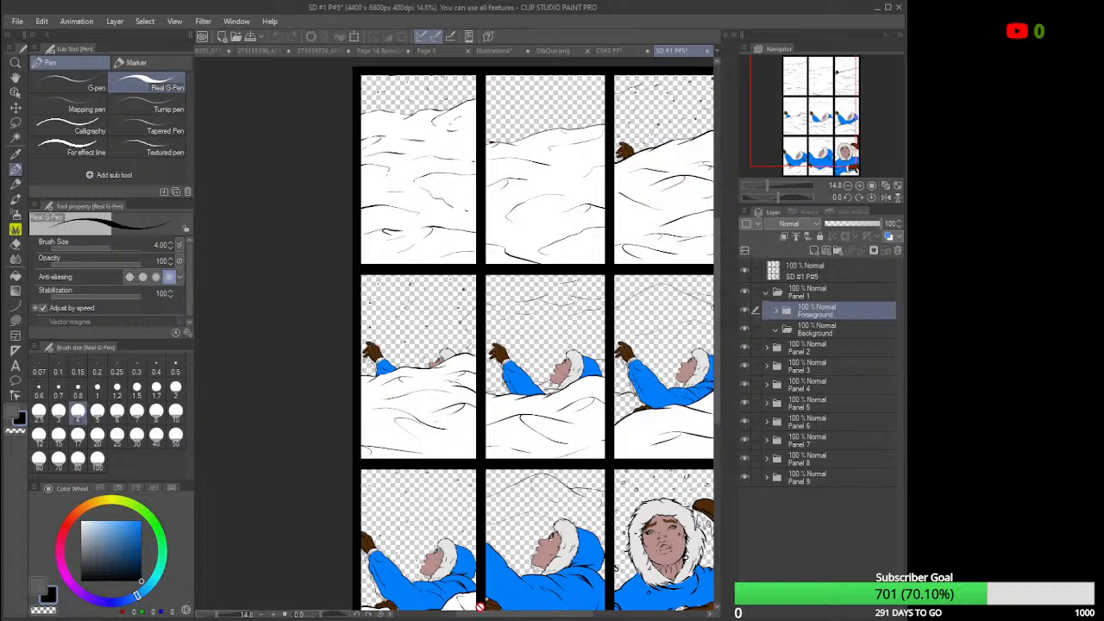
Erase excess ink along the first panel's snow ridge on Layer 2 of Panel 1's Foreground folder, using the kneaded eraser at size 1.49.
left_click_drag(559, 614, 576, 617)
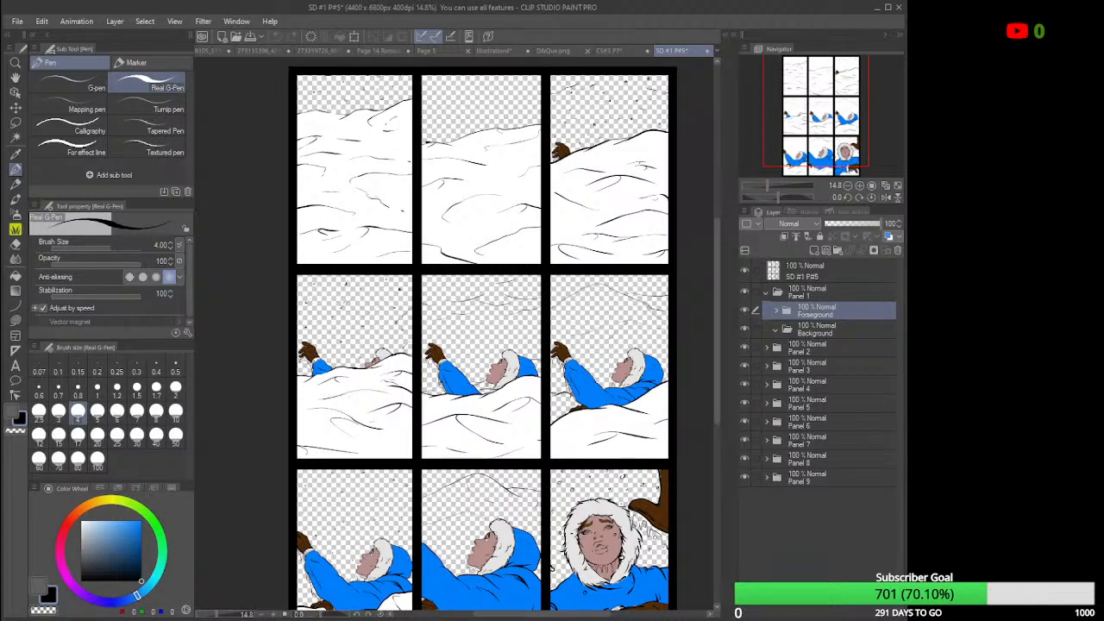
left_click(776, 311)
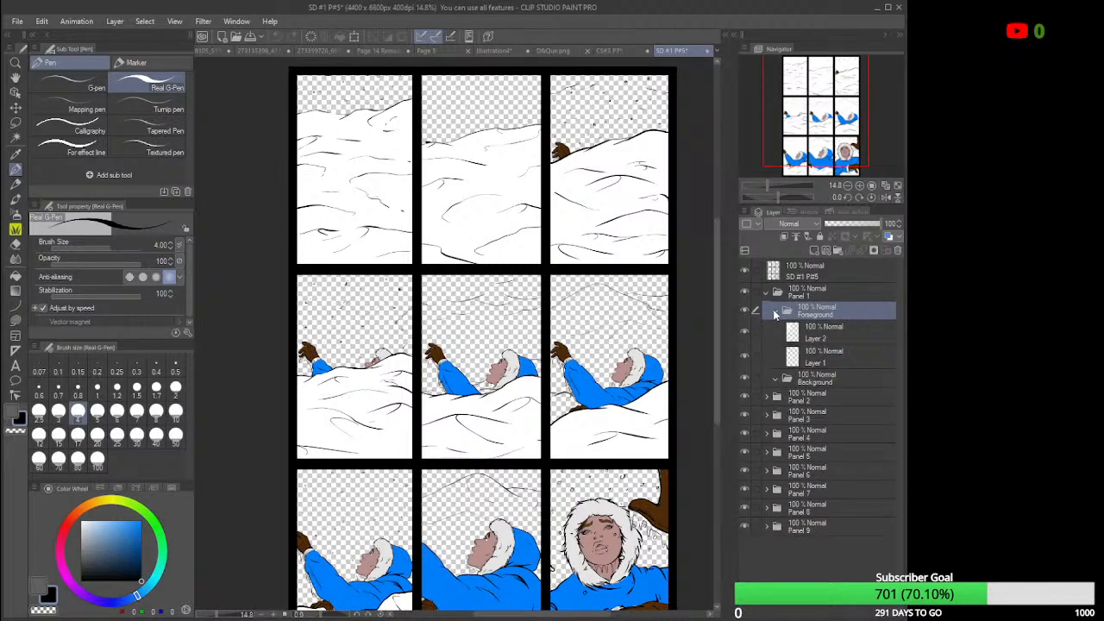
left_click(825, 339)
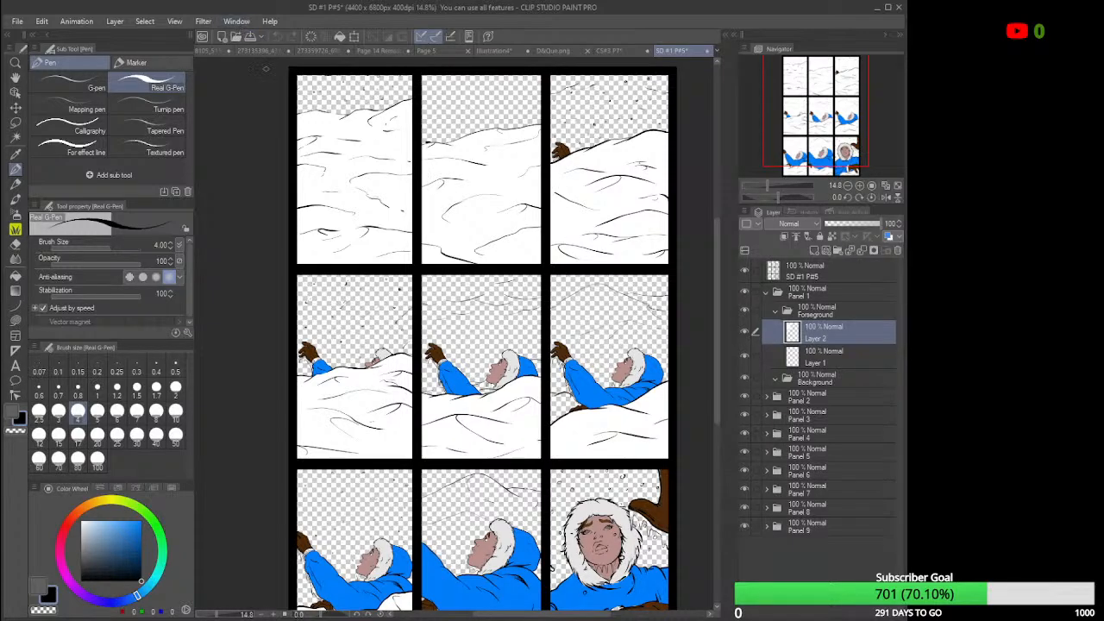
scroll(311, 113, "up", 3)
scroll(312, 113, "up", 2)
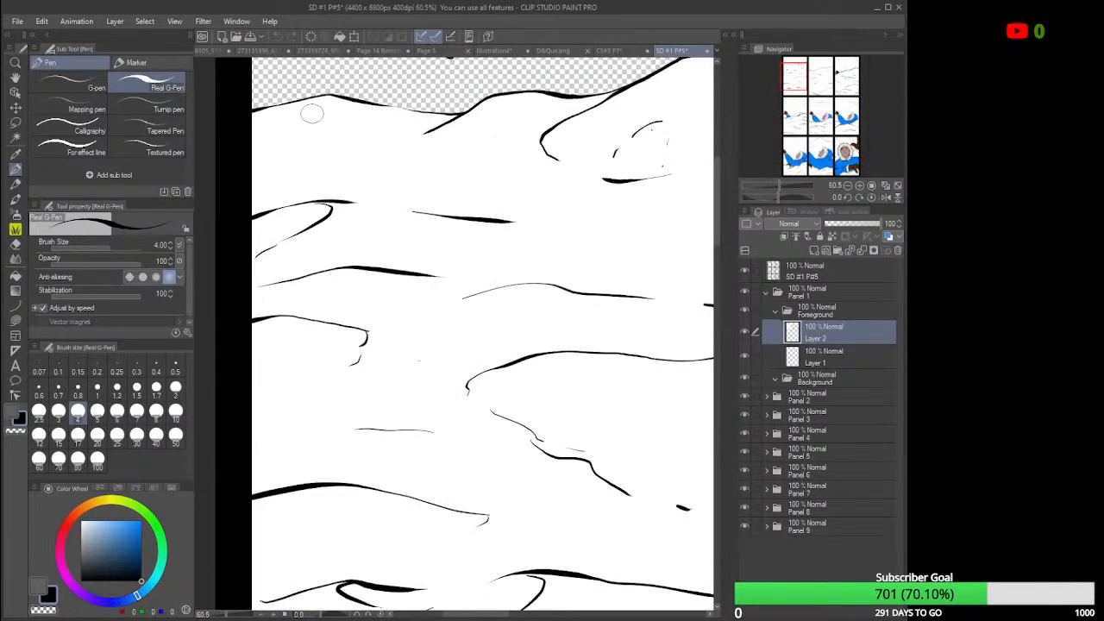
scroll(311, 113, "down", 2)
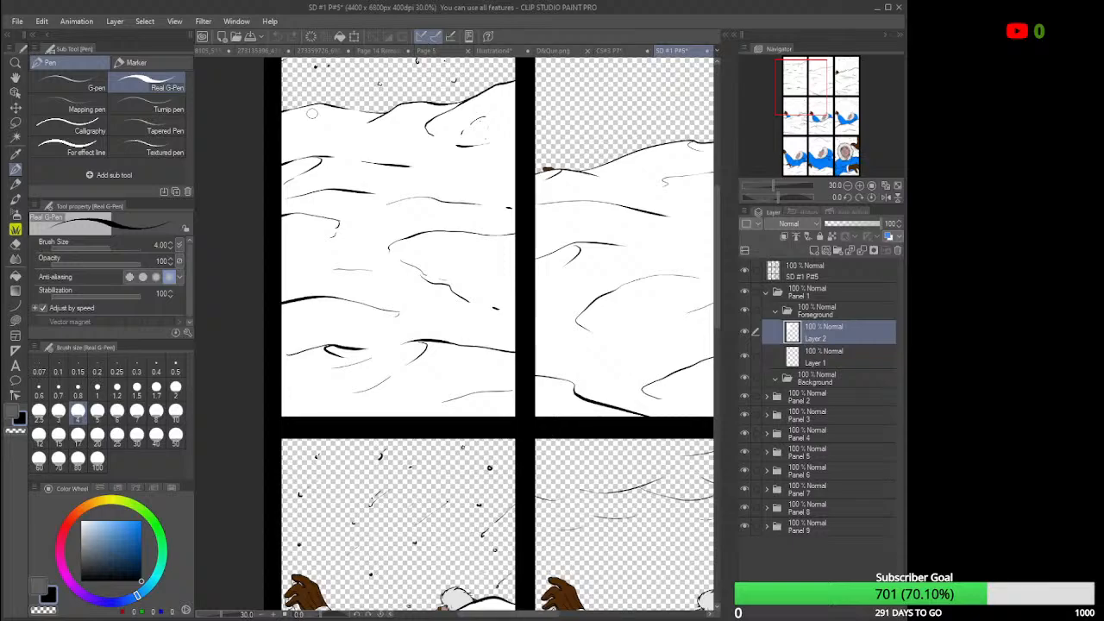
scroll(311, 113, "up", 3)
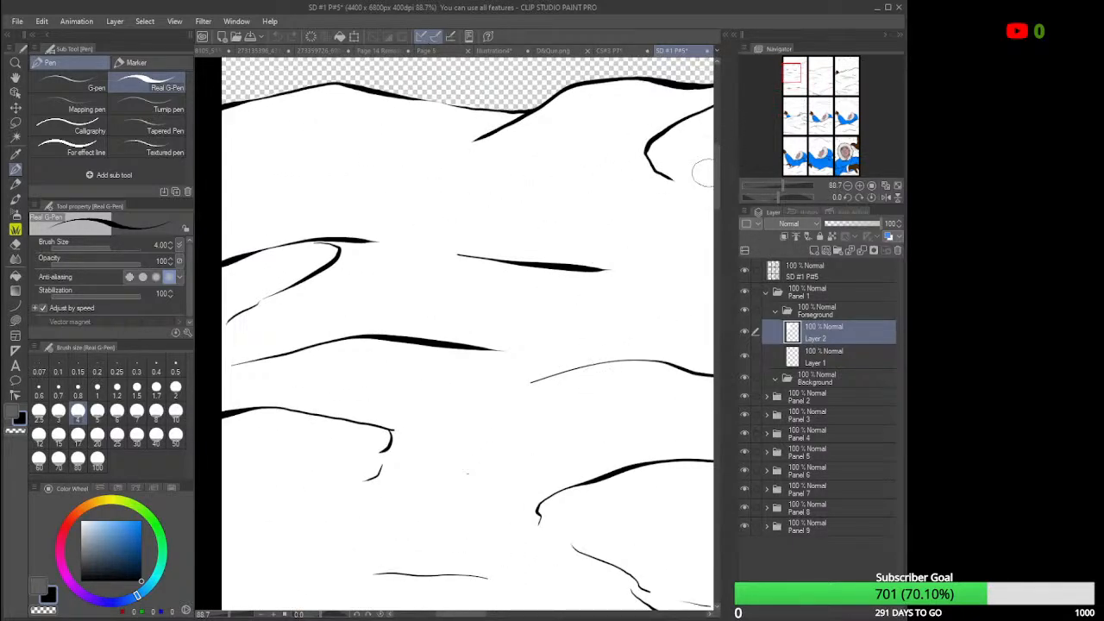
left_click_drag(716, 181, 718, 143)
scroll(251, 317, "up", 4)
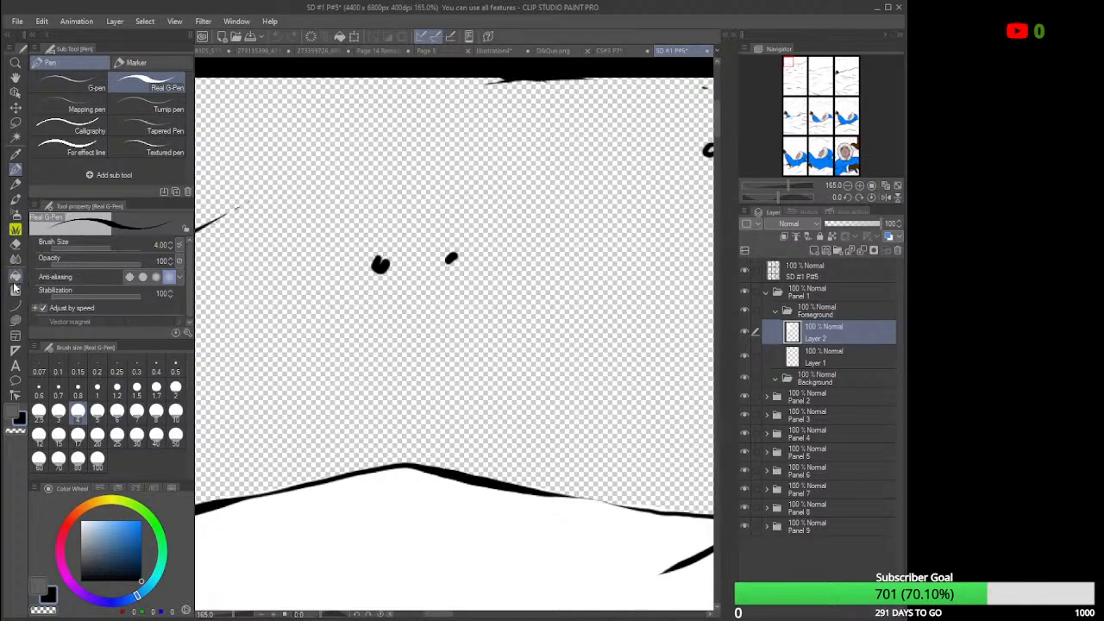
left_click(15, 244)
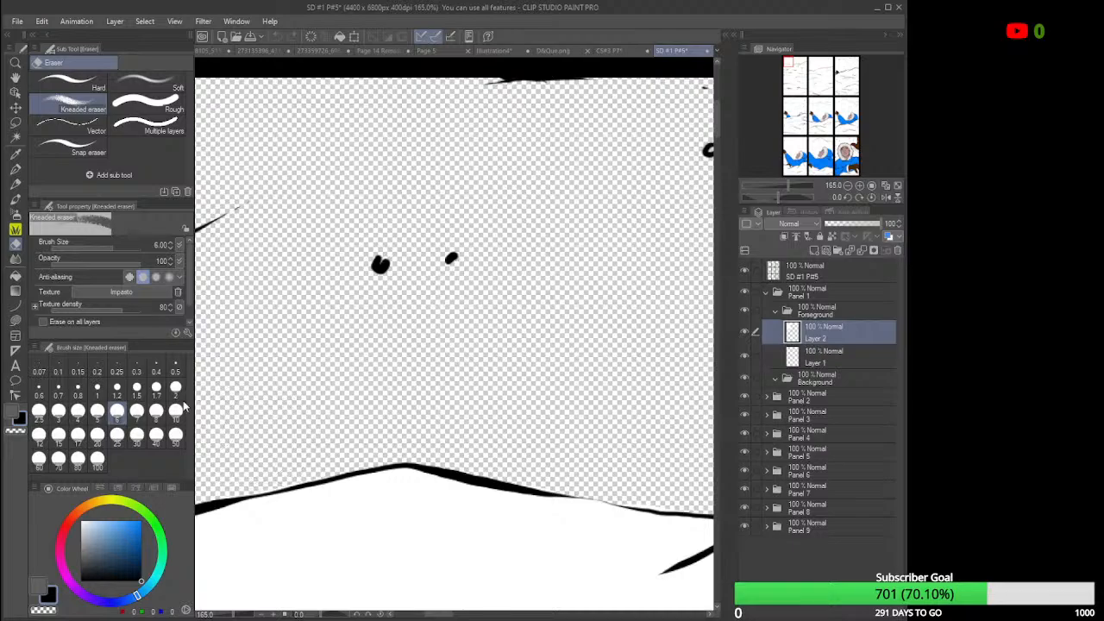
left_click_drag(109, 247, 100, 248)
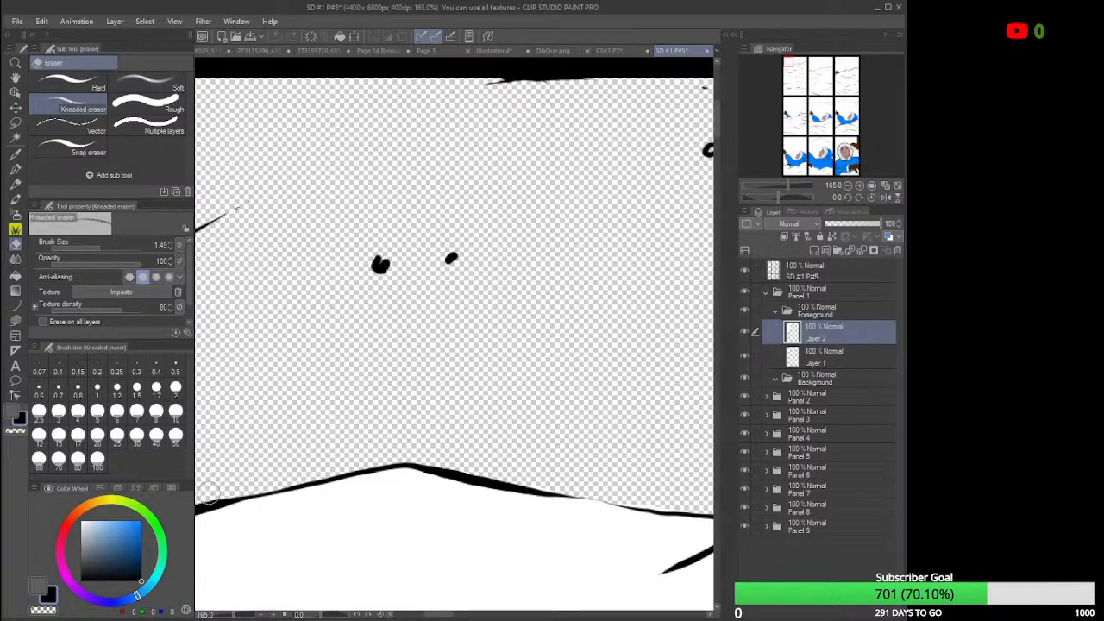
left_click_drag(206, 495, 210, 490)
scroll(571, 385, "down", 3)
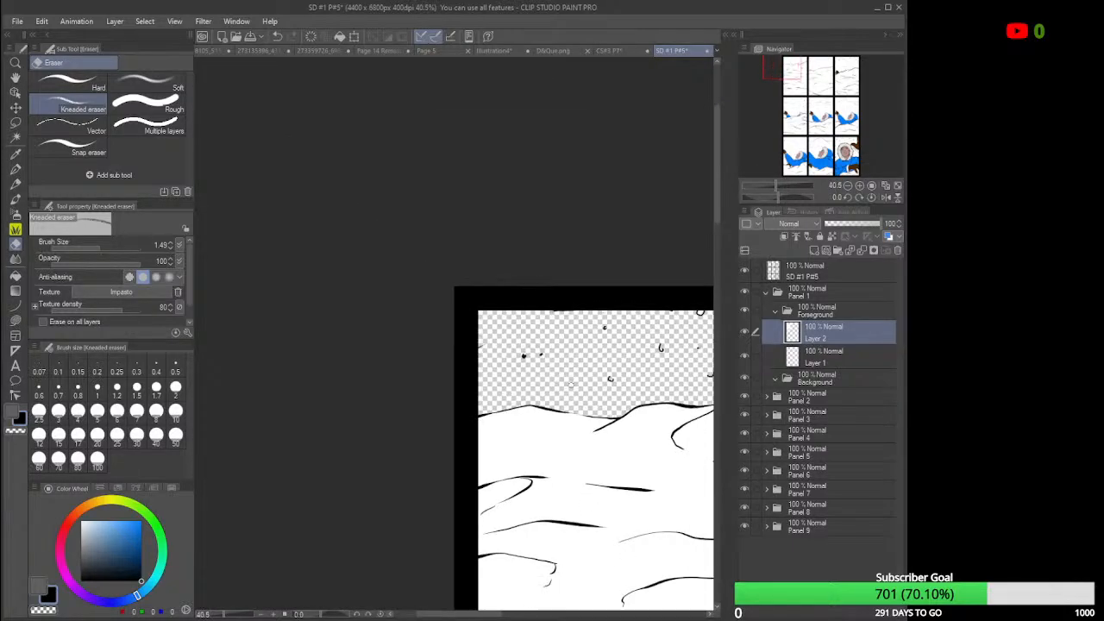
Draw a small semicircular sun outline above the first panel's snow ridge on the SD #1 P#5 layer with the Real G-Pen at size 4.
scroll(571, 385, "down", 1)
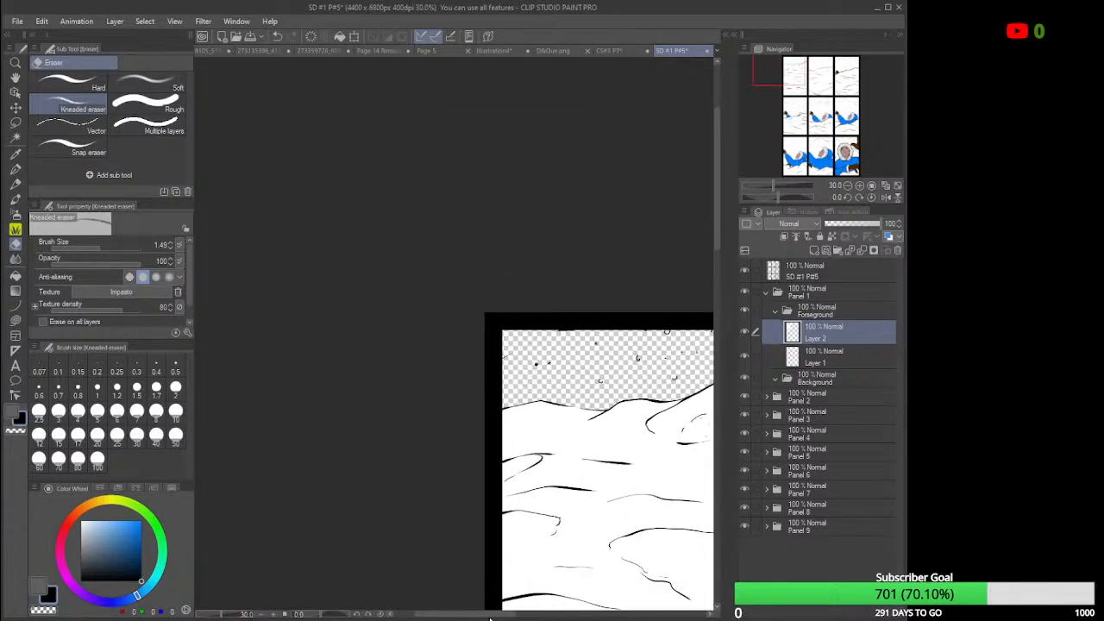
left_click_drag(488, 616, 540, 618)
scroll(394, 455, "down", 3)
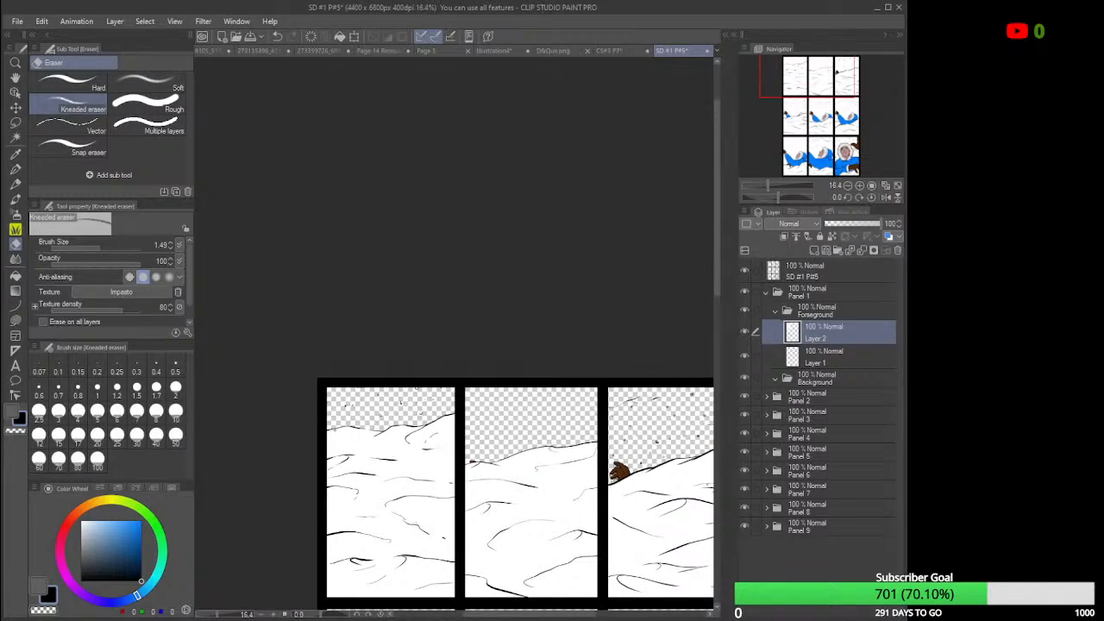
scroll(603, 476, "down", 2)
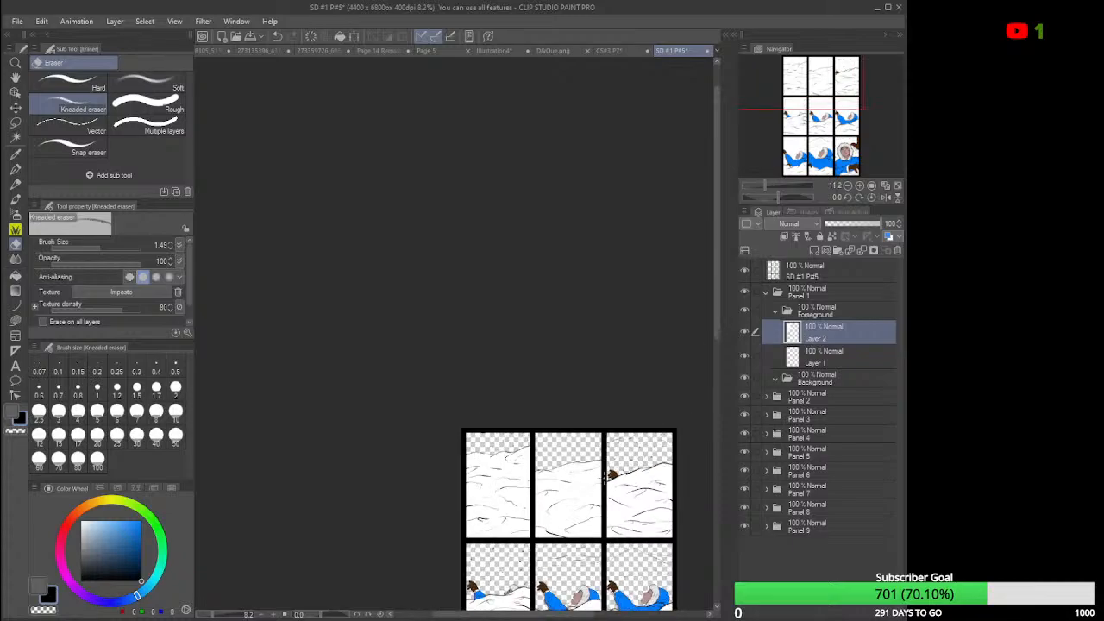
scroll(604, 476, "up", 1)
scroll(604, 476, "up", 1)
scroll(604, 478, "up", 2)
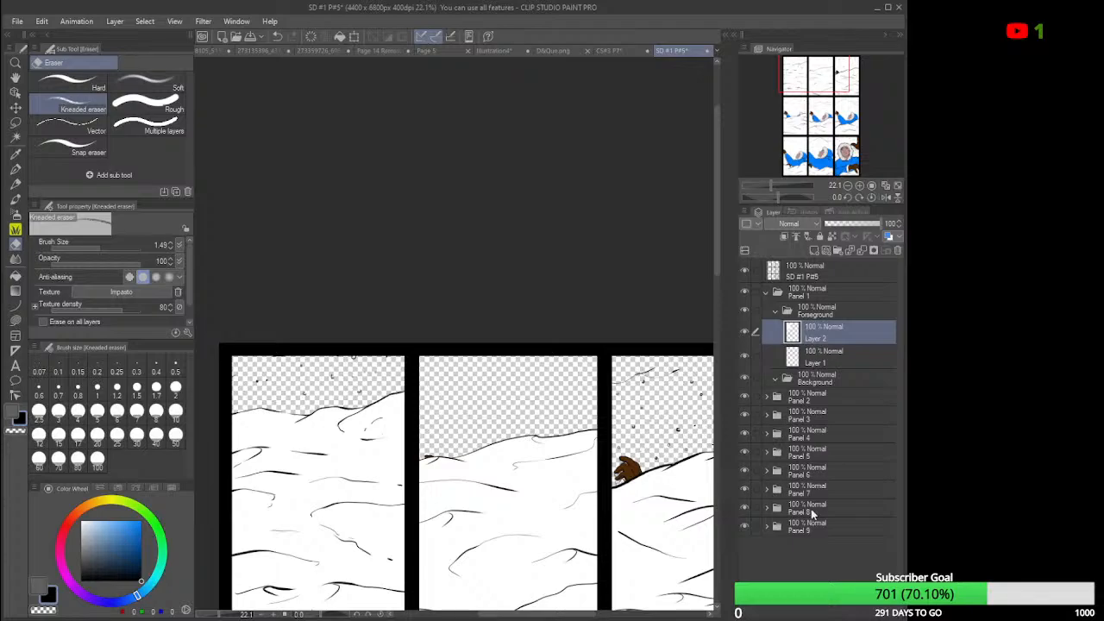
left_click(811, 363)
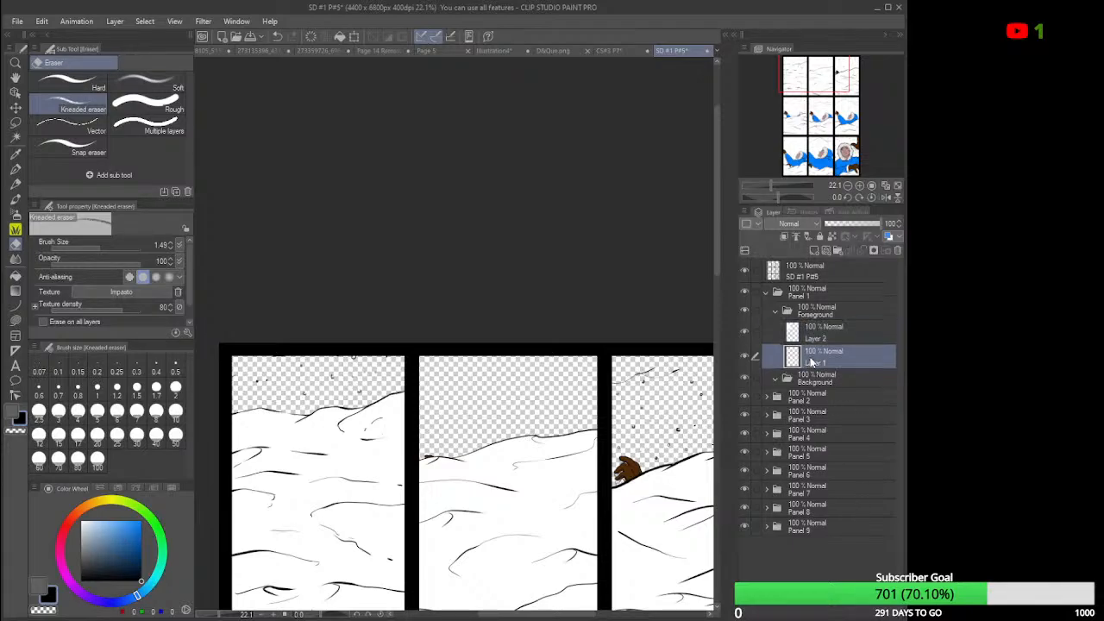
left_click(785, 276)
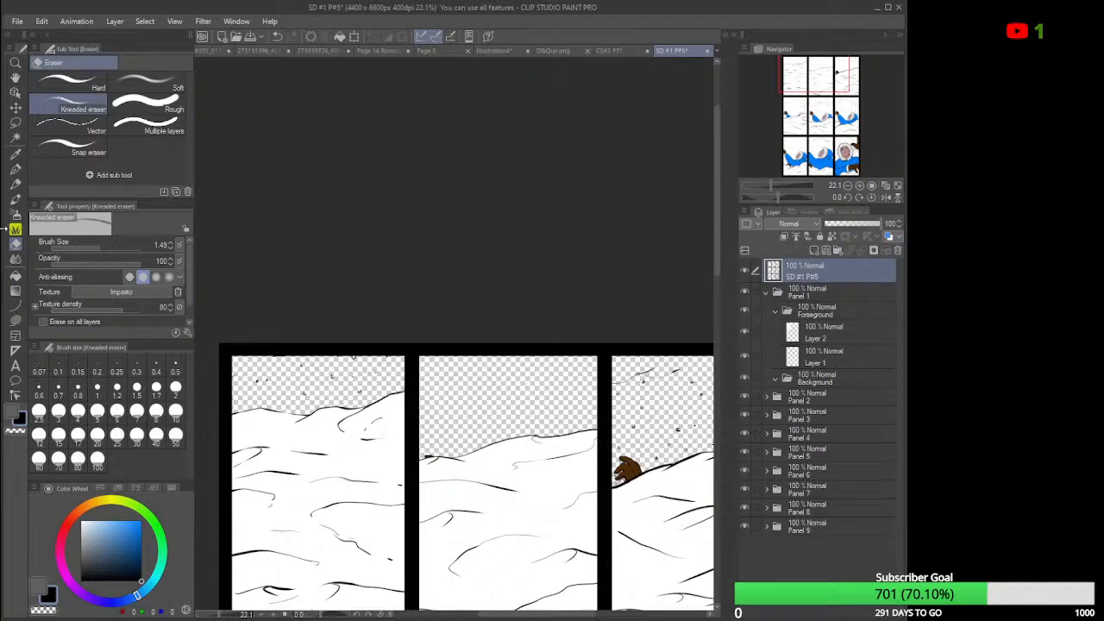
left_click(16, 308)
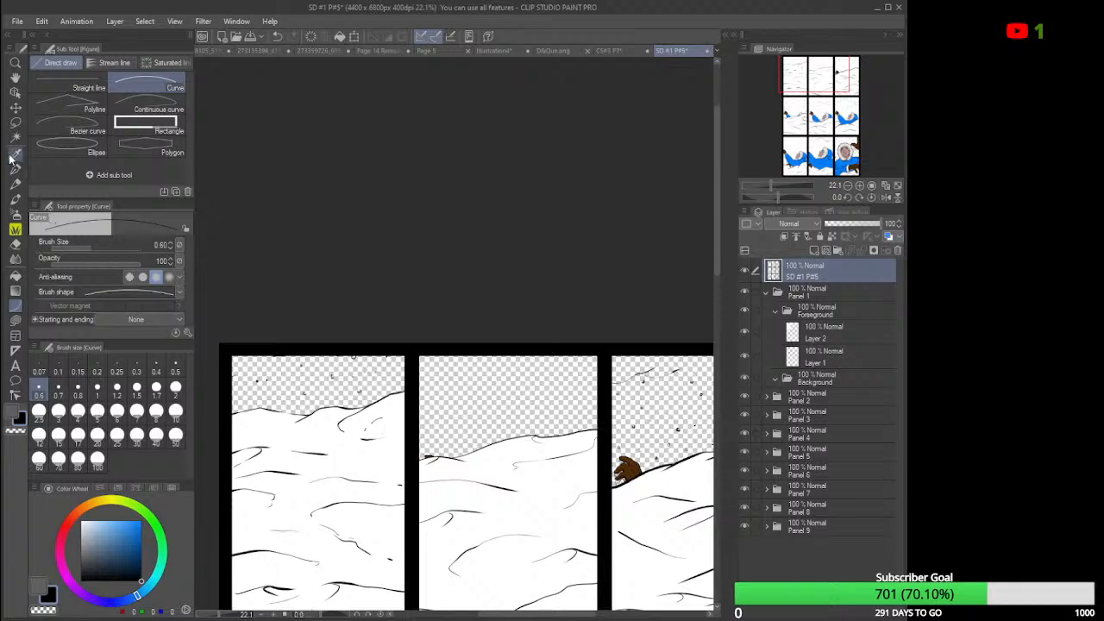
left_click(13, 158)
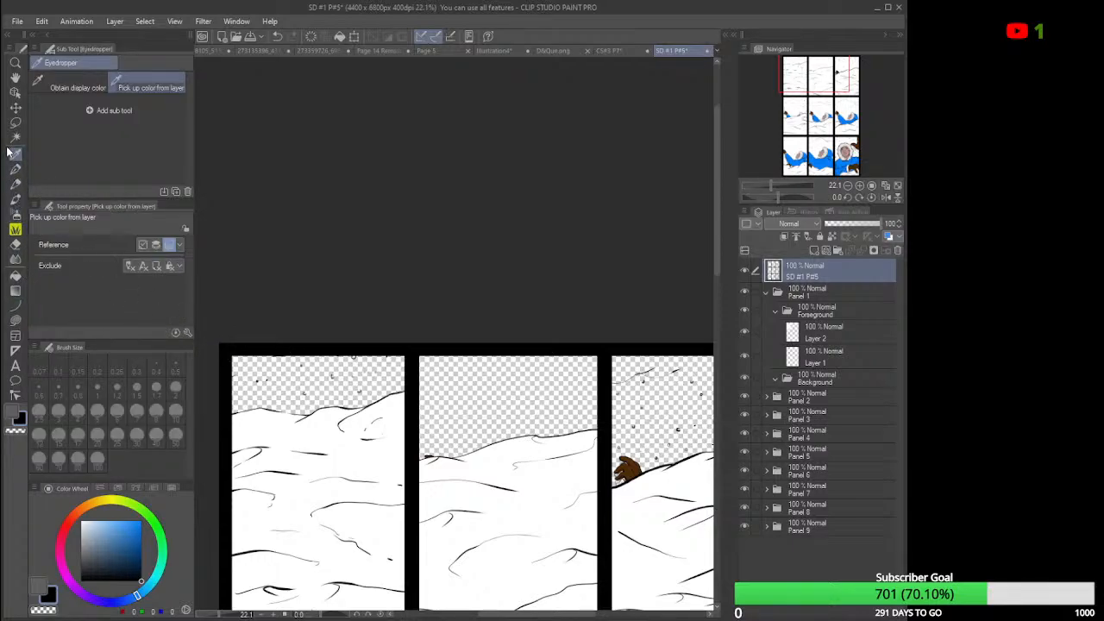
left_click(14, 170)
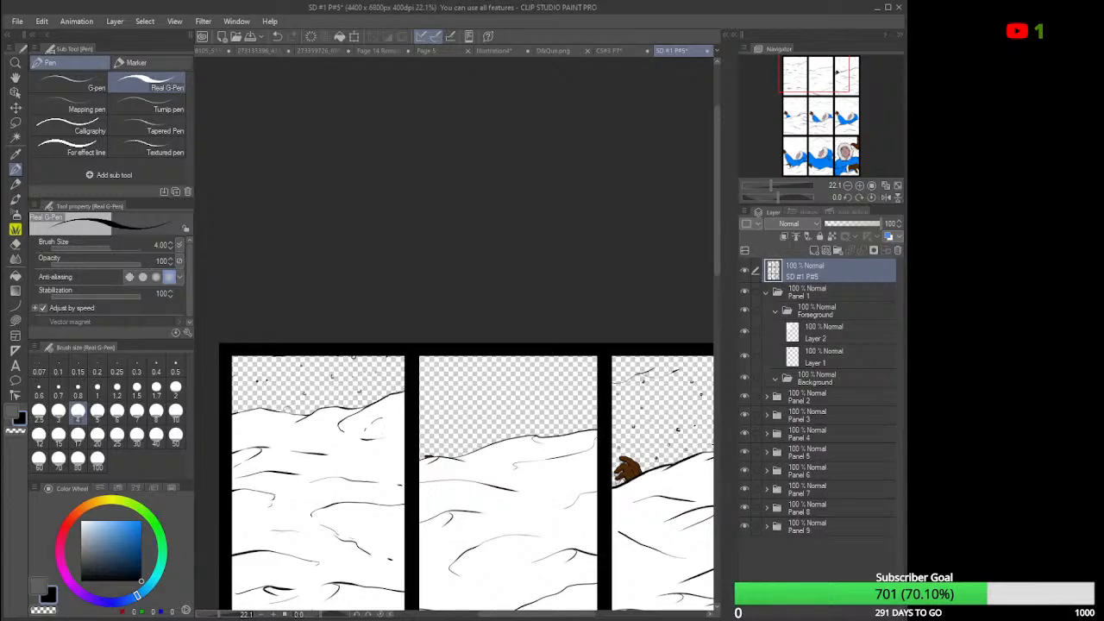
mouse_move(288, 411)
left_mouse_down()
mouse_move(304, 393)
mouse_move(333, 405)
left_mouse_up()
Set the colour hue to orange and paste the copied dusk mountain photo as a new layer above the SD #1 P#5 layer.
left_click(856, 362)
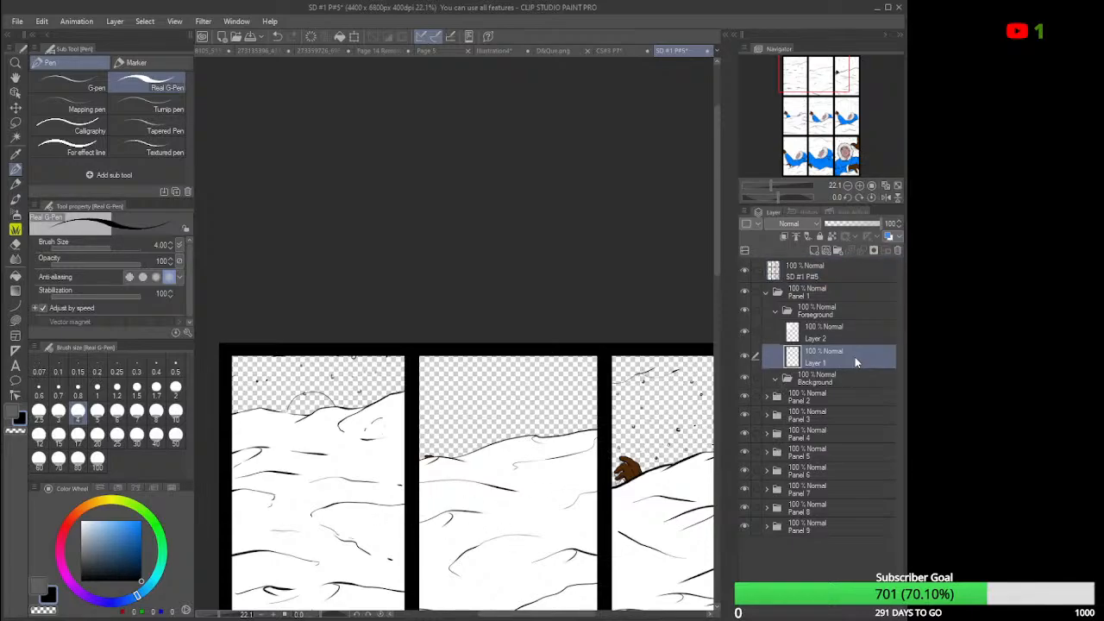
left_click(88, 507)
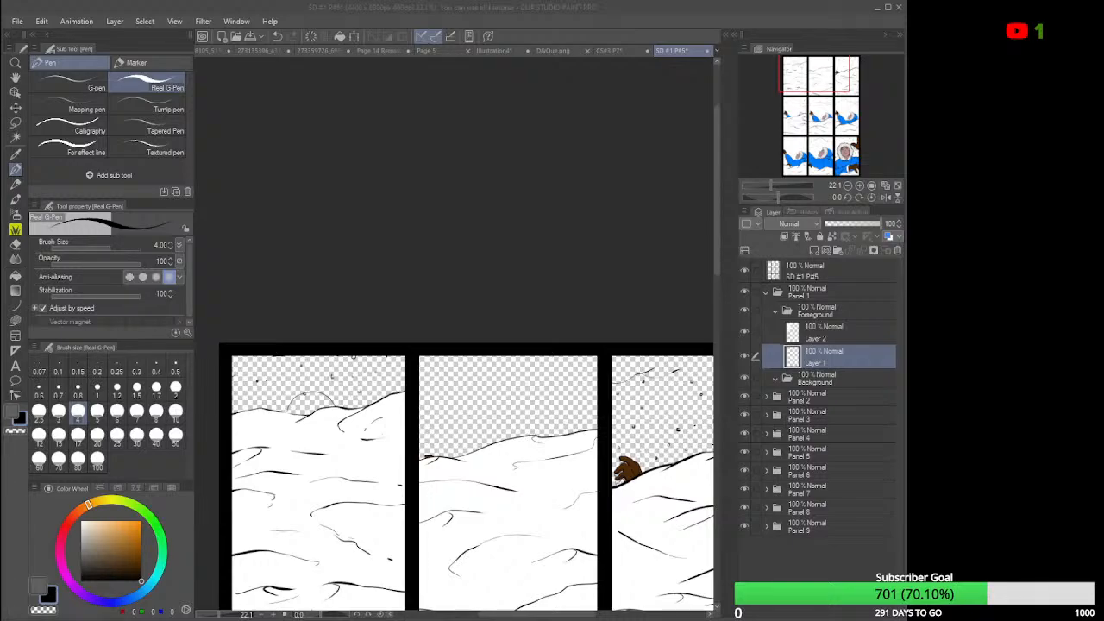
left_click(628, 617)
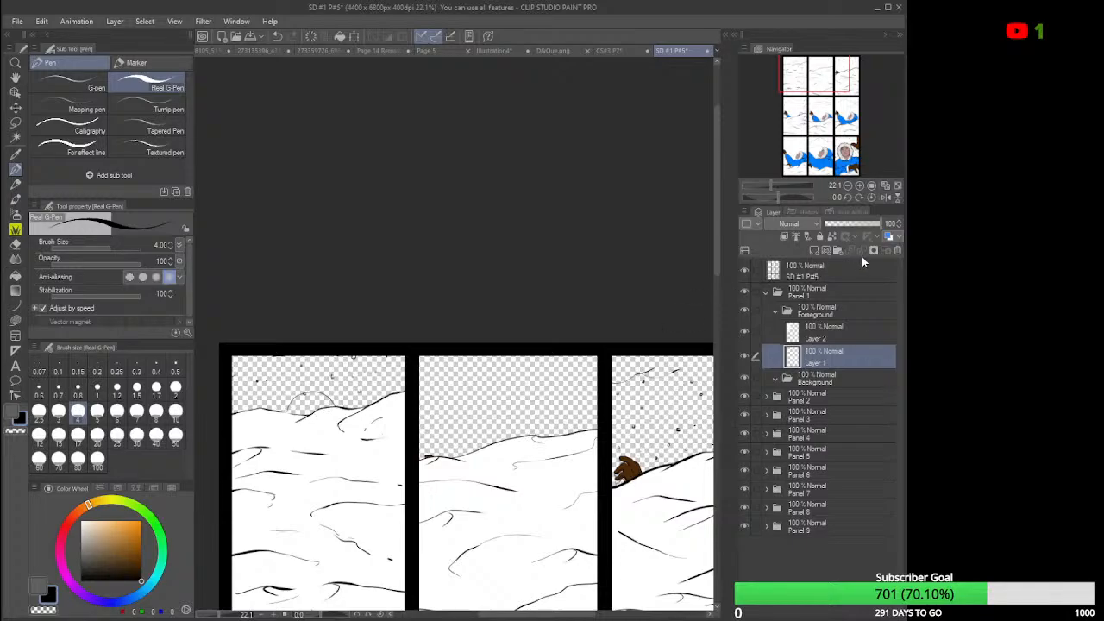
left_click(843, 270)
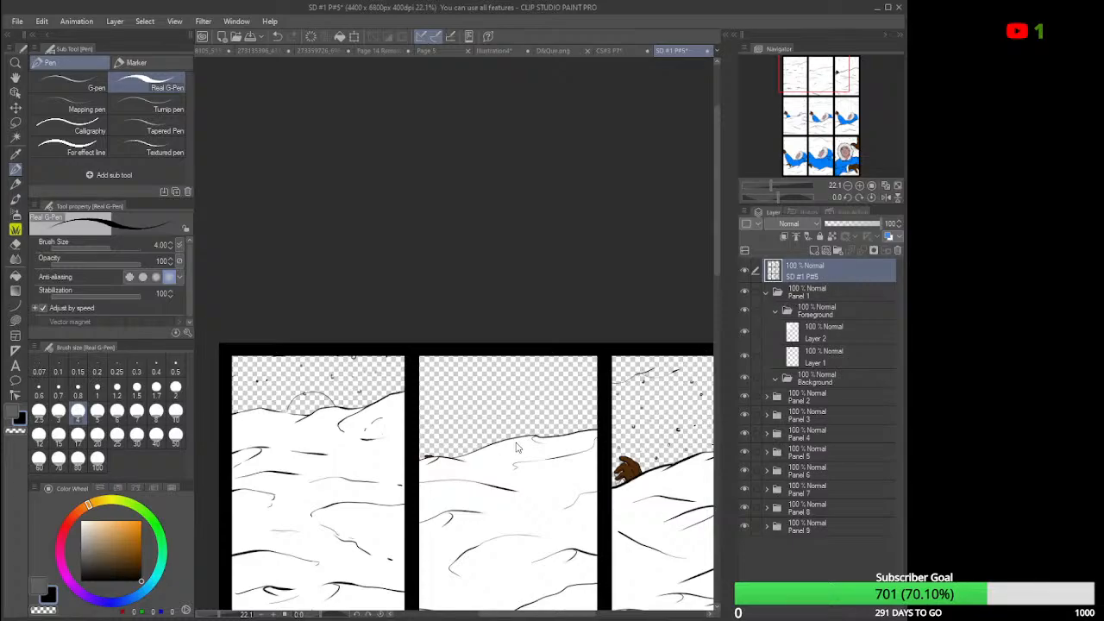
key("ctrl+v")
scroll(516, 447, "down", 4)
scroll(515, 443, "up", 2)
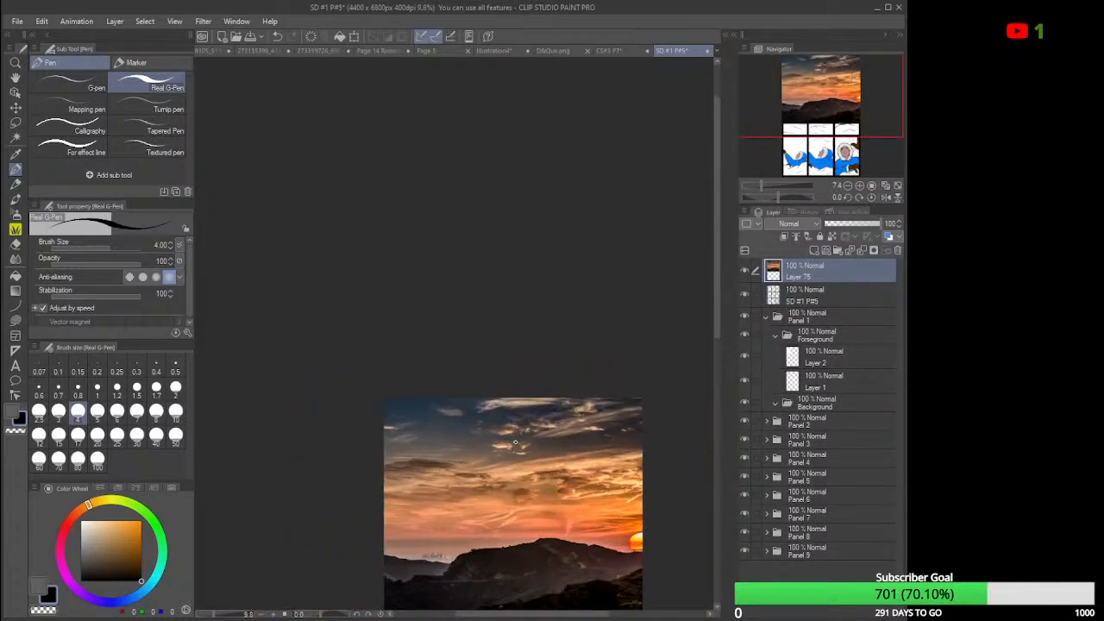
scroll(515, 443, "down", 1)
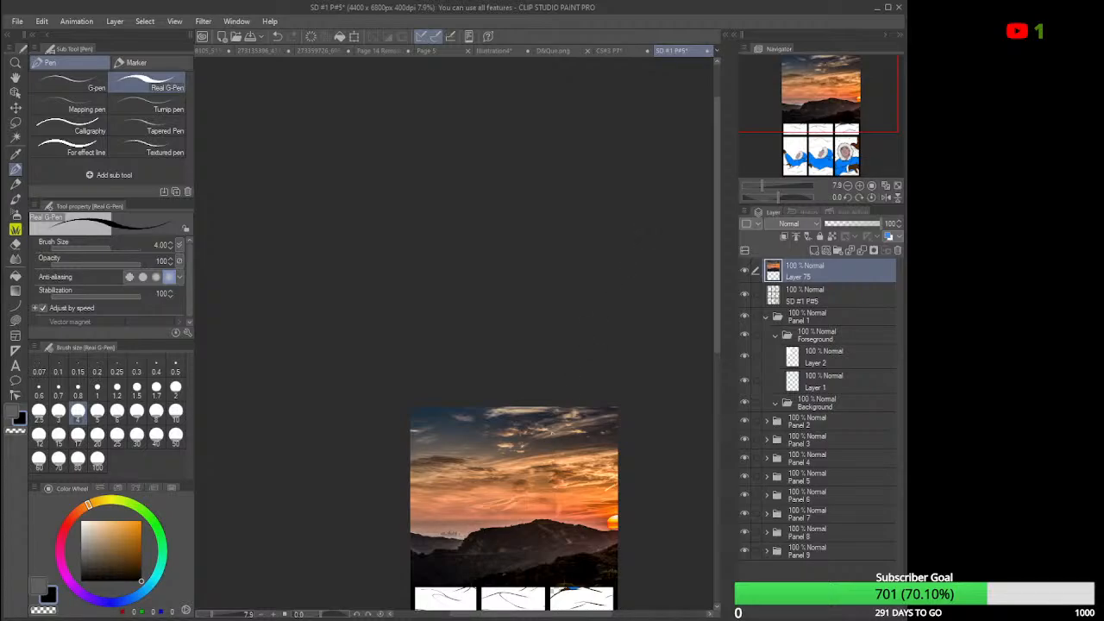
Paste the copied lake sunset photo as a new layer on top and hide both pasted photo layers.
key("ctrl+v")
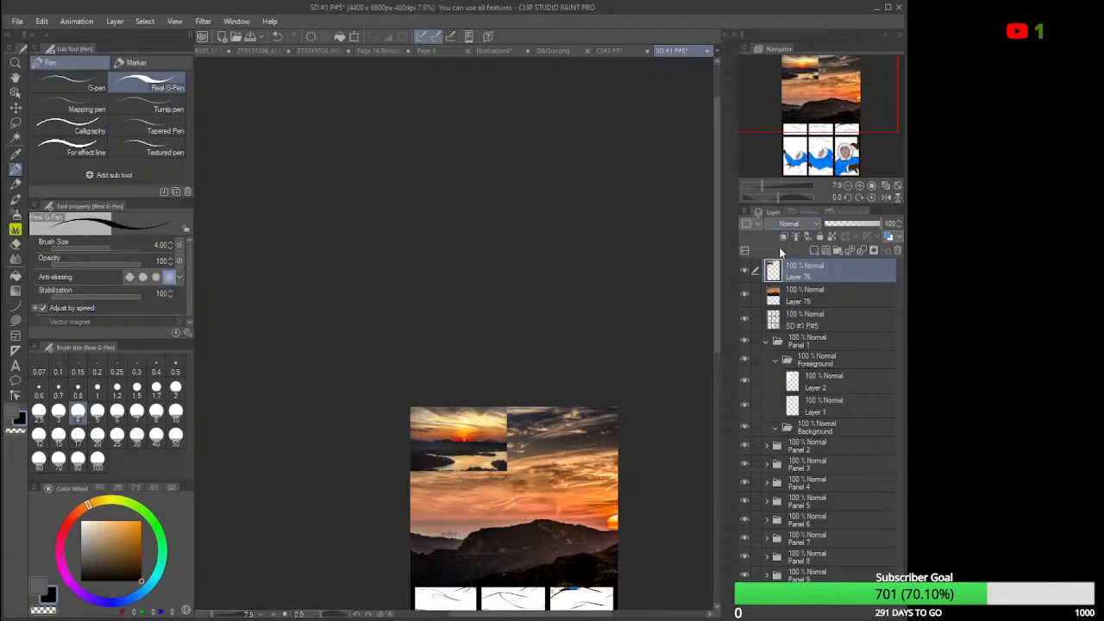
left_click(747, 273)
left_click(745, 294)
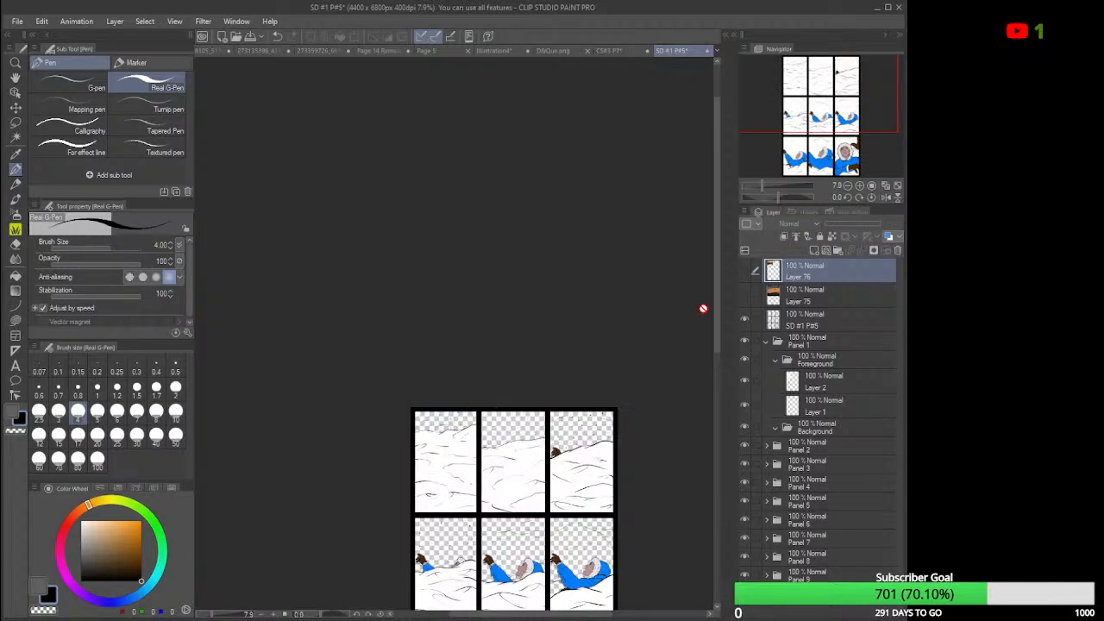
left_click_drag(717, 331, 720, 397)
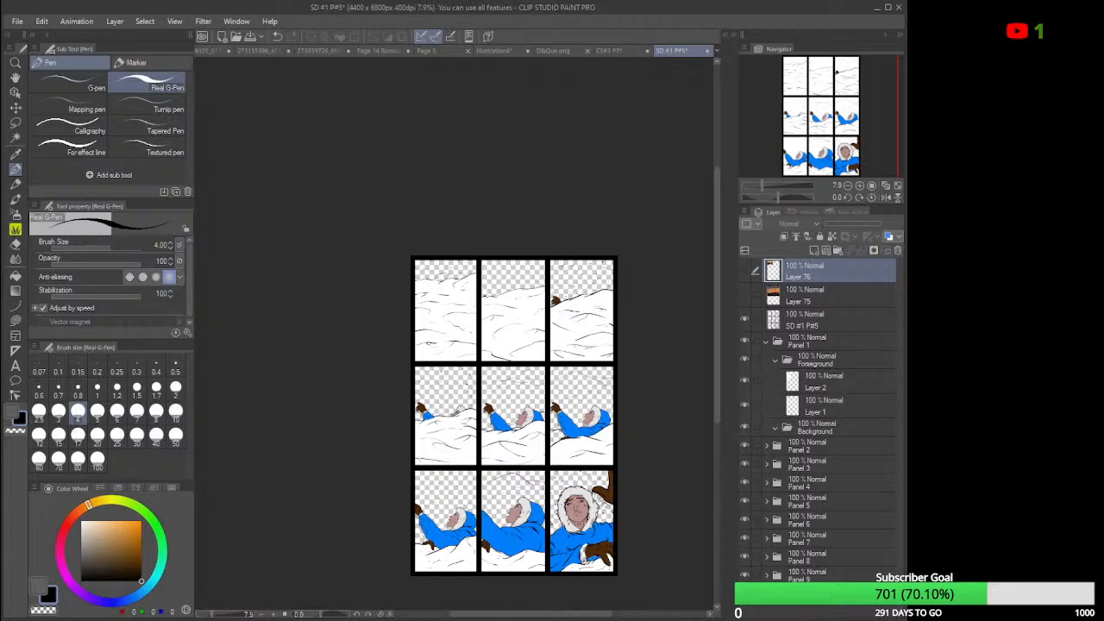
scroll(517, 256, "up", 2)
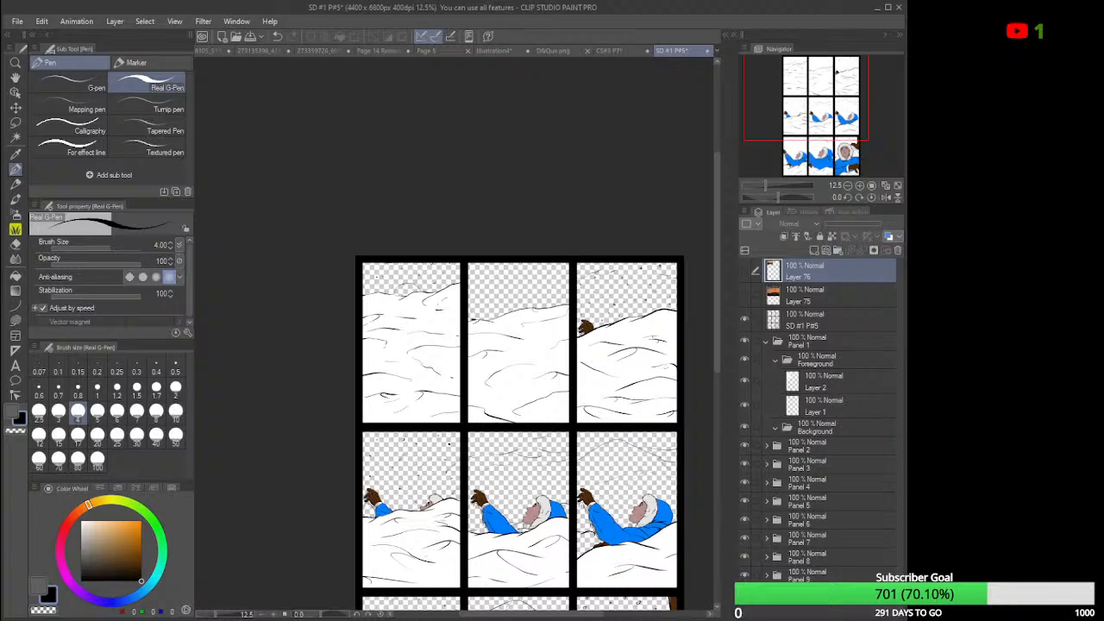
Show the lake sunset photo layer and scale it up to 217% so it spans the full width of the comic page.
key("ctrl+v")
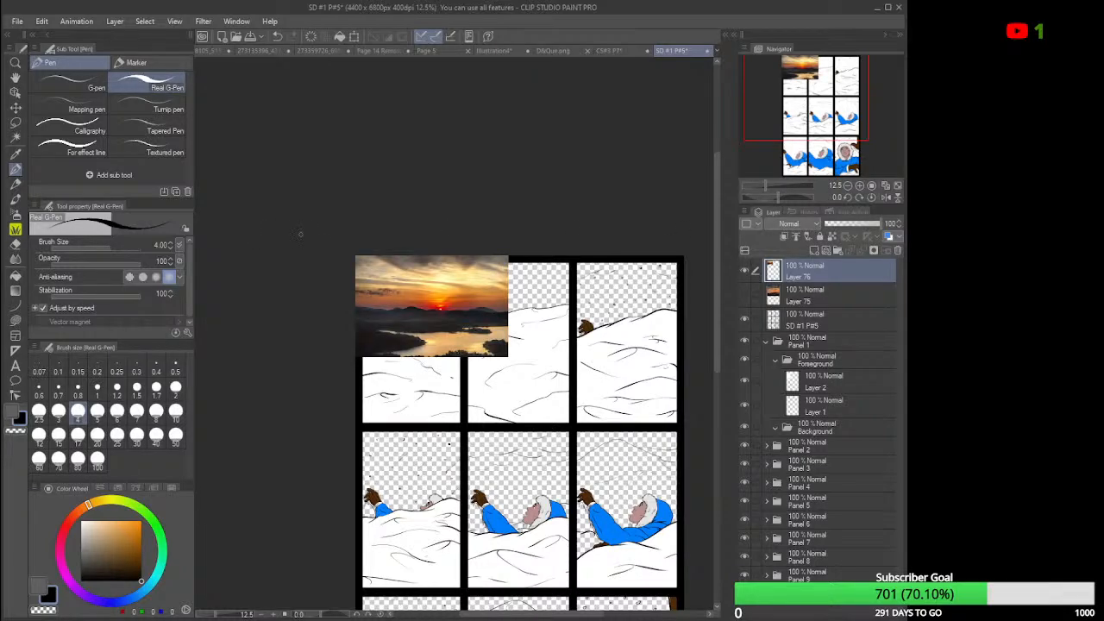
left_click(41, 22)
left_click(256, 329)
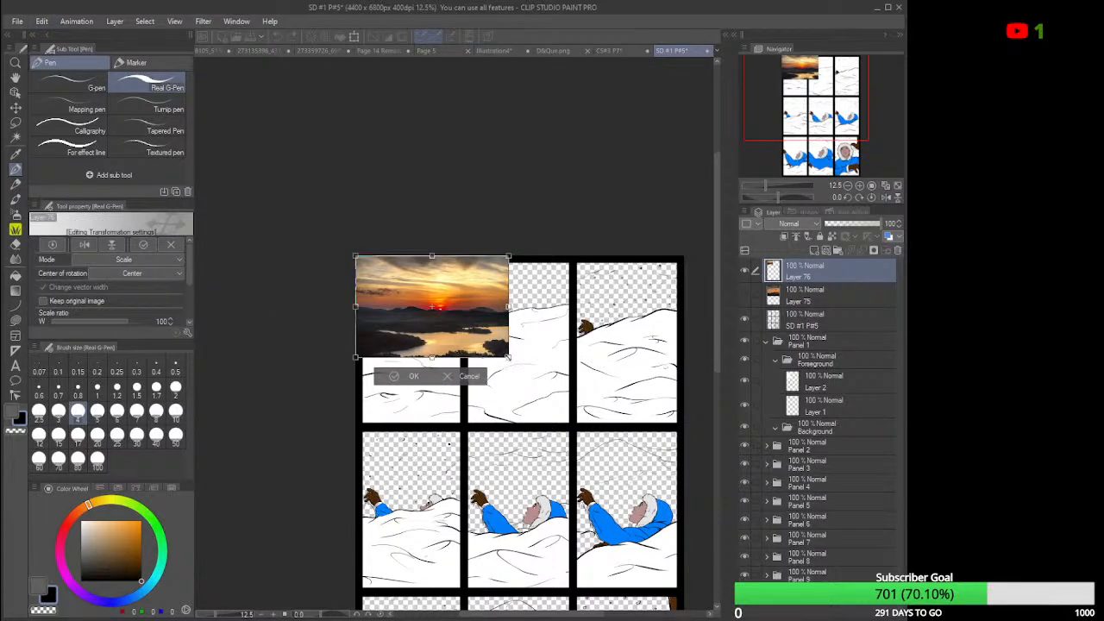
left_click_drag(508, 358, 686, 448)
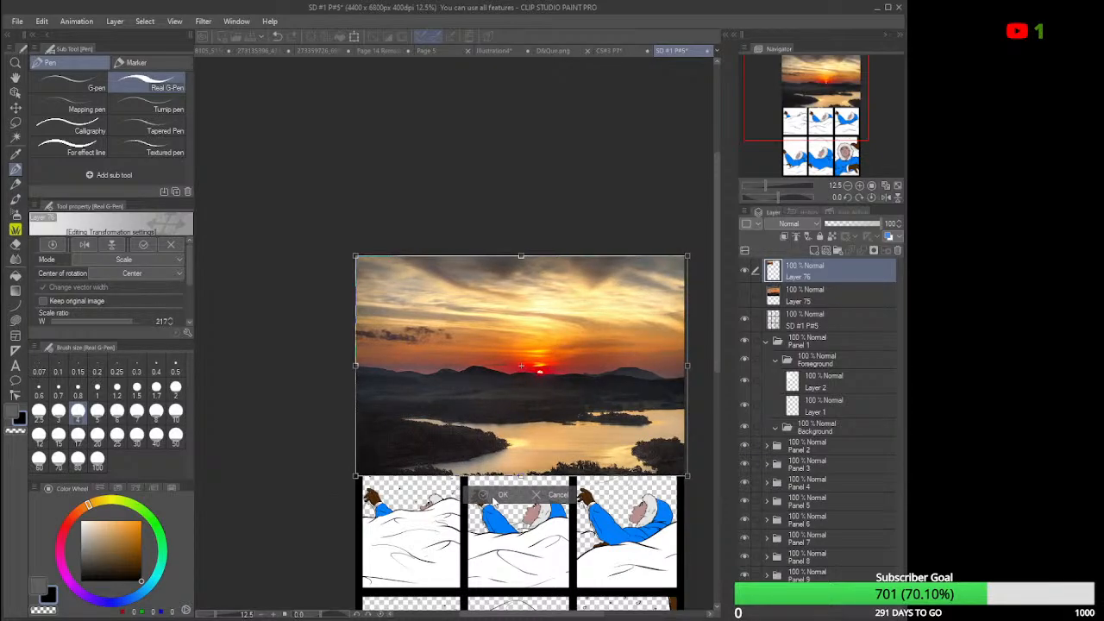
left_click(498, 496)
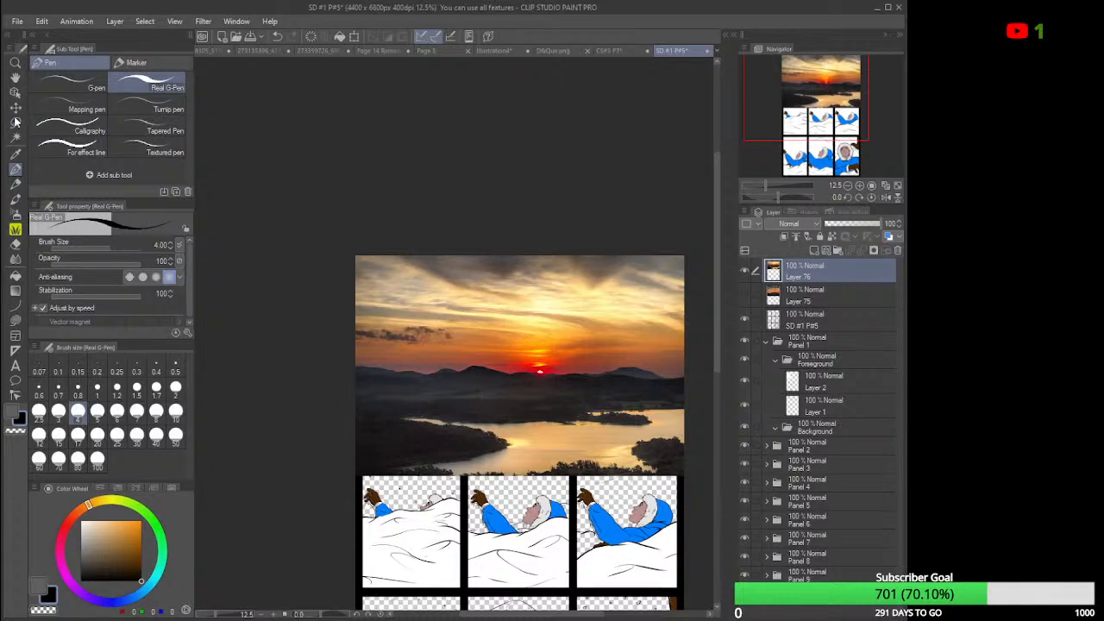
scroll(500, 330, "up", 1)
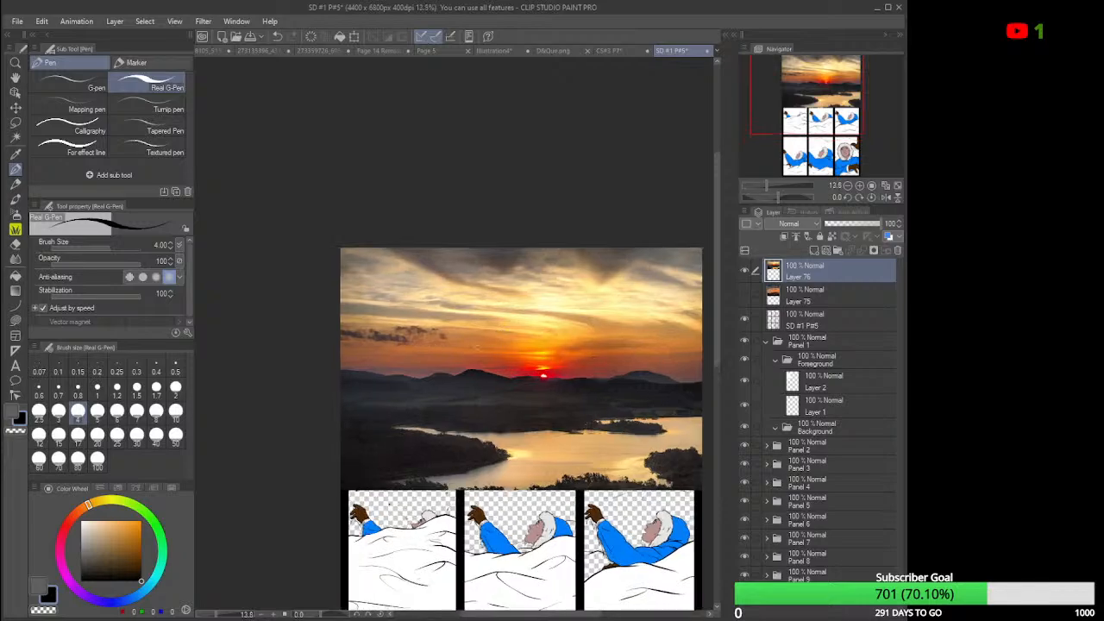
scroll(489, 355, "up", 1)
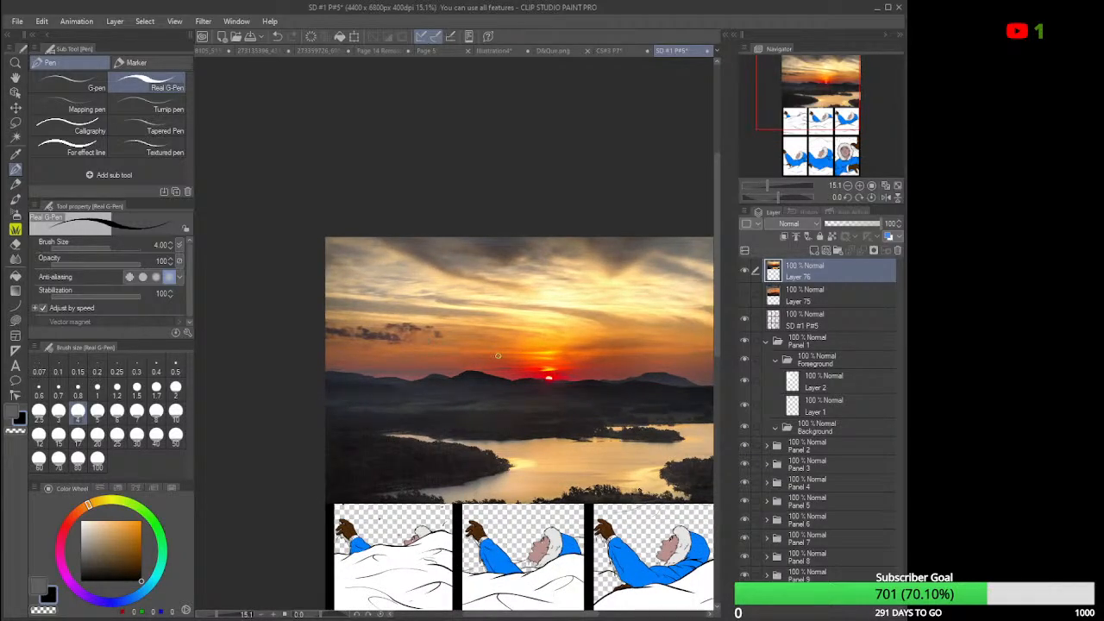
Move the lake sunset photo on Layer 76 down to the second row of panels in the middle of the page.
scroll(519, 359, "down", 4)
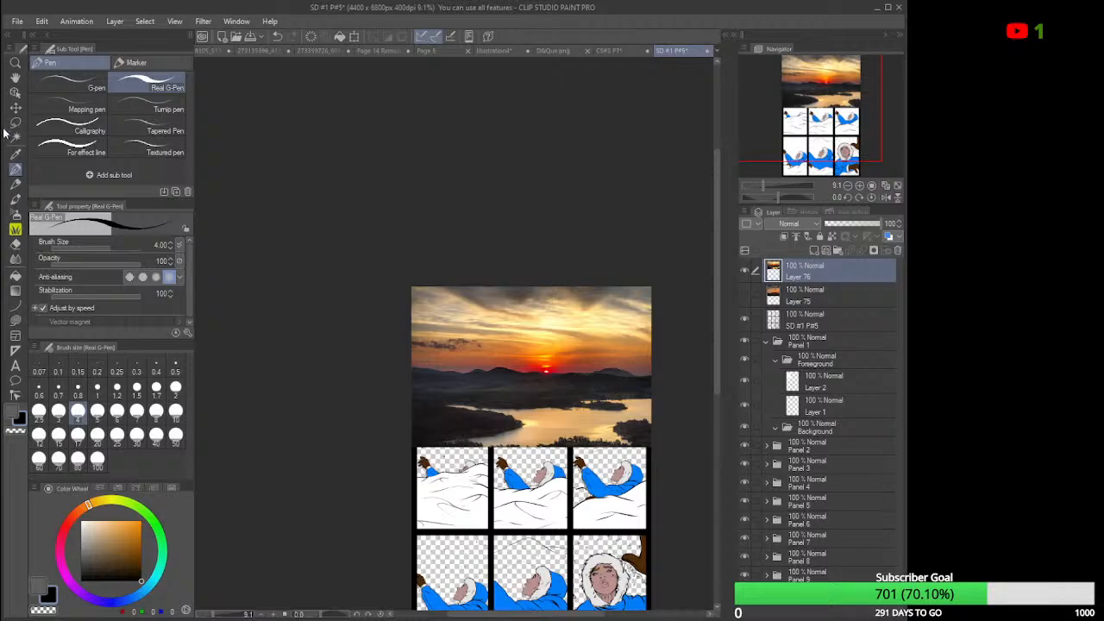
left_click(16, 92)
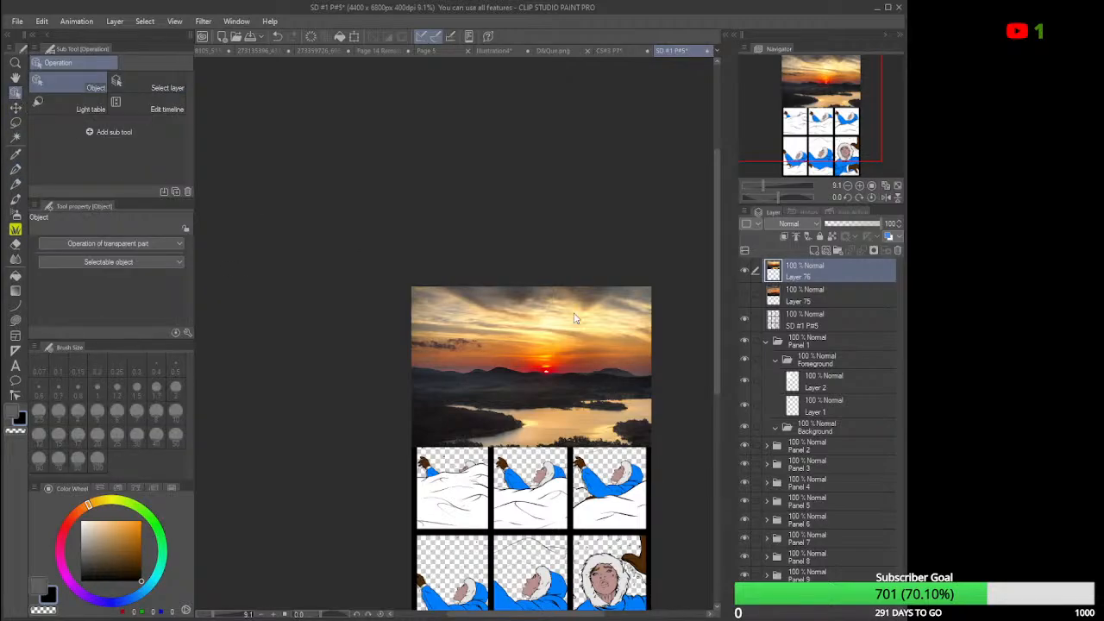
left_click_drag(575, 319, 538, 493)
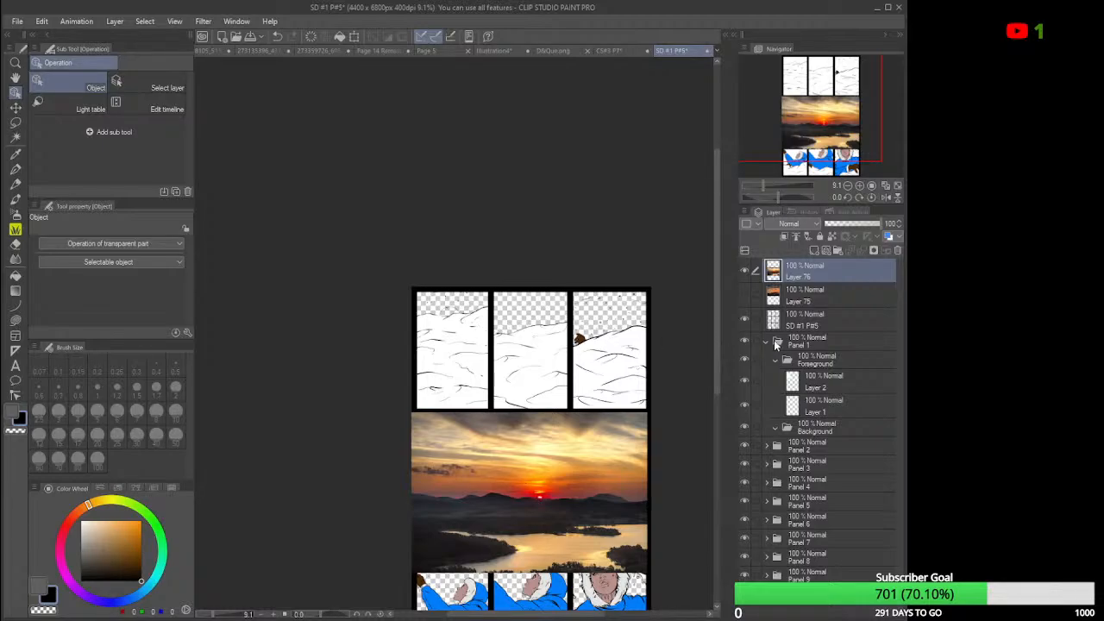
Show the dusk mountain photo on Layer 75, scale it down to 76% to match the page width, and move it behind the lake sunset photo.
left_click(818, 301)
left_click(746, 295)
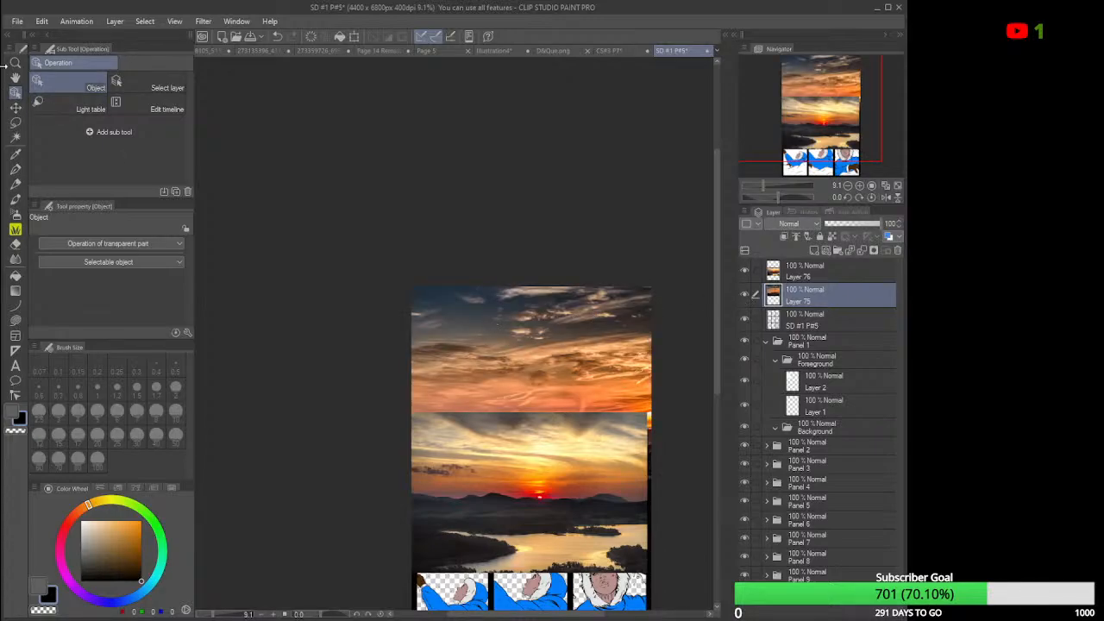
left_click(38, 26)
left_click(249, 332)
scroll(353, 325, "down", 3)
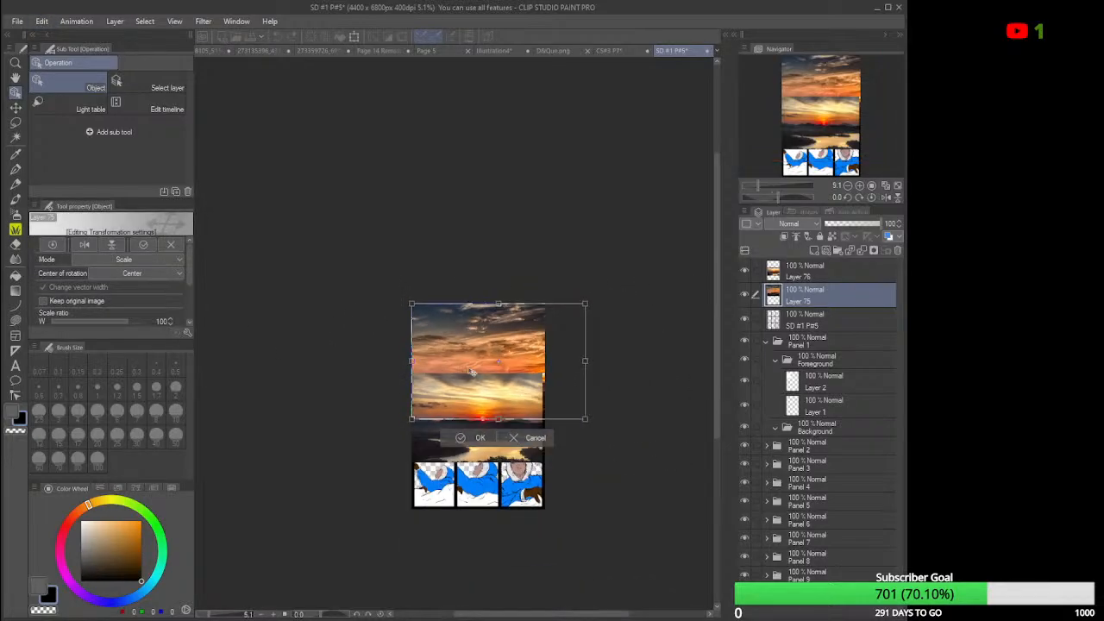
left_click_drag(586, 419, 543, 392)
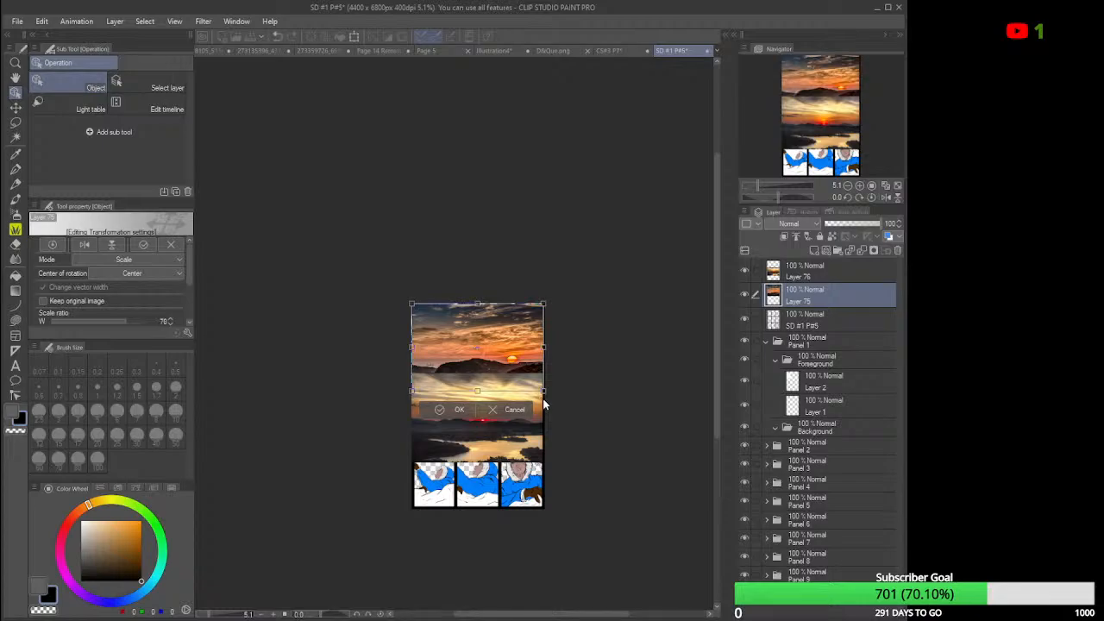
left_click(457, 411)
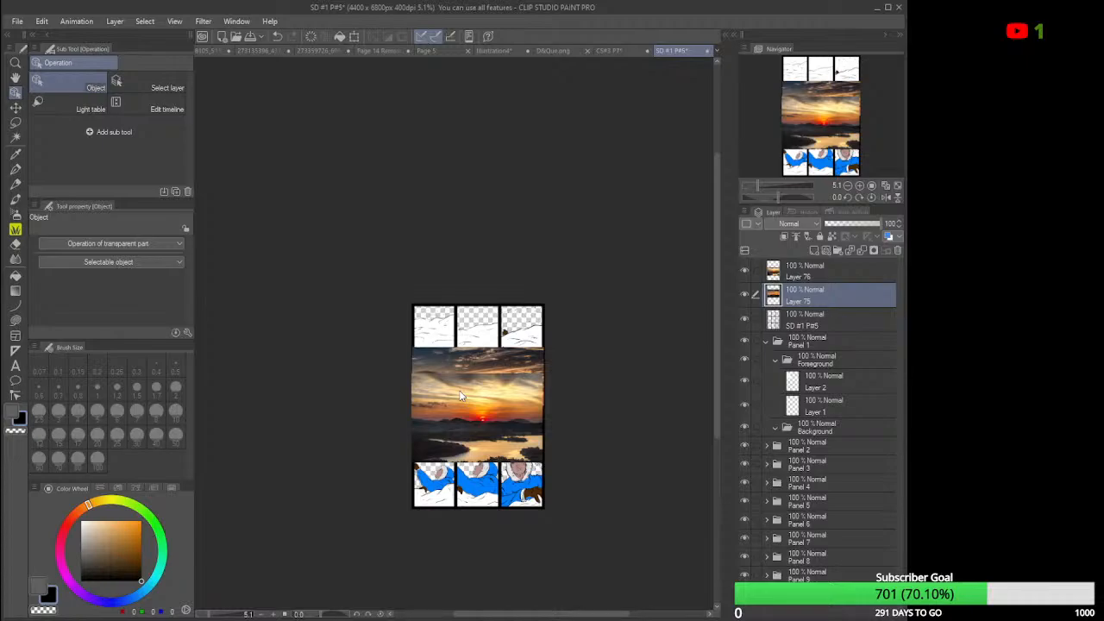
left_click_drag(470, 361, 472, 390)
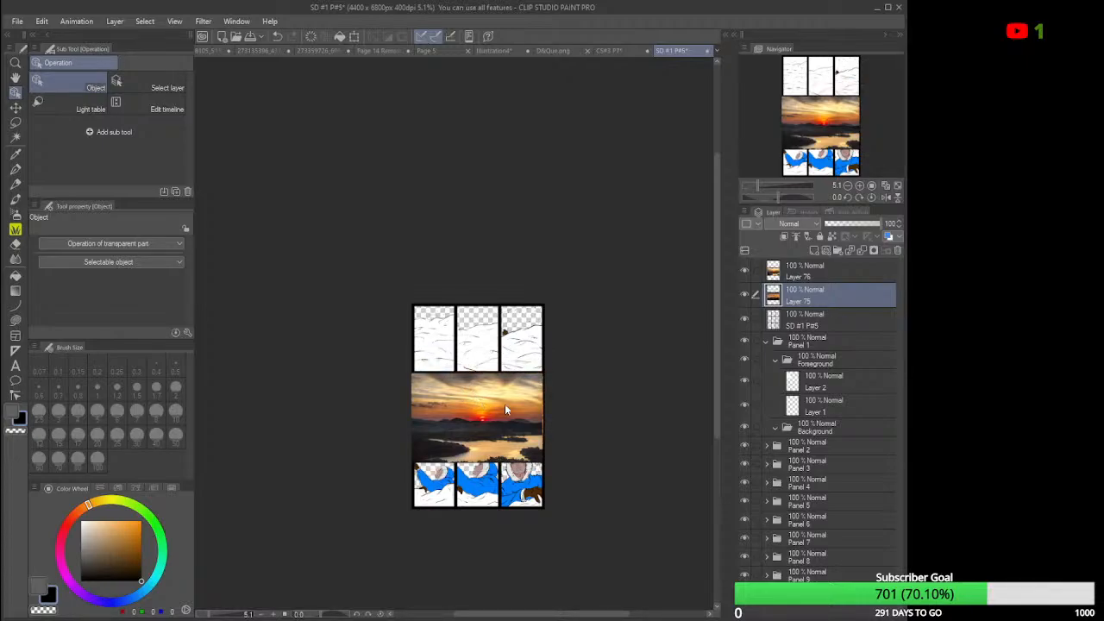
Examine the setting sun and the glow around it on the horizon of the lake sunset photo.
scroll(506, 410, "up", 10)
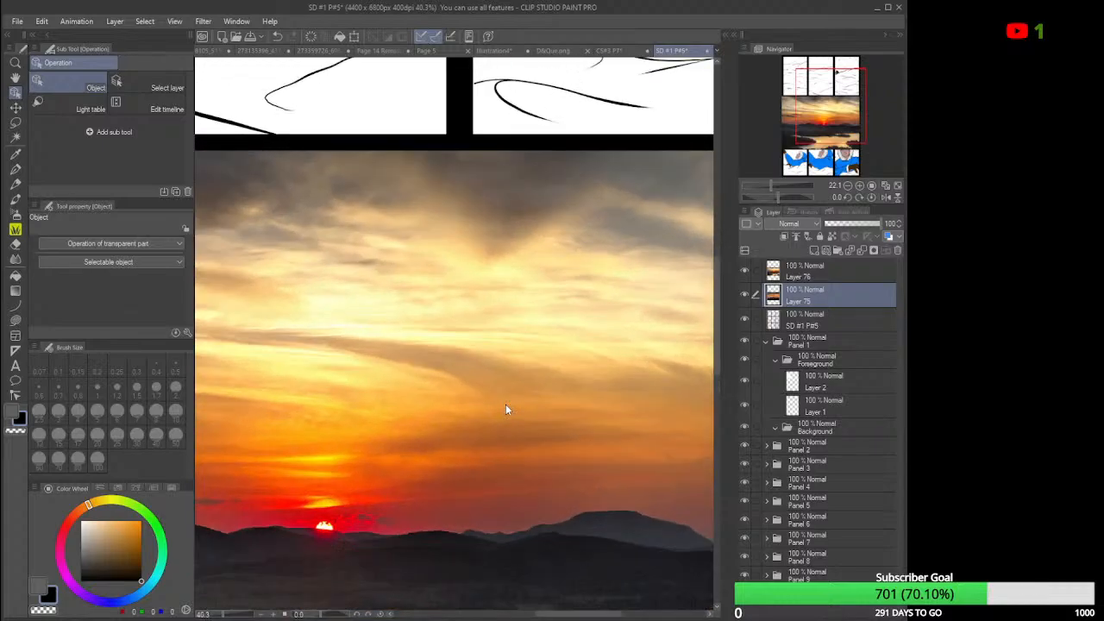
scroll(506, 405, "up", 1)
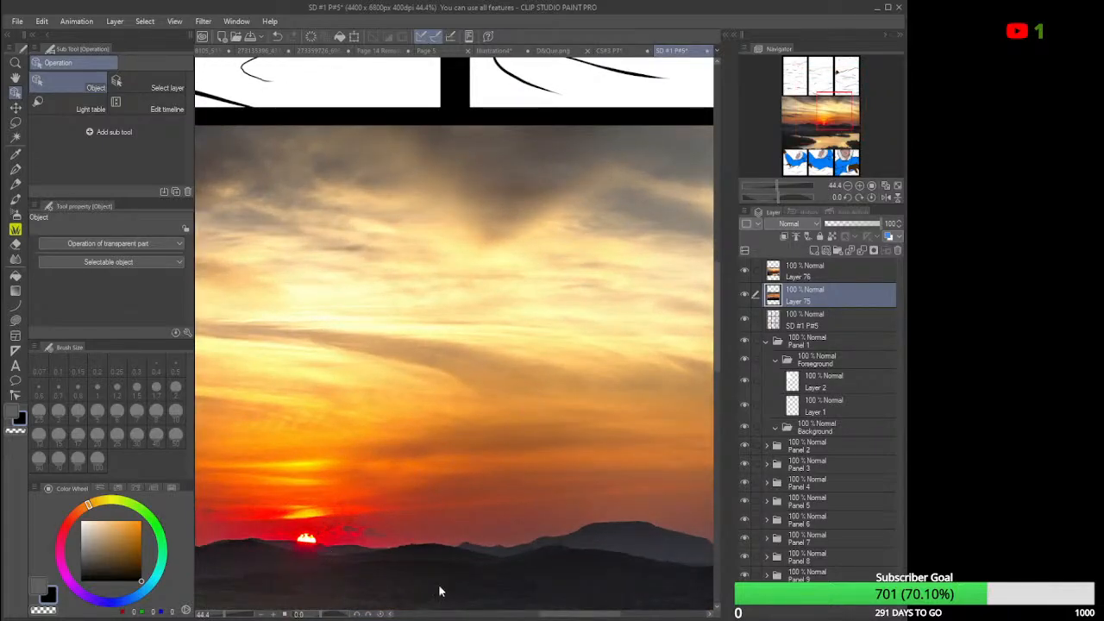
left_click_drag(578, 614, 537, 610)
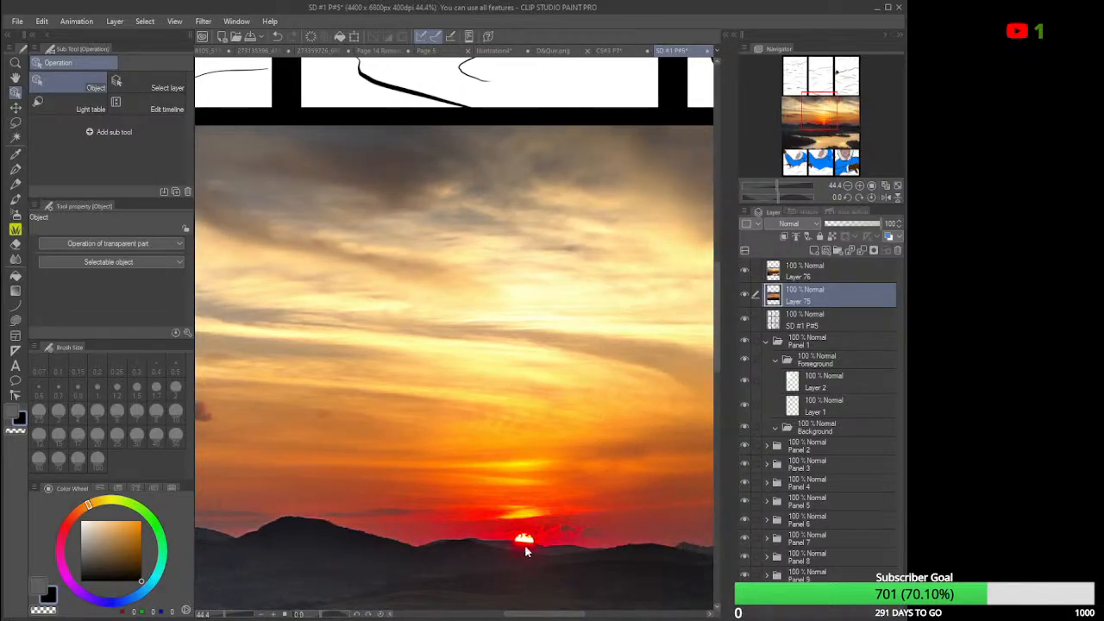
scroll(524, 576, "up", 5)
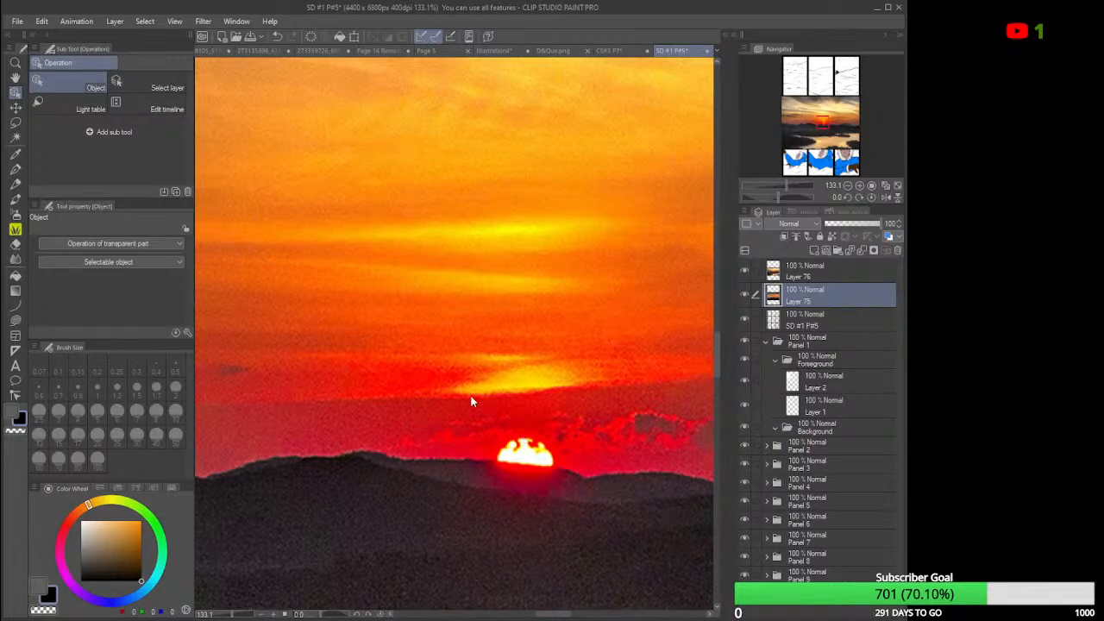
Select Layer 2 in Panel 1's Foreground folder and set the colour hue to yellow for the first panel's sun.
left_click(820, 386)
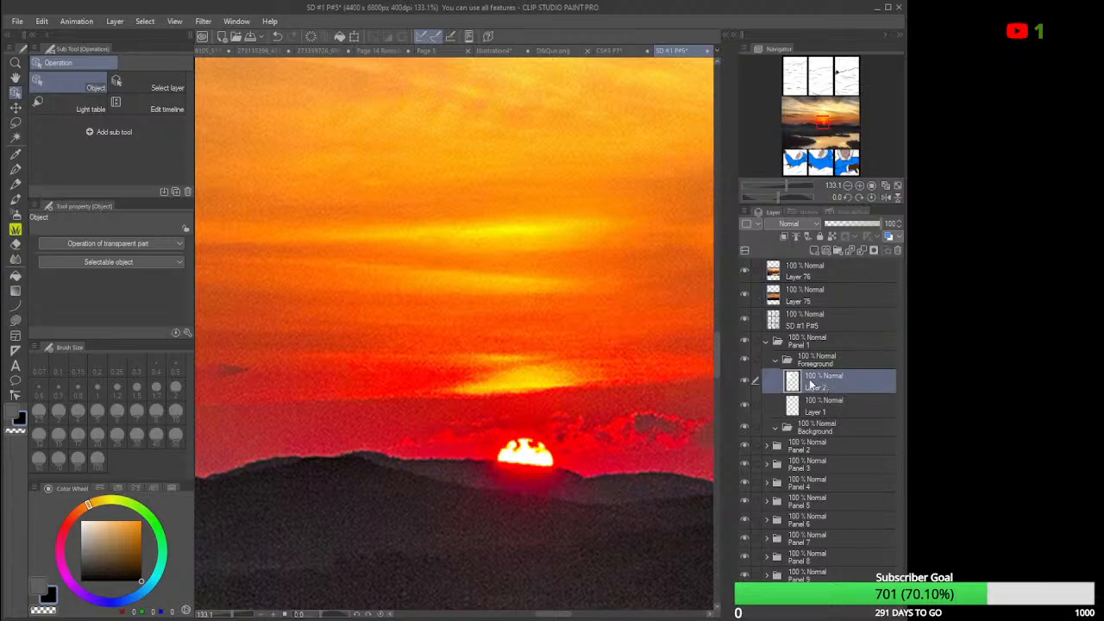
left_click_drag(716, 348, 723, 223)
scroll(628, 279, "down", 5)
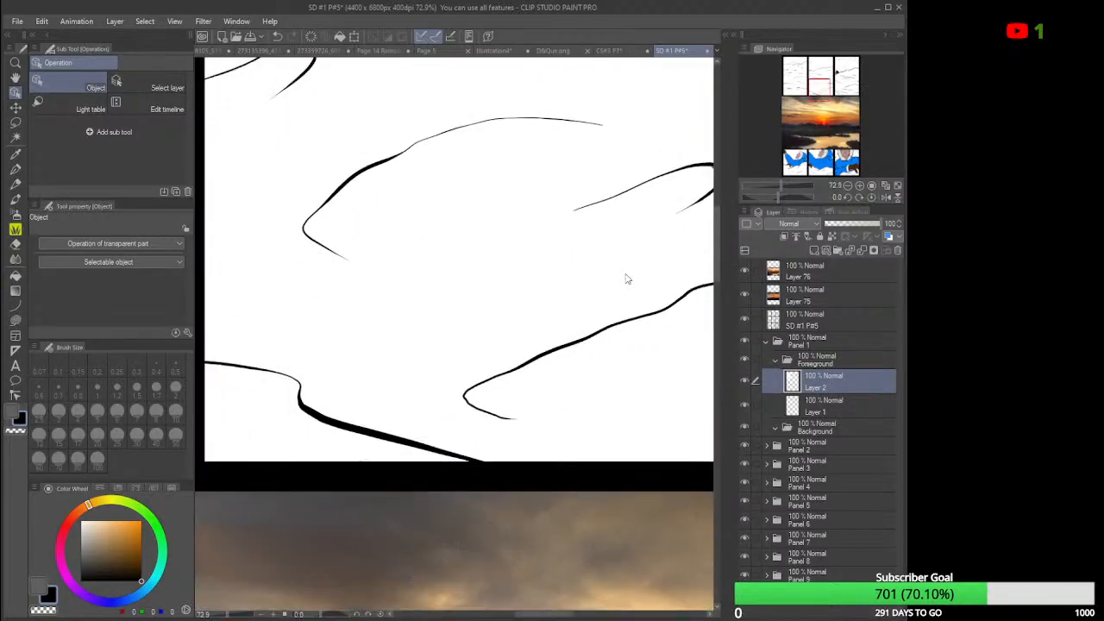
scroll(627, 279, "down", 4)
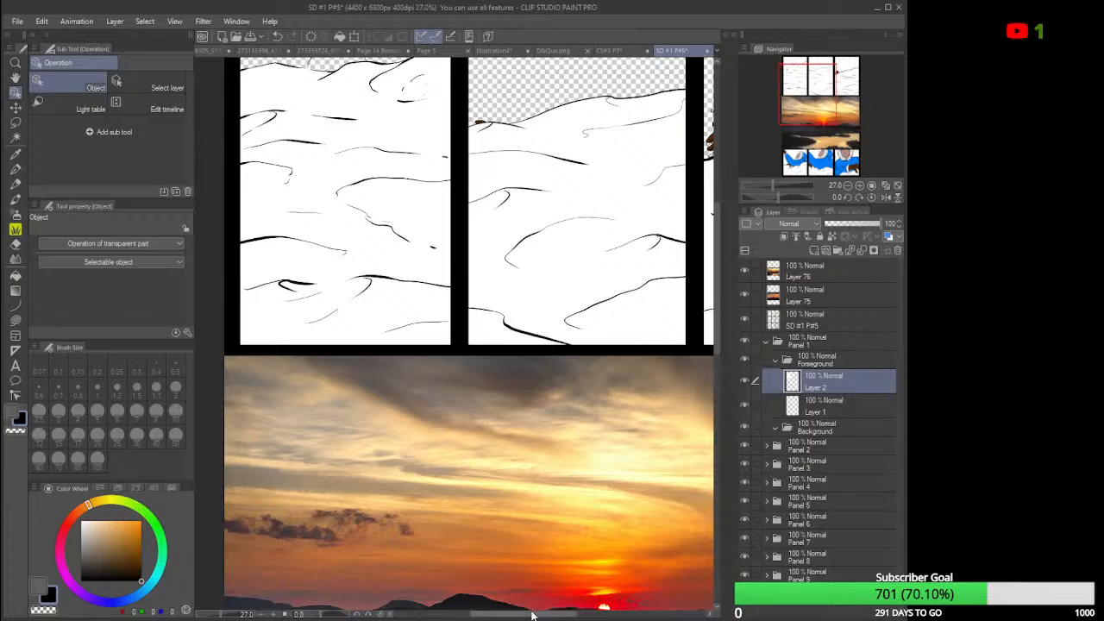
left_click_drag(532, 616, 513, 616)
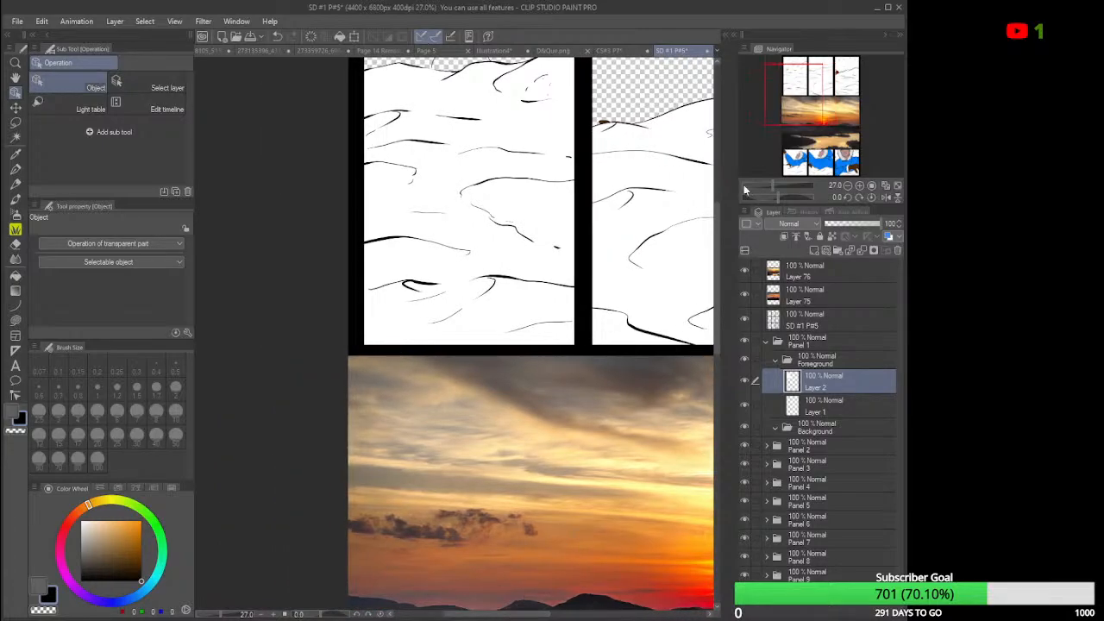
left_click_drag(714, 292, 720, 210)
scroll(450, 280, "up", 5)
scroll(461, 288, "up", 2)
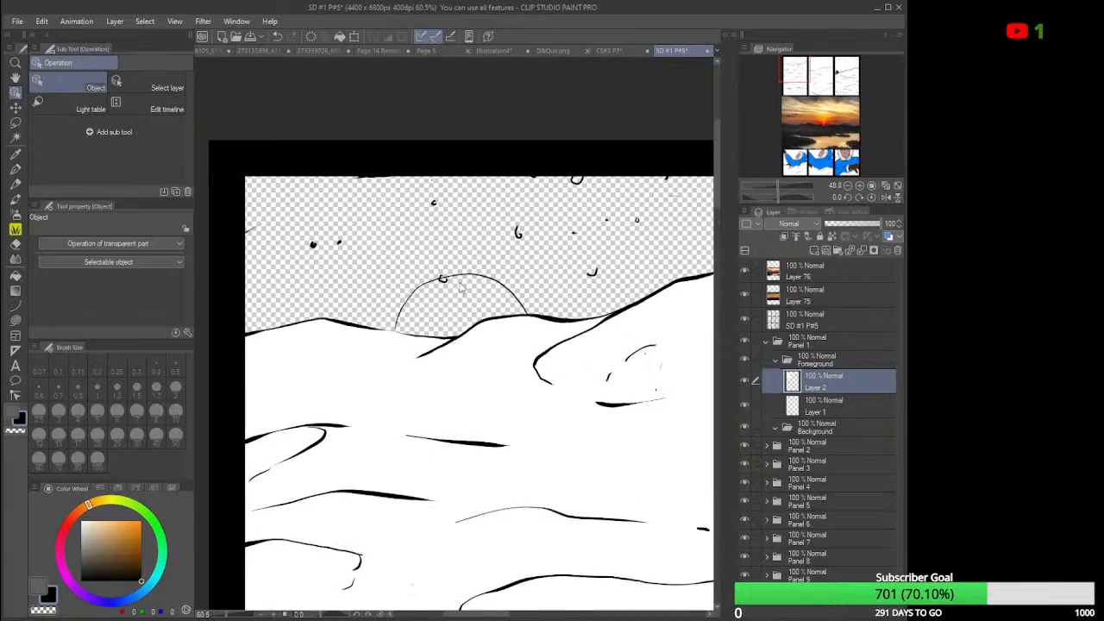
scroll(461, 288, "down", 5)
scroll(462, 288, "up", 1)
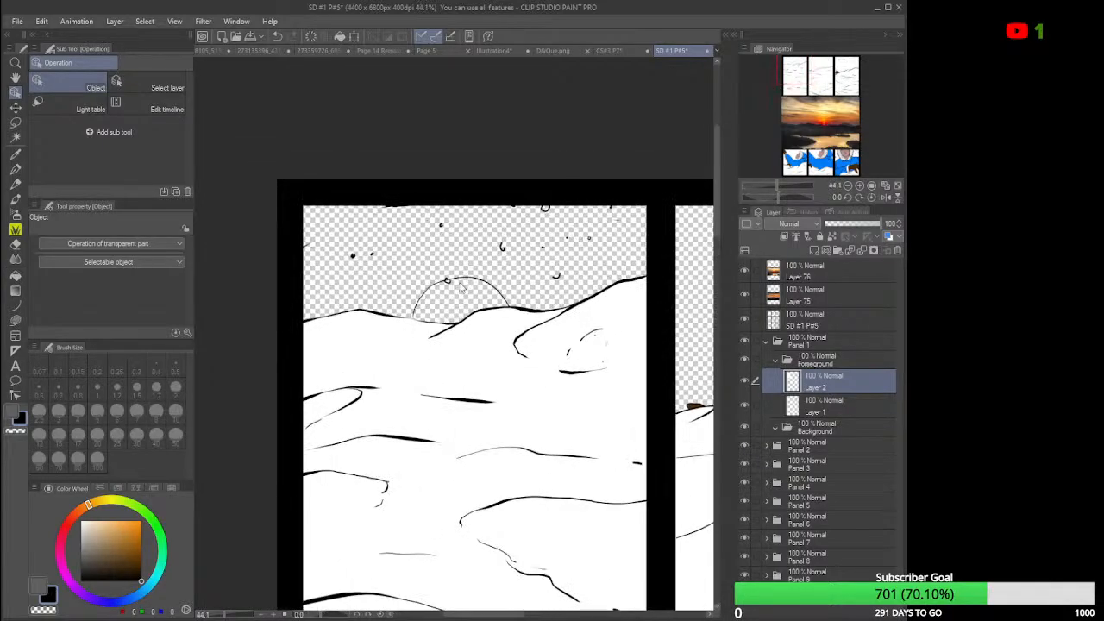
left_click(107, 502)
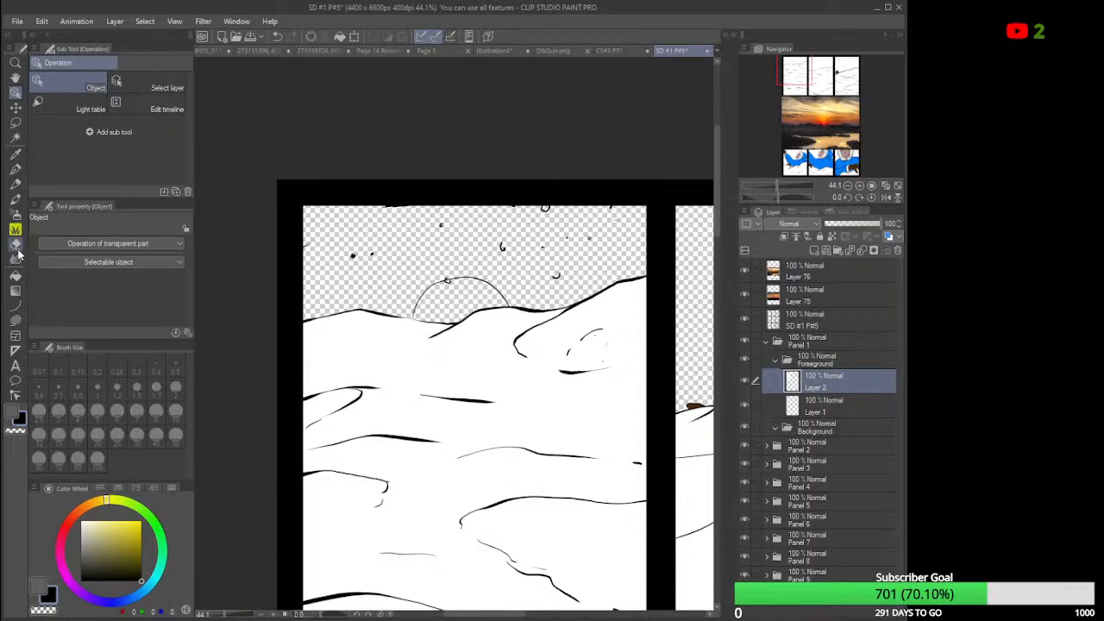
Try a Lasso fill inside the first panel's sun outline on Layer 2, and undo it.
left_click(15, 320)
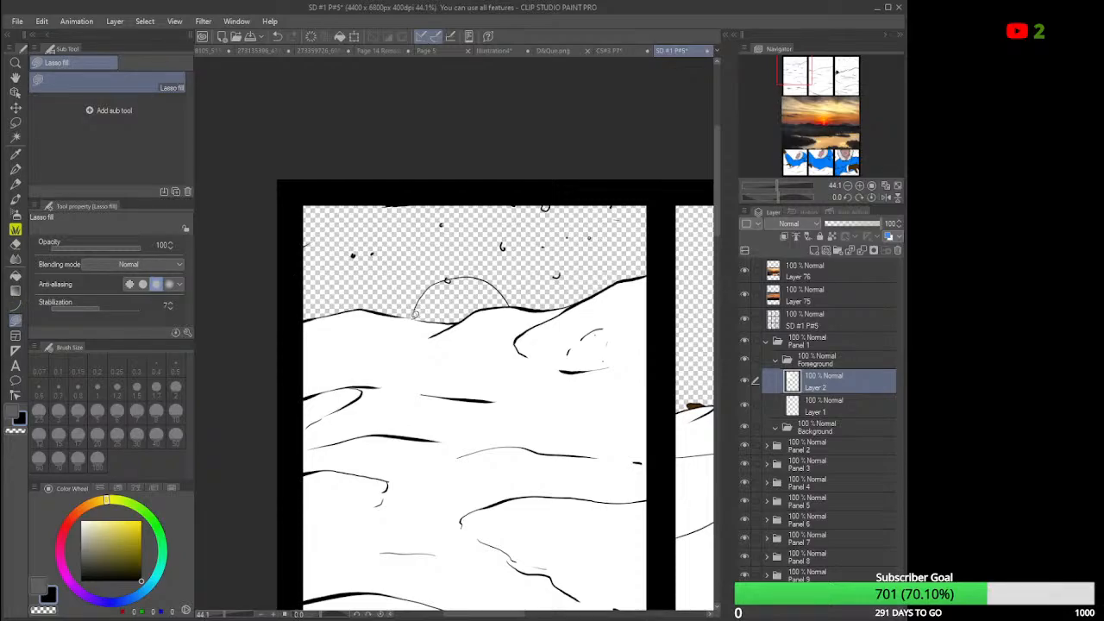
mouse_move(414, 316)
left_mouse_down()
mouse_move(427, 286)
mouse_move(448, 278)
mouse_move(475, 275)
mouse_move(511, 300)
mouse_move(451, 318)
mouse_move(412, 309)
left_mouse_up()
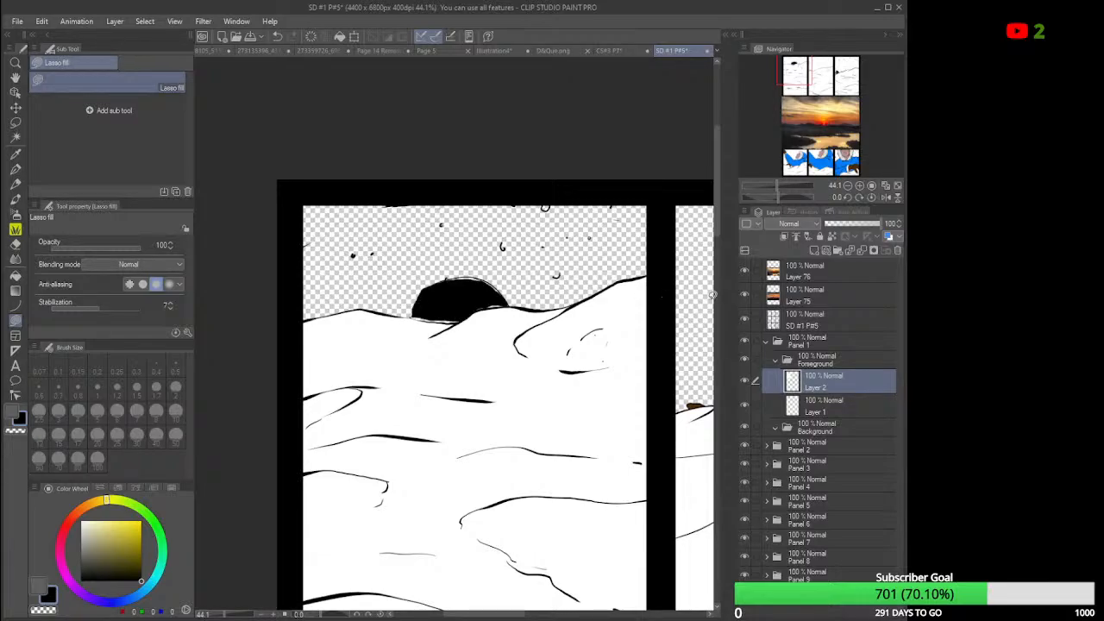
key("ctrl+z")
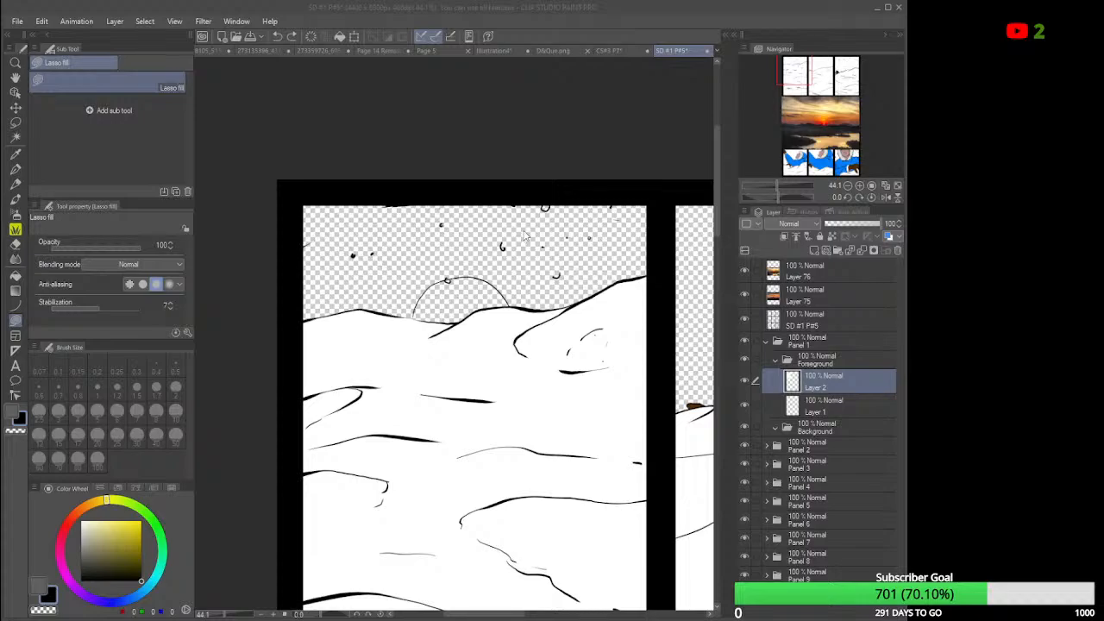
left_click(741, 110)
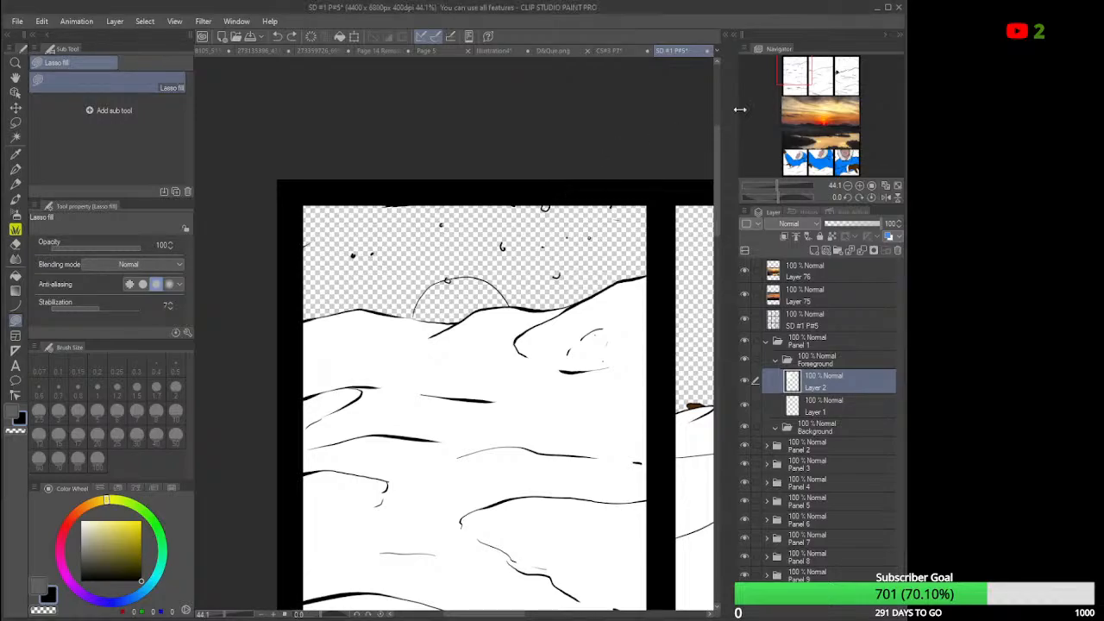
Set the drawing colour to yellow (219, 201, 5) and Lasso fill the first panel's sun on Layer 1 of the Foreground folder.
left_click(144, 519)
left_click_drag(142, 527, 140, 529)
left_click(842, 409)
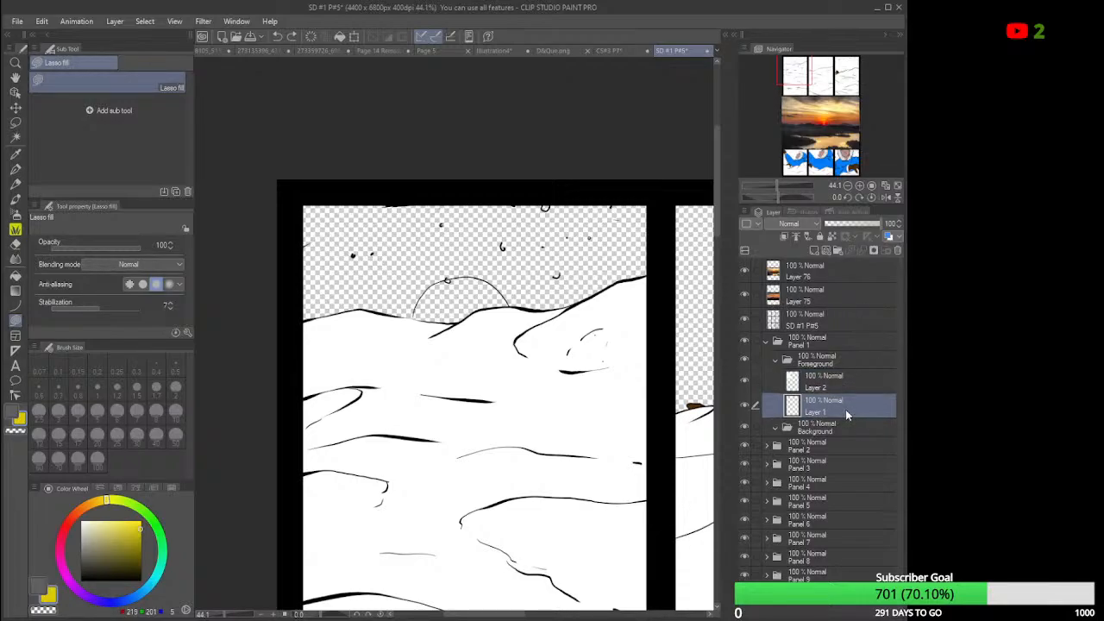
left_click(13, 314)
left_click_drag(439, 317, 417, 315)
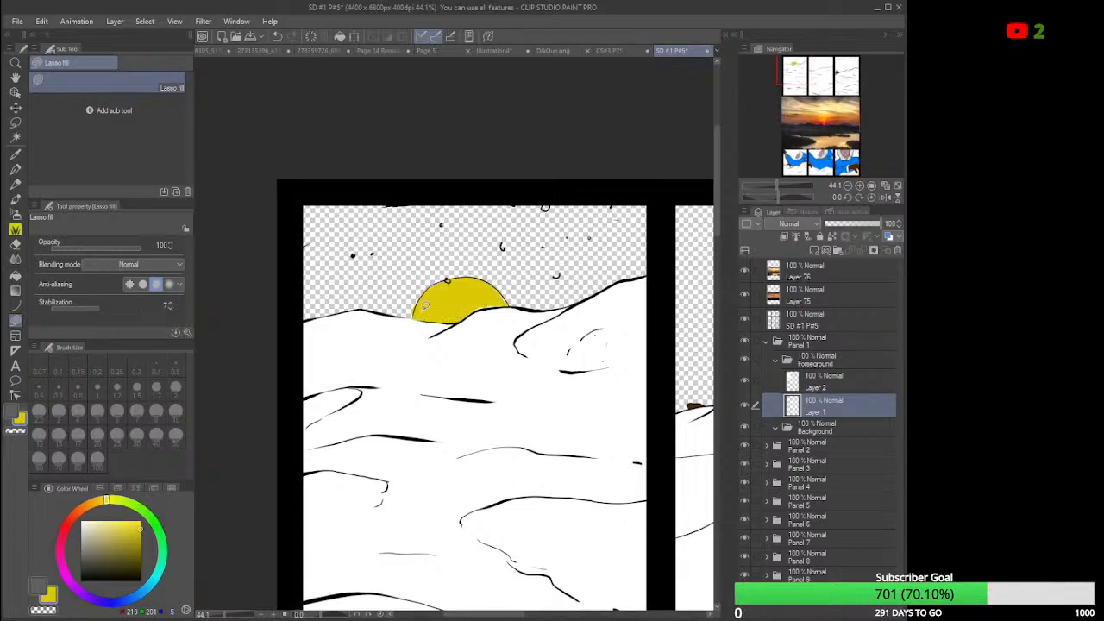
Lasso fill the remaining gaps between the yellow sun and its outline along the snow ridge and both sides of the arc.
scroll(428, 309, "up", 2)
scroll(431, 307, "up", 2)
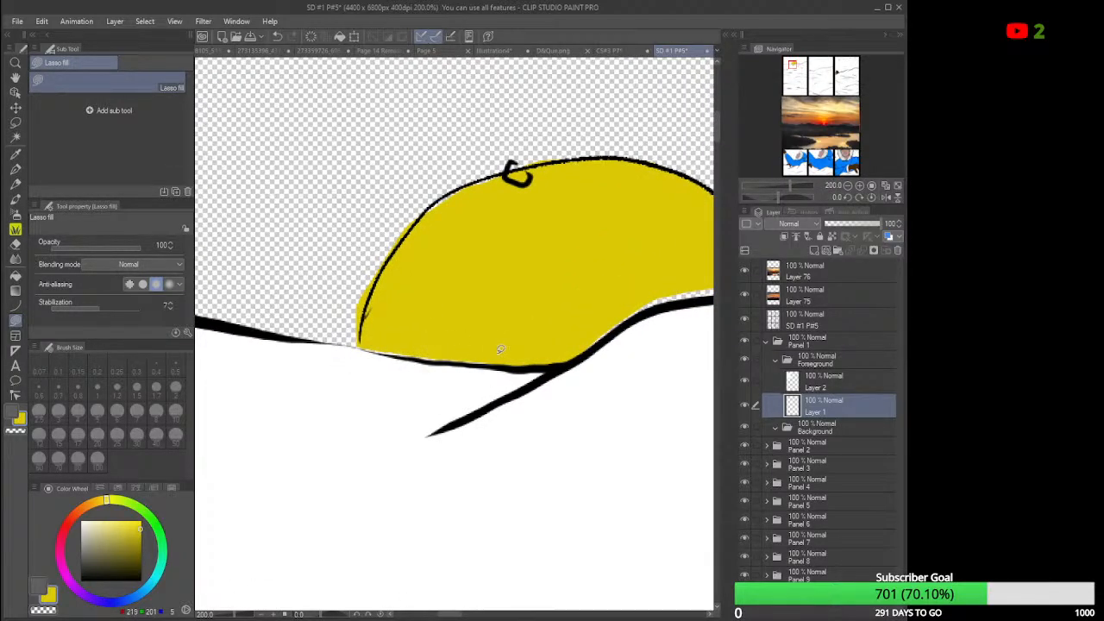
mouse_move(497, 362)
left_mouse_down()
mouse_move(418, 352)
mouse_move(414, 330)
mouse_move(422, 355)
mouse_move(496, 366)
mouse_move(509, 336)
left_mouse_up()
left_click_drag(380, 347, 360, 339)
left_click_drag(450, 614, 461, 615)
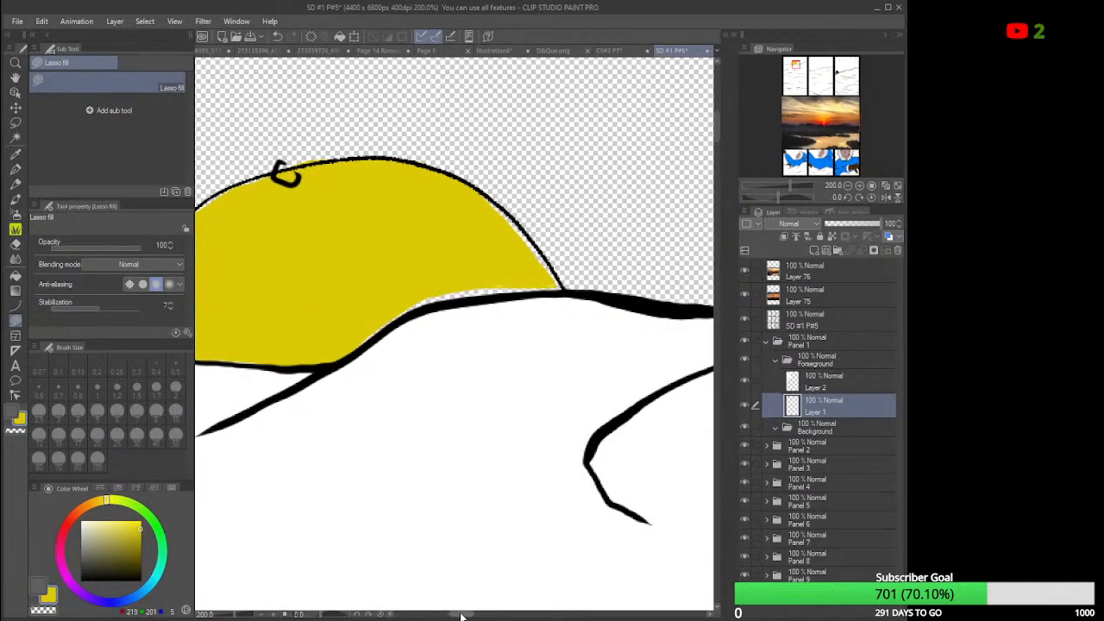
mouse_move(357, 313)
left_mouse_down()
mouse_move(349, 354)
mouse_move(424, 305)
mouse_move(463, 298)
mouse_move(458, 268)
mouse_move(471, 270)
mouse_move(456, 284)
mouse_move(467, 295)
mouse_move(563, 291)
mouse_move(515, 227)
left_mouse_up()
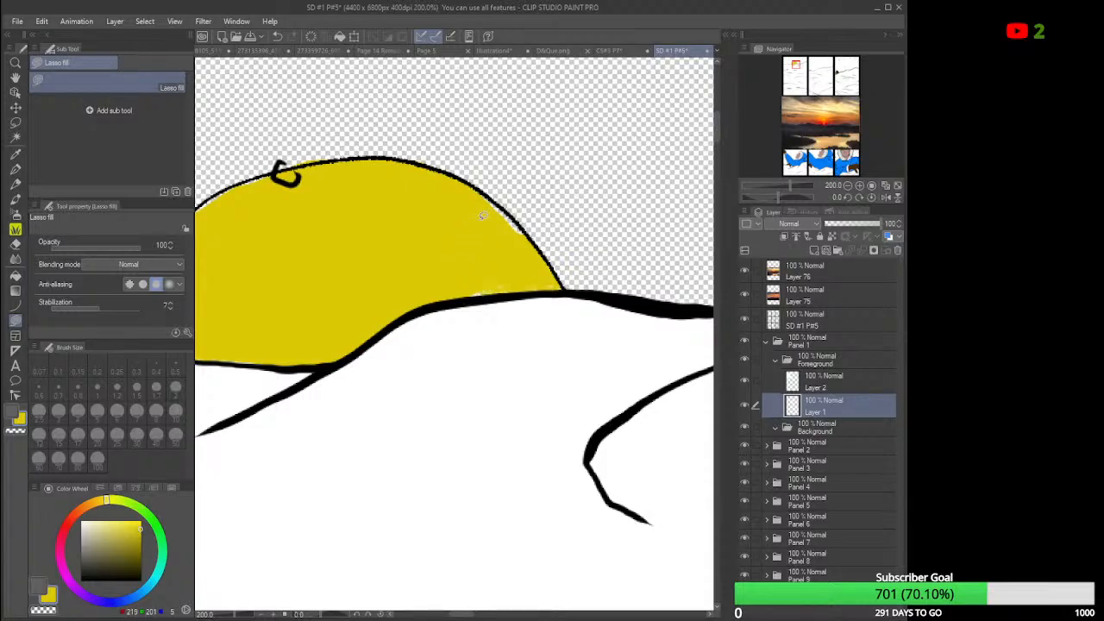
mouse_move(527, 238)
left_mouse_down()
mouse_move(493, 195)
mouse_move(457, 179)
left_mouse_up()
left_click_drag(462, 615, 451, 615)
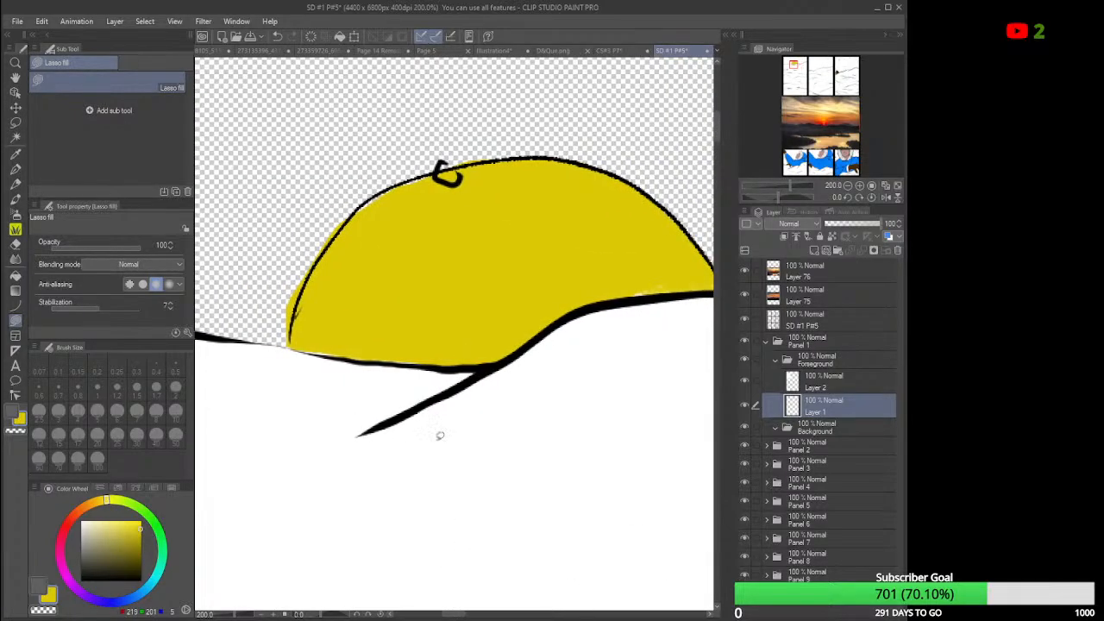
mouse_move(369, 200)
left_mouse_down()
mouse_move(373, 212)
mouse_move(358, 221)
mouse_move(372, 193)
mouse_move(449, 171)
left_mouse_up()
Erase the yellow spilling outside the sun's left edge with the Kneaded eraser and Lasso fill the gap in its lower left corner.
left_click(16, 244)
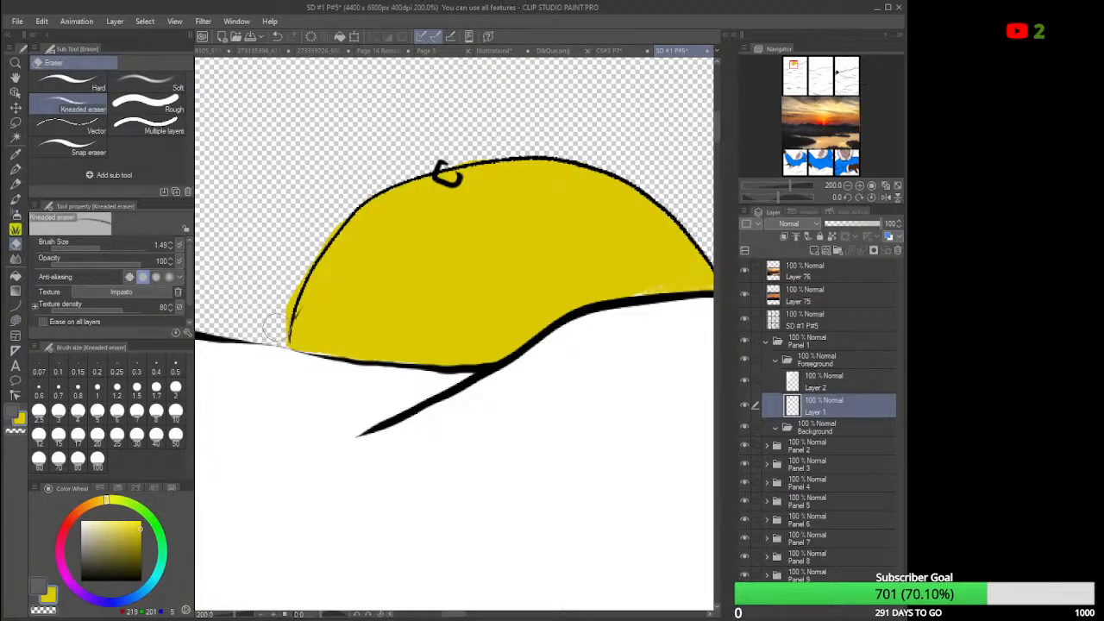
left_click_drag(275, 335, 294, 263)
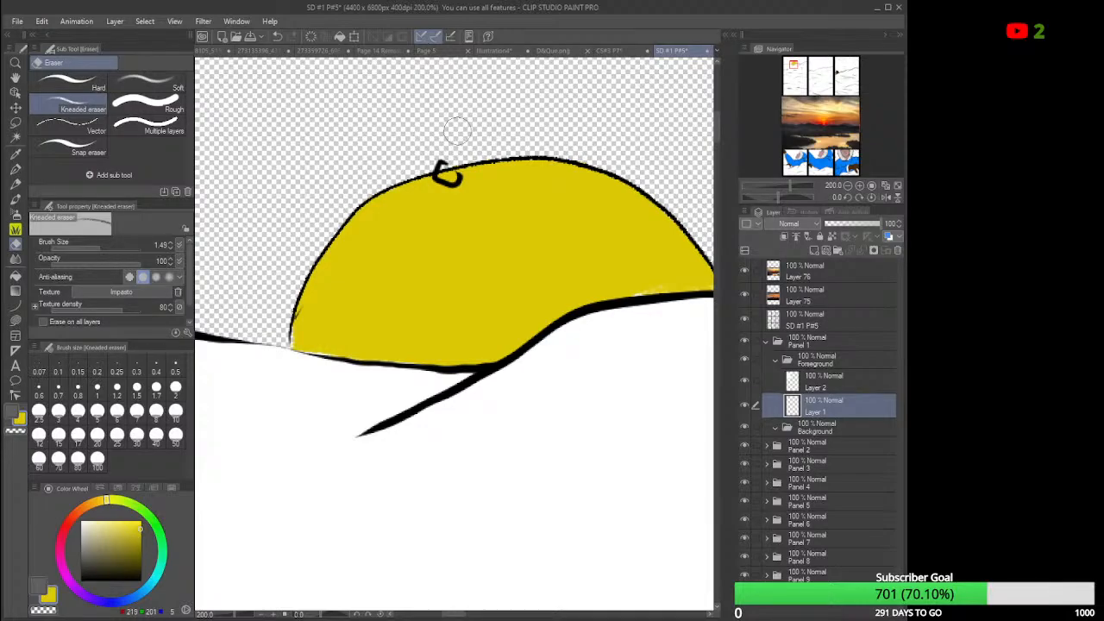
left_click(15, 321)
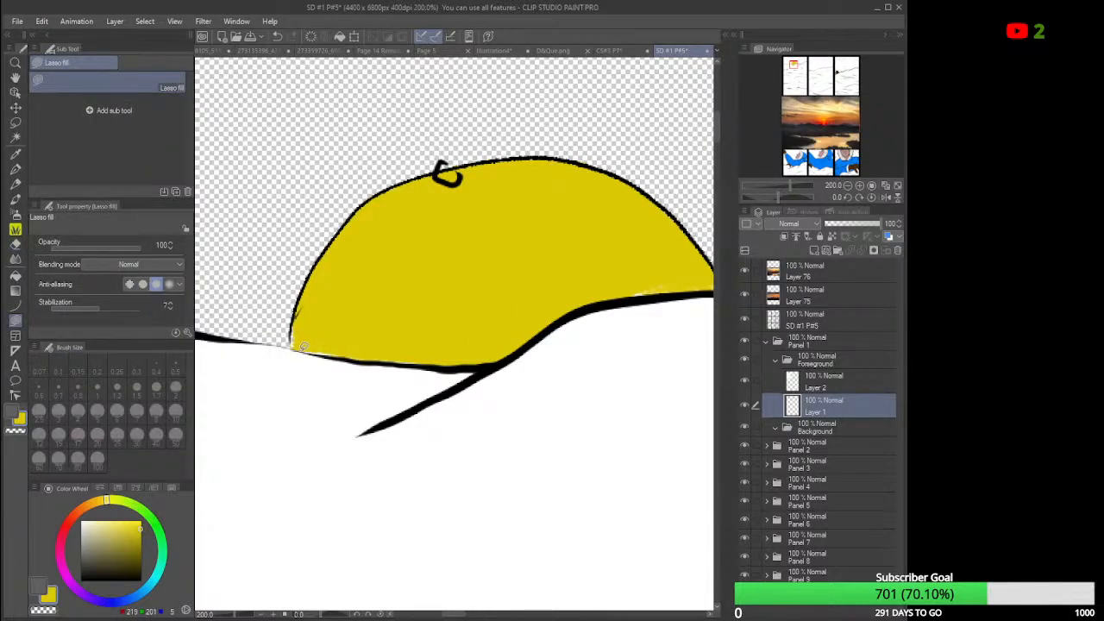
left_click_drag(296, 349, 305, 302)
Select Layer 2 in the Foreground folder and reduce the Kneaded eraser's brush size to 0.32.
left_click(843, 377)
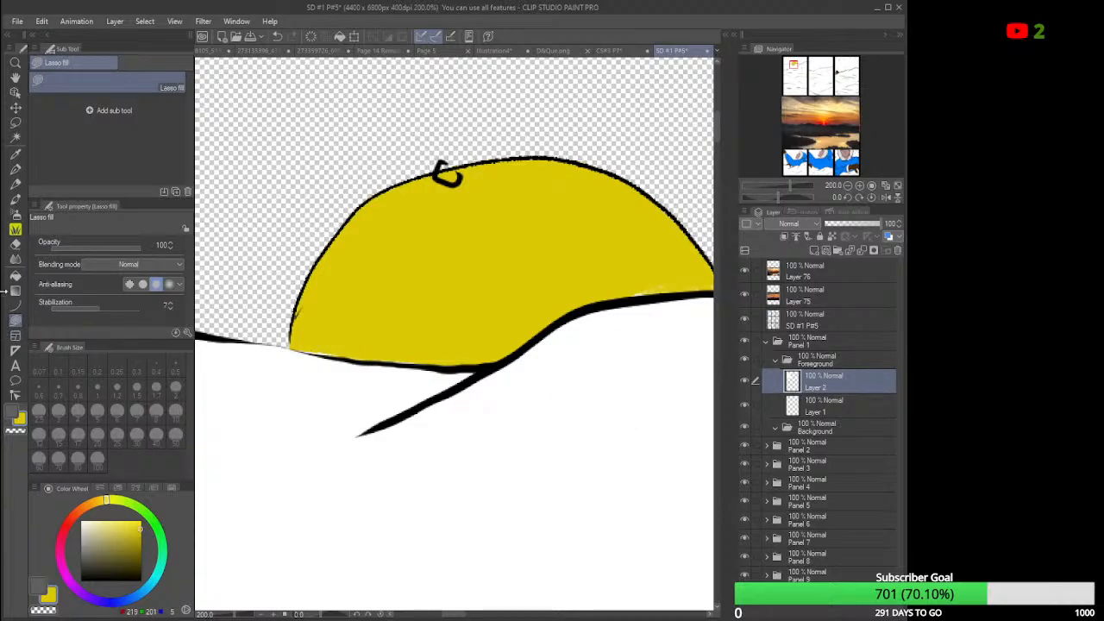
left_click(15, 245)
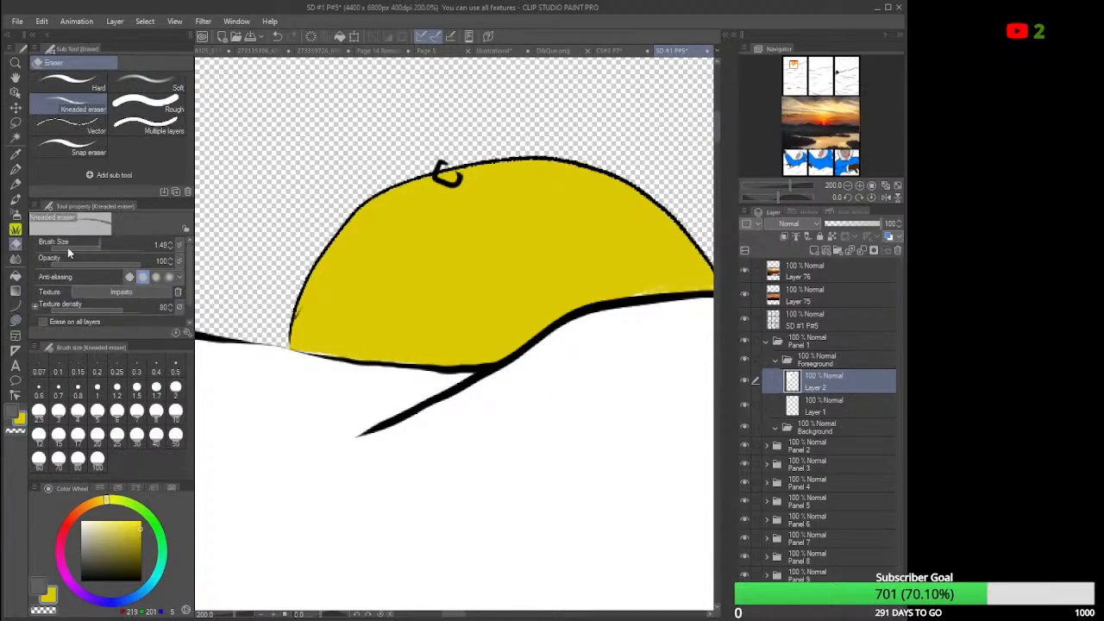
left_click_drag(99, 246, 84, 243)
scroll(672, 285, "down", 2)
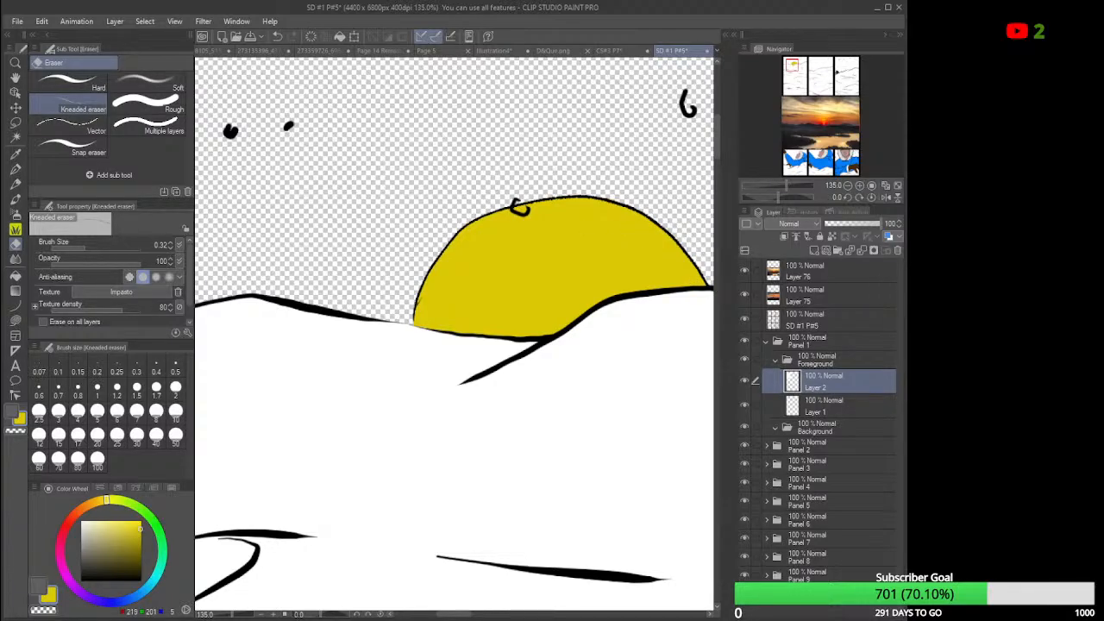
Select Layer 1 in the Foreground folder, check its content by toggling visibility, and load the yellow sun area as a selection.
left_click(858, 407)
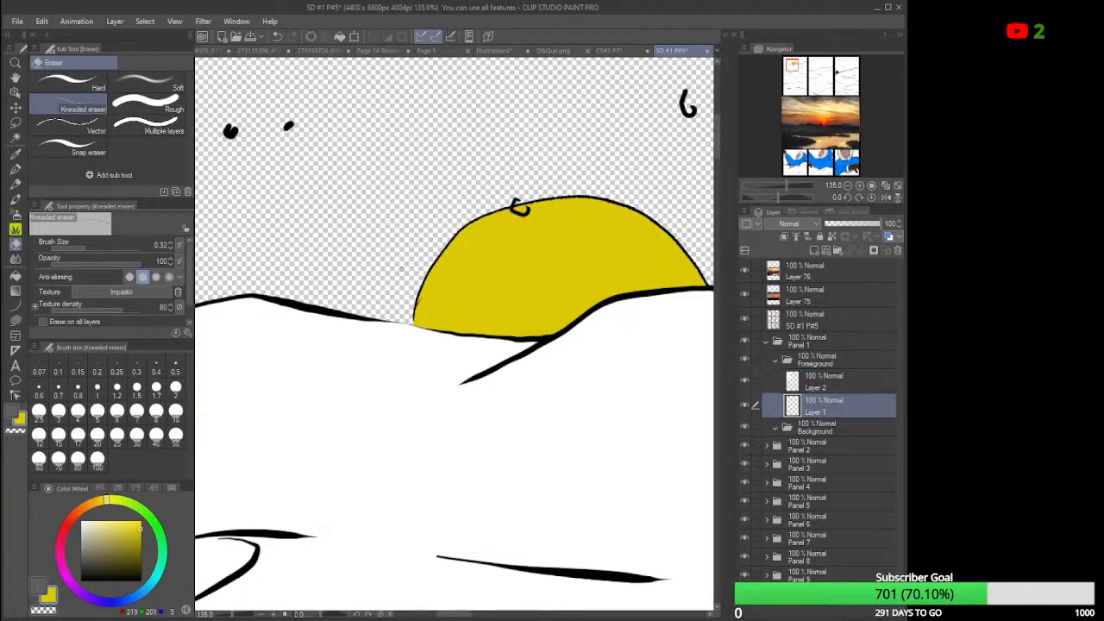
scroll(401, 270, "down", 3)
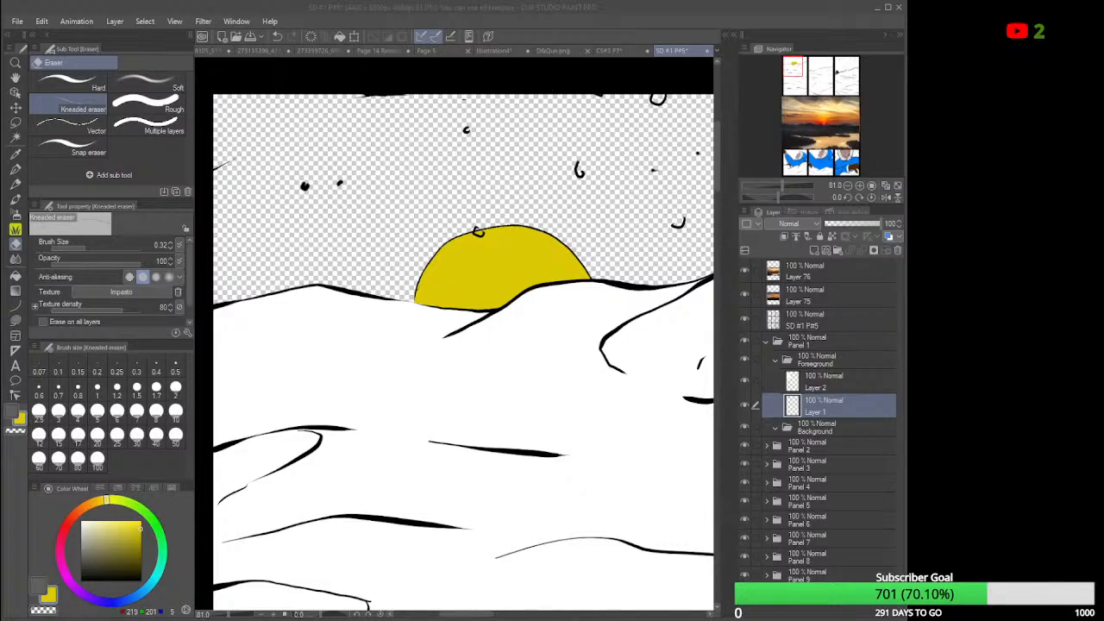
left_click(611, 303)
scroll(565, 280, "down", 1)
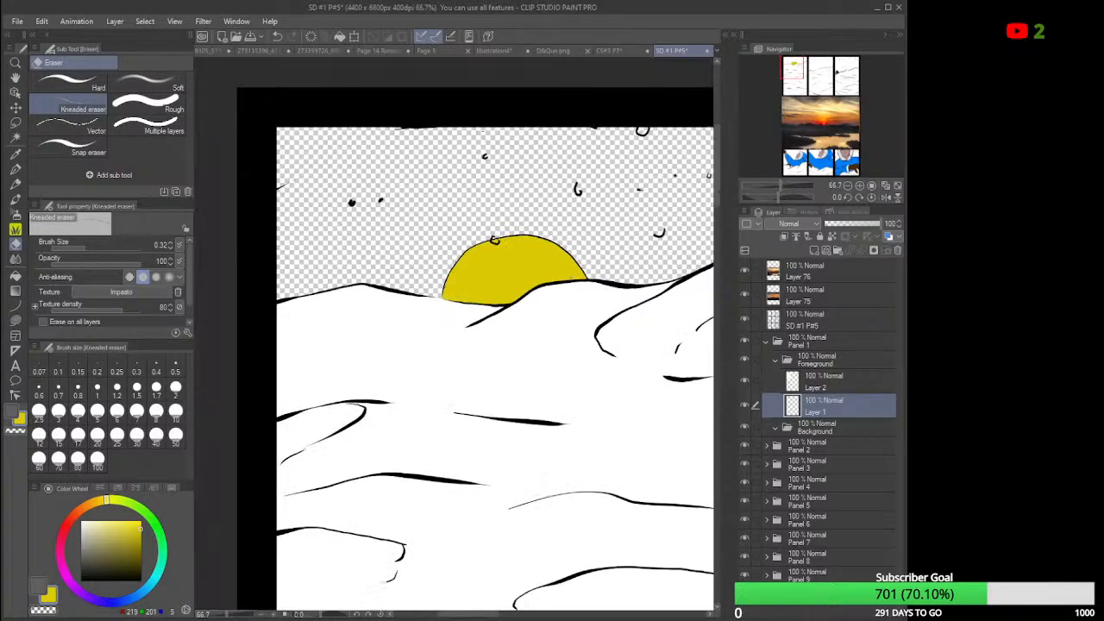
scroll(543, 281, "down", 2)
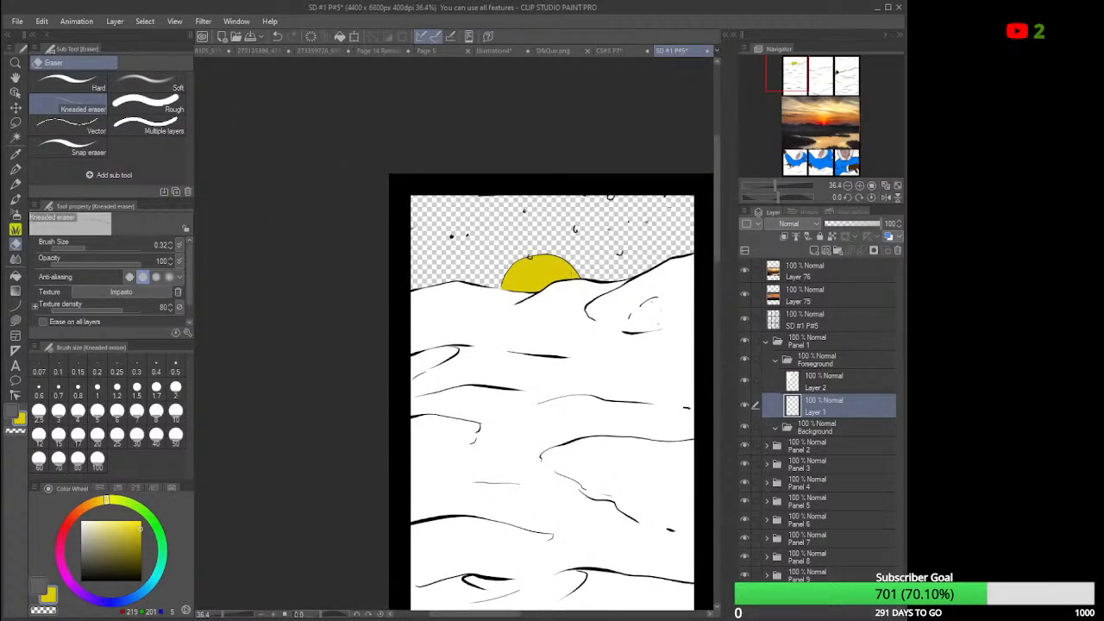
left_click(745, 405)
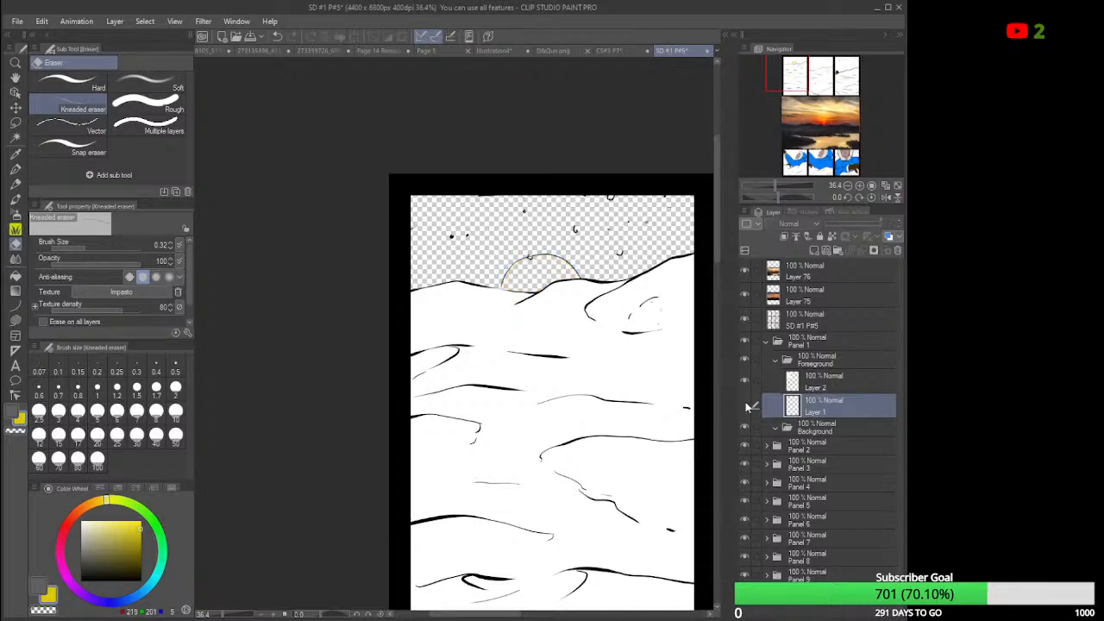
left_click(747, 406)
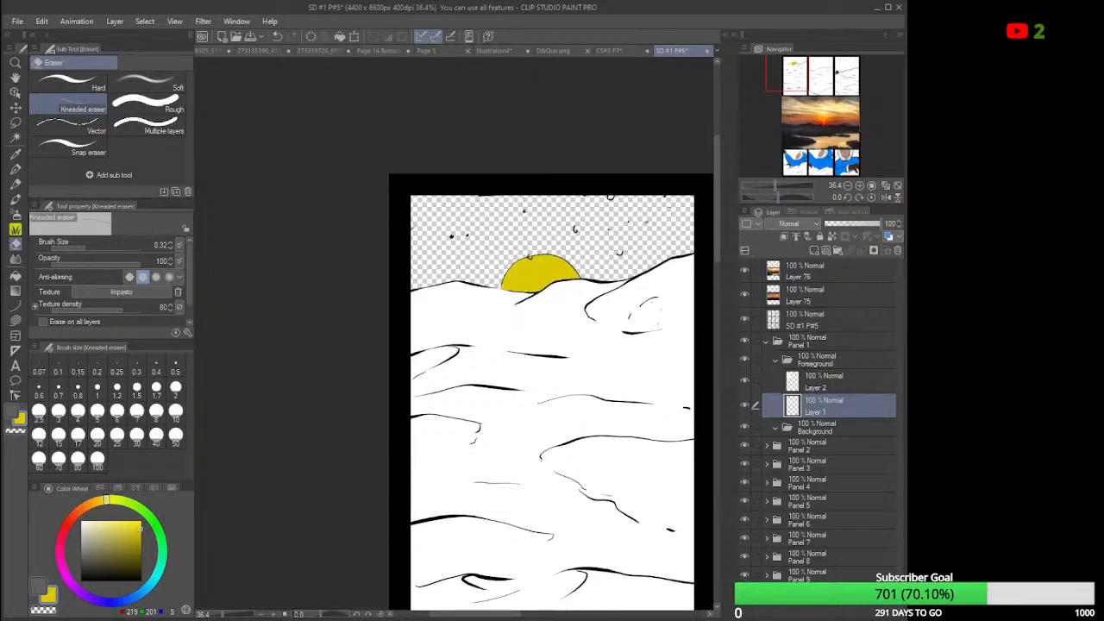
key("ctrl+z")
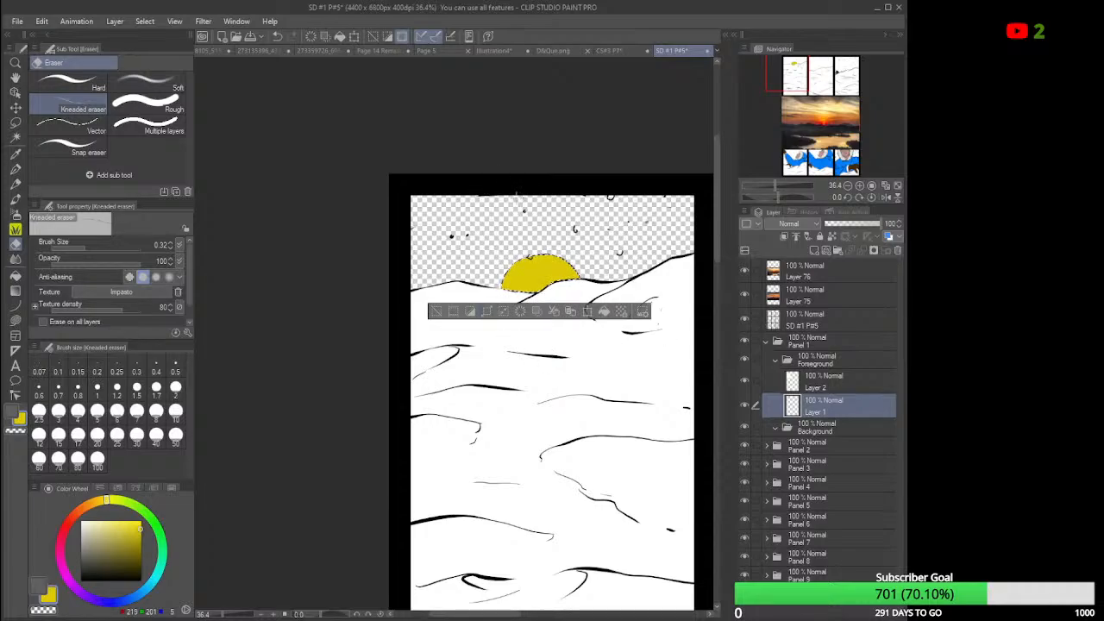
Try the Linear burn blending mode and a filter effect on the selected yellow sun in Layer 1.
scroll(528, 219, "up", 1)
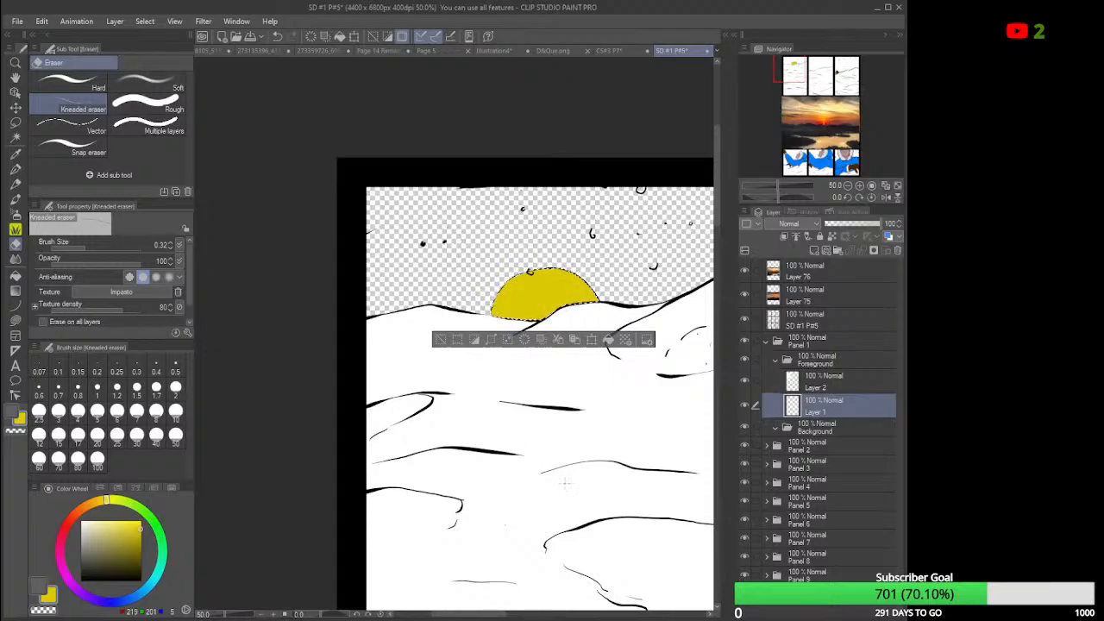
left_click_drag(486, 615, 499, 615)
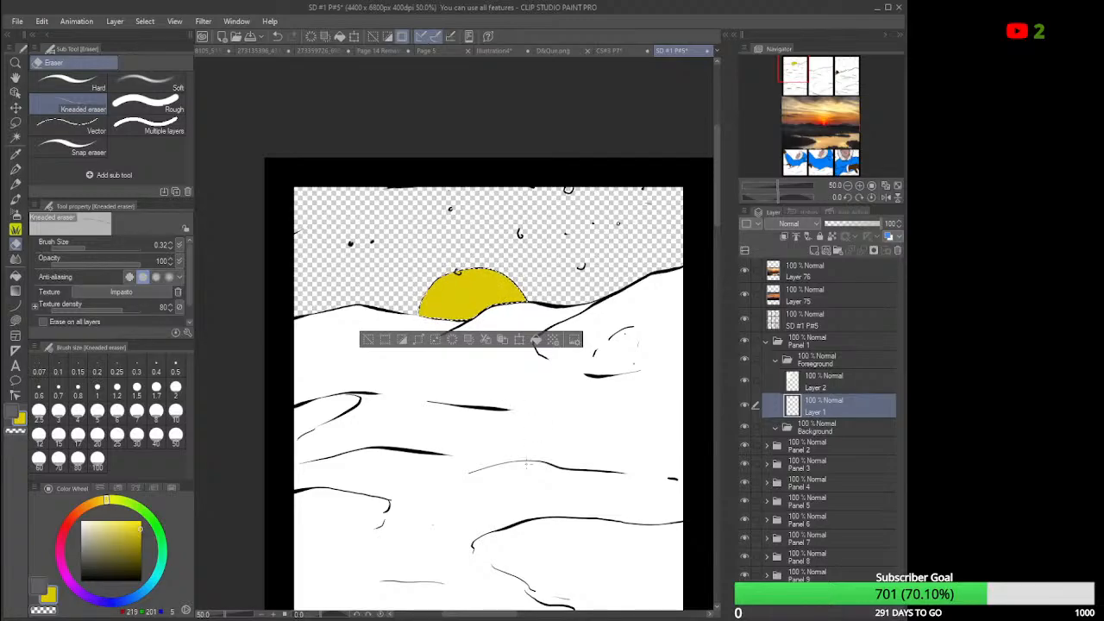
scroll(526, 465, "down", 1)
scroll(526, 465, "up", 1)
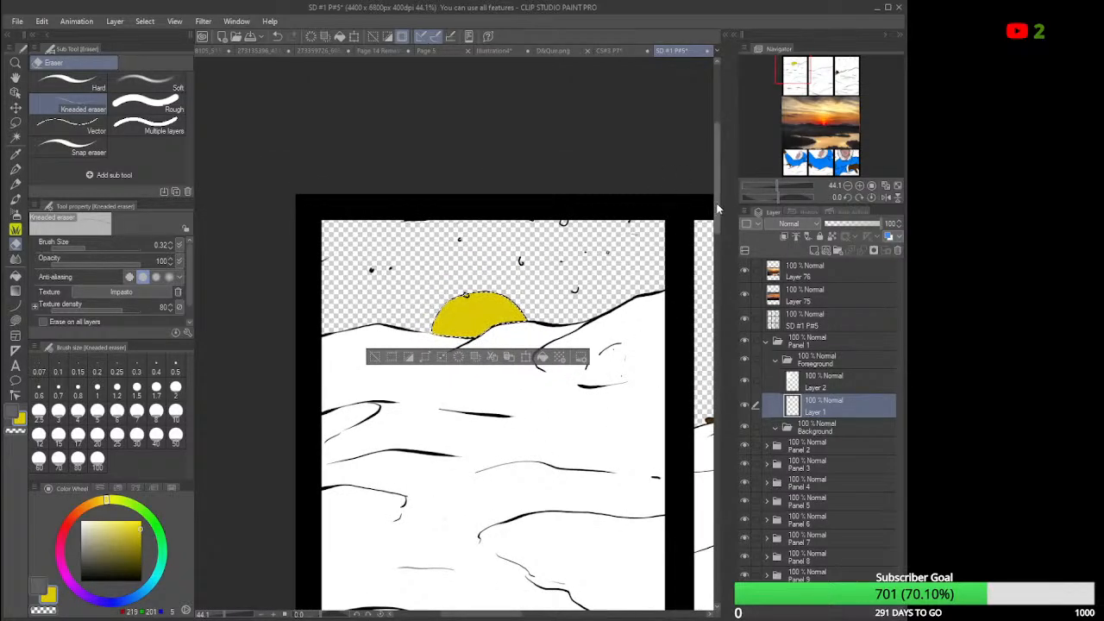
scroll(718, 189, "up", 1)
left_click_drag(717, 189, 719, 182)
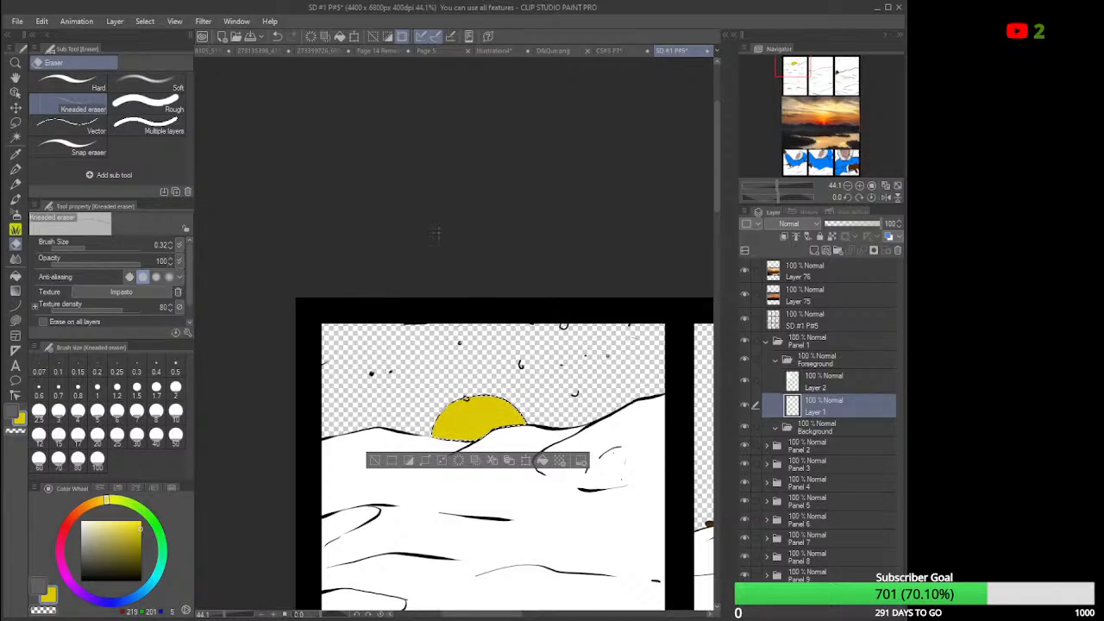
left_click(786, 249)
left_click(785, 265)
left_click(787, 275)
left_click(789, 285)
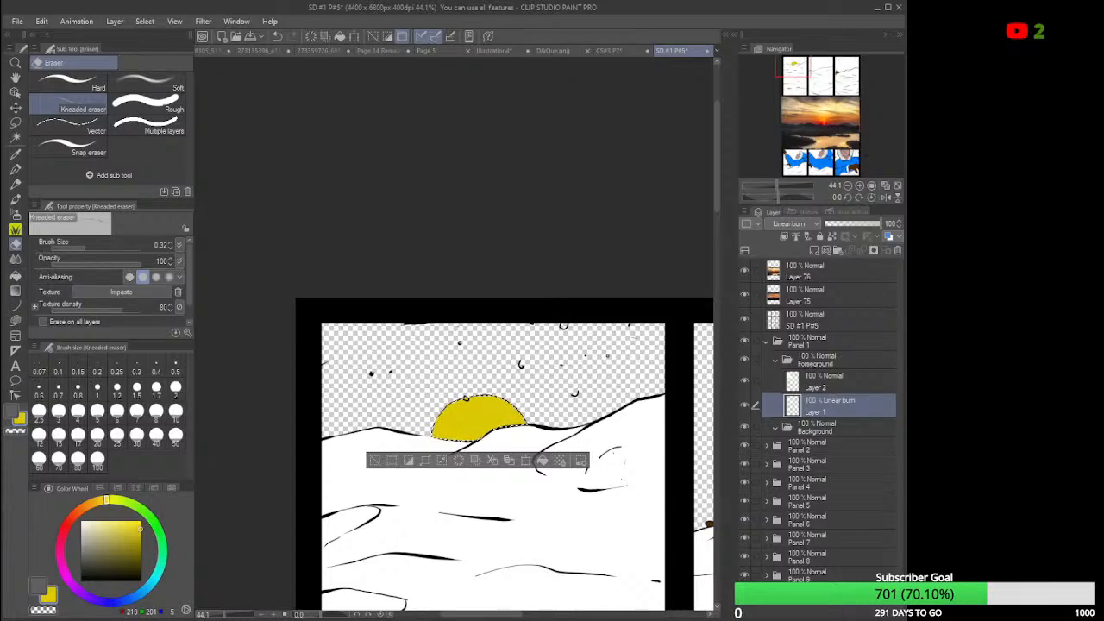
left_click(792, 238)
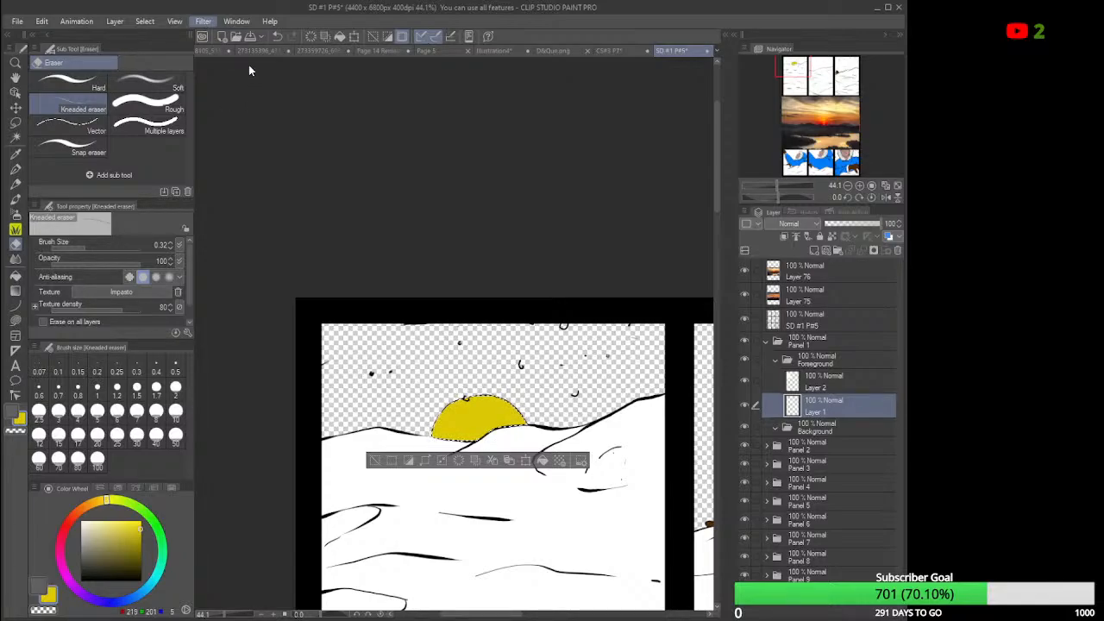
left_click(334, 67)
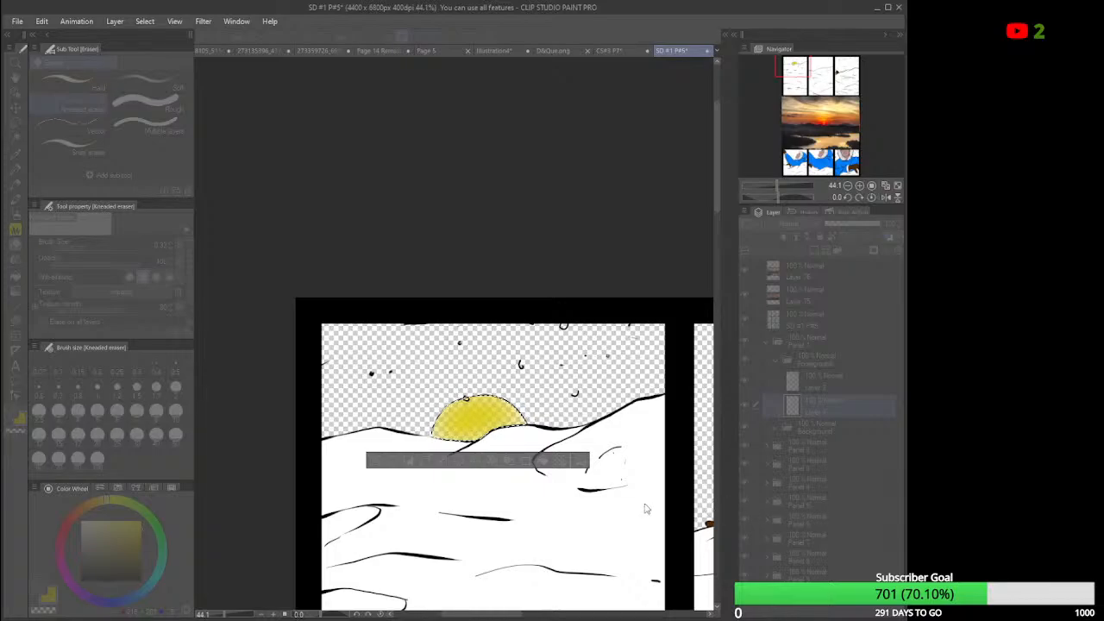
left_click_drag(585, 509, 577, 508)
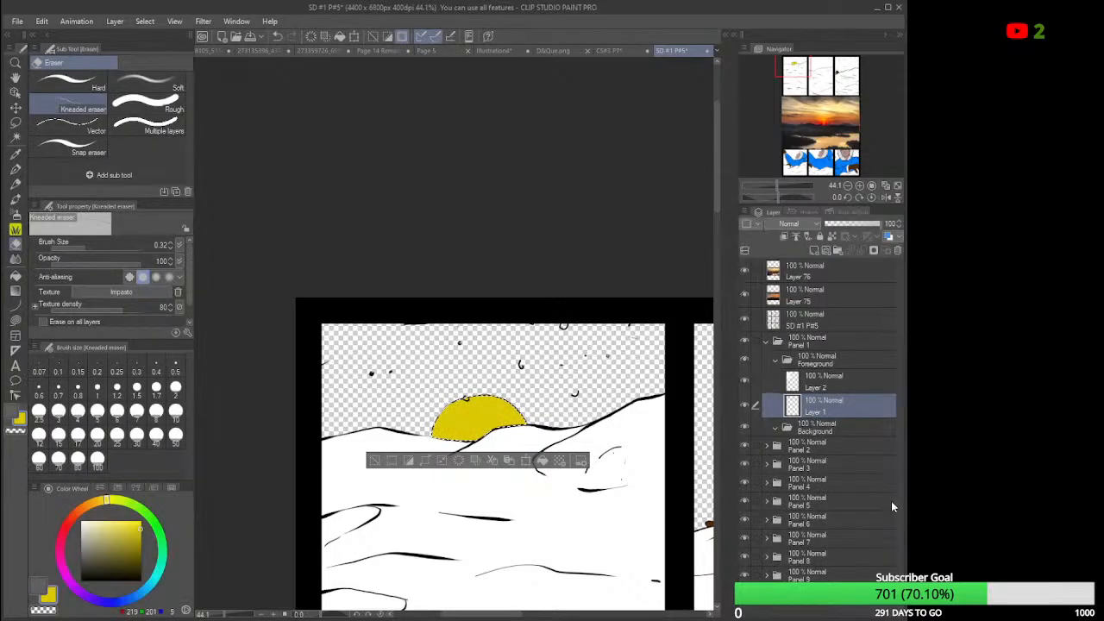
Add a new layer above Layer 1 in the Foreground folder and check Layer 1 by hiding and reshowing it.
left_click(814, 251)
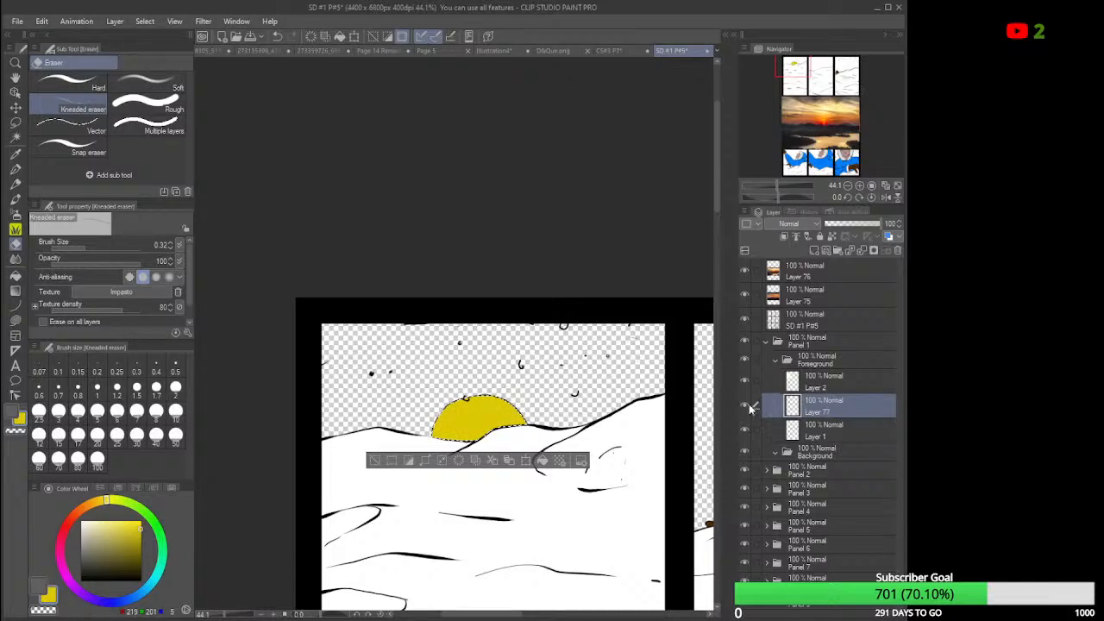
left_click(746, 435)
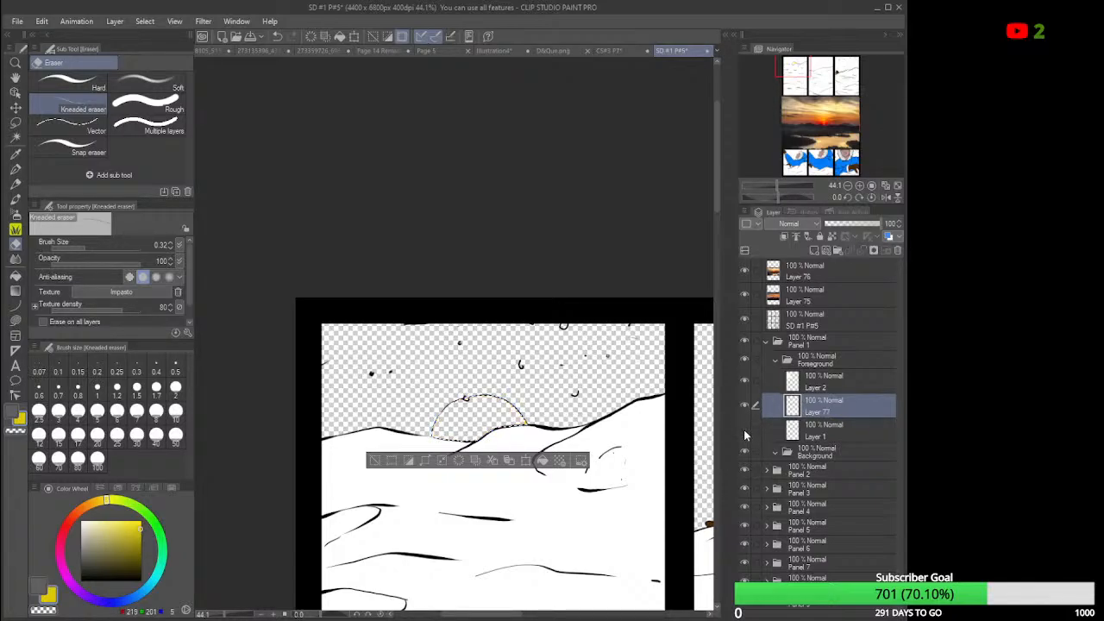
left_click(746, 434)
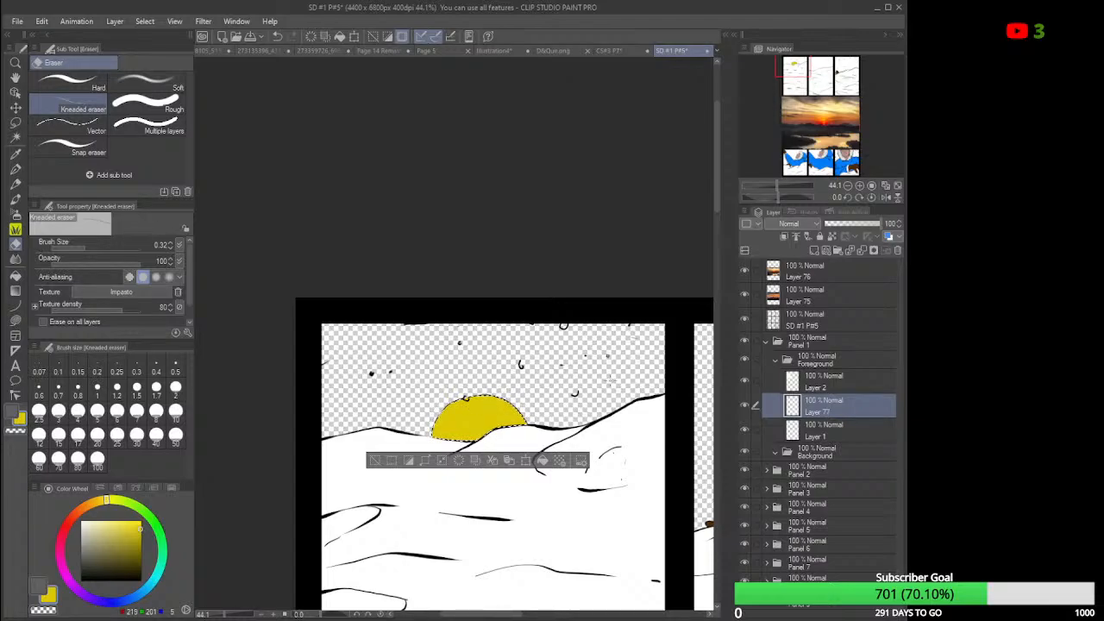
Airbrush light yellow (255, 241, 96) over the sun and slightly past its outline with the Soft airbrush, using an expanded selection, and deselect.
left_click(118, 522)
left_click_drag(119, 522, 127, 517)
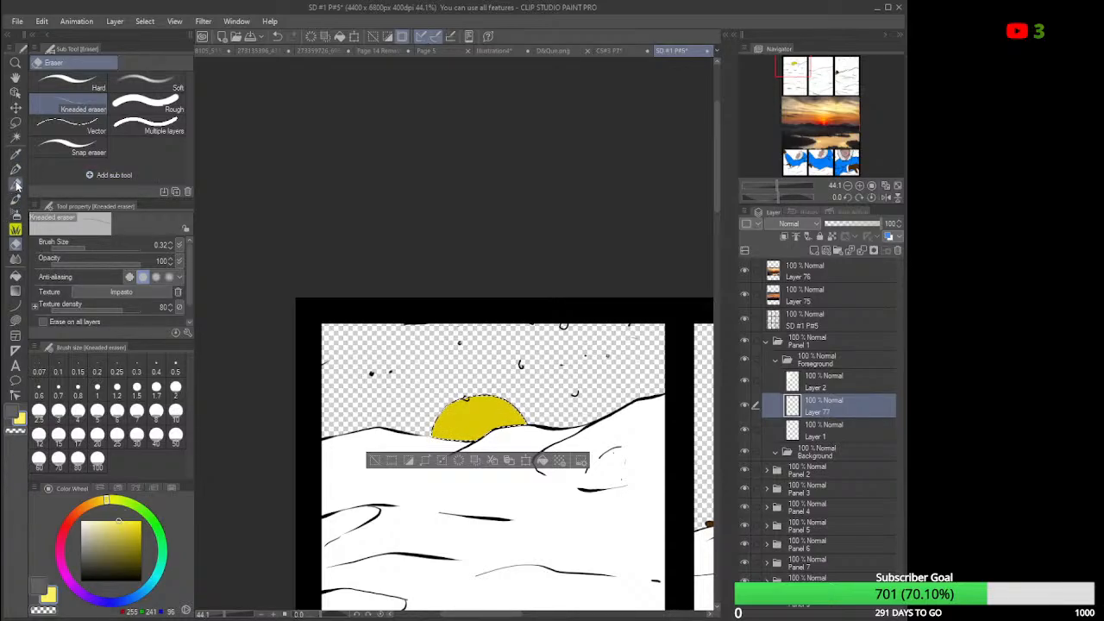
left_click(16, 214)
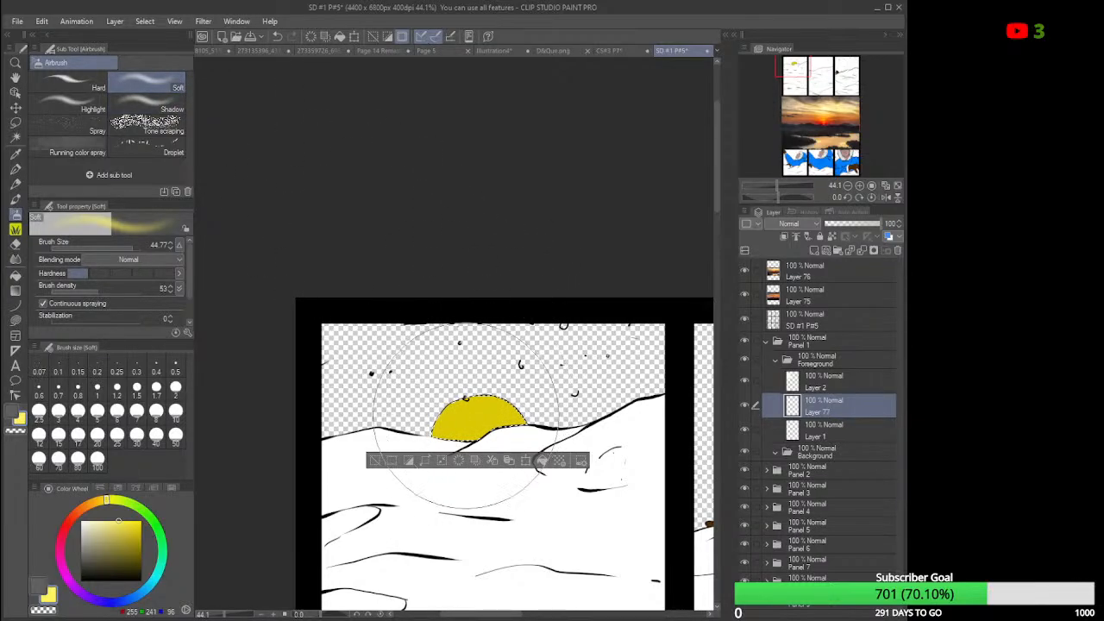
mouse_move(466, 412)
left_mouse_down()
mouse_move(518, 371)
mouse_move(505, 371)
mouse_move(508, 391)
left_mouse_up()
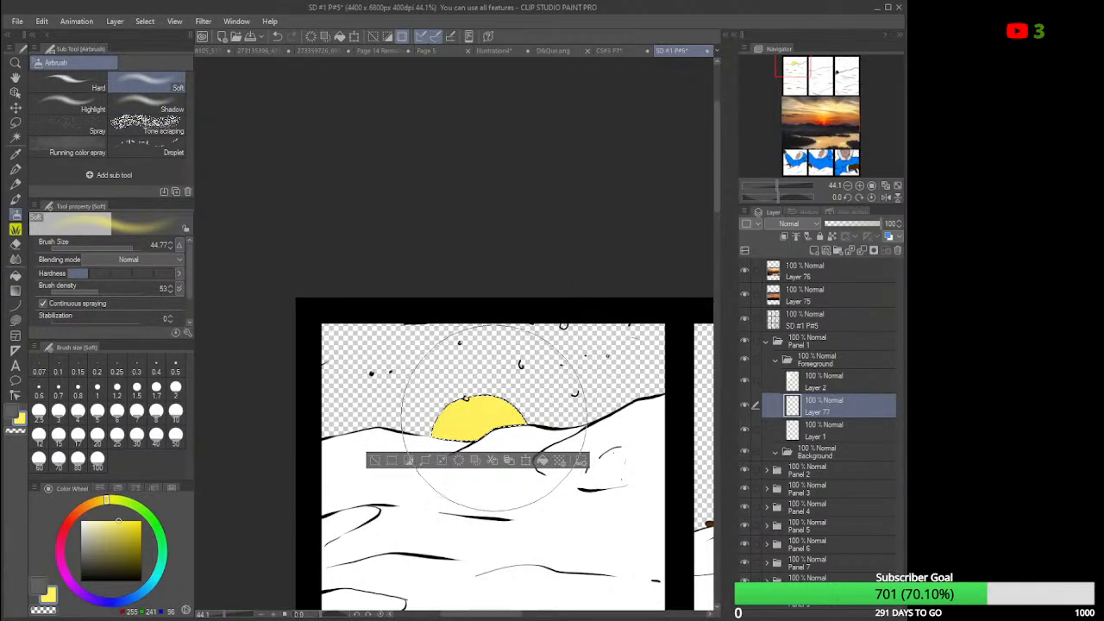
key("ctrl+z")
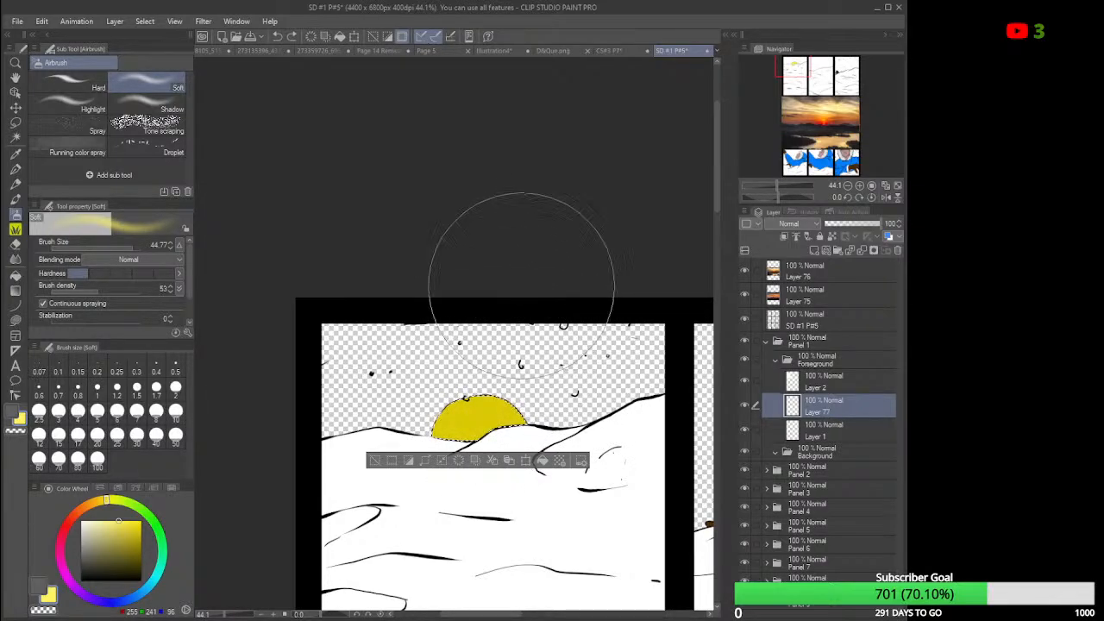
left_click(423, 464)
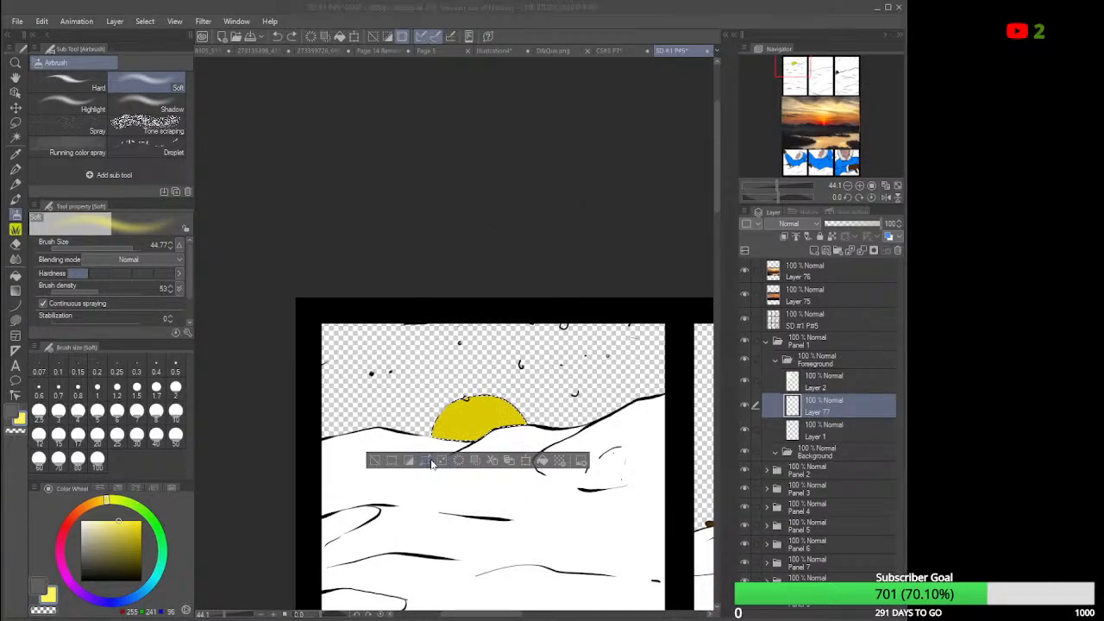
left_click(651, 296)
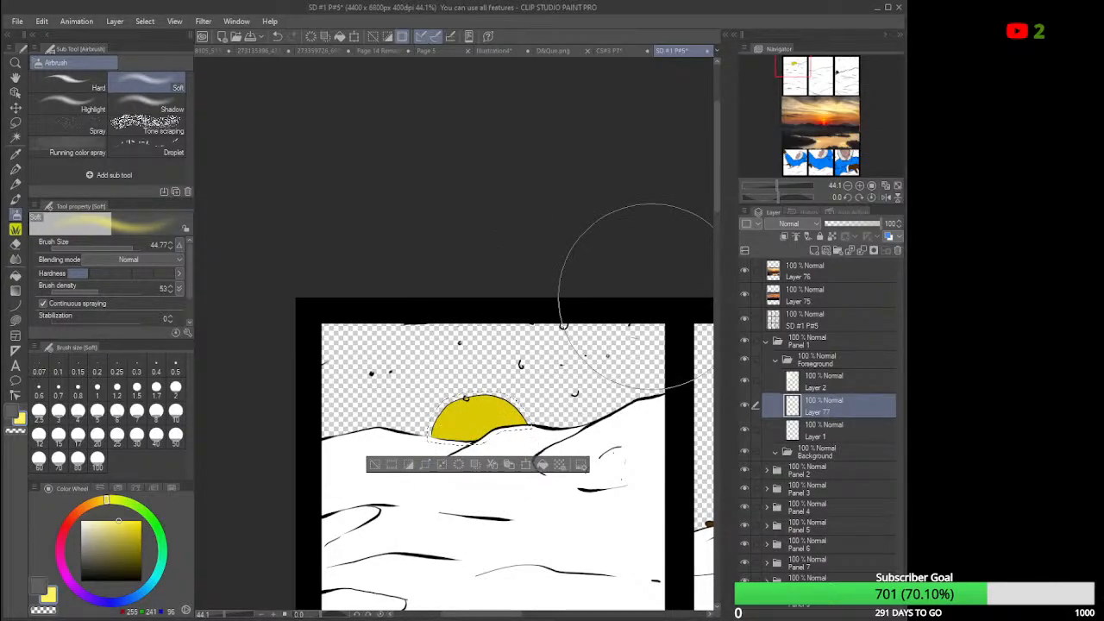
mouse_move(506, 313)
left_mouse_down()
mouse_move(483, 387)
mouse_move(449, 415)
mouse_move(551, 421)
mouse_move(486, 427)
left_mouse_up()
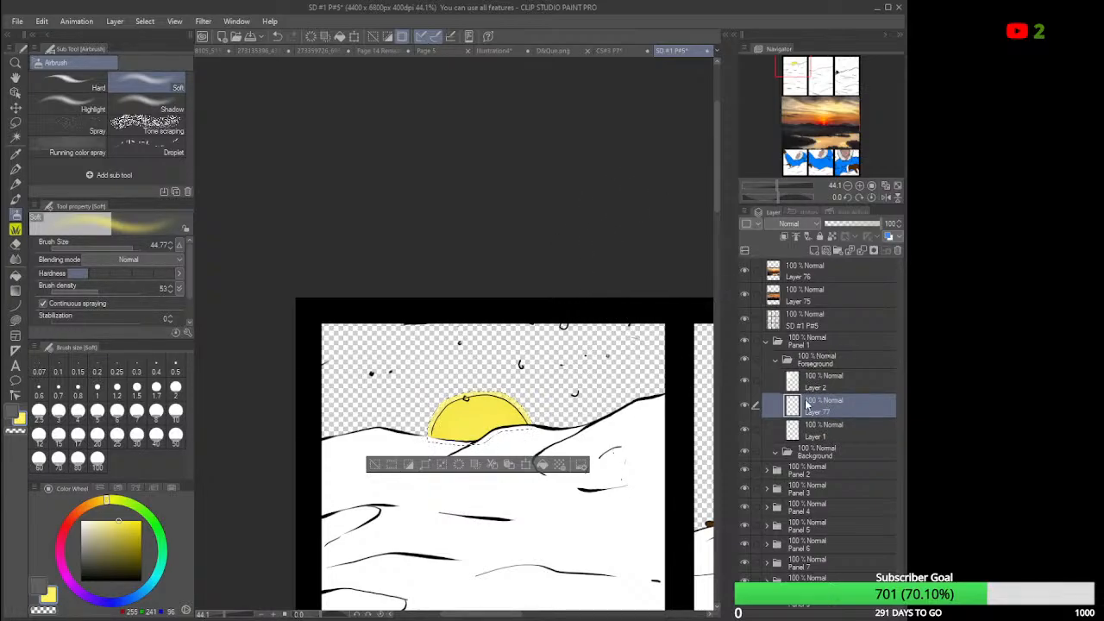
left_click(16, 124)
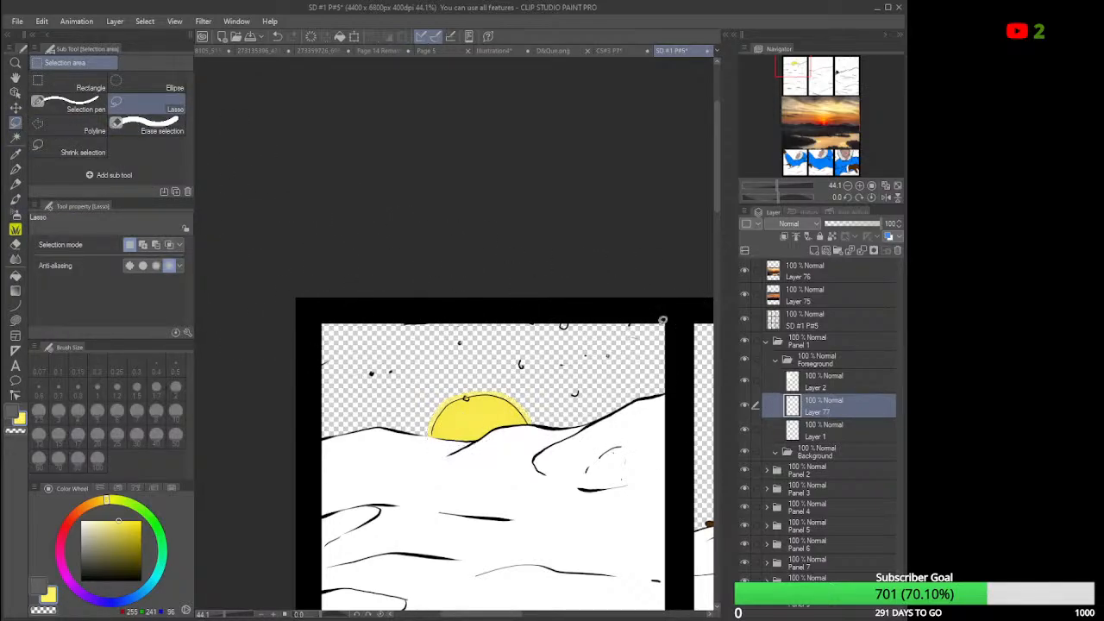
Add a new layer and place it directly below Layer 1 in the Foreground folder.
left_click(816, 437)
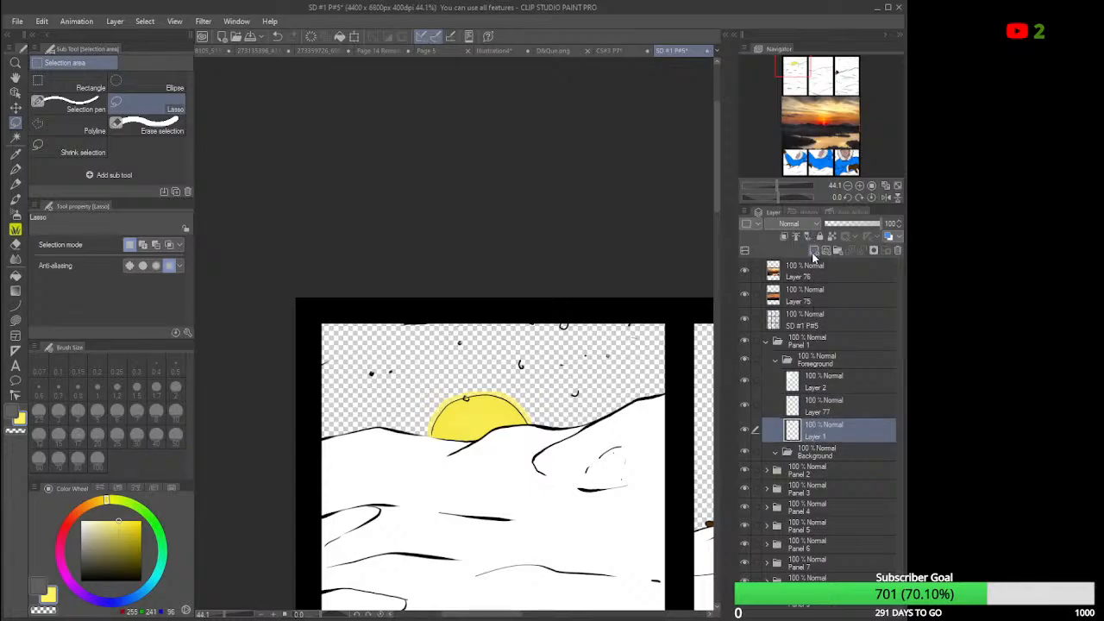
left_click(813, 252)
left_click_drag(815, 431, 823, 468)
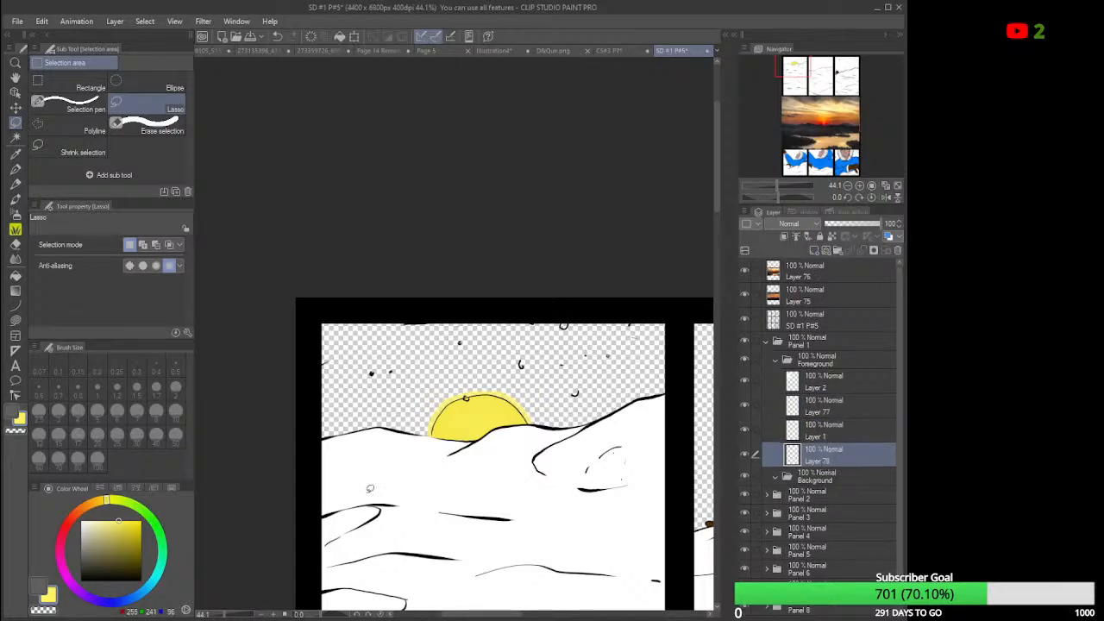
Airbrush a red (229, 37, 21) glow around the sun's arc with the Soft airbrush at brush size 7.46.
left_click(80, 512)
mouse_move(81, 512)
left_mouse_down()
mouse_move(69, 521)
mouse_move(135, 527)
left_mouse_up()
left_click(135, 518)
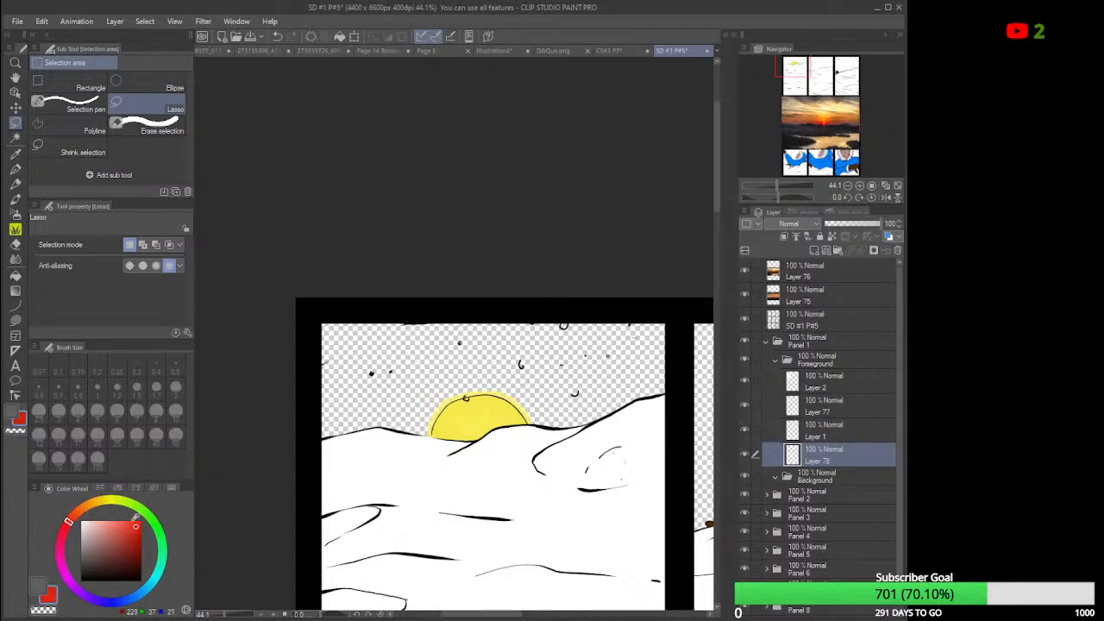
left_click(16, 214)
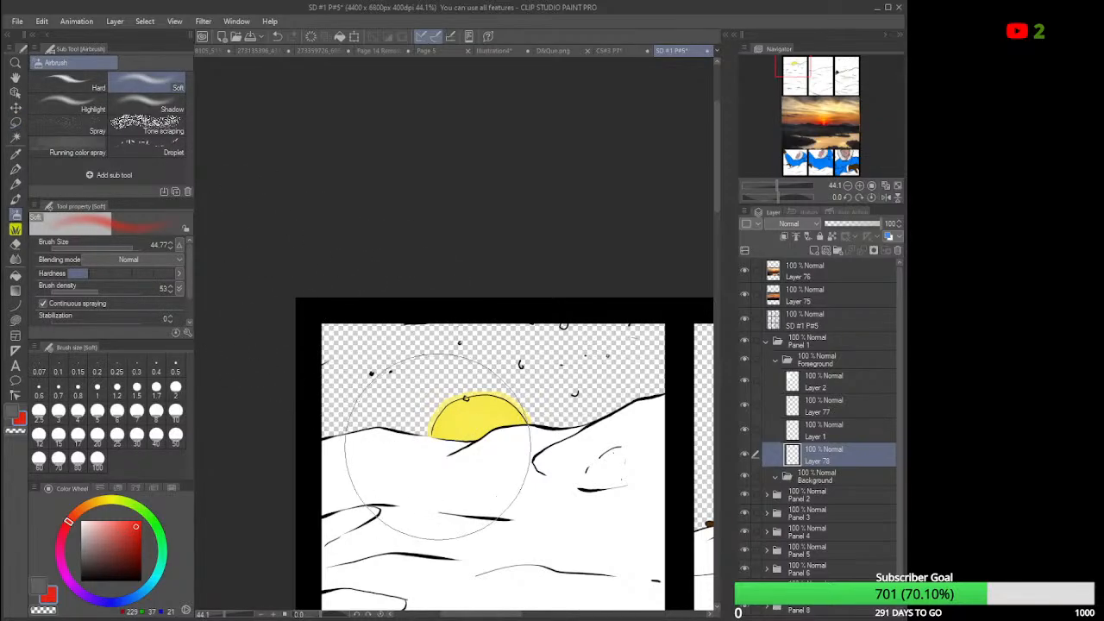
left_click_drag(132, 246, 117, 252)
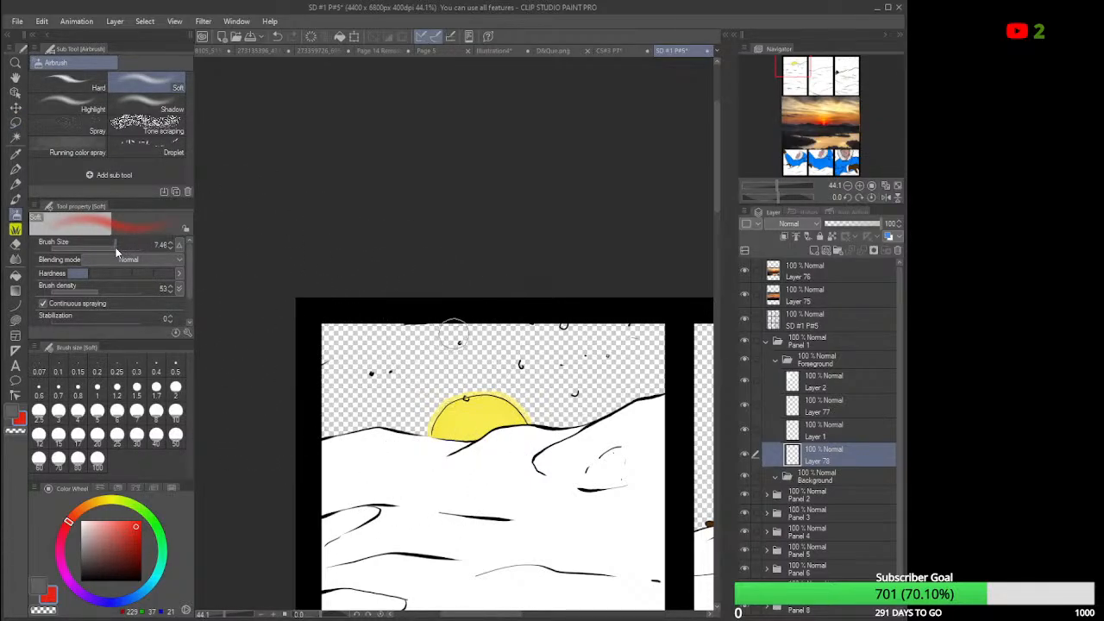
mouse_move(405, 429)
left_mouse_down()
mouse_move(458, 399)
mouse_move(415, 434)
mouse_move(440, 398)
mouse_move(485, 394)
mouse_move(442, 391)
mouse_move(465, 387)
mouse_move(515, 392)
mouse_move(491, 395)
mouse_move(509, 392)
mouse_move(539, 431)
mouse_move(534, 407)
mouse_move(491, 377)
mouse_move(444, 390)
mouse_move(413, 438)
mouse_move(459, 447)
left_mouse_up()
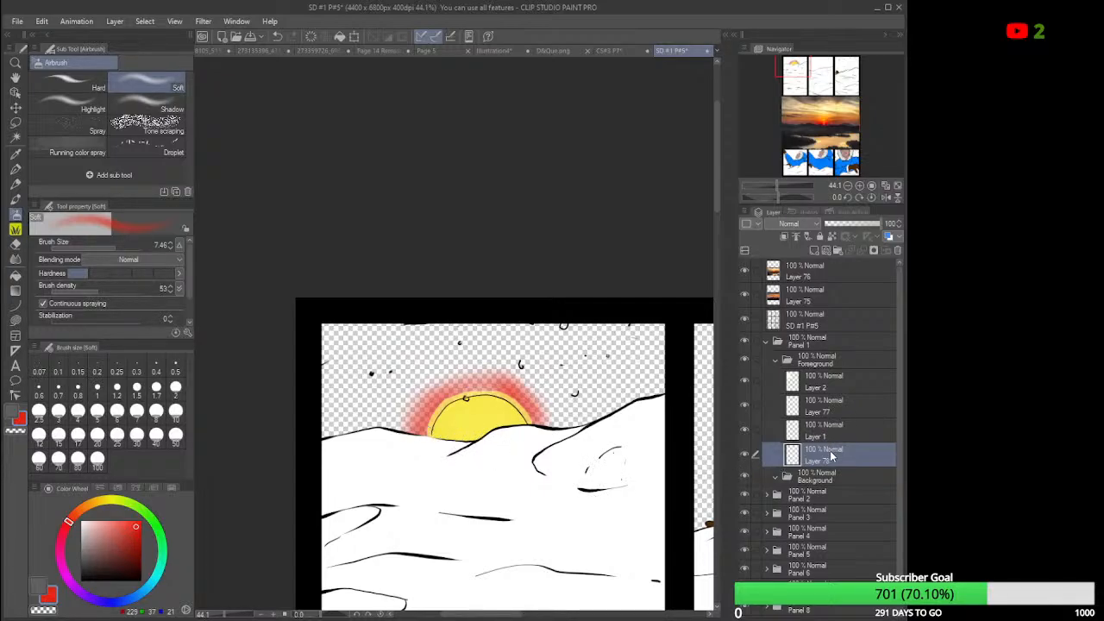
Add a new layer above Layer 2 and airbrush a soft red glow along the snow ridge beneath the sun.
left_click(824, 388)
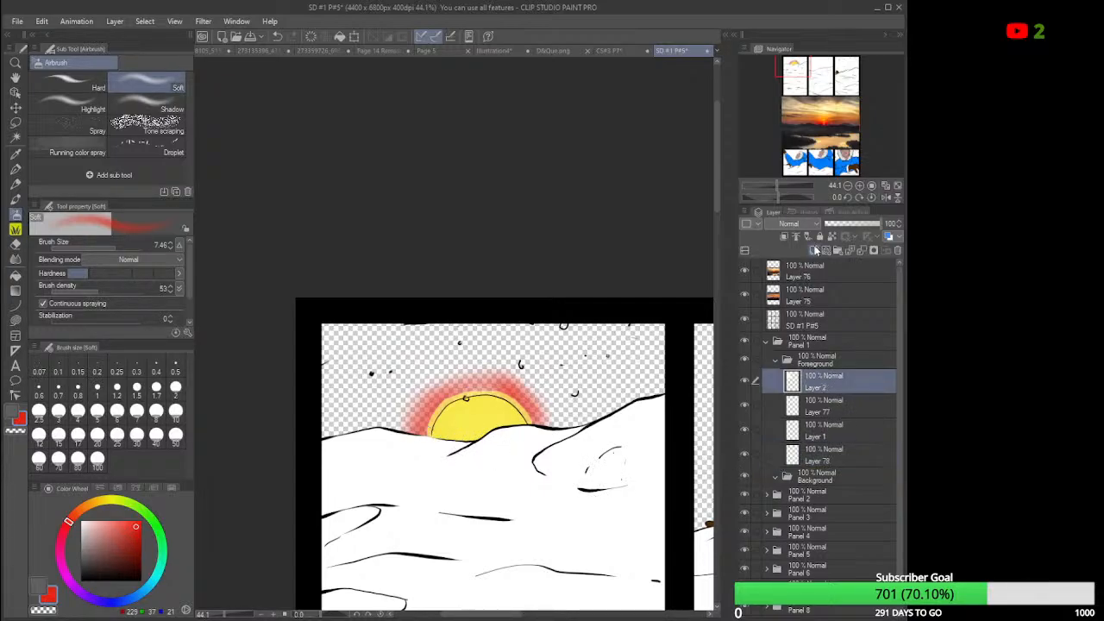
left_click(814, 250)
mouse_move(430, 436)
left_mouse_down()
mouse_move(416, 438)
mouse_move(468, 447)
mouse_move(536, 431)
mouse_move(496, 437)
mouse_move(522, 427)
mouse_move(531, 436)
mouse_move(483, 447)
mouse_move(438, 440)
mouse_move(531, 438)
left_mouse_up()
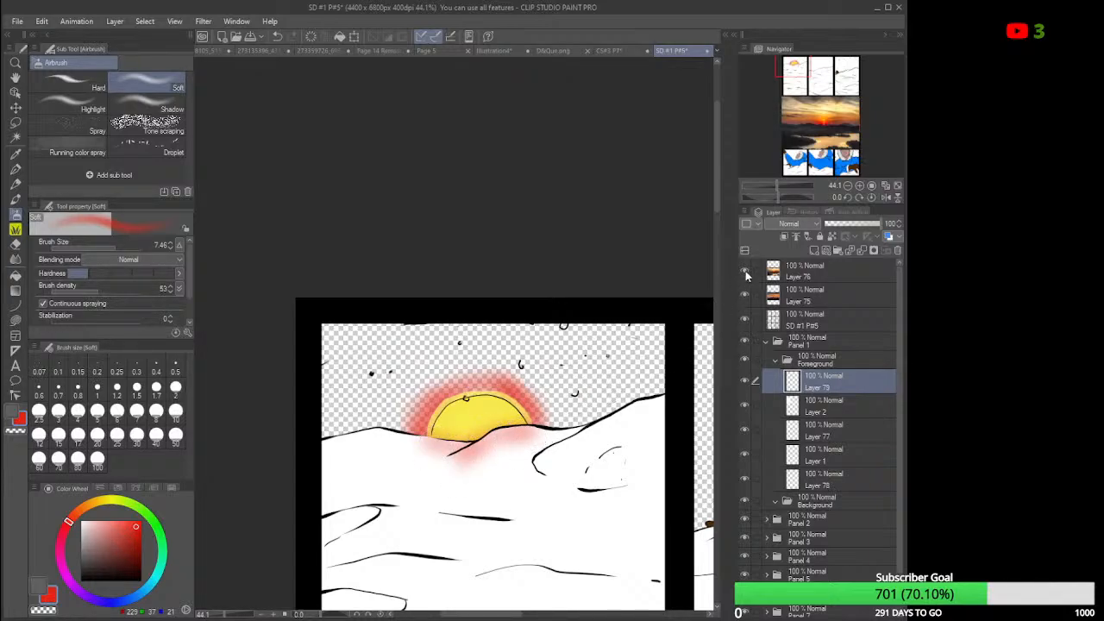
Hide the reference photo on Layer 75, keeping the sunset photo on Layer 76 shown for comparison with the panels.
left_click(746, 274)
left_click(747, 273)
scroll(643, 459, "down", 3)
scroll(642, 459, "down", 1)
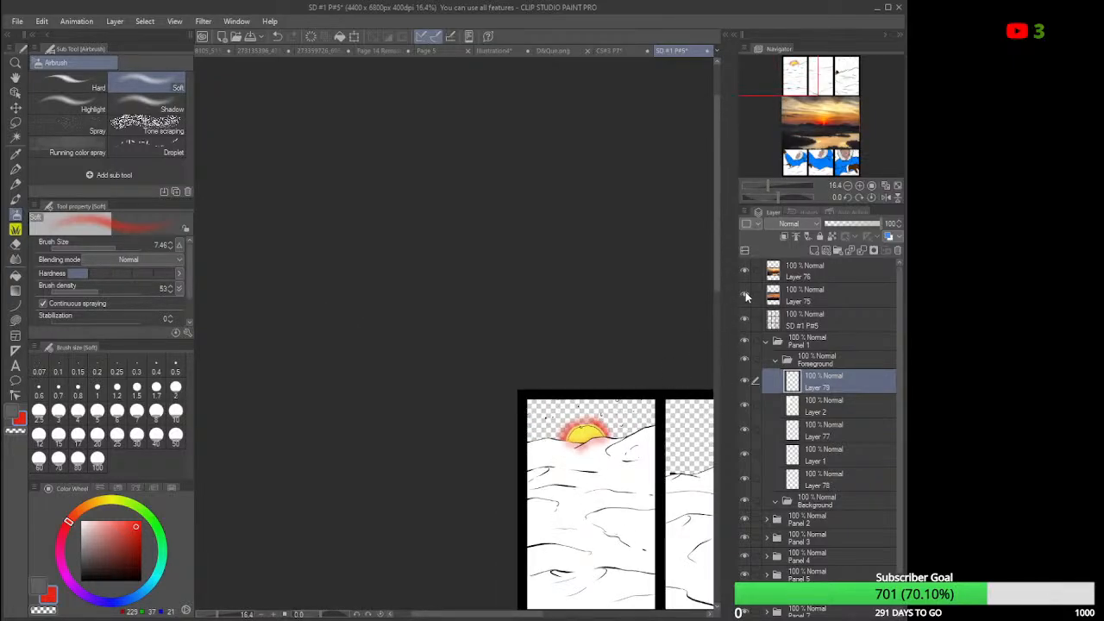
left_click(745, 296)
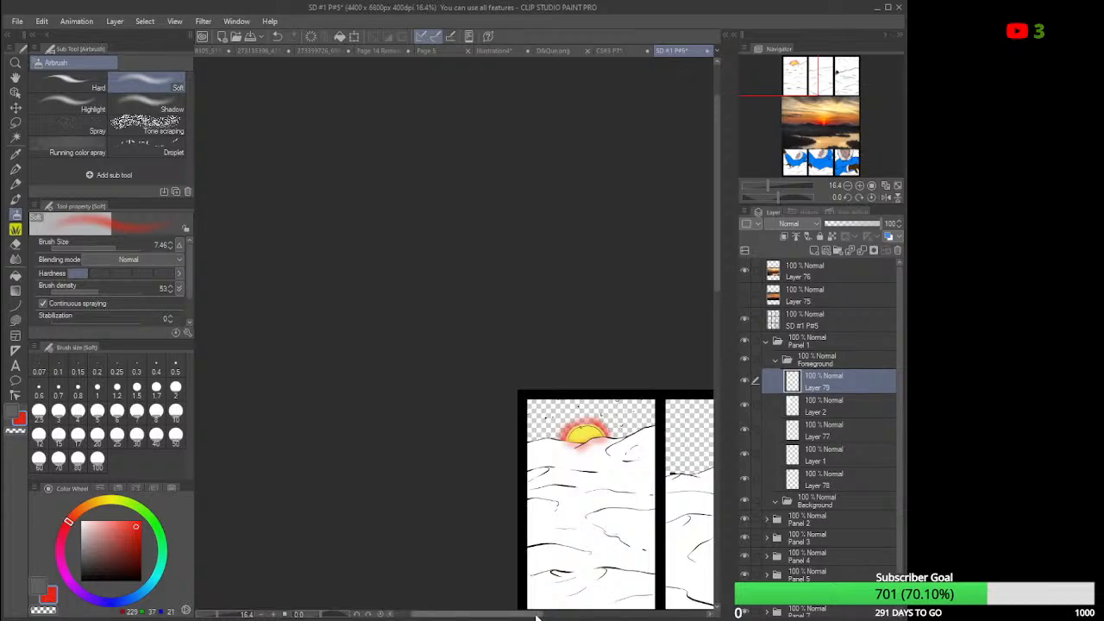
left_click_drag(544, 615, 602, 615)
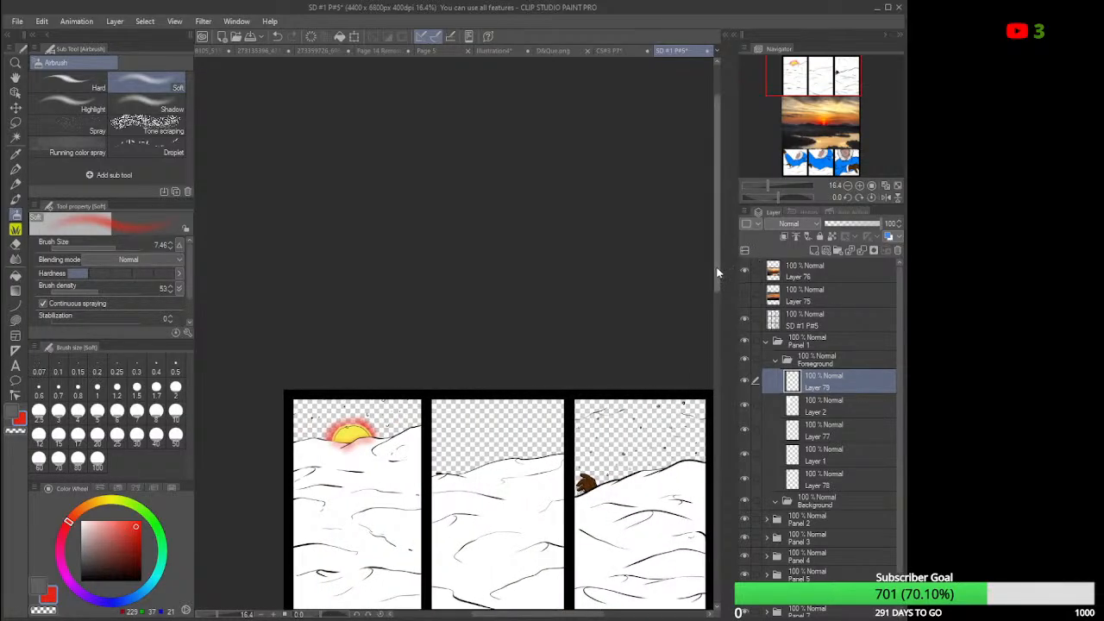
left_click_drag(718, 269, 716, 372)
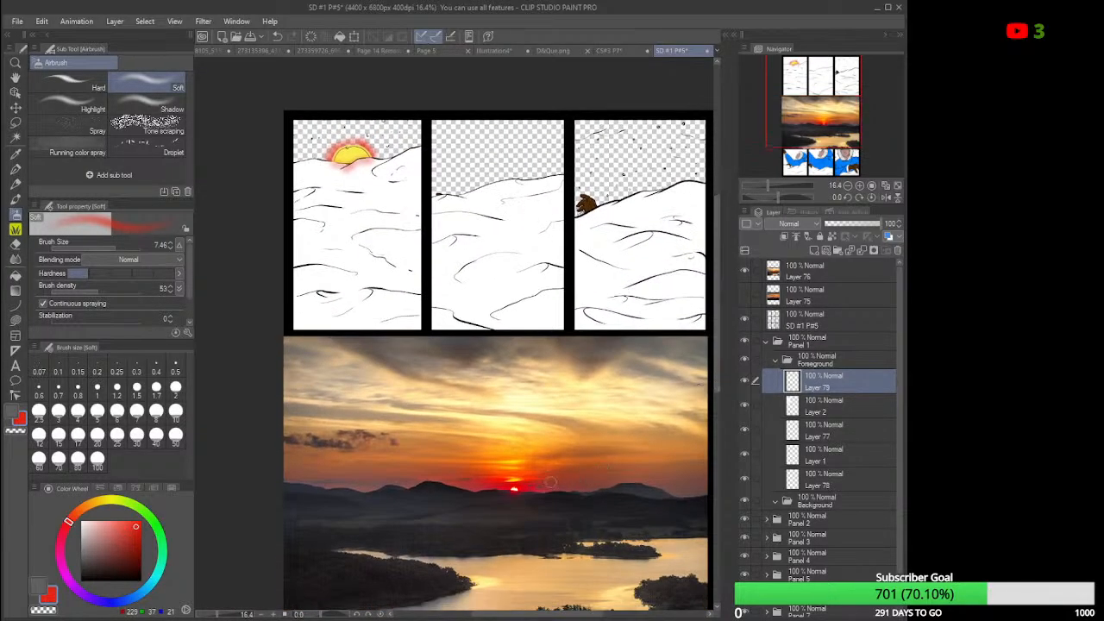
scroll(552, 482, "up", 2)
scroll(537, 484, "down", 2)
scroll(537, 483, "down", 1)
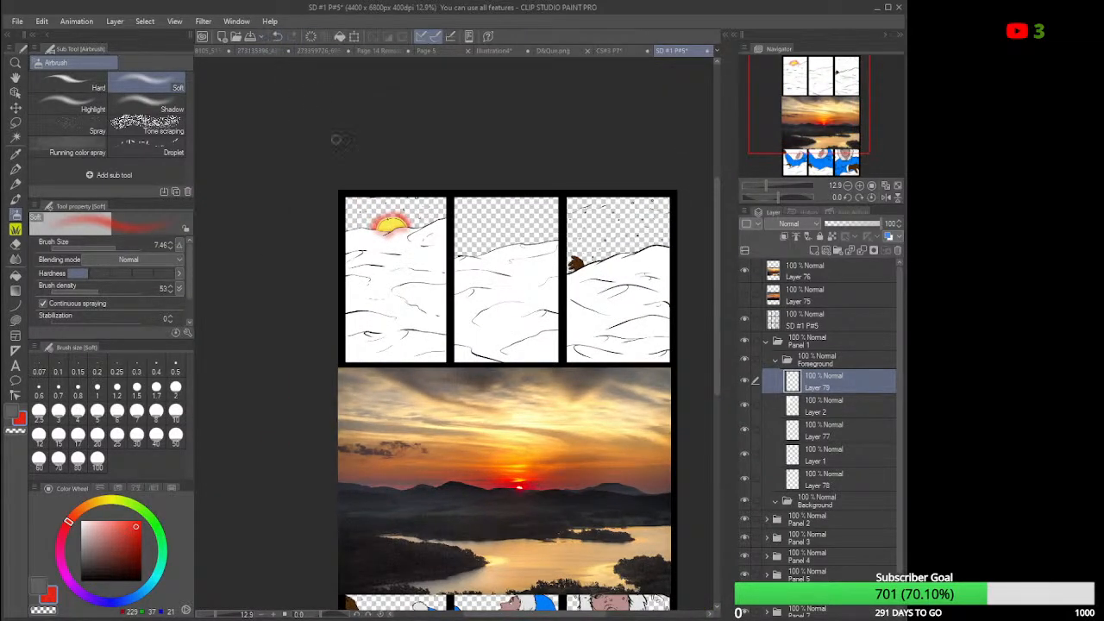
Airbrush a wide red glow around the sun on Layer 78 with the Soft airbrush at brush size 34.96.
left_click(115, 246)
left_click(813, 486)
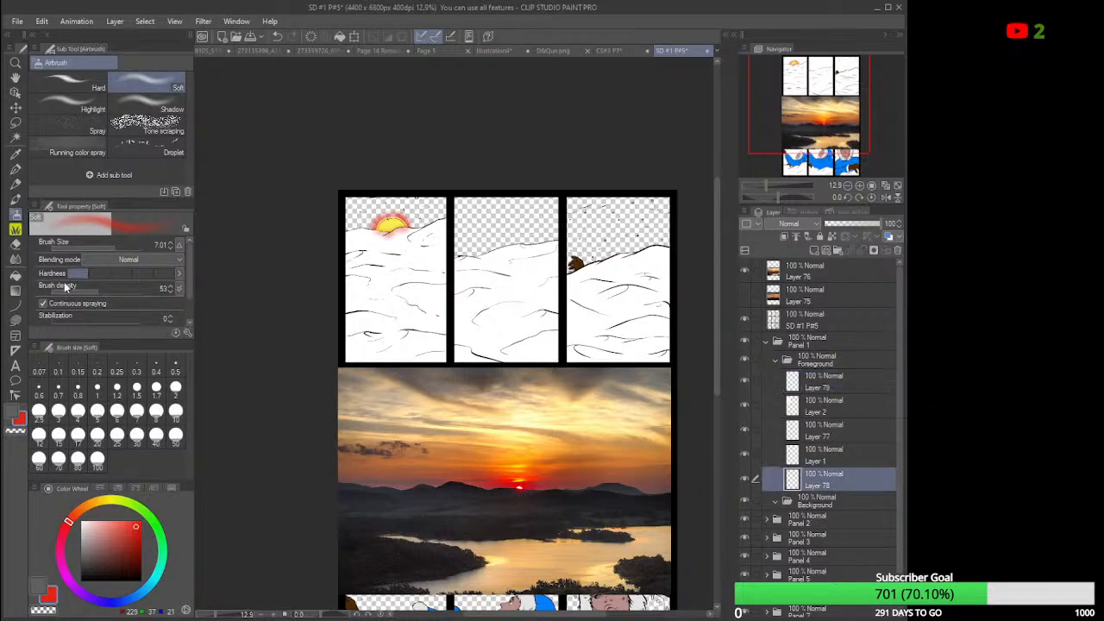
left_click_drag(119, 244, 130, 247)
mouse_move(364, 220)
left_mouse_down()
mouse_move(402, 228)
mouse_move(430, 220)
mouse_move(384, 209)
mouse_move(351, 225)
left_mouse_up()
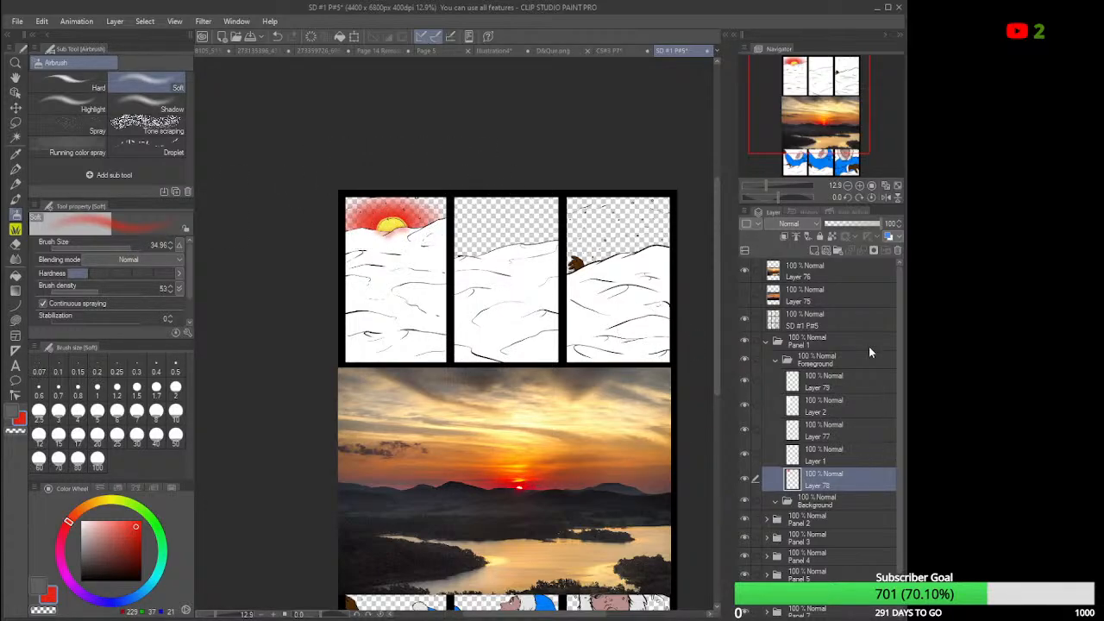
Add a new layer below Layer 78 and airbrush orange (244, 137, 66) across the rest of the first panel's sky.
left_click(813, 251)
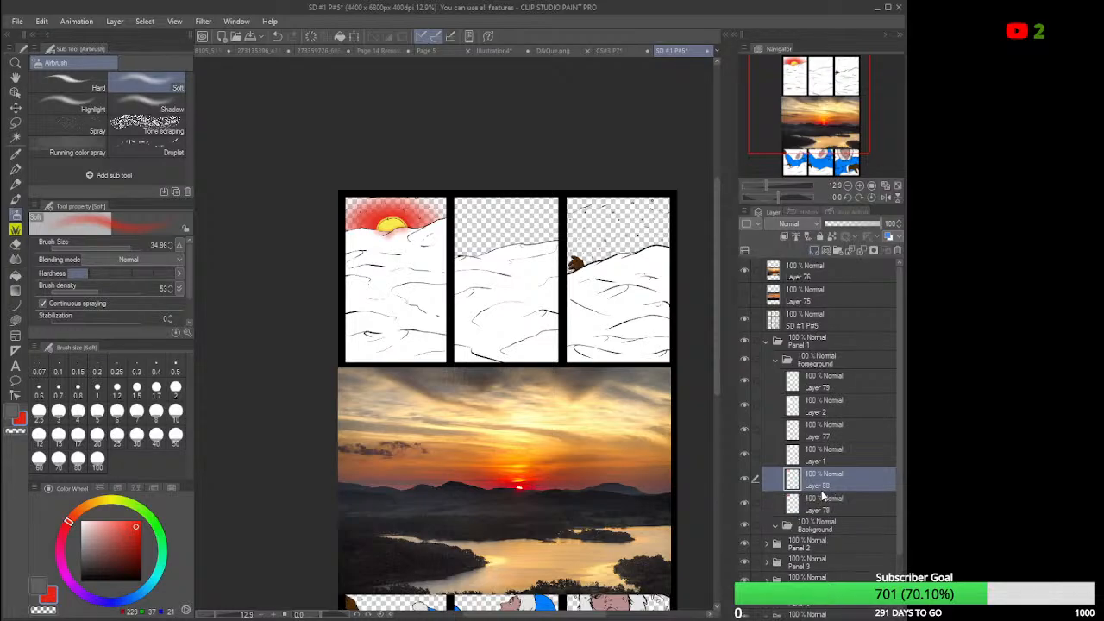
left_click_drag(823, 495, 823, 512)
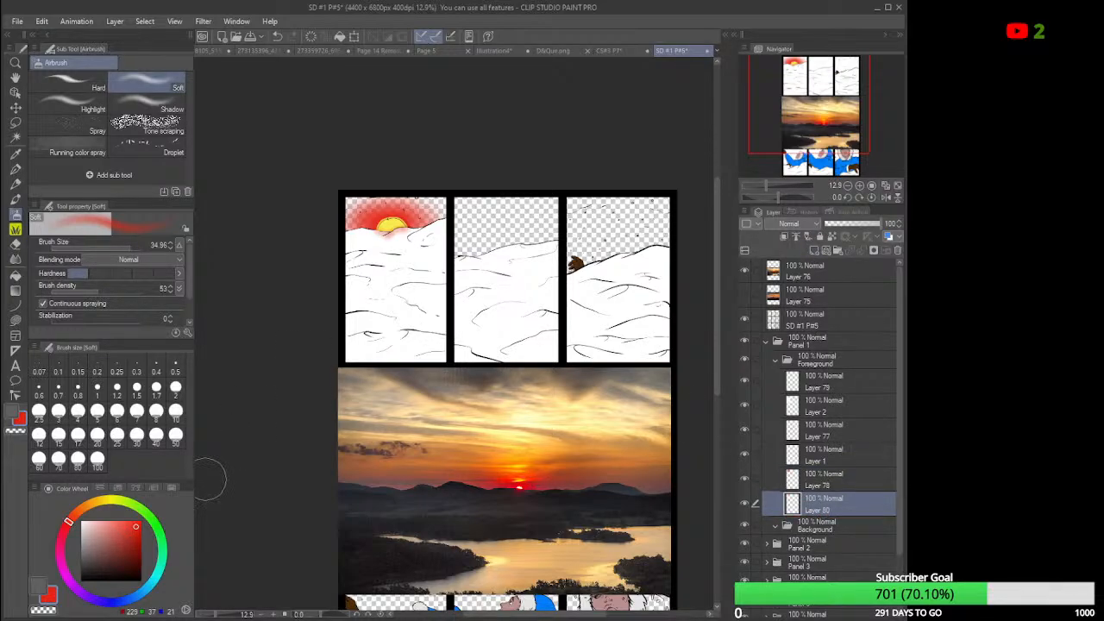
left_click(78, 509)
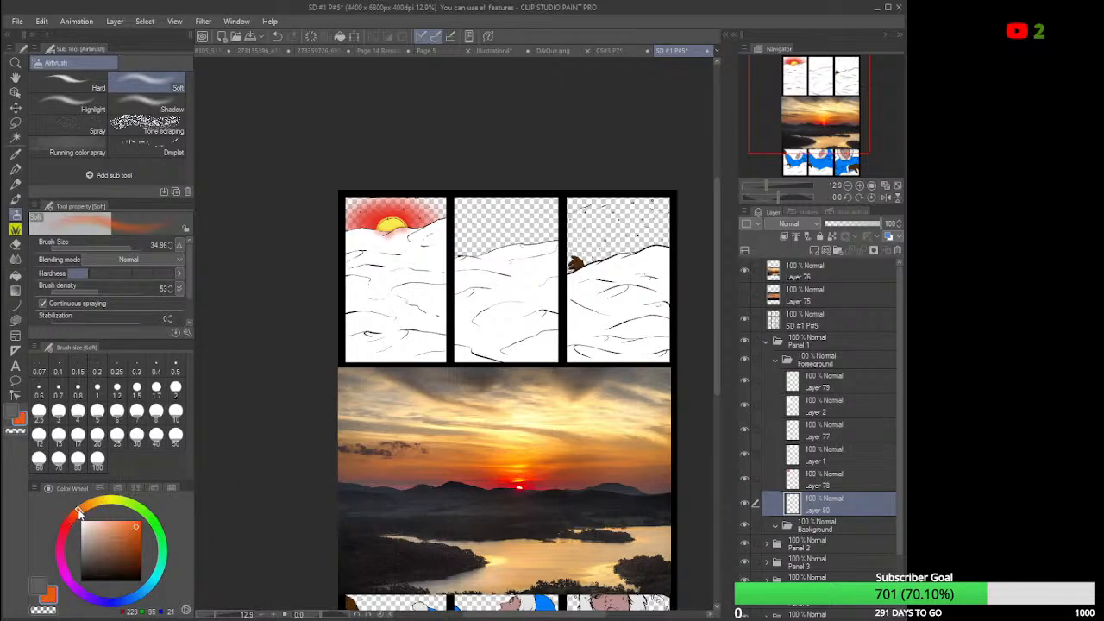
mouse_move(80, 515)
left_mouse_down()
mouse_move(134, 527)
mouse_move(128, 519)
left_mouse_up()
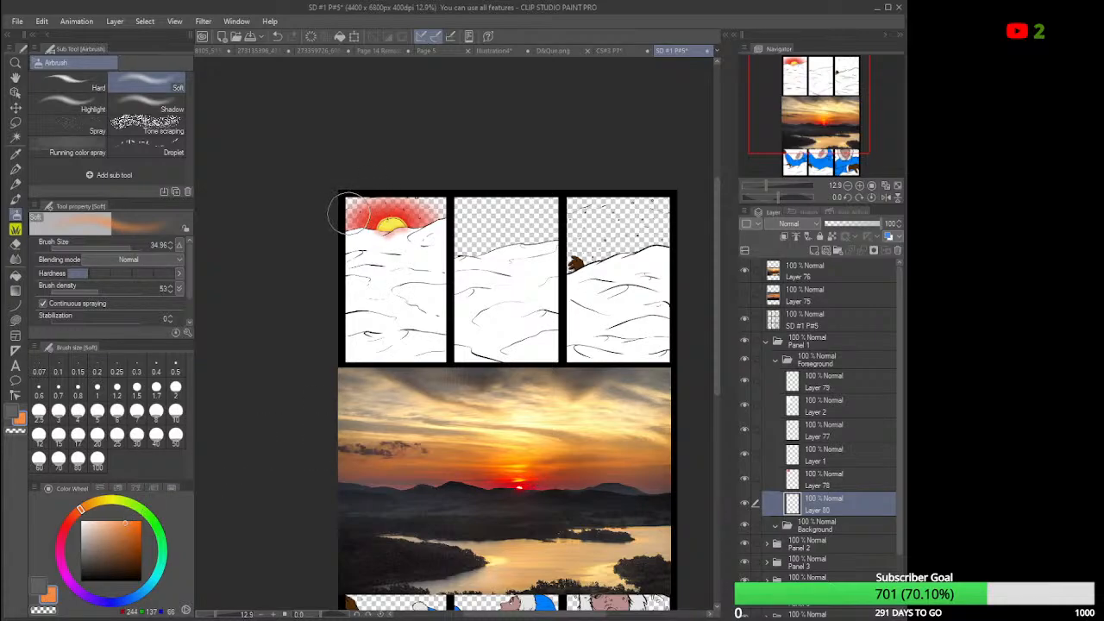
mouse_move(385, 192)
left_mouse_down()
mouse_move(343, 204)
mouse_move(428, 188)
mouse_move(383, 192)
mouse_move(437, 209)
mouse_move(457, 202)
mouse_move(433, 217)
left_mouse_up()
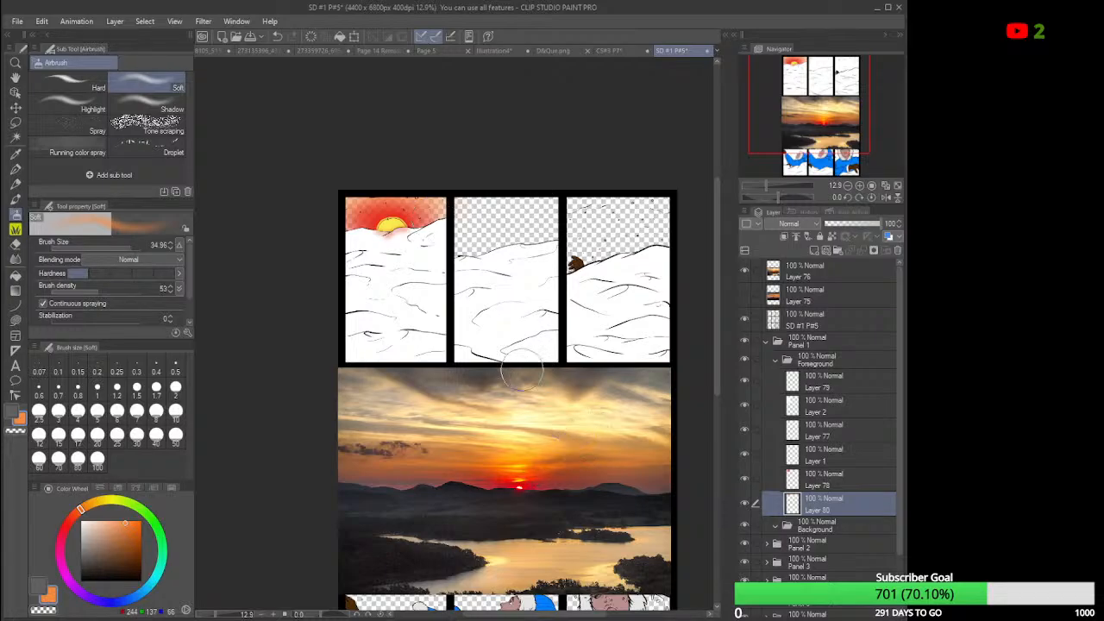
mouse_move(428, 200)
left_mouse_down()
mouse_move(443, 205)
mouse_move(412, 195)
left_mouse_up()
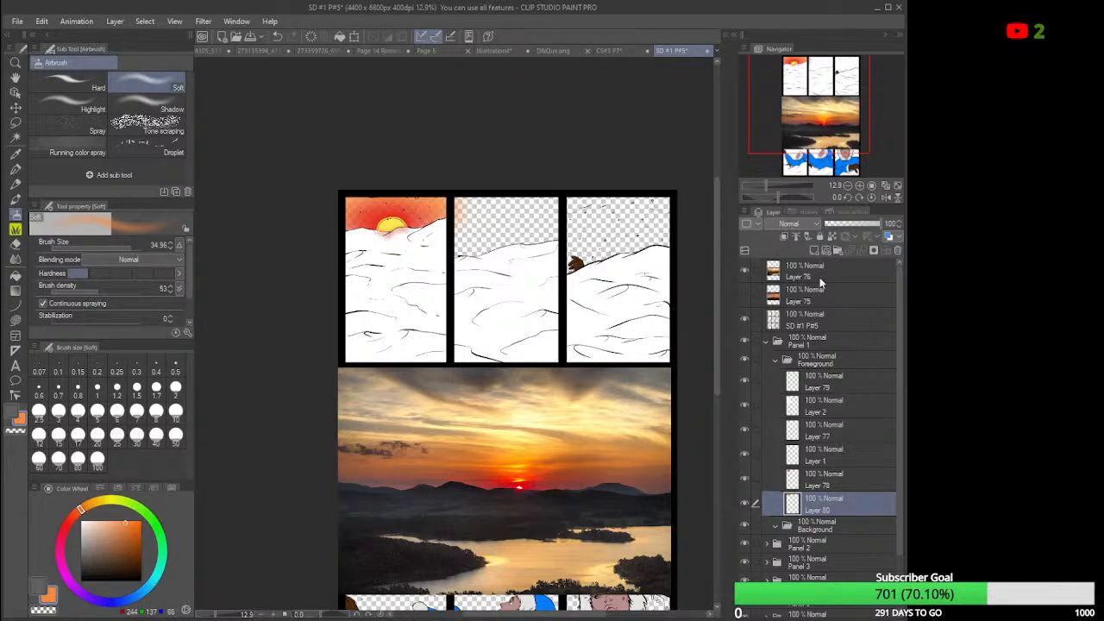
Move the orange layer above Layer 78 and airbrush yellow (244, 235, 66) along the upper sky on a new layer above it.
left_click_drag(827, 509, 830, 468)
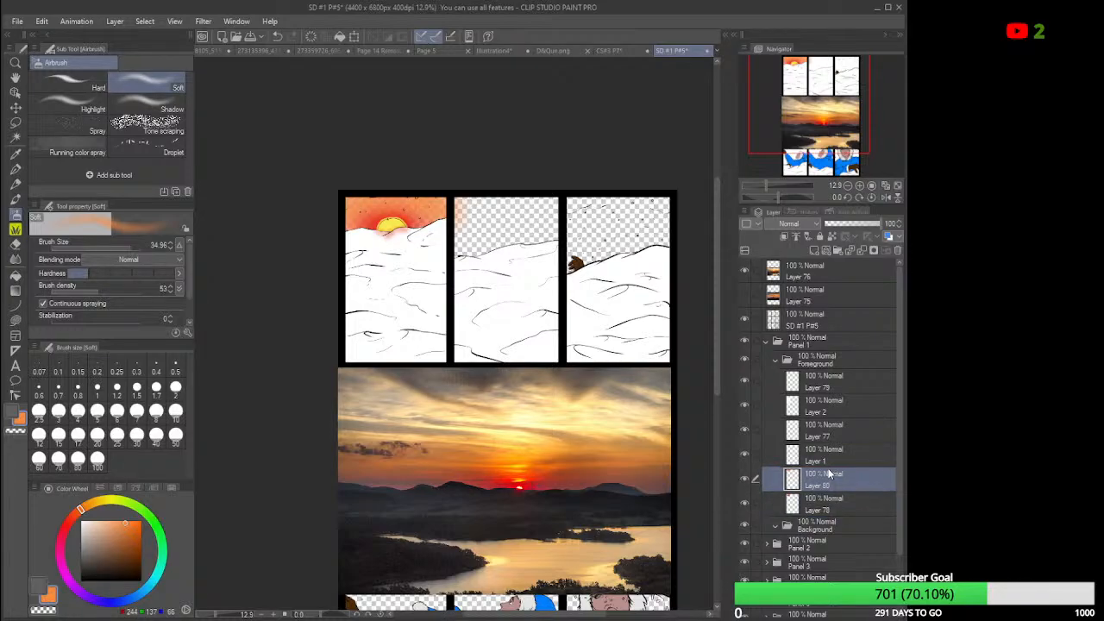
left_click(813, 251)
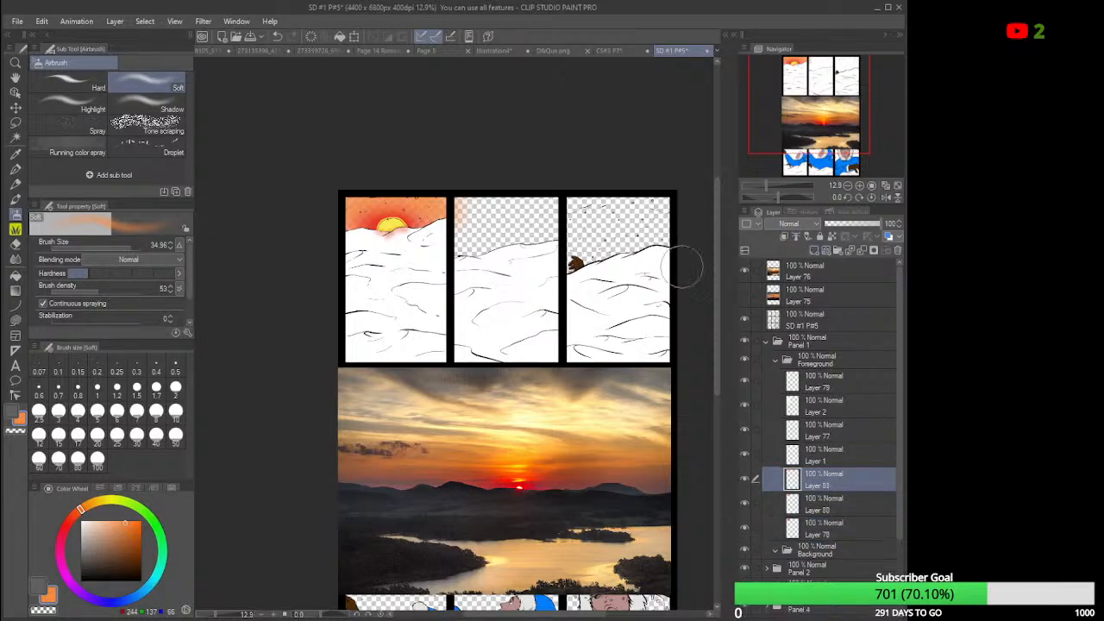
left_click(110, 502)
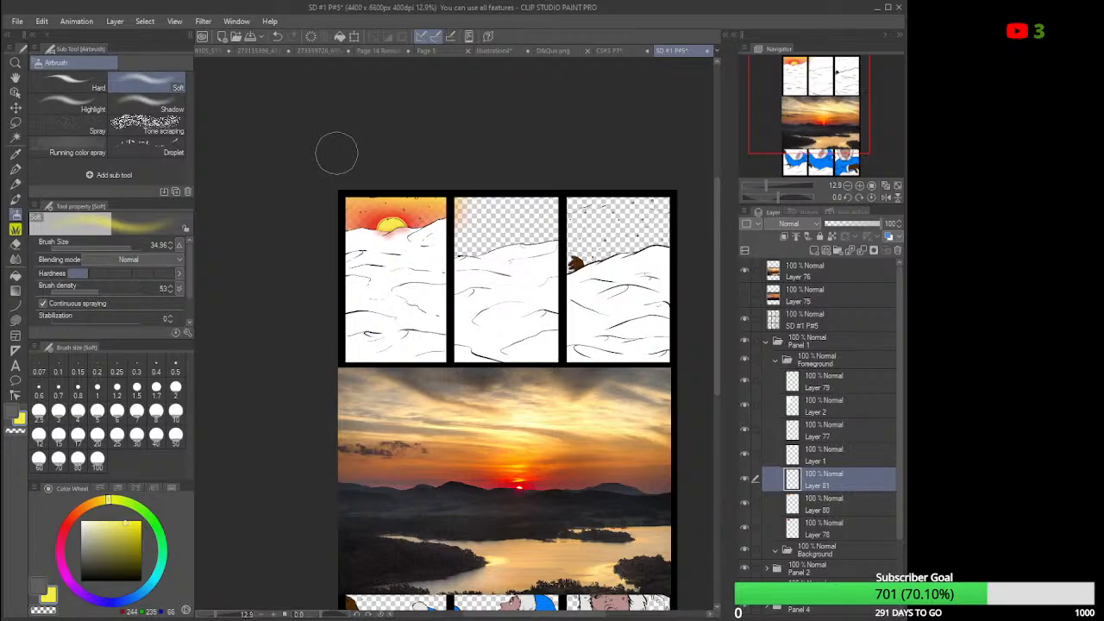
Erase the colour spilling into the second panel from Layer 80 and Layer 78 with the Kneaded eraser at brush size 7.93.
left_click(15, 244)
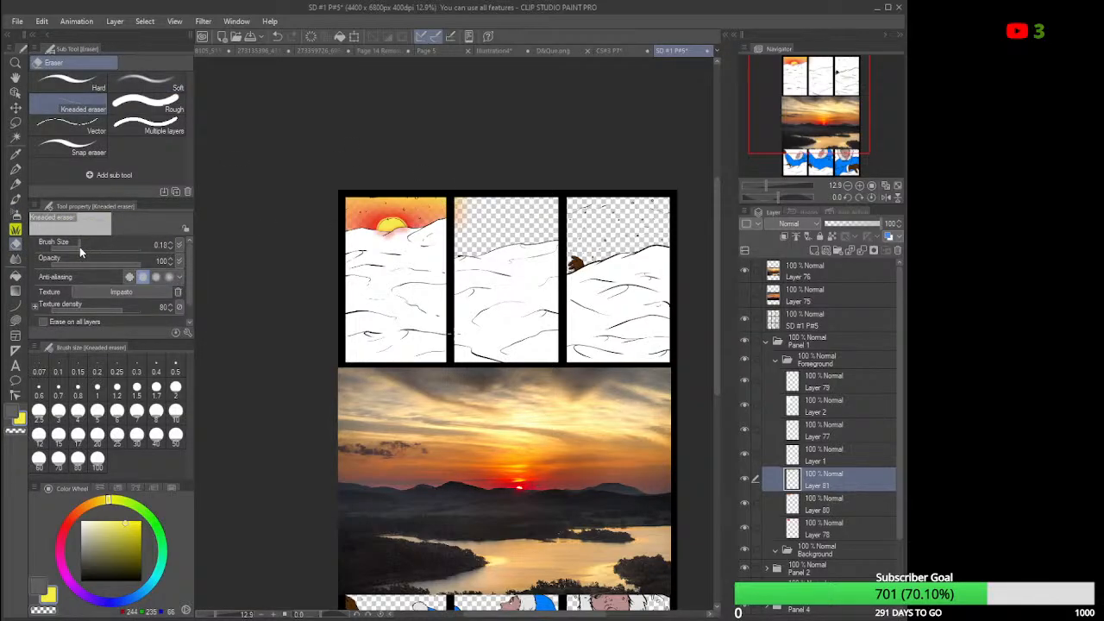
left_click_drag(79, 247, 100, 247)
left_click_drag(101, 247, 116, 247)
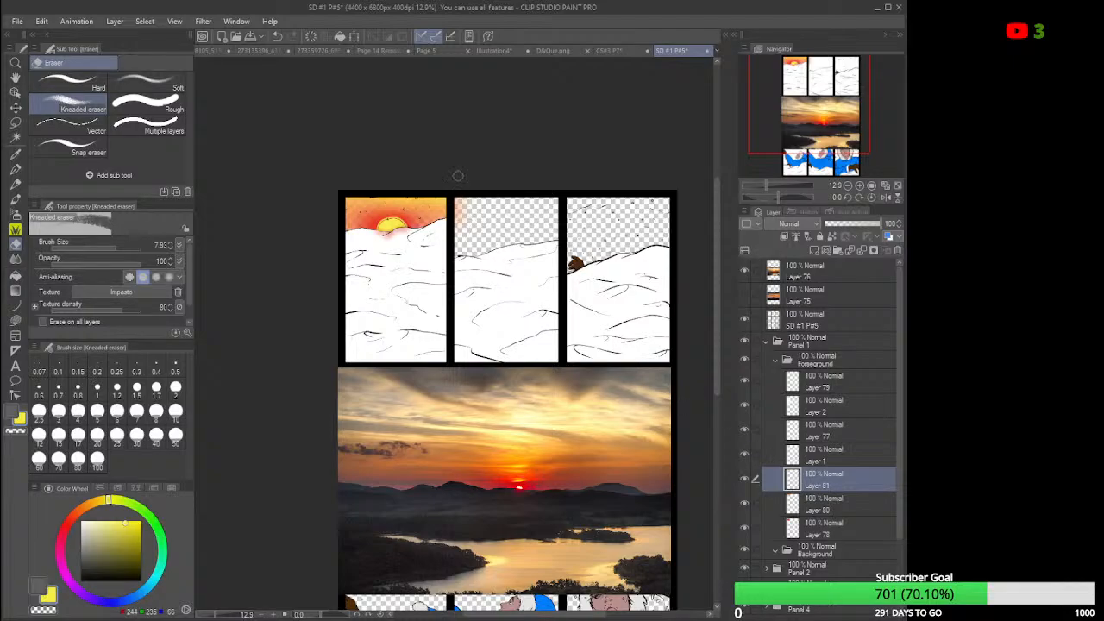
left_click(817, 509)
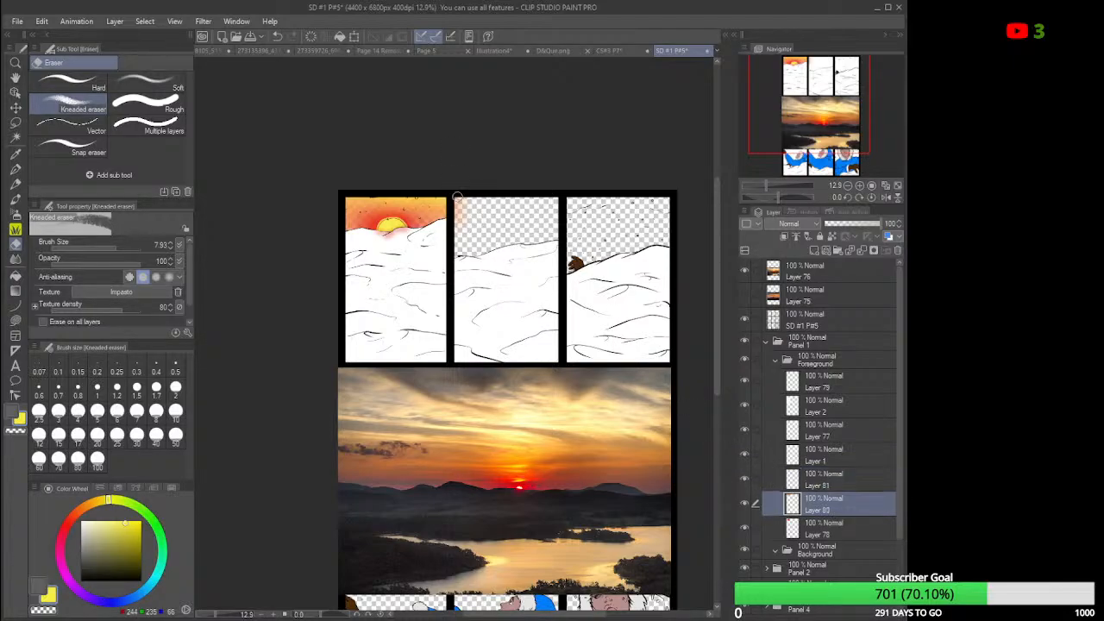
mouse_move(457, 196)
left_mouse_down()
mouse_move(459, 223)
mouse_move(464, 182)
mouse_move(460, 250)
mouse_move(483, 200)
left_mouse_up()
left_click(817, 530)
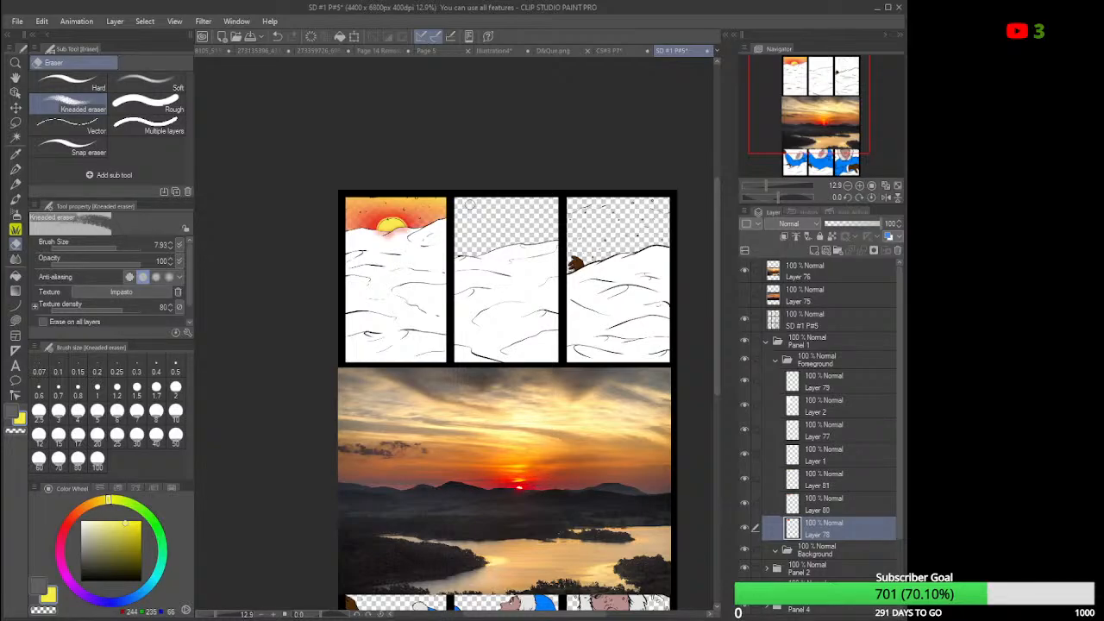
Add a new layer directly above Layer 81 in the Foreground folder.
left_click(831, 484)
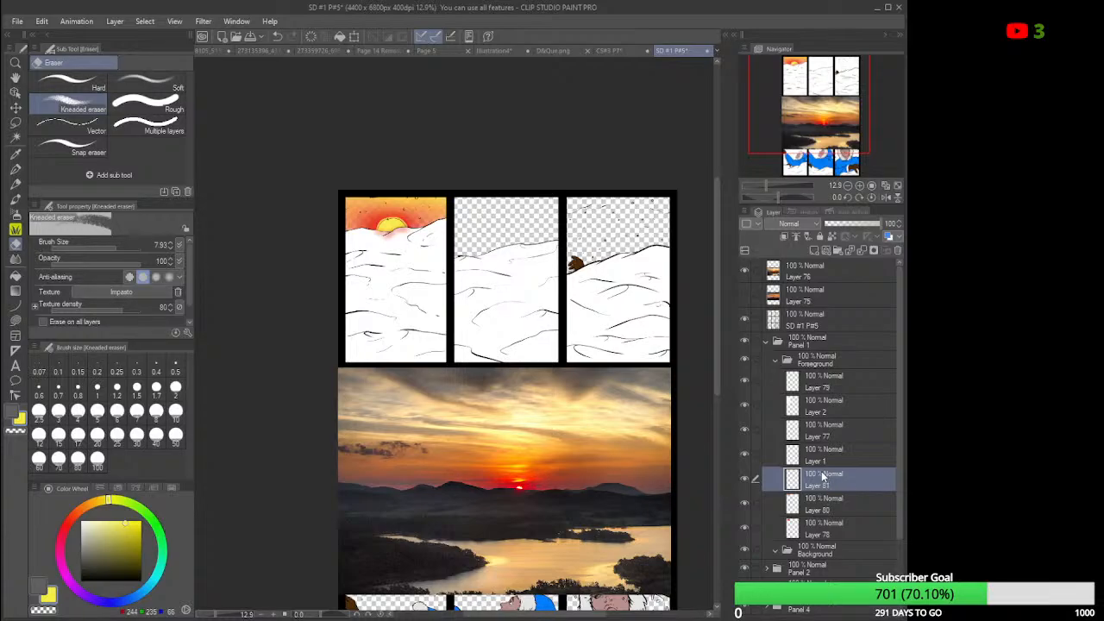
left_click(813, 251)
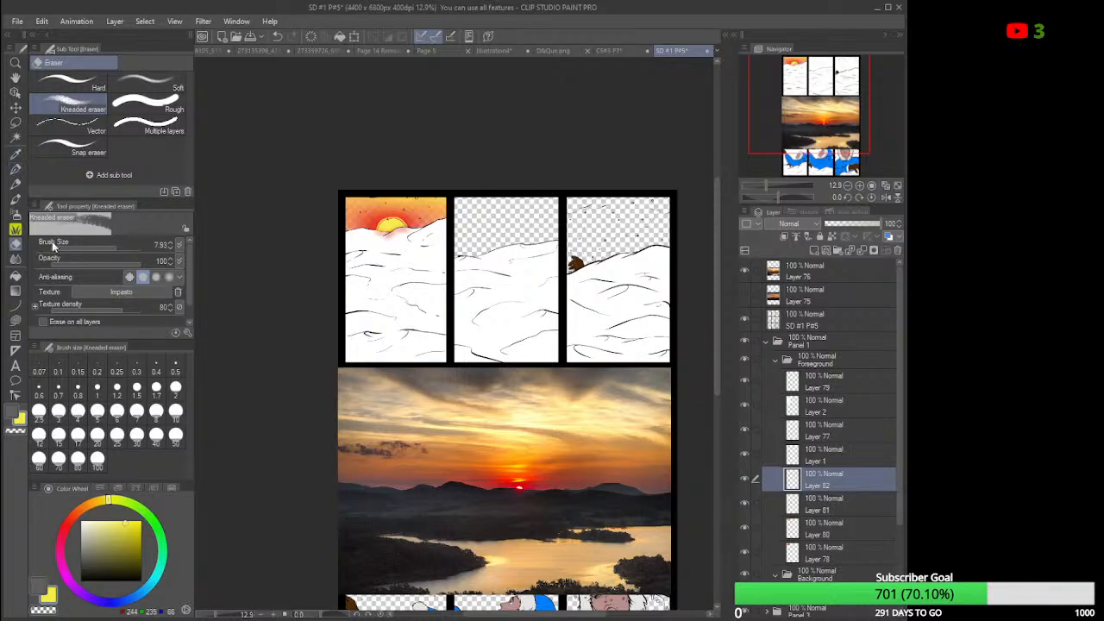
Try a yellow Tone scraping airbrush stroke at brush size 8.00 in the sky beside the sun and undo it.
left_click(16, 170)
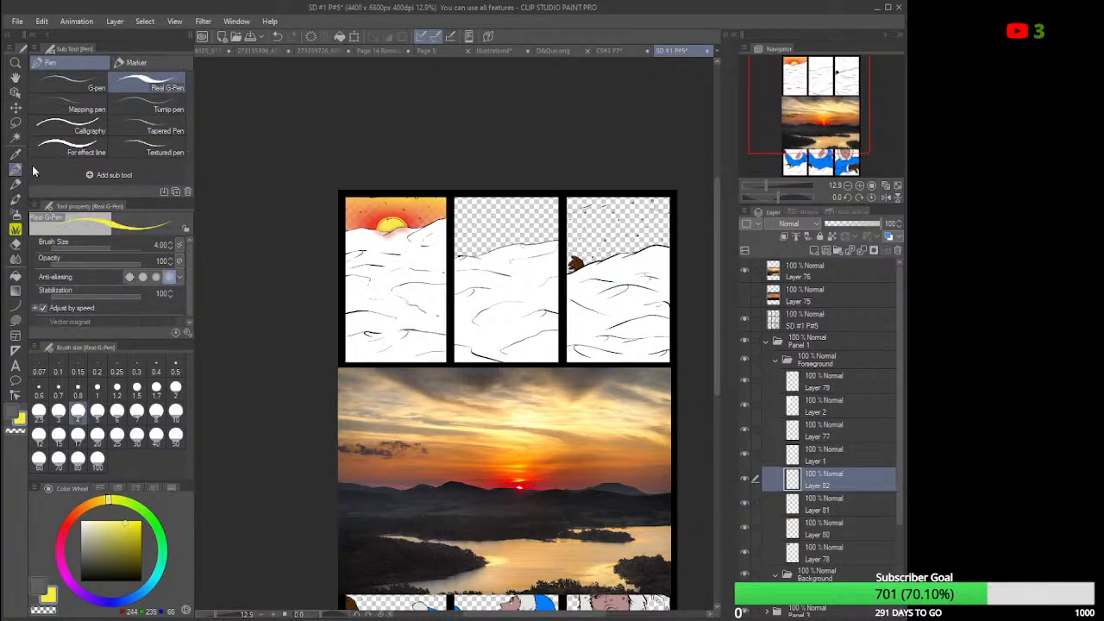
left_click(18, 216)
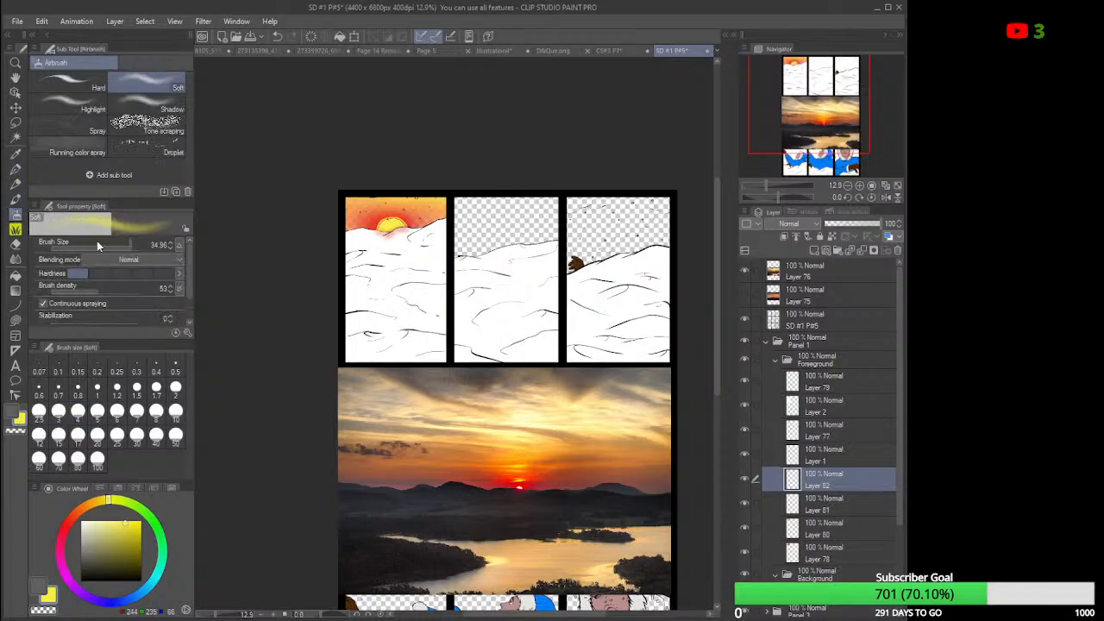
left_click(128, 249)
left_click(146, 125)
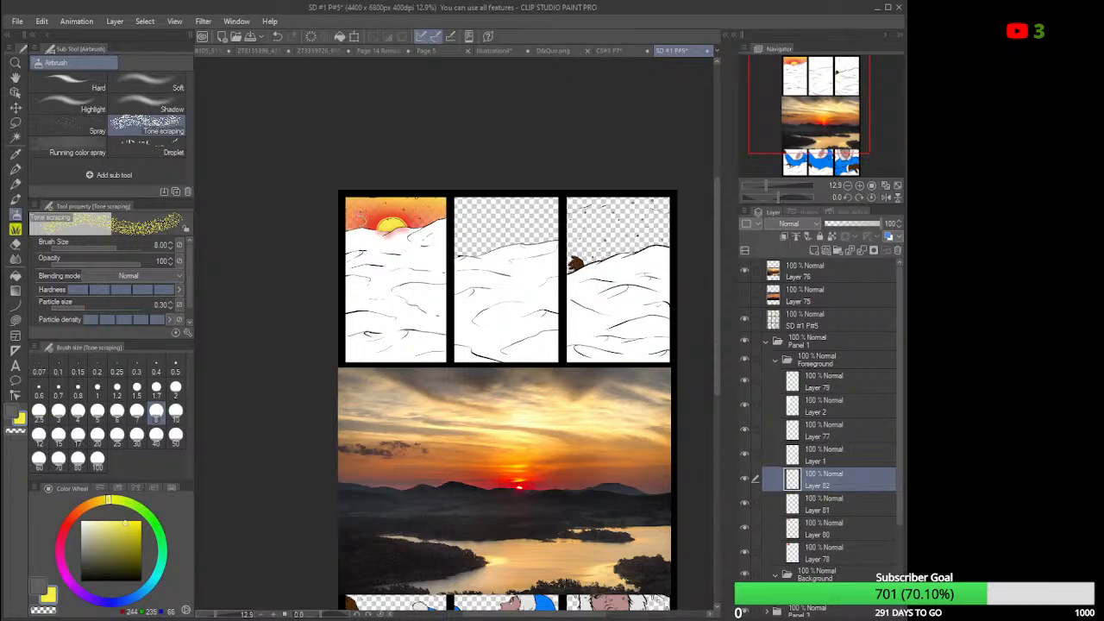
left_click_drag(361, 220, 364, 218)
key("ctrl+z")
Try out the Highlight and Hard airbrushes with a darker yellow (214, 204, 7) for the first panel.
scroll(419, 236, "up", 2)
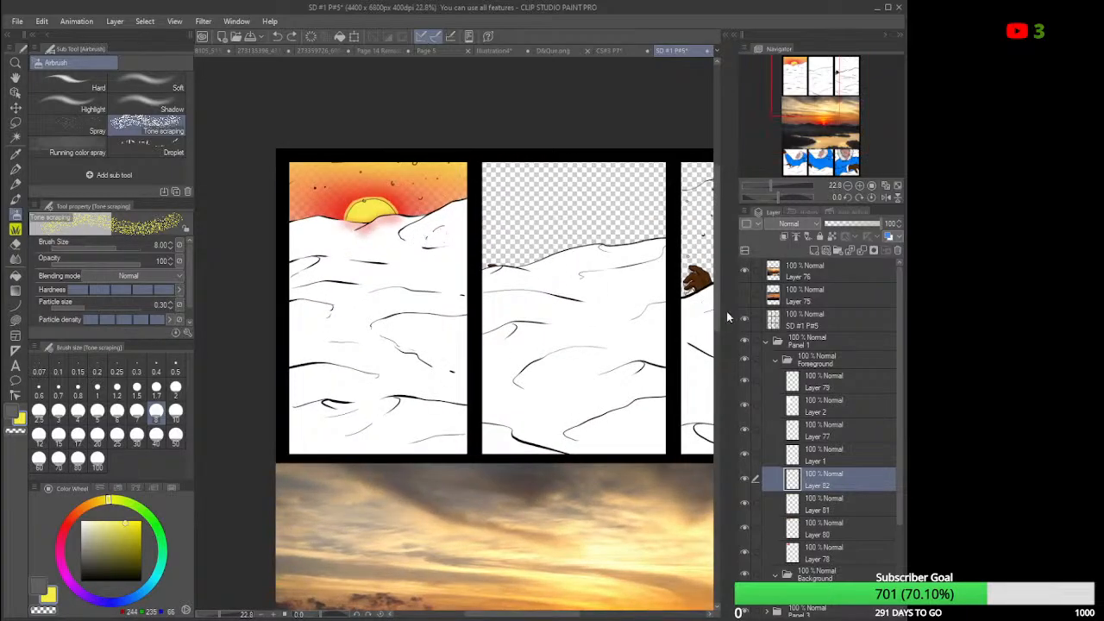
mouse_move(717, 306)
left_mouse_down()
mouse_move(717, 284)
mouse_move(717, 298)
left_mouse_up()
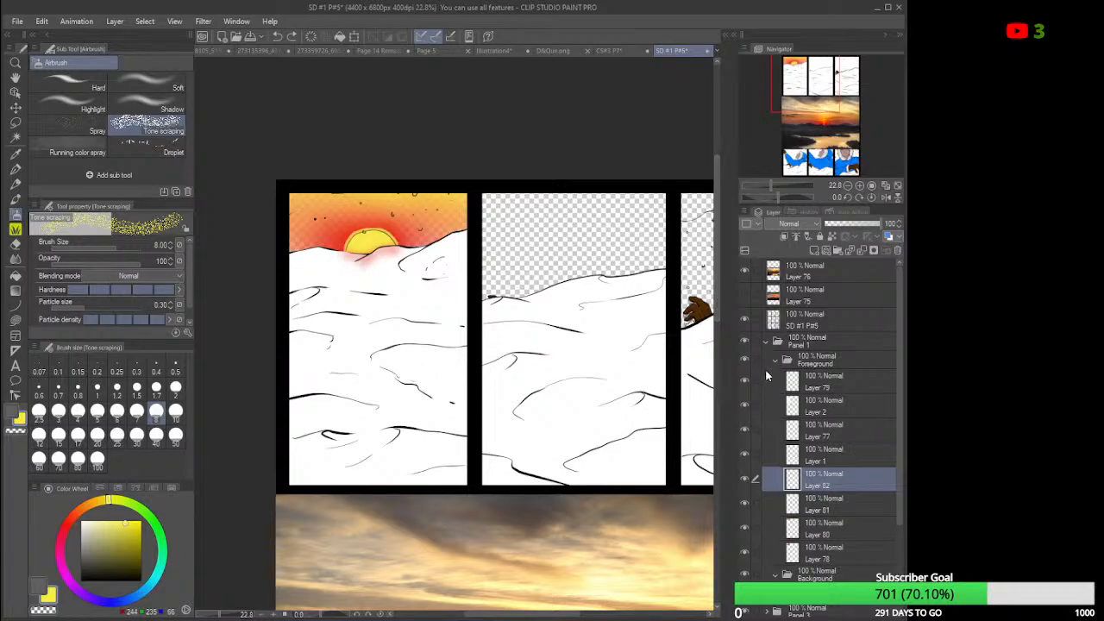
left_click_drag(717, 304, 718, 309)
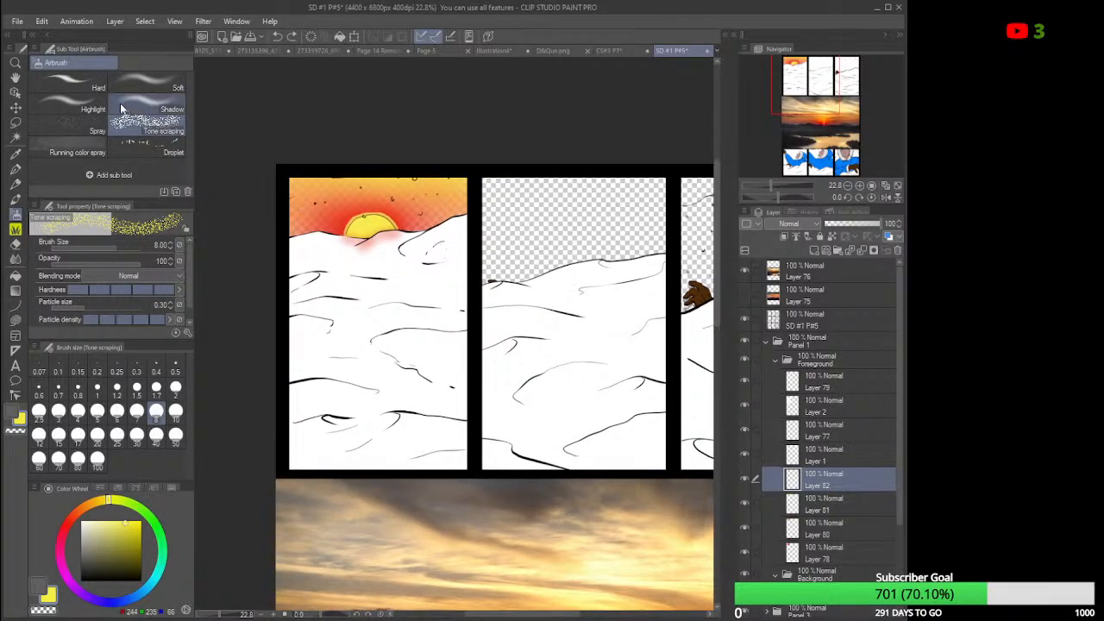
left_click(94, 109)
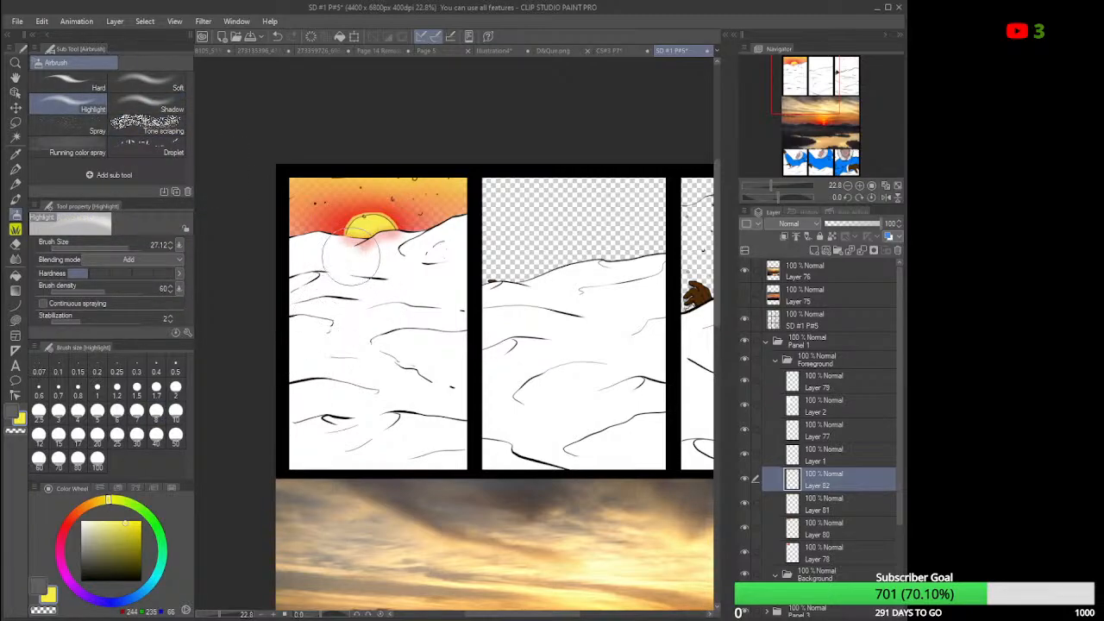
left_click(140, 529)
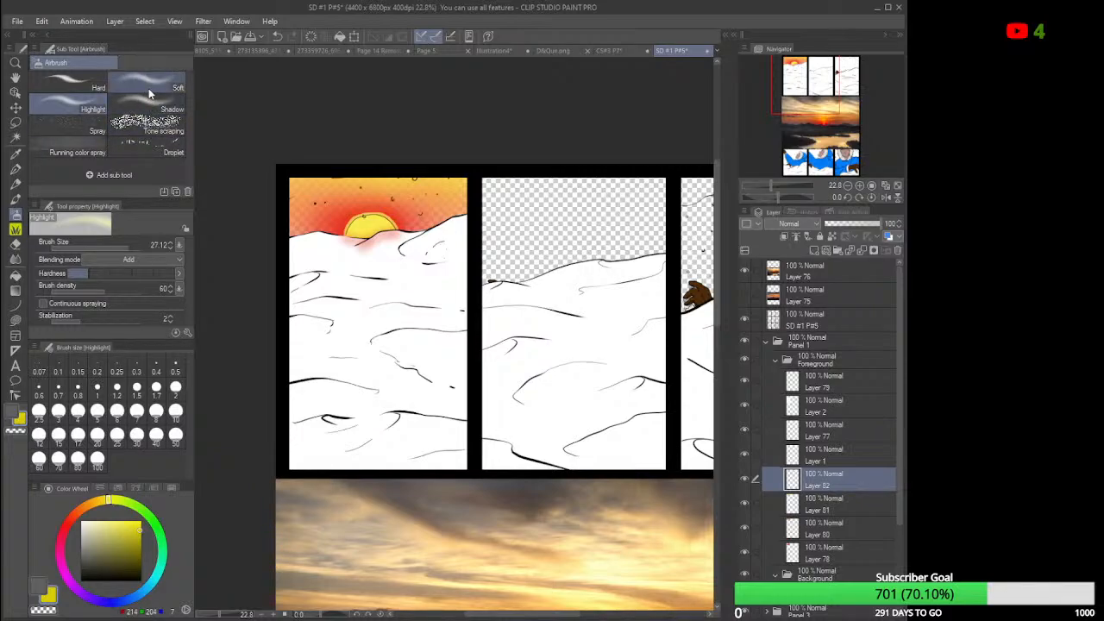
left_click(73, 82)
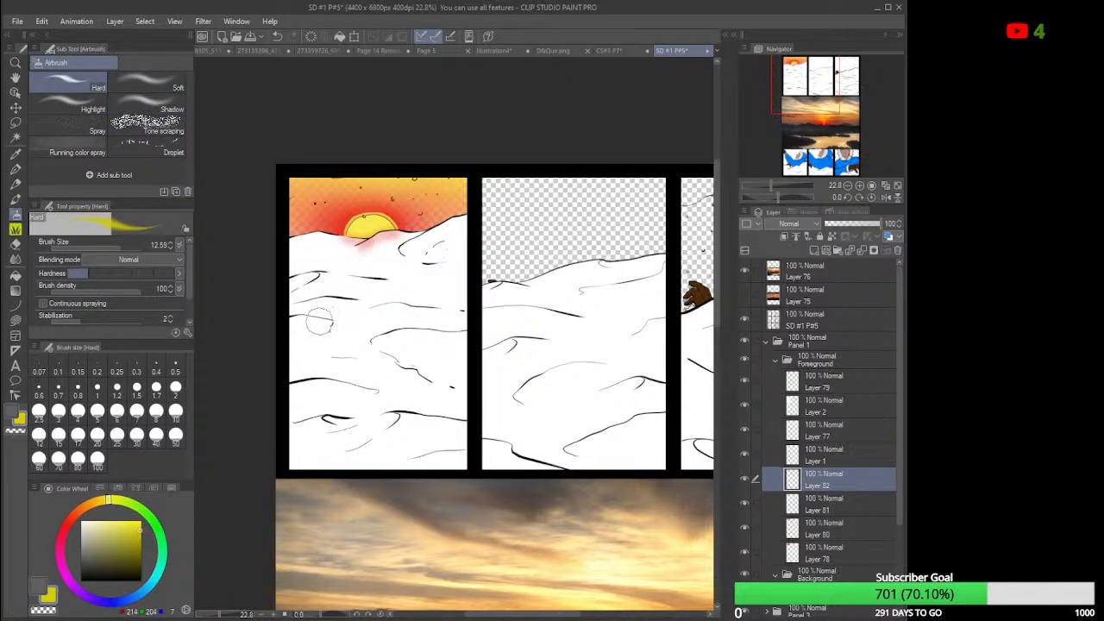
Choose the Soft airbrush, add a new layer directly beneath Layer 78, and set the colour to dark blue (0, 58, 86).
left_click(173, 85)
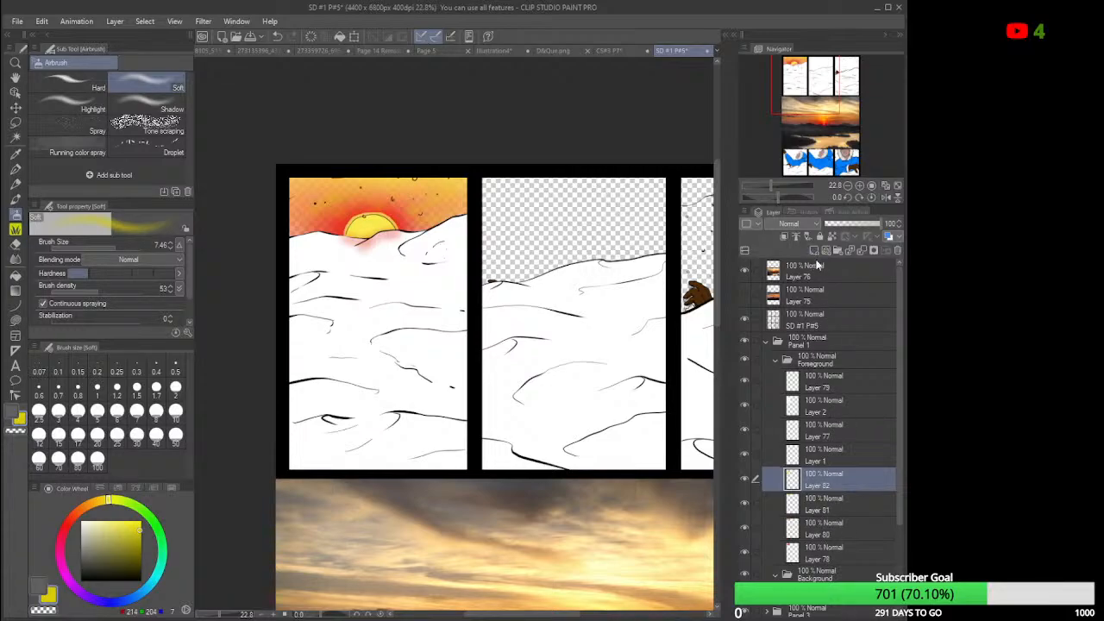
left_click(813, 251)
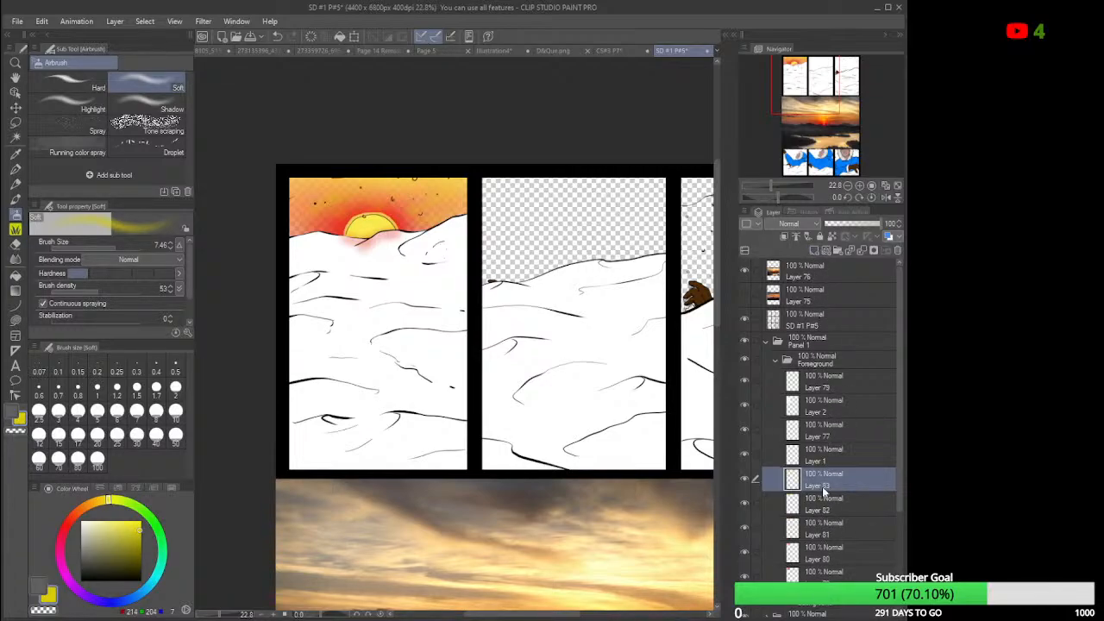
left_click_drag(824, 490, 815, 580)
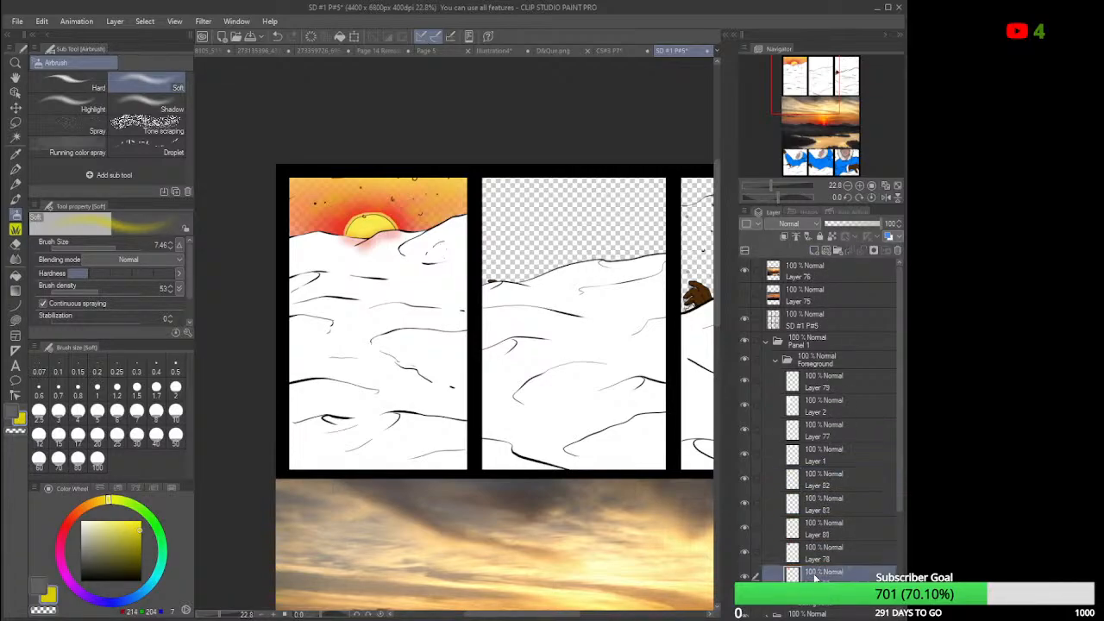
left_click(145, 592)
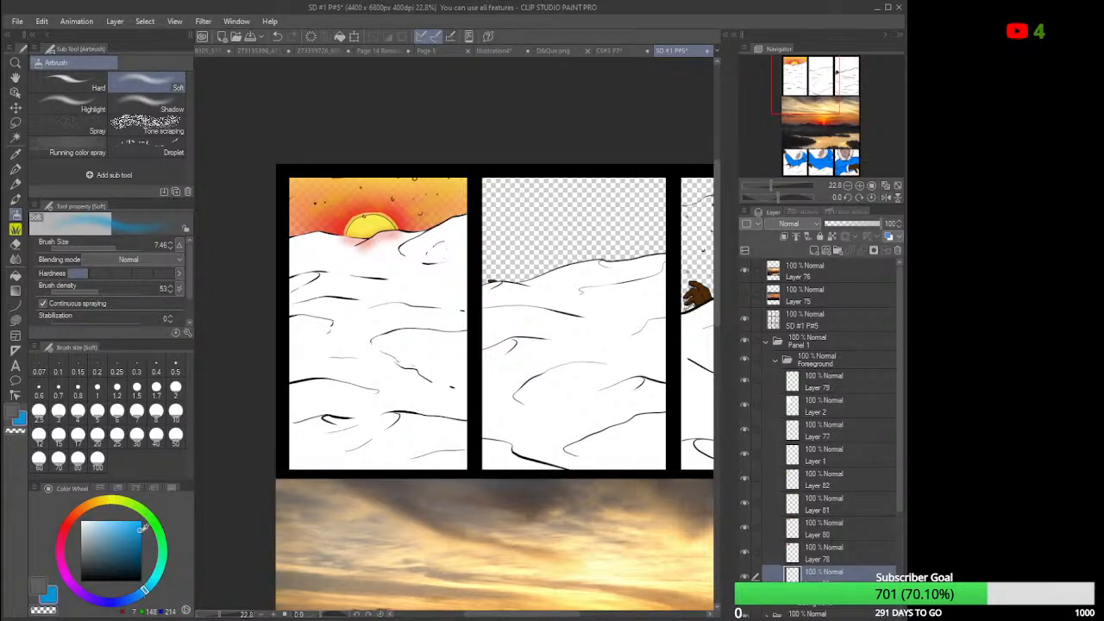
left_click_drag(143, 529, 140, 561)
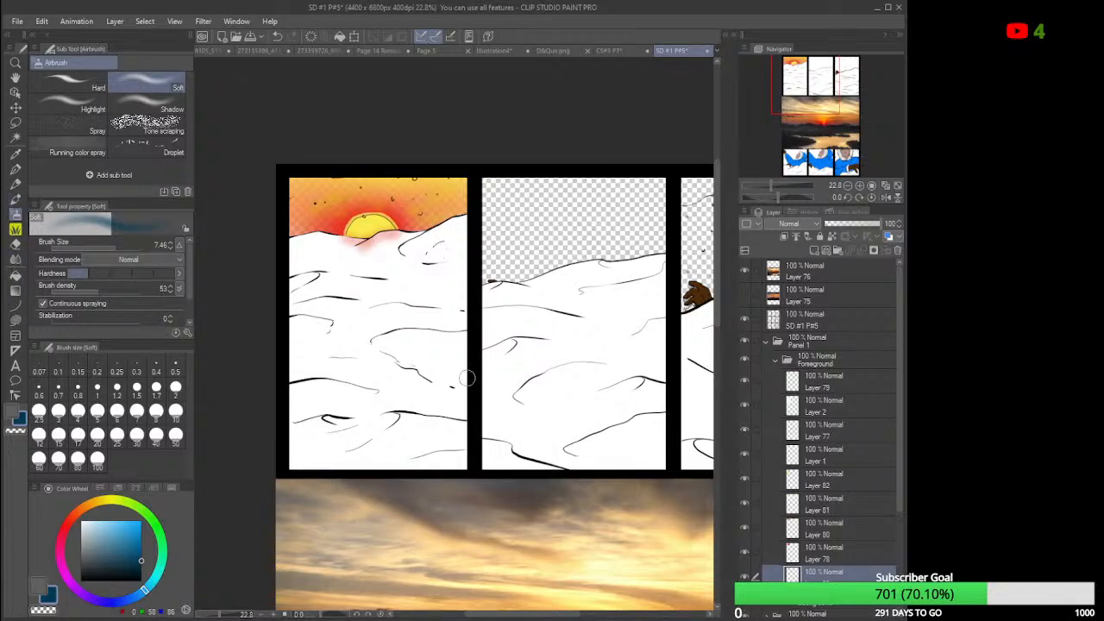
Try a dark blue Fill on the new layer without a selection and undo it.
left_click(16, 275)
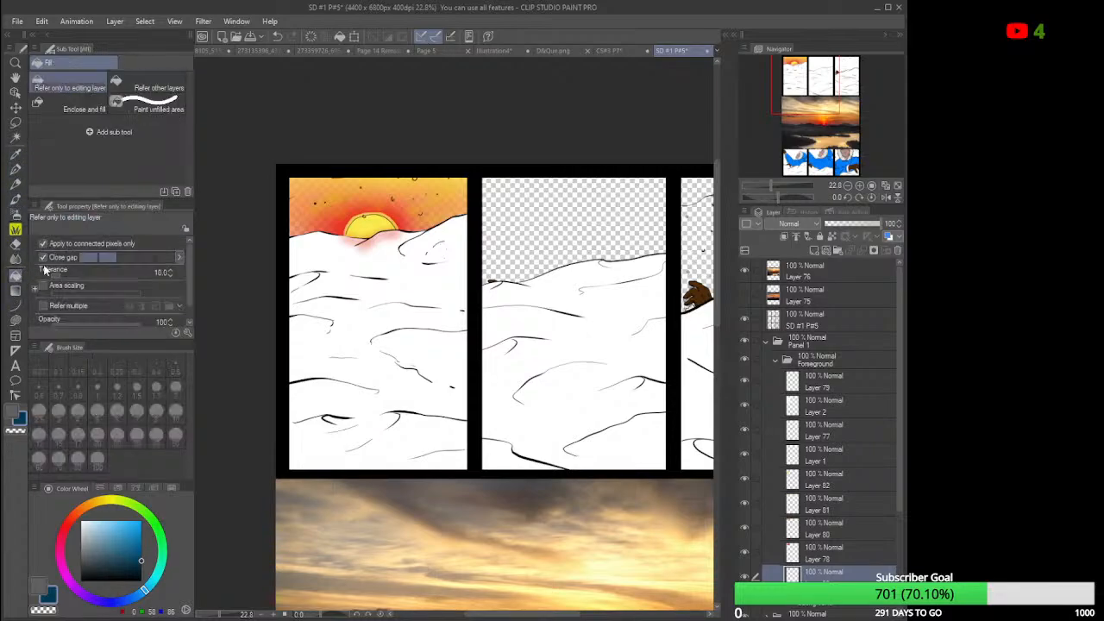
left_click(426, 213)
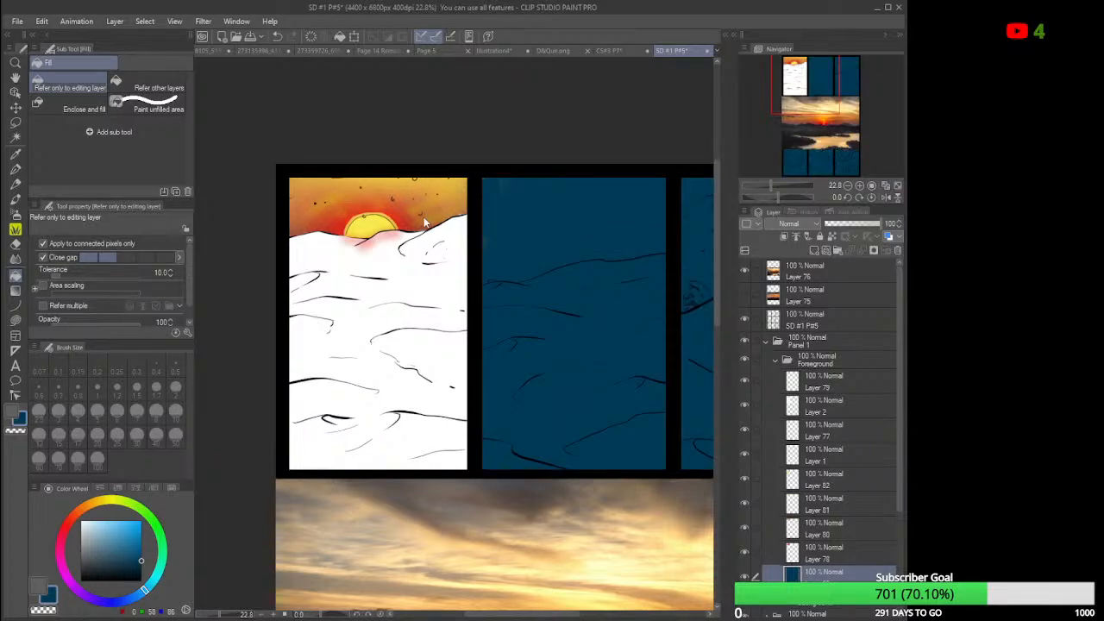
key("ctrl+z")
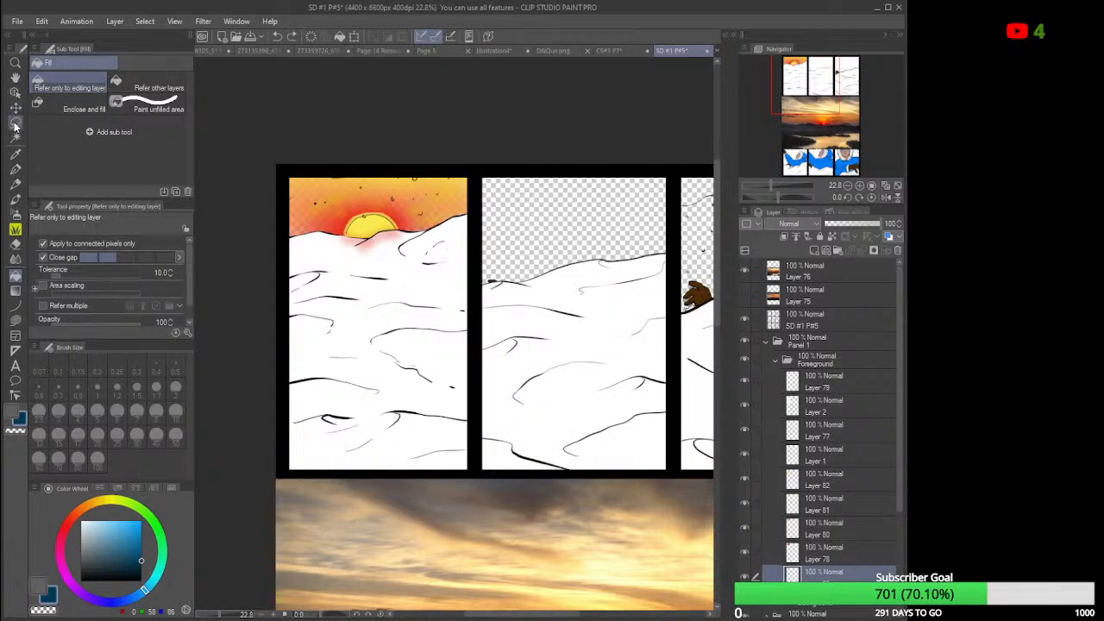
Make a rectangular selection around the first panel and fill it with dark blue on the new layer.
left_click(15, 121)
left_click(68, 90)
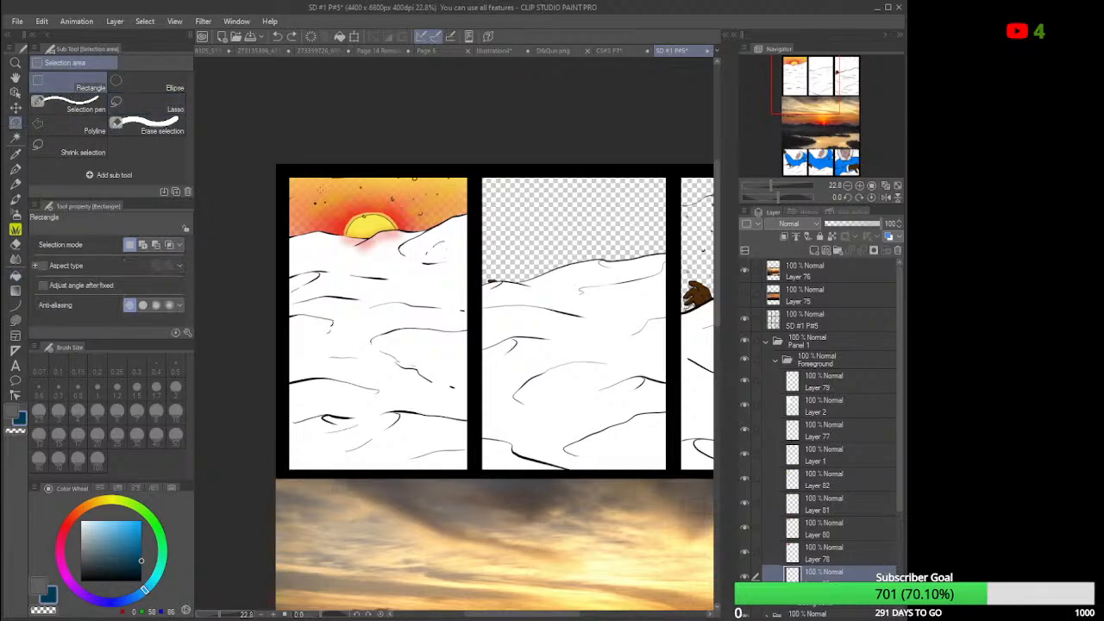
left_click_drag(284, 172, 470, 473)
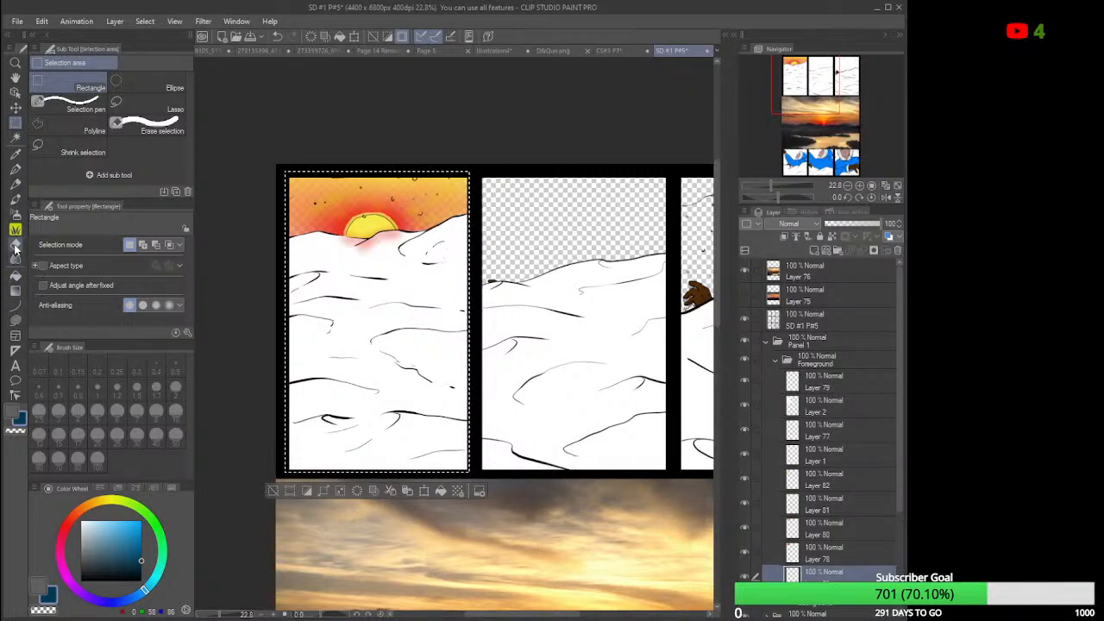
left_click(16, 276)
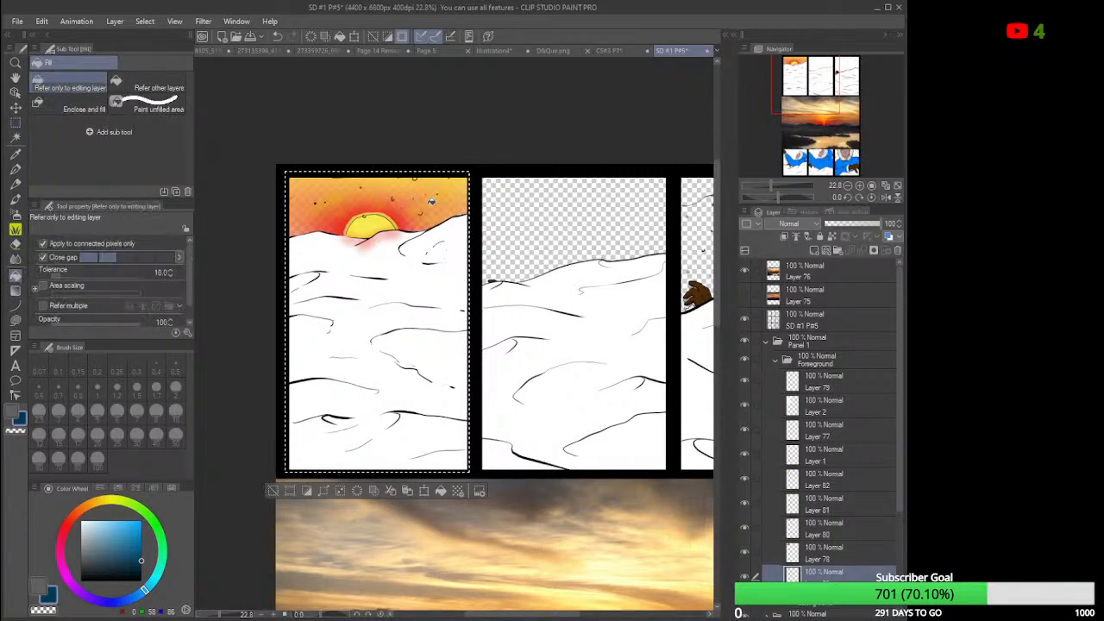
left_click(433, 194)
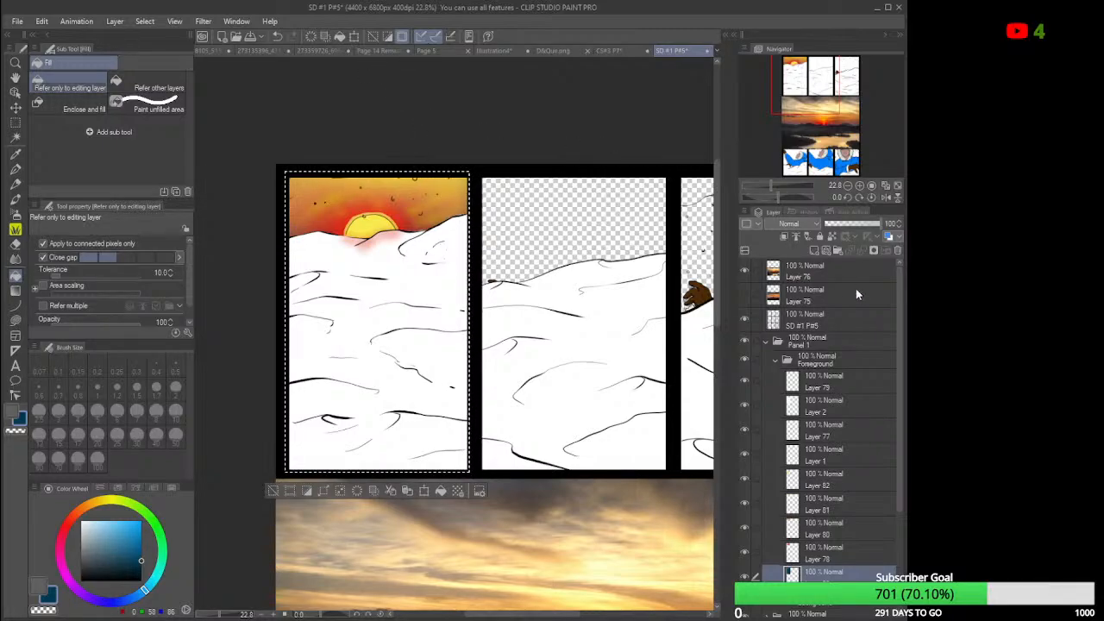
Erase the stray white specks above the snow ridge beside the sun on Layer 2 with the Kneaded eraser at brush size 1.24.
left_click(834, 410)
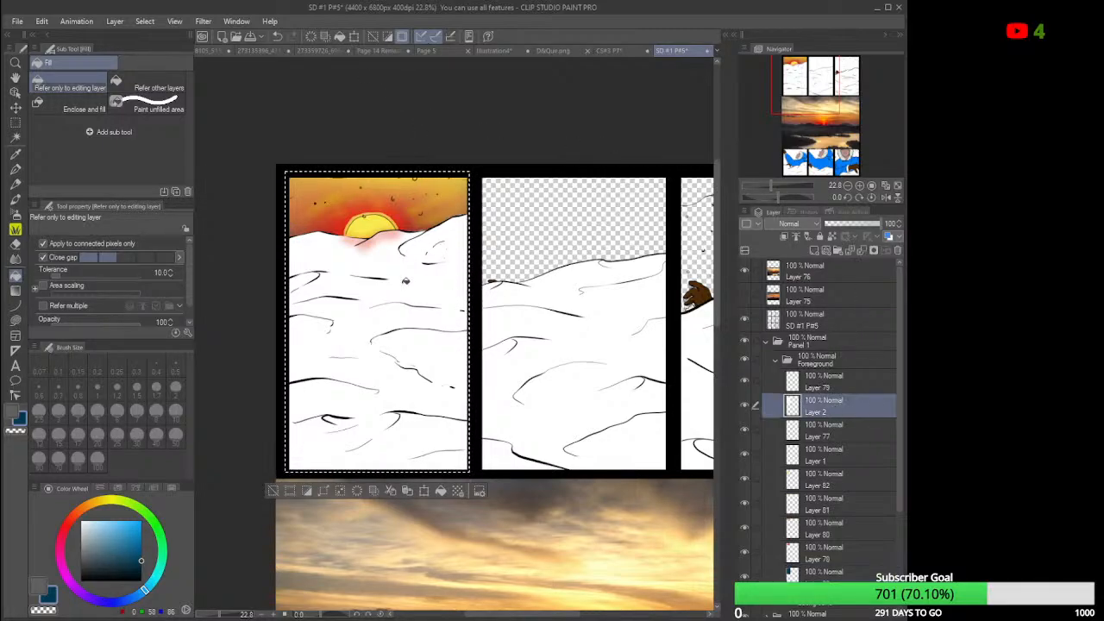
scroll(407, 221, "up", 5)
scroll(407, 222, "up", 2)
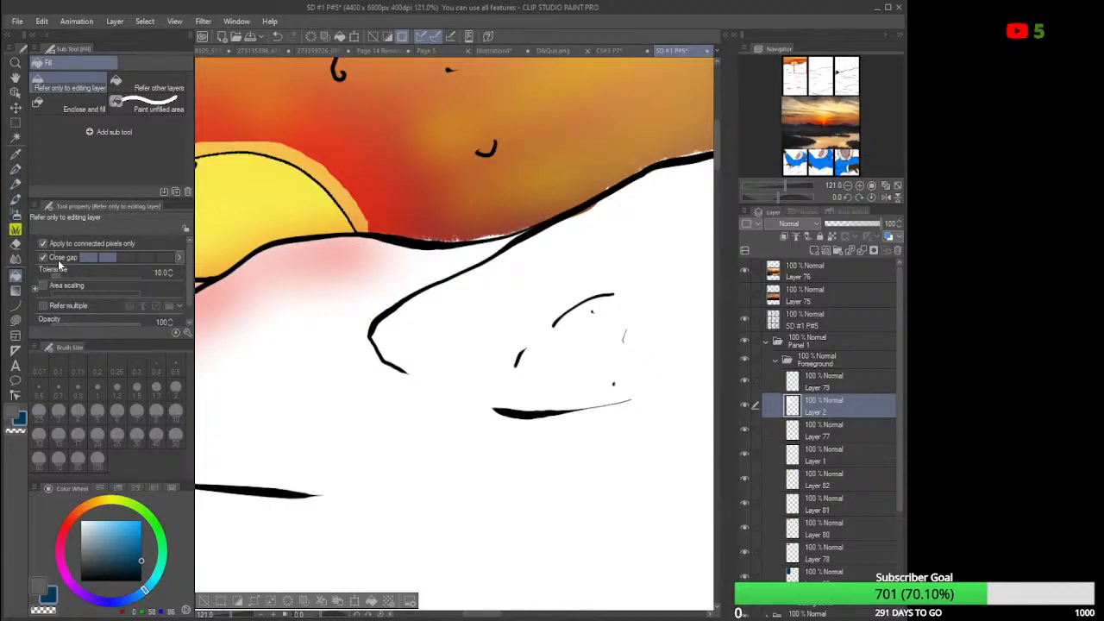
left_click(15, 244)
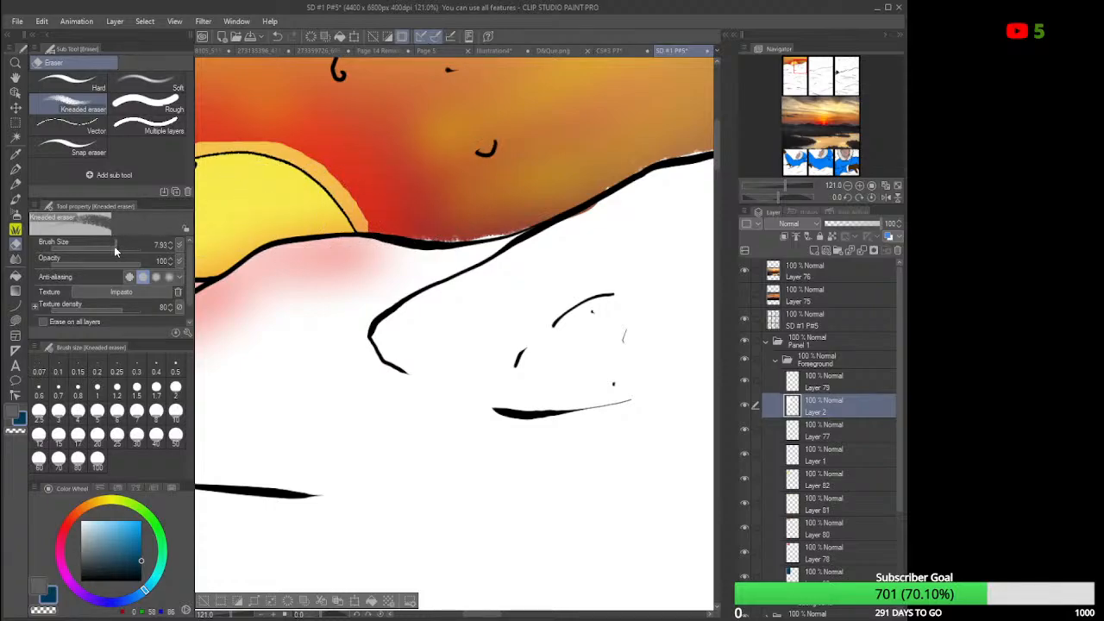
left_click_drag(114, 246, 100, 249)
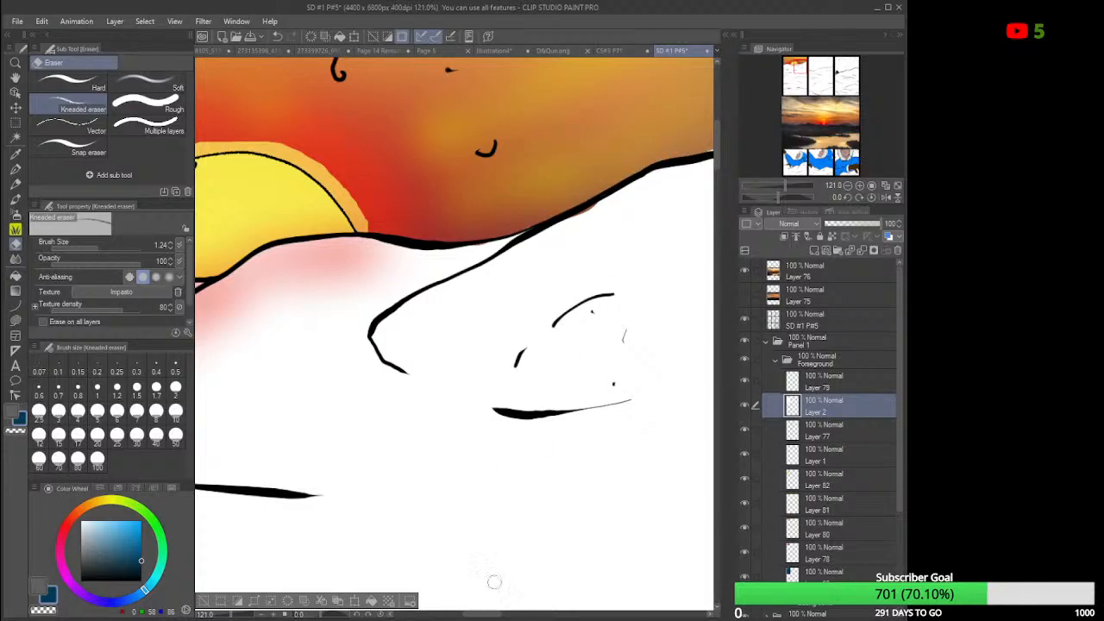
Pick up the snow's white and use Lasso fill on Layer 2 to cover the orange spill beneath the first panel's right-hand ridge line.
left_click_drag(492, 616, 506, 614)
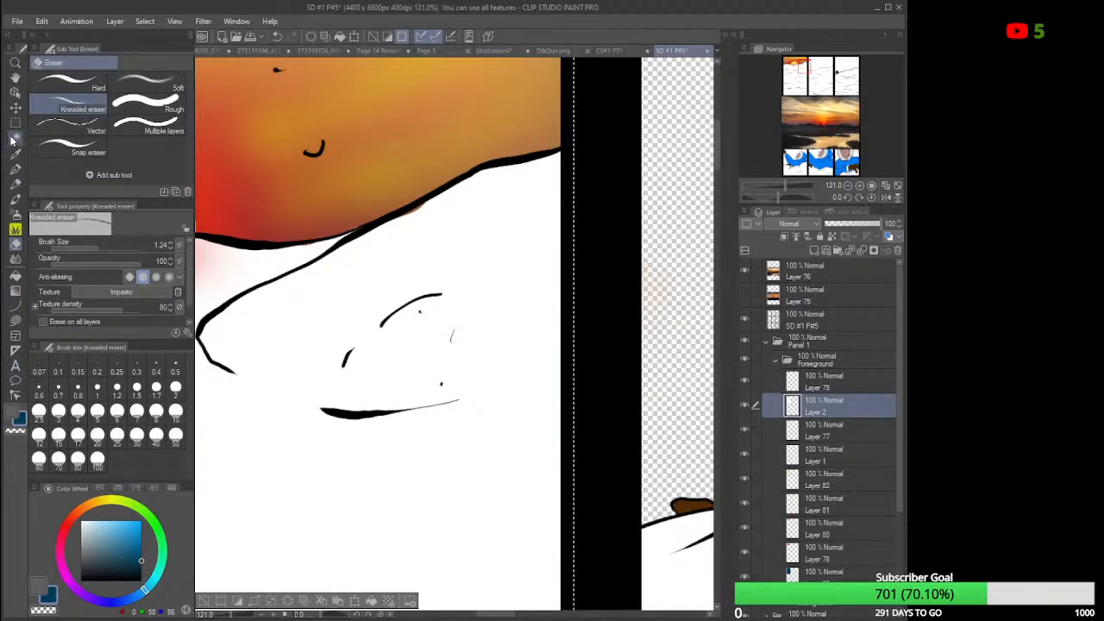
left_click(15, 152)
left_click(248, 364)
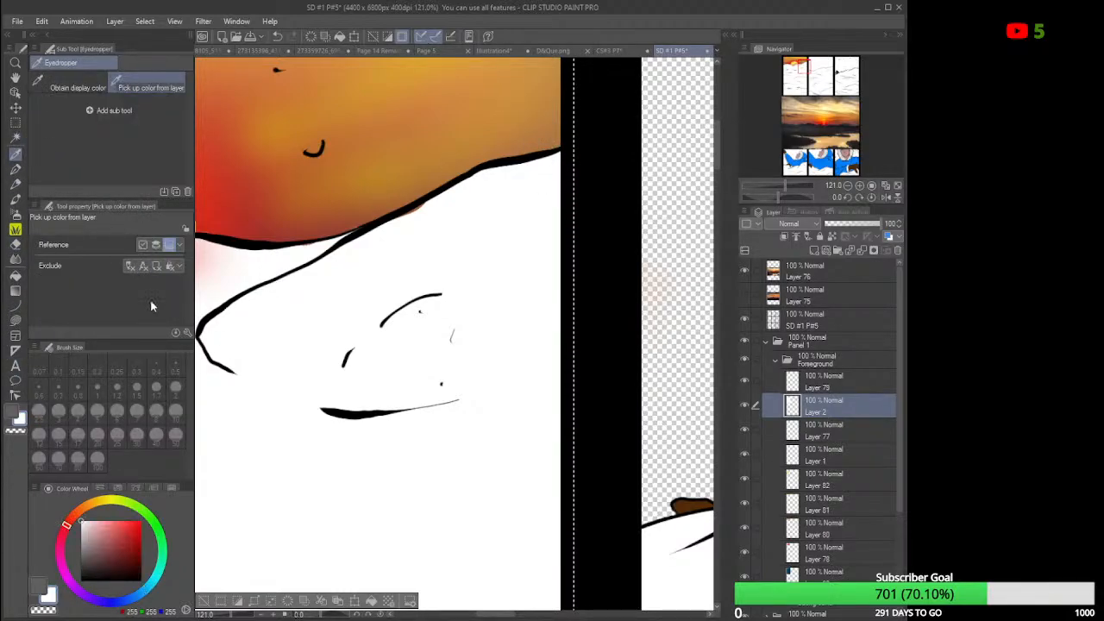
left_click(15, 321)
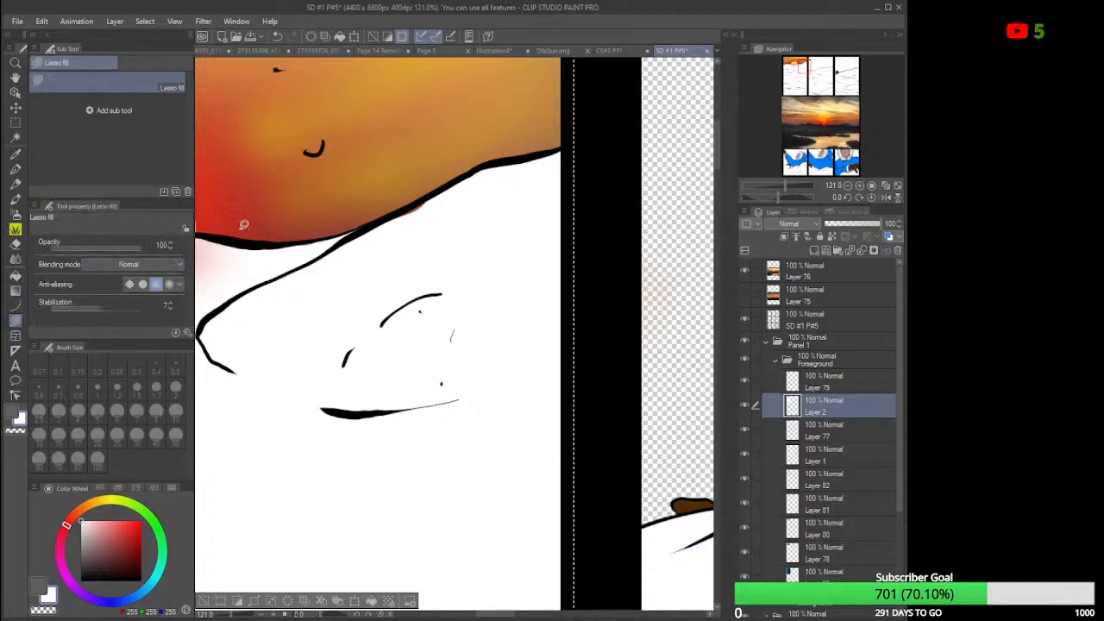
mouse_move(428, 203)
left_mouse_down()
mouse_move(391, 221)
mouse_move(442, 188)
left_mouse_up()
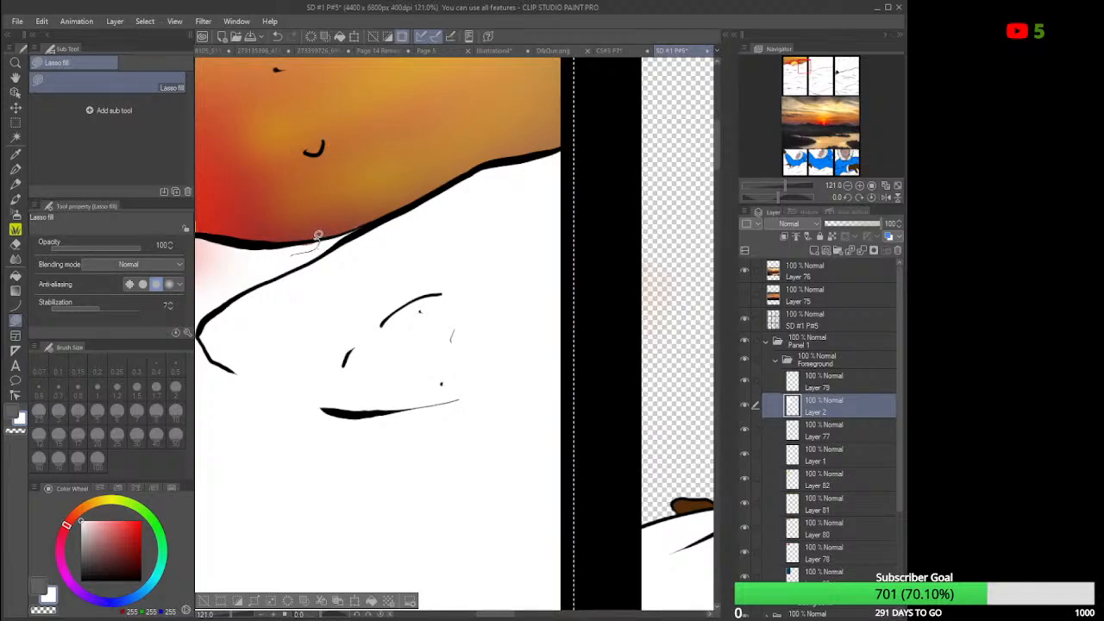
left_click_drag(311, 238, 292, 250)
Erase the leftover white specks along the first panel's ridge to the left of the sun with the Kneaded eraser.
left_click_drag(503, 616, 452, 614)
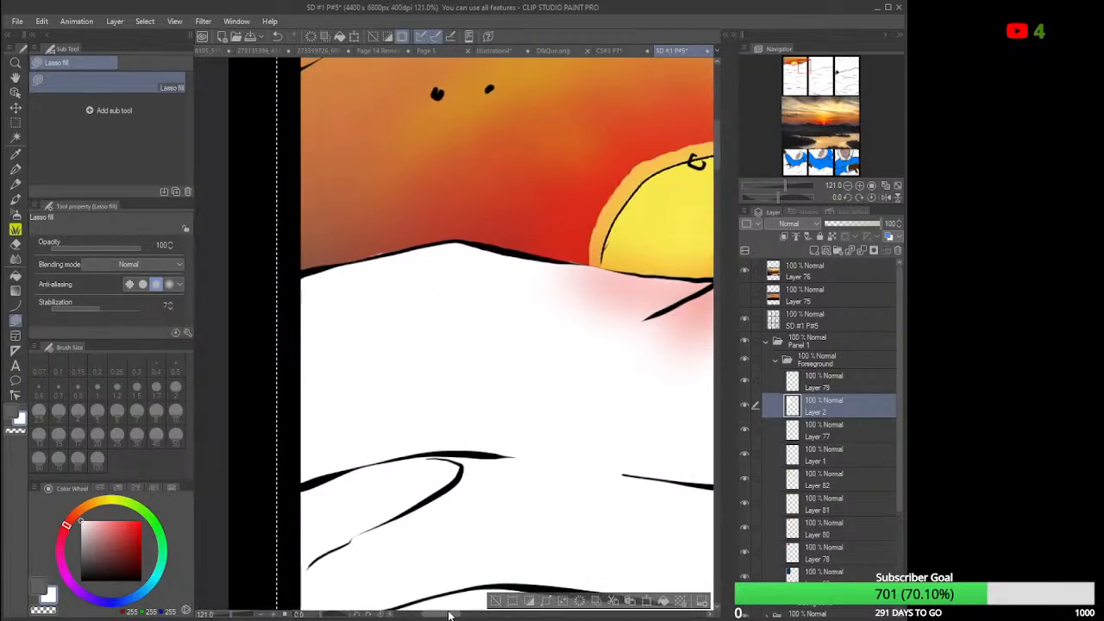
left_click(16, 244)
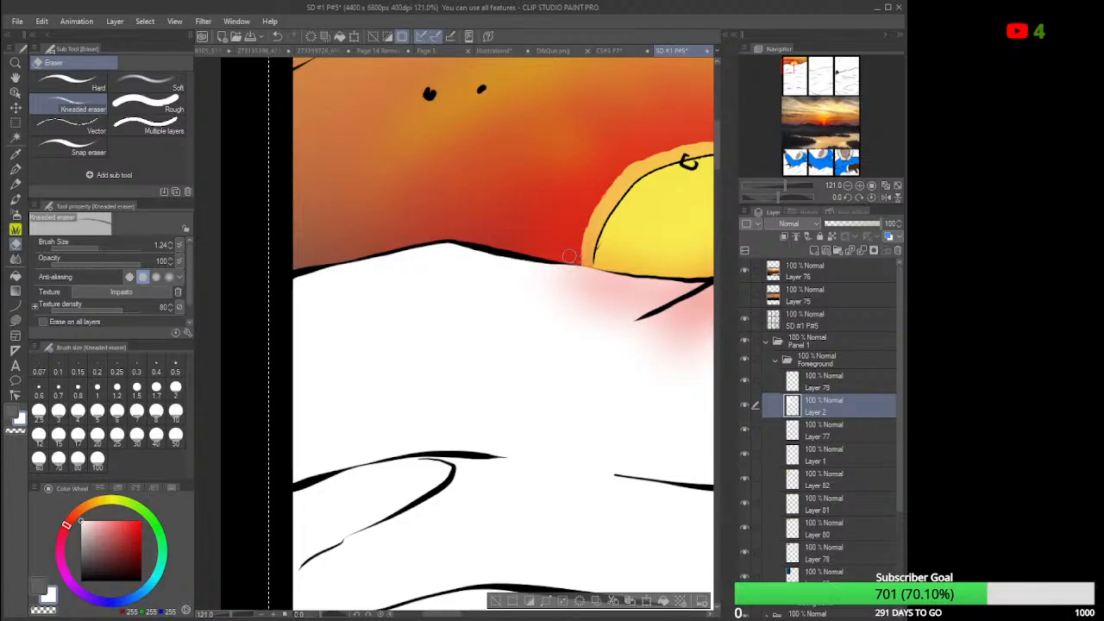
left_click_drag(456, 617, 500, 617)
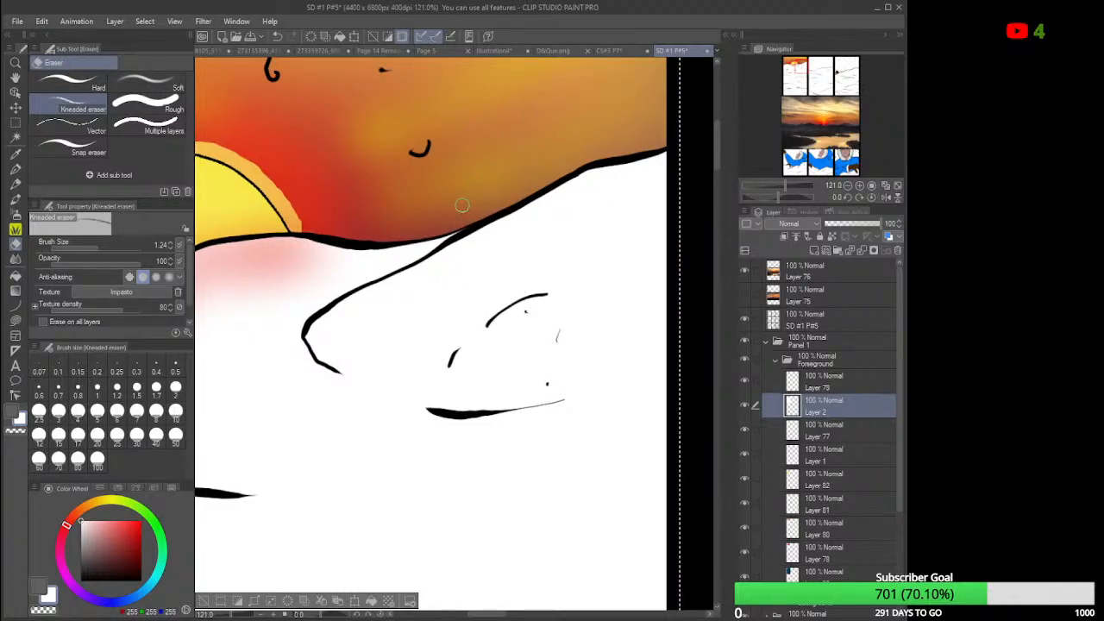
Examine the sun and surrounding glow in the sunset reference photo up close and compare them with the first panel's sky.
scroll(462, 206, "down", 3)
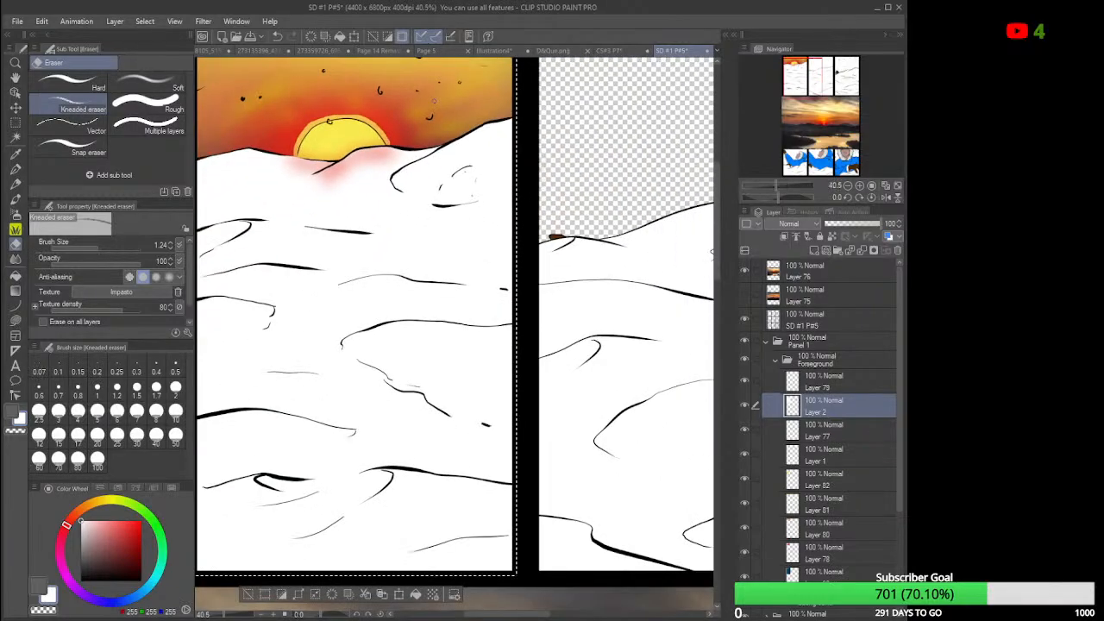
scroll(471, 142, "down", 4)
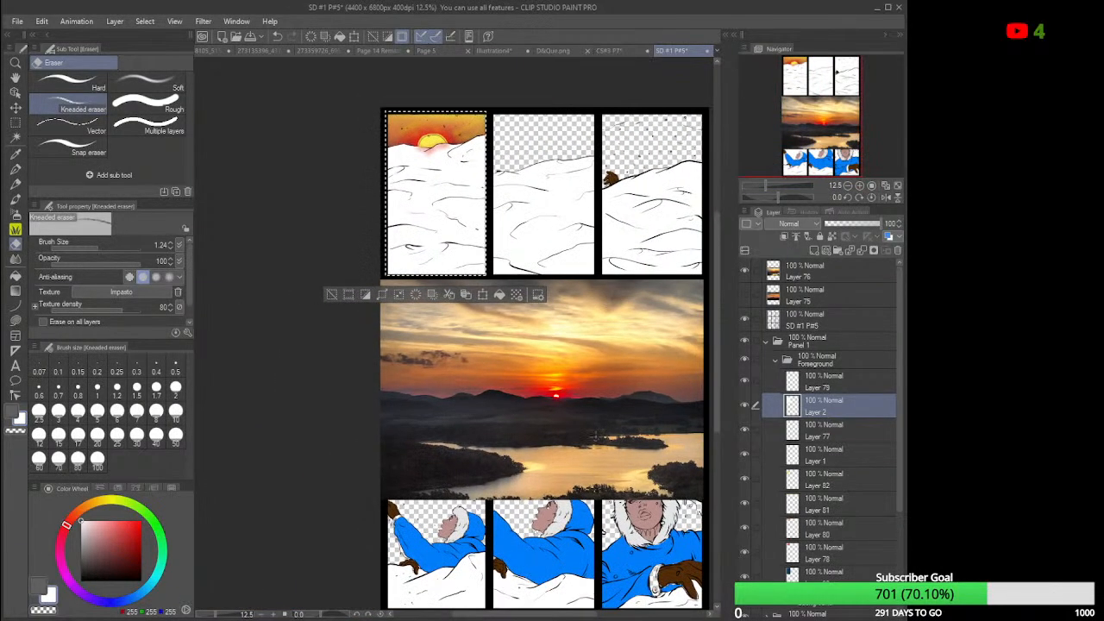
scroll(465, 284, "up", 6)
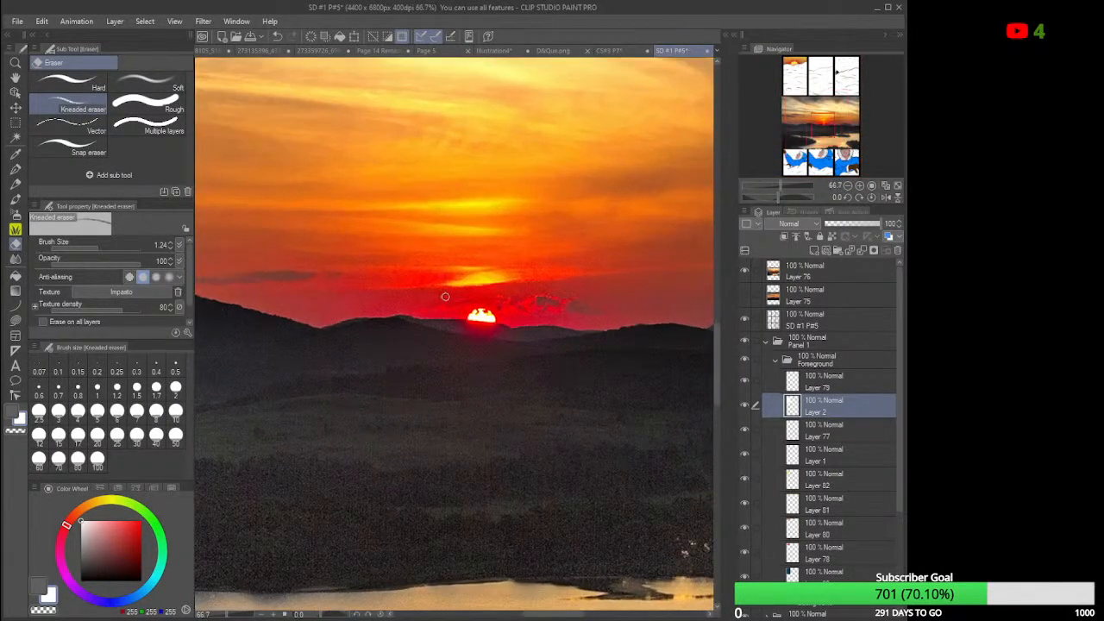
scroll(446, 297, "up", 3)
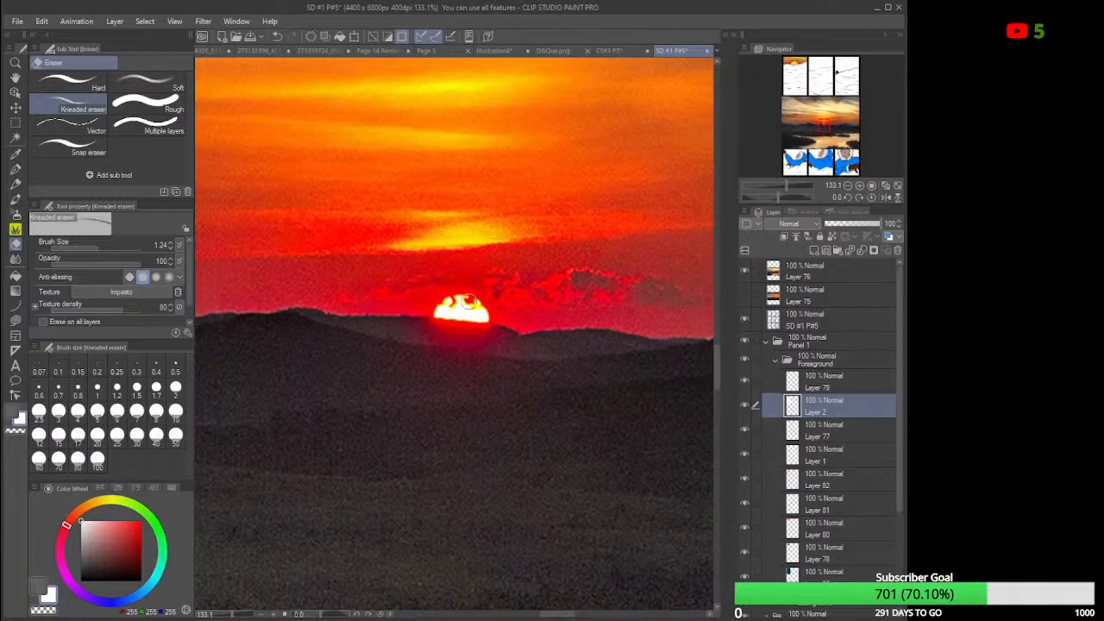
scroll(466, 306, "up", 1)
scroll(465, 305, "up", 2)
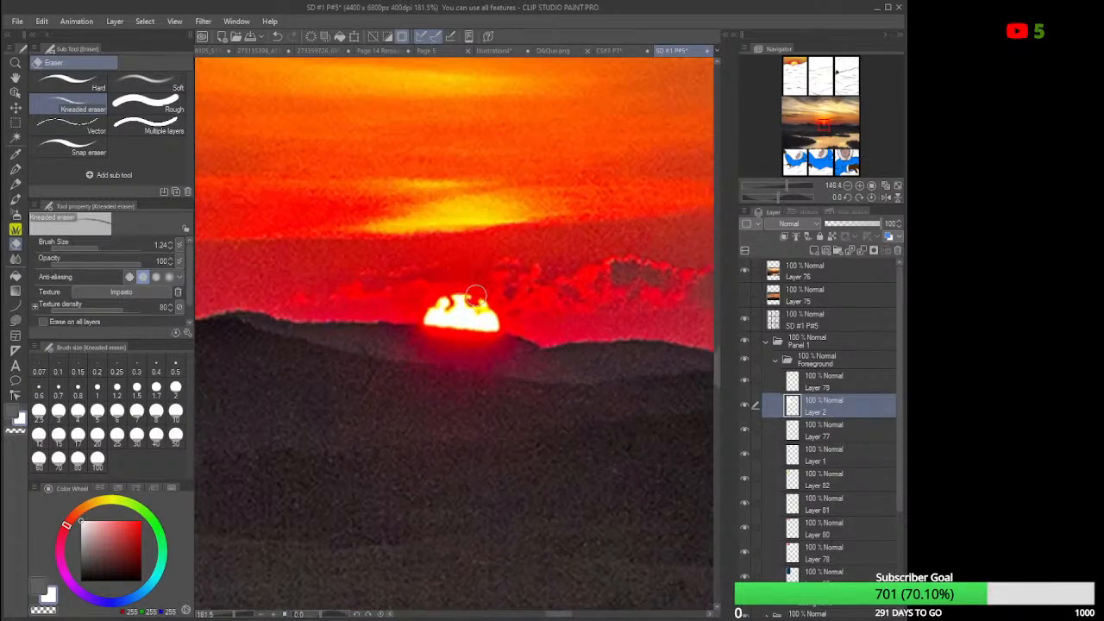
scroll(481, 306, "down", 2)
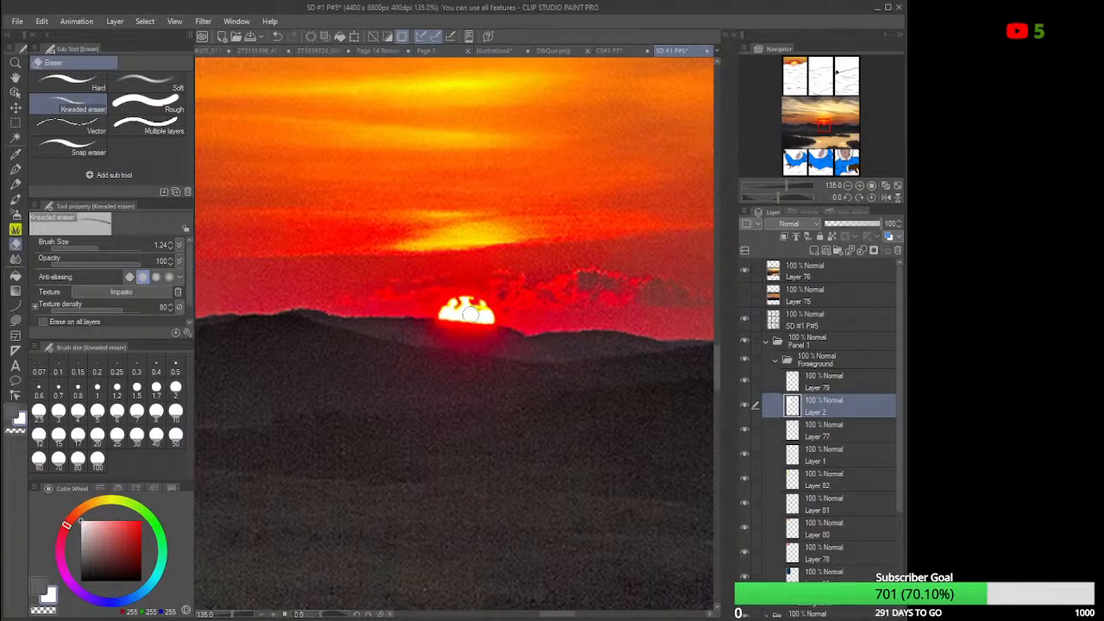
scroll(465, 312, "up", 10)
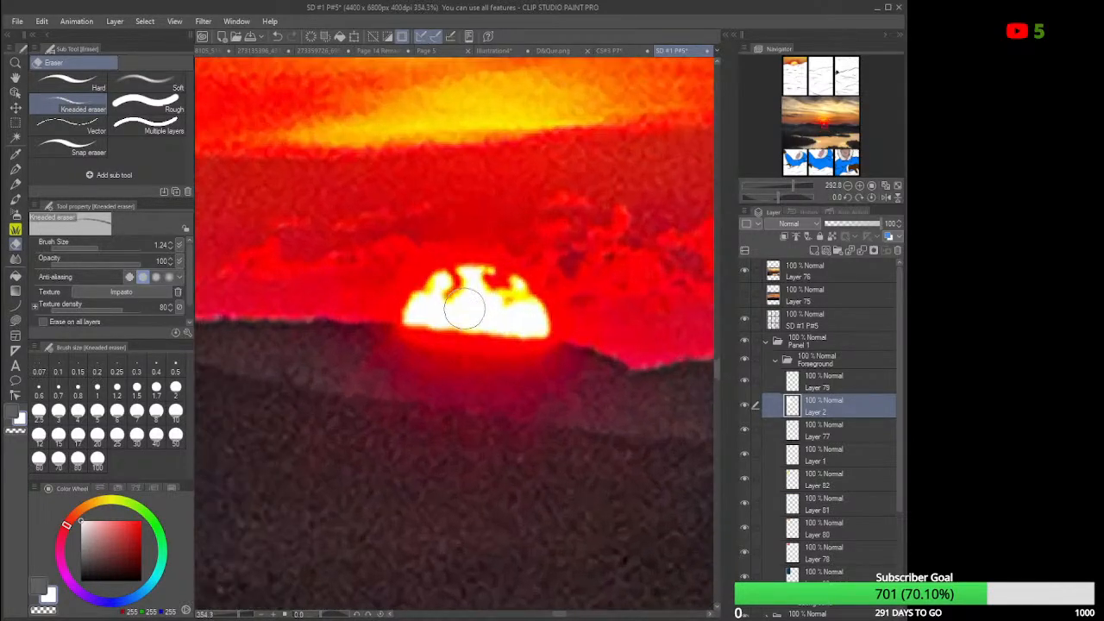
scroll(539, 315, "down", 10)
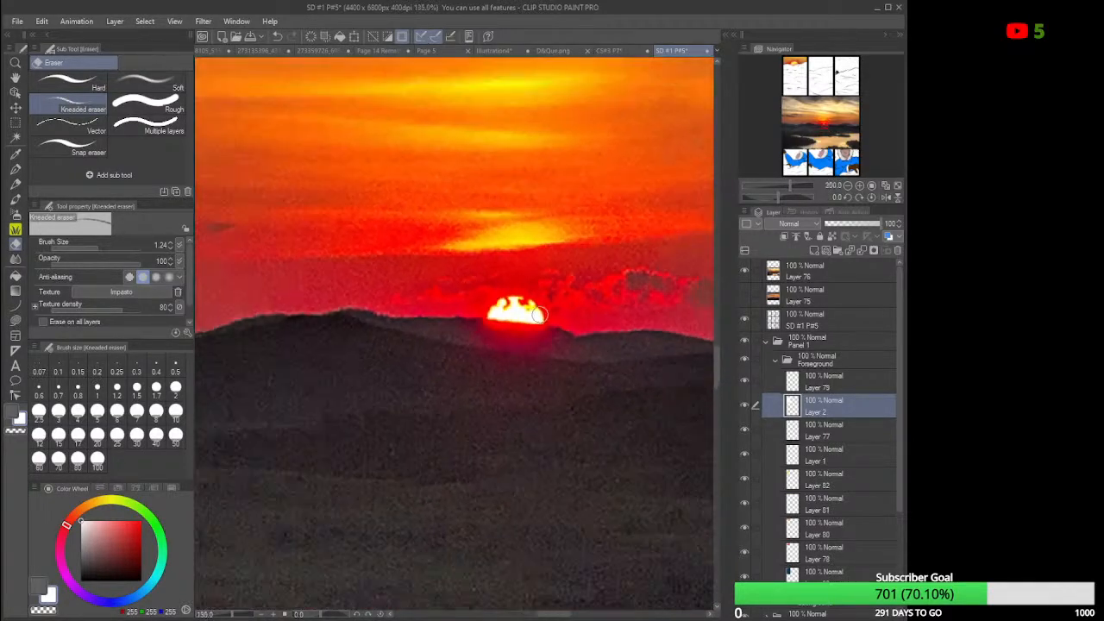
scroll(539, 315, "down", 8)
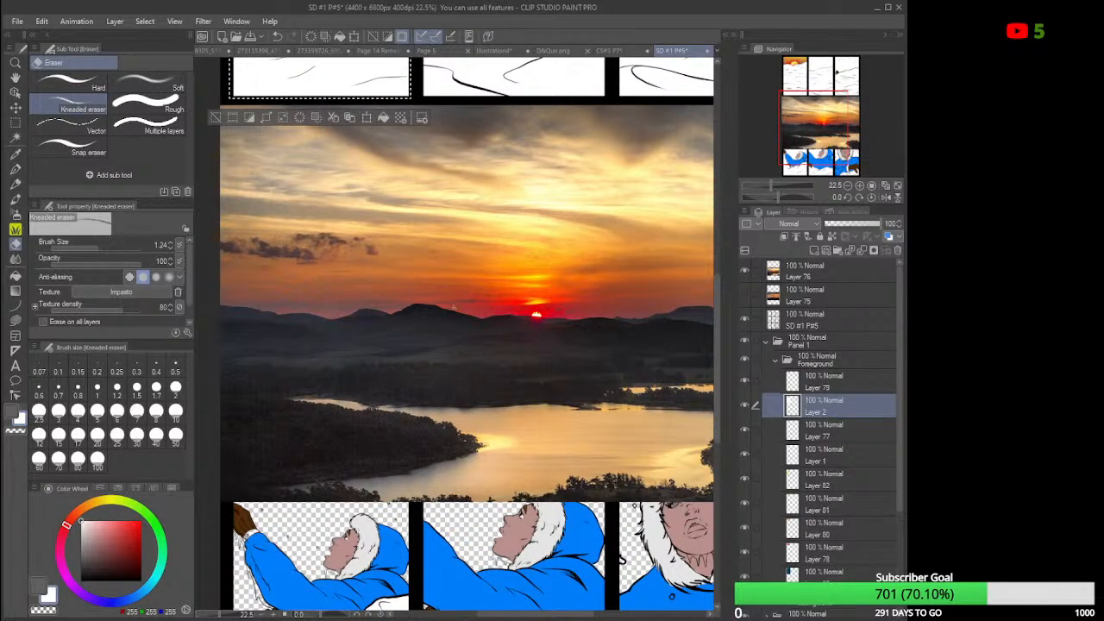
scroll(453, 307, "down", 1)
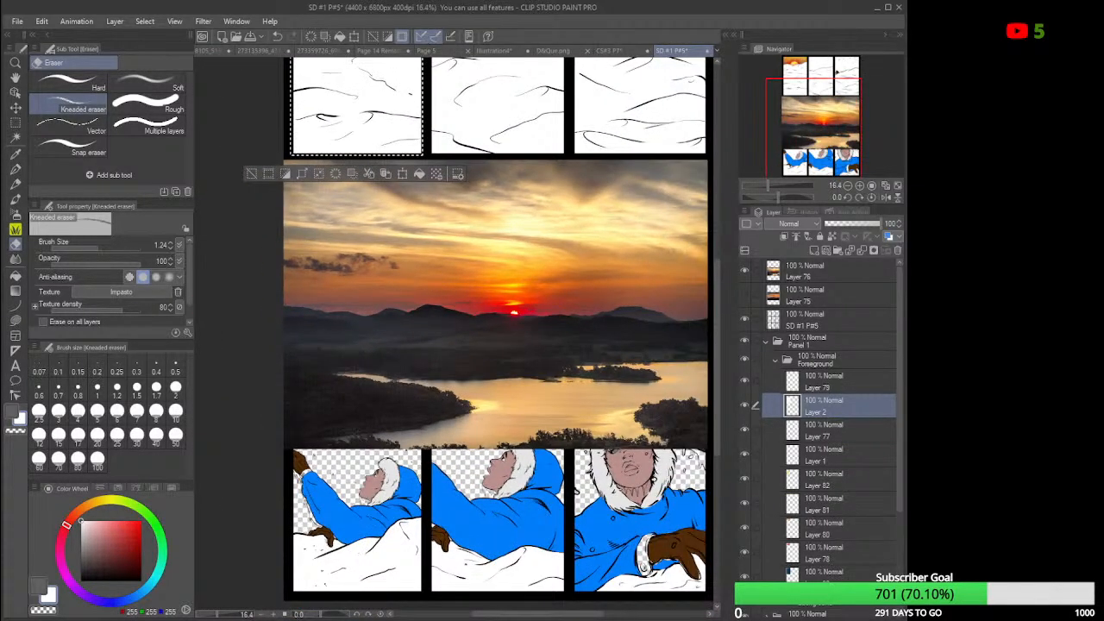
scroll(719, 248, "up", 3)
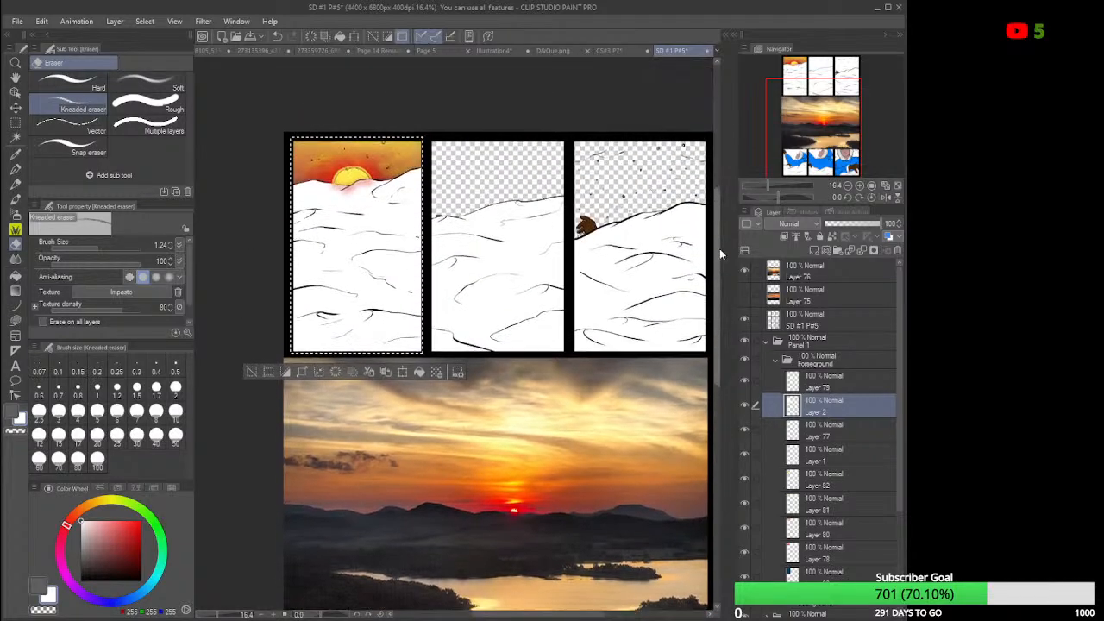
left_click_drag(719, 248, 720, 234)
scroll(316, 223, "up", 4)
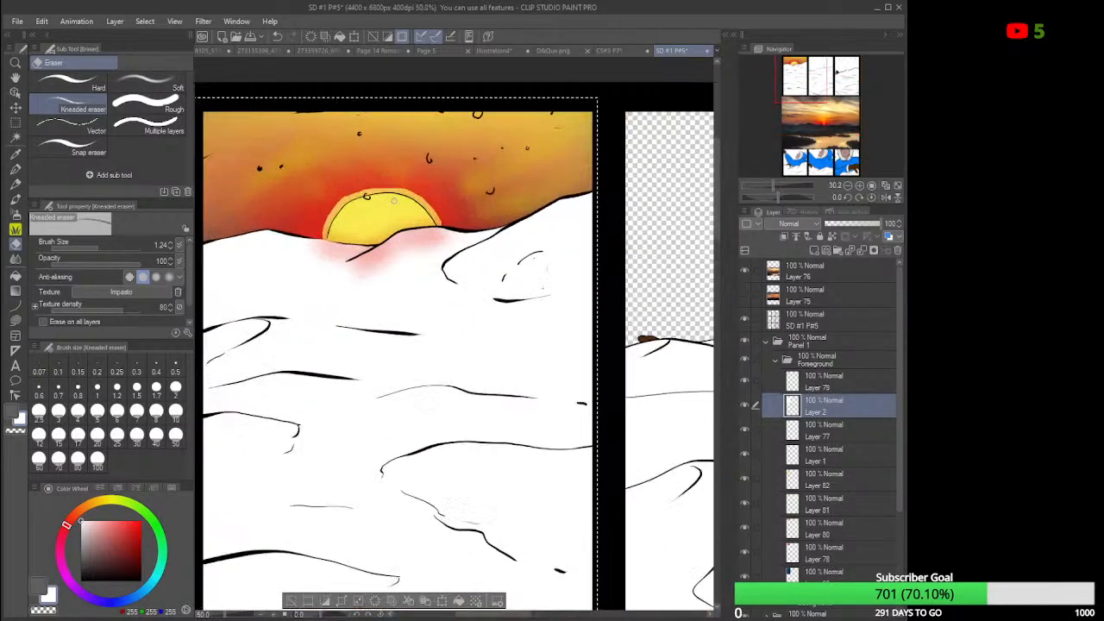
Add a new layer directly above Layer 82 in Panel 1's Foreground folder.
scroll(393, 200, "up", 1)
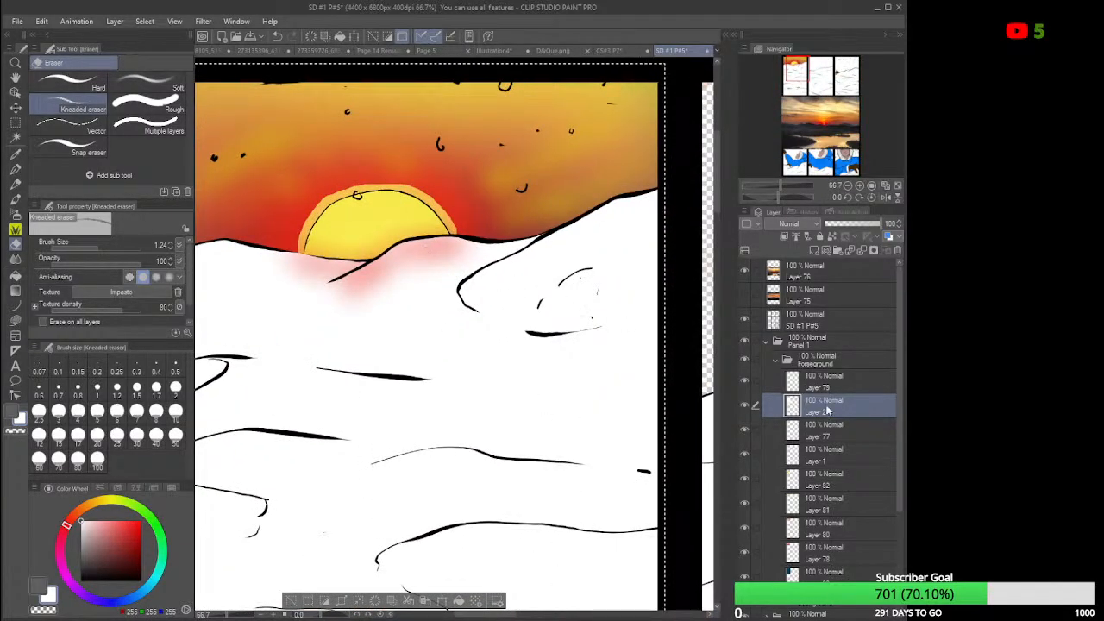
left_click(818, 507)
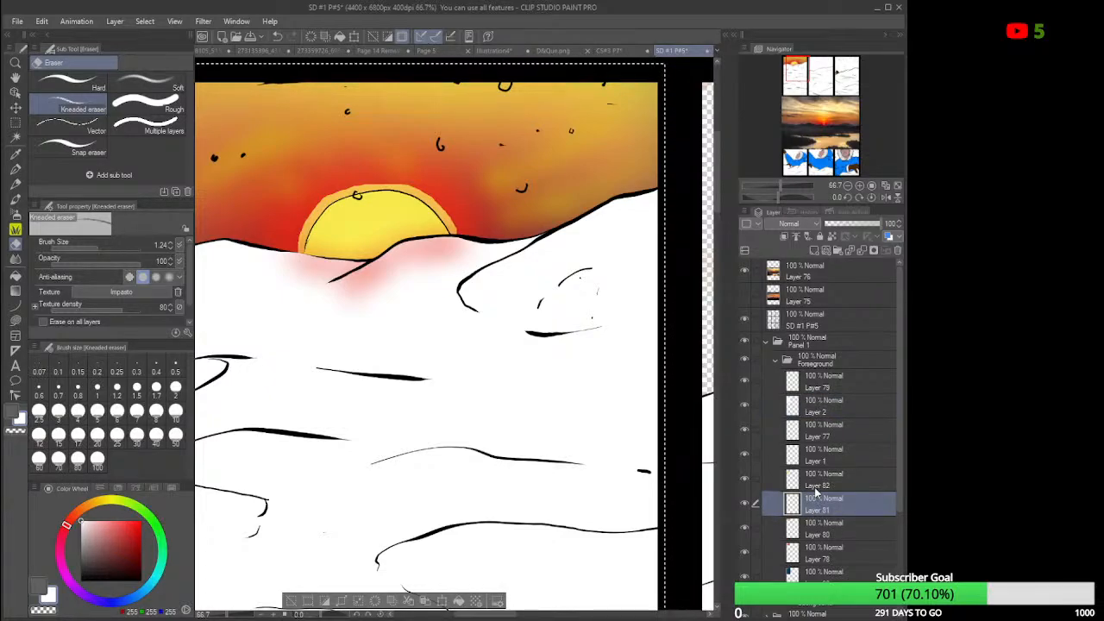
left_click(816, 485)
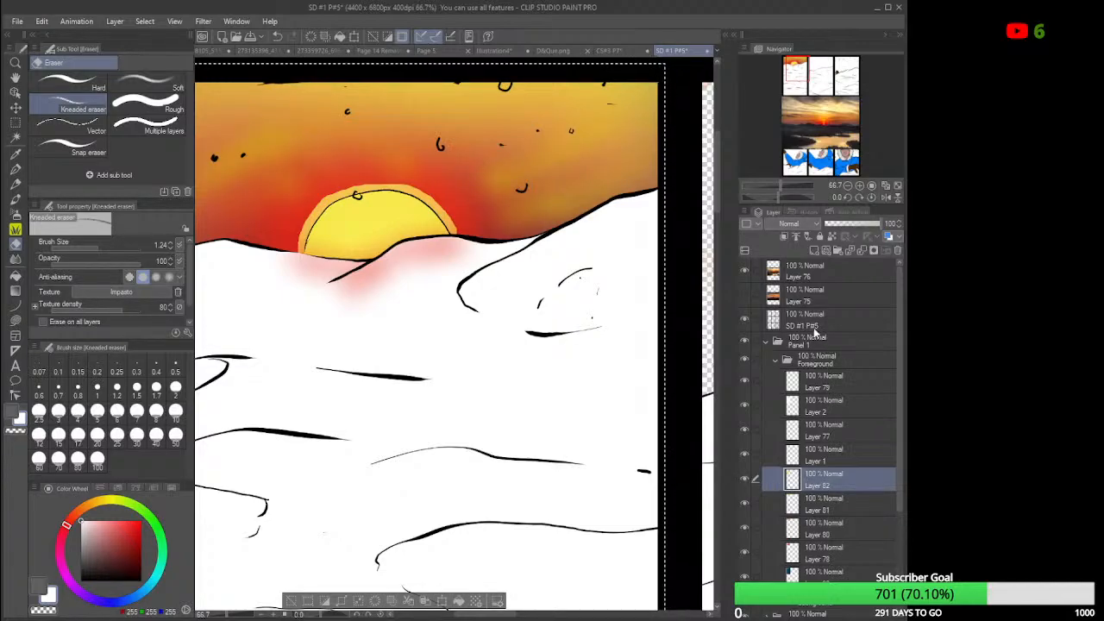
left_click(816, 251)
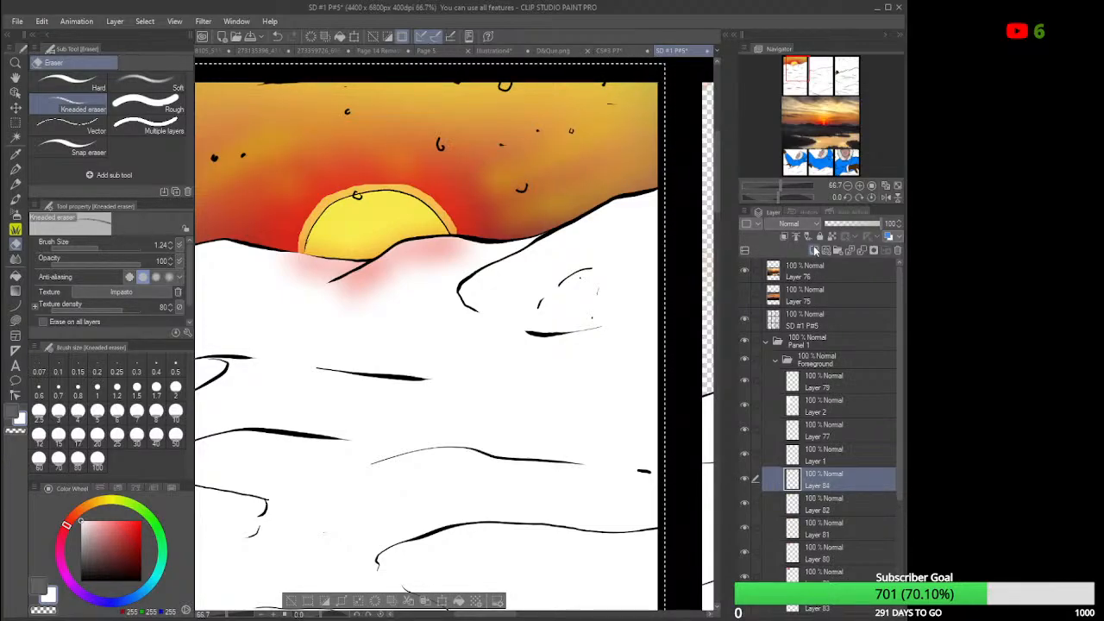
Spray a very pale yellow highlight over the sun's left side with the Soft airbrush at brush size 7.46.
left_click(106, 504)
left_click_drag(85, 515, 93, 511)
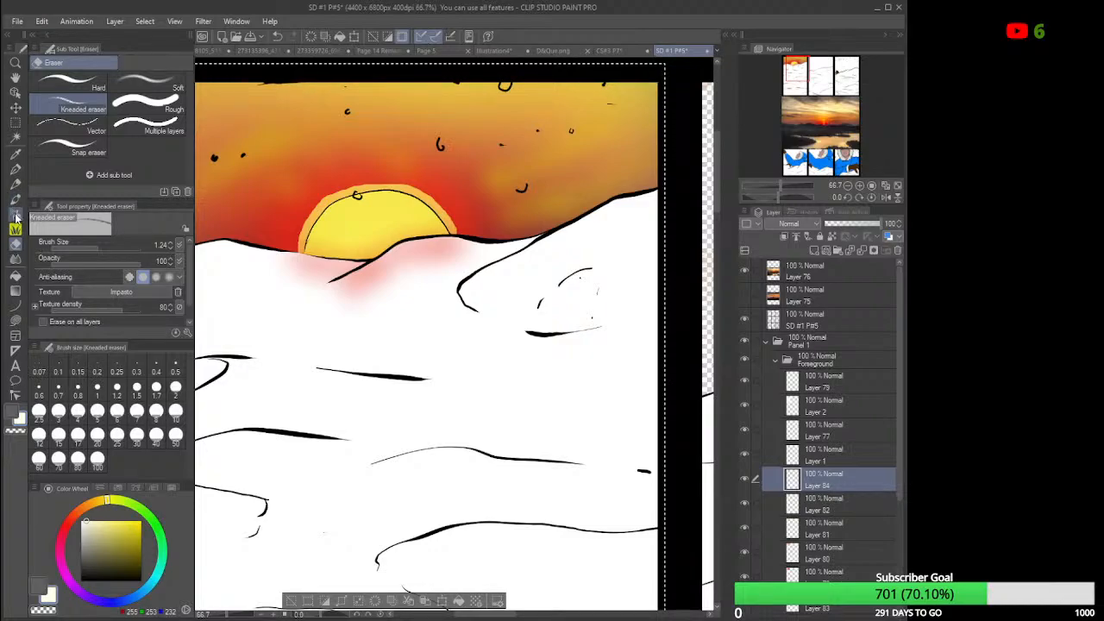
left_click(15, 214)
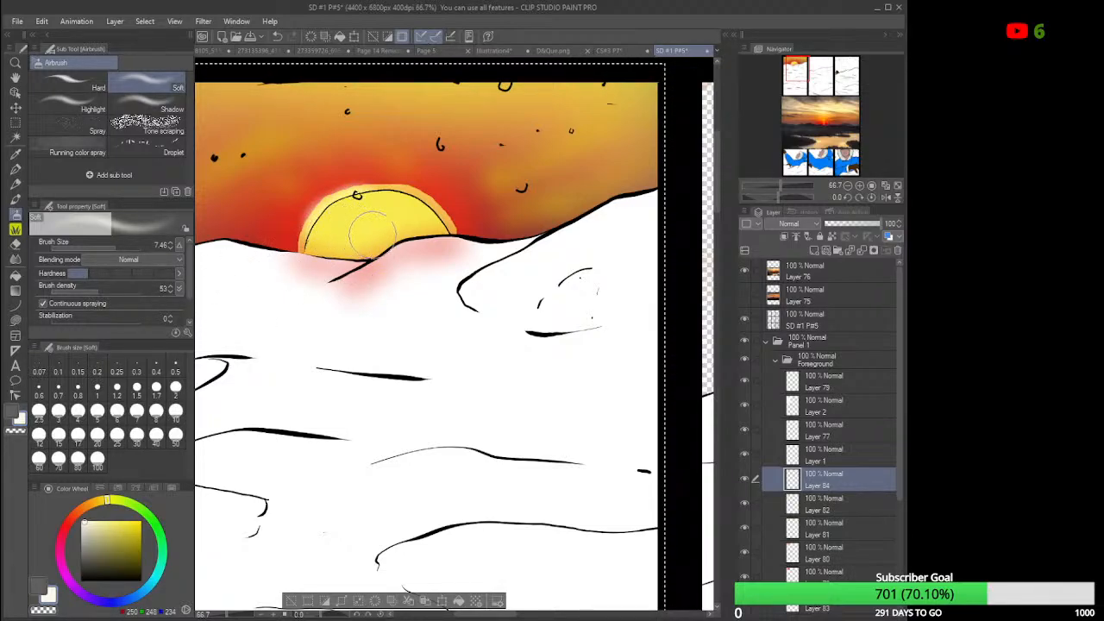
Compare the sun with Layer 1 hidden and shown, and move the new highlight layer directly above Layer 1.
left_click(746, 457)
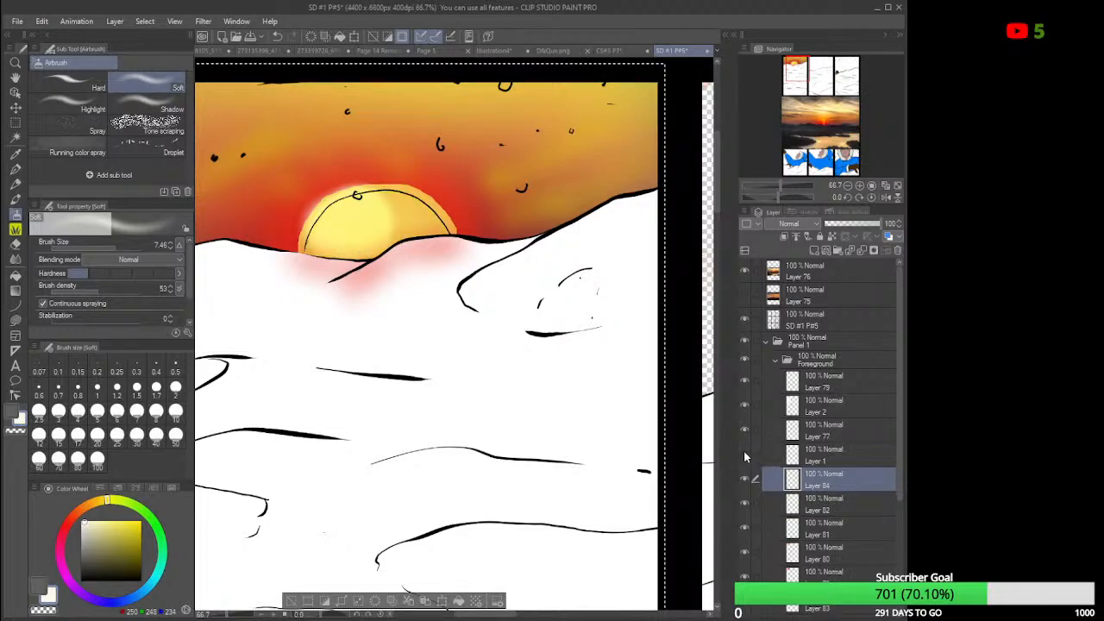
left_click(745, 460)
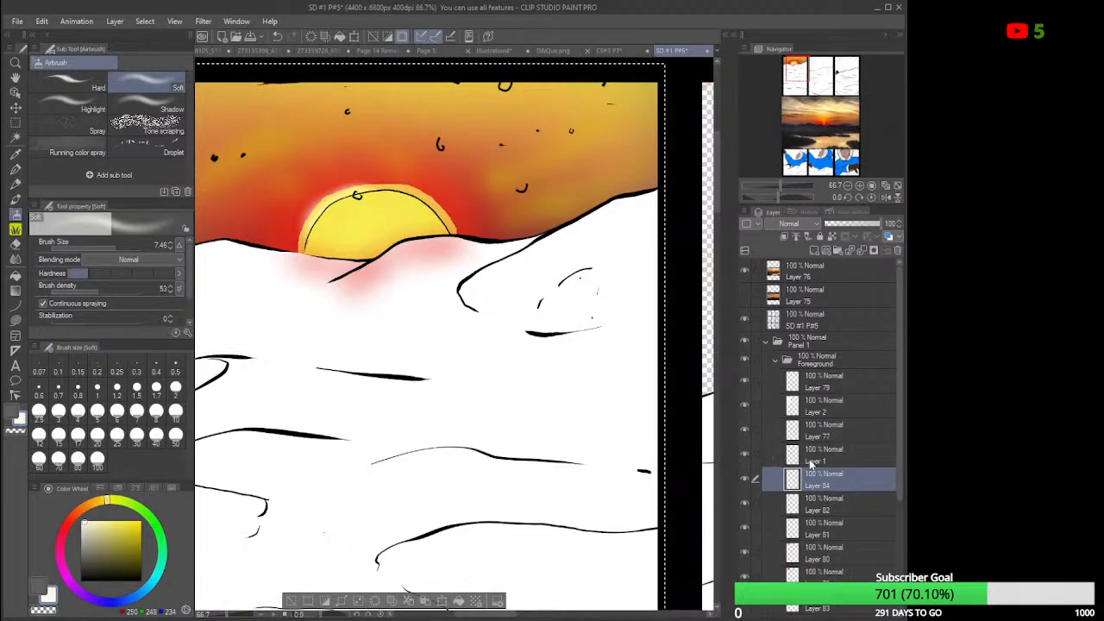
left_click(808, 459)
left_click(746, 456)
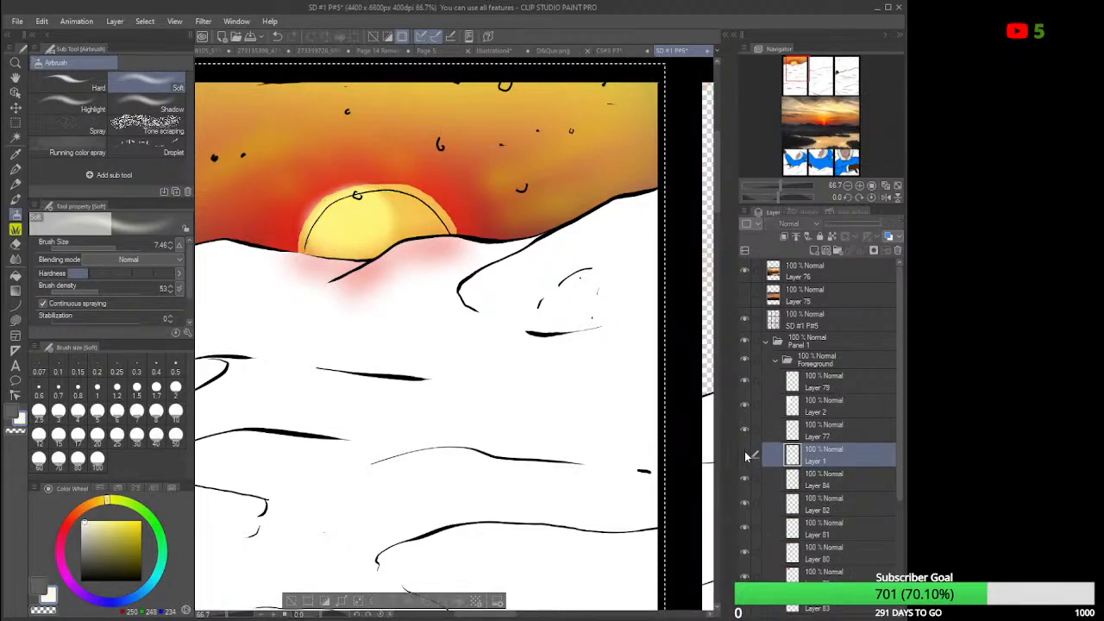
left_click(745, 458)
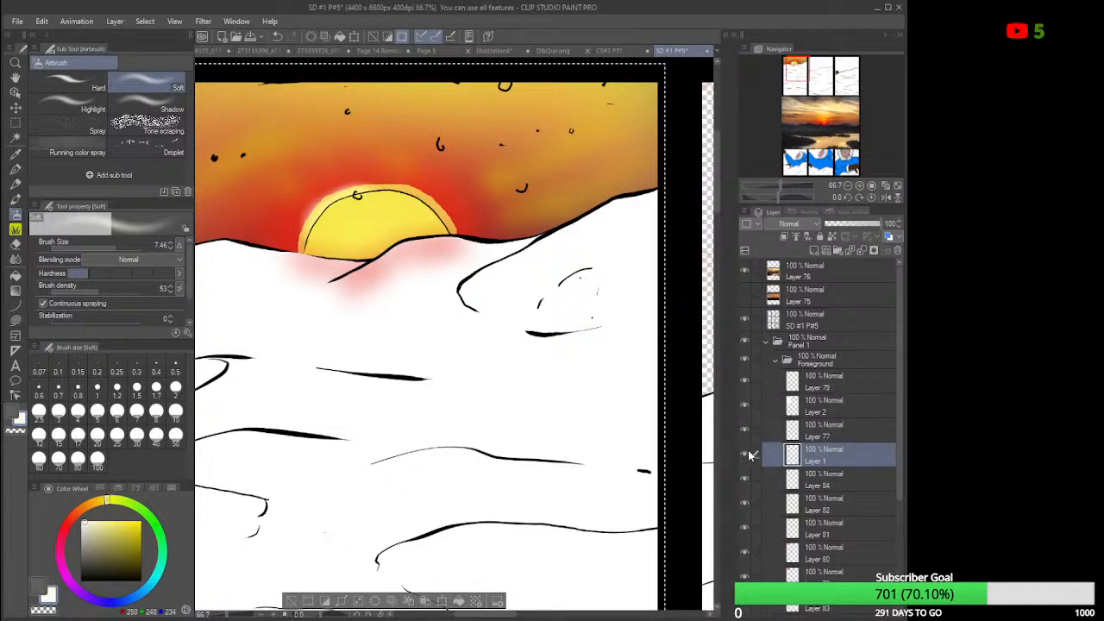
left_click(819, 481)
left_click_drag(820, 483, 825, 451)
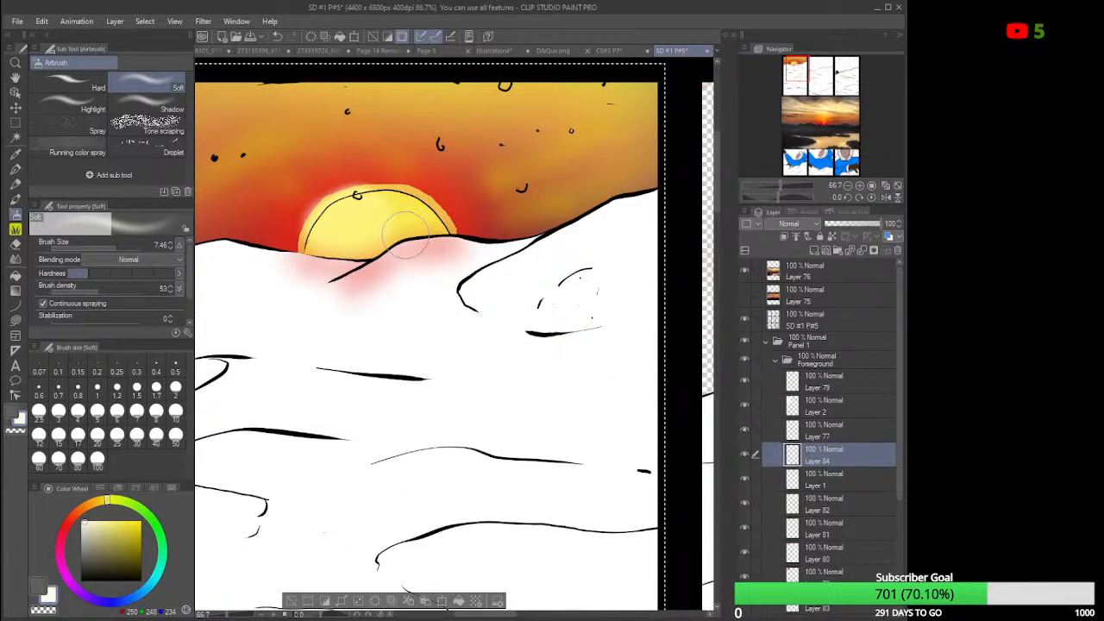
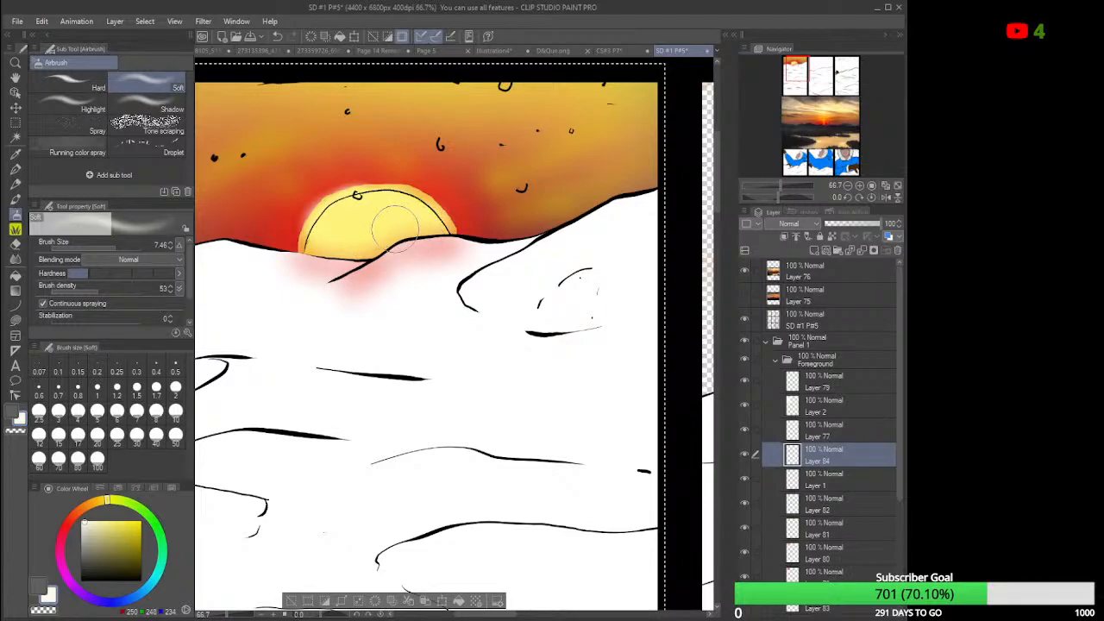
Spray a near-white glow around the sun's left and upper rim with the Shadow airbrush at brush size 7.46.
left_click(83, 522)
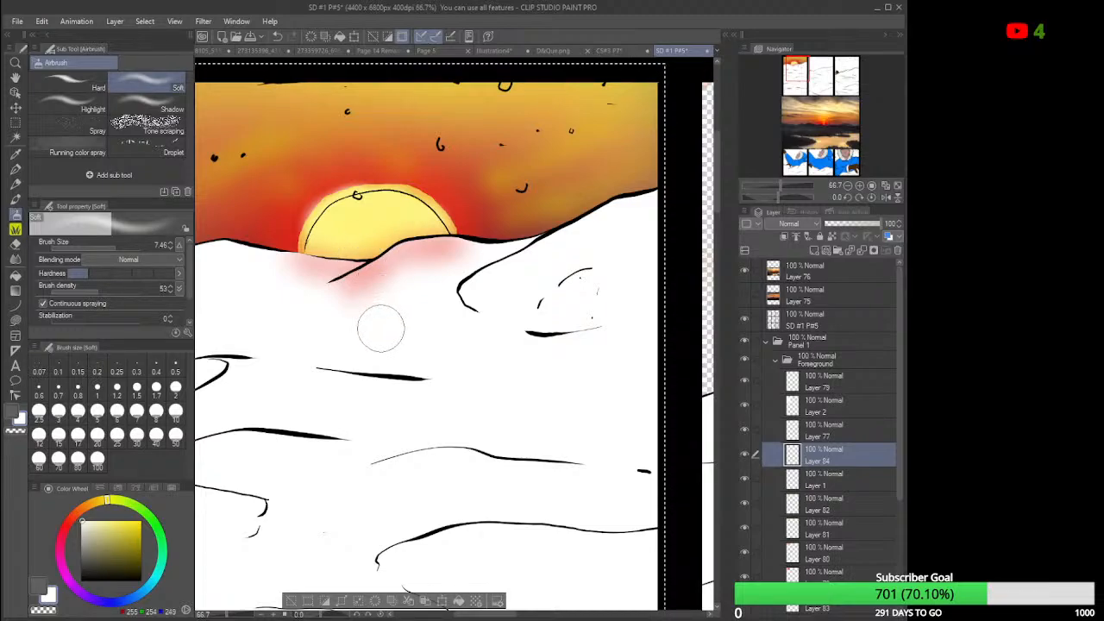
scroll(384, 317, "down", 3)
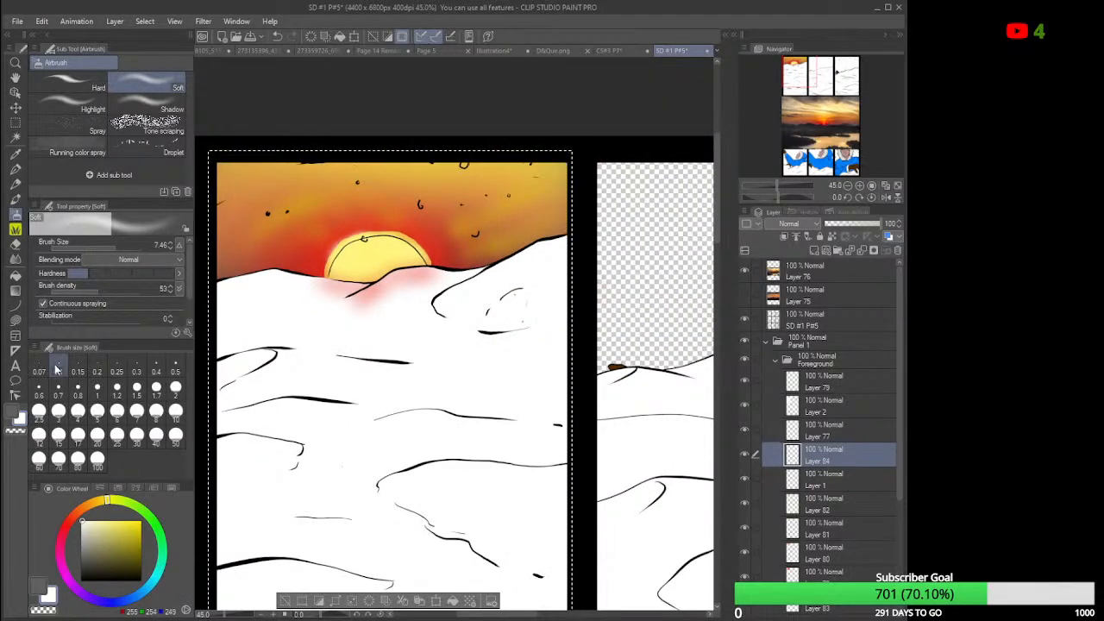
left_click(136, 115)
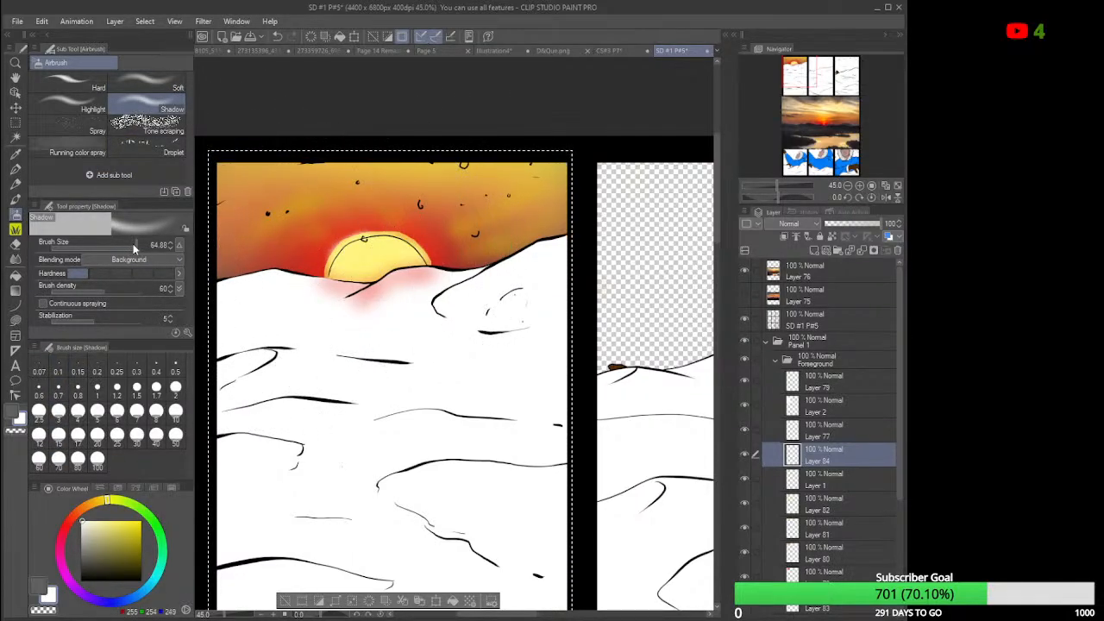
mouse_move(133, 243)
left_mouse_down()
mouse_move(113, 245)
mouse_move(124, 241)
left_mouse_up()
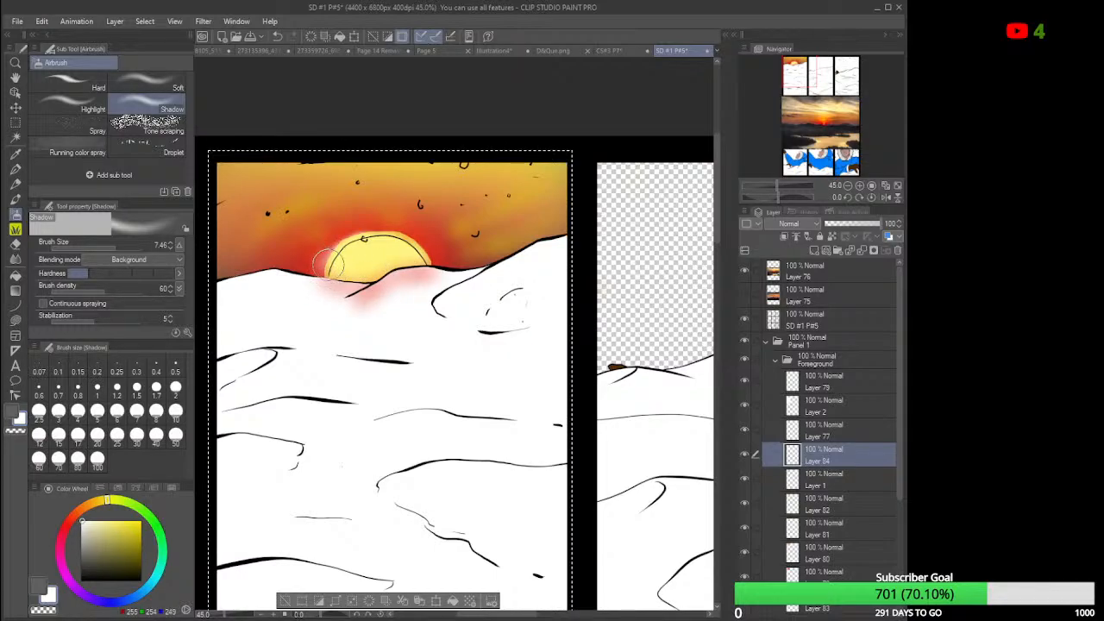
mouse_move(327, 263)
left_mouse_down()
mouse_move(382, 240)
mouse_move(328, 250)
mouse_move(372, 235)
mouse_move(326, 273)
mouse_move(380, 252)
mouse_move(360, 254)
mouse_move(376, 270)
mouse_move(382, 256)
mouse_move(362, 268)
mouse_move(346, 258)
mouse_move(335, 276)
mouse_move(353, 251)
mouse_move(379, 249)
left_mouse_up()
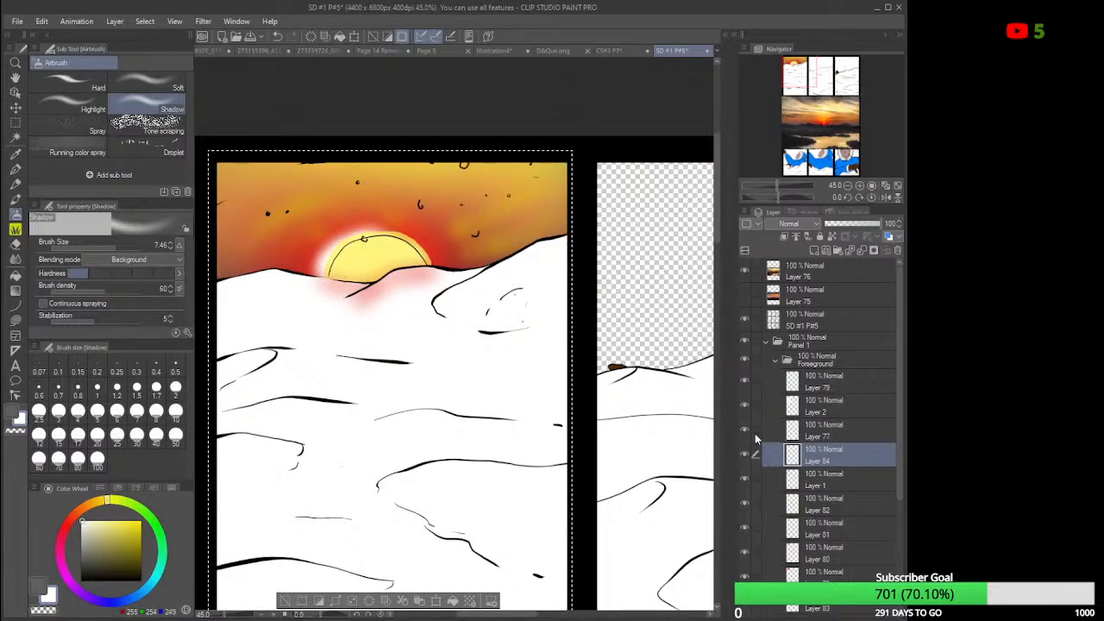
Move the highlight layer above Layer 77 and erase its white glow from the sun with the Kneaded eraser at brush size 3.34.
left_click_drag(811, 442, 809, 422)
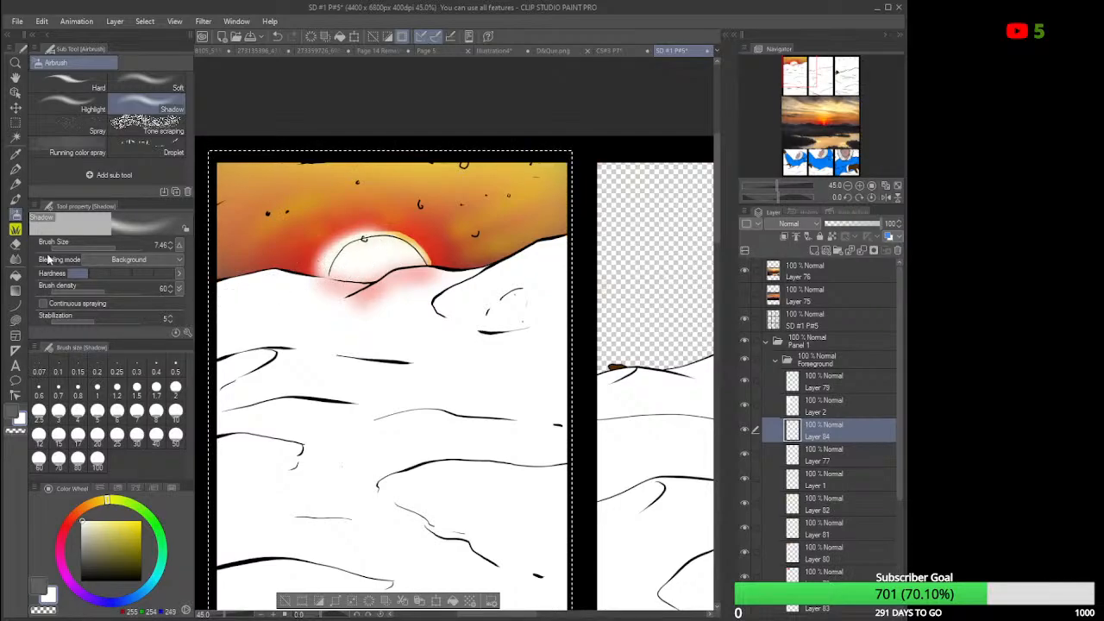
left_click(15, 245)
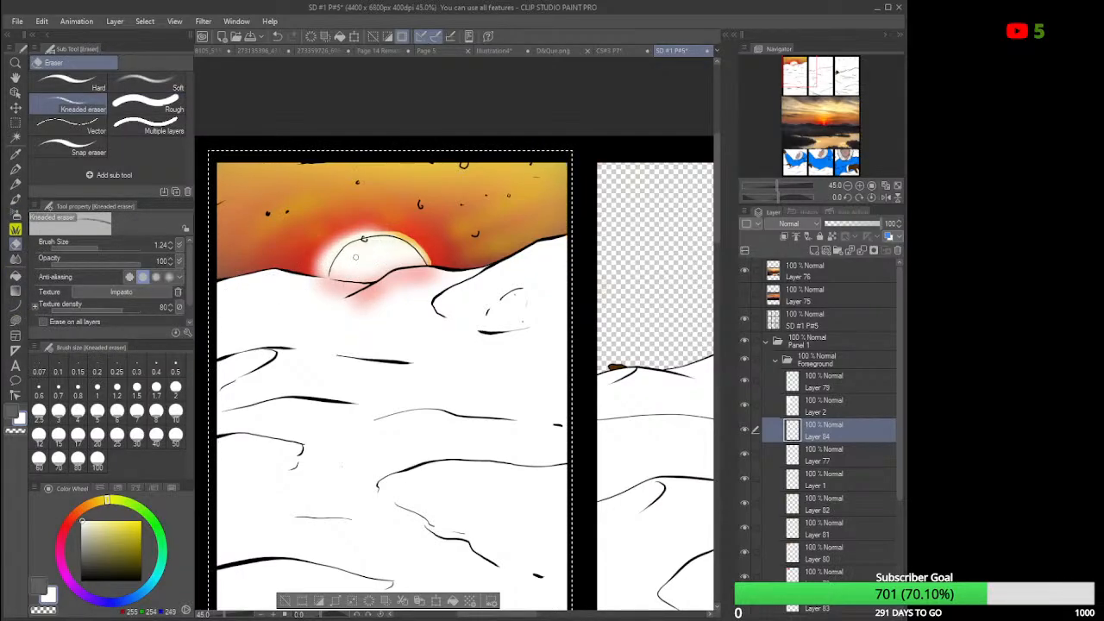
left_click_drag(95, 244, 111, 245)
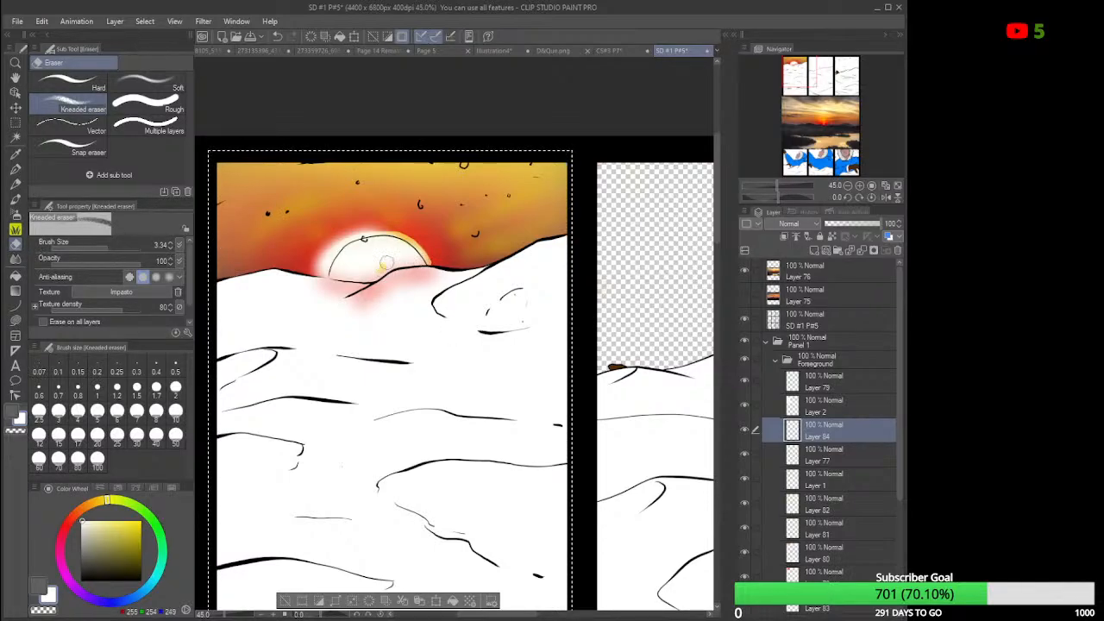
mouse_move(386, 262)
left_mouse_down()
mouse_move(365, 281)
mouse_move(379, 251)
mouse_move(343, 247)
mouse_move(316, 279)
mouse_move(333, 237)
mouse_move(304, 282)
mouse_move(322, 245)
mouse_move(363, 233)
mouse_move(378, 239)
mouse_move(337, 245)
mouse_move(398, 242)
mouse_move(422, 268)
mouse_move(357, 234)
left_mouse_up()
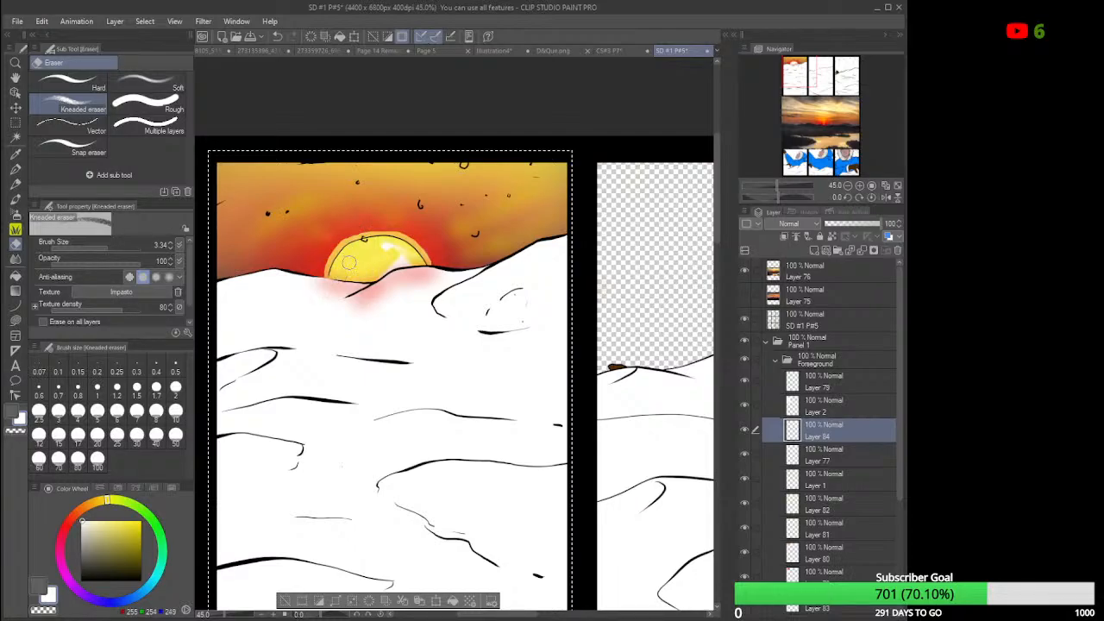
mouse_move(367, 278)
left_mouse_down()
mouse_move(393, 252)
mouse_move(404, 278)
left_mouse_up()
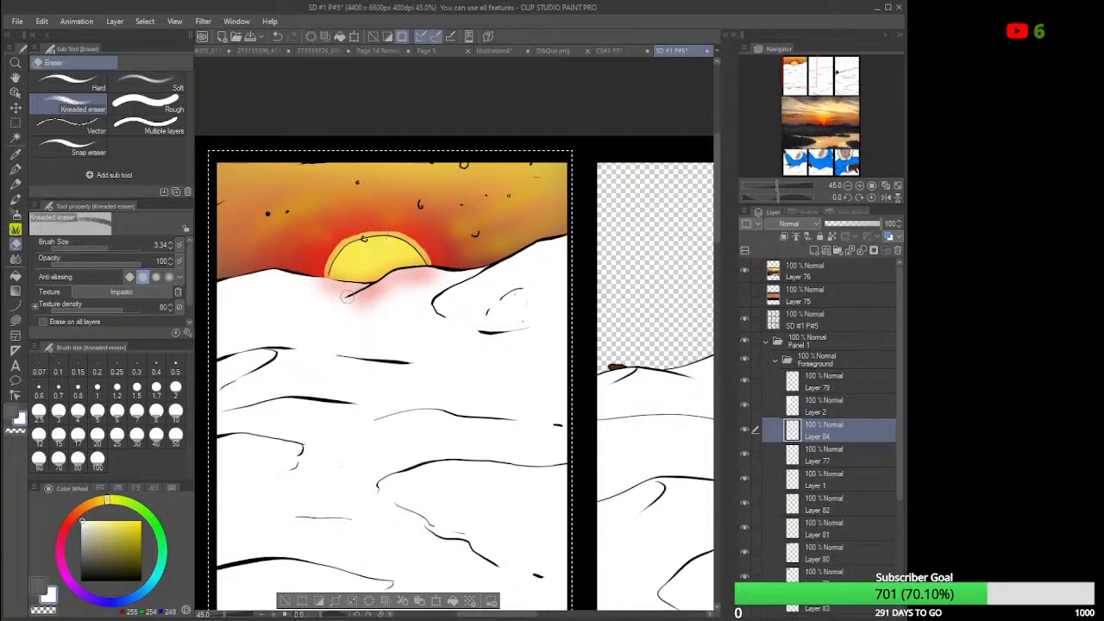
Set the painting colour to a pale yellow, RGB 255, 251, 202.
left_click(86, 517)
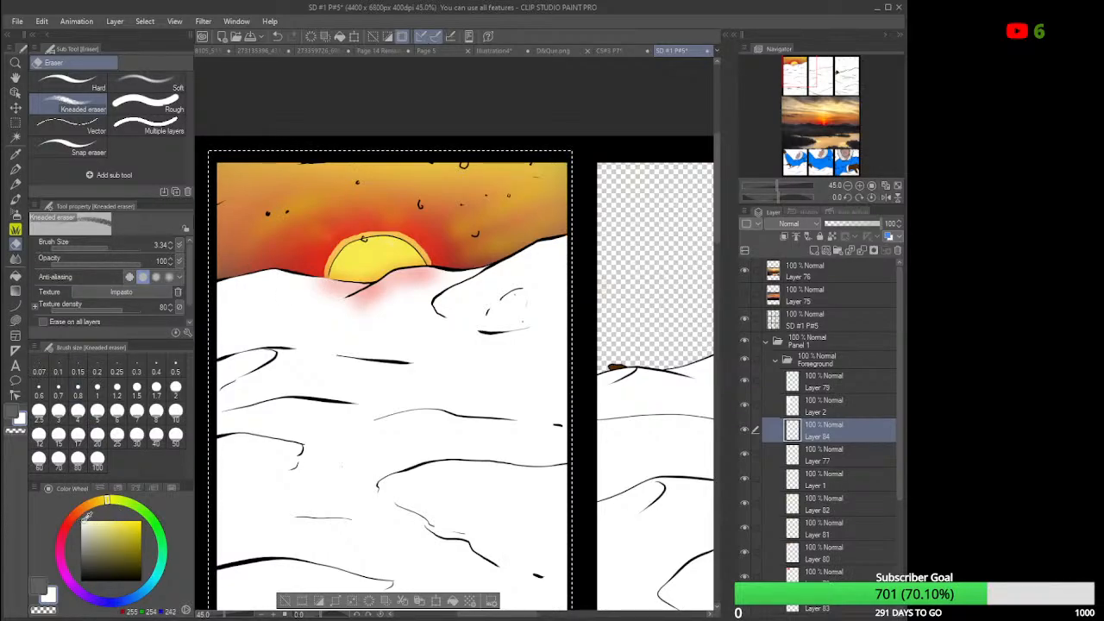
left_click(93, 520)
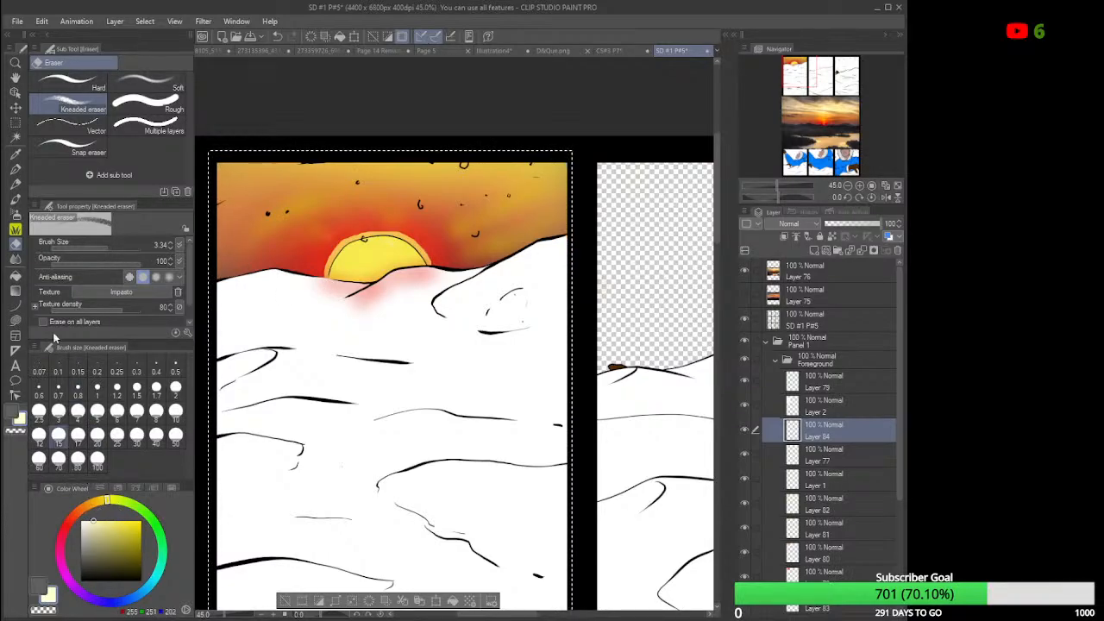
Try painting a pale yellow core at the sun's base with the Real G-Pen at brush size 9.55, and undo it.
left_click(14, 171)
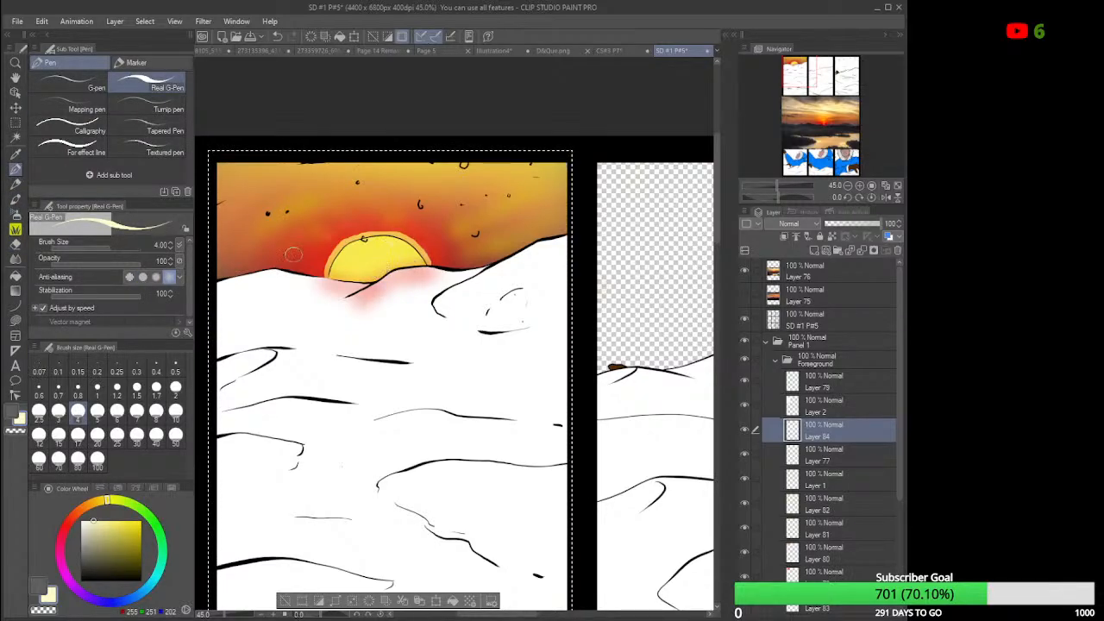
left_click(112, 247)
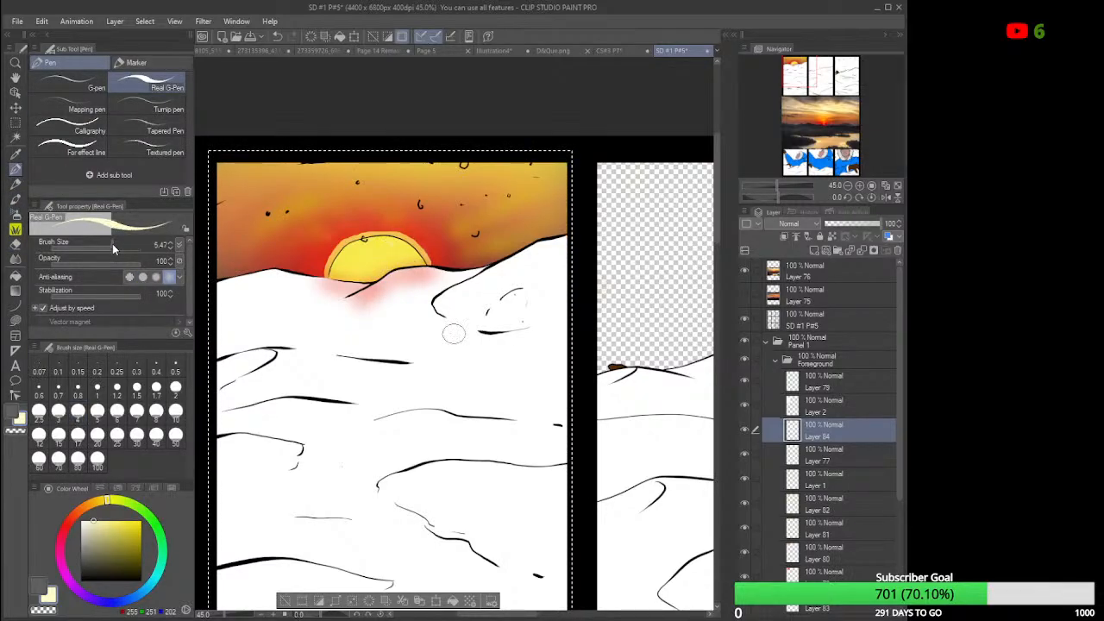
left_click_drag(112, 247, 116, 247)
mouse_move(405, 272)
left_mouse_down()
mouse_move(345, 274)
mouse_move(405, 264)
mouse_move(395, 263)
mouse_move(390, 287)
mouse_move(392, 256)
mouse_move(410, 274)
mouse_move(377, 273)
left_mouse_up()
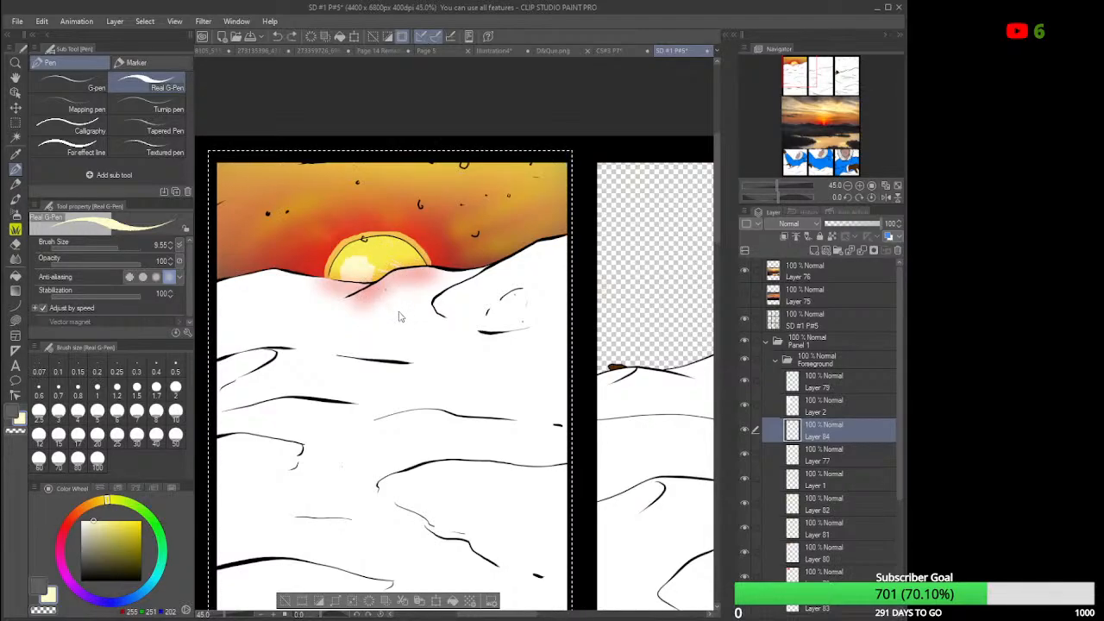
key("ctrl+z")
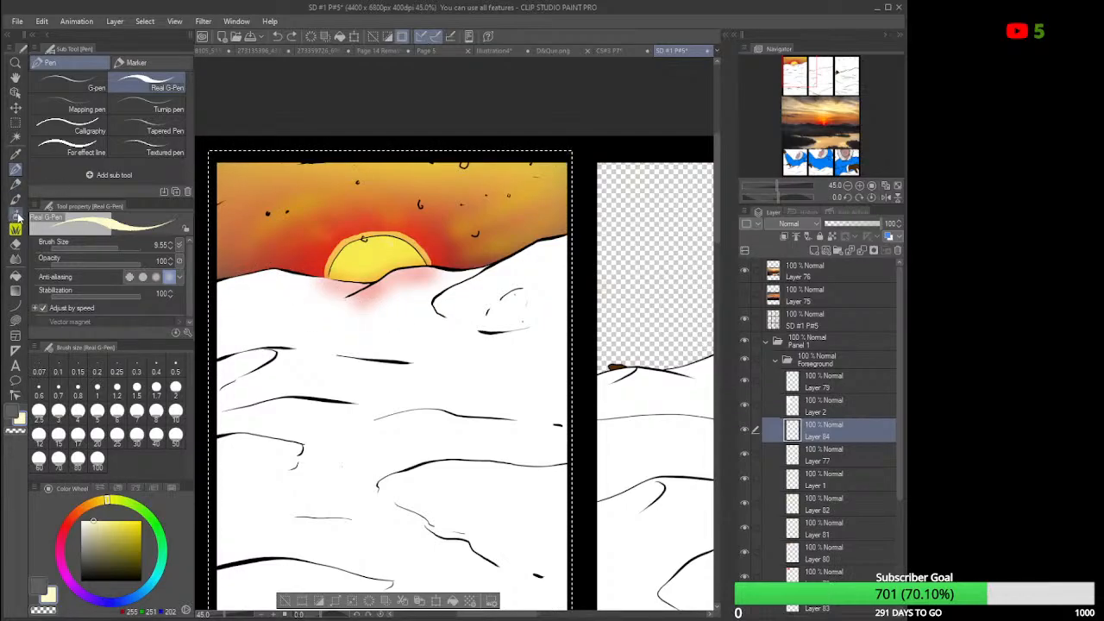
Spray a soft pale yellow glow over the whole sun and its rim with the Soft airbrush, enlarging the brush size to 13.
left_click(14, 214)
left_click(174, 88)
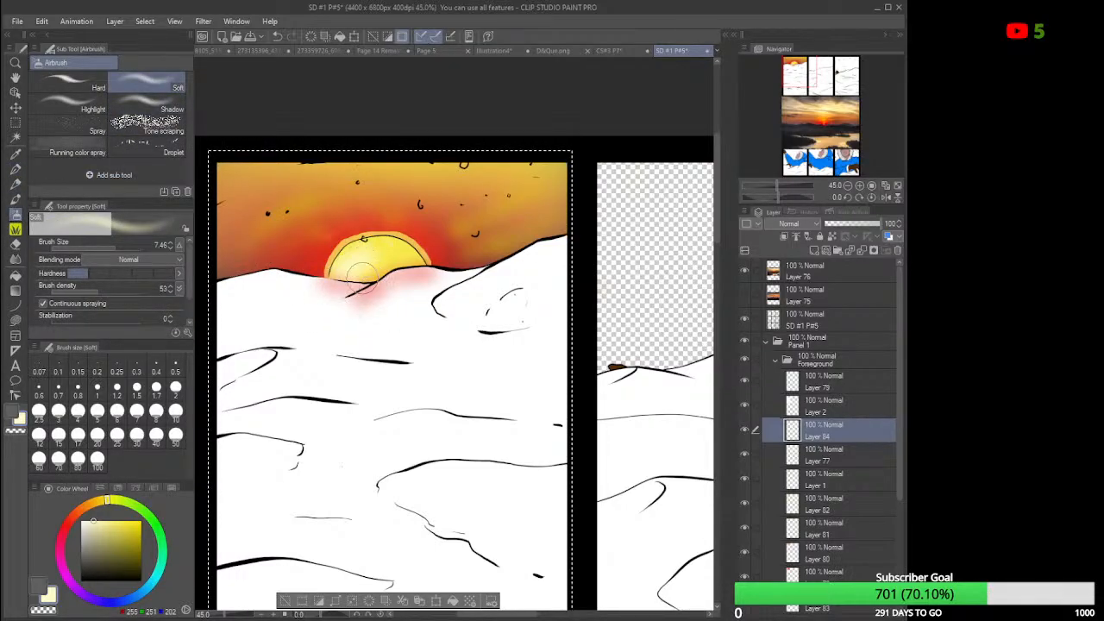
left_click(118, 250)
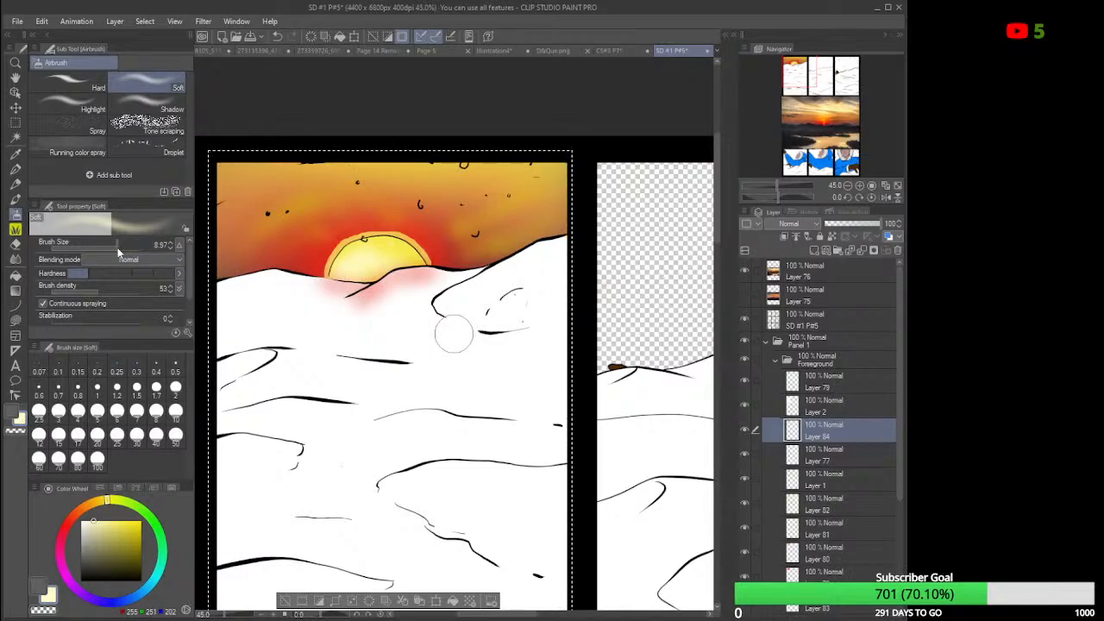
left_click_drag(118, 250, 121, 247)
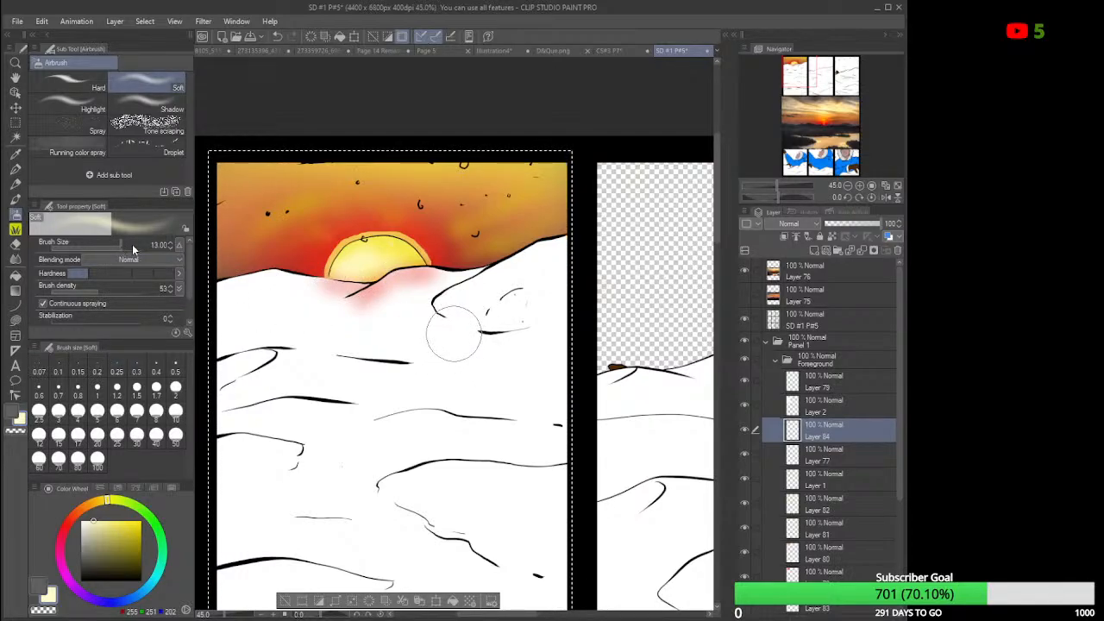
mouse_move(376, 271)
left_mouse_down()
mouse_move(351, 295)
mouse_move(374, 302)
mouse_move(361, 288)
mouse_move(383, 263)
mouse_move(352, 295)
mouse_move(348, 280)
mouse_move(376, 257)
mouse_move(352, 281)
mouse_move(350, 267)
mouse_move(369, 253)
mouse_move(347, 278)
mouse_move(358, 254)
mouse_move(372, 254)
mouse_move(353, 262)
mouse_move(391, 271)
left_mouse_up()
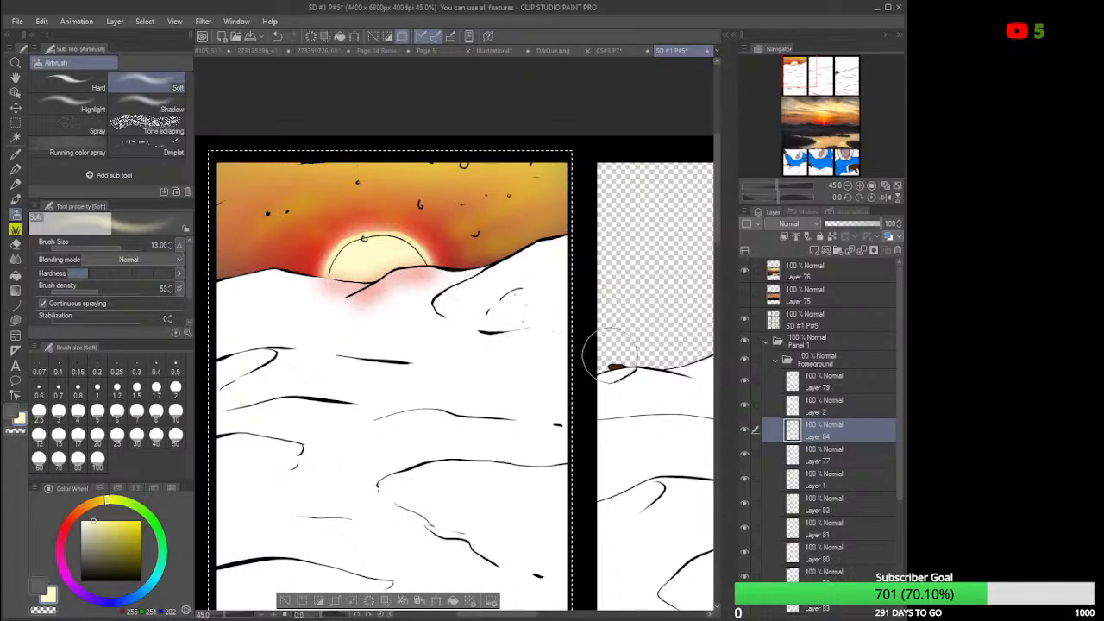
Spray a wide pale yellow glow around the sun on Layer 79 with the Soft airbrush at size 21.32, and set the layer's opacity to 81%.
left_click(818, 387)
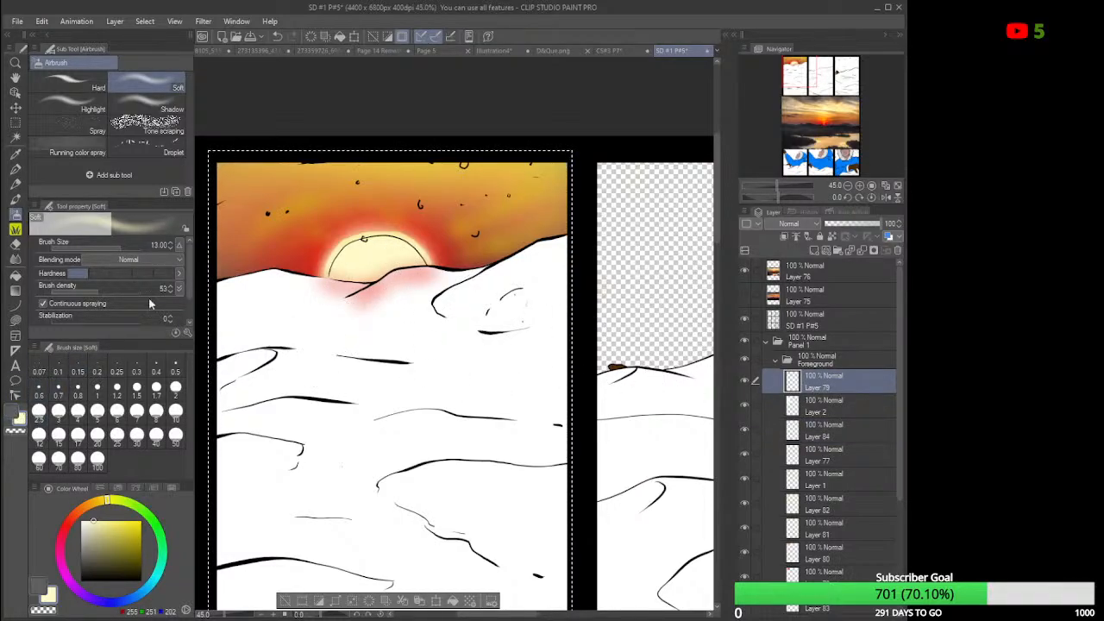
left_click_drag(128, 247, 107, 248)
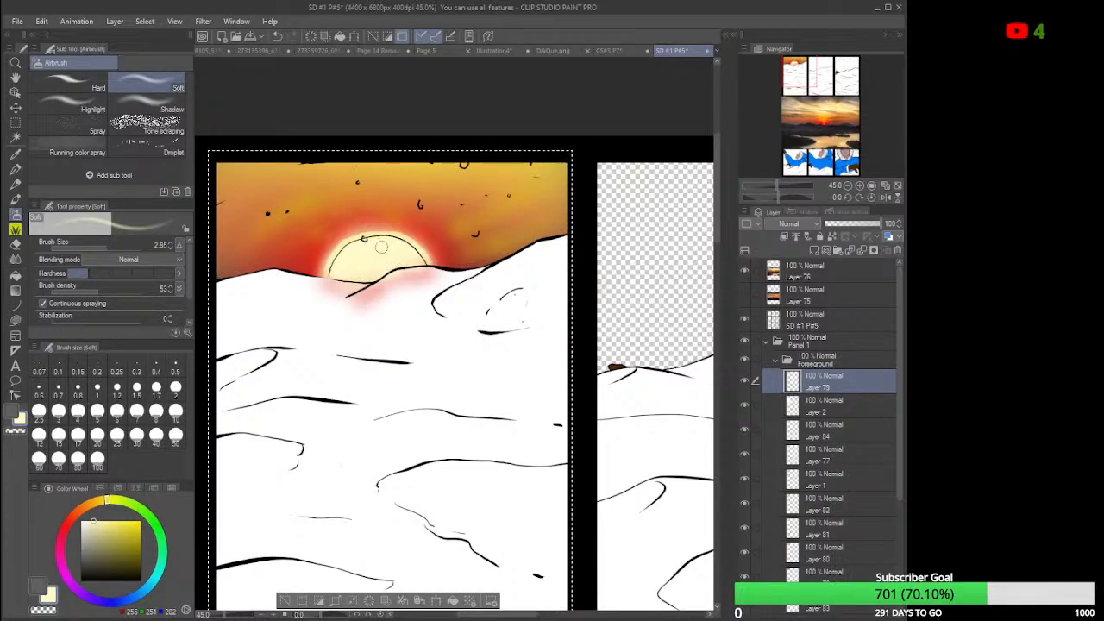
scroll(364, 238, "down", 4)
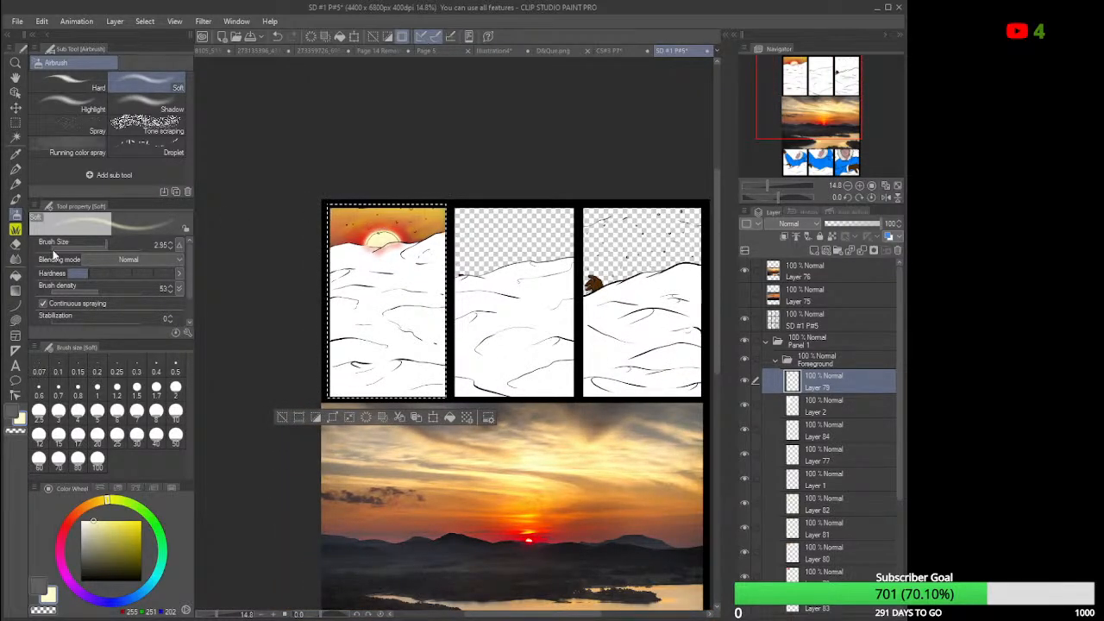
left_click_drag(107, 245, 130, 257)
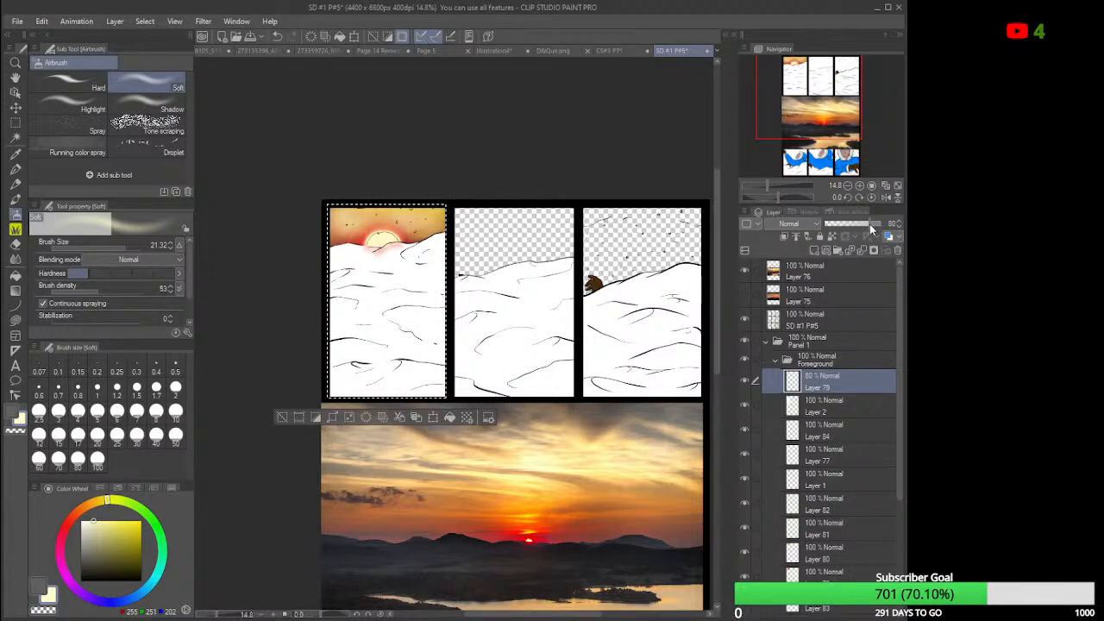
left_click(870, 224)
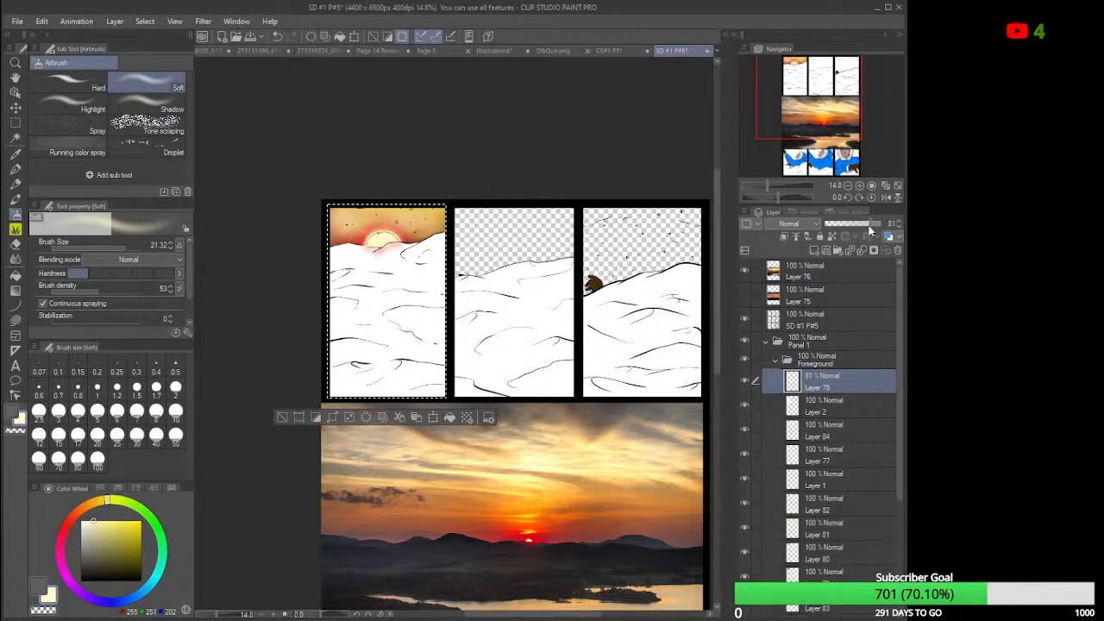
scroll(664, 302, "down", 1)
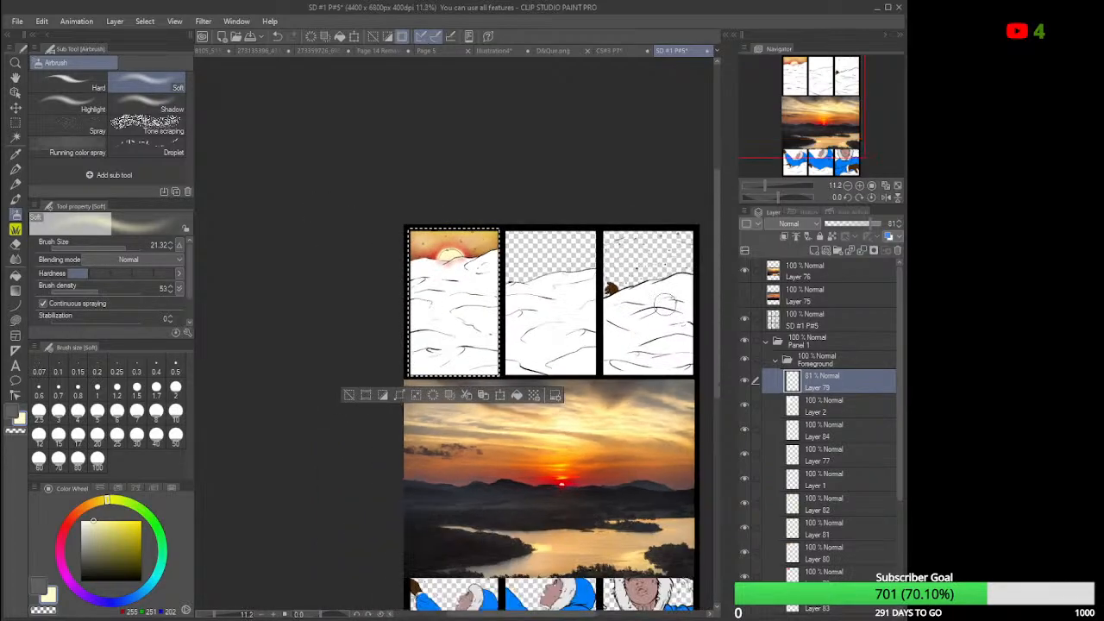
Restore the first panel's snow selection, add a new layer above Layer 79 and set the painting colour to black.
left_click(832, 412)
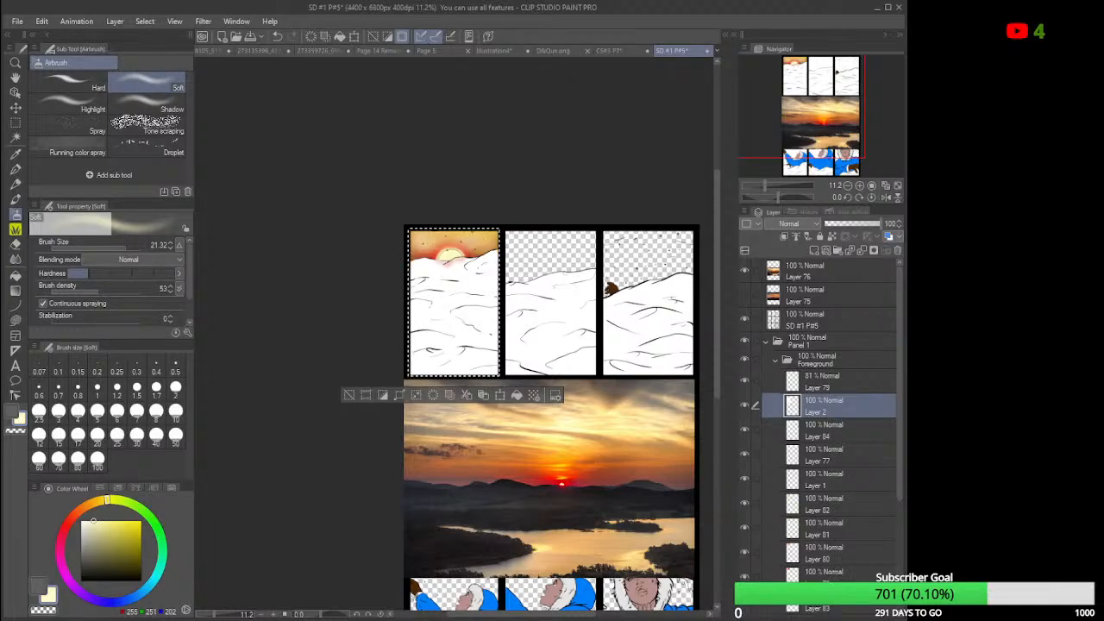
key("ctrl+z")
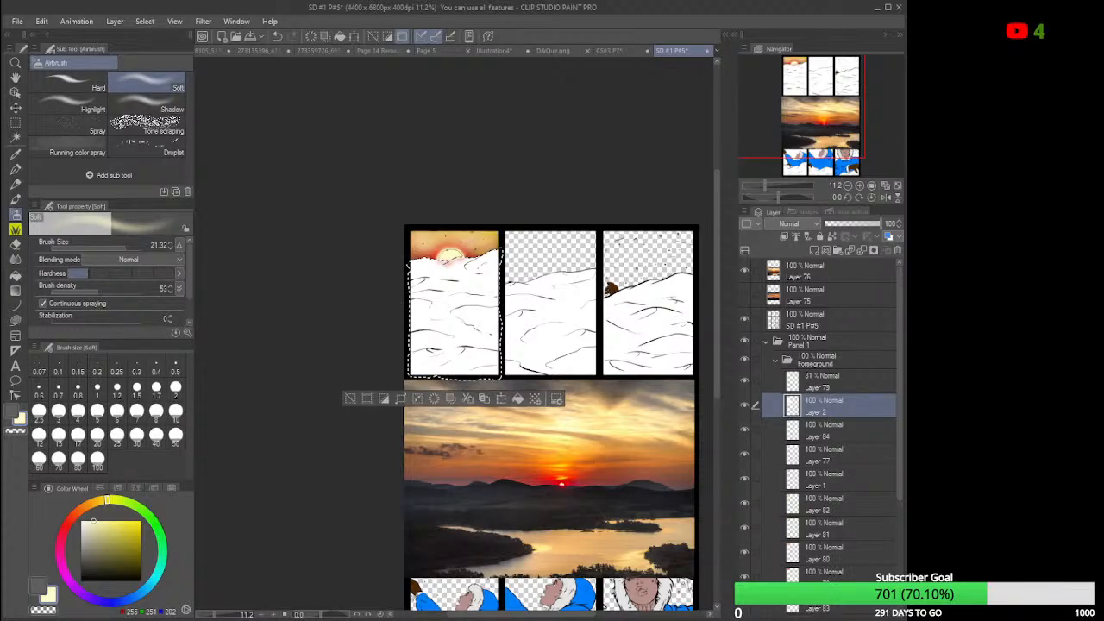
left_click(819, 377)
left_click(813, 251)
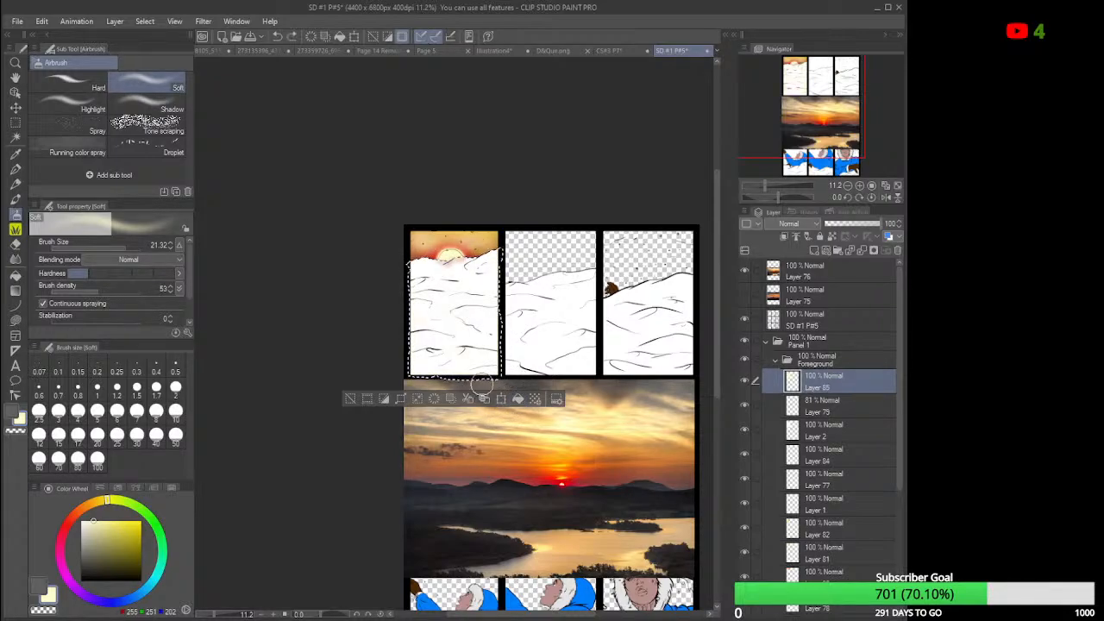
left_click(141, 579)
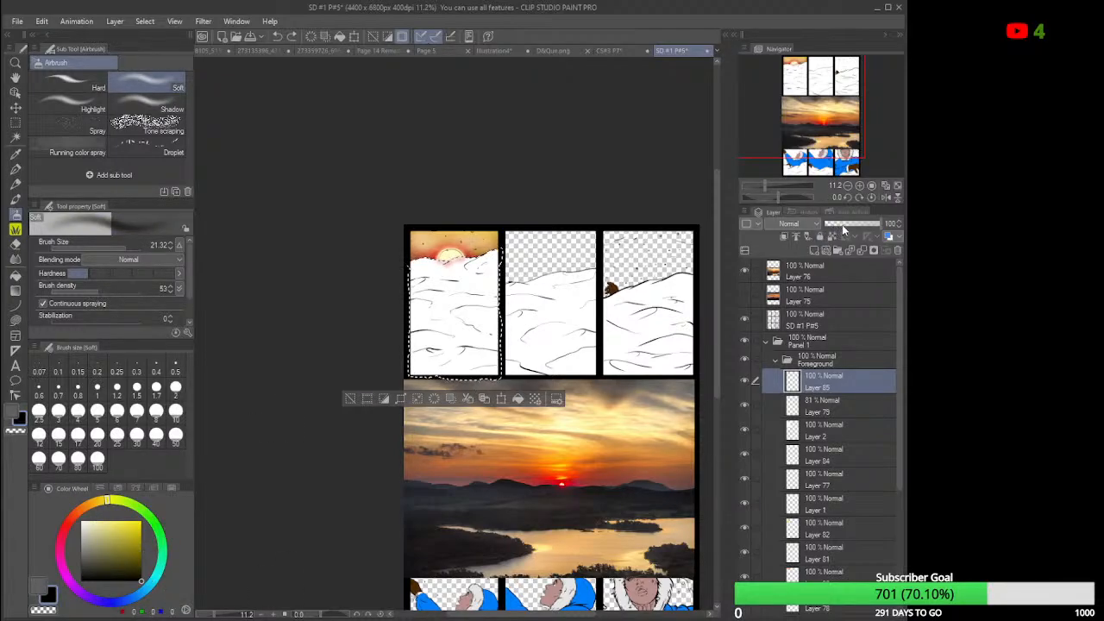
Try shading the selected snow area with a black fill at 29% layer opacity, and undo it.
left_click(518, 398)
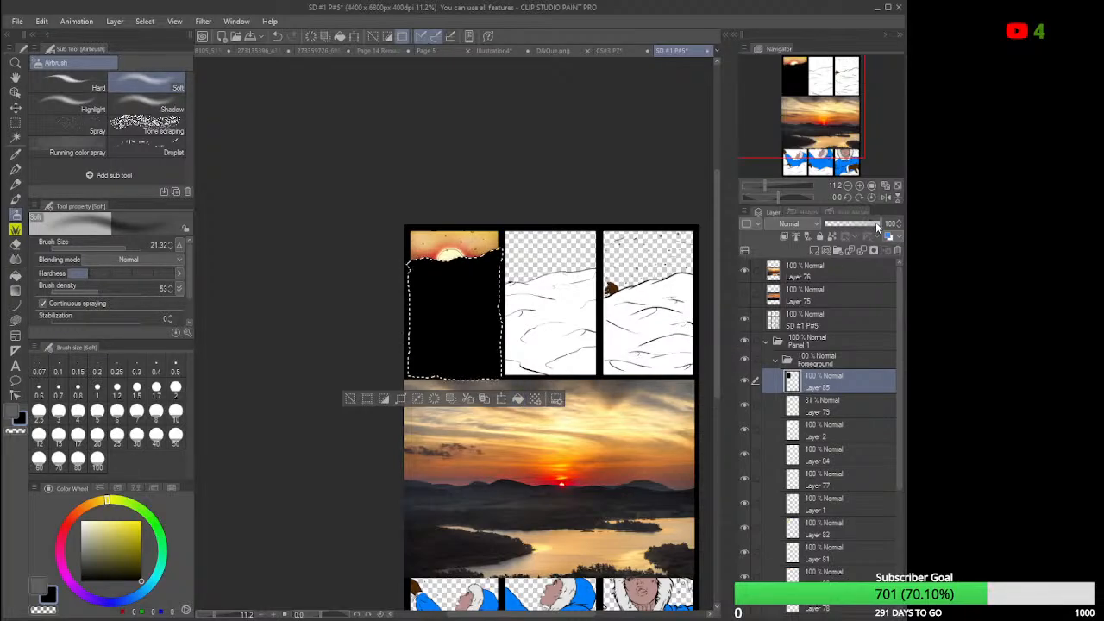
left_click_drag(878, 223, 841, 226)
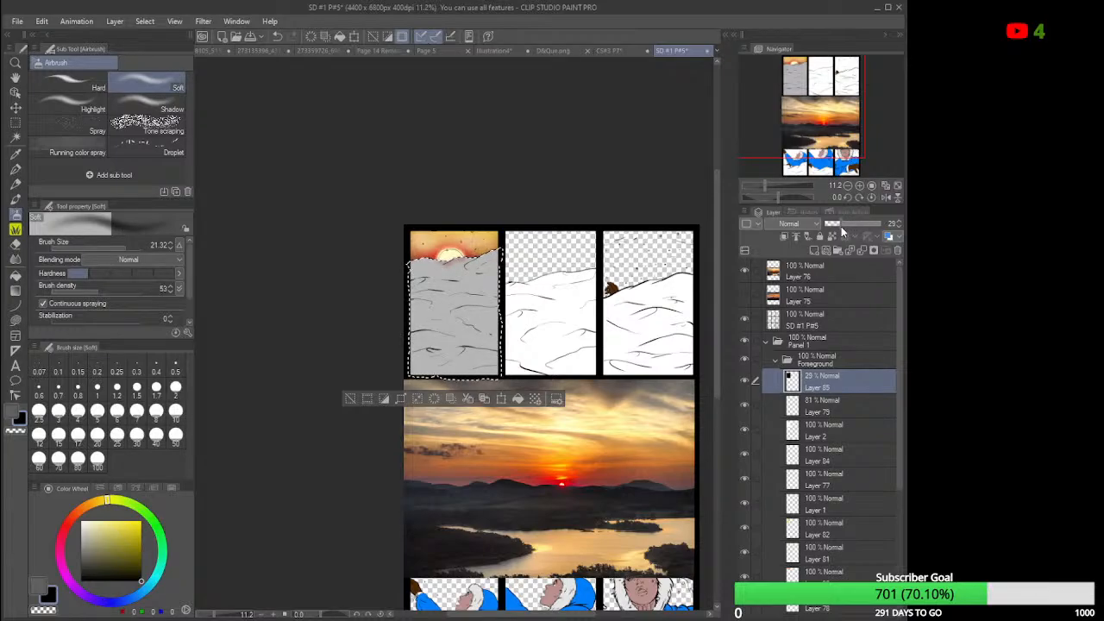
key("ctrl+z")
key("ctrl+z")
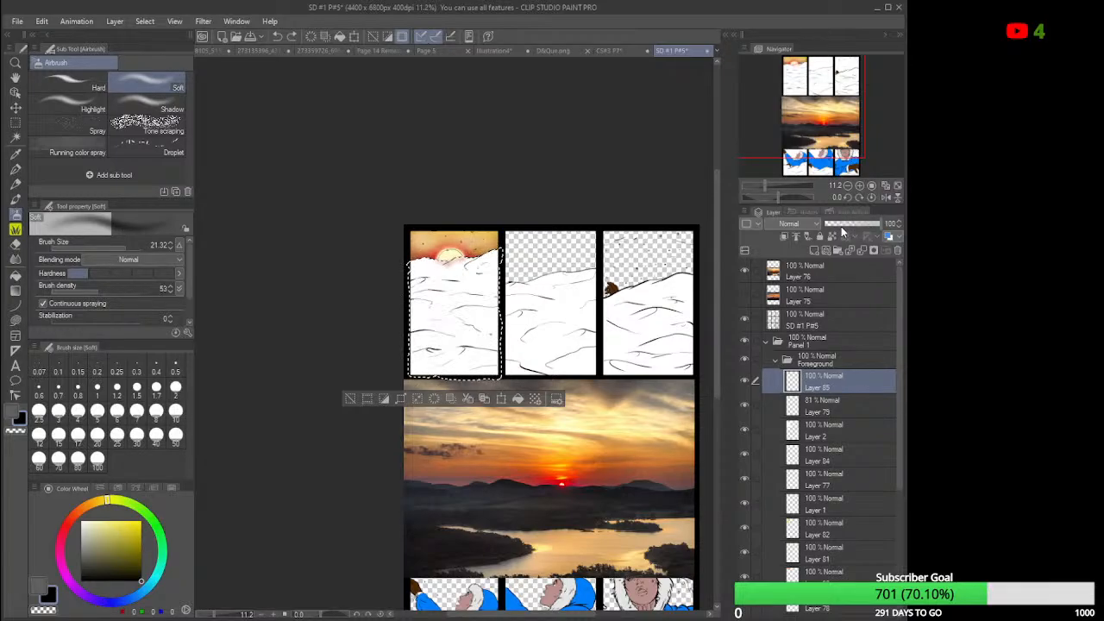
Select the whole first panel with a rectangle, fill it with black on Layer 85 and set the layer's opacity to 61%.
left_click(15, 123)
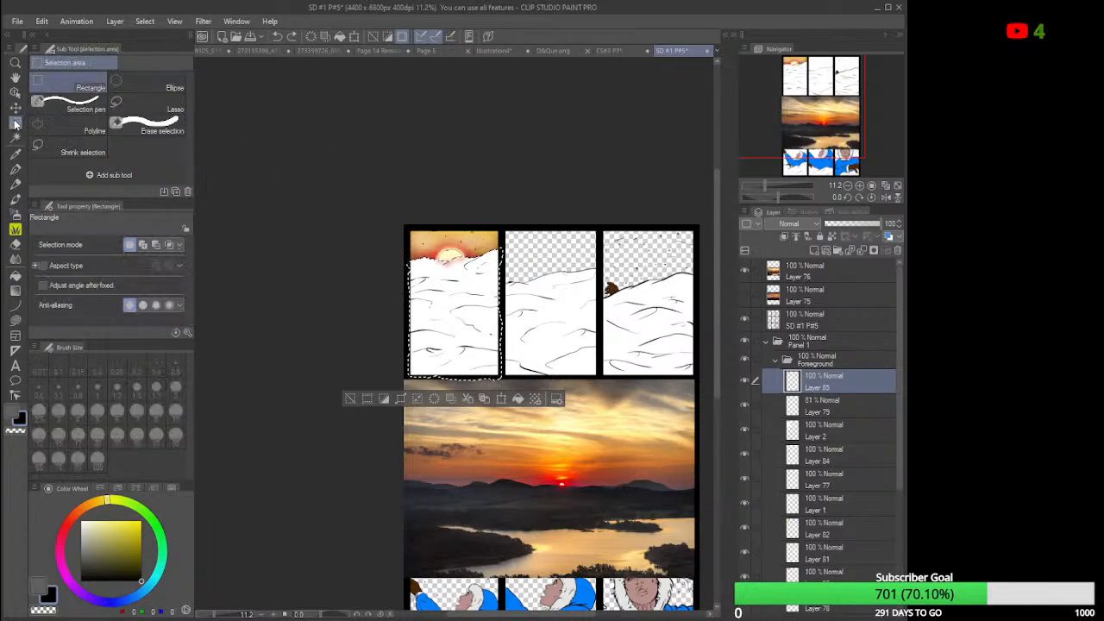
left_click(407, 228)
left_click_drag(486, 332, 501, 378)
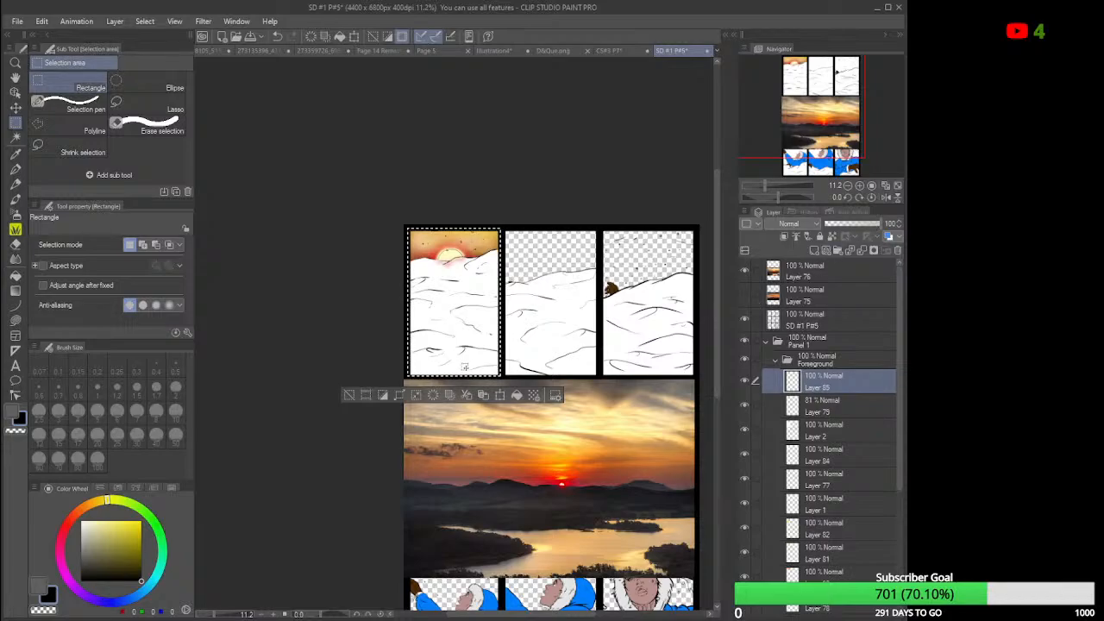
left_click(516, 395)
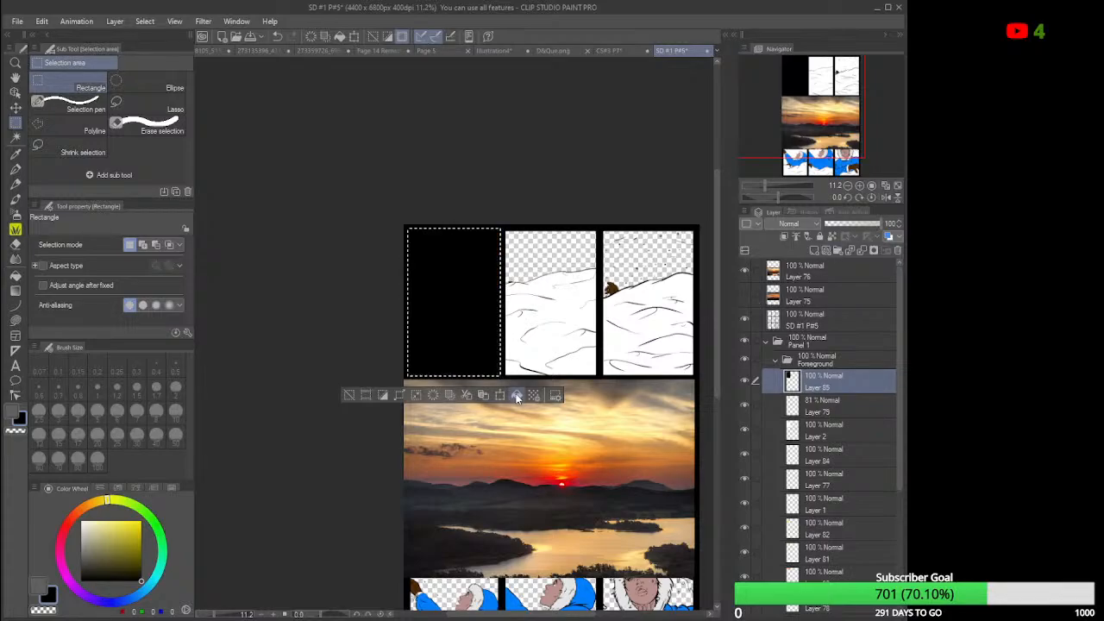
left_click(879, 221)
left_click_drag(879, 221, 859, 221)
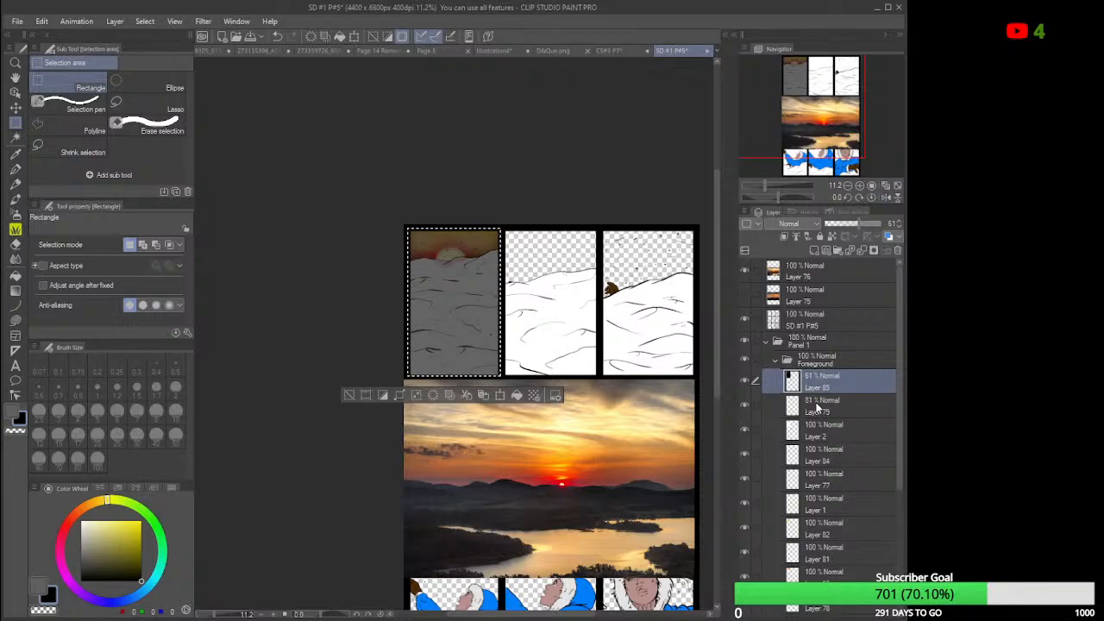
left_click(819, 458)
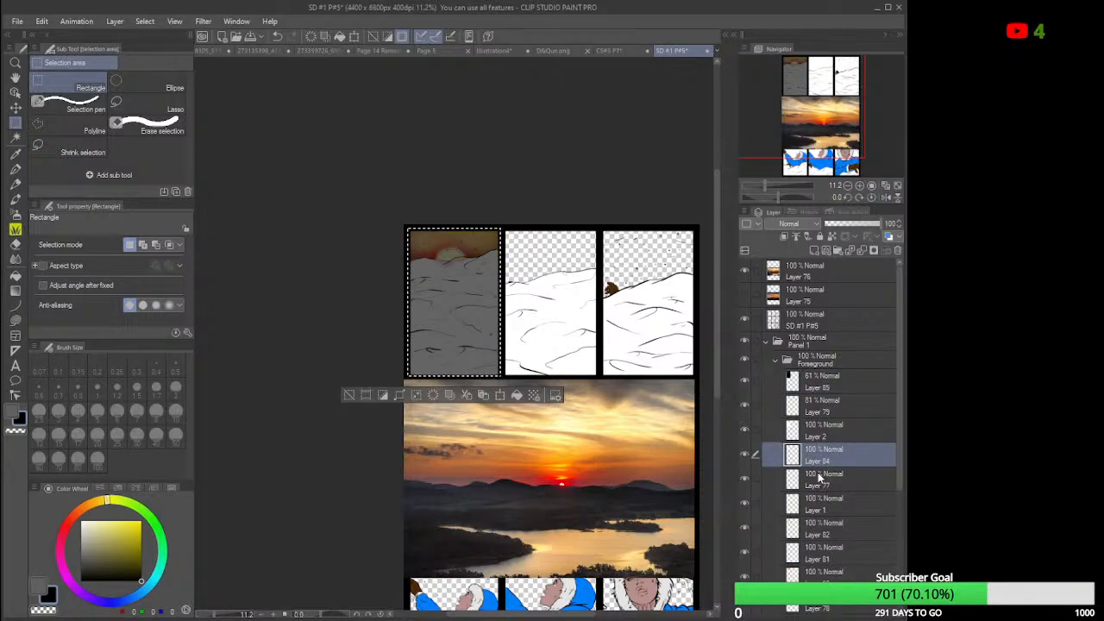
left_click(816, 480, "ctrl")
left_click(817, 505, "ctrl")
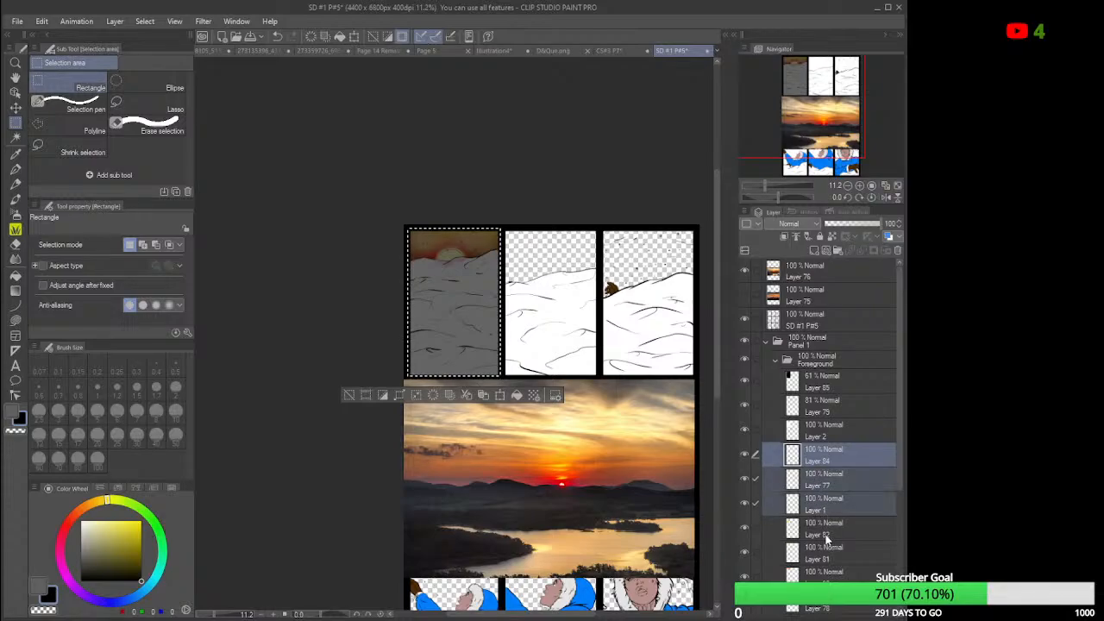
left_click(826, 540, "ctrl")
left_click(824, 561, "ctrl")
left_click(821, 578, "ctrl")
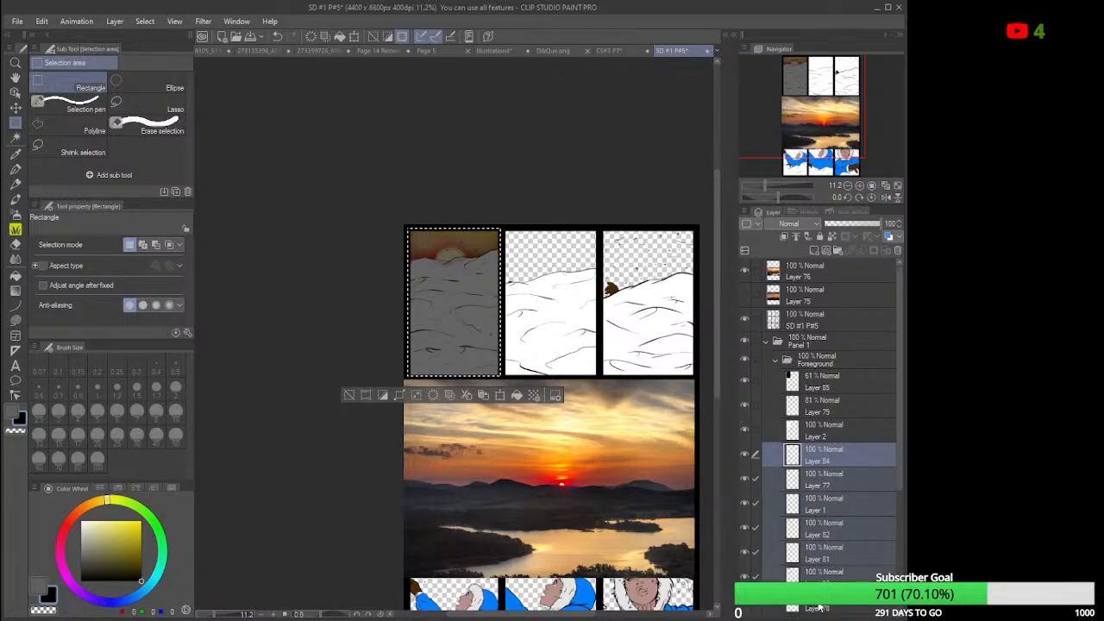
left_click(820, 608, "ctrl")
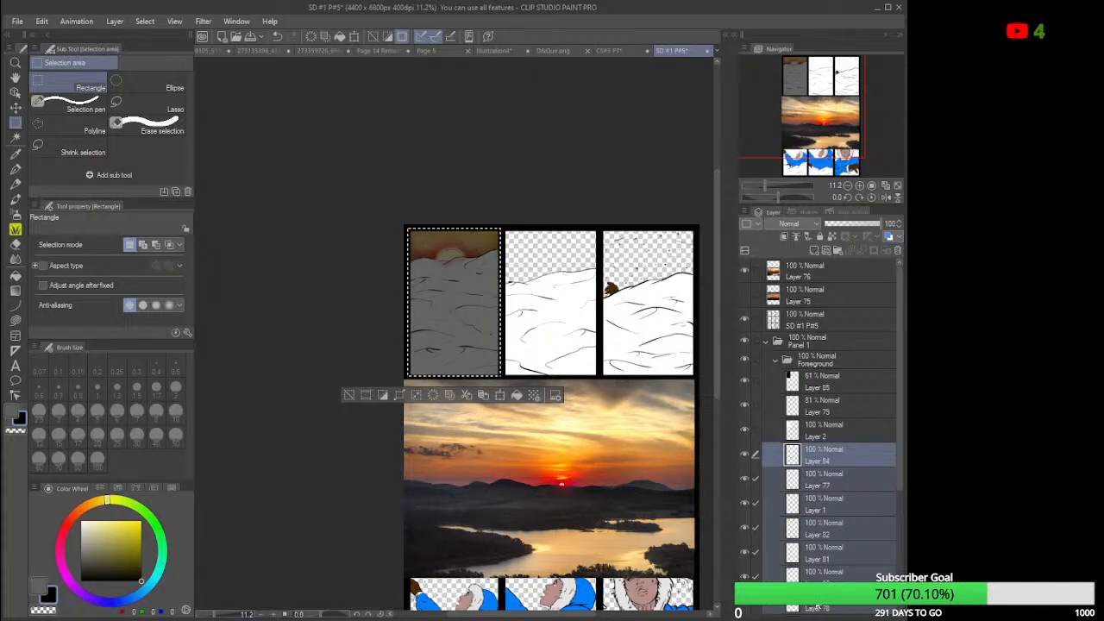
left_click(811, 578)
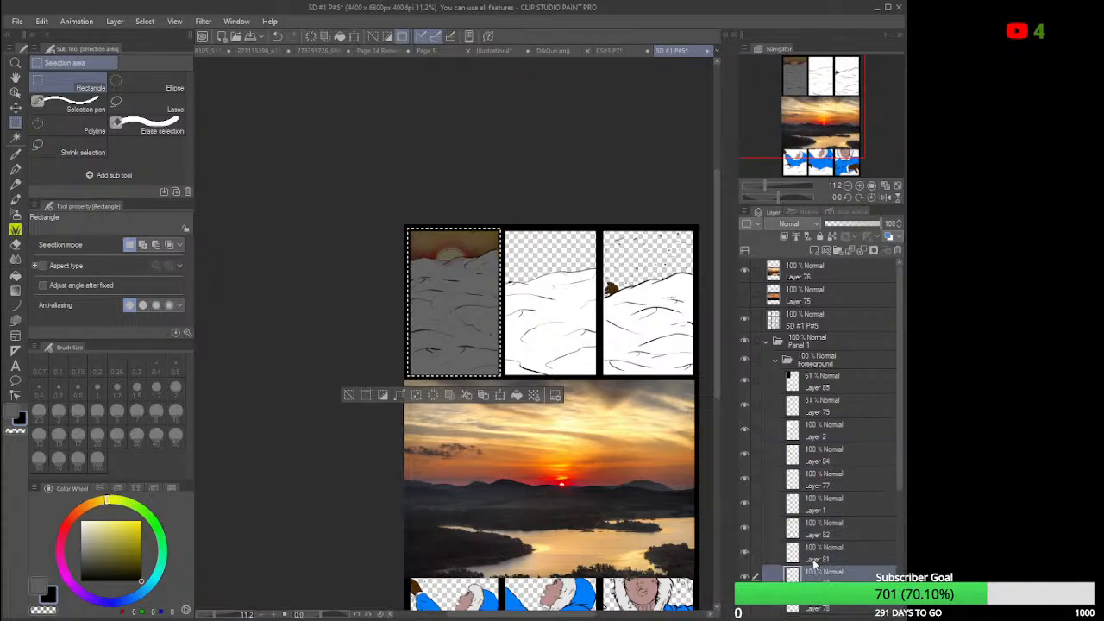
Select Layers 79, 84, 77, 1 and 82 together and move them above the dark shading layer, Layer 85.
left_click(815, 412)
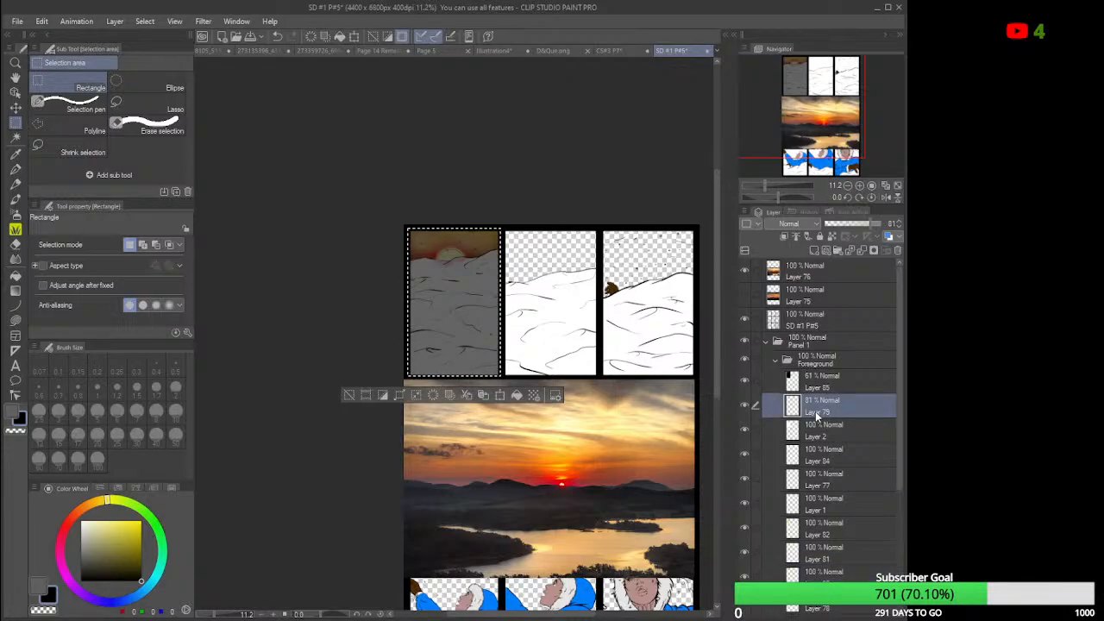
left_click(815, 463, "ctrl")
left_click(816, 481, "ctrl")
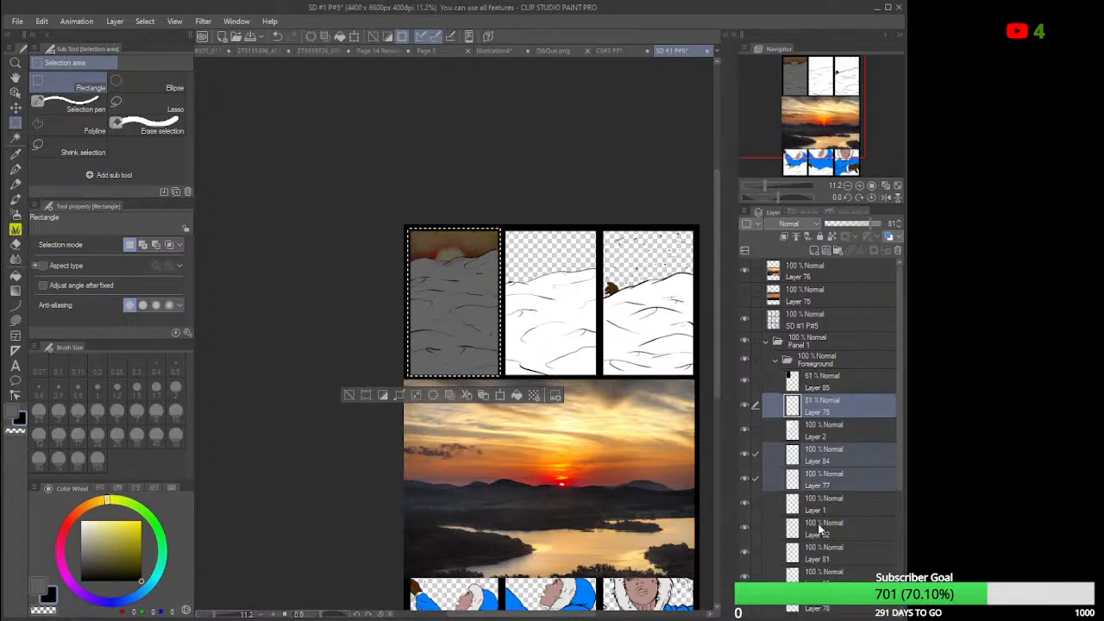
left_click(820, 510, "ctrl")
left_click(824, 534, "ctrl")
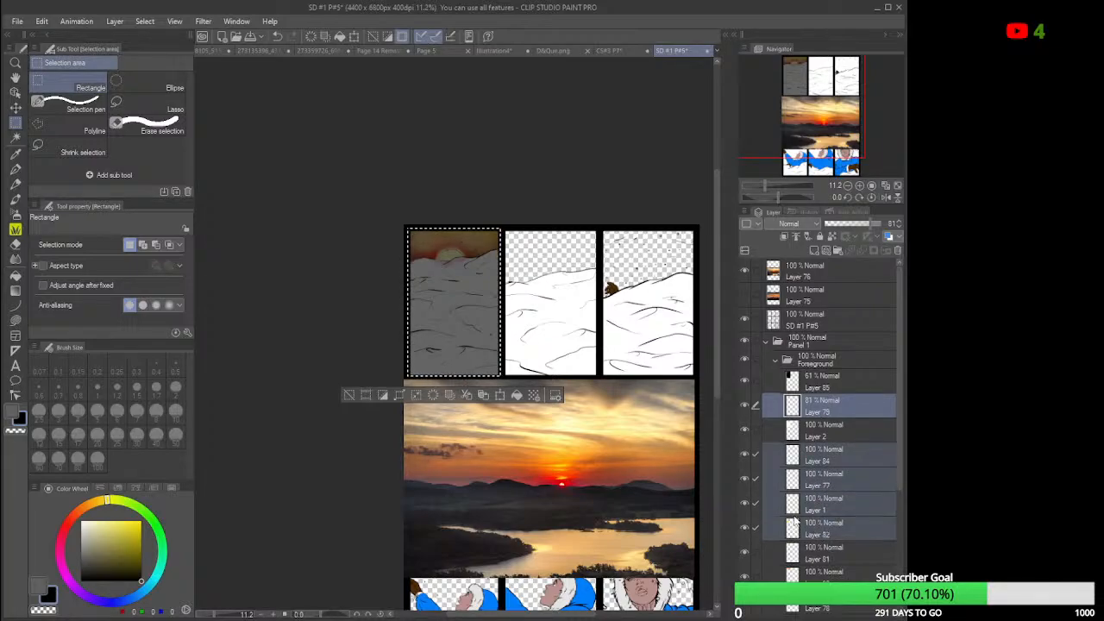
left_click_drag(832, 406, 827, 373)
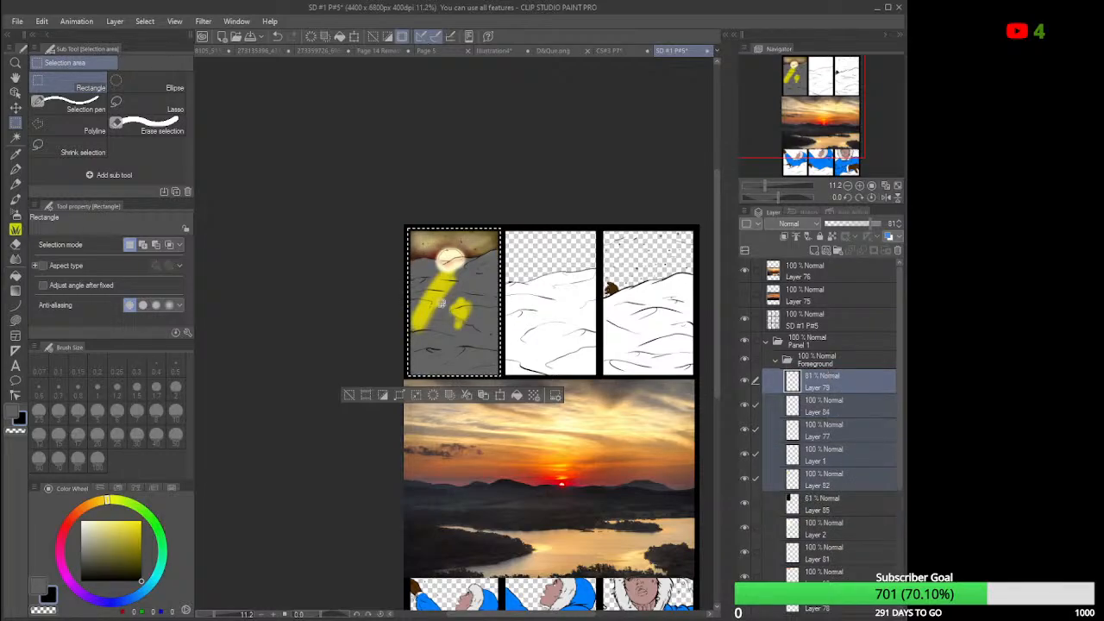
Erase the yellow light streaks over the snow from Layer 82 with the Kneaded eraser at brush size 9.55.
scroll(441, 304, "up", 2)
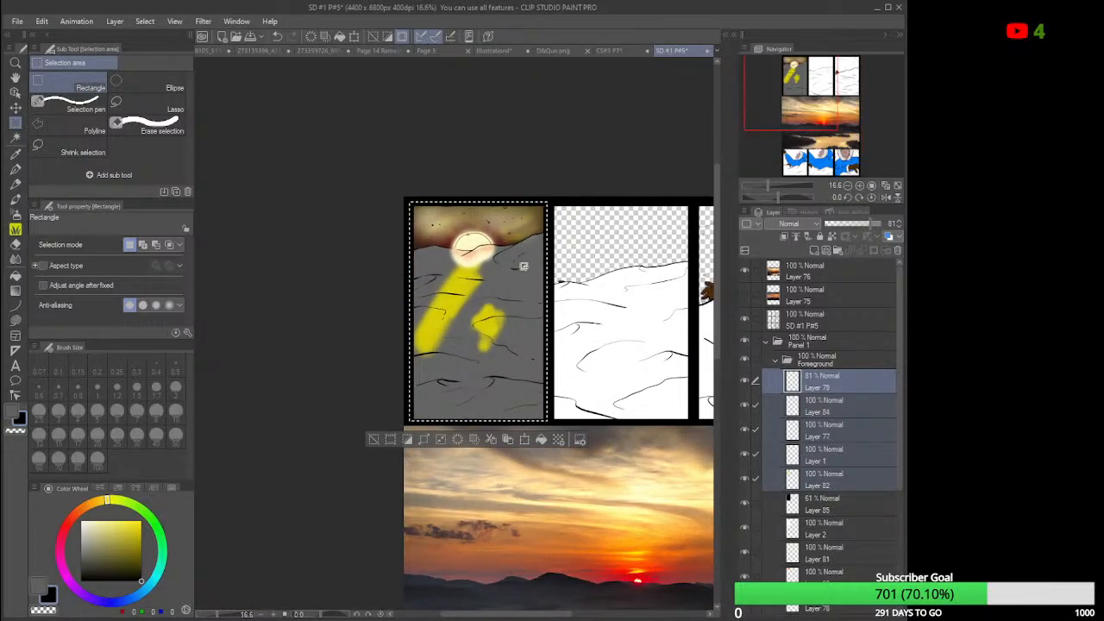
scroll(517, 268, "up", 2)
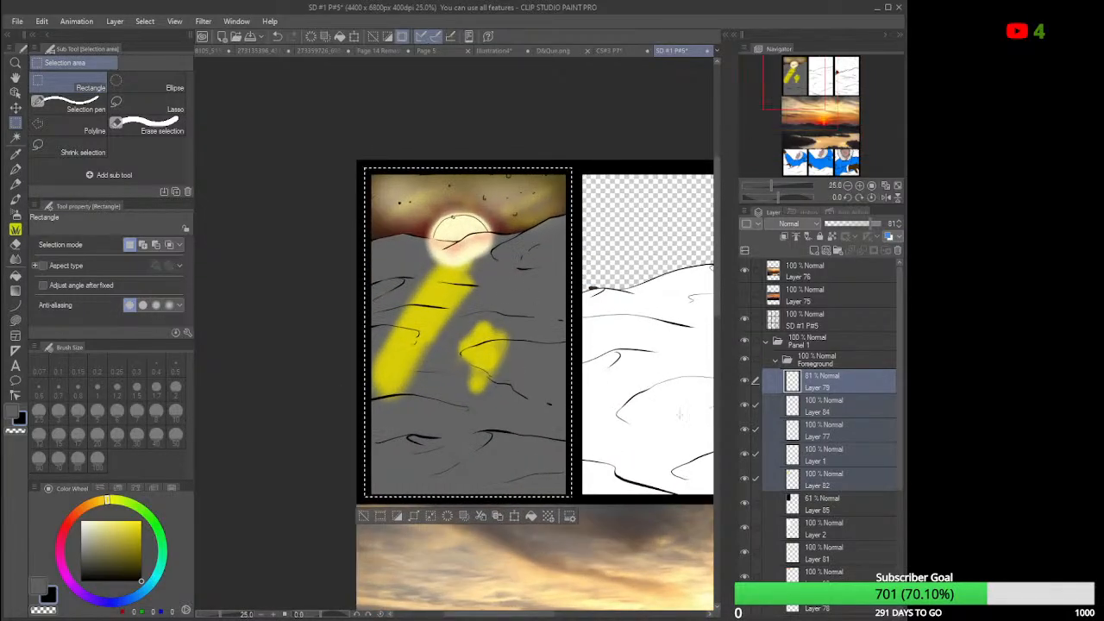
left_click(822, 486)
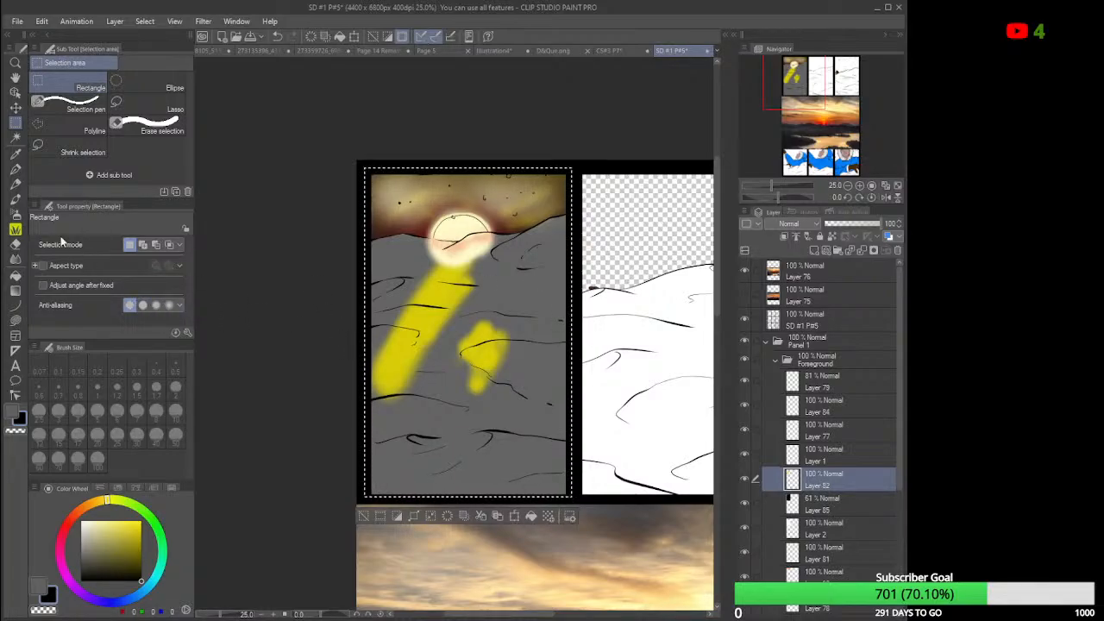
left_click(15, 243)
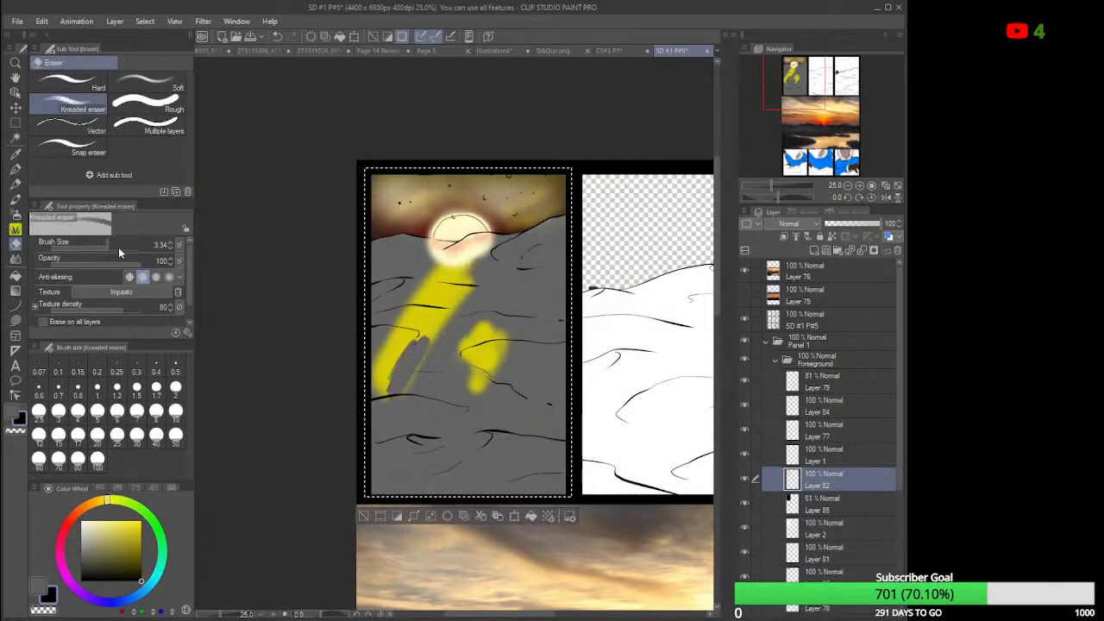
left_click_drag(107, 246, 119, 250)
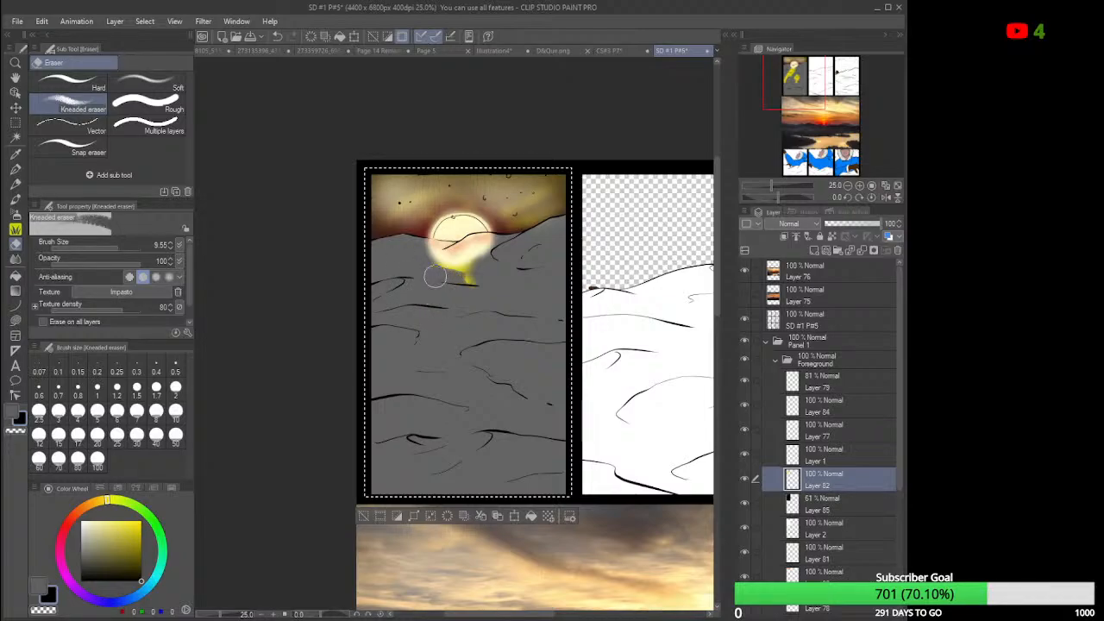
mouse_move(435, 275)
left_mouse_down()
mouse_move(485, 277)
mouse_move(454, 283)
mouse_move(476, 270)
mouse_move(443, 275)
mouse_move(426, 263)
mouse_move(454, 276)
left_mouse_up()
Erase the sun's glow spilling below the hill line from Layers 1, 77, 84 and 82 with the Kneaded eraser.
left_click(826, 458)
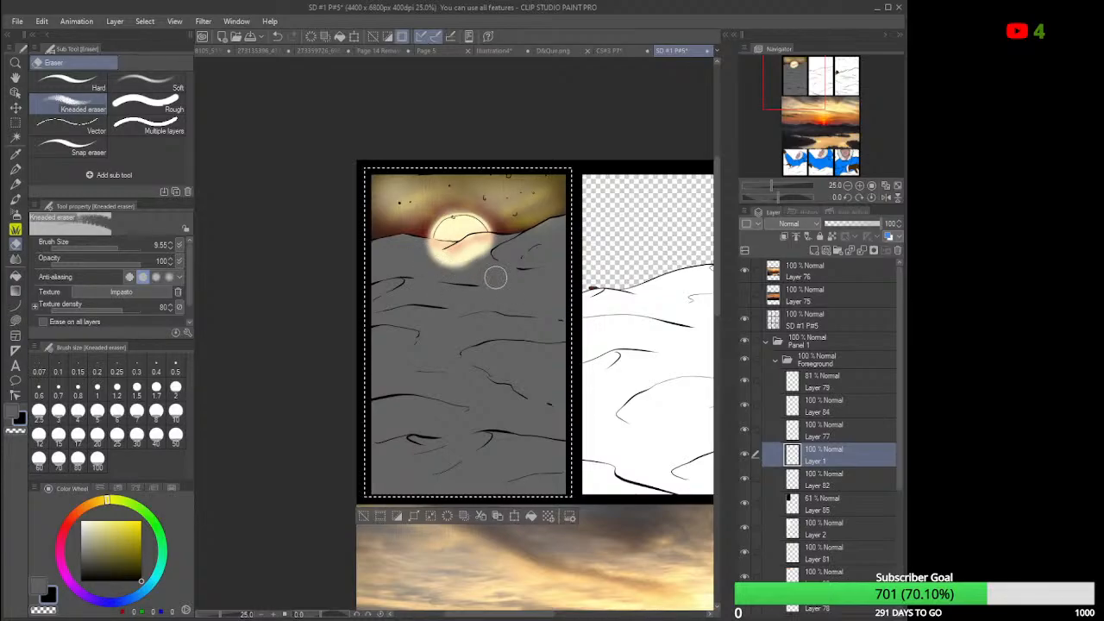
left_click(821, 437)
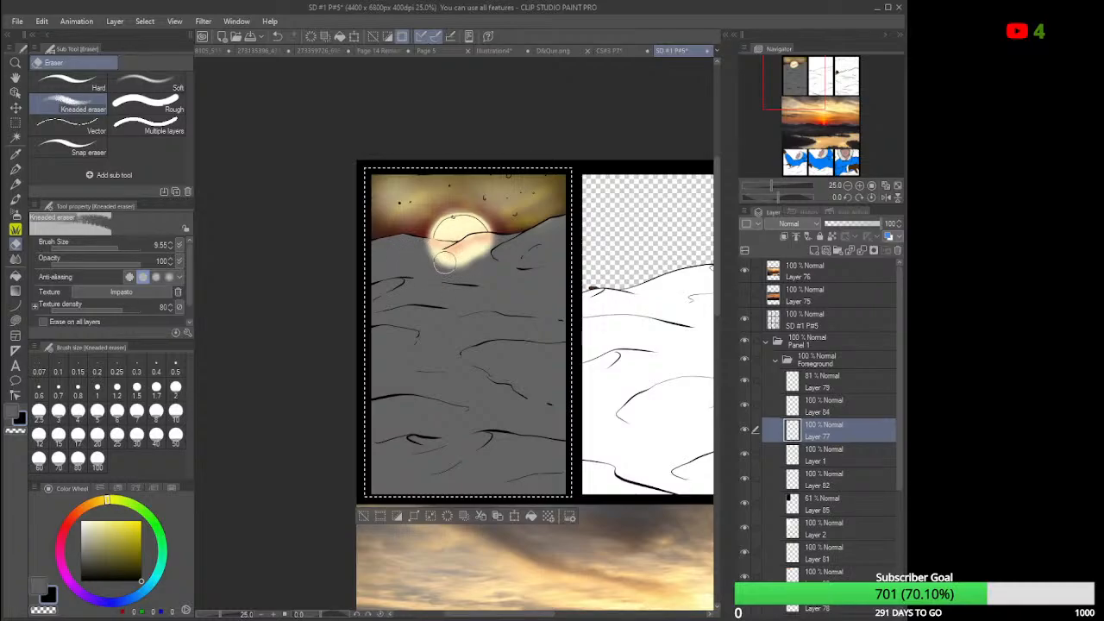
left_click(826, 409)
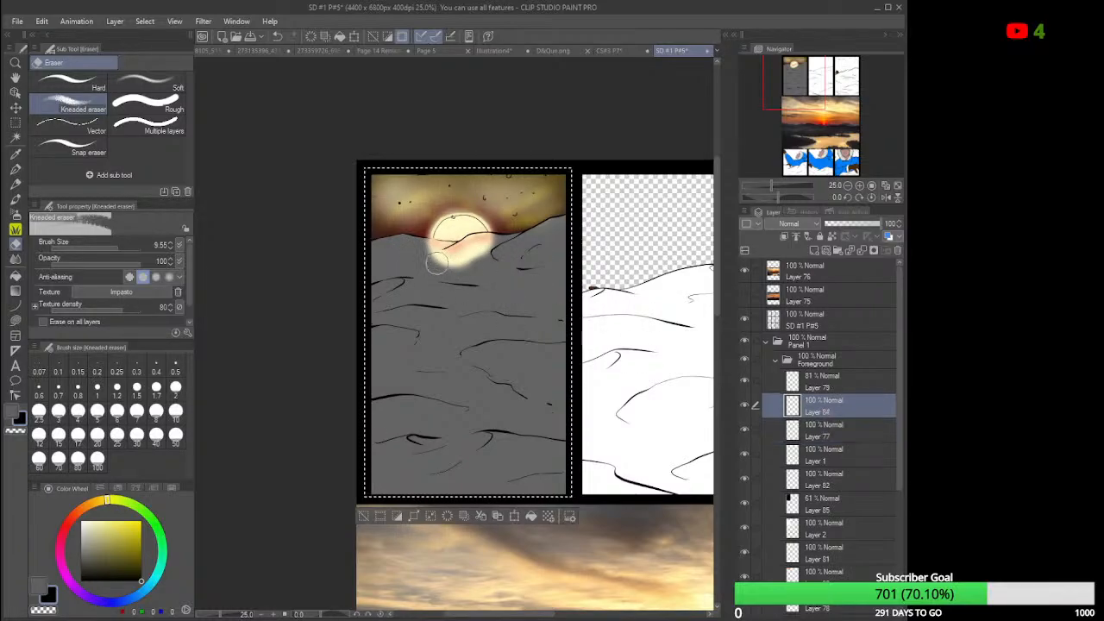
mouse_move(437, 263)
left_mouse_down()
mouse_move(427, 257)
mouse_move(482, 261)
mouse_move(488, 251)
mouse_move(465, 261)
mouse_move(489, 243)
mouse_move(421, 250)
mouse_move(449, 235)
mouse_move(471, 250)
left_mouse_up()
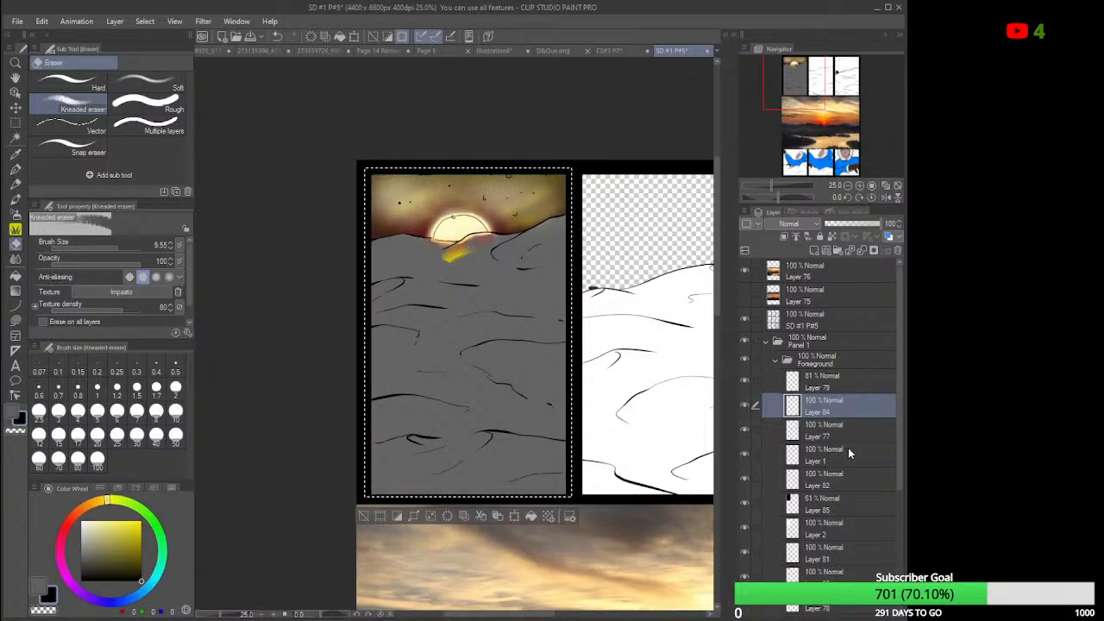
left_click(828, 483)
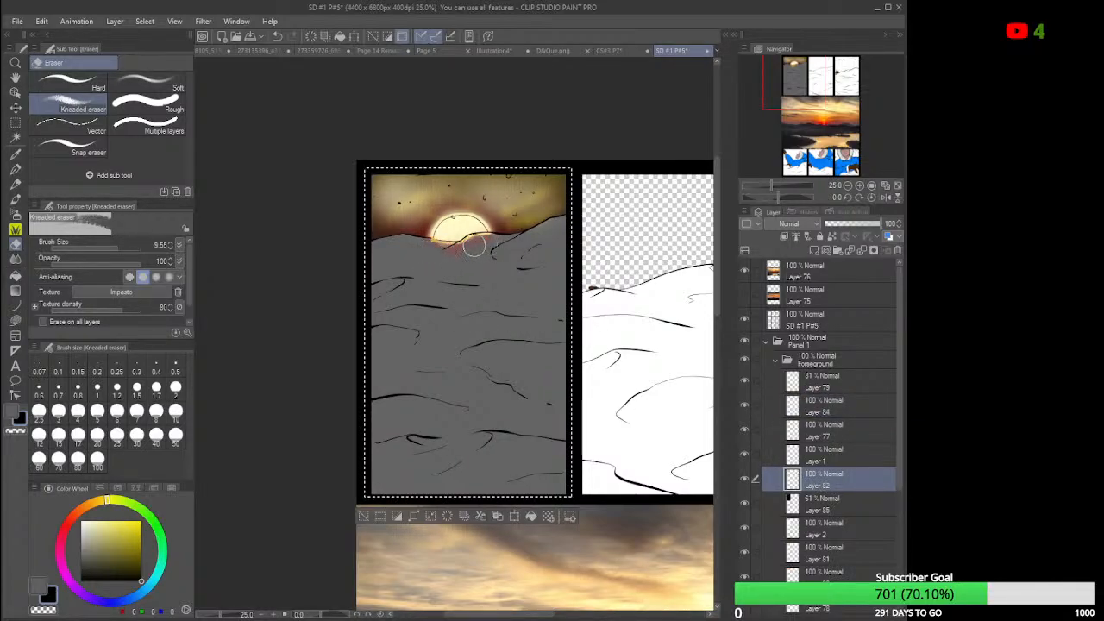
left_click(843, 415)
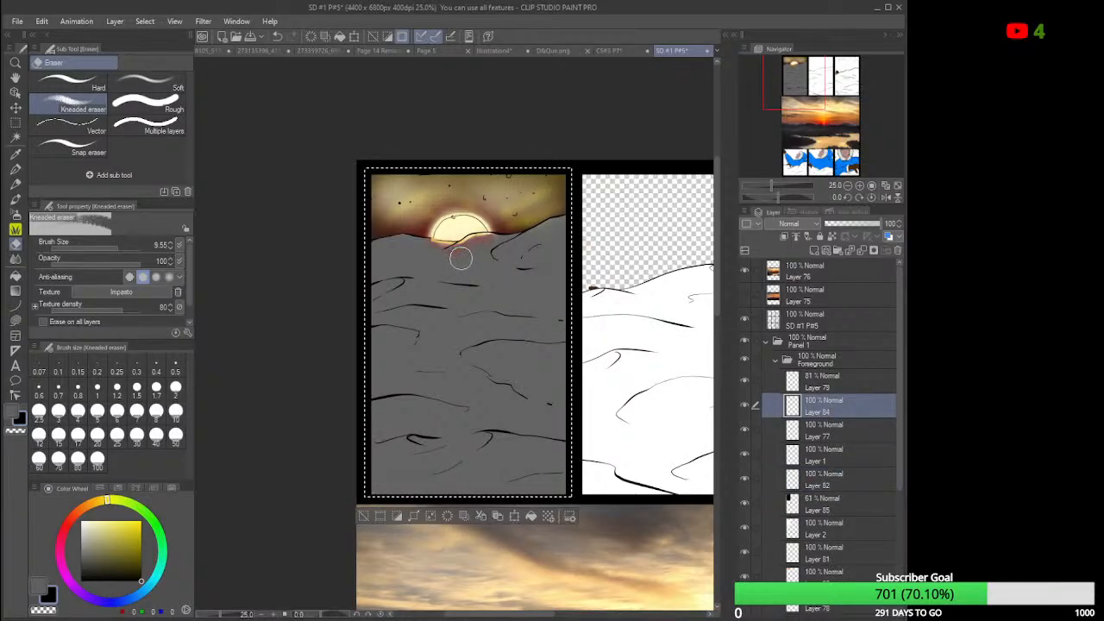
Reduce the Kneaded eraser to brush size 2.45 and erase the red glow beneath the sun from Layer 79.
scroll(449, 232, "up", 1)
scroll(450, 231, "up", 1)
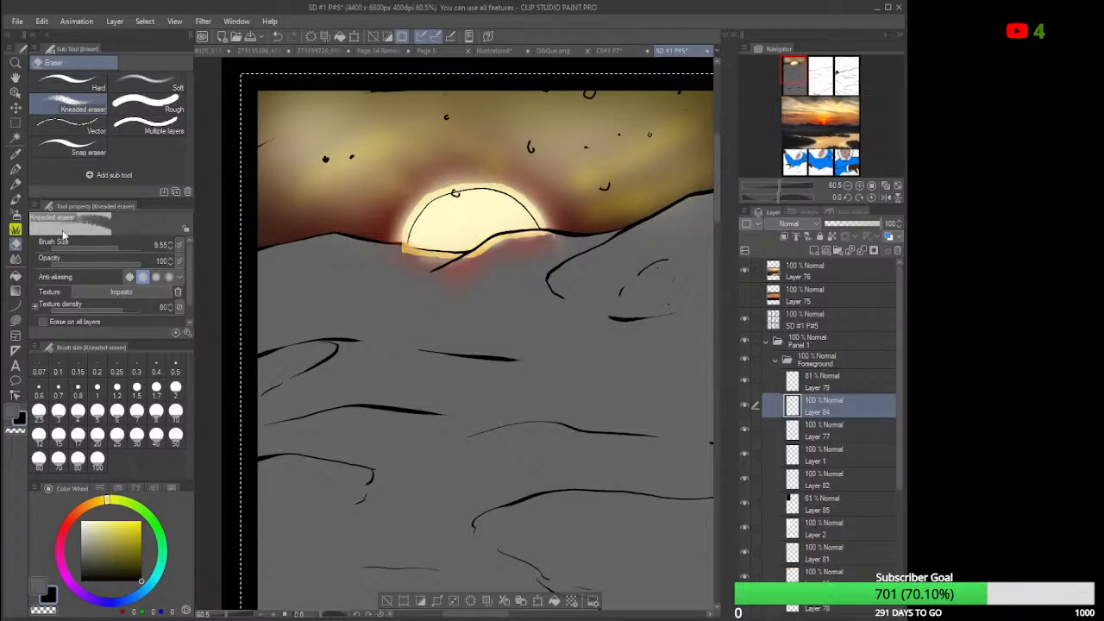
left_click_drag(116, 244, 105, 241)
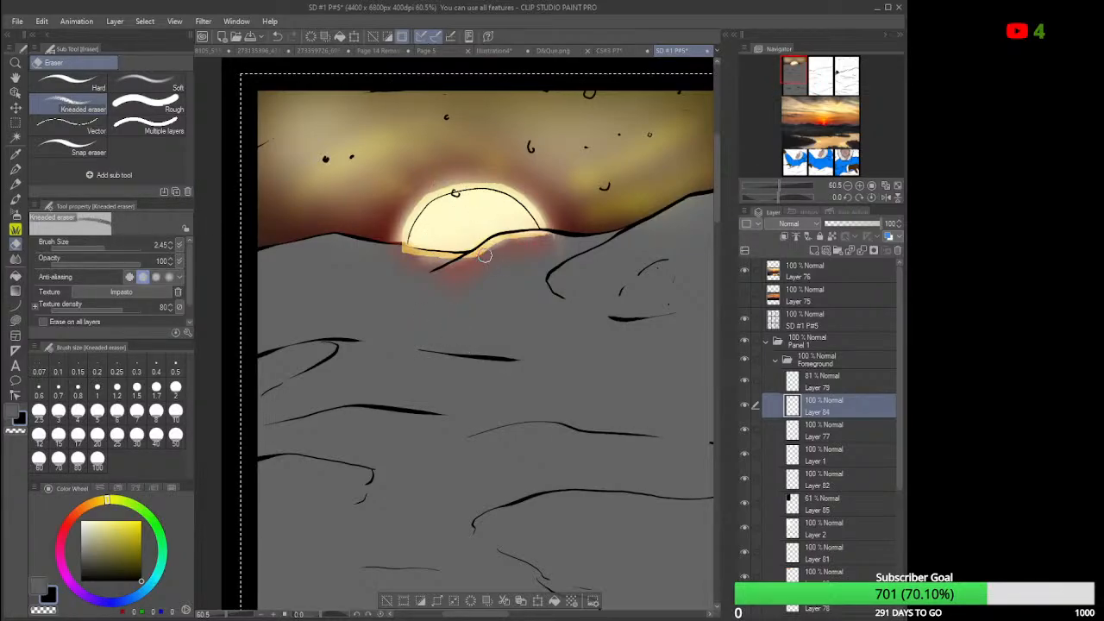
left_click(841, 383)
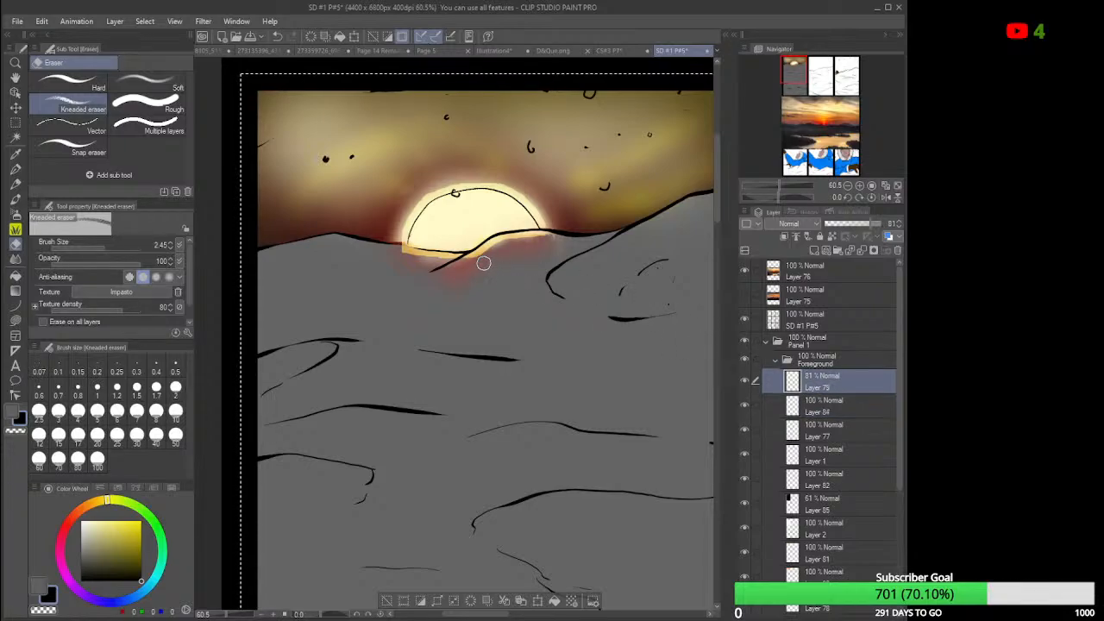
left_click_drag(480, 252, 552, 242)
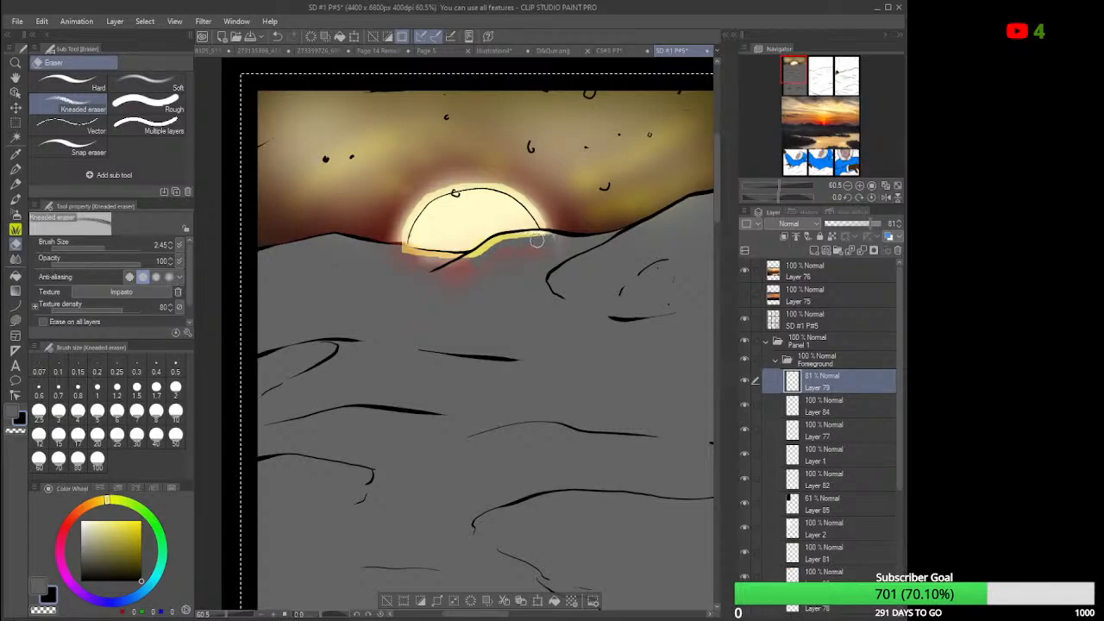
mouse_move(394, 253)
left_mouse_down()
mouse_move(467, 262)
mouse_move(421, 272)
mouse_move(461, 280)
mouse_move(408, 281)
mouse_move(493, 267)
mouse_move(480, 270)
mouse_move(524, 254)
left_mouse_up()
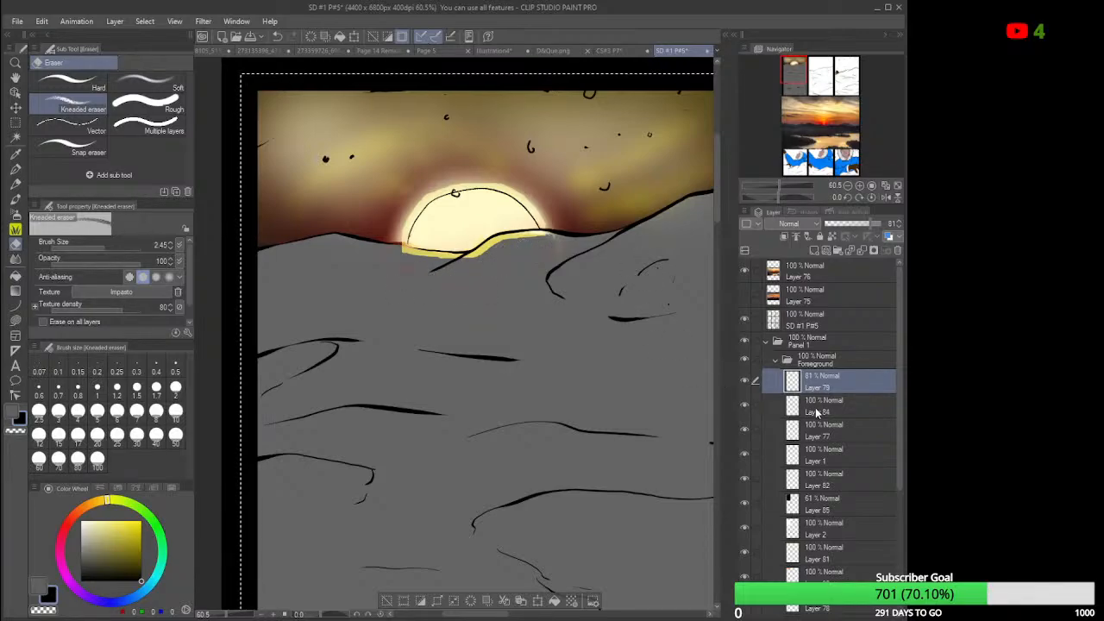
Erase the yellow rim under the hill line below the sun, working through Layers 84, 82, 1 and 77.
key("alt+bracketleft")
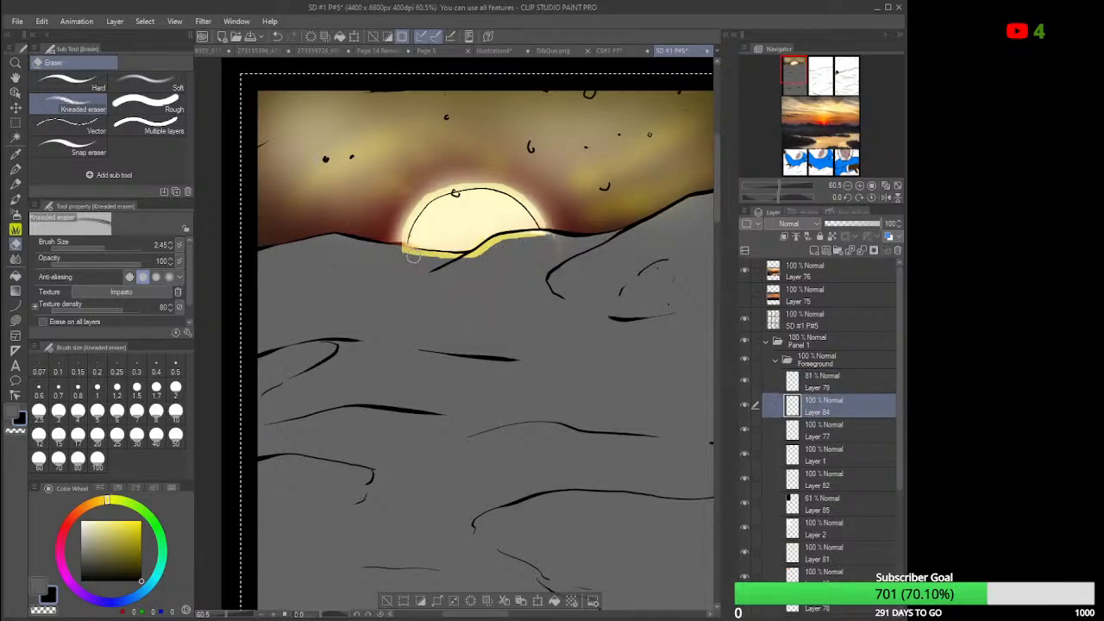
left_click(832, 474)
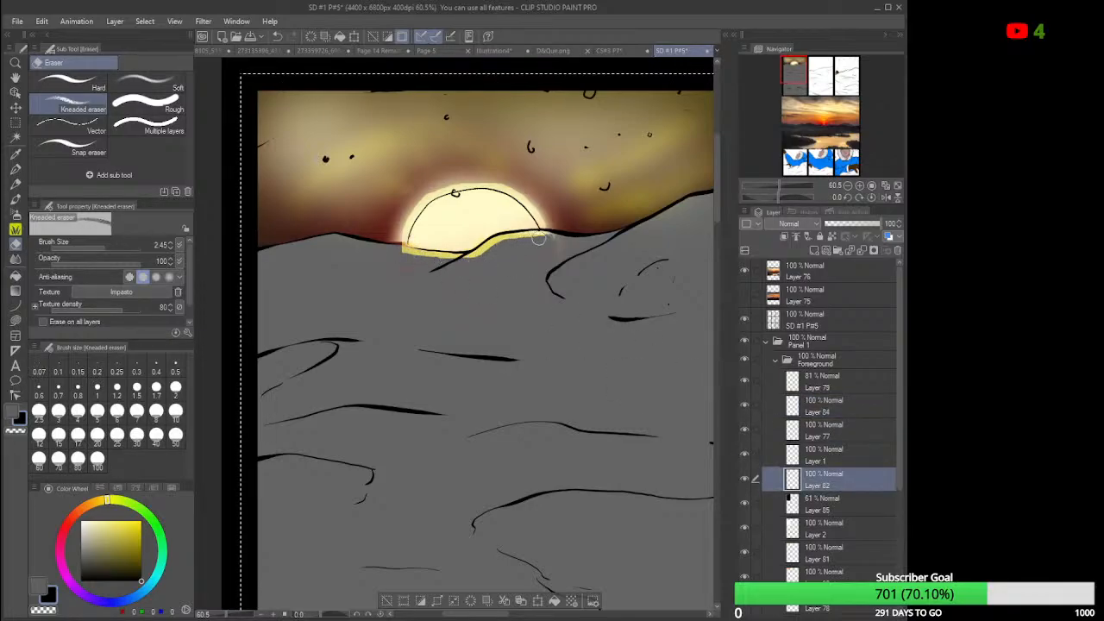
left_click(839, 463)
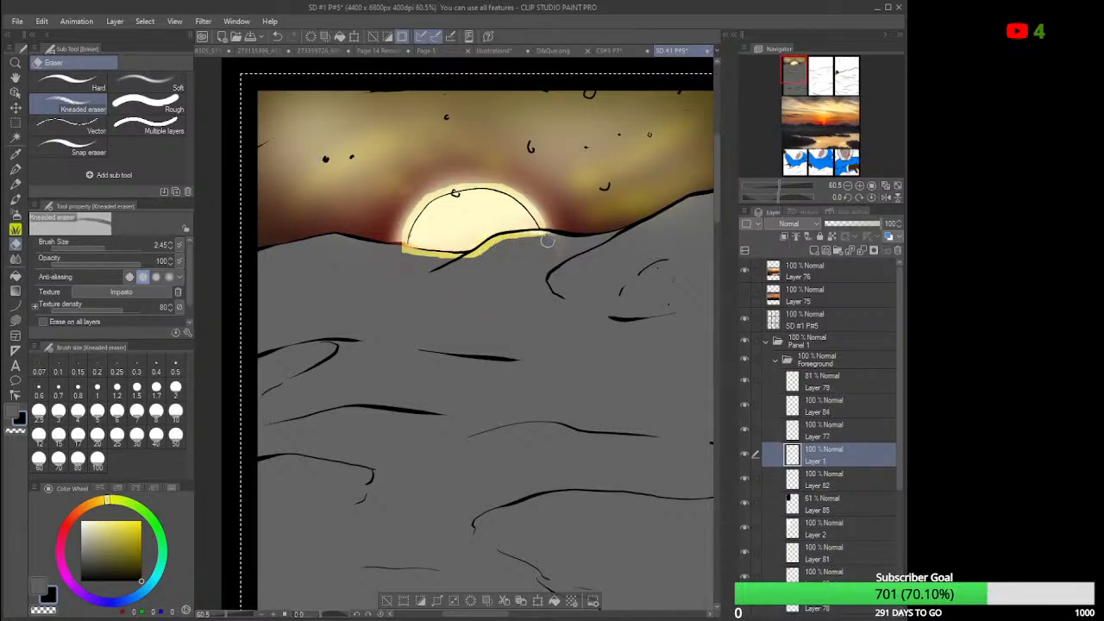
left_click(798, 428)
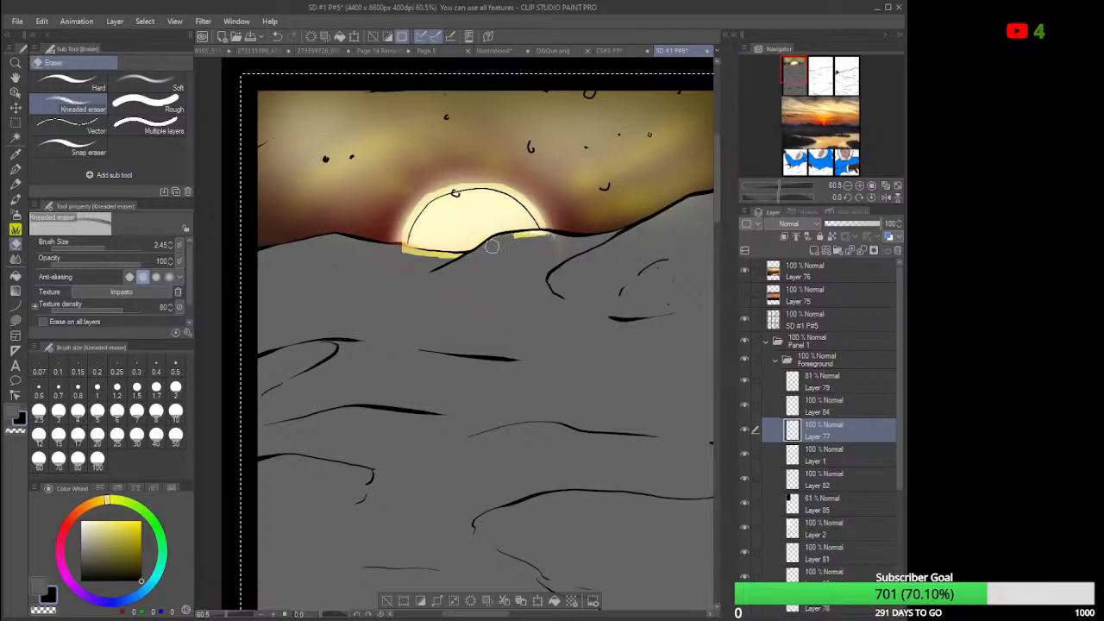
mouse_move(492, 246)
left_mouse_down()
mouse_move(553, 243)
mouse_move(498, 246)
left_mouse_up()
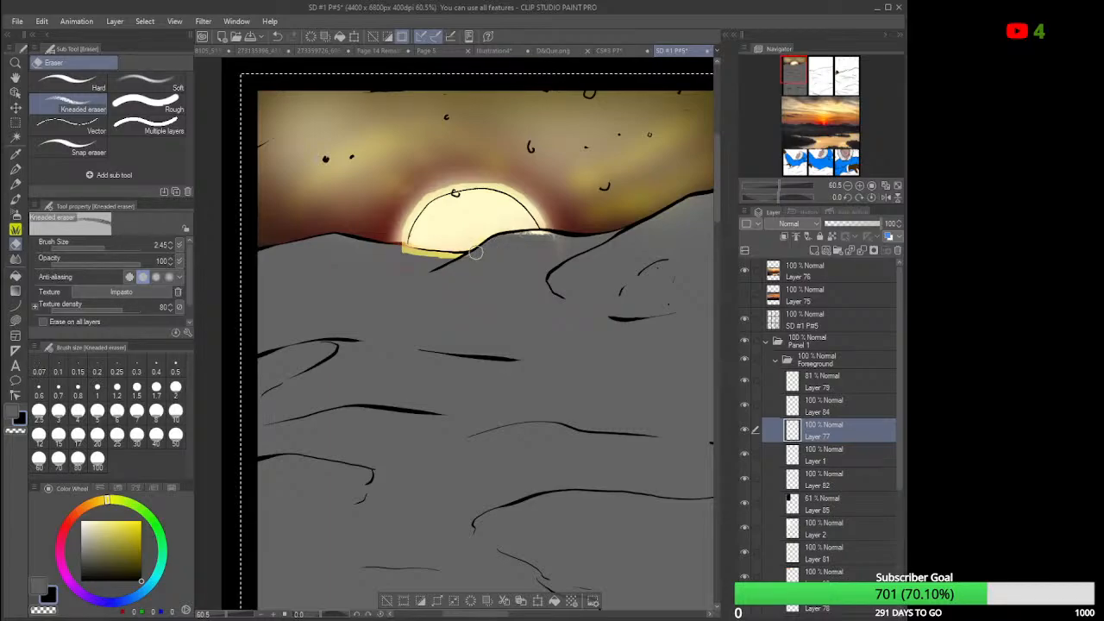
scroll(475, 252, "up", 2)
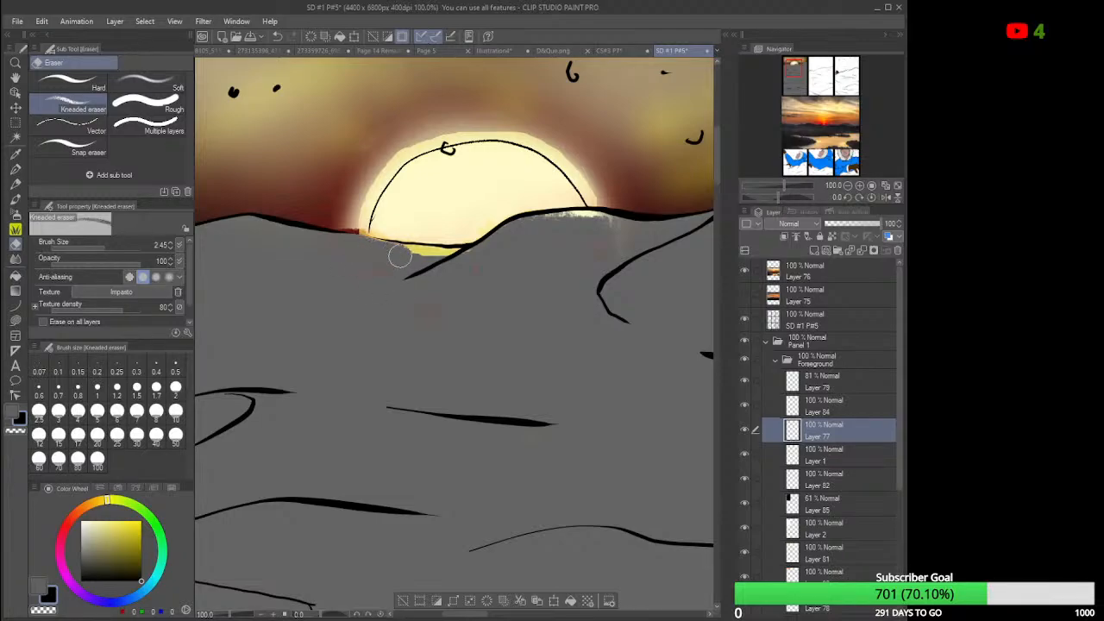
mouse_move(400, 256)
left_mouse_down()
mouse_move(357, 248)
mouse_move(464, 249)
mouse_move(450, 341)
mouse_move(443, 259)
left_mouse_up()
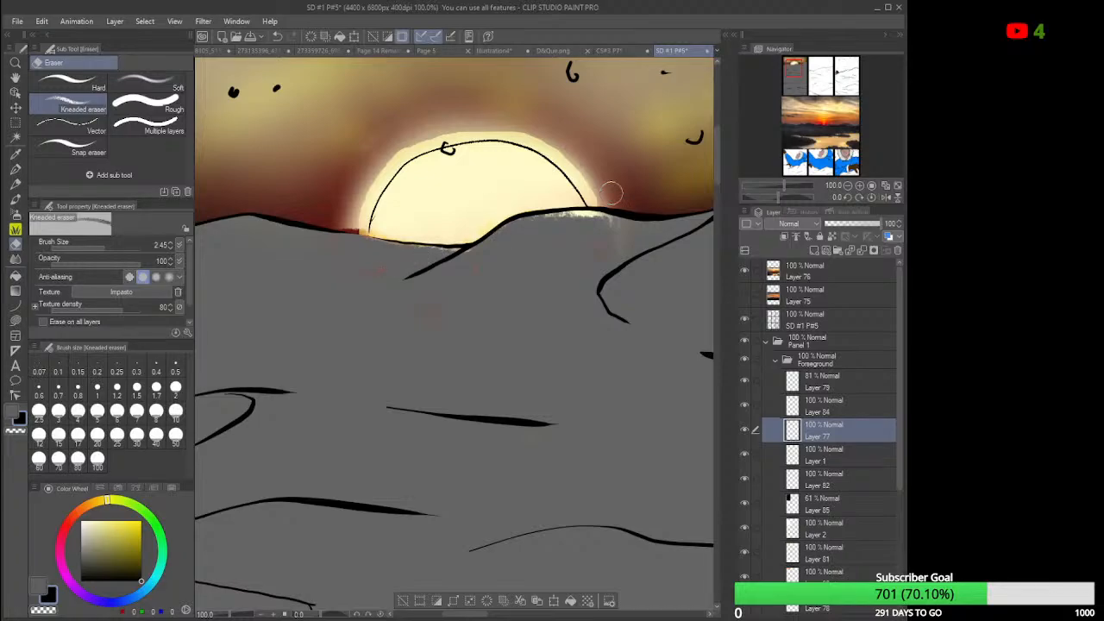
Select the snow area from Layer 2 and clear the leftover glow inside it from Layers 82, 1, 77, 84 and 79.
left_click(836, 524)
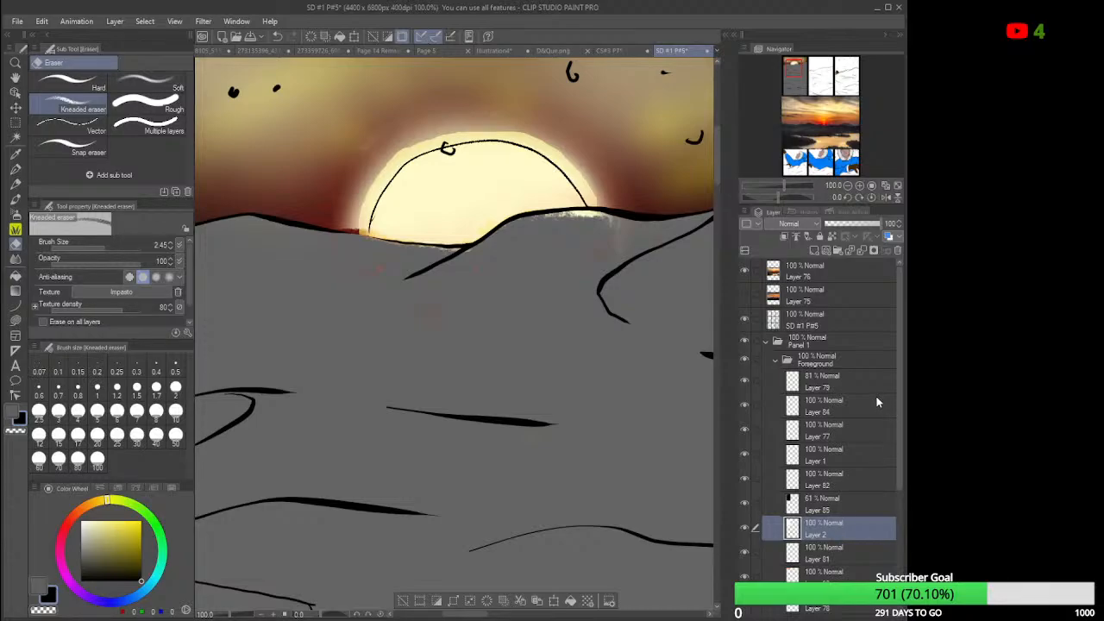
key("ctrl+shift+i")
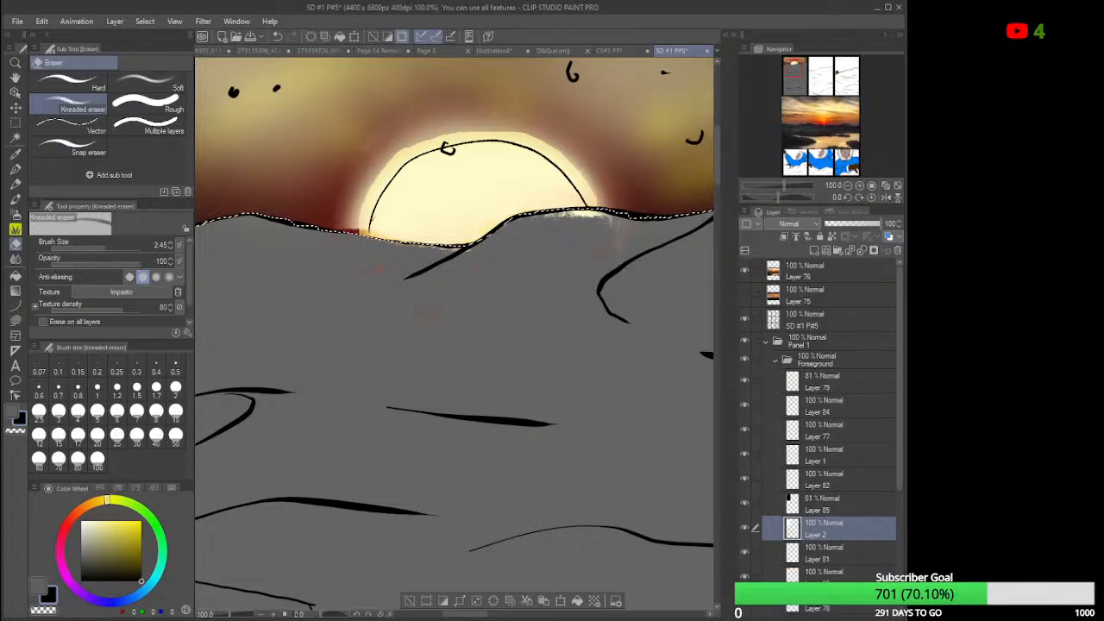
left_click(832, 471)
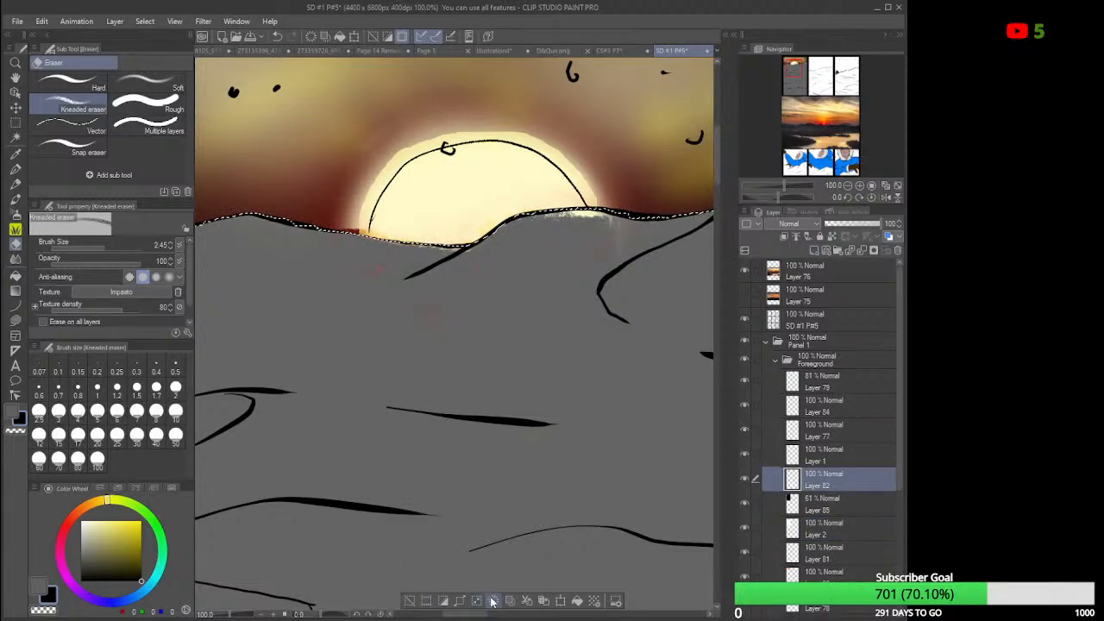
left_click(824, 459)
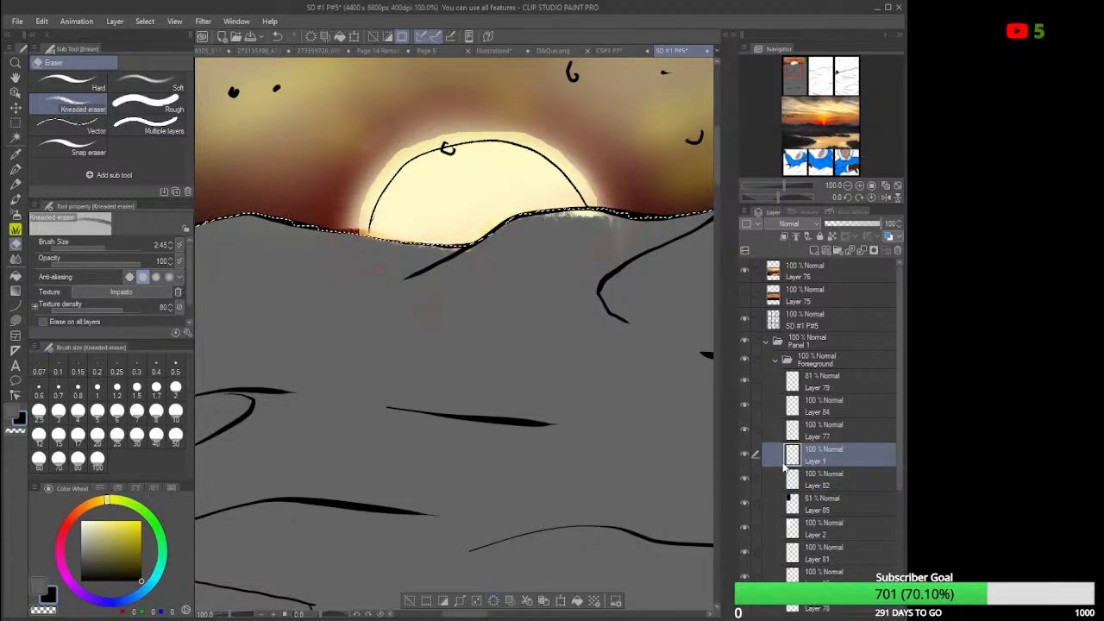
left_click(820, 438)
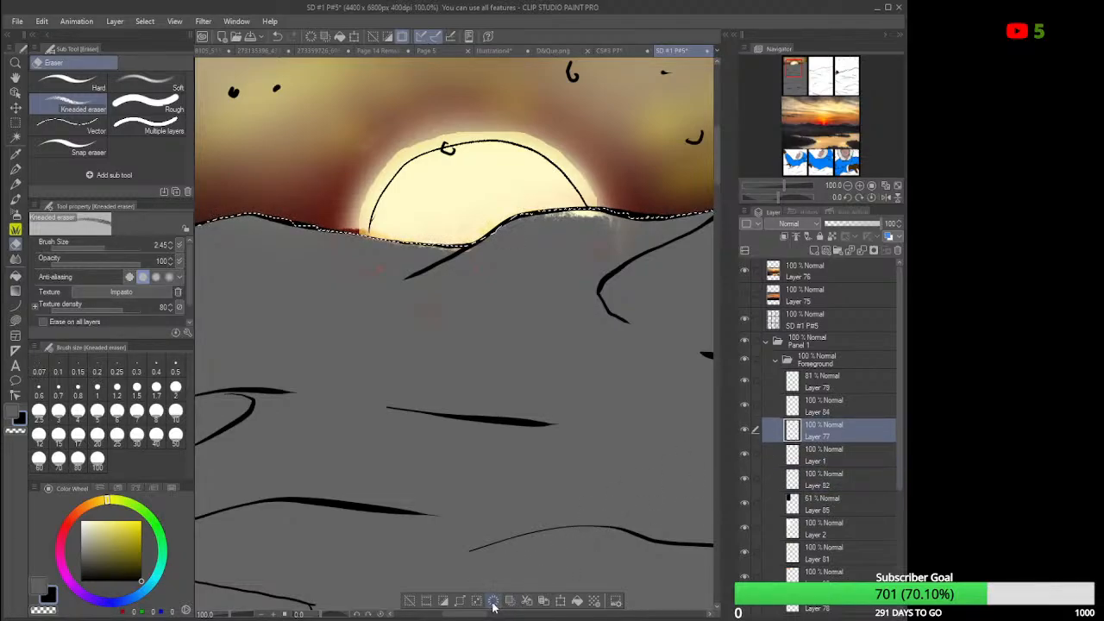
left_click(807, 407)
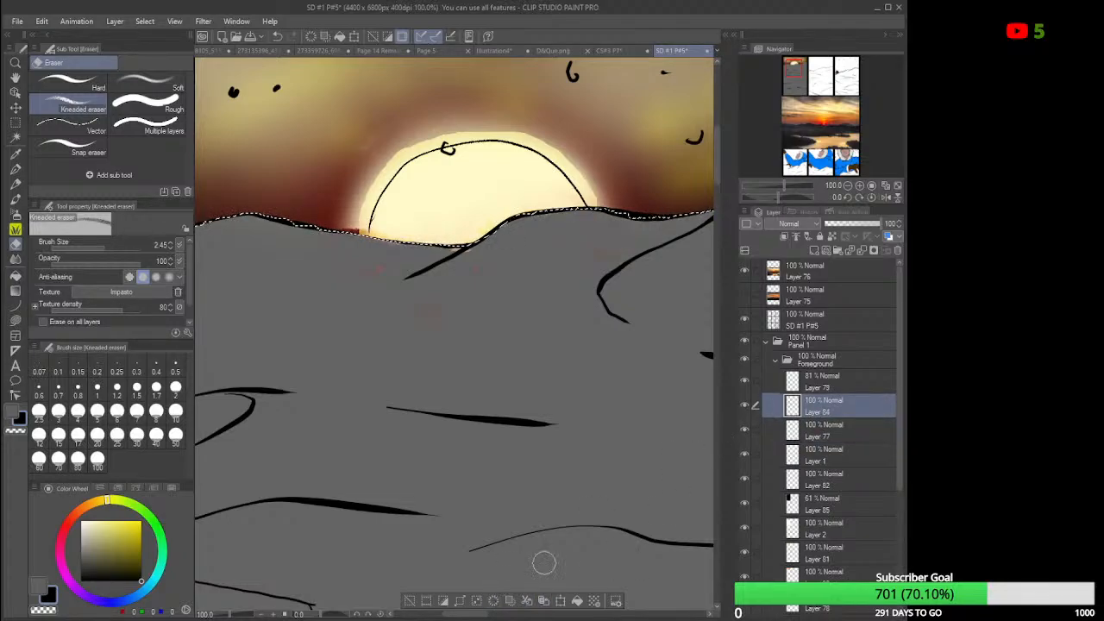
left_click(816, 387)
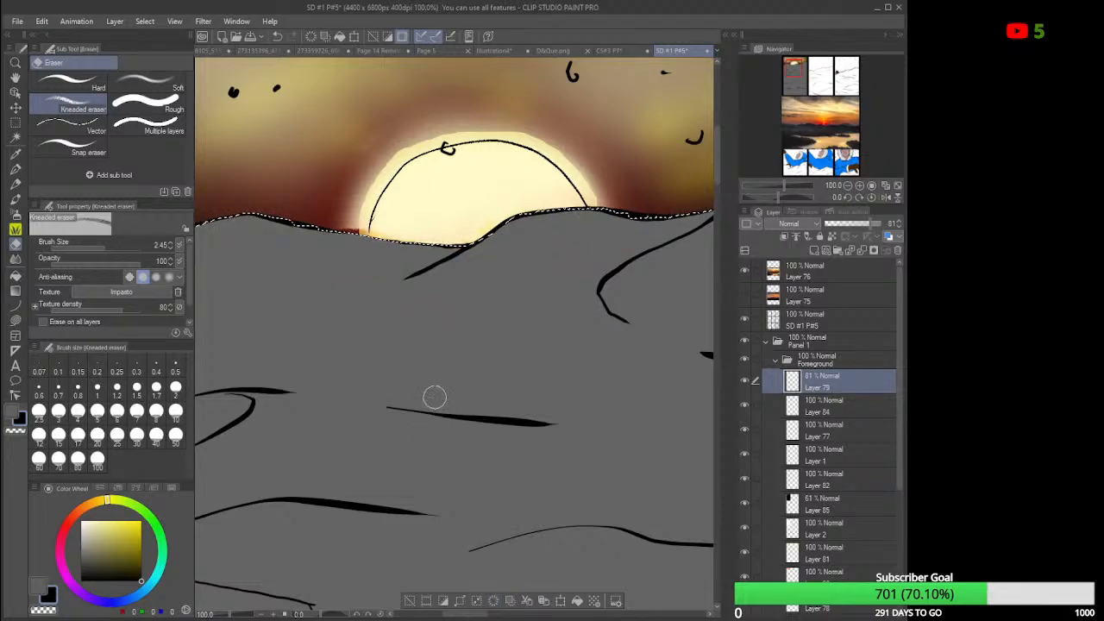
Airbrush a red glow (RGB 229, 44, 16) on the snow below the sun on Layer 79 with the Soft airbrush at size 5.82.
scroll(434, 397, "down", 5)
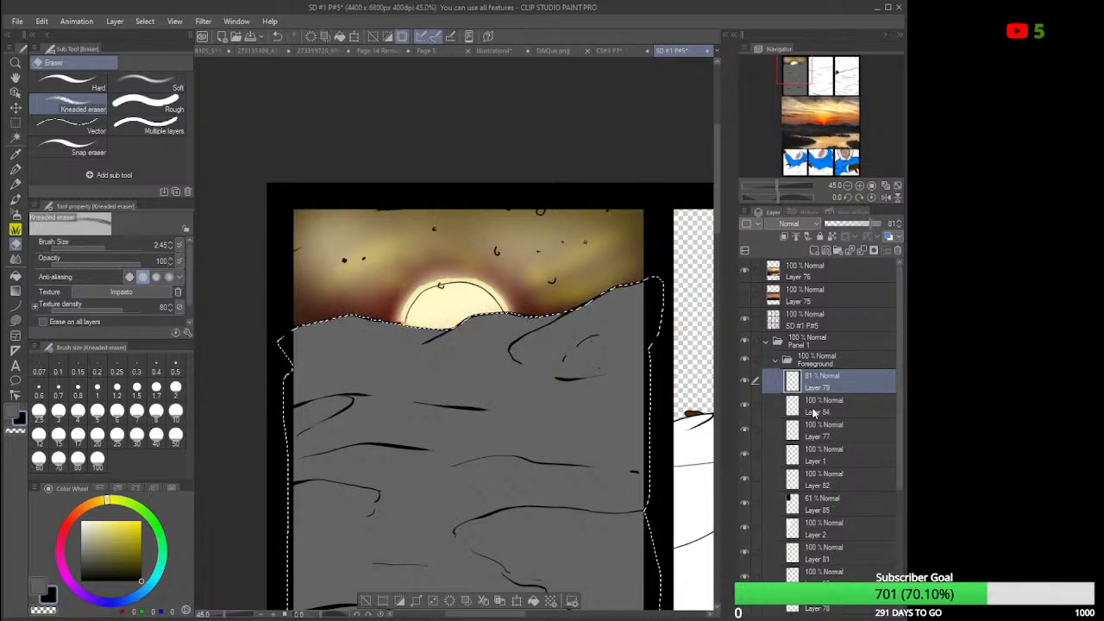
left_click(83, 507)
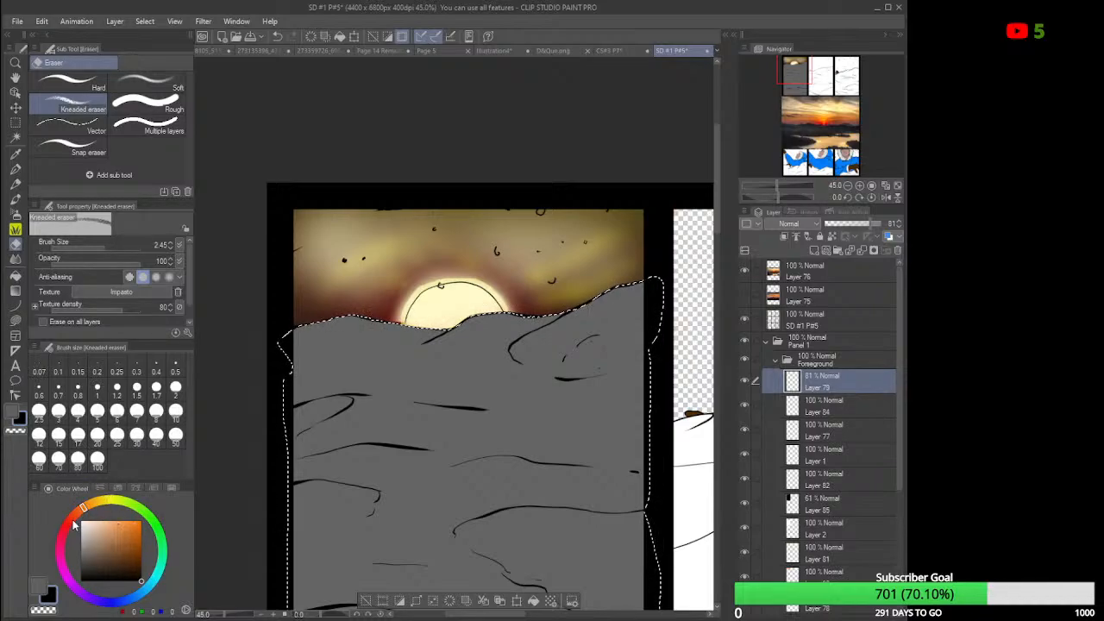
left_click(71, 521)
left_click(136, 525)
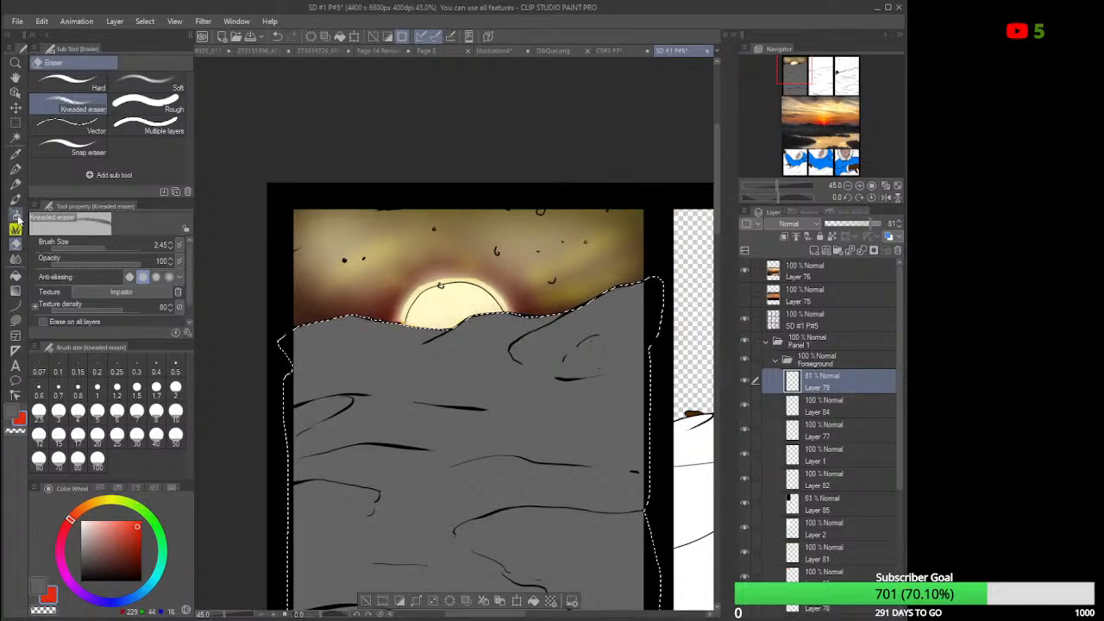
left_click(16, 214)
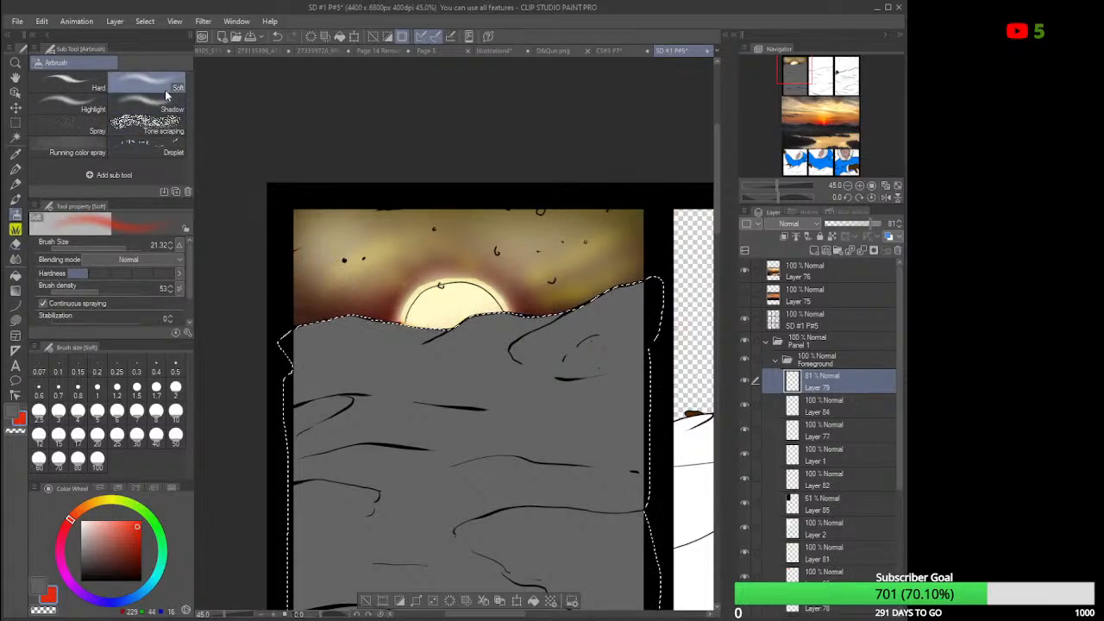
mouse_move(107, 247)
left_mouse_down()
mouse_move(120, 248)
mouse_move(113, 241)
left_mouse_up()
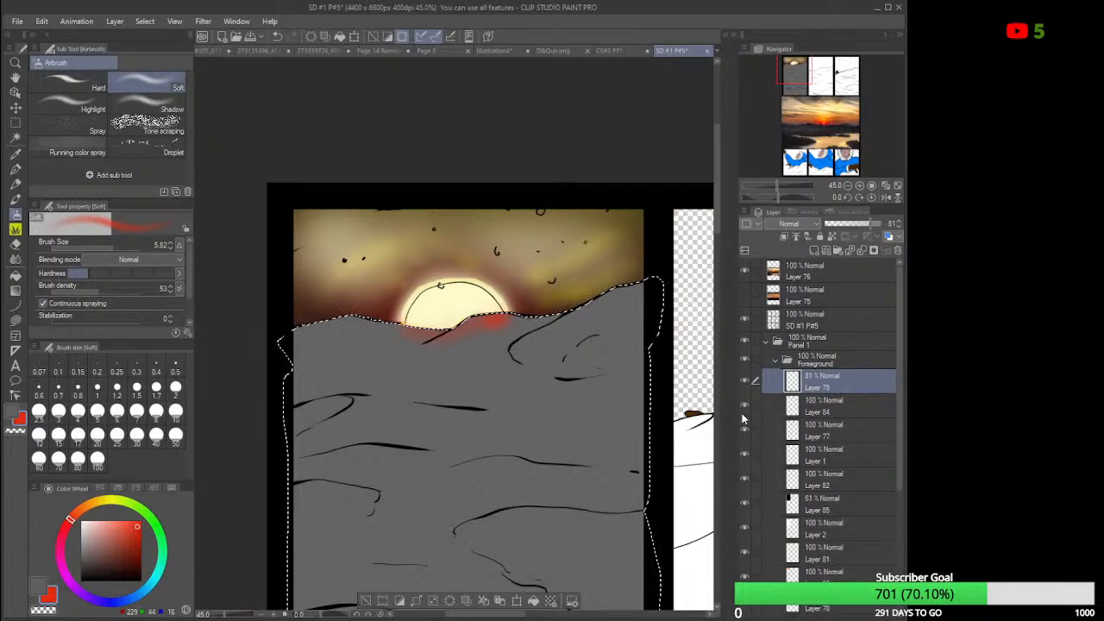
key("ctrl+z")
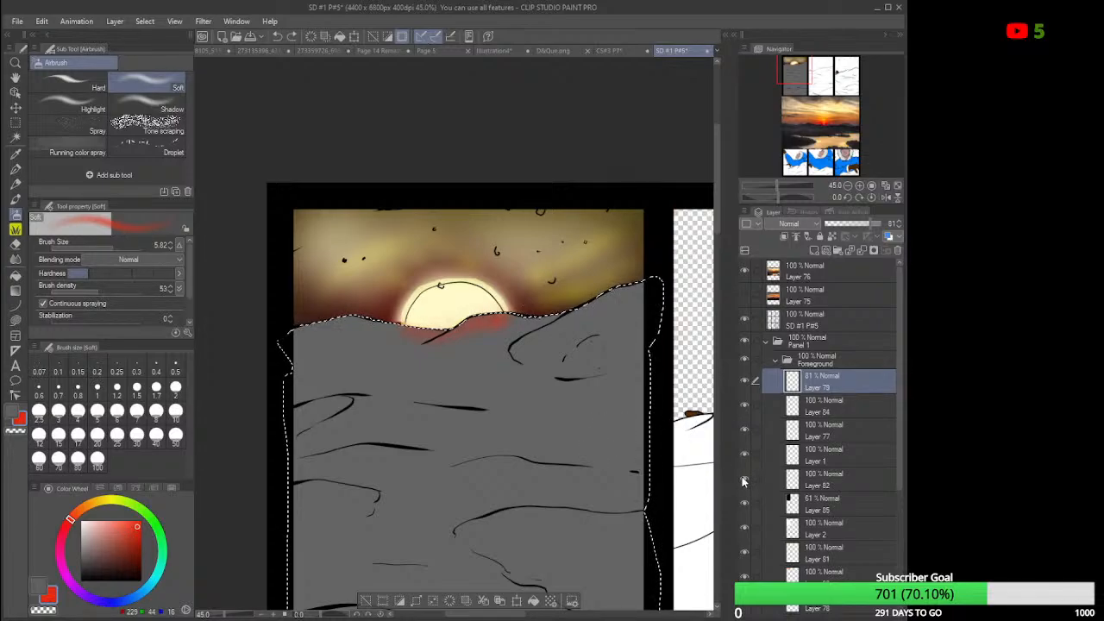
Airbrush a near-white highlight (RGB 255, 253, 237) over the red glow along the hill line on Layer 79.
left_click(842, 408)
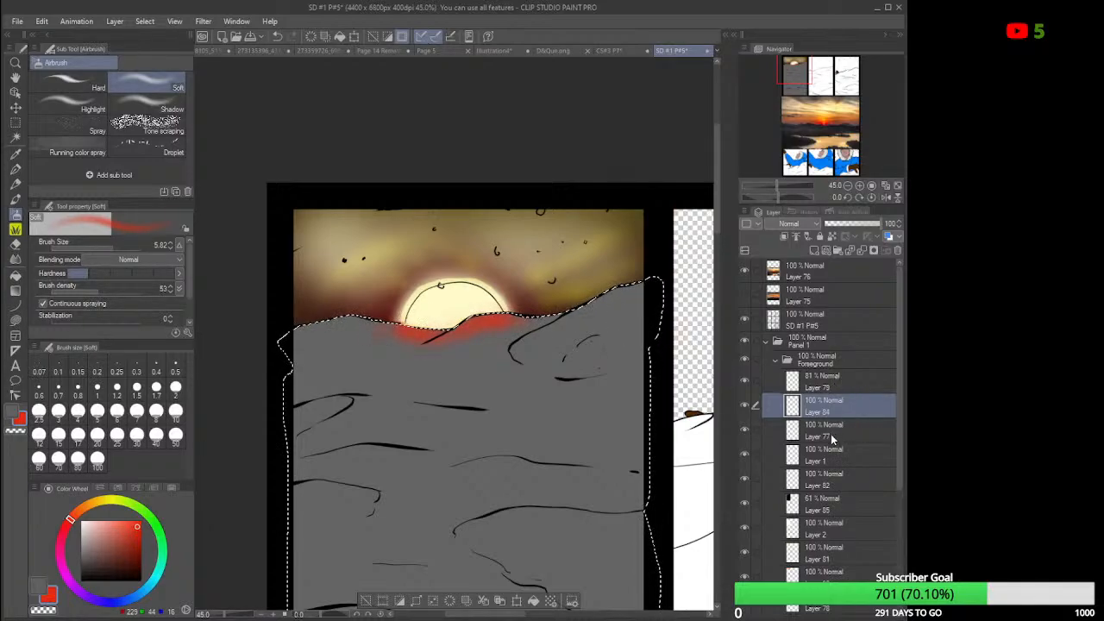
left_click(833, 390)
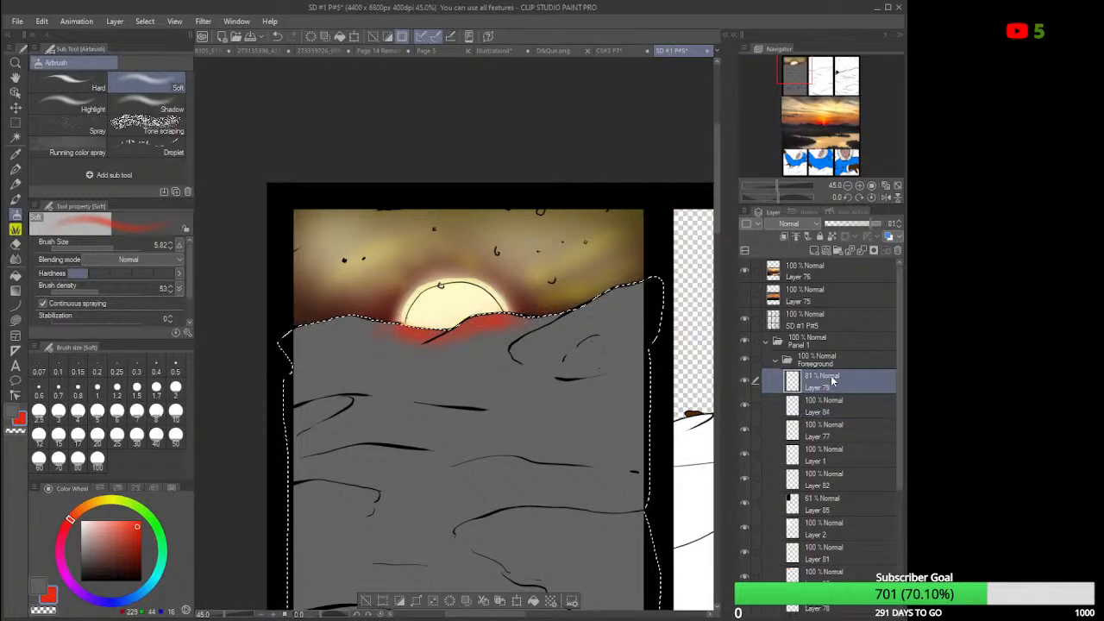
left_click(106, 502)
left_click_drag(128, 515, 89, 500)
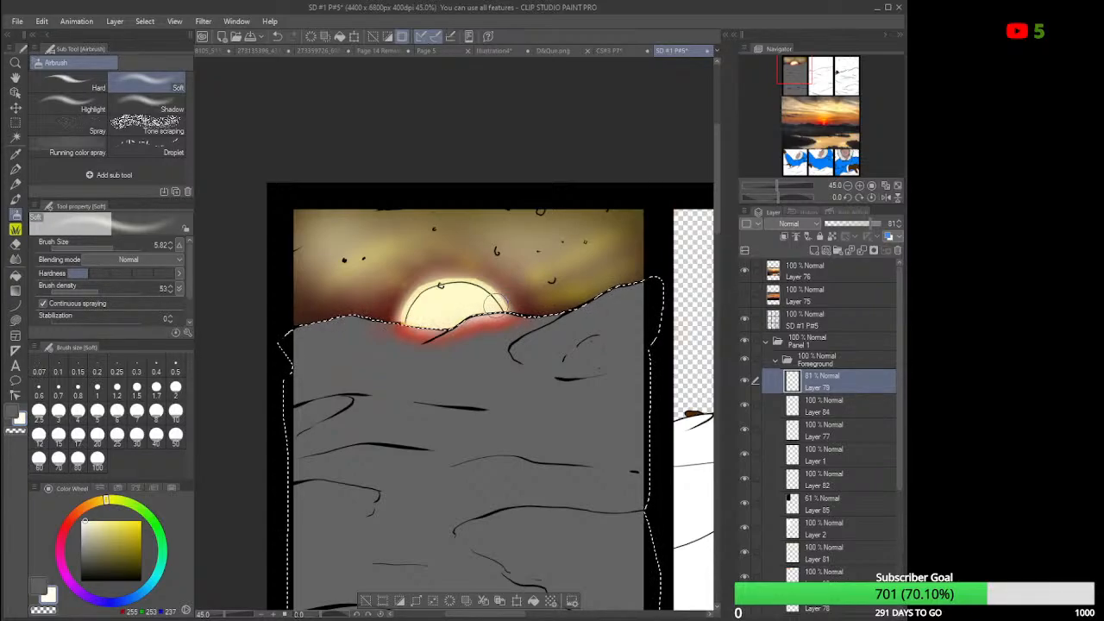
Add a layer above Layer 79 and airbrush broad, soft near-white highlights (RGB 255, 253, 237) over the grey snow at brush size 17.71.
left_click(813, 249)
scroll(627, 347, "down", 2)
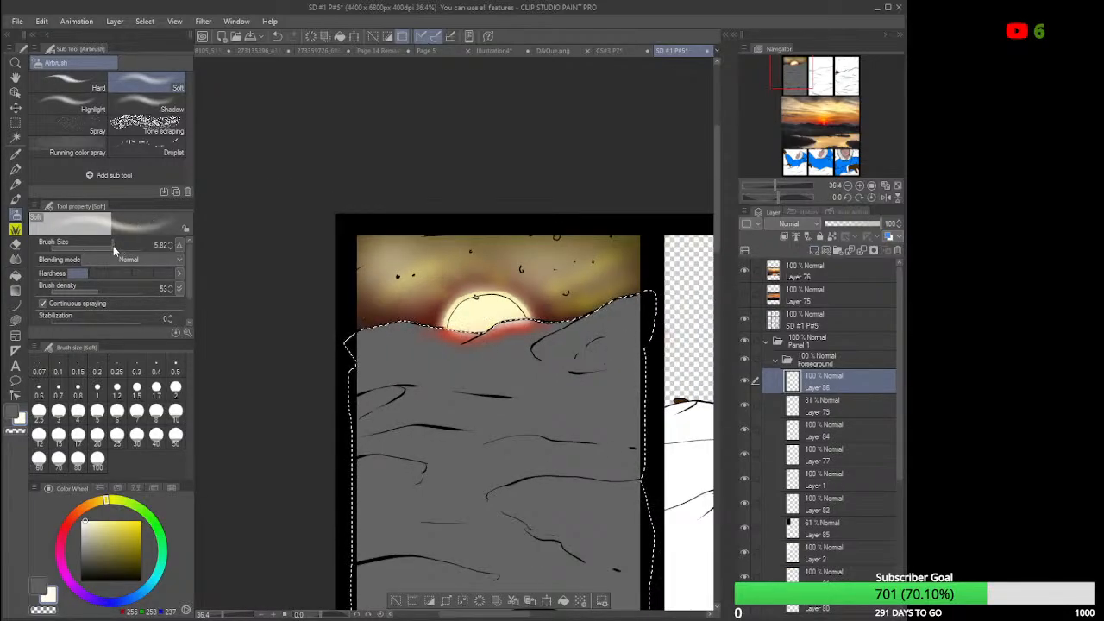
left_click_drag(115, 245, 132, 254)
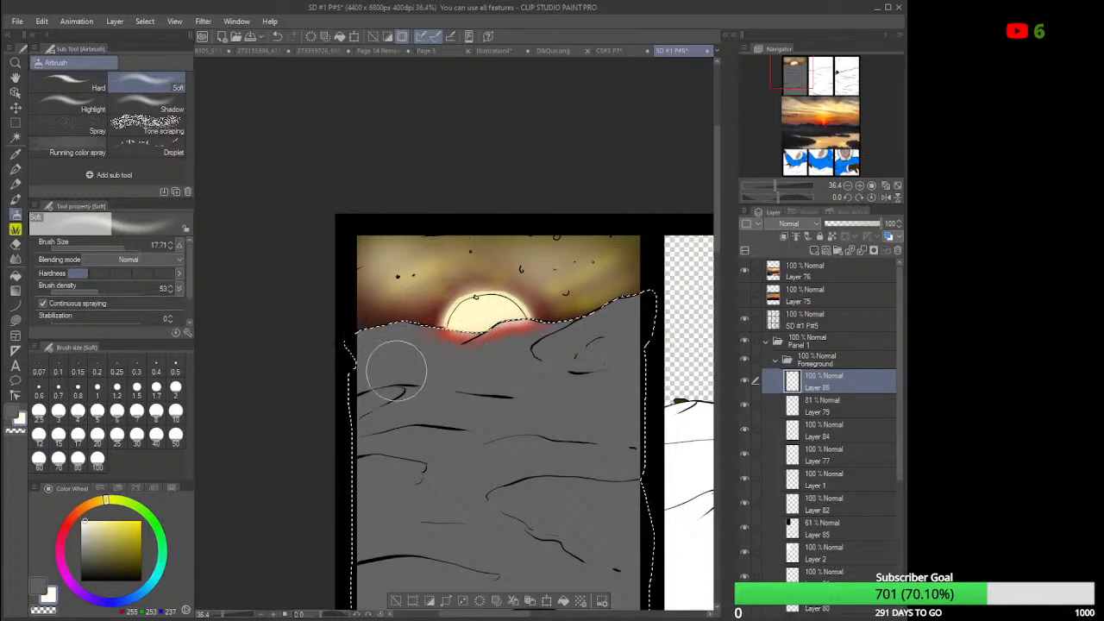
mouse_move(422, 358)
left_mouse_down()
mouse_move(374, 376)
mouse_move(410, 342)
mouse_move(365, 391)
mouse_move(420, 350)
mouse_move(373, 403)
mouse_move(416, 354)
mouse_move(384, 380)
left_mouse_up()
mouse_move(466, 384)
left_mouse_down()
mouse_move(427, 423)
mouse_move(451, 372)
mouse_move(387, 510)
mouse_move(433, 389)
mouse_move(388, 469)
mouse_move(422, 391)
mouse_move(360, 491)
left_mouse_up()
mouse_move(565, 390)
left_mouse_down()
mouse_move(576, 437)
mouse_move(545, 390)
mouse_move(611, 451)
mouse_move(582, 370)
mouse_move(607, 364)
mouse_move(584, 341)
mouse_move(622, 331)
mouse_move(574, 341)
mouse_move(619, 312)
mouse_move(573, 342)
mouse_move(635, 291)
mouse_move(565, 385)
mouse_move(541, 372)
mouse_move(604, 501)
mouse_move(501, 454)
mouse_move(496, 393)
mouse_move(420, 567)
mouse_move(482, 398)
mouse_move(406, 576)
left_mouse_up()
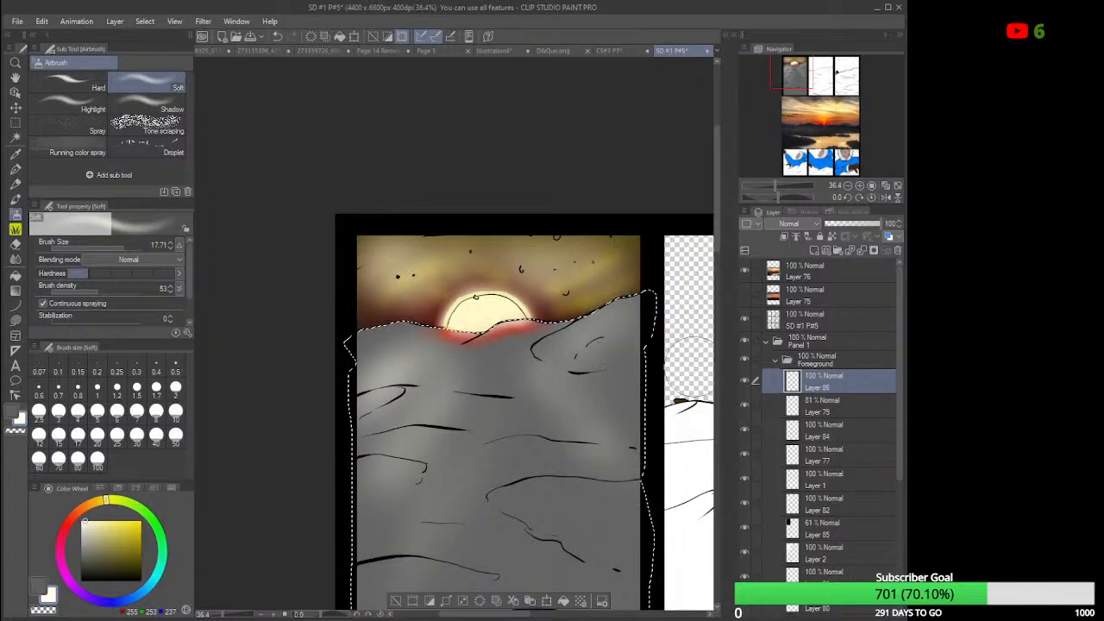
scroll(691, 356, "down", 2)
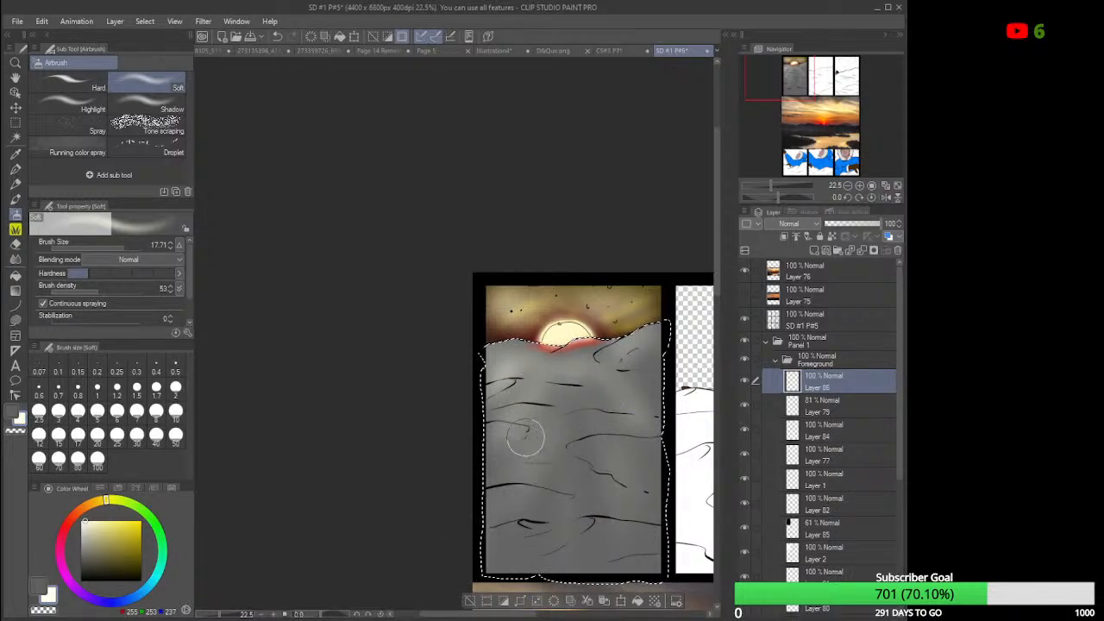
left_click_drag(576, 576, 580, 442)
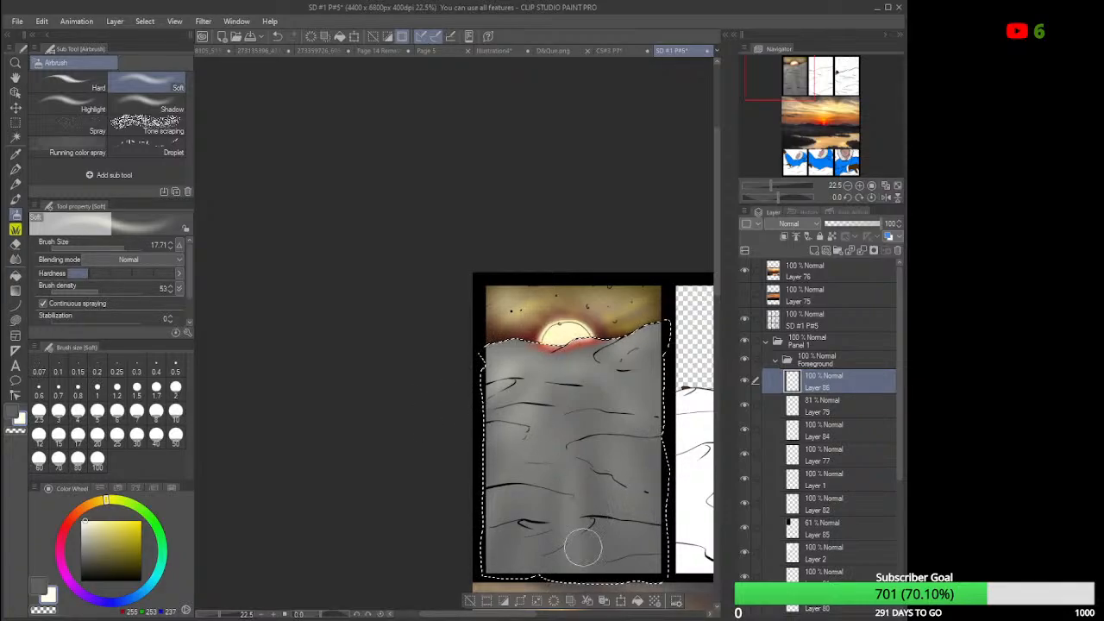
On Layer 83, set the drawing colour to pure white and replace the snow selection with a rectangular selection around the whole first panel.
left_click(549, 615)
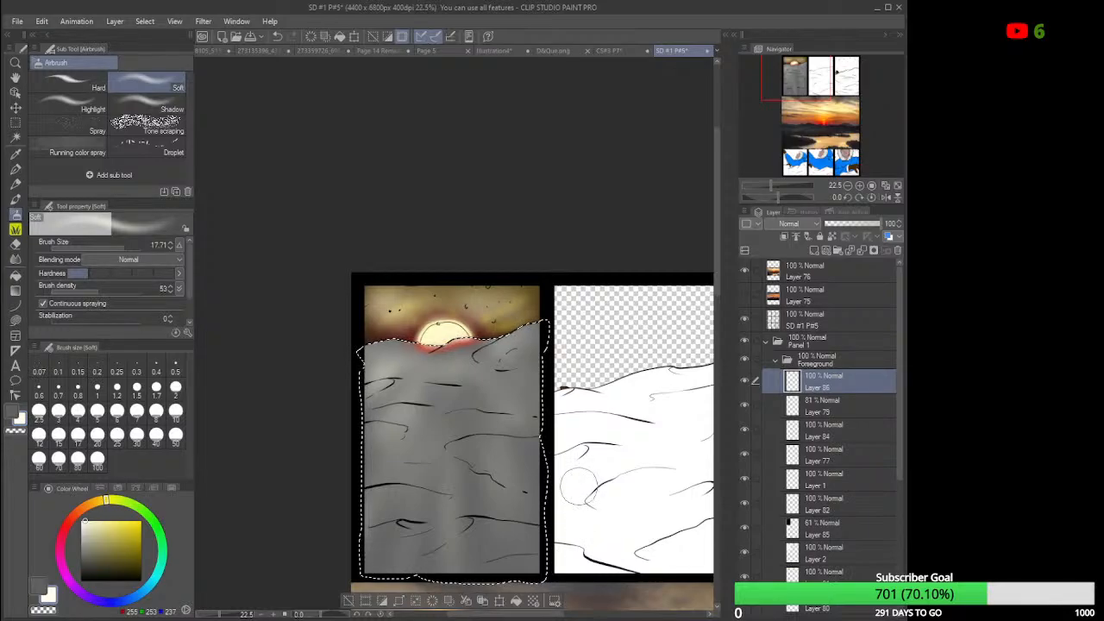
scroll(561, 503, "down", 2)
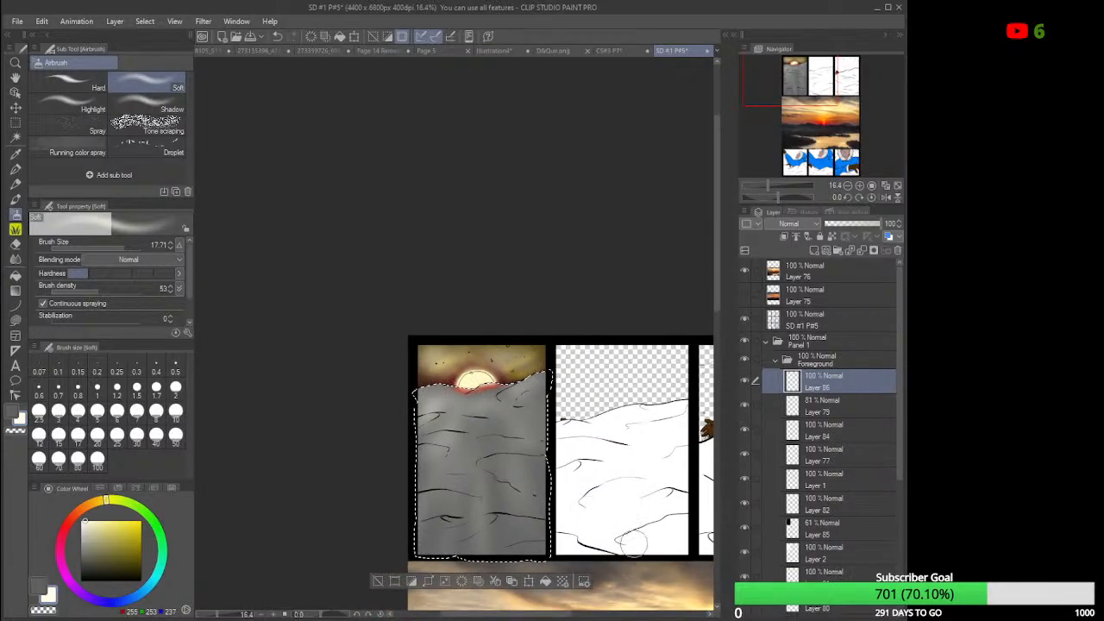
left_click_drag(718, 266, 730, 307)
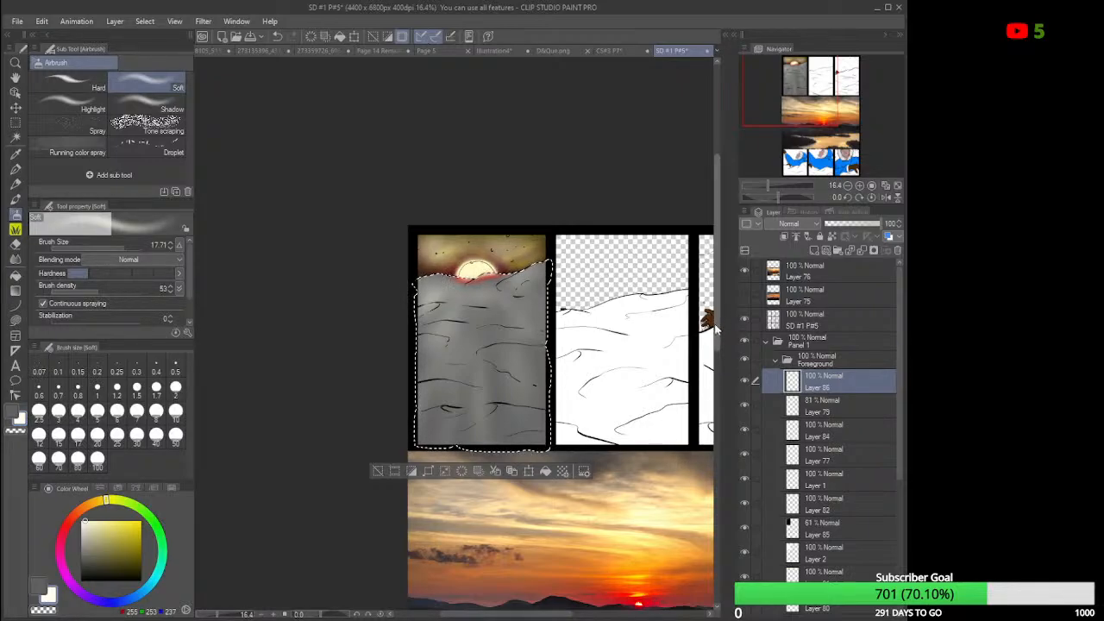
left_click_drag(716, 319, 719, 374)
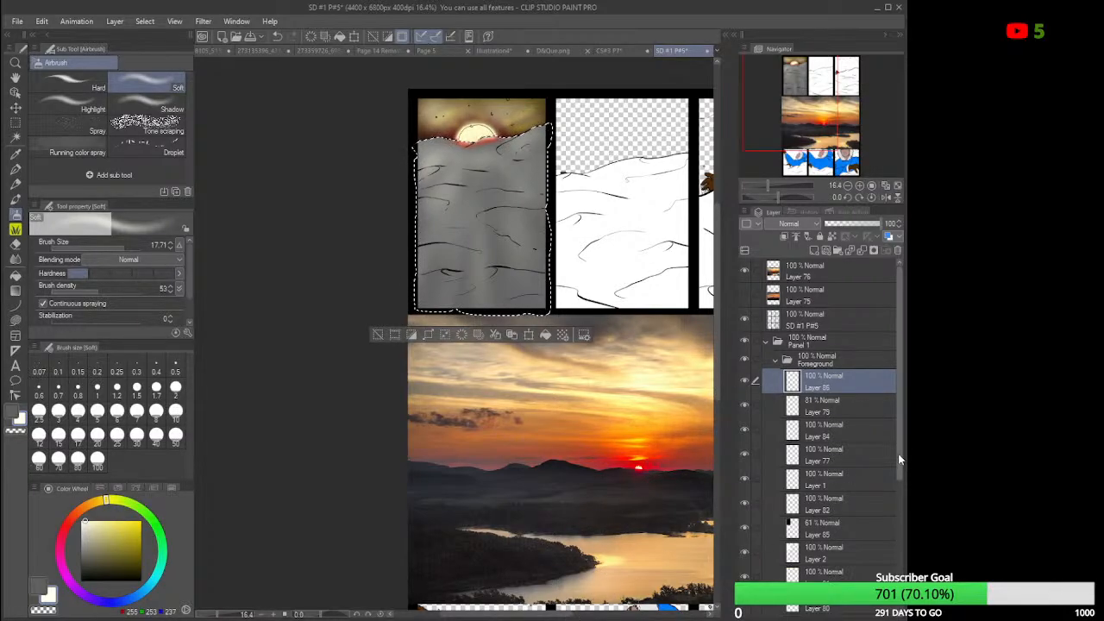
left_click_drag(900, 459, 895, 519)
left_click(832, 548)
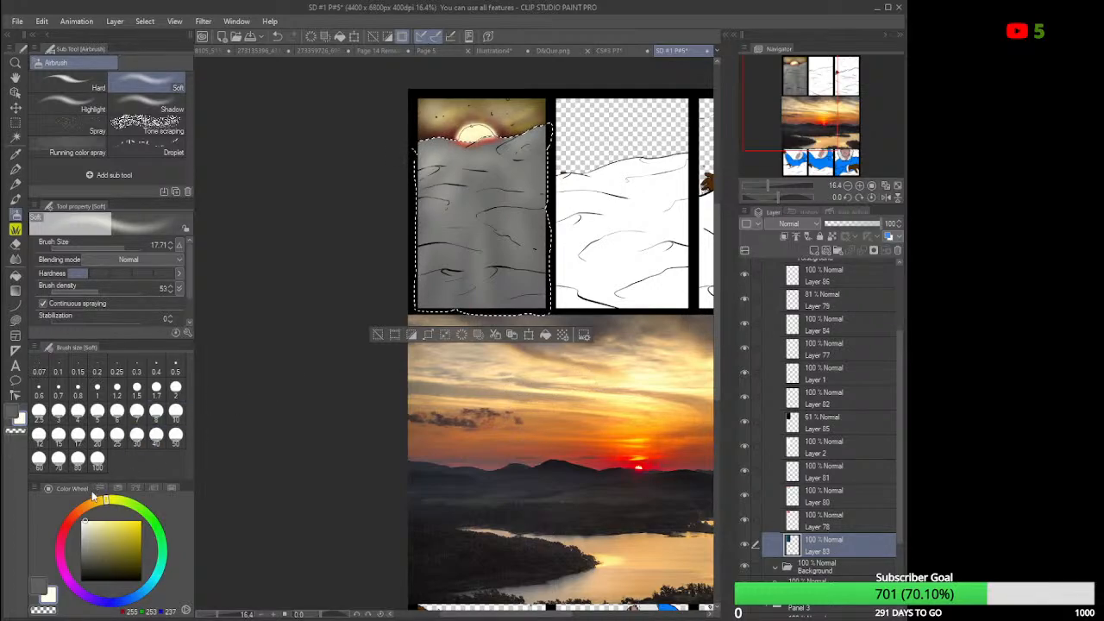
left_click(84, 520)
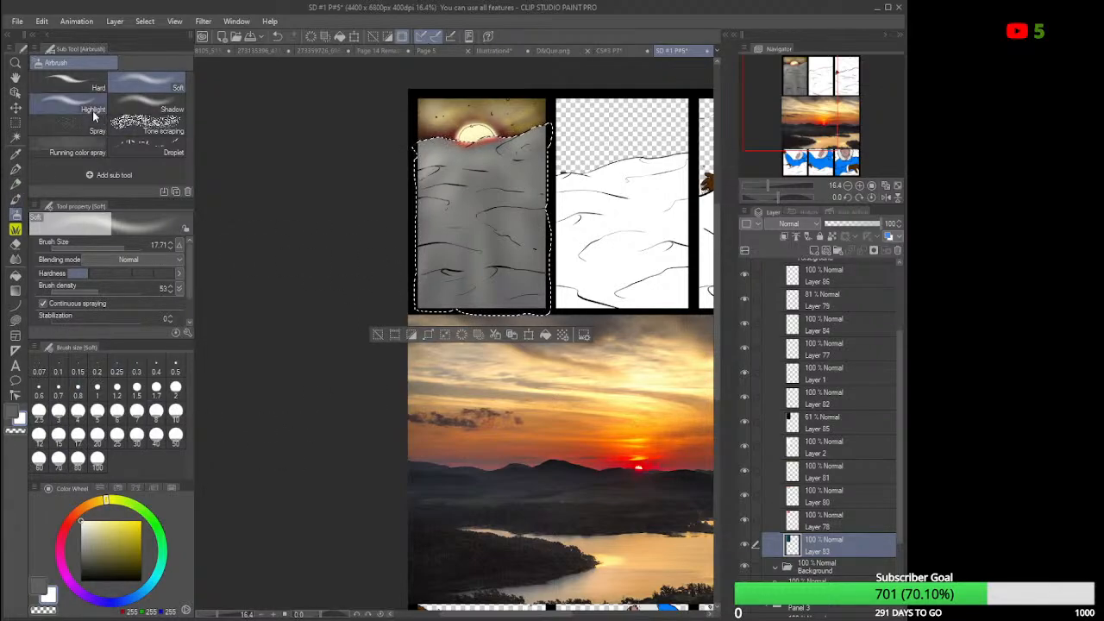
left_click(14, 121)
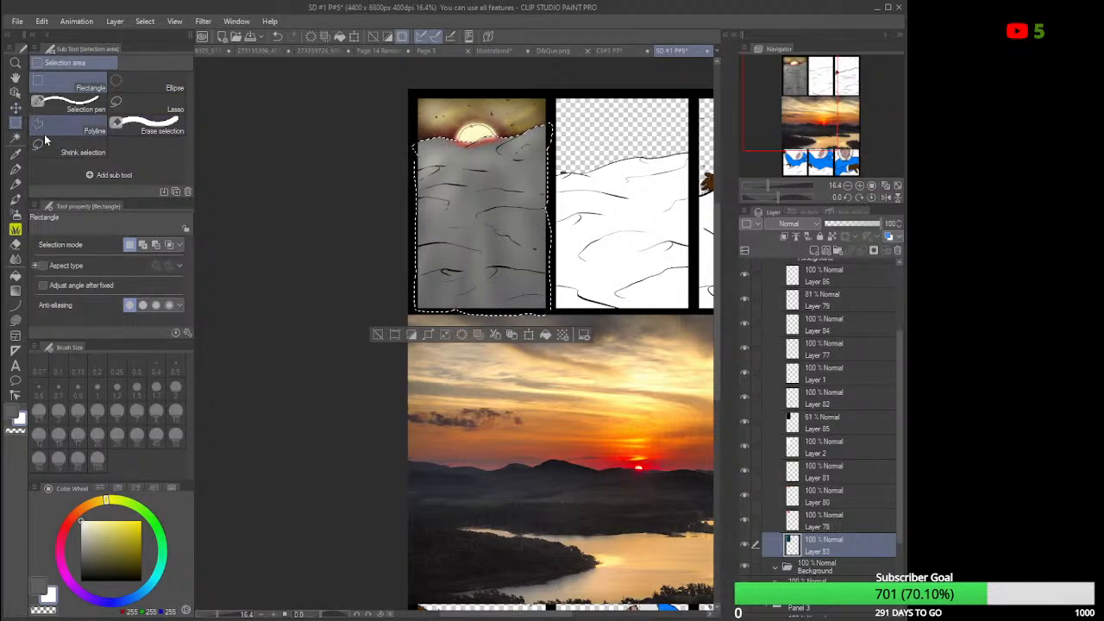
left_click(155, 109)
left_click(309, 166)
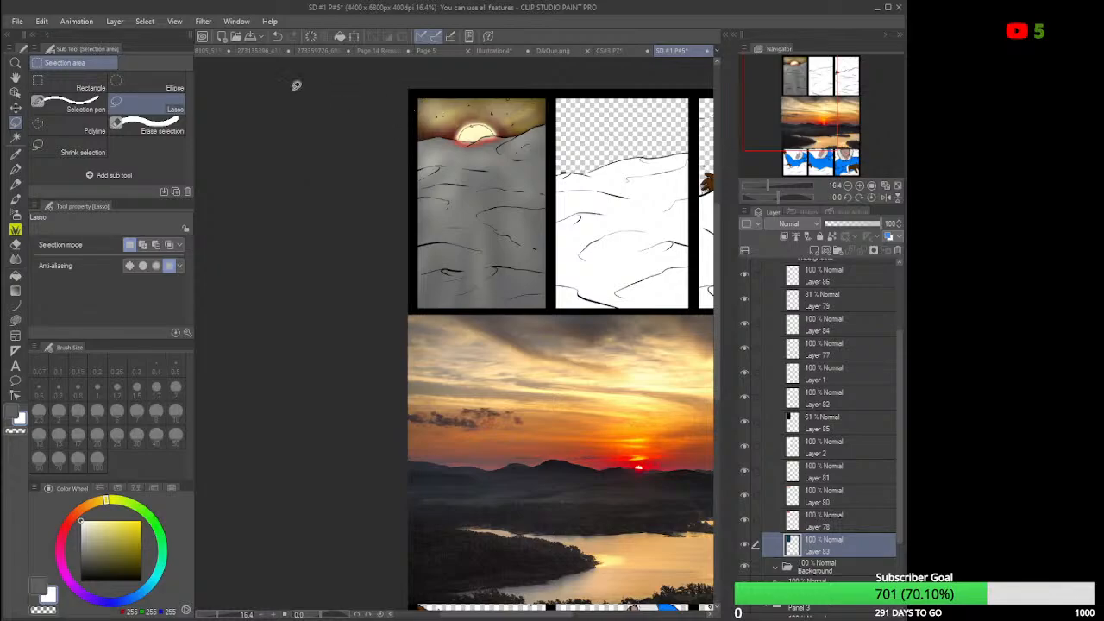
left_click(60, 90)
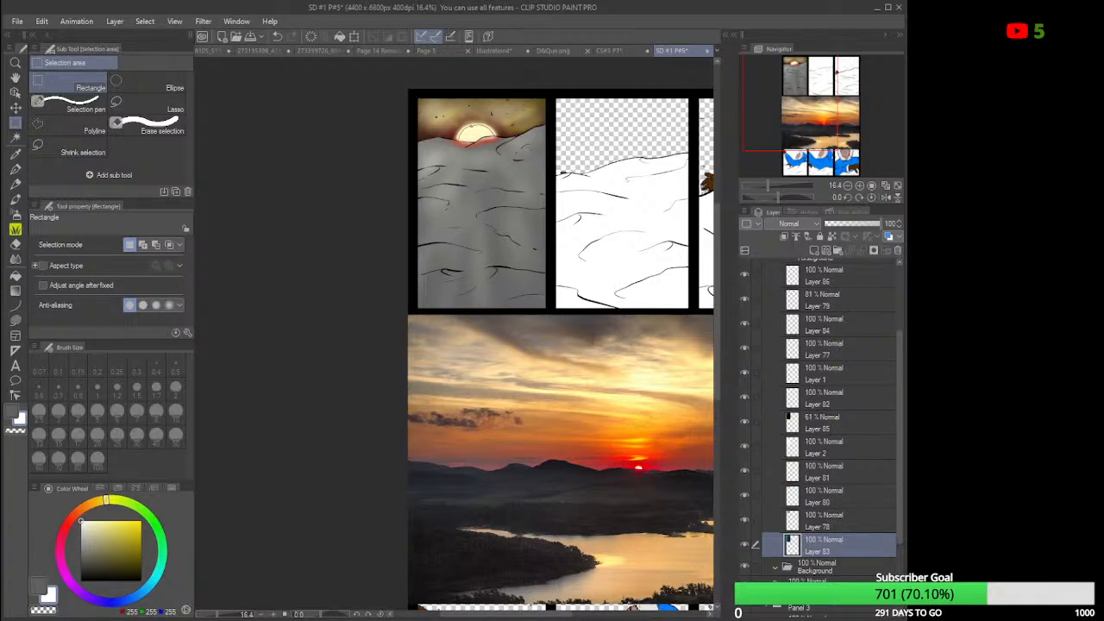
left_click_drag(415, 94, 547, 310)
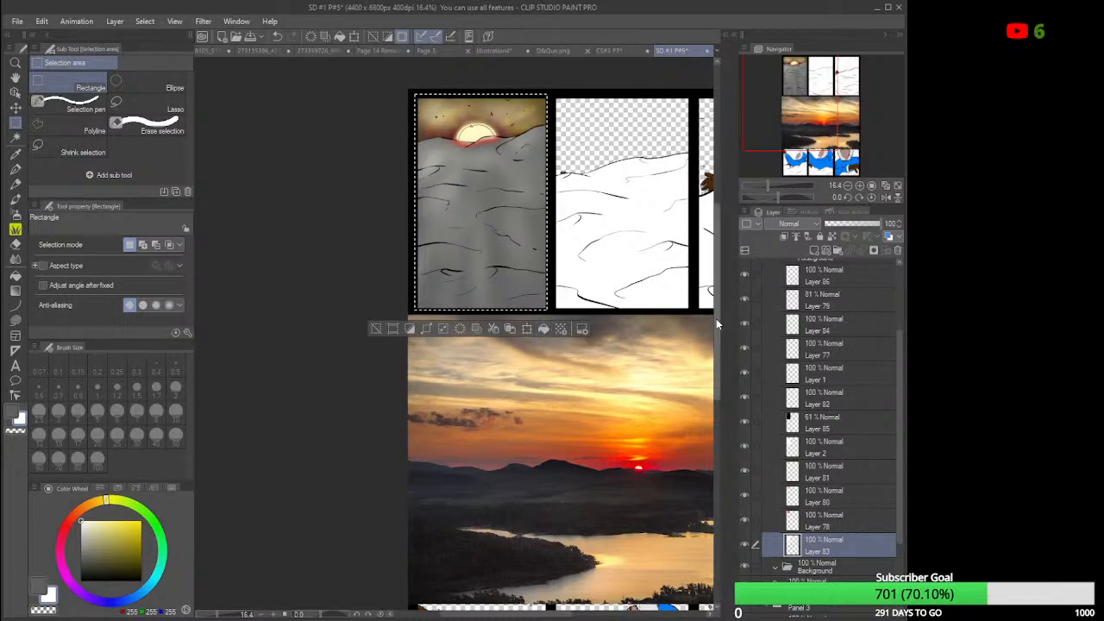
Move Layers 78, 80 and 81 together above the 61% opacity Layer 85 so the sky colours sit over the darkening.
left_click_drag(718, 333, 721, 296)
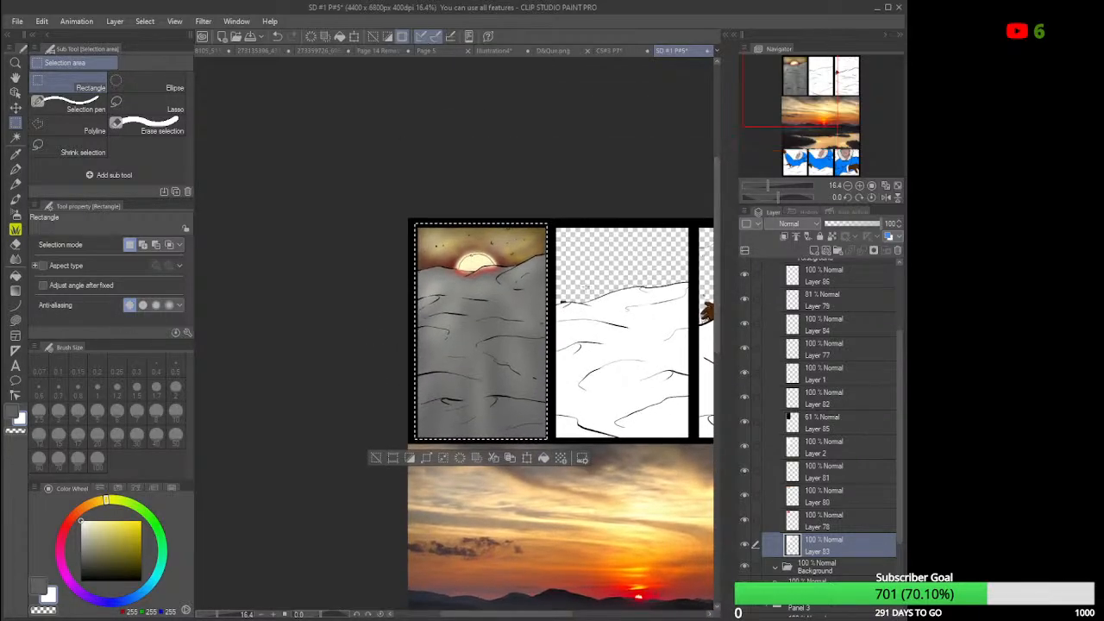
scroll(586, 285, "up", 5)
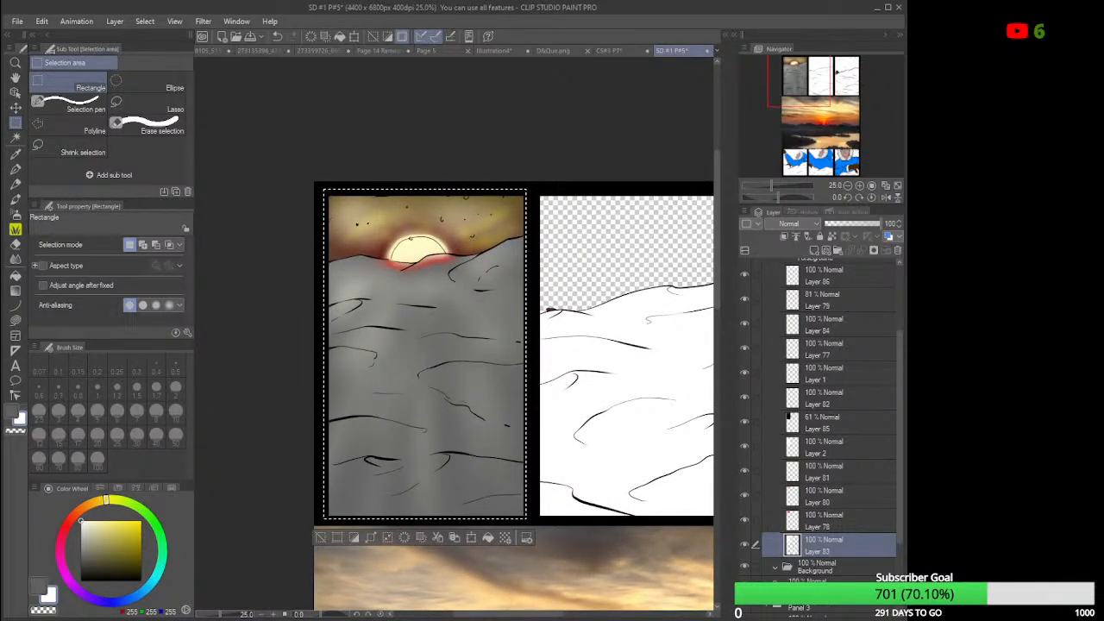
left_click(830, 524)
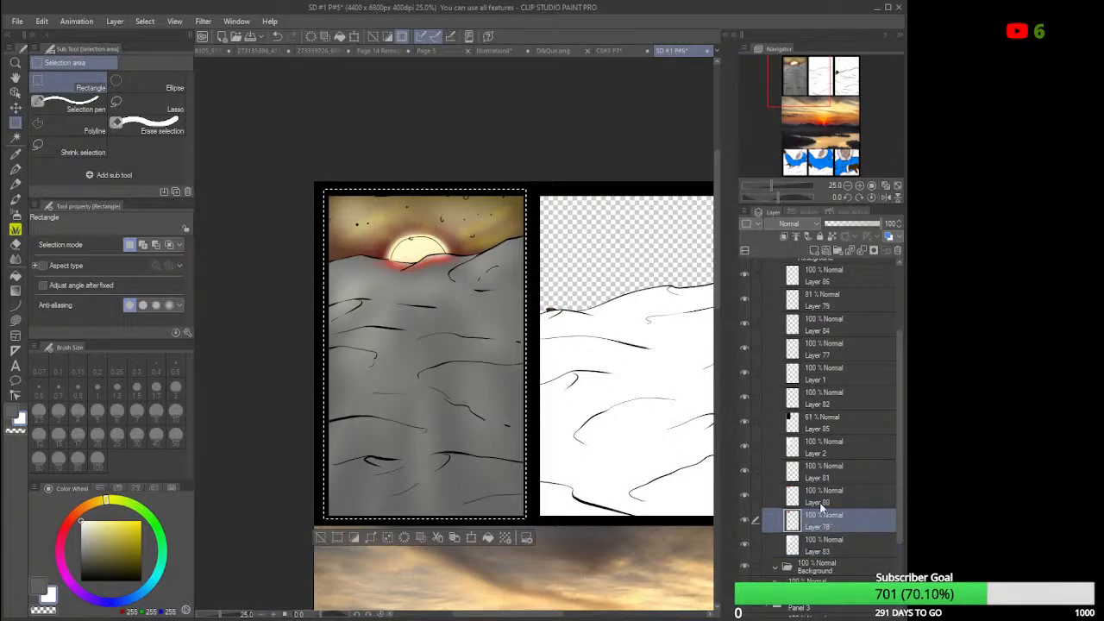
left_click(819, 497, "ctrl")
left_click(819, 477, "ctrl")
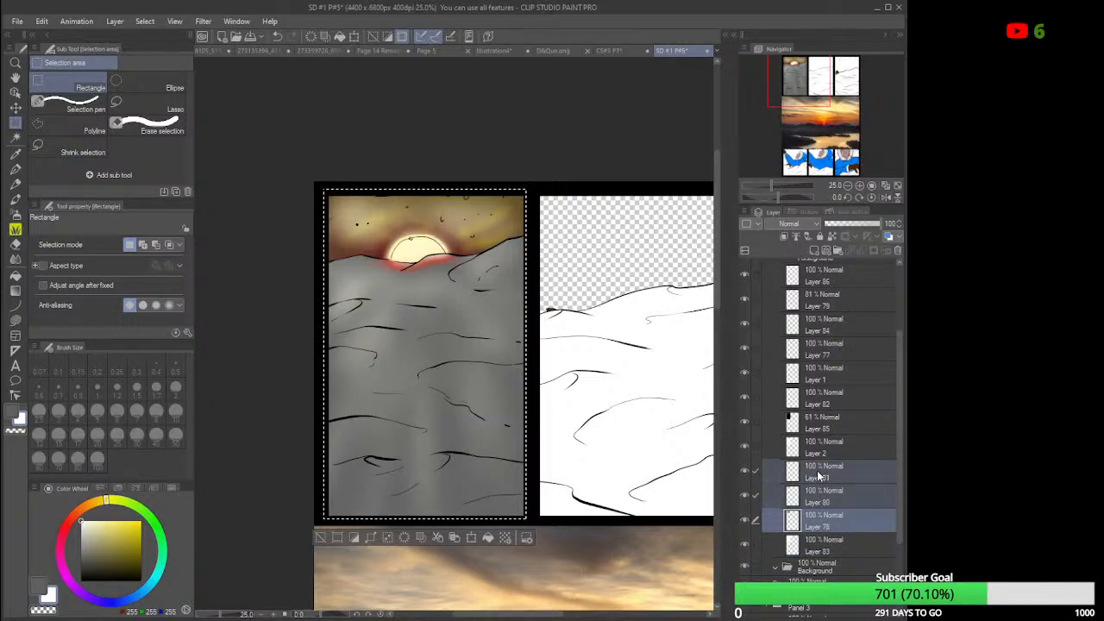
left_click_drag(819, 477, 828, 411)
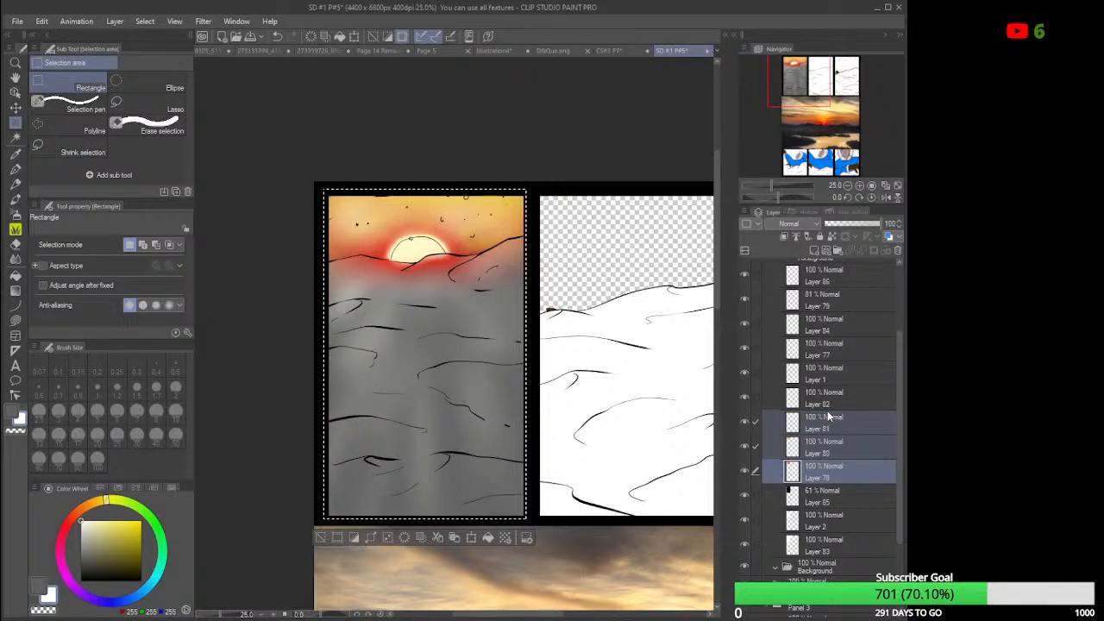
Clear the rectangular selection around the first panel.
scroll(565, 574, "down", 2)
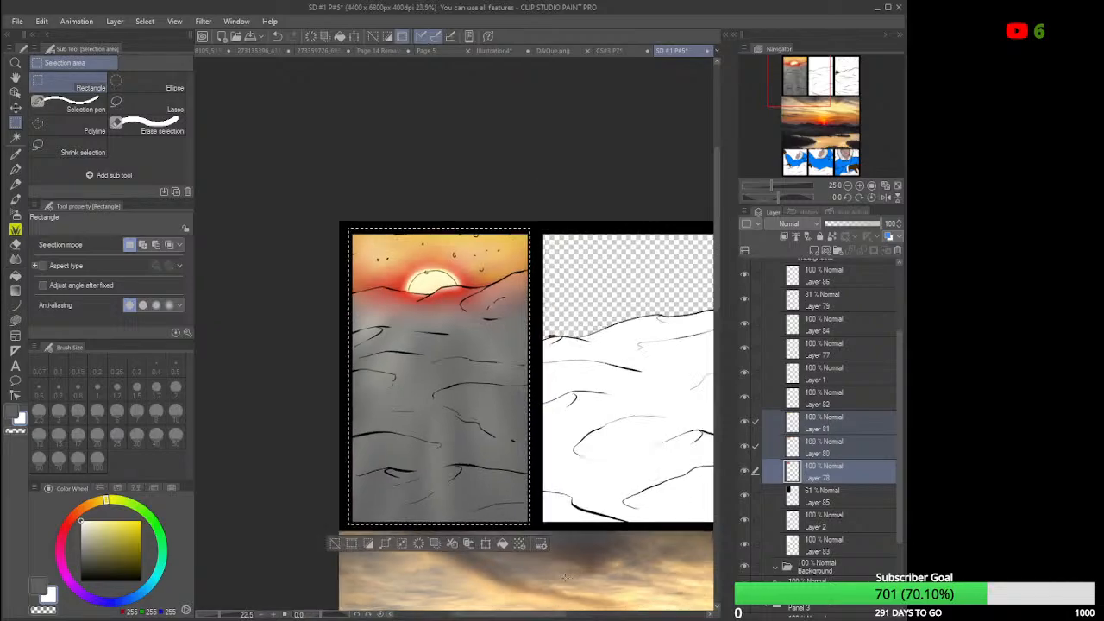
left_click_drag(519, 617, 536, 617)
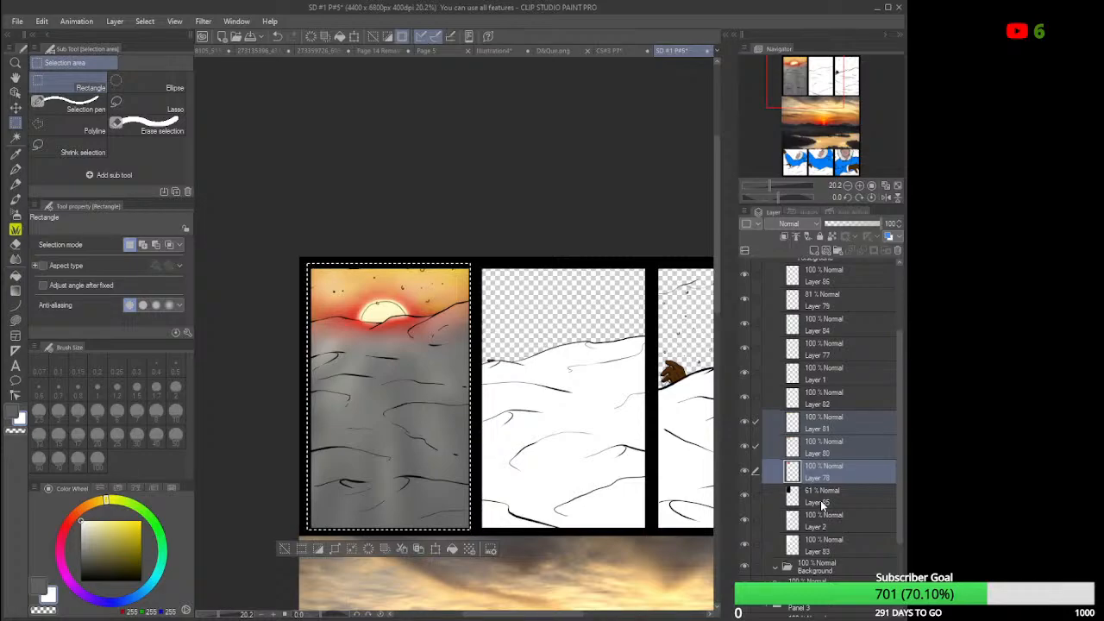
scroll(622, 316, "down", 4)
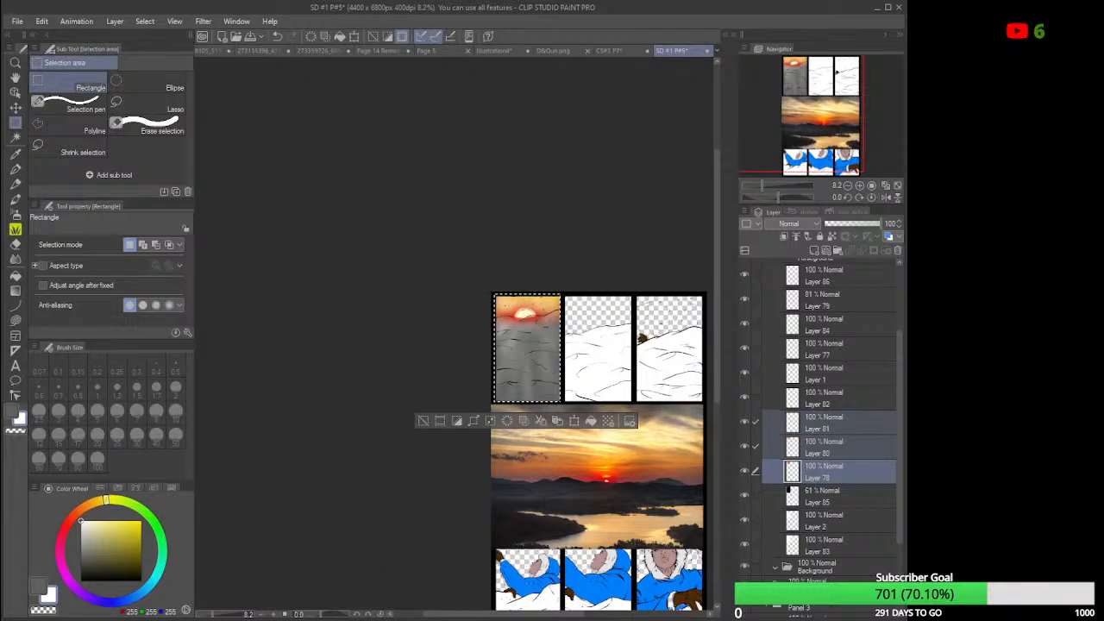
left_click_drag(559, 617, 595, 619)
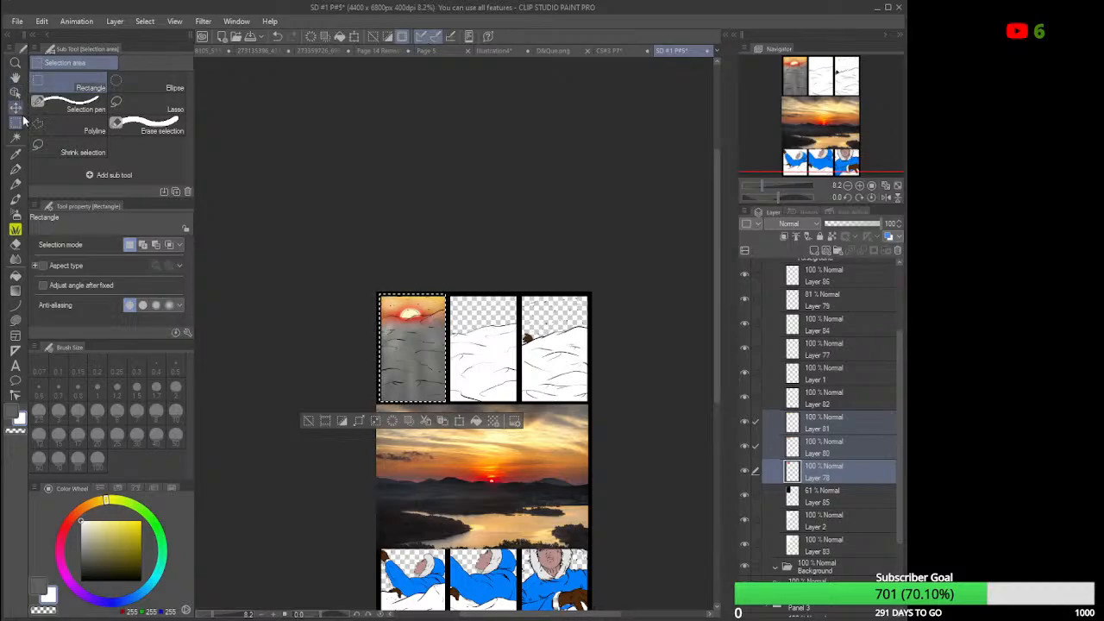
left_click(143, 104)
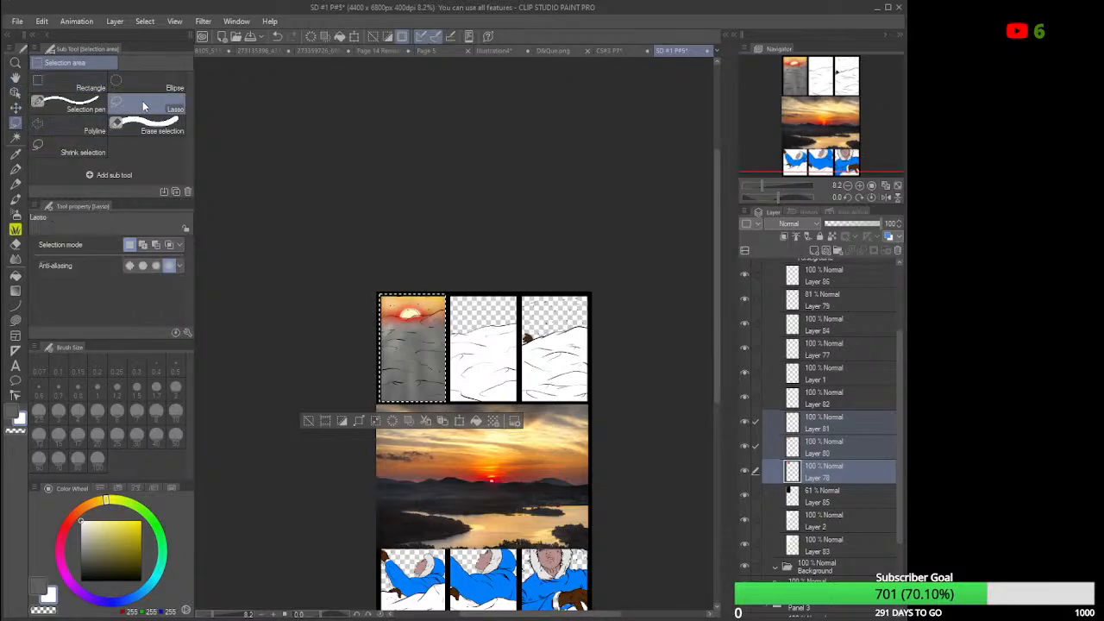
left_click(403, 136)
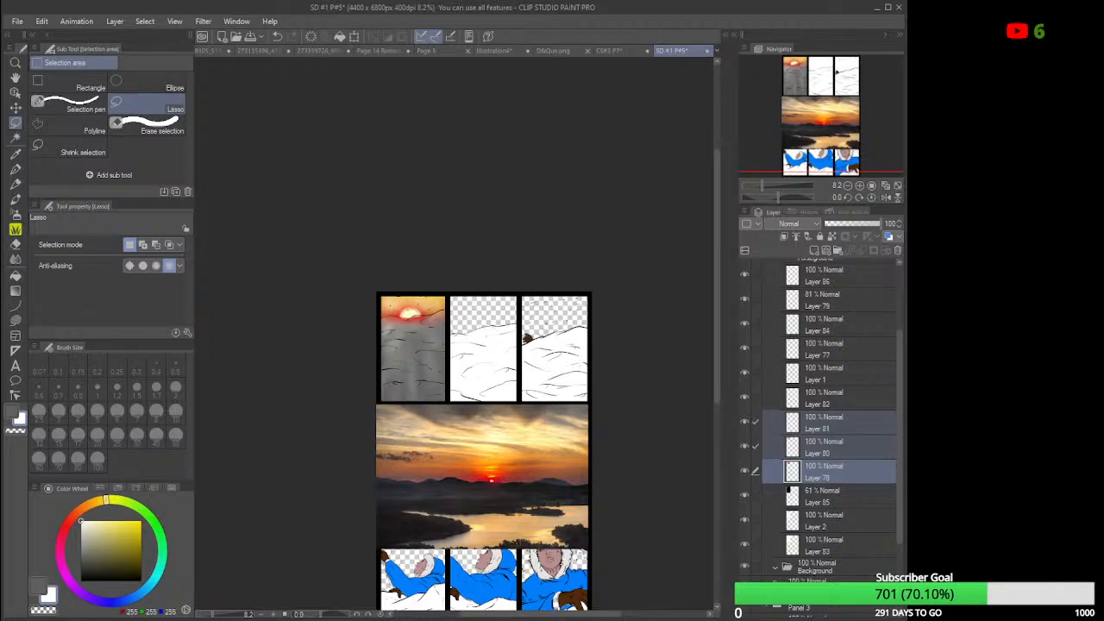
Lock the Panel 1 folder and collapse it.
scroll(901, 292, "up", 3)
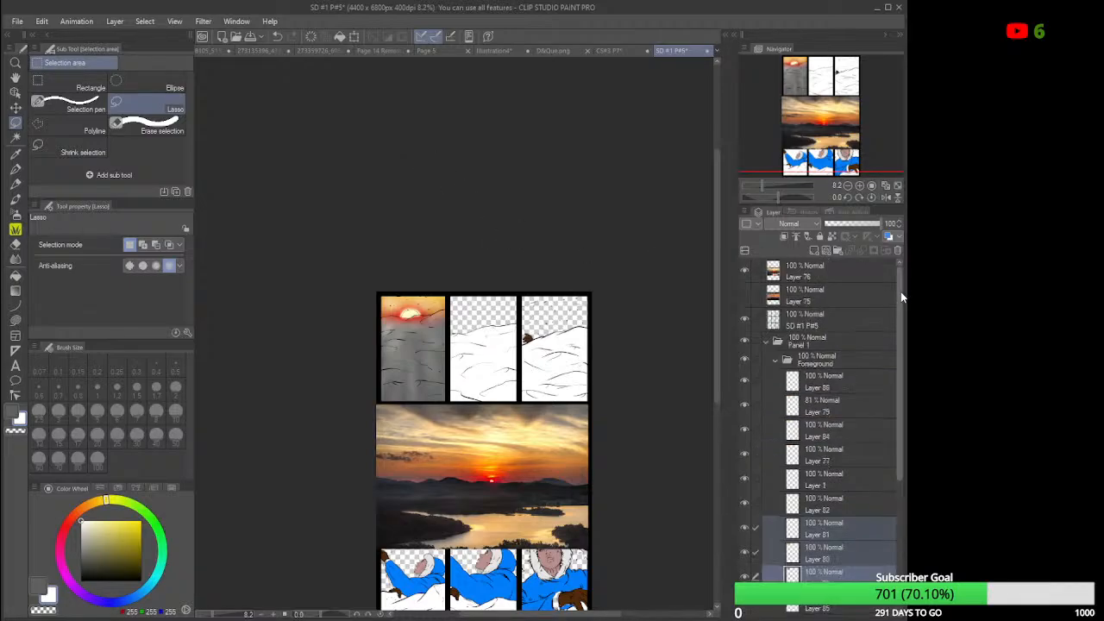
left_click(848, 350)
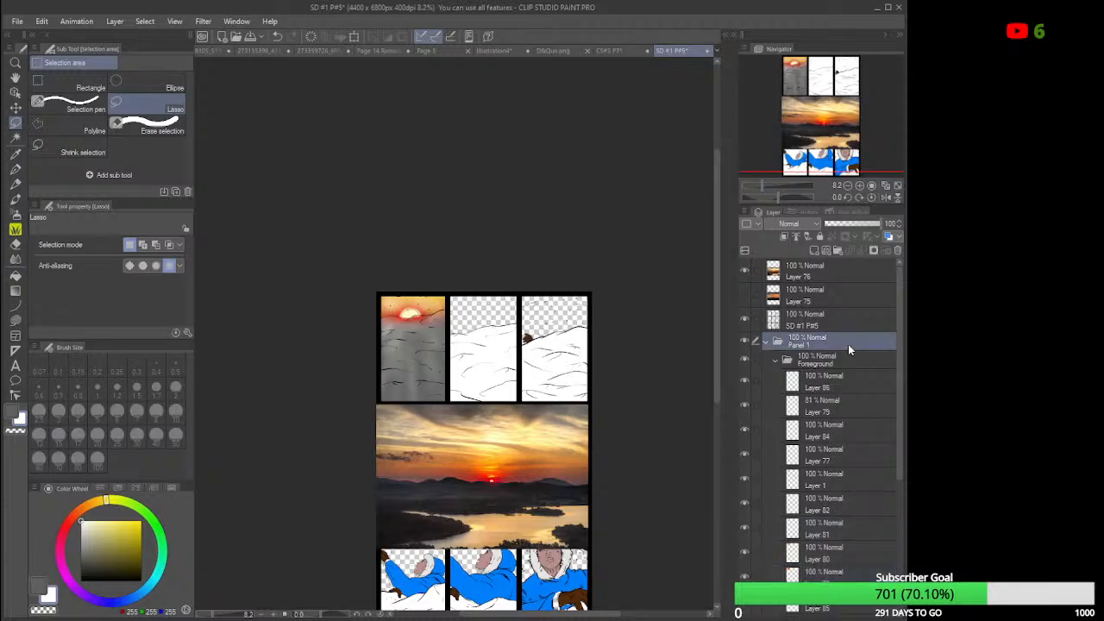
left_click(821, 236)
left_click(766, 341)
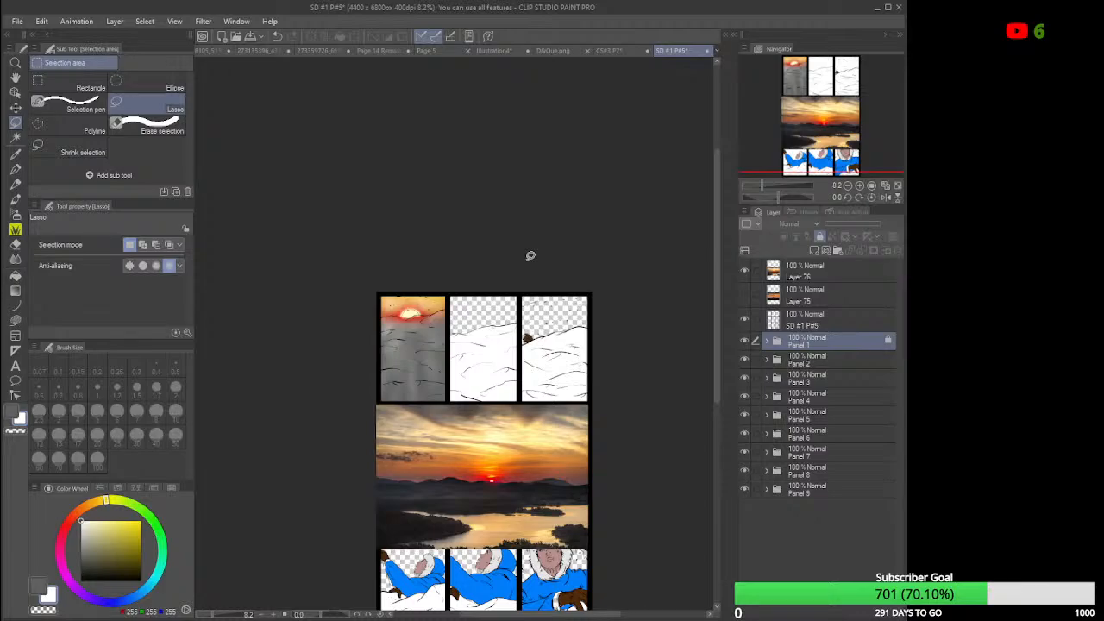
Expand the Panel 2 folder and make Layer 4 in its Foreground Copy folder the active layer.
scroll(475, 322, "up", 4)
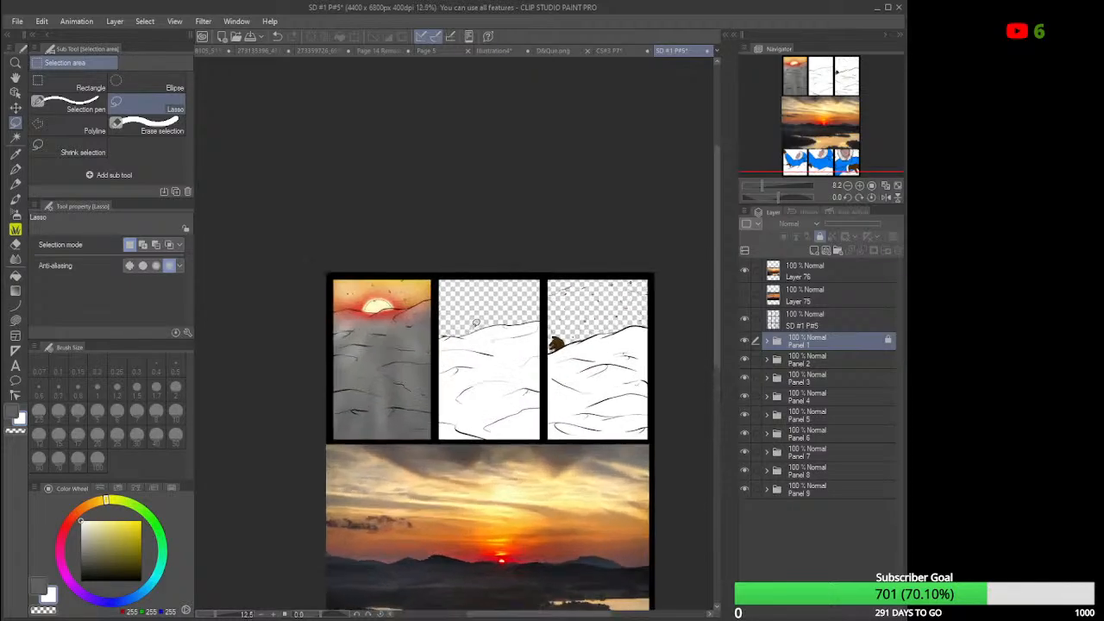
scroll(476, 322, "up", 2)
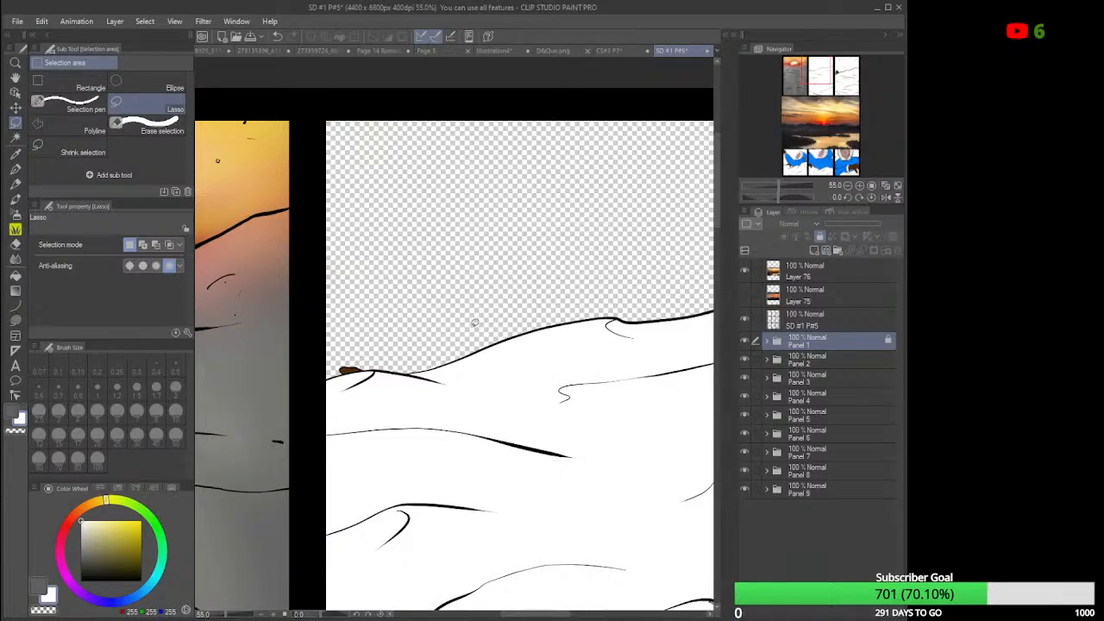
scroll(475, 322, "up", 4)
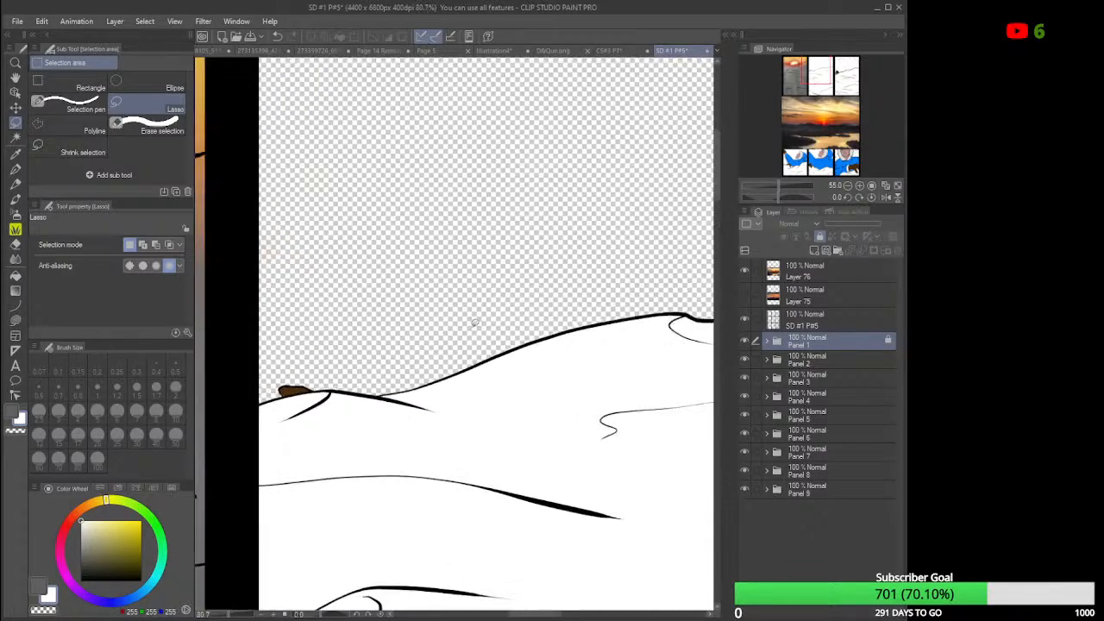
scroll(476, 323, "down", 3)
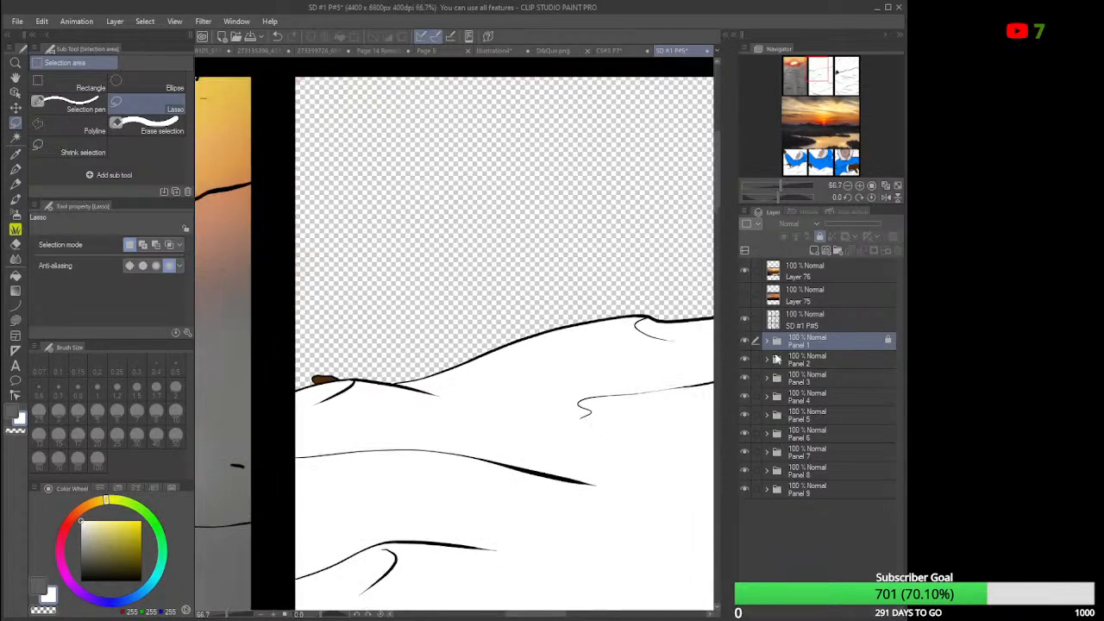
left_click(766, 360)
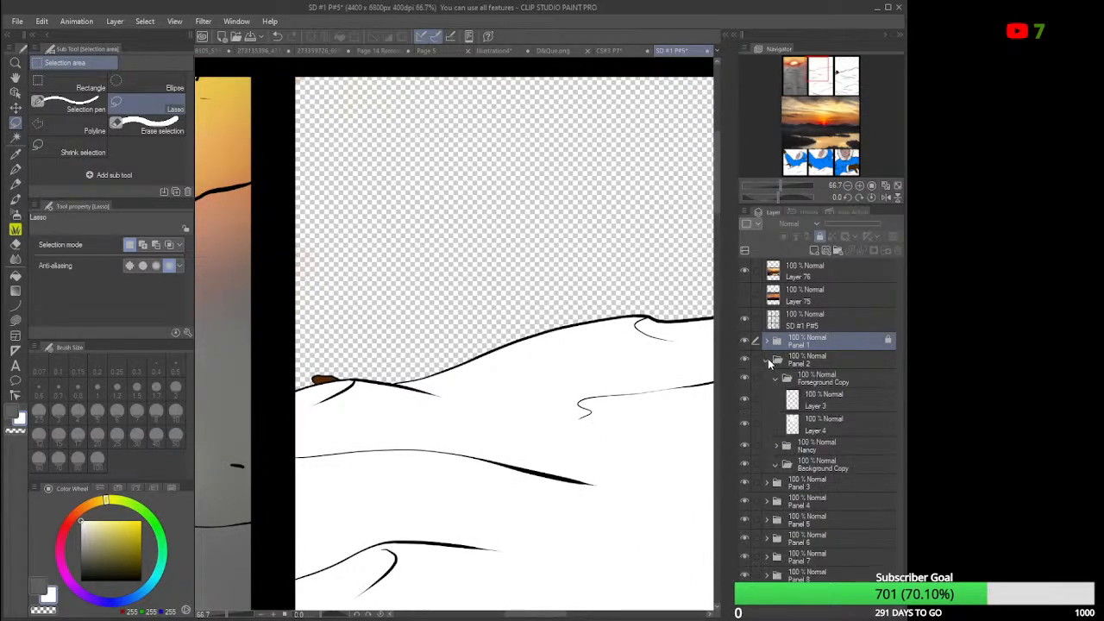
left_click(835, 420)
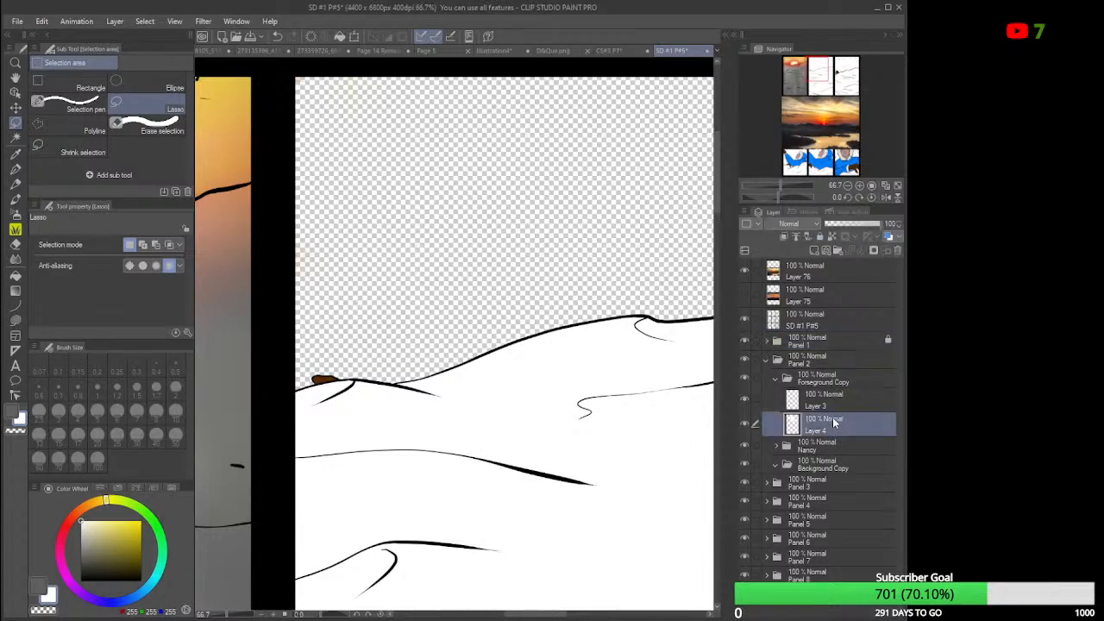
Add a new layer at the base of Panel 2's Foreground Copy folder, with Layer 4 moved above Layer 3, and make it active.
left_click(814, 249)
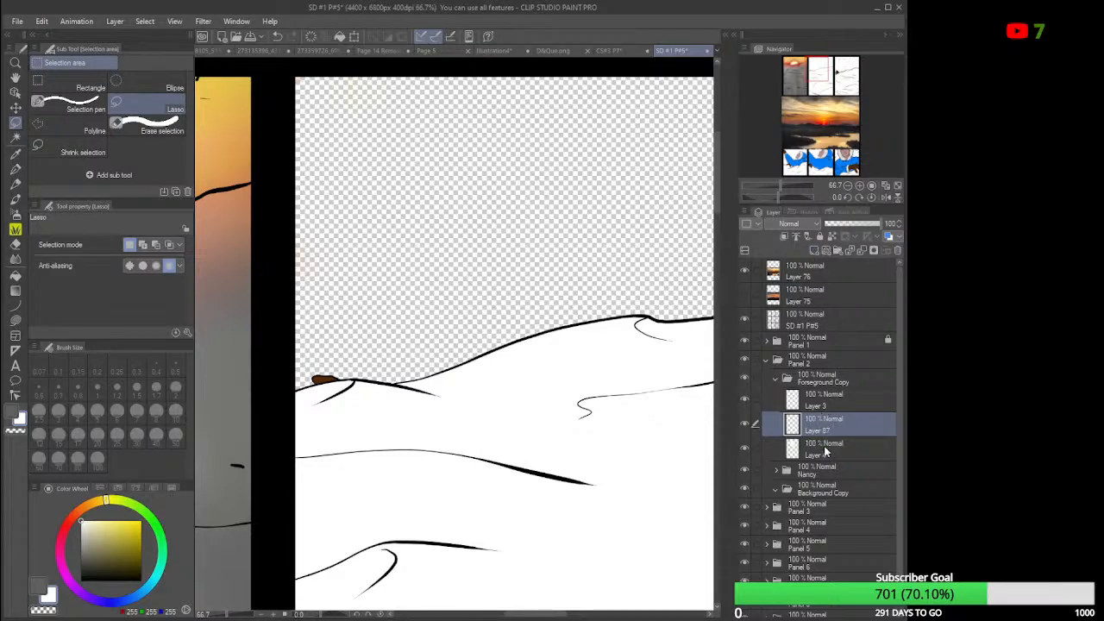
left_click_drag(825, 447, 831, 399)
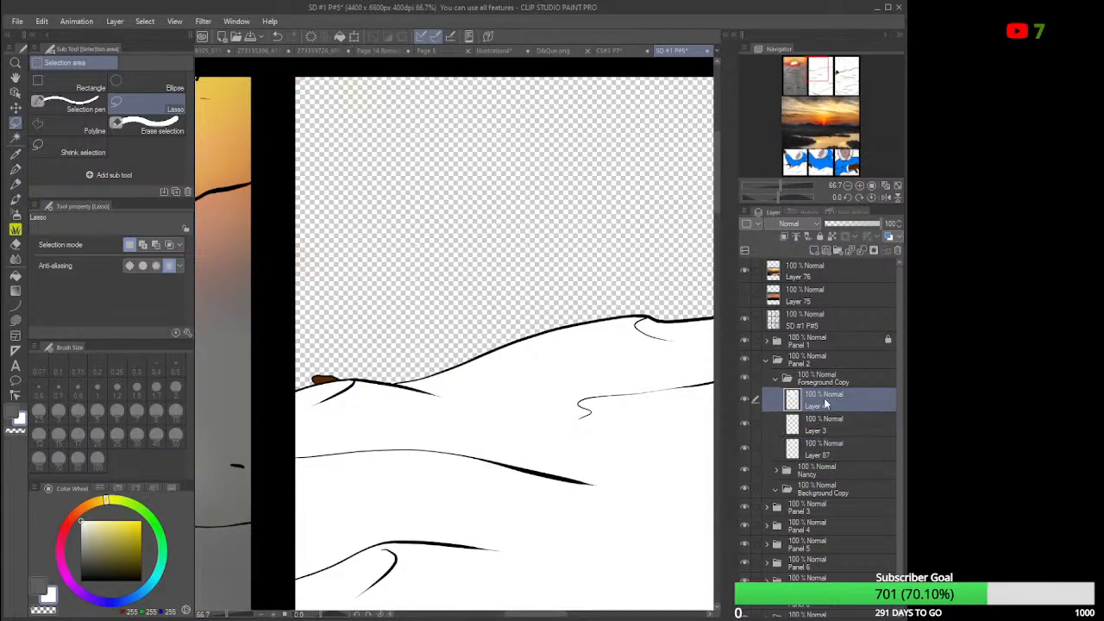
left_click(823, 450)
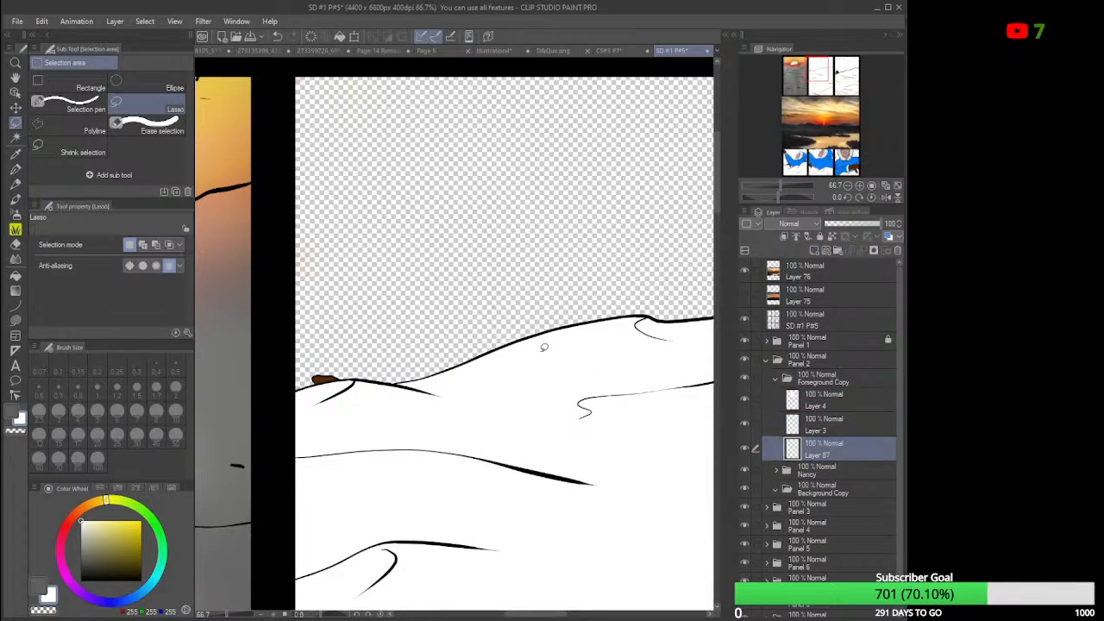
Select the whole second panel with a rectangular selection and hide the sunset picture on Layer 76.
scroll(543, 347, "down", 4)
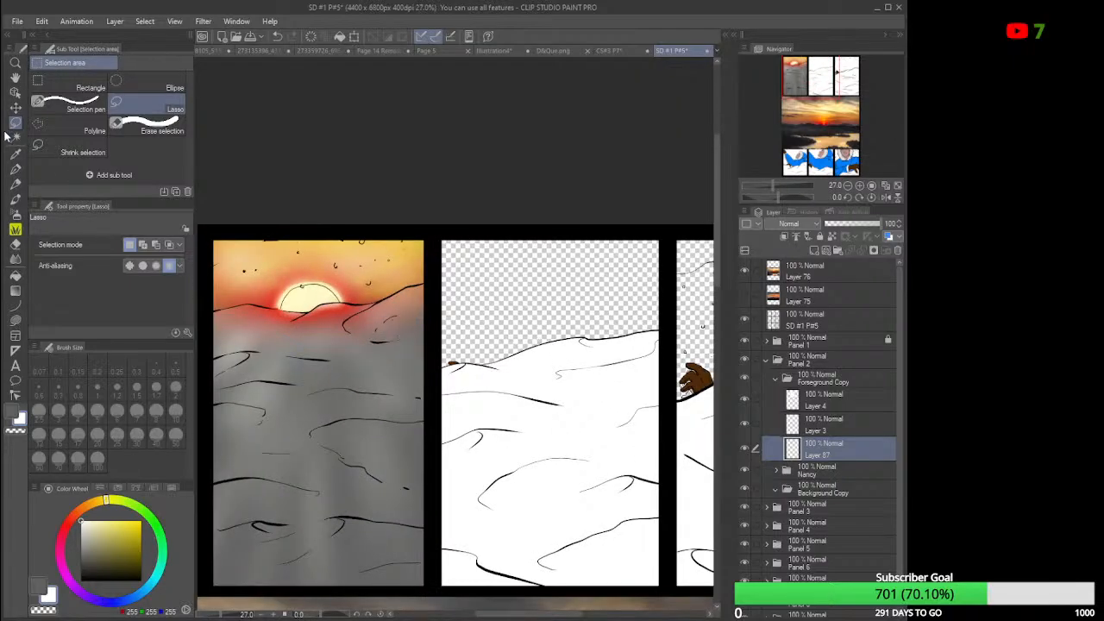
left_click(69, 83)
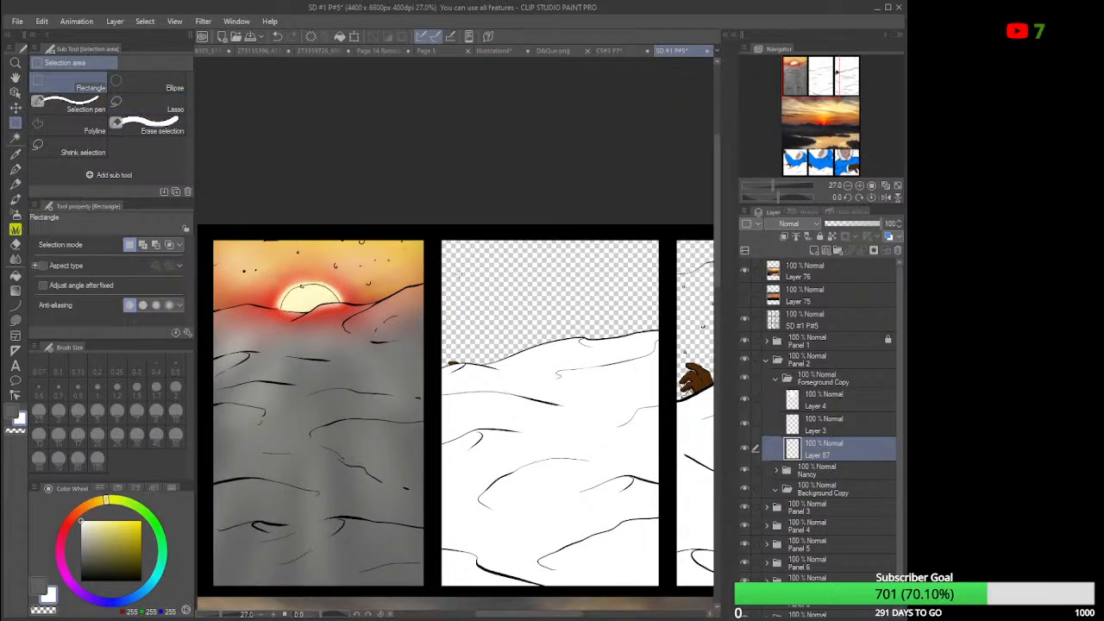
left_click_drag(436, 236, 664, 592)
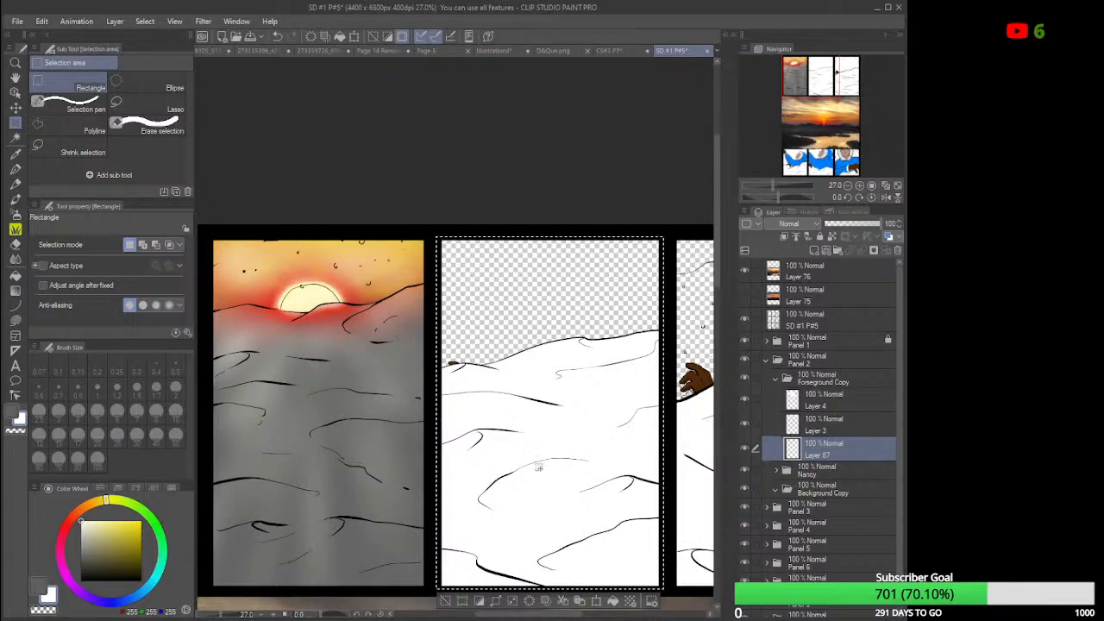
scroll(447, 474, "down", 1)
scroll(447, 475, "down", 1)
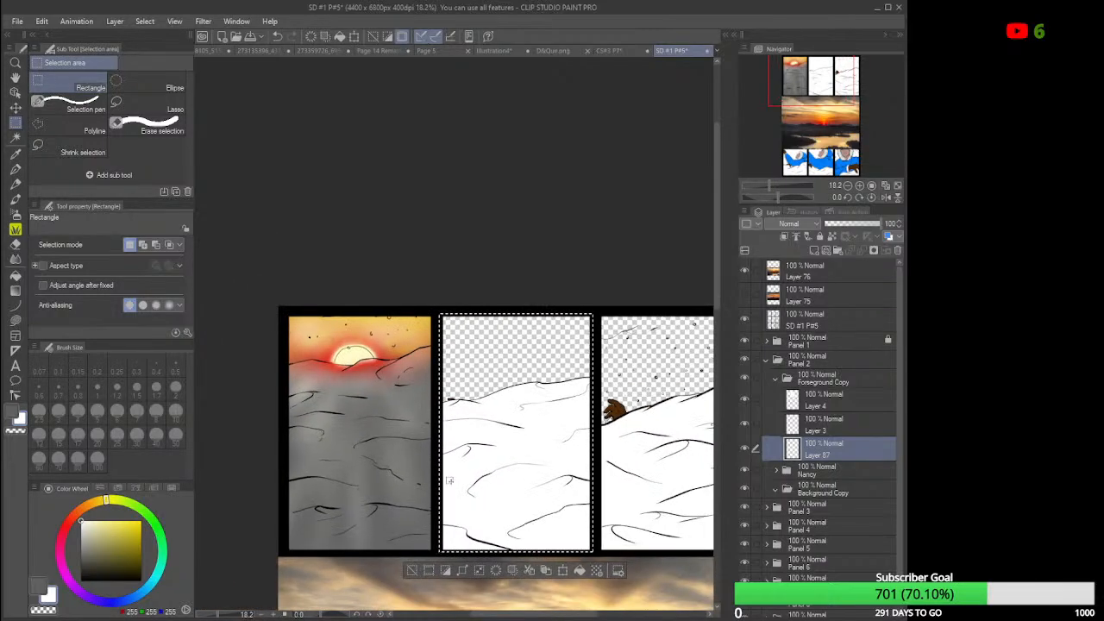
left_click_drag(577, 615, 584, 615)
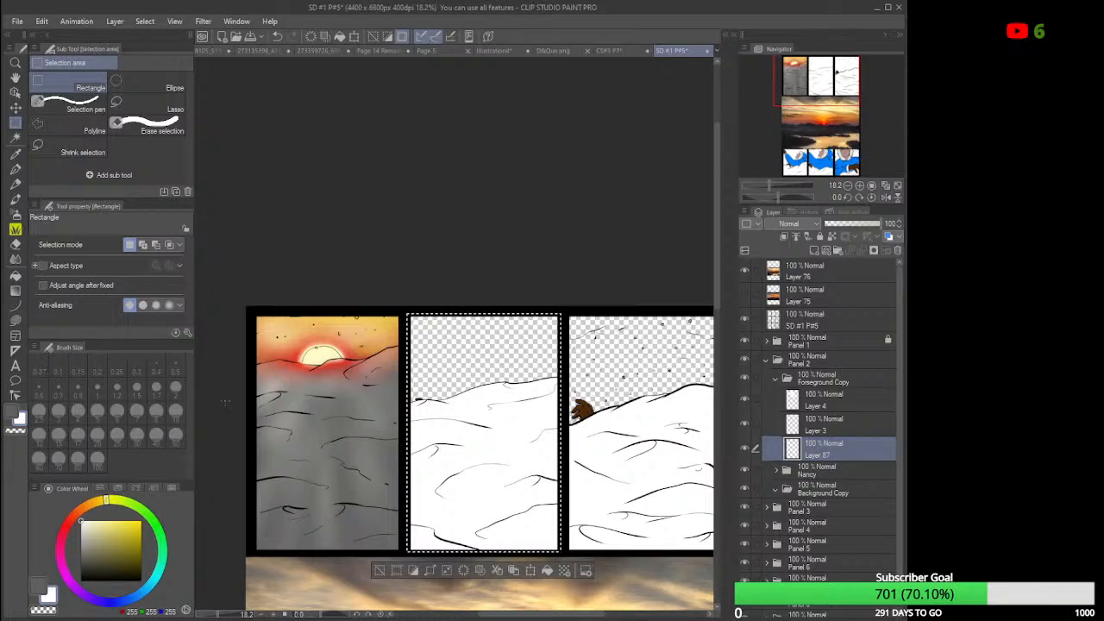
scroll(225, 402, "down", 1)
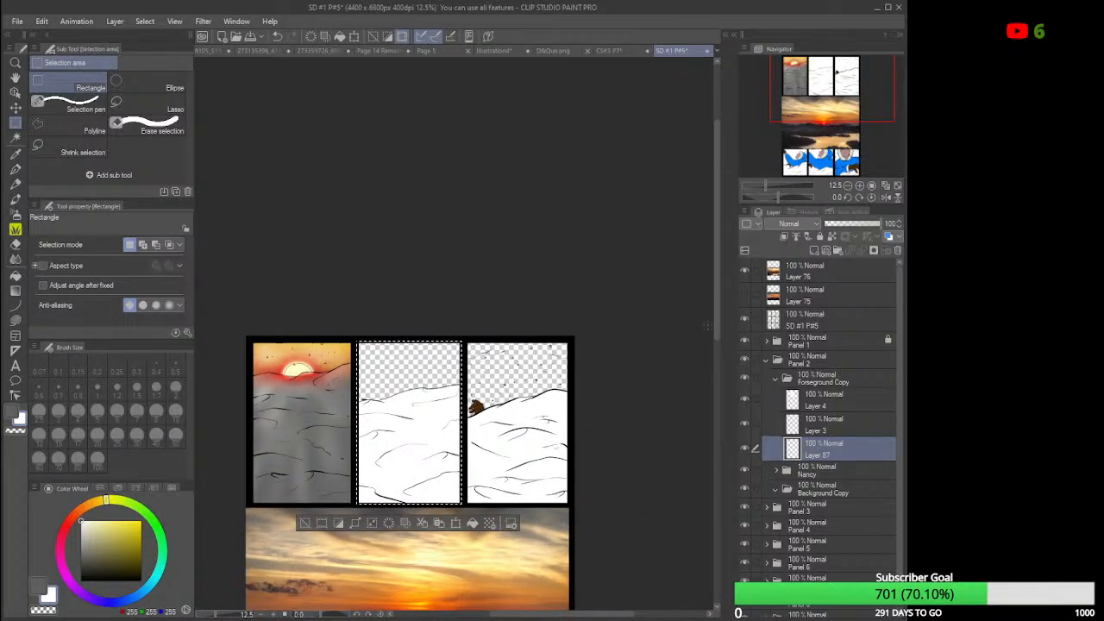
left_click(744, 272)
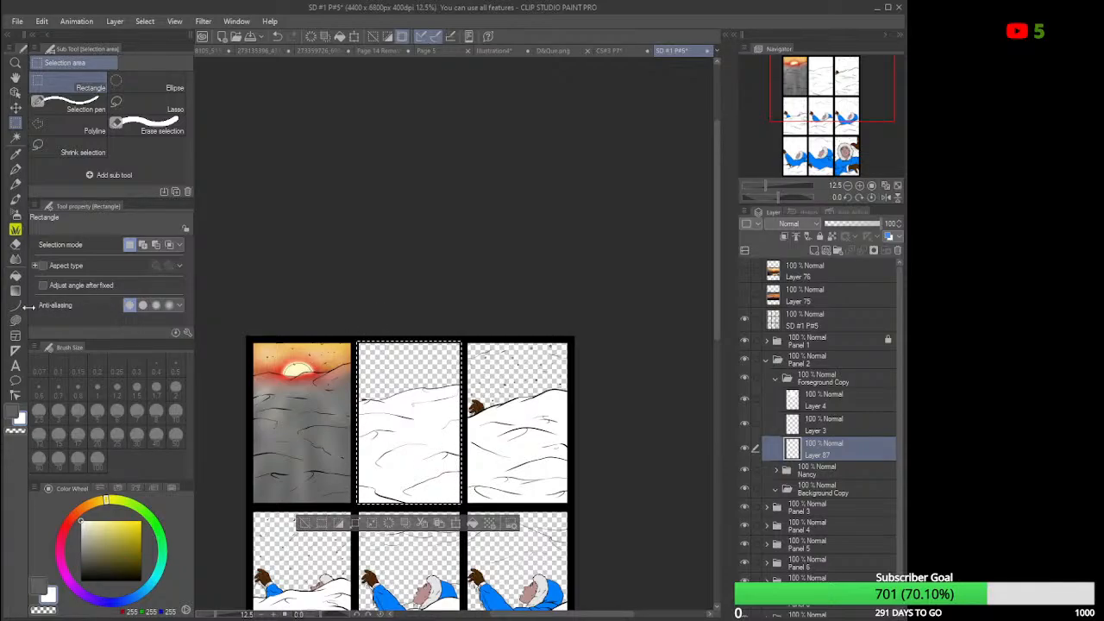
Airbrush light blue (RGB 108, 182, 242) across the lower sky of the second panel with the Soft airbrush at size 39.57.
left_click(136, 590)
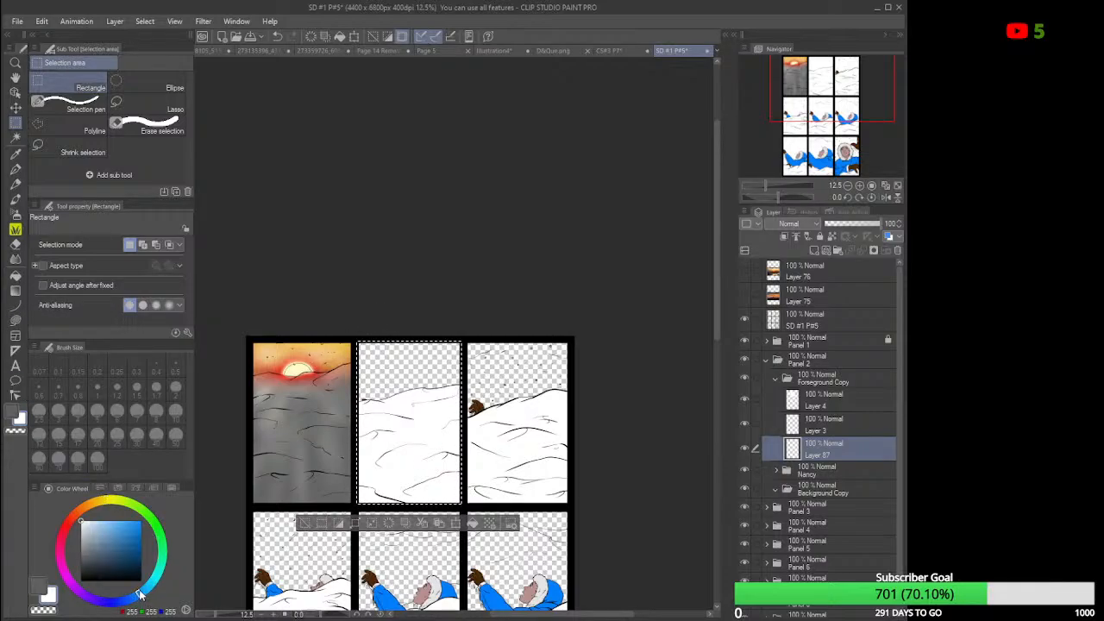
left_click(117, 519)
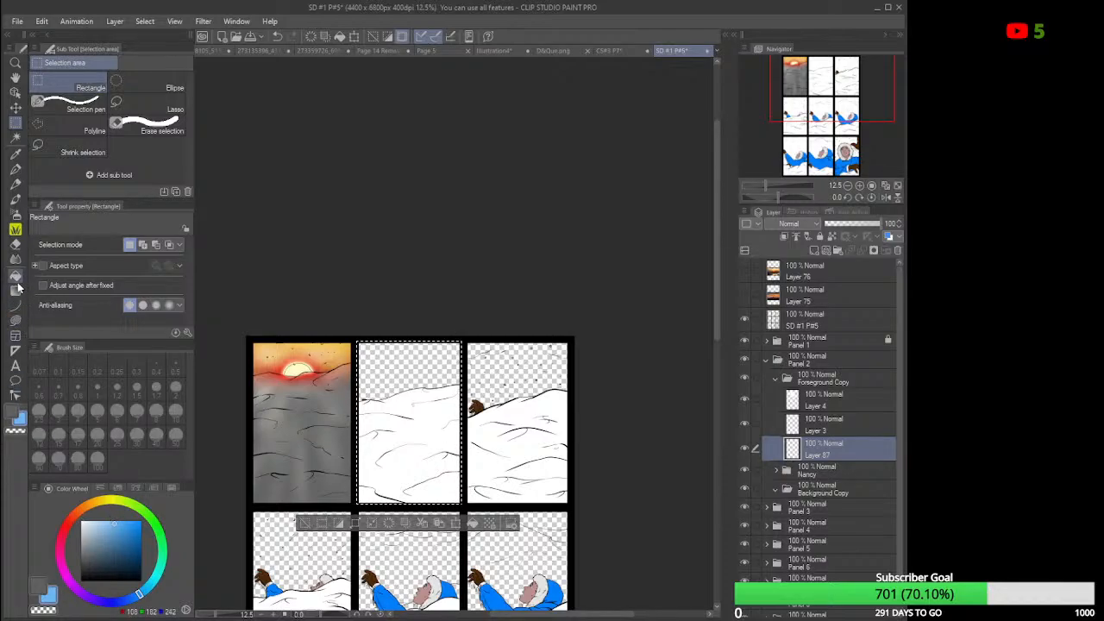
left_click(17, 216)
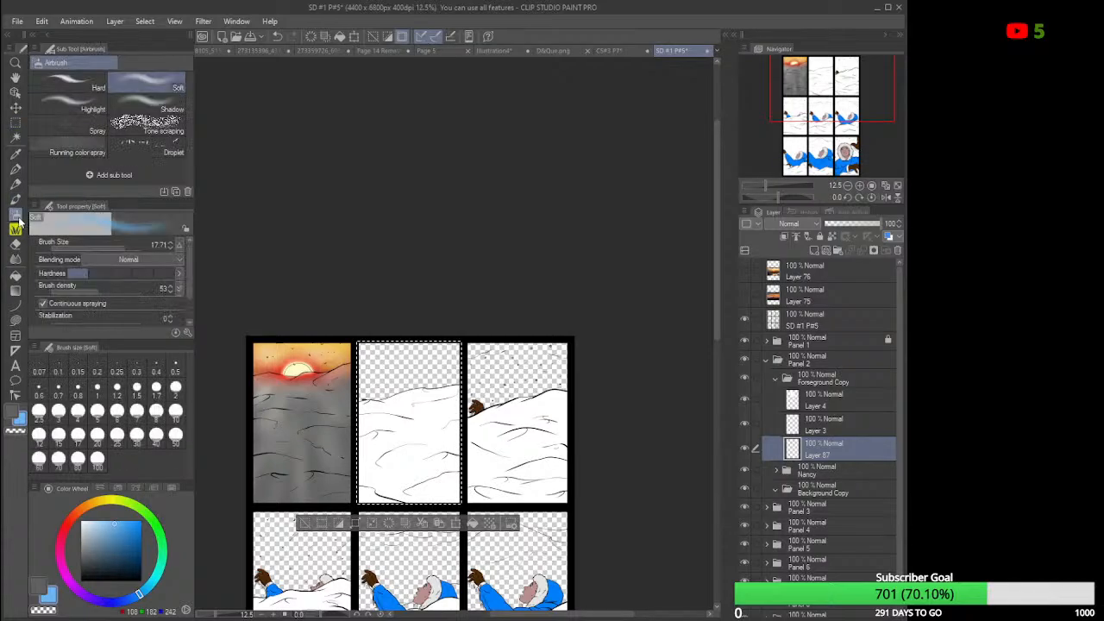
left_click(123, 247)
left_click_drag(124, 248, 132, 247)
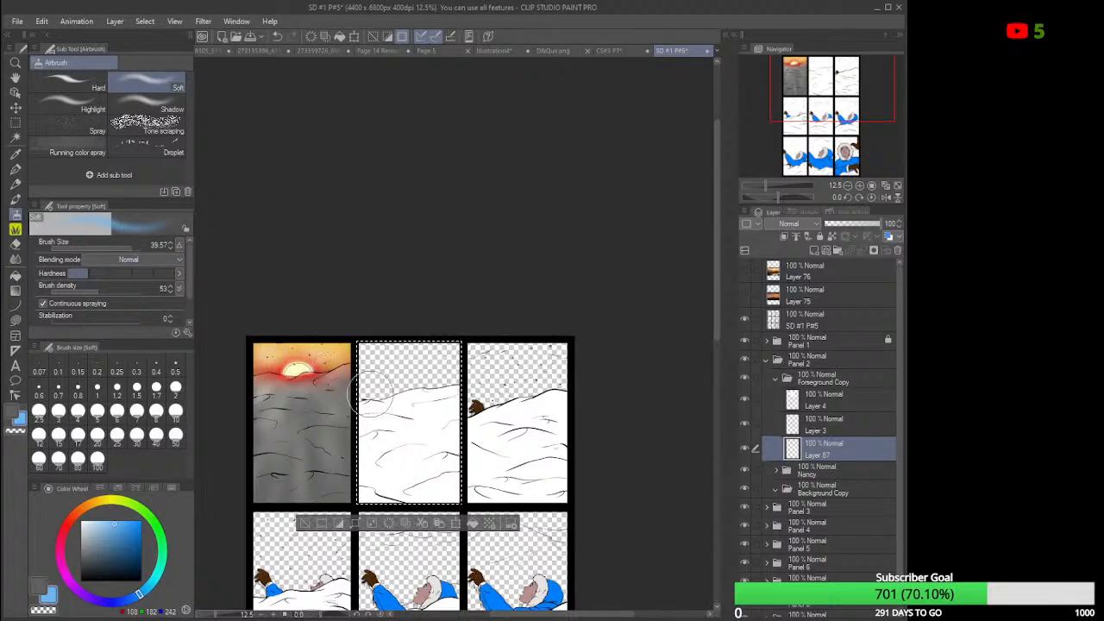
mouse_move(394, 385)
left_mouse_down()
mouse_move(462, 380)
mouse_move(412, 367)
mouse_move(356, 379)
left_mouse_up()
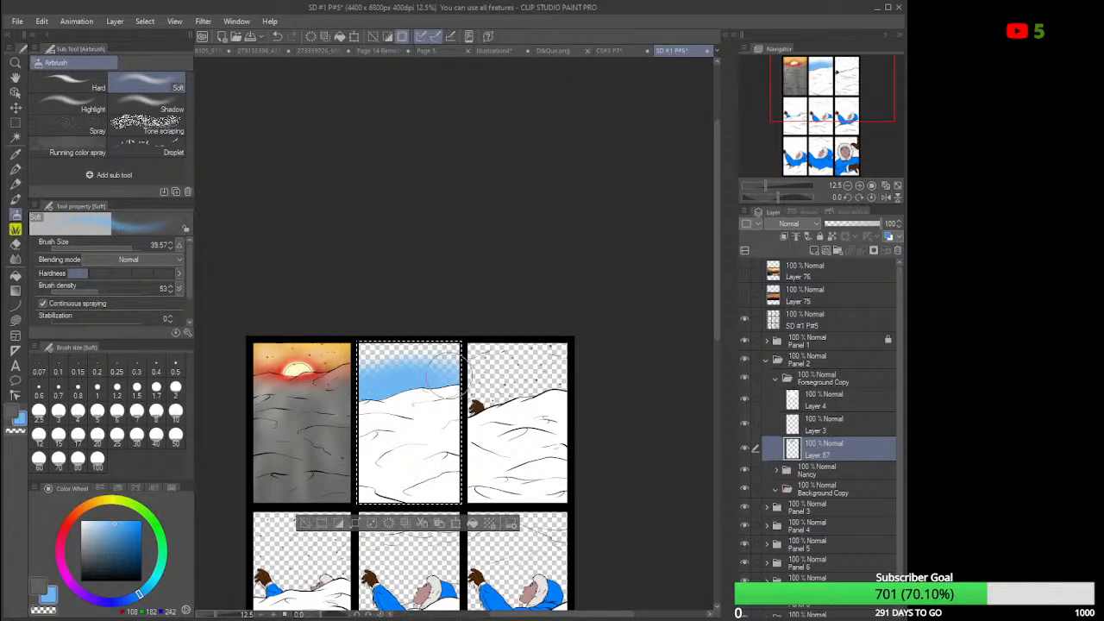
Make Layer 3 in the Foreground Copy folder active and choose a darker blue (RGB 72, 130, 177).
left_click(850, 427)
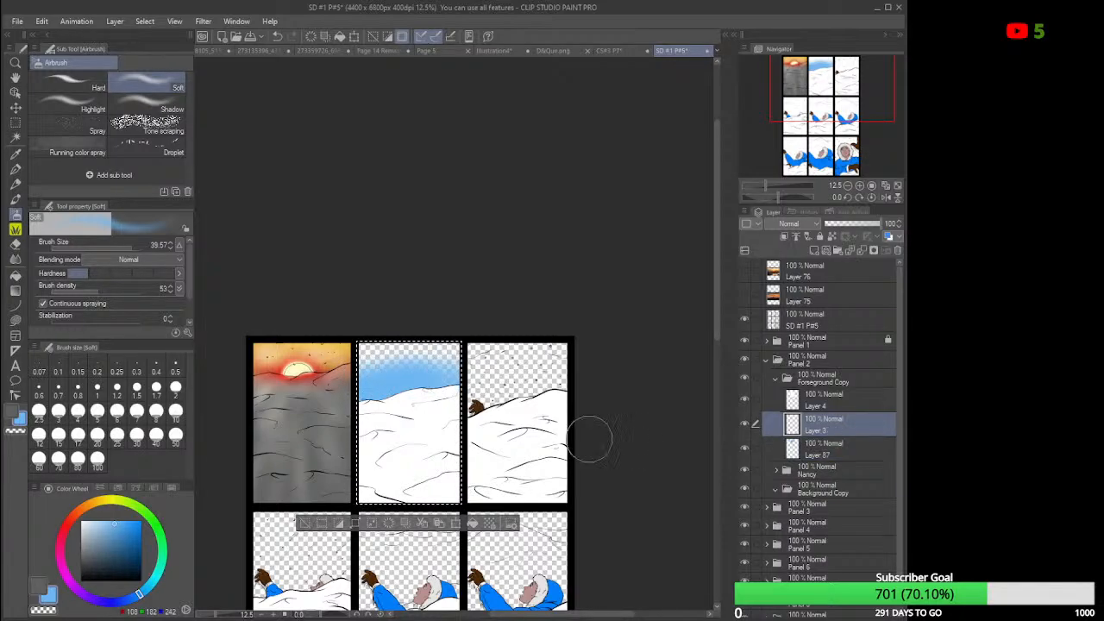
left_click(119, 536)
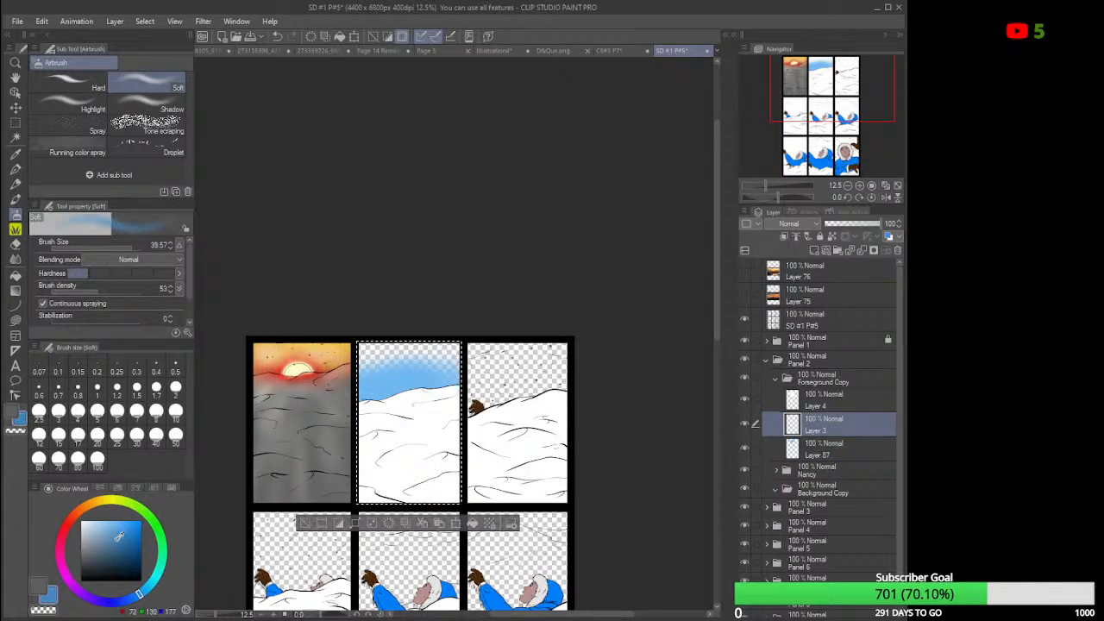
Airbrush a deeper blue (RGB 82, 148, 202) over the upper sky of the second panel on Layer 3.
left_click_drag(119, 537, 121, 528)
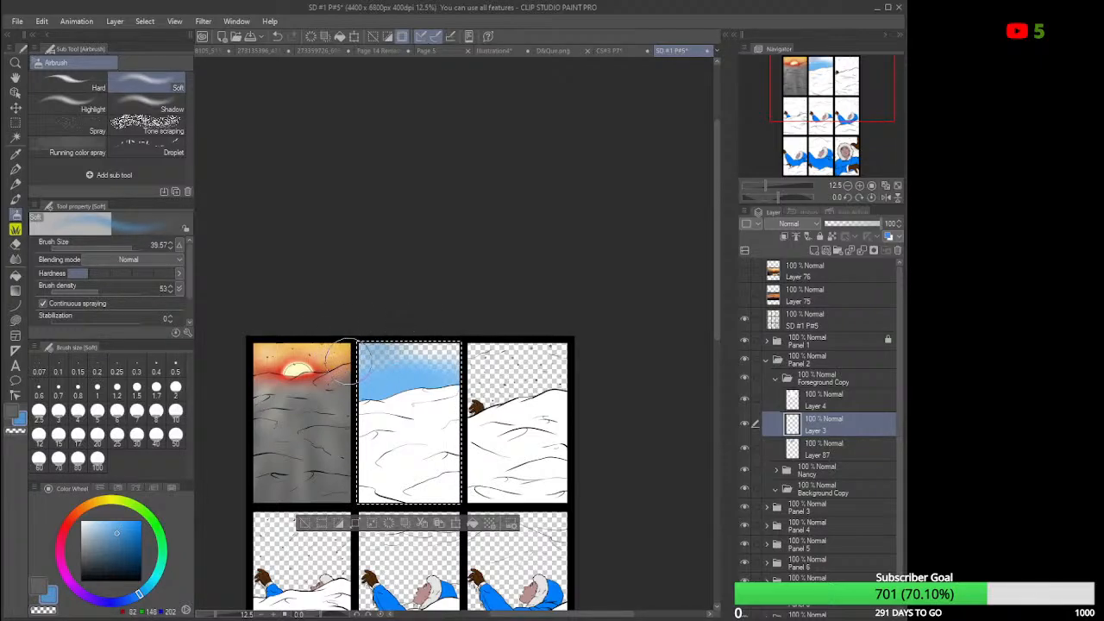
mouse_move(453, 348)
left_mouse_down()
mouse_move(431, 354)
mouse_move(450, 350)
left_mouse_up()
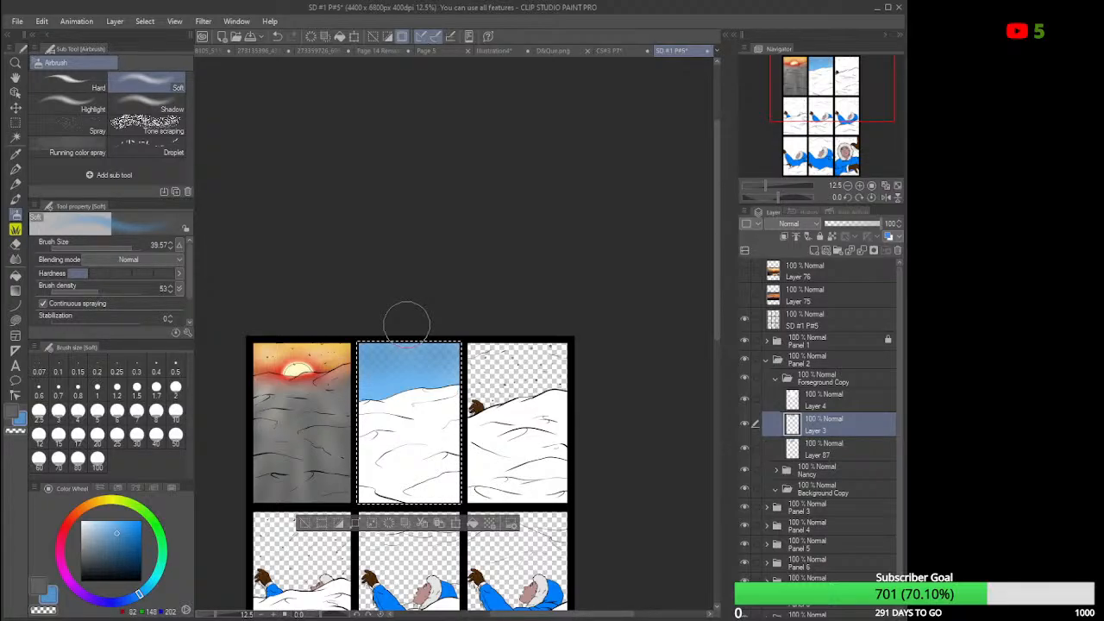
Add a new layer in Panel 2's Foreground Copy folder and place it directly beneath Layer 87.
left_click(829, 453)
left_click(815, 250)
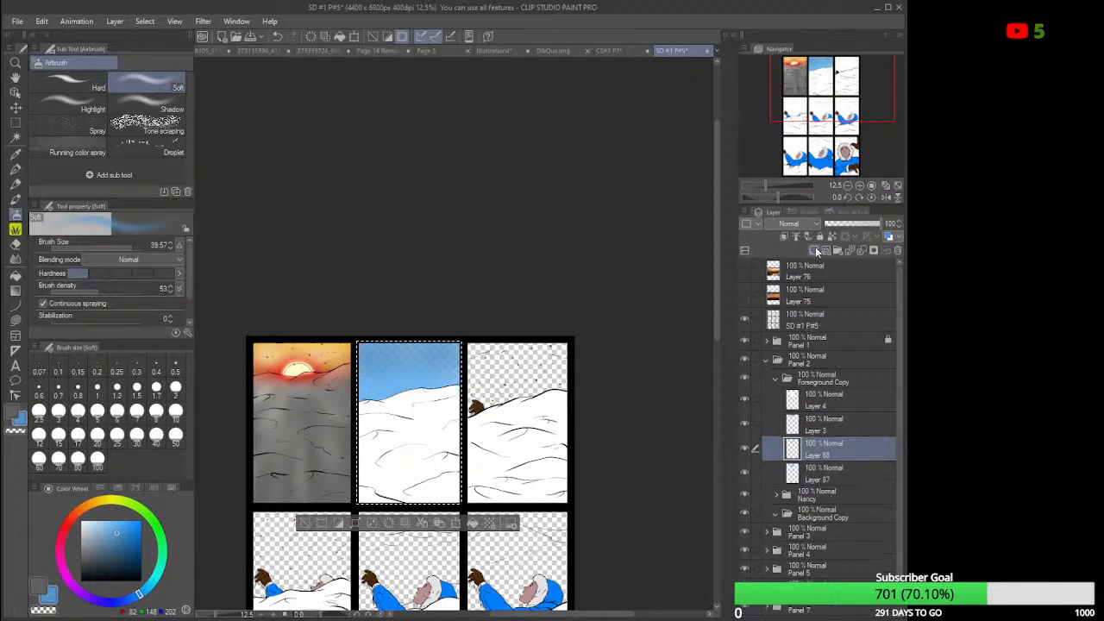
left_click_drag(835, 461, 836, 485)
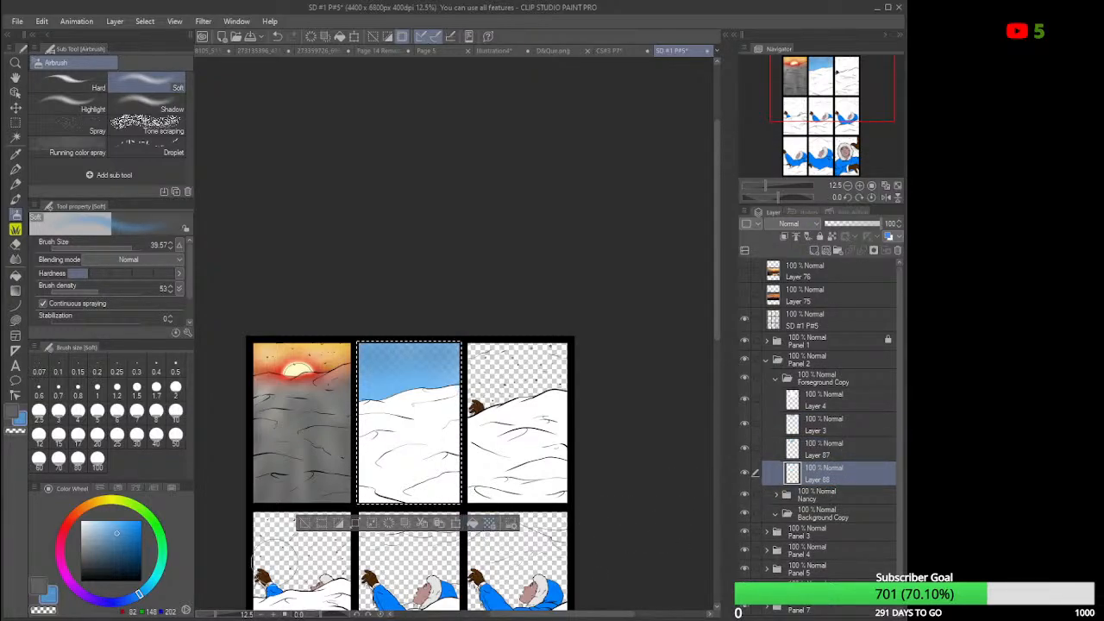
Darken the upper sky of the second panel on the new layer with soft near-black airbrush shading (RGB 0, 3, 5).
key("x")
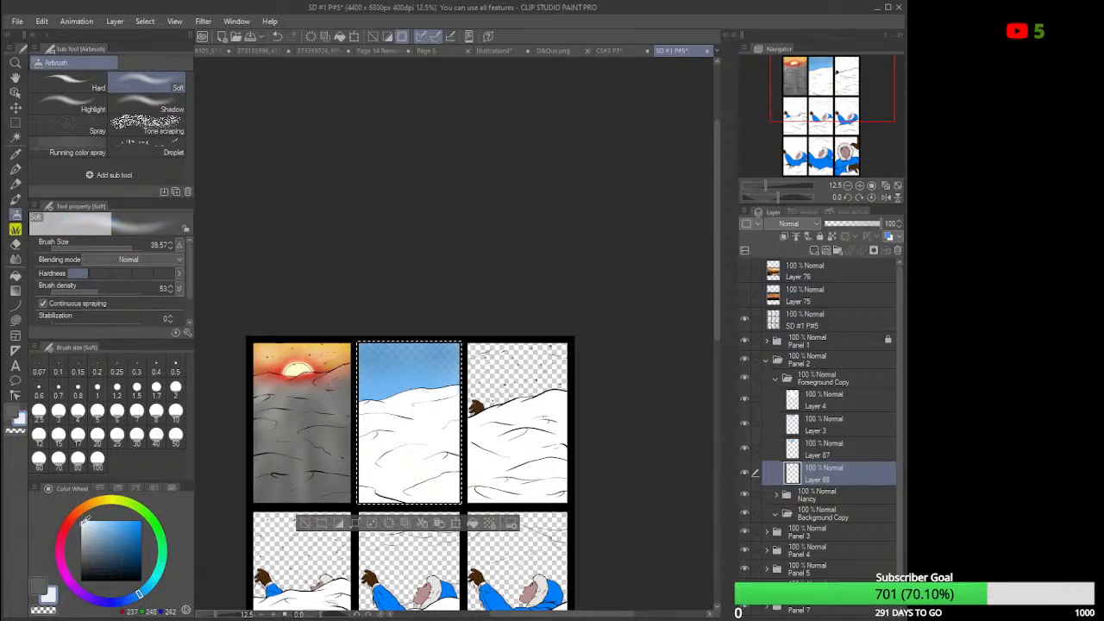
left_click(86, 522)
left_click(141, 578)
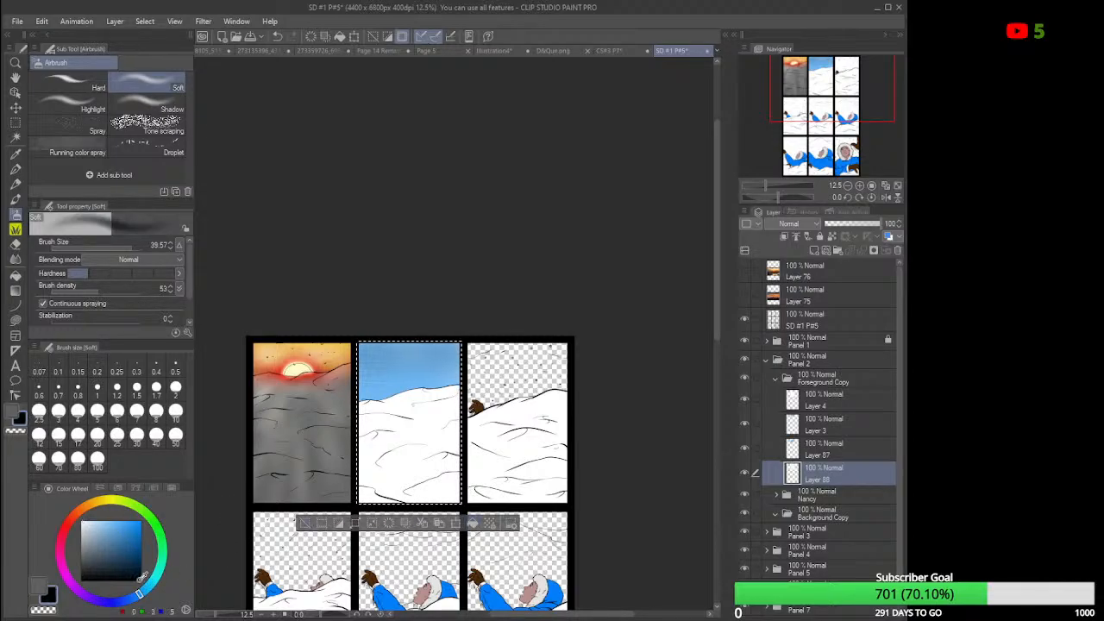
left_click(474, 527)
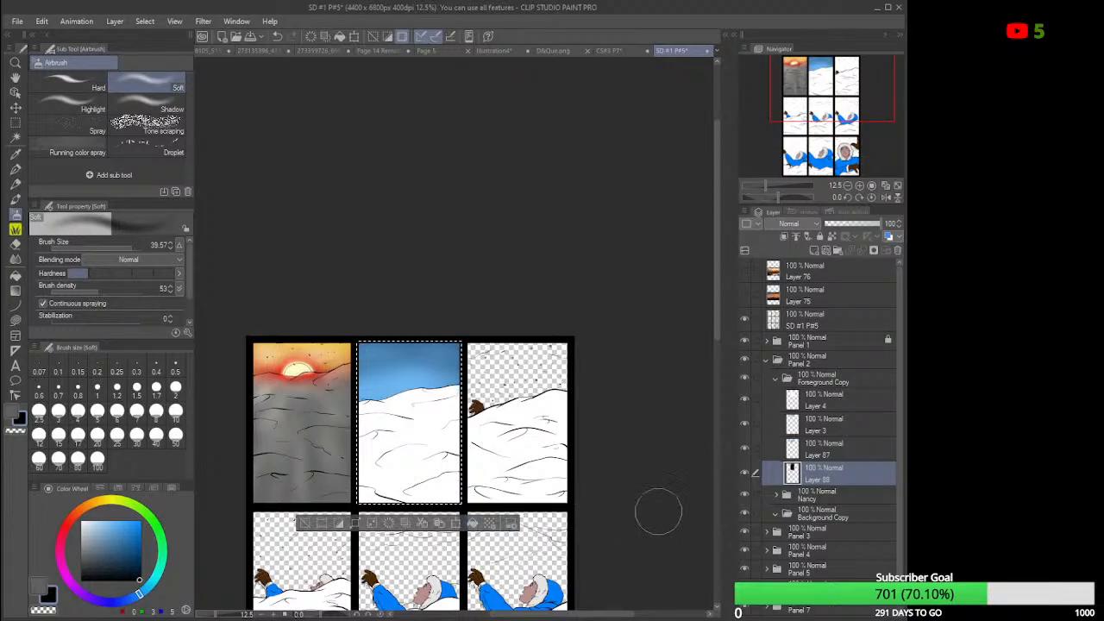
Add a layer above Layer 4 and airbrush light blue shadows (RGB 115, 188, 247) on the second panel's snow at brush size 13.83.
left_click(825, 404)
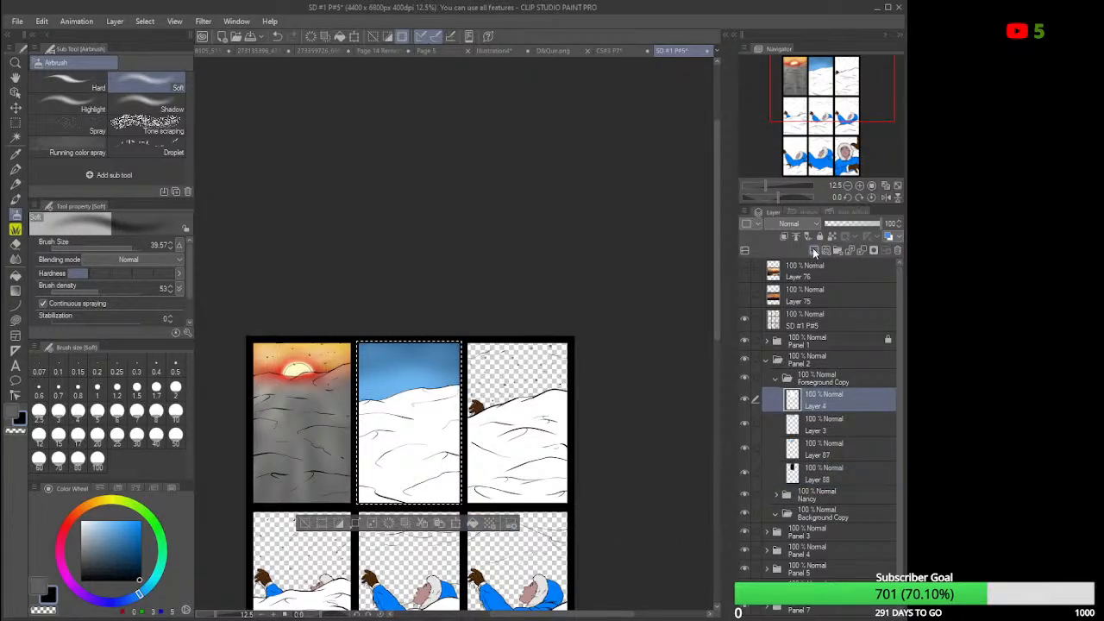
left_click(812, 250)
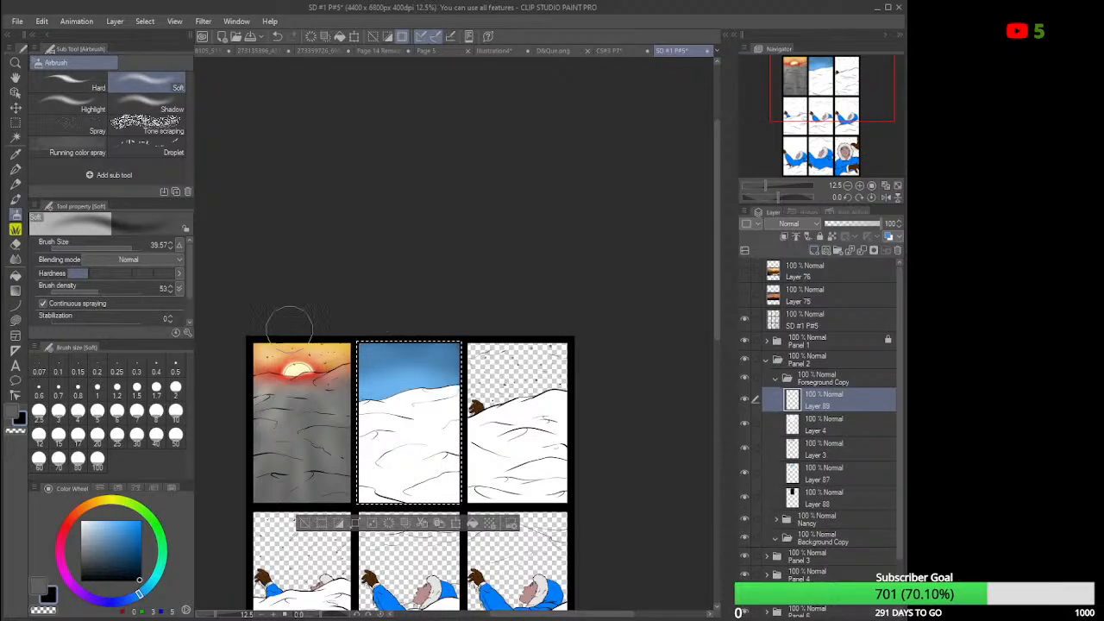
left_click(118, 520)
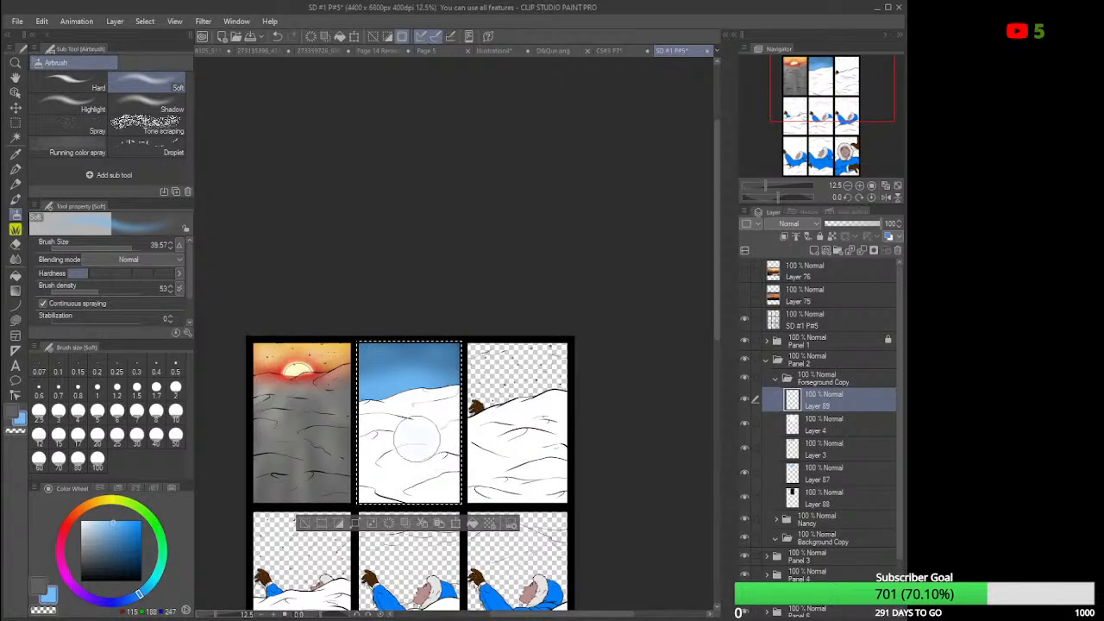
left_click_drag(418, 439, 405, 440)
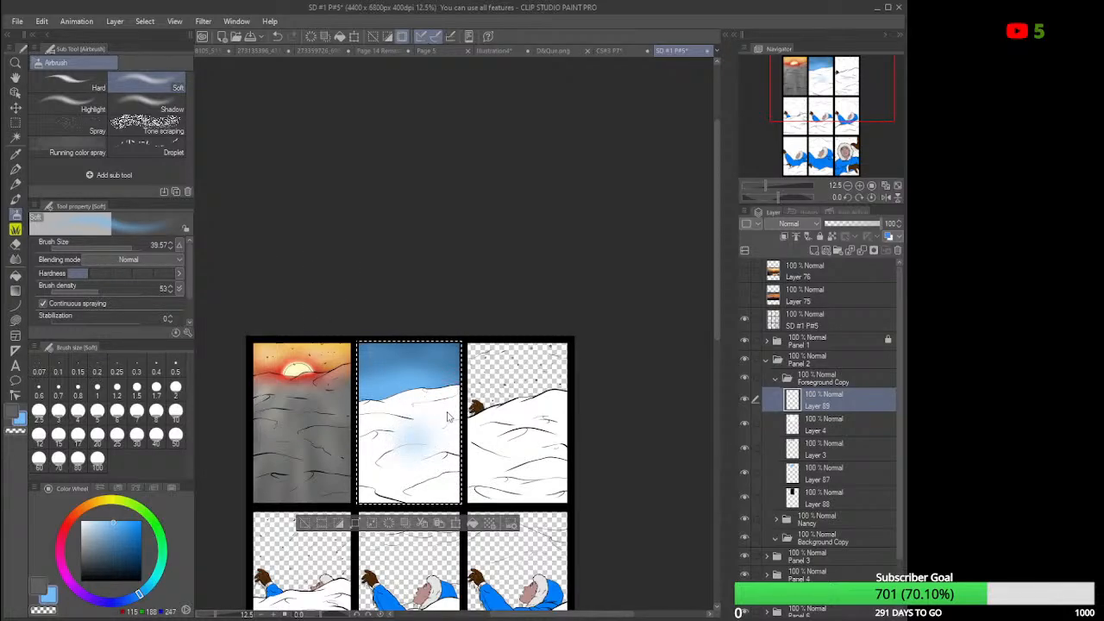
key("ctrl+z")
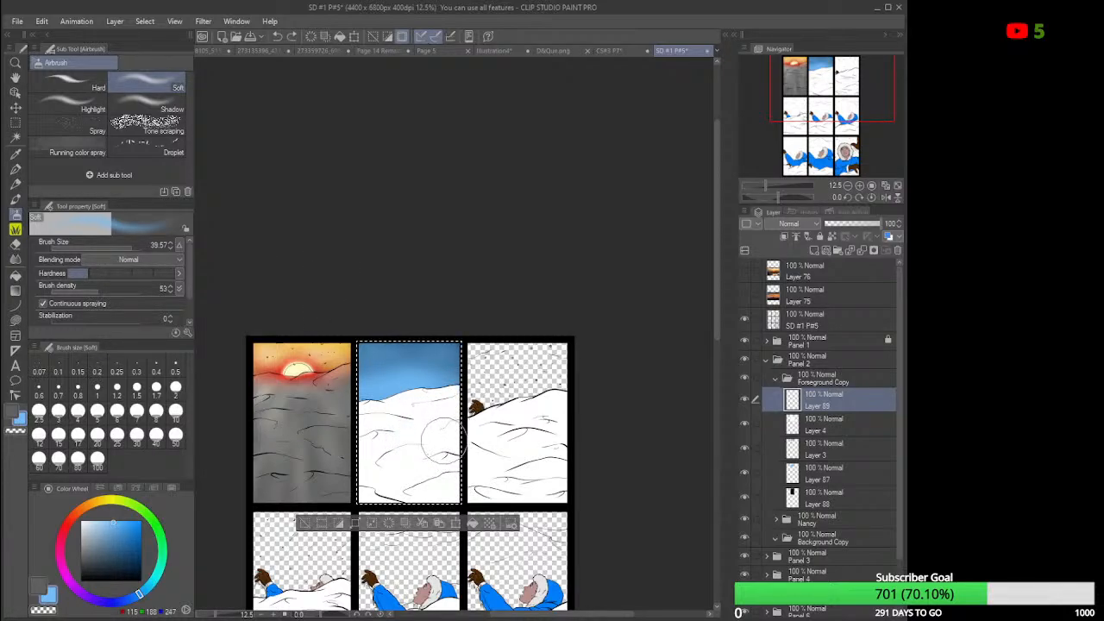
left_click(110, 249)
left_click_drag(111, 249, 122, 249)
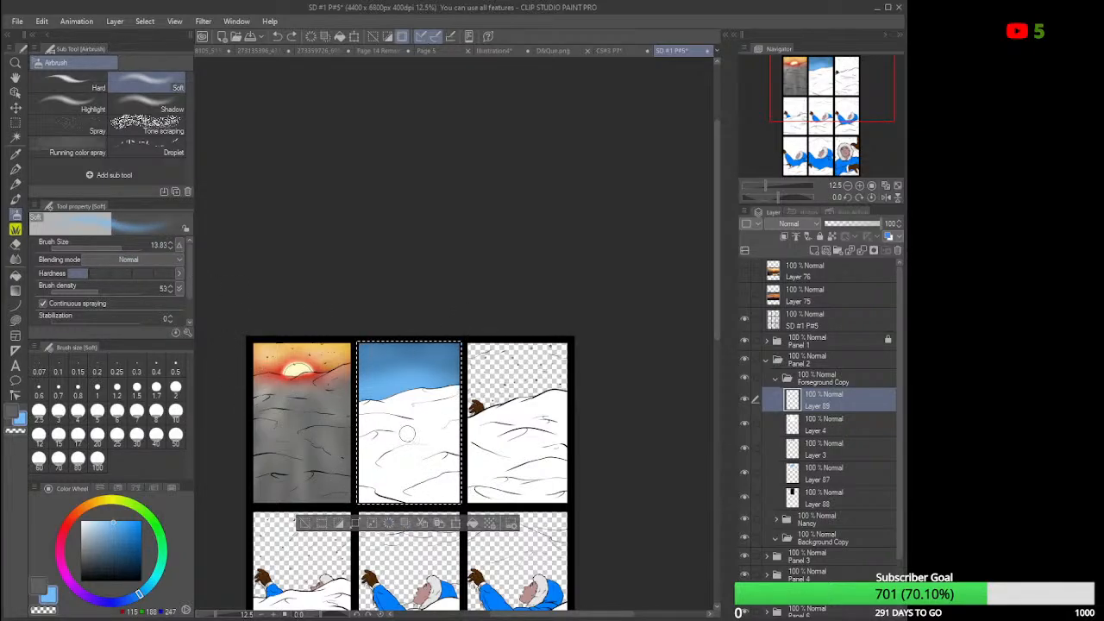
left_click_drag(402, 435, 423, 433)
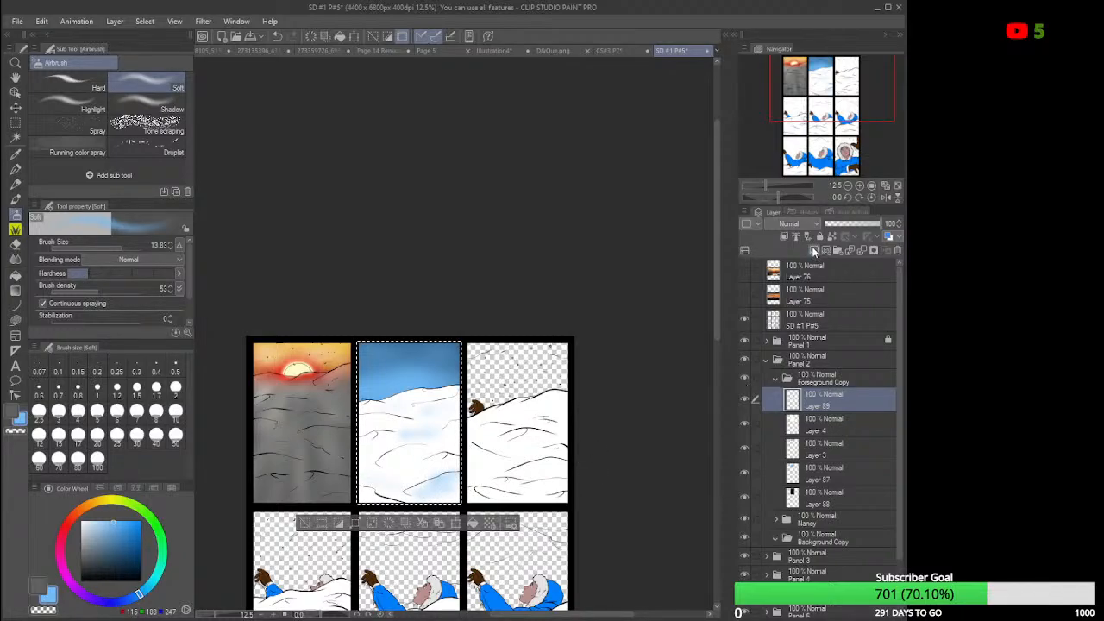
Add a layer above the blue snow shadows and airbrush soft yellow tints (RGB 247, 245, 115) across the second panel's snow.
left_click(814, 251)
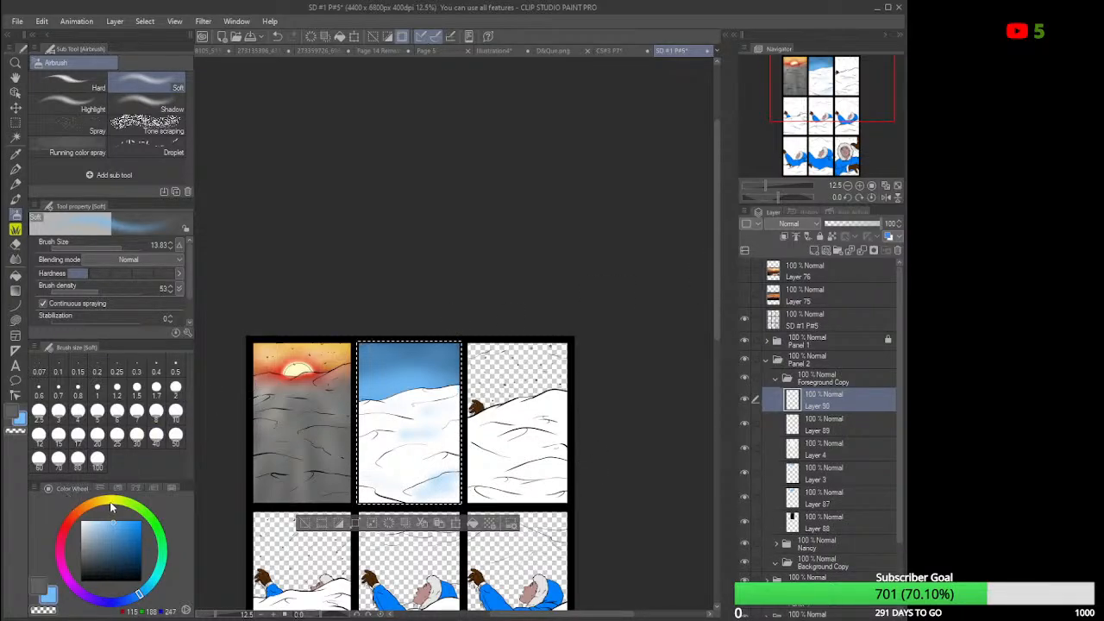
left_click(111, 506)
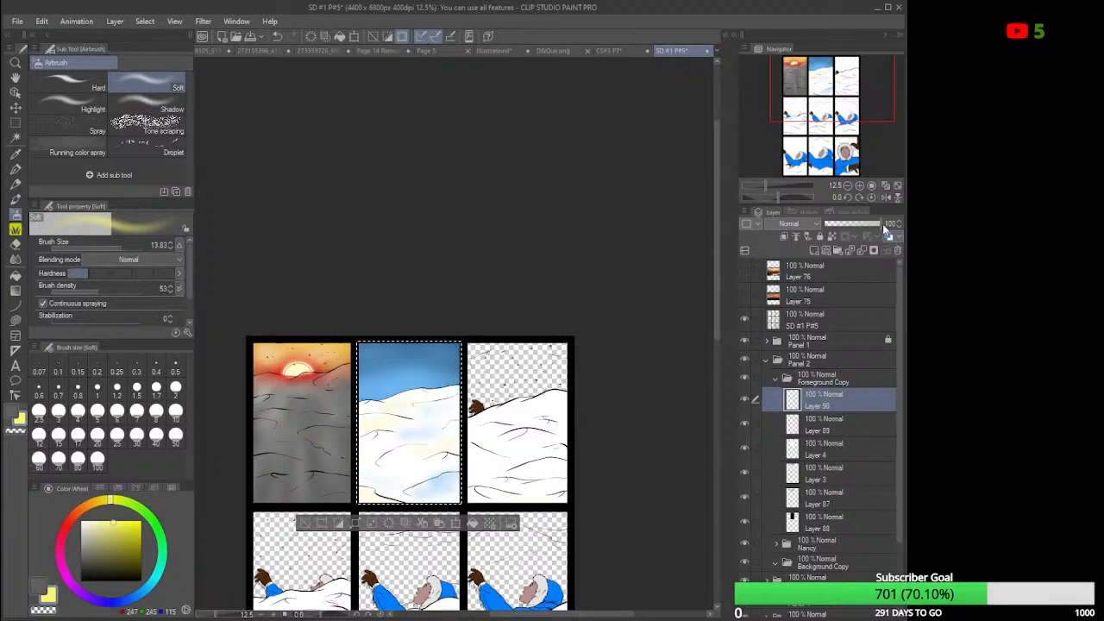
Lower the opacity of the yellow tint layer to 49% and of the blue shadow layer, Layer 89, to 51%.
left_click_drag(880, 224, 853, 226)
left_click(841, 434)
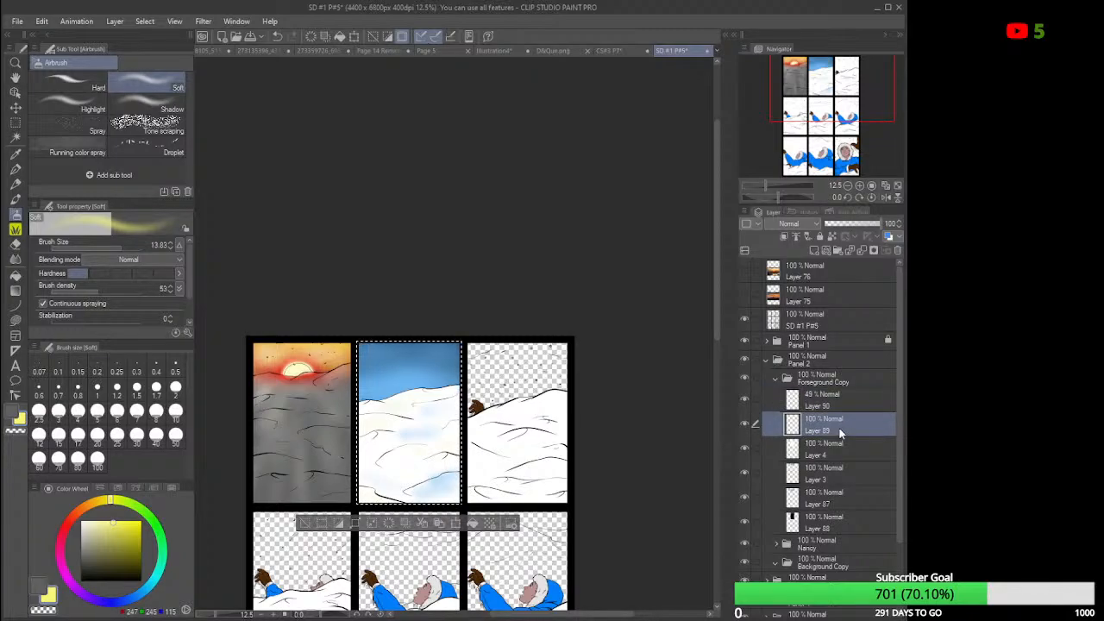
left_click_drag(885, 224, 854, 229)
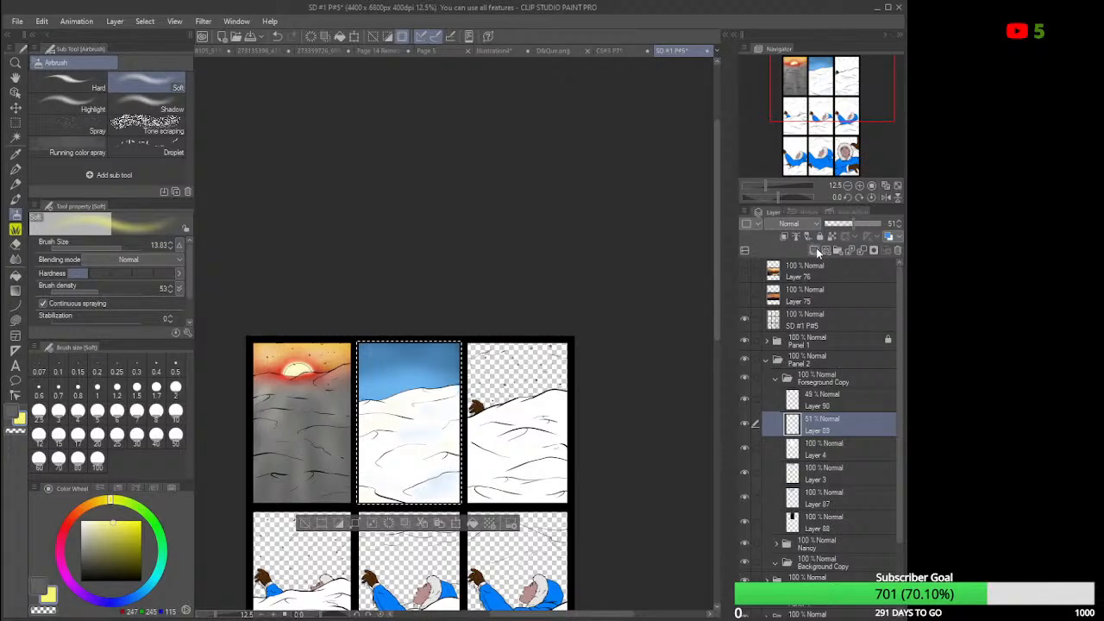
Add a layer above Layer 89, airbrush yellow over the second panel's sky and snow at brush size 34.96, and set its opacity to 72%.
left_click(816, 249)
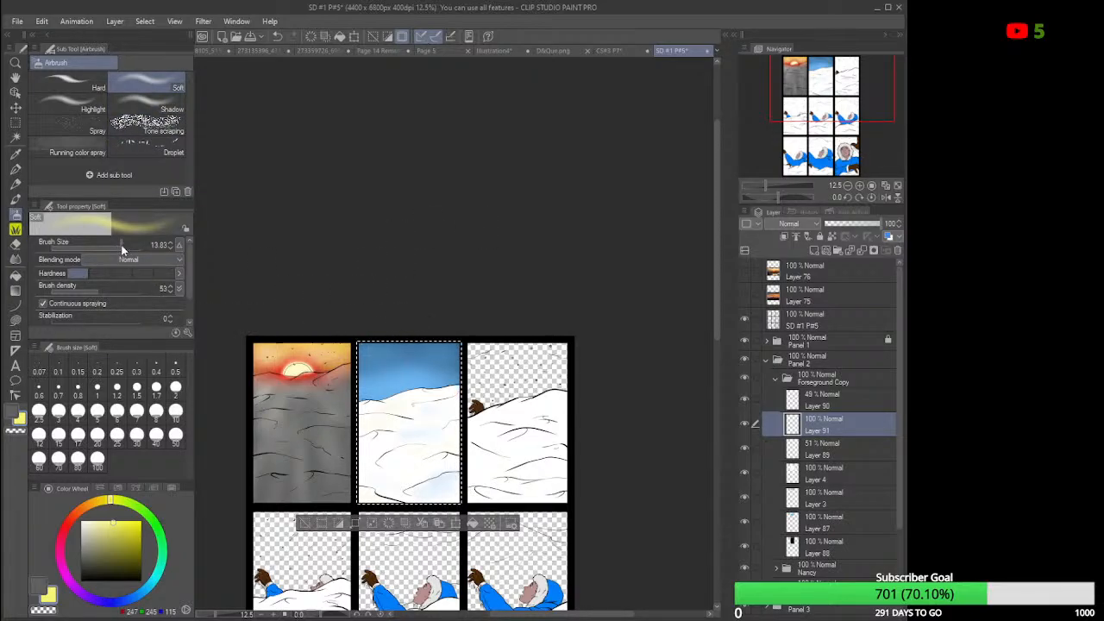
left_click_drag(122, 250, 131, 250)
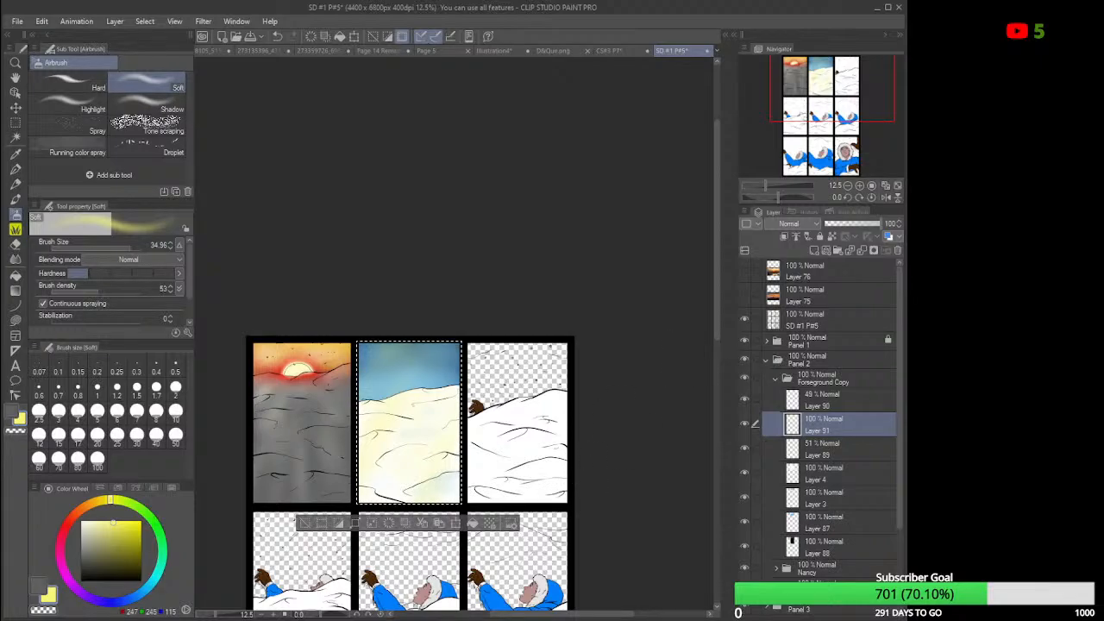
mouse_move(878, 223)
left_mouse_down()
mouse_move(848, 223)
mouse_move(867, 223)
left_mouse_up()
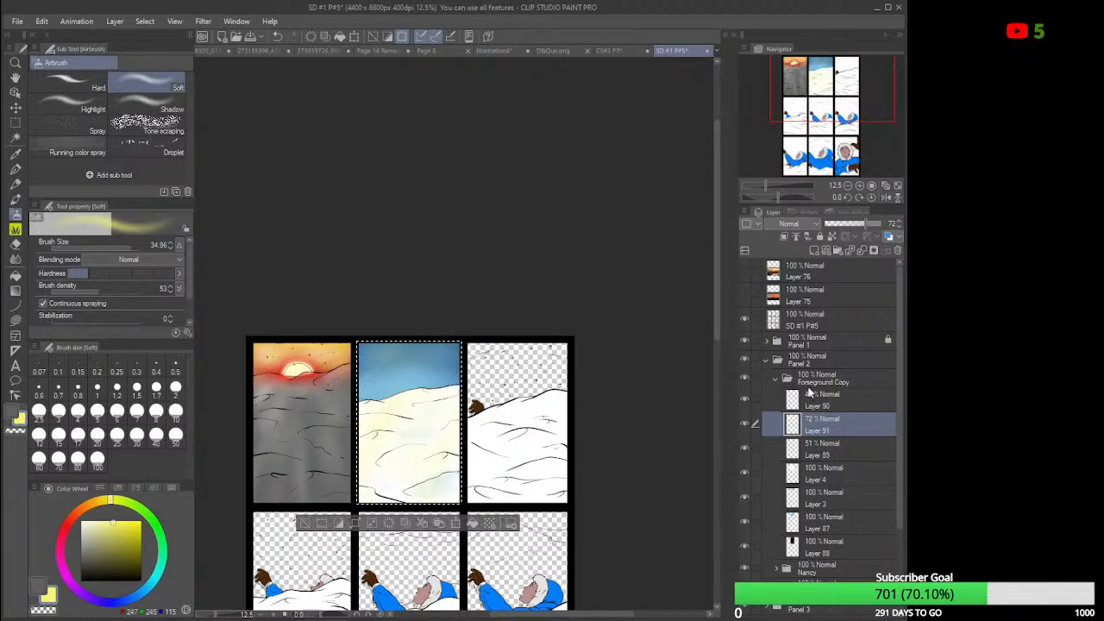
Move the character's folder above the Foreground Copy folder within Panel 2.
left_click_drag(834, 567, 839, 371)
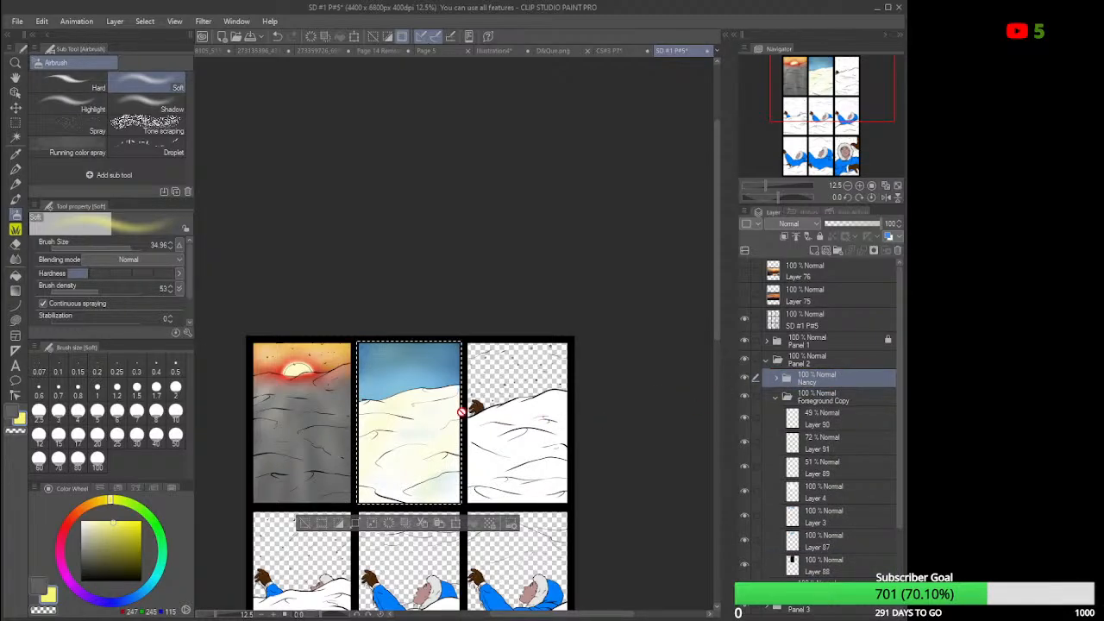
scroll(361, 388, "up", 5)
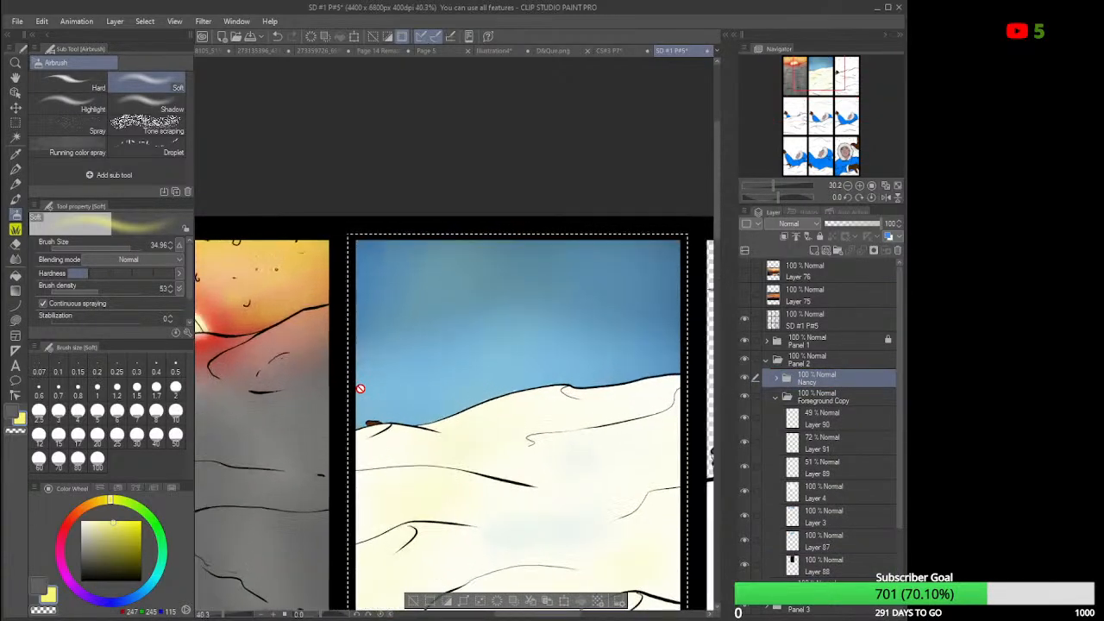
scroll(361, 388, "up", 4)
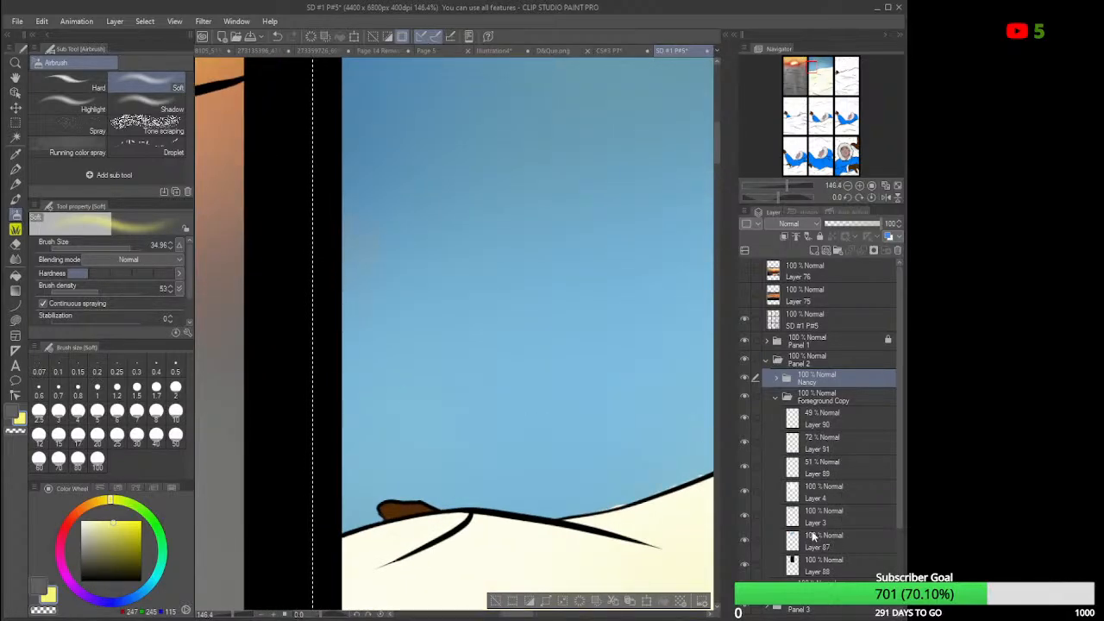
Erase the stray white specks above the snow ridge outline on Layer 4 with the Kneaded eraser at size 0.86.
left_click(826, 494)
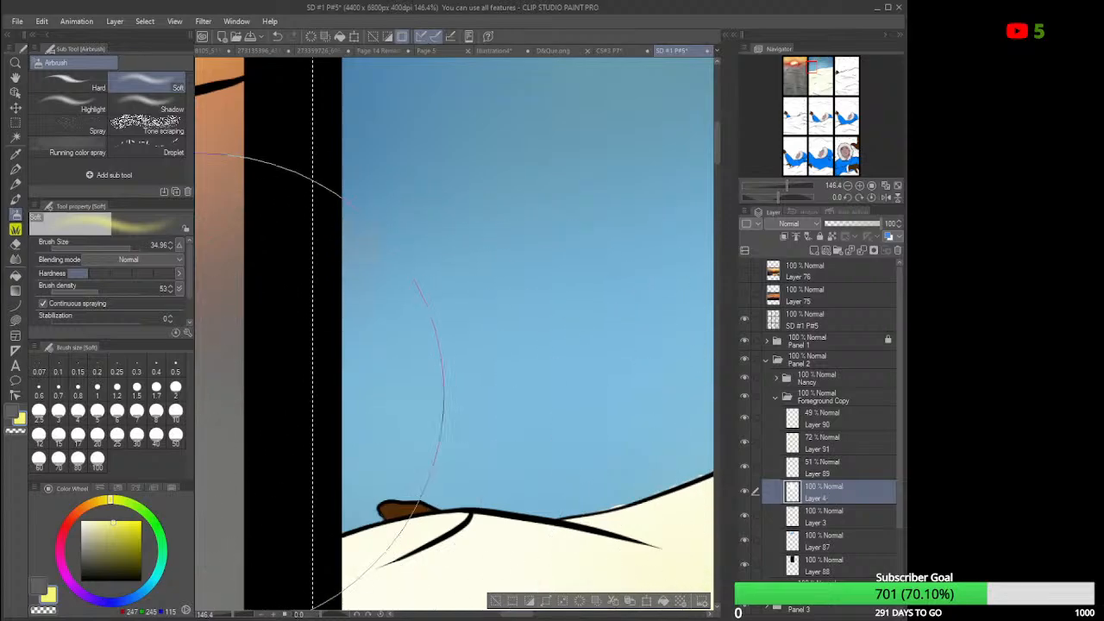
left_click(14, 245)
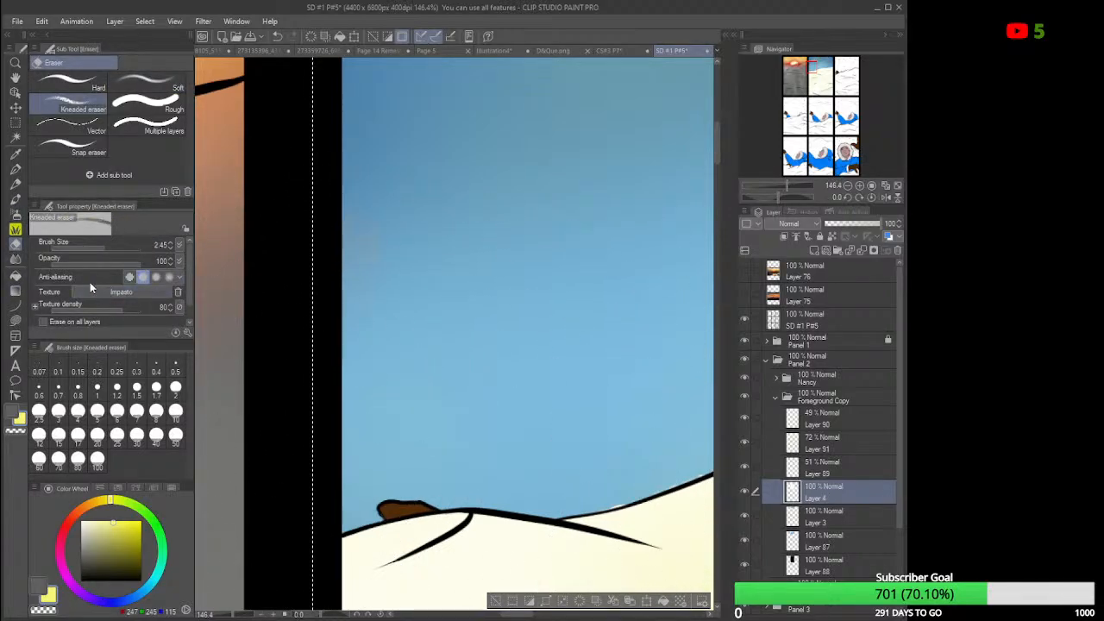
left_click_drag(101, 249, 94, 244)
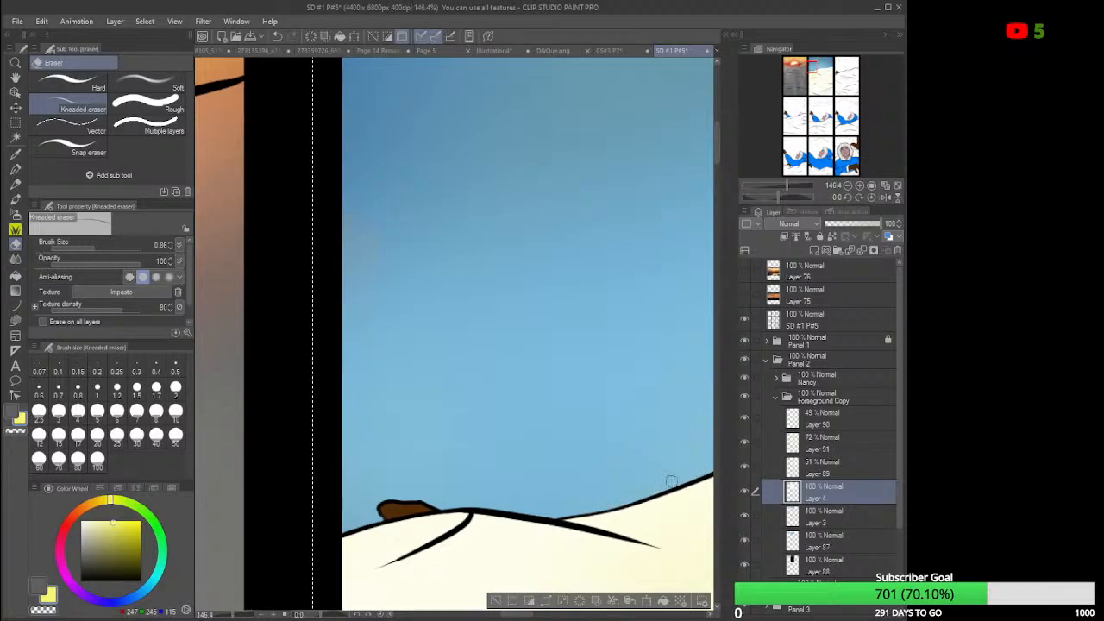
left_click_drag(529, 615, 563, 616)
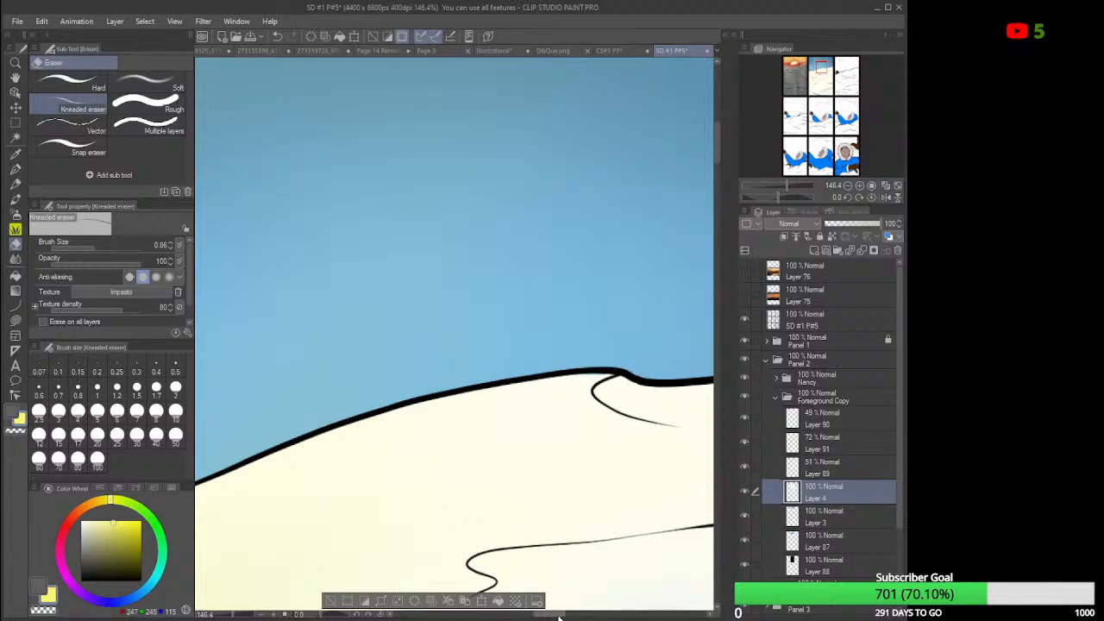
left_click_drag(559, 618, 522, 616)
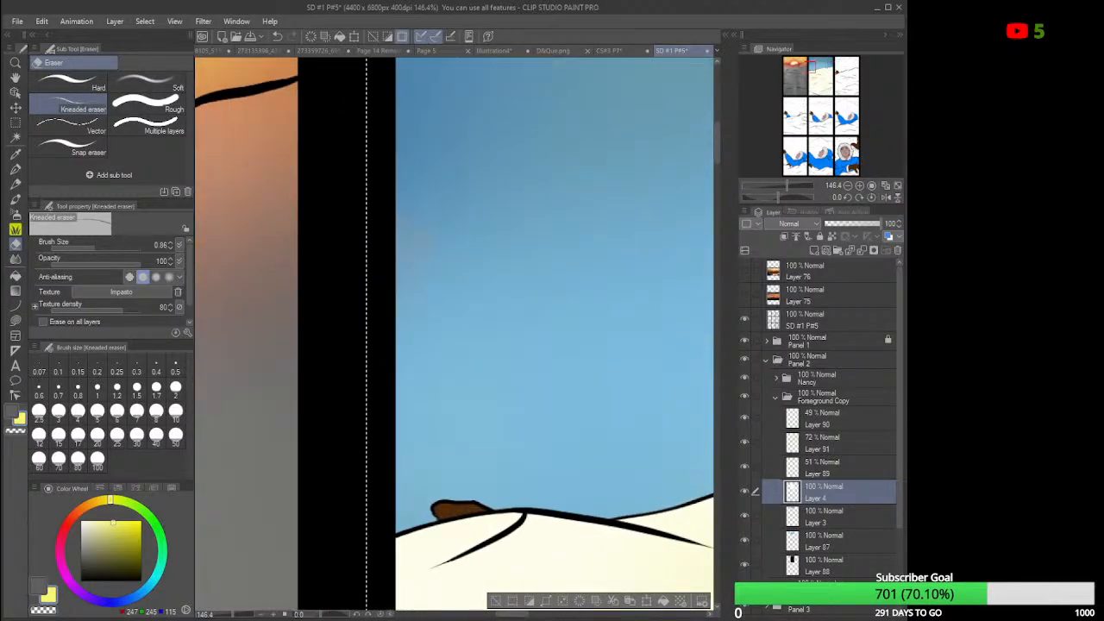
Select the contents of Layer 14, the brown hand in the character's folder, and expand the selection outward around it.
left_click(774, 398)
left_click(775, 378)
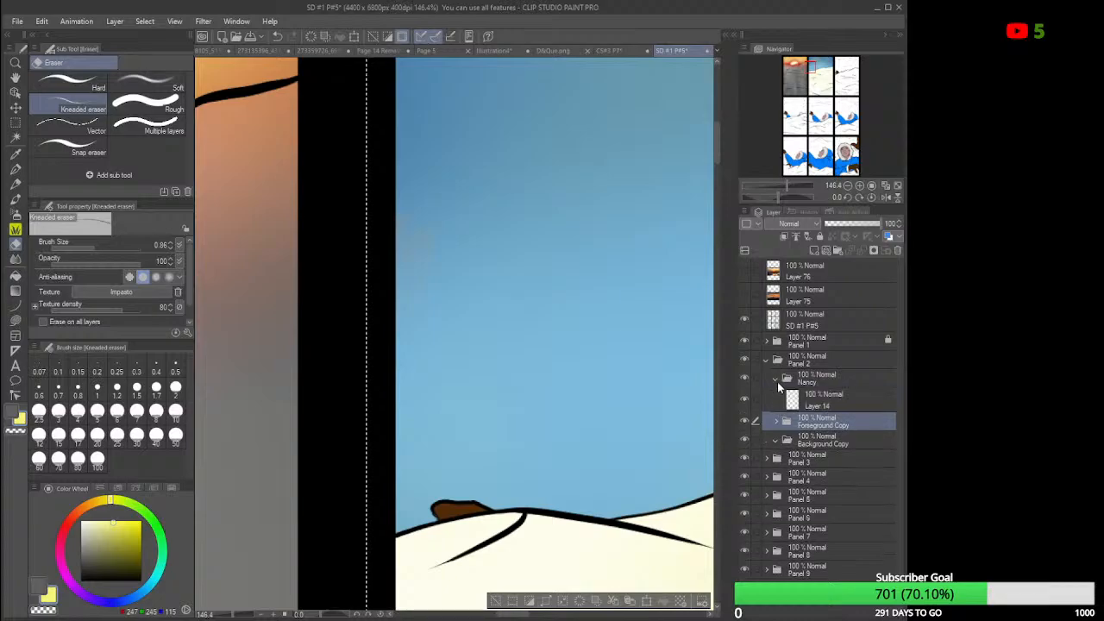
left_click(811, 409)
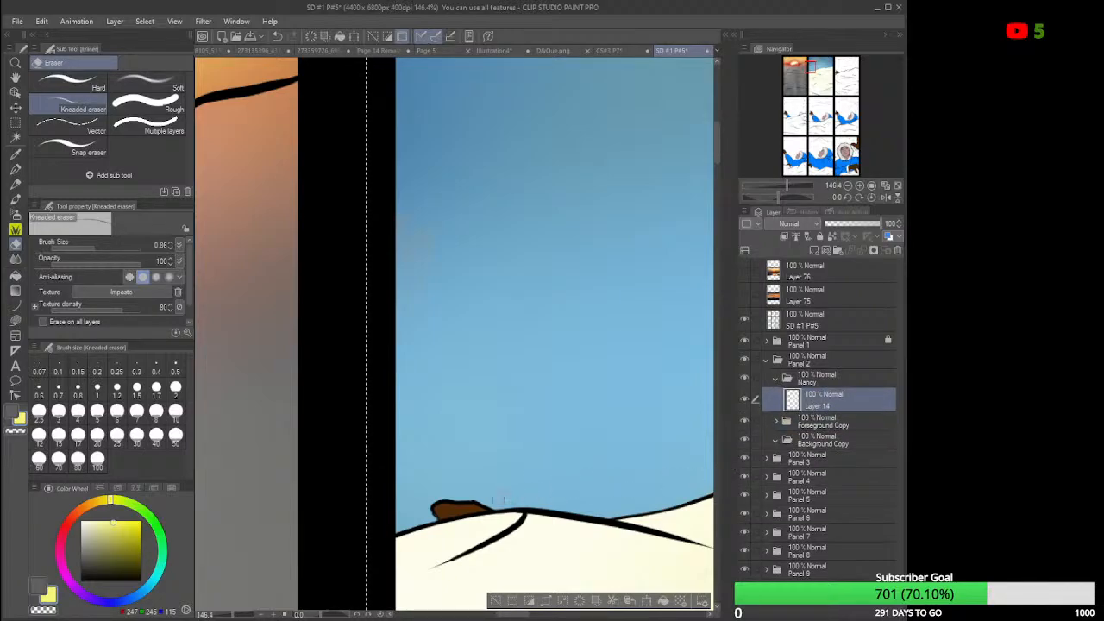
scroll(497, 500, "up", 6)
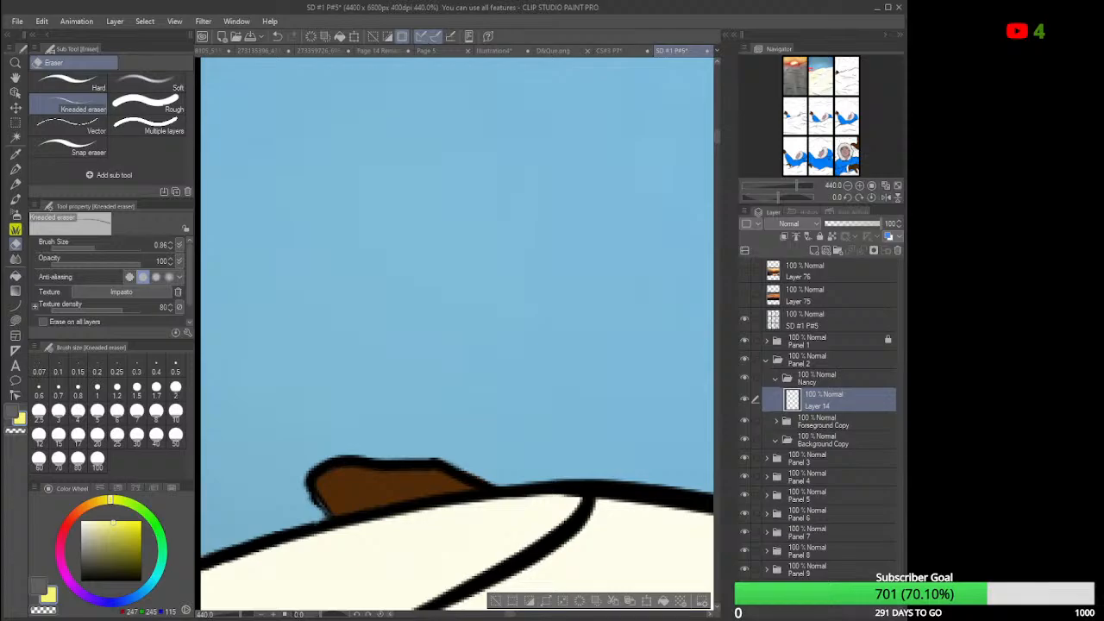
left_click(792, 399, "ctrl")
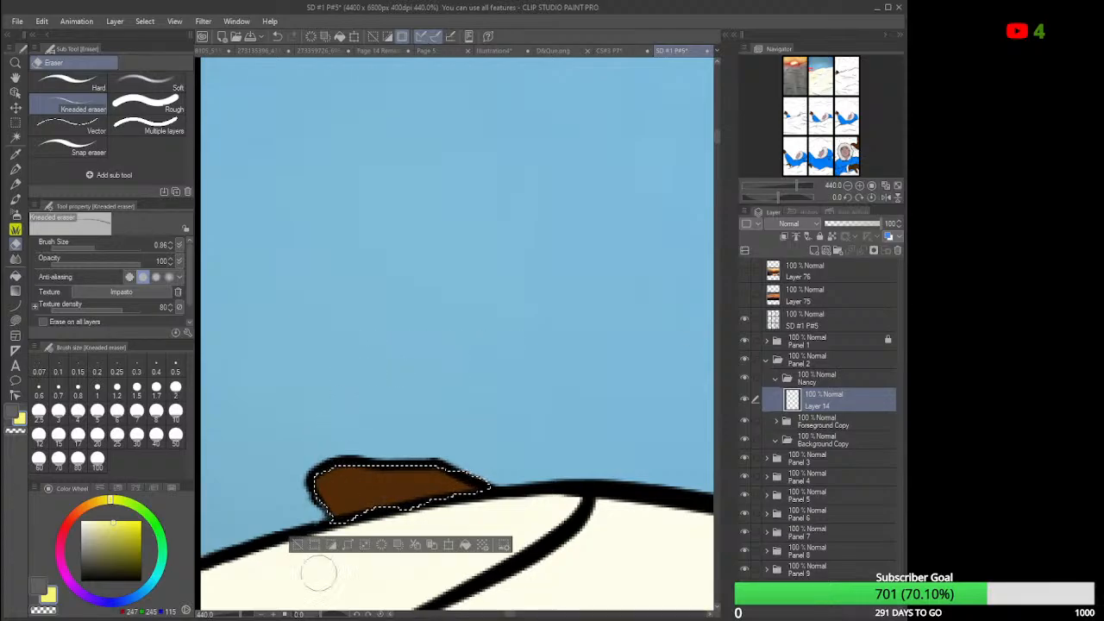
left_click(349, 546)
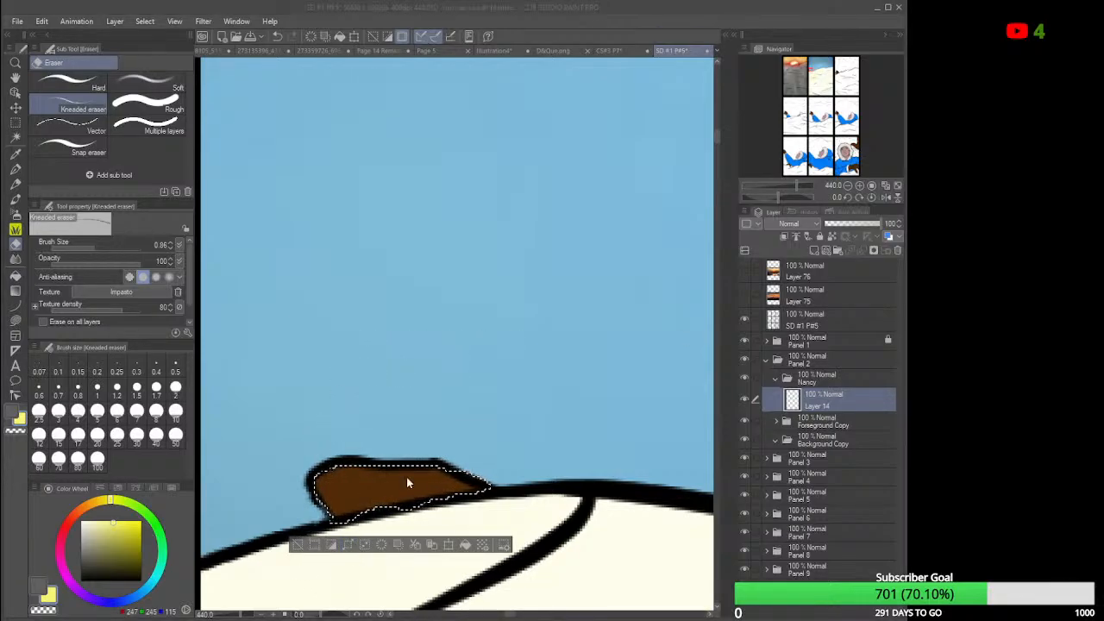
key("Return")
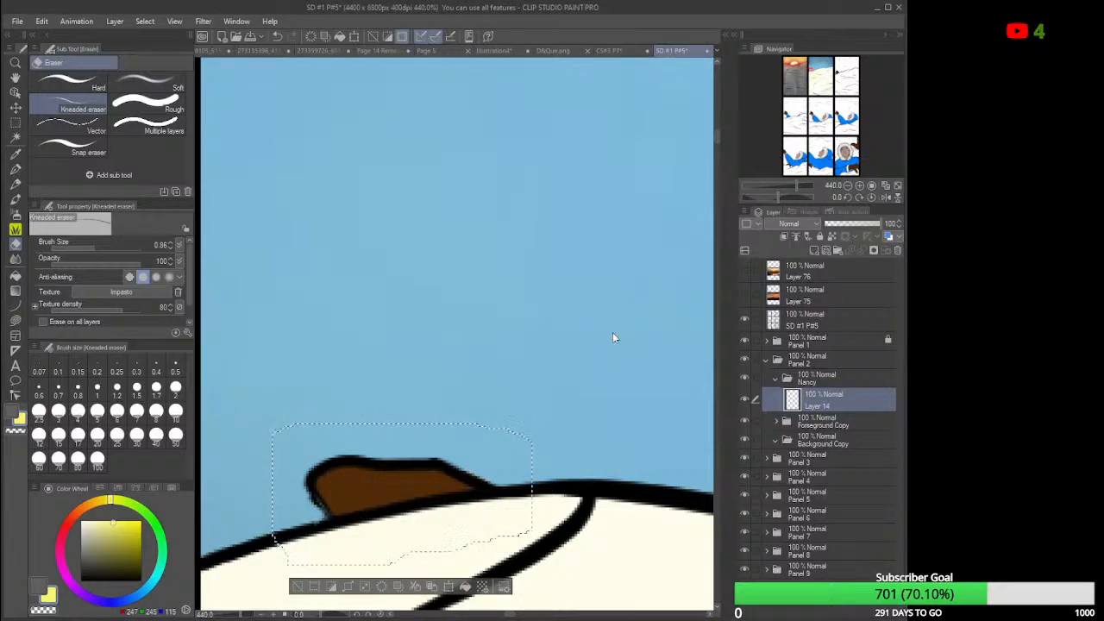
Undo the last selection expansion and expand the hand's selection again by a smaller margin.
key("ctrl+z")
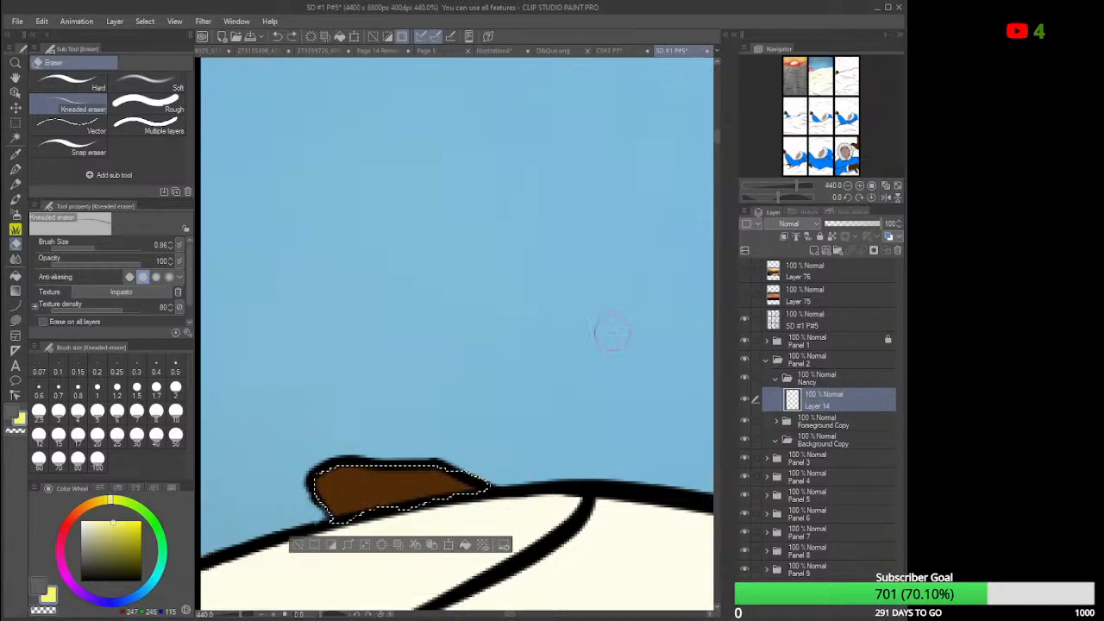
left_click(349, 546)
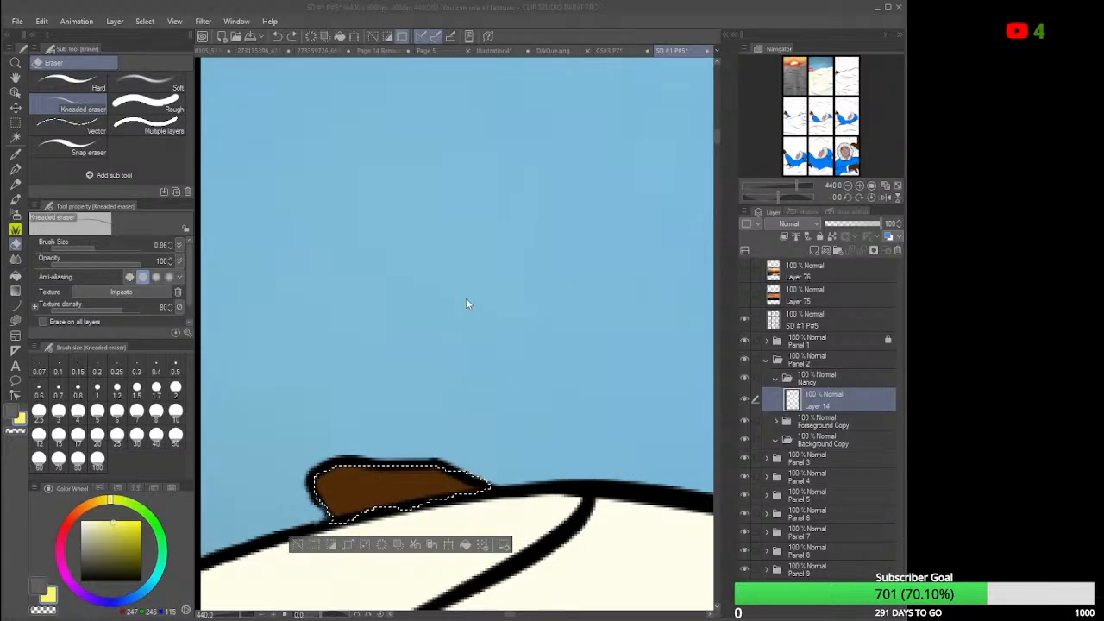
left_click(647, 291)
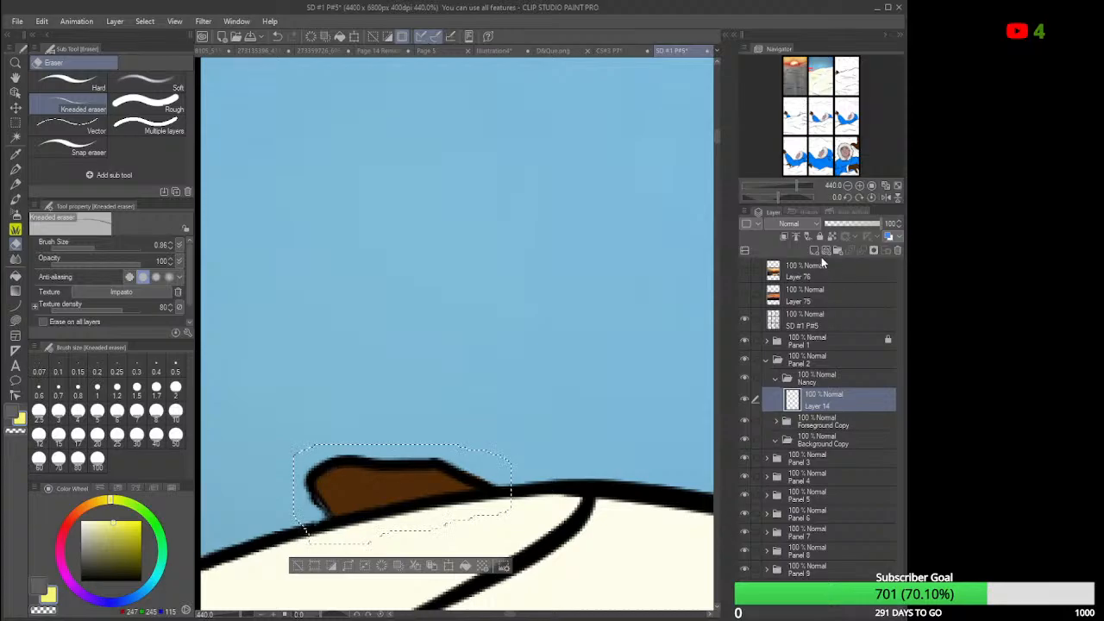
Add a layer above Layer 14 and fill the expanded hand selection with bright blue (RGB 0, 149, 255).
left_click(815, 249)
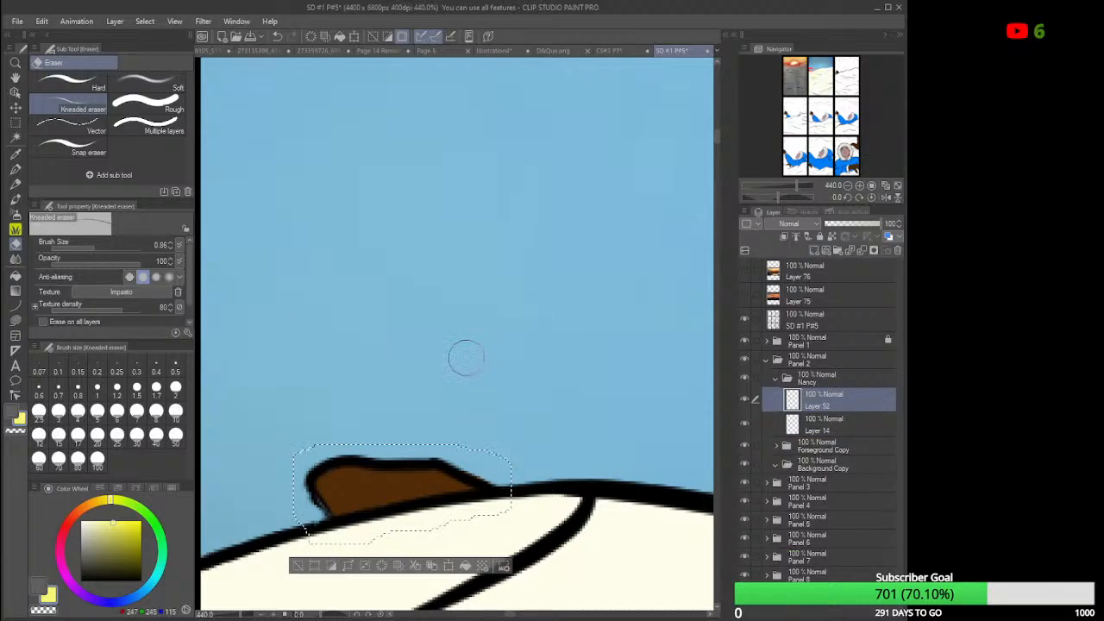
scroll(466, 357, "down", 3)
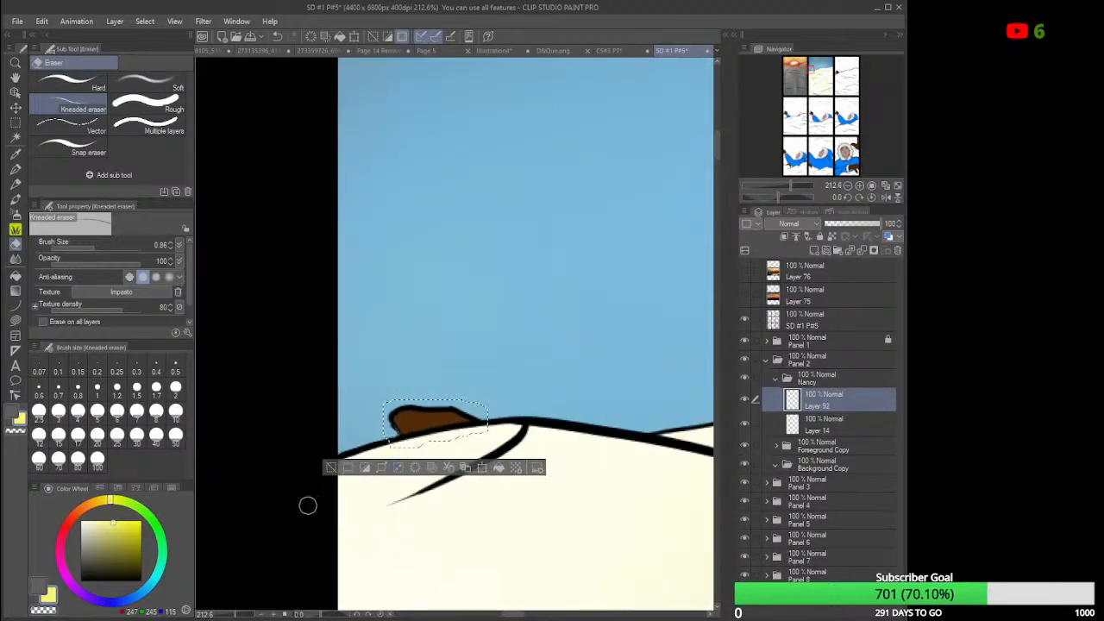
left_click(152, 588)
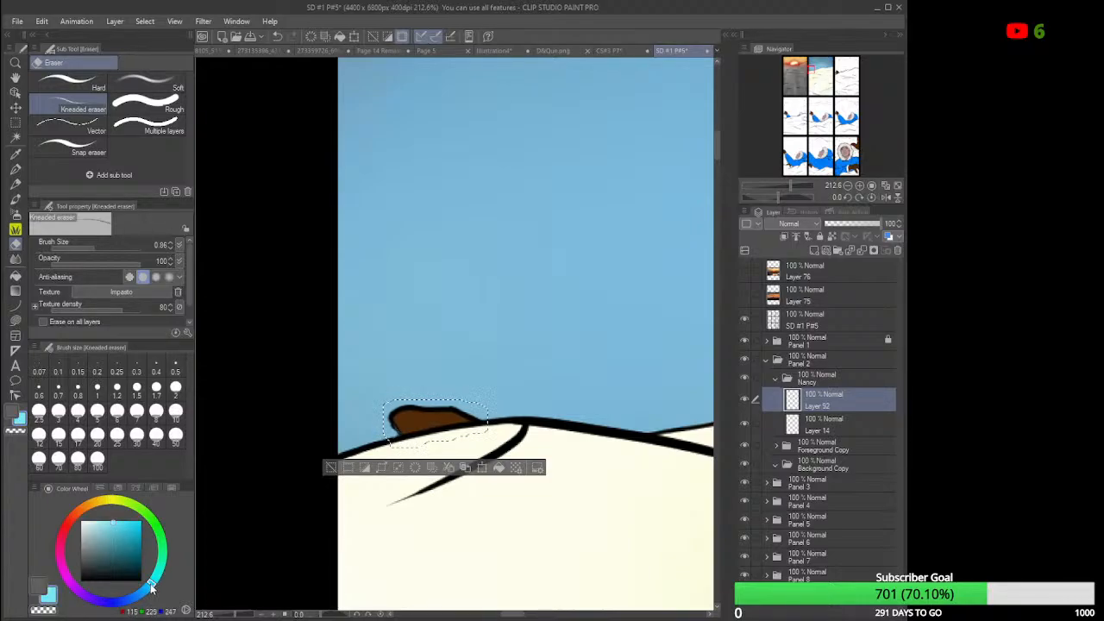
left_click_drag(152, 587, 141, 593)
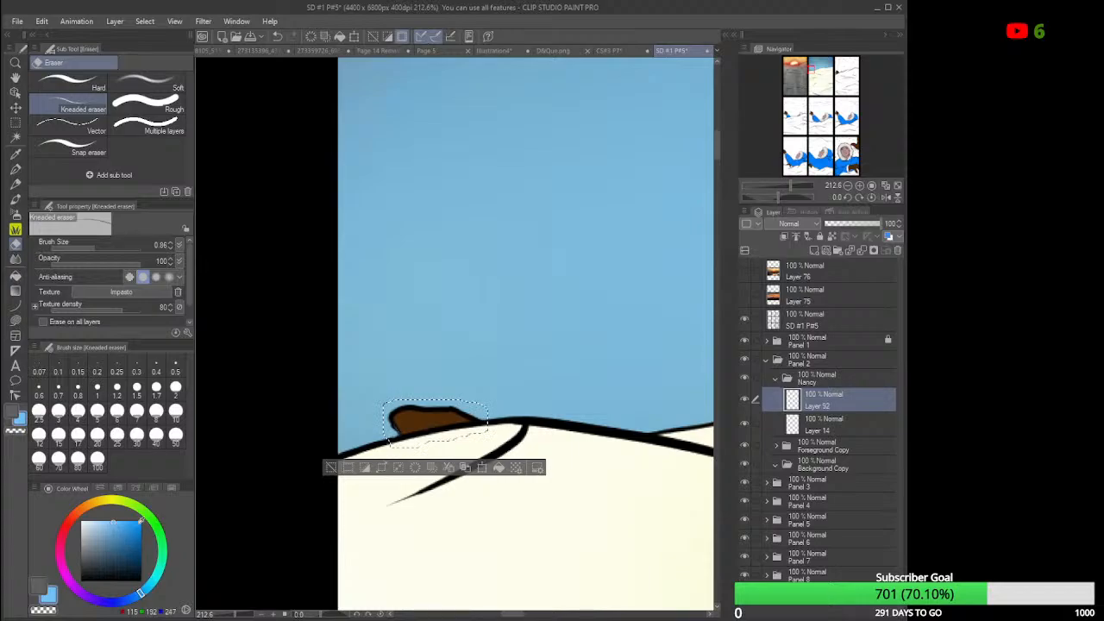
left_click(140, 520)
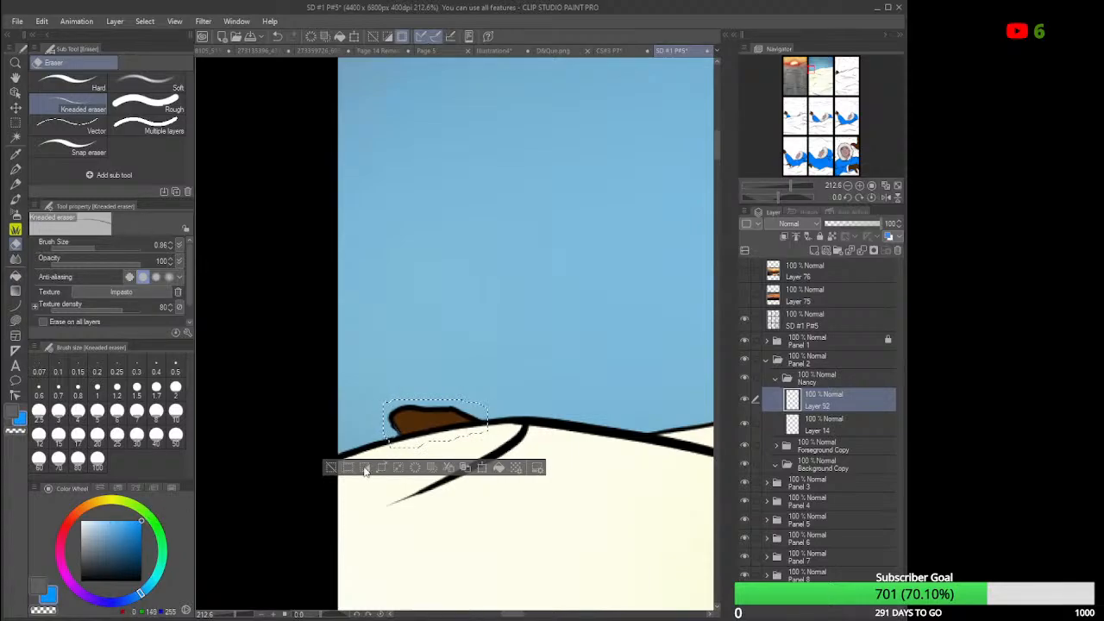
left_click(498, 468)
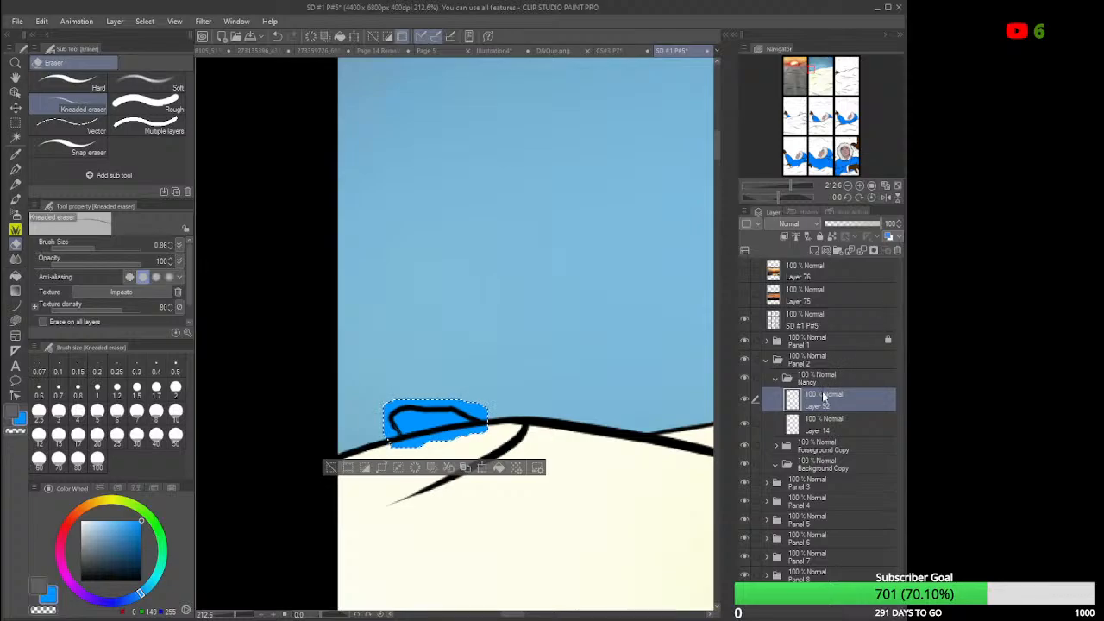
Add another layer above the blue one, fill the same selection with white and deselect.
left_click(814, 251)
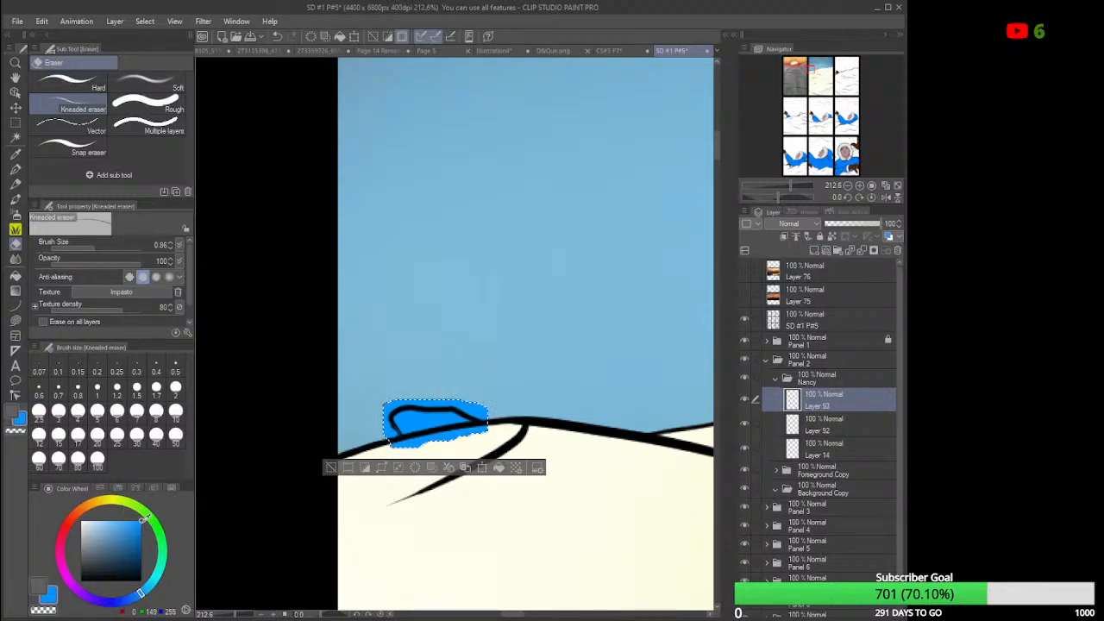
left_click(82, 521)
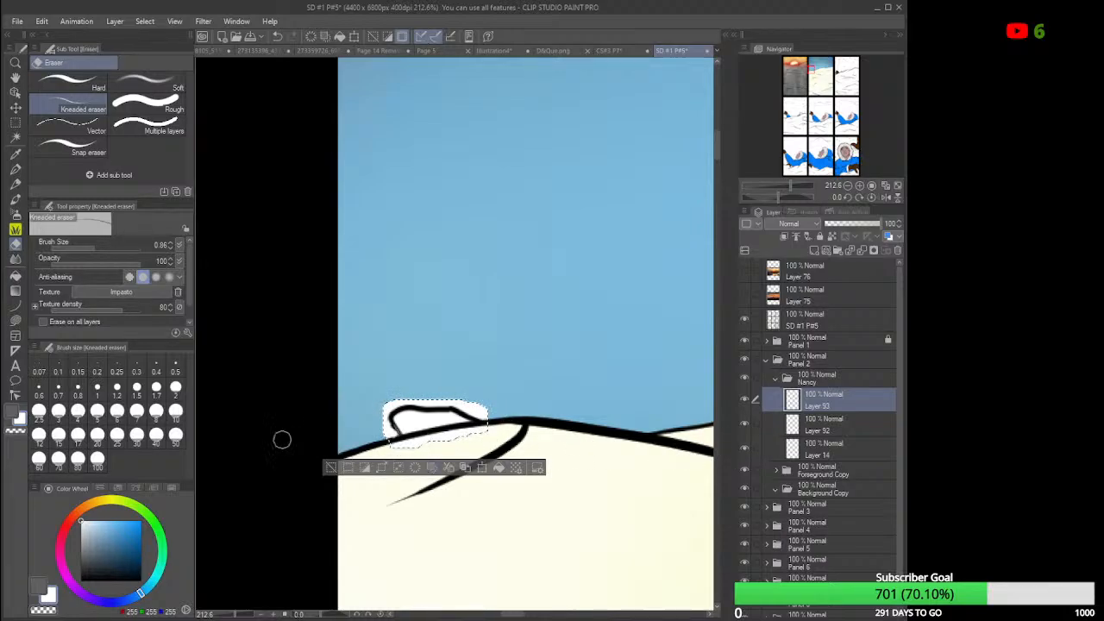
left_click(15, 122)
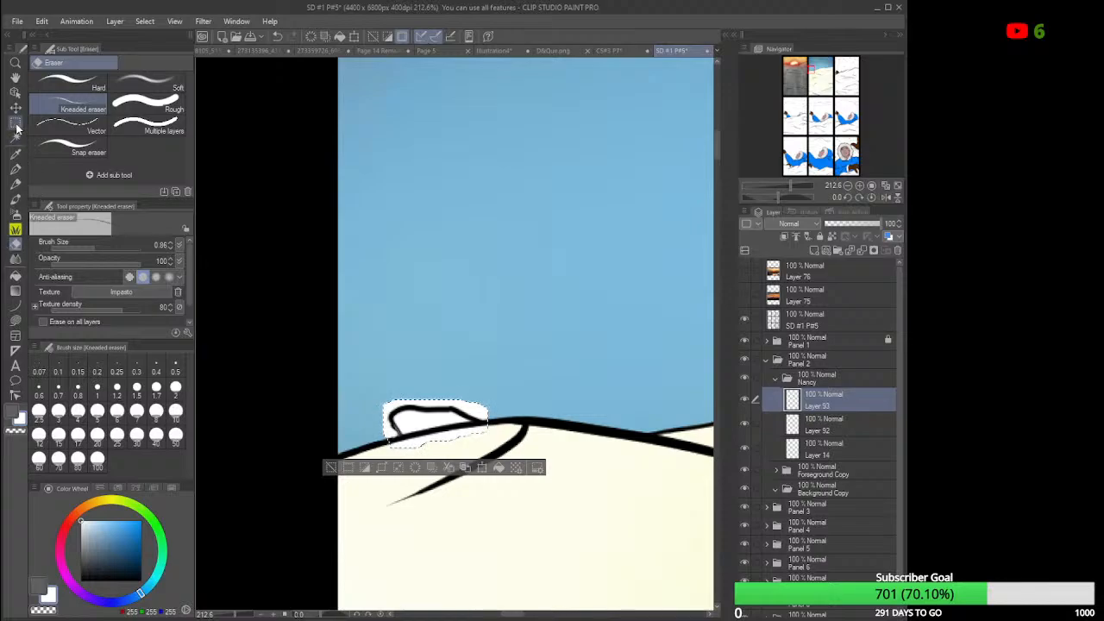
left_click(145, 115)
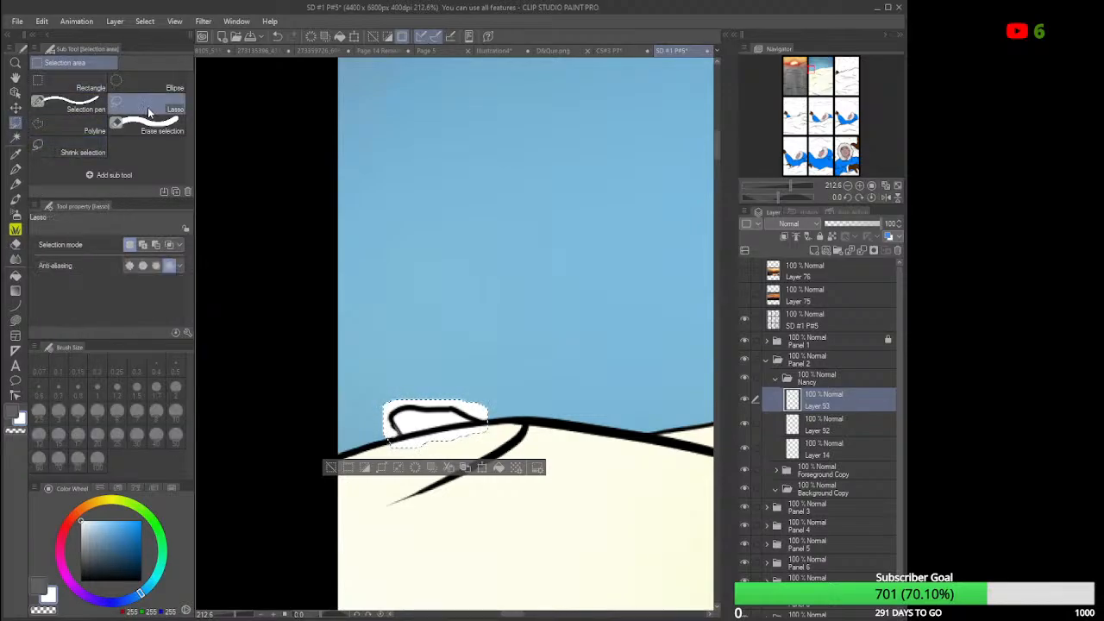
left_click(278, 246)
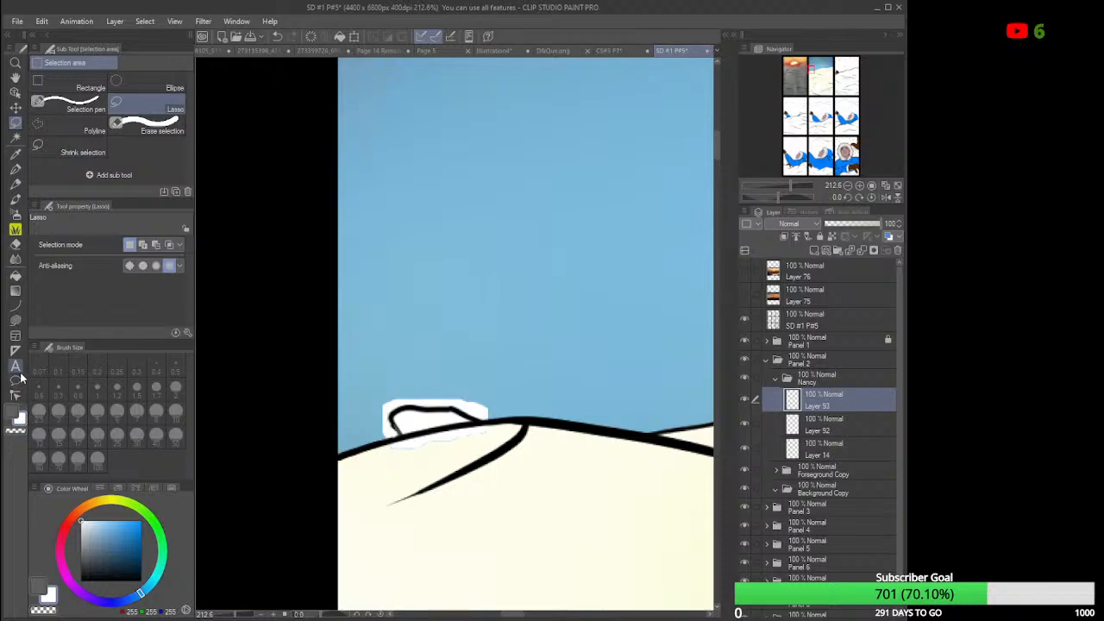
Erase the white and blue fills below the snow ridge outline on their respective layers with the Kneaded eraser at size 0.86.
left_click(15, 247)
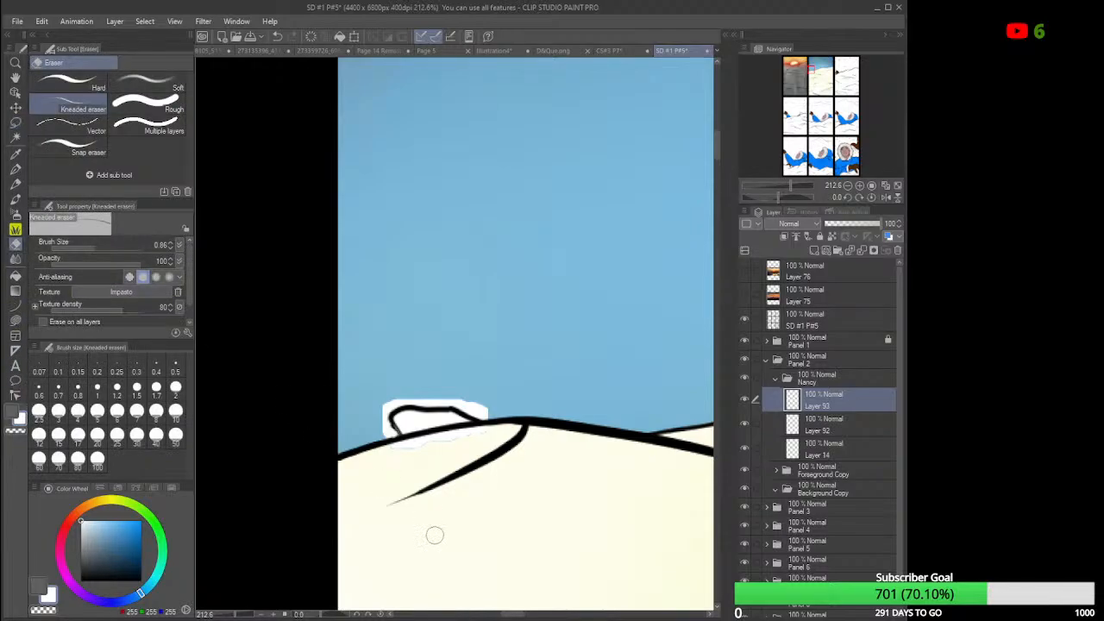
scroll(445, 509, "up", 2)
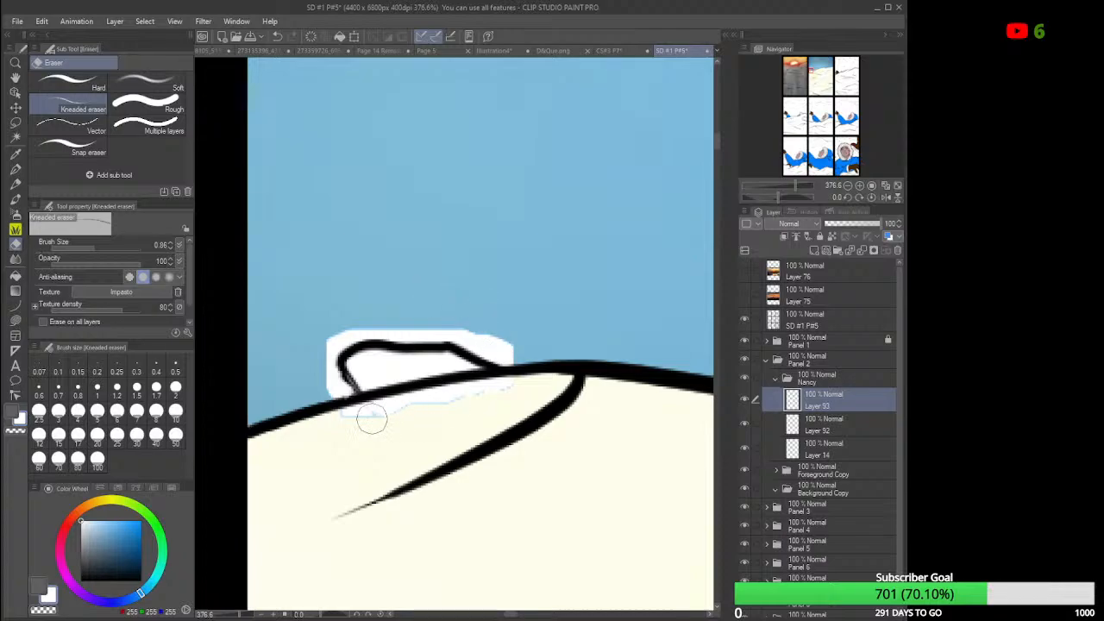
mouse_move(370, 420)
left_mouse_down()
mouse_move(416, 397)
mouse_move(517, 374)
mouse_move(512, 382)
left_mouse_up()
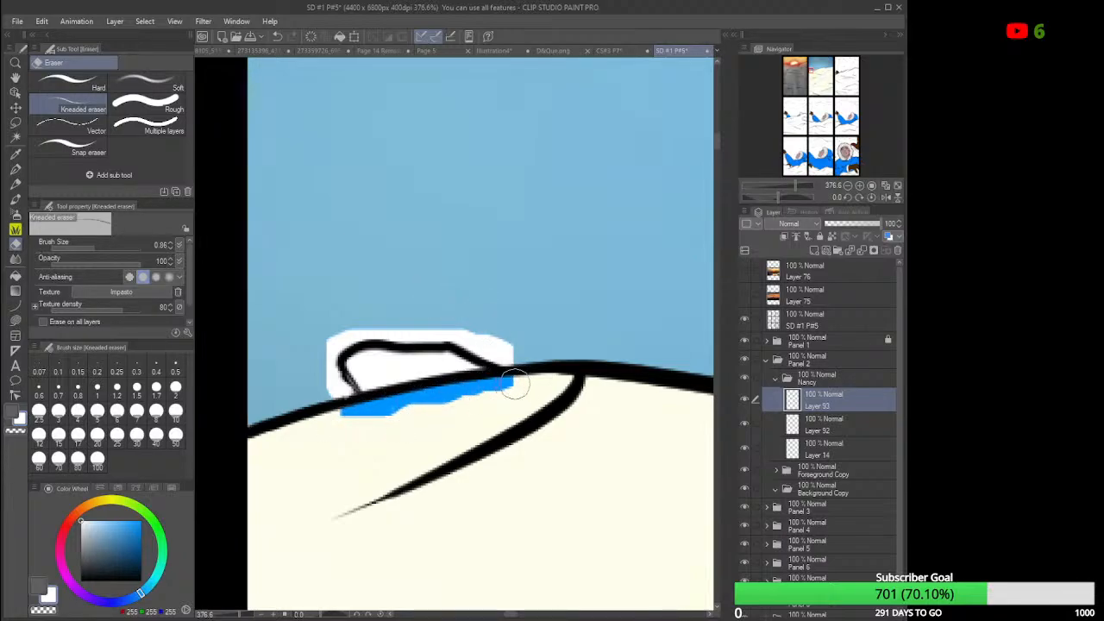
left_click(824, 424)
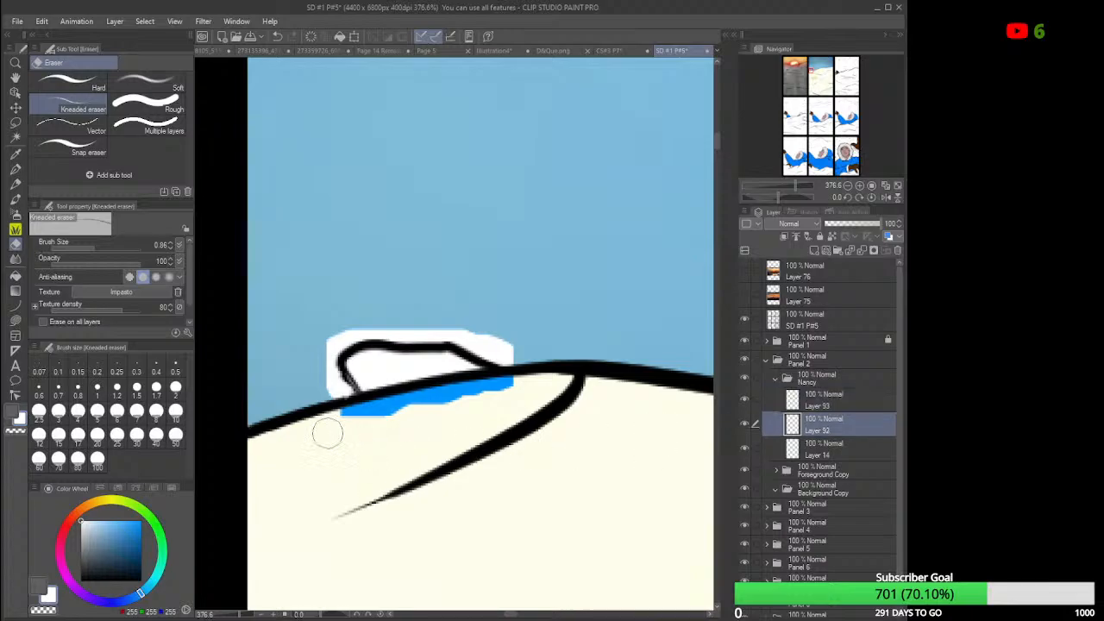
mouse_move(322, 434)
left_mouse_down()
mouse_move(394, 404)
mouse_move(373, 417)
mouse_move(510, 387)
left_mouse_up()
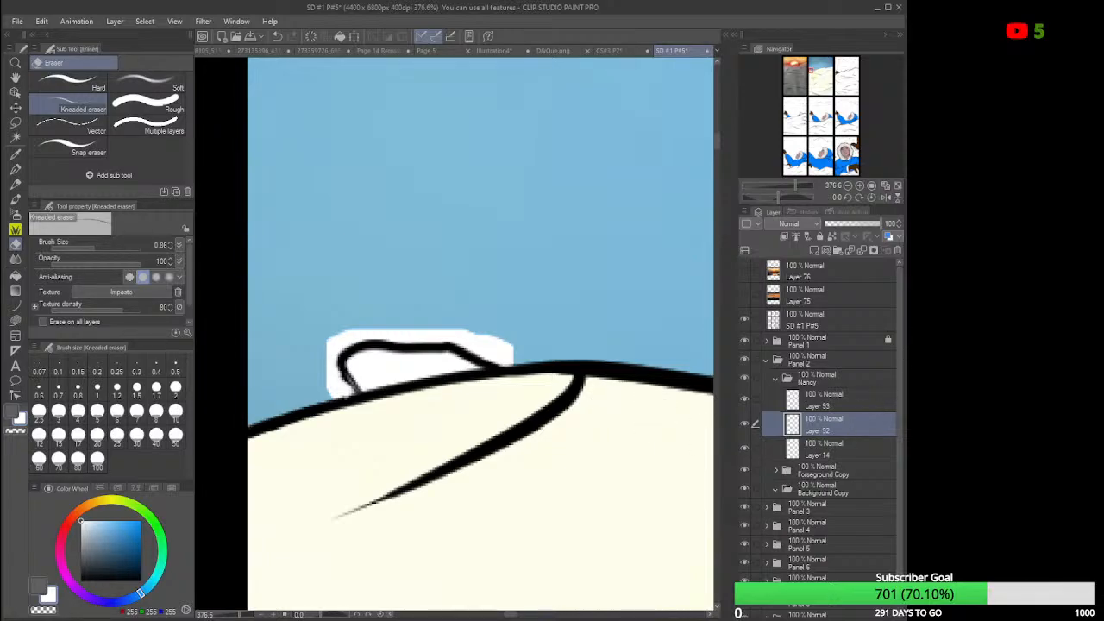
Load the blue fill as a selection and, with the white layer hidden, lower the blue layer's opacity to 32%.
left_click(792, 424, "ctrl")
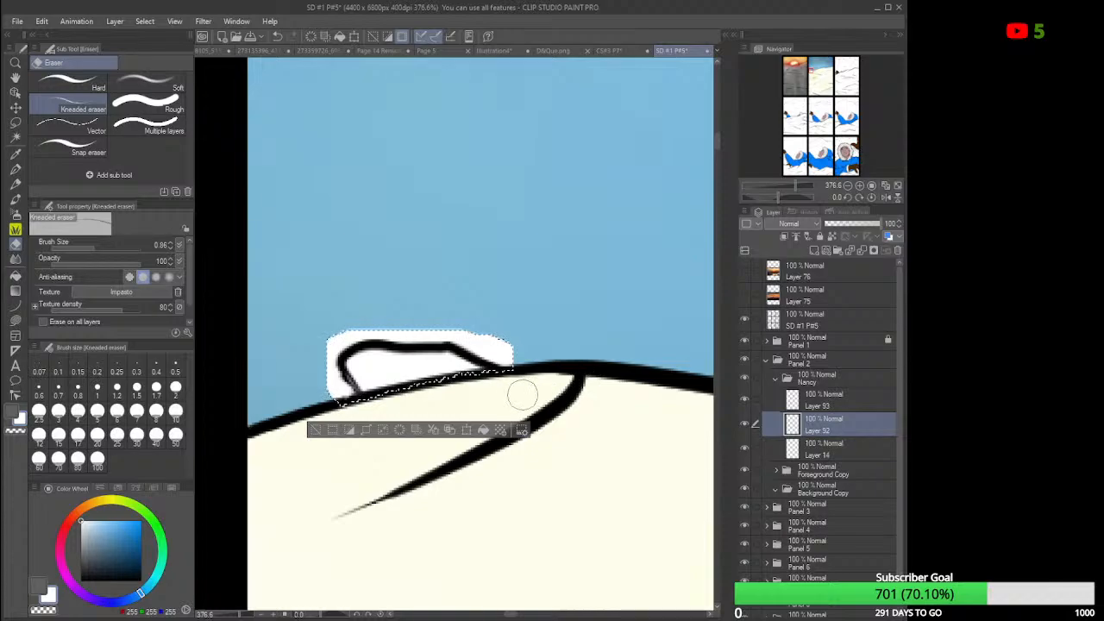
scroll(523, 395, "down", 1)
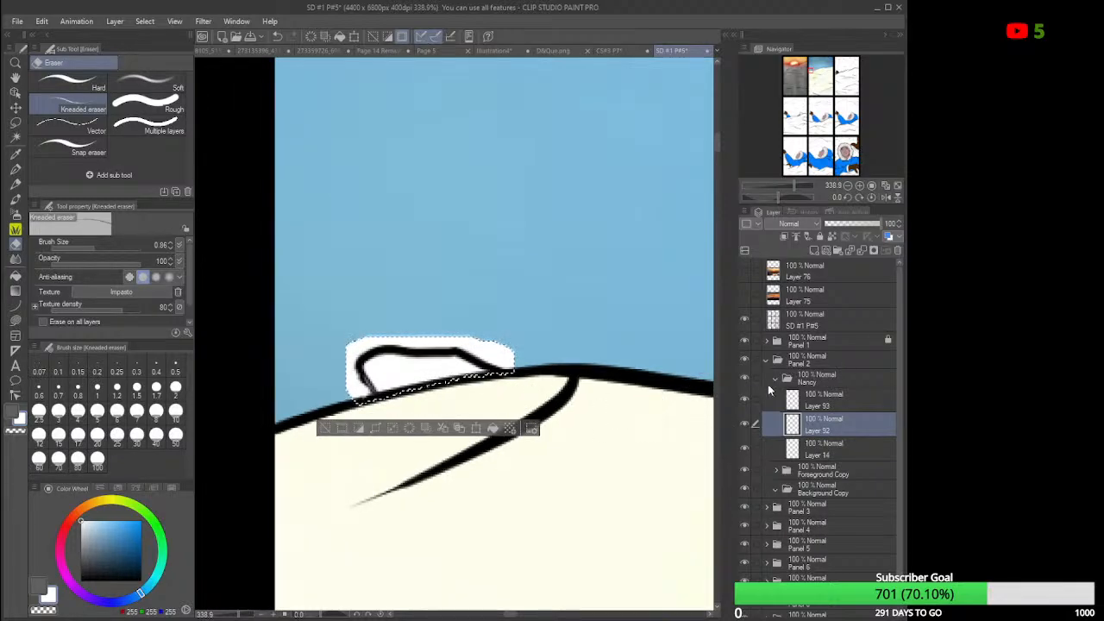
left_click(880, 225)
left_click_drag(878, 223, 851, 229)
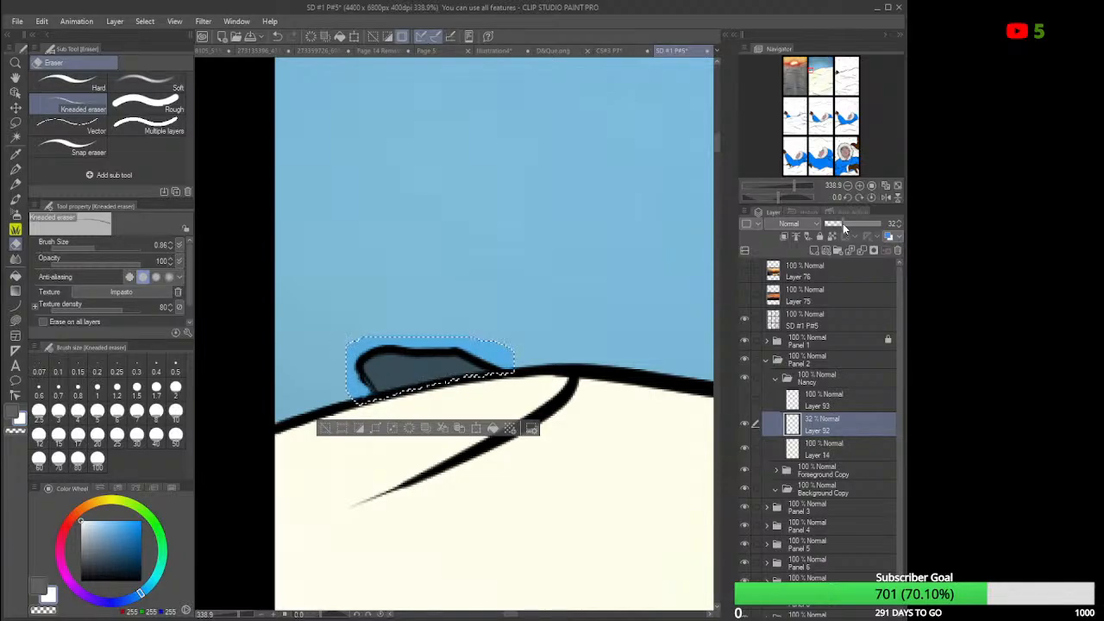
Show the white layer with the blue one hidden, and set the white layer's opacity to 44%.
left_click(852, 394)
left_click(743, 398)
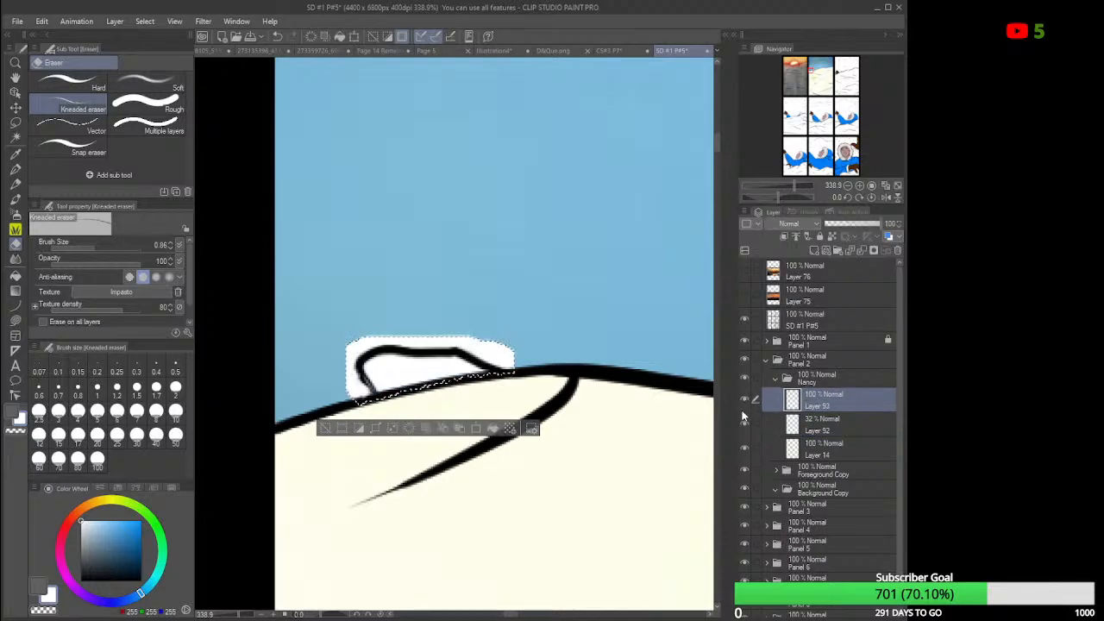
left_click(879, 224)
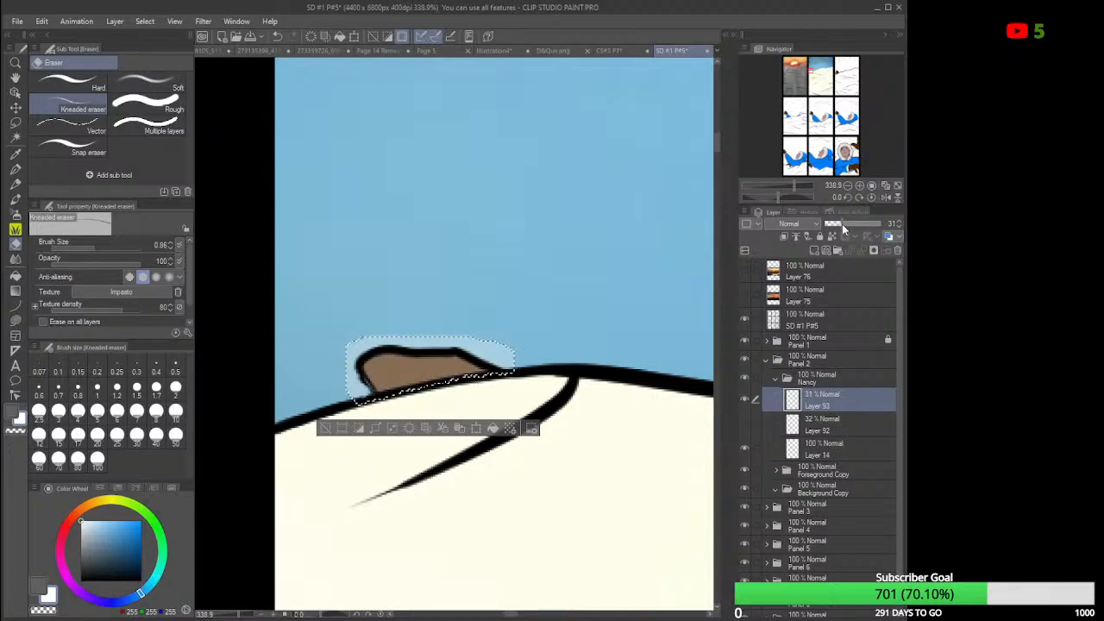
left_click_drag(845, 226, 852, 227)
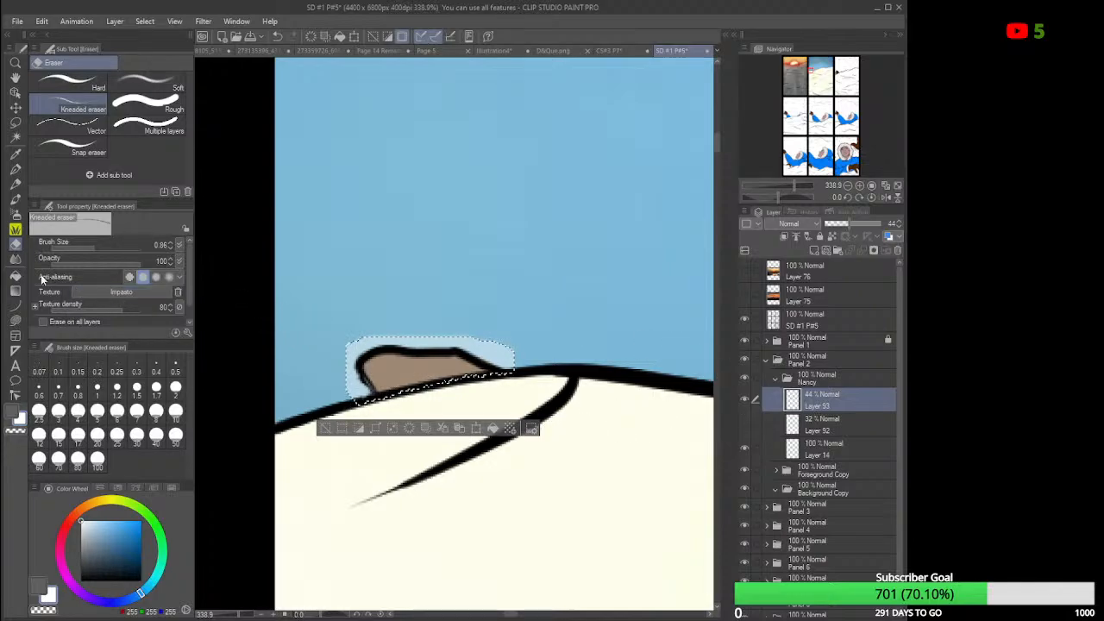
Clear the selection and erase the outer corners of the white glow around the hand with the Kneaded eraser.
left_click(15, 123)
key("ctrl+d")
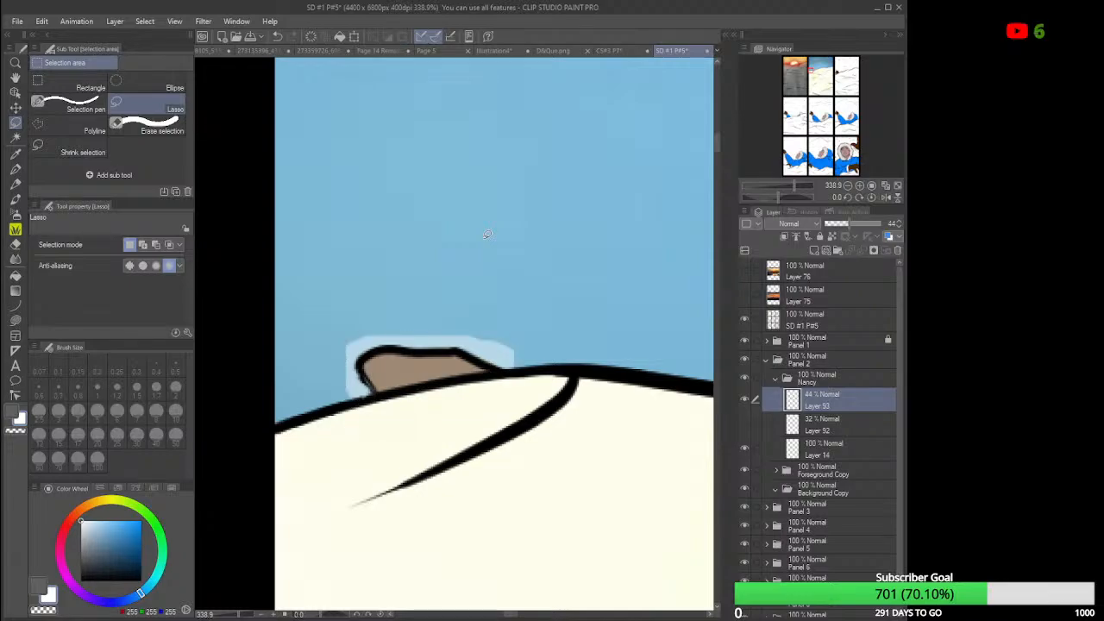
left_click(15, 244)
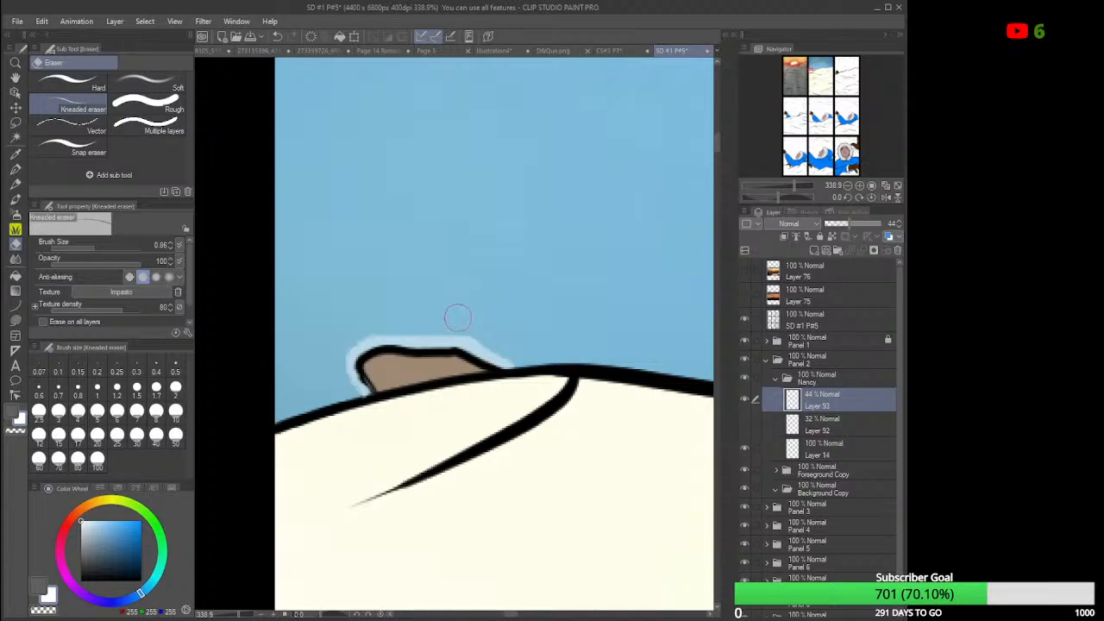
Hide the white layer, show the blue one, and erase the outer corners of its glow around the hand.
left_click(745, 399)
left_click(743, 427)
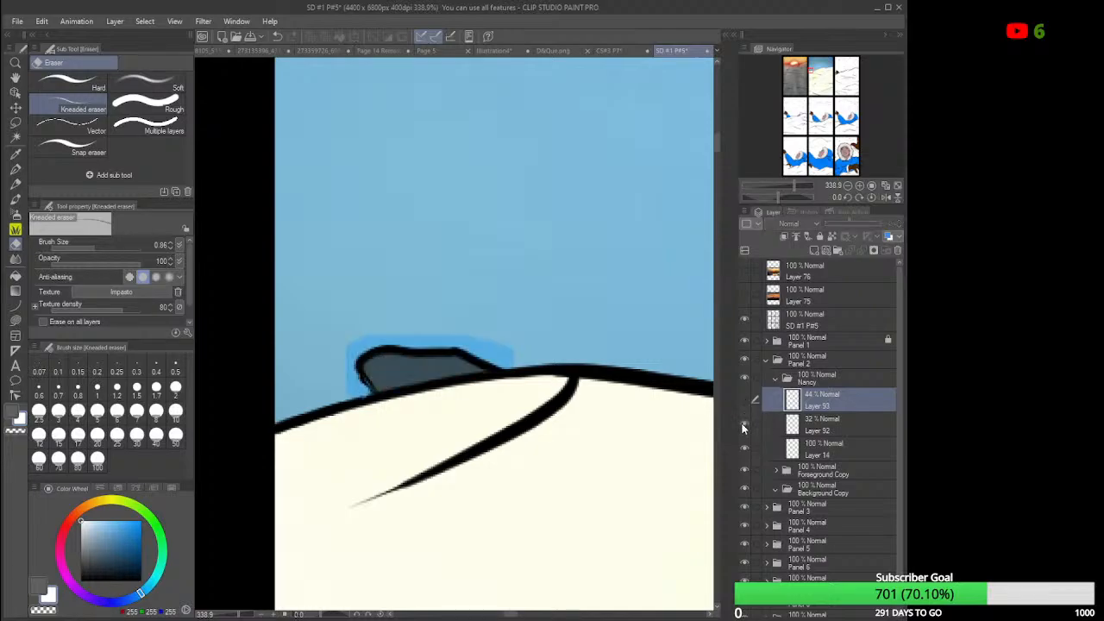
left_click(811, 431)
mouse_move(484, 333)
left_mouse_down()
mouse_move(513, 350)
mouse_move(500, 337)
mouse_move(530, 359)
mouse_move(498, 334)
mouse_move(530, 358)
left_mouse_up()
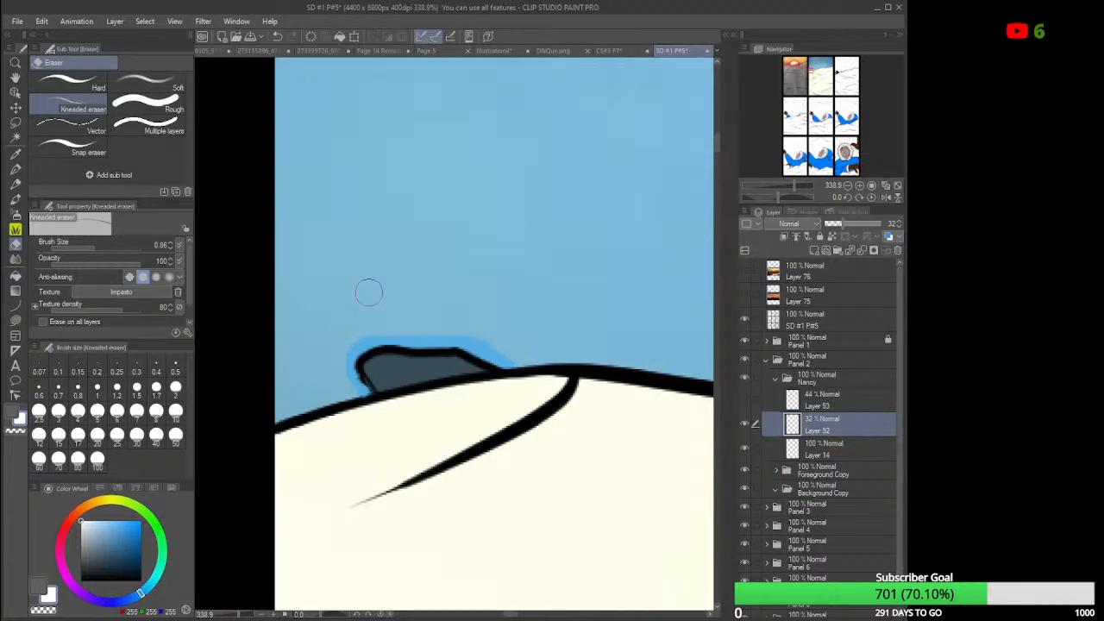
Review the coloured second panel alongside the other panels of the whole comic page.
scroll(595, 346, "down", 8)
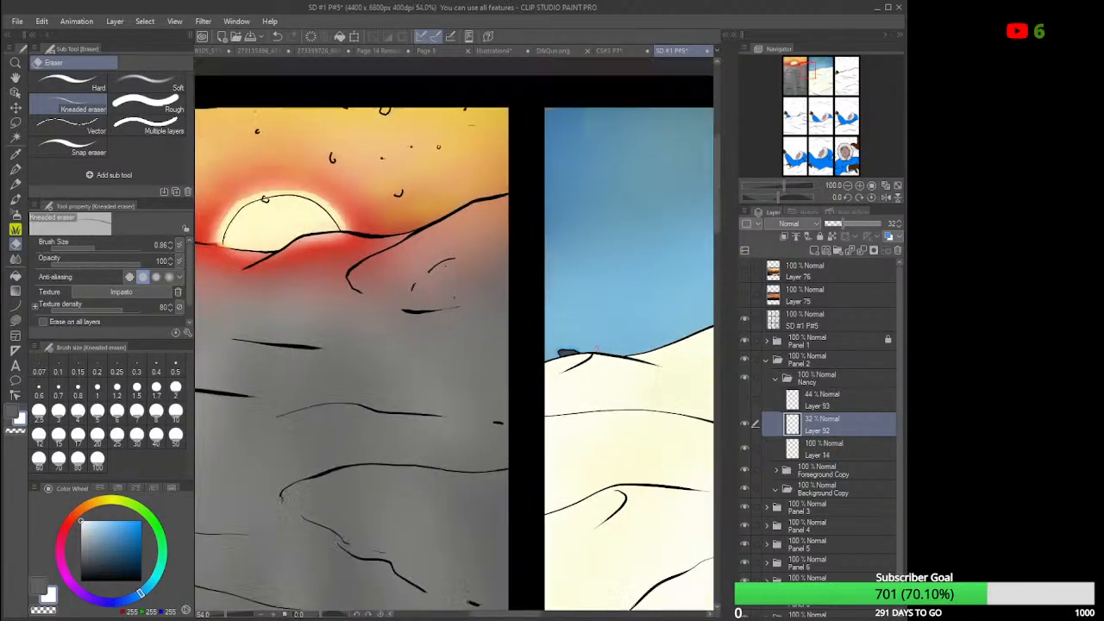
scroll(613, 392, "down", 3)
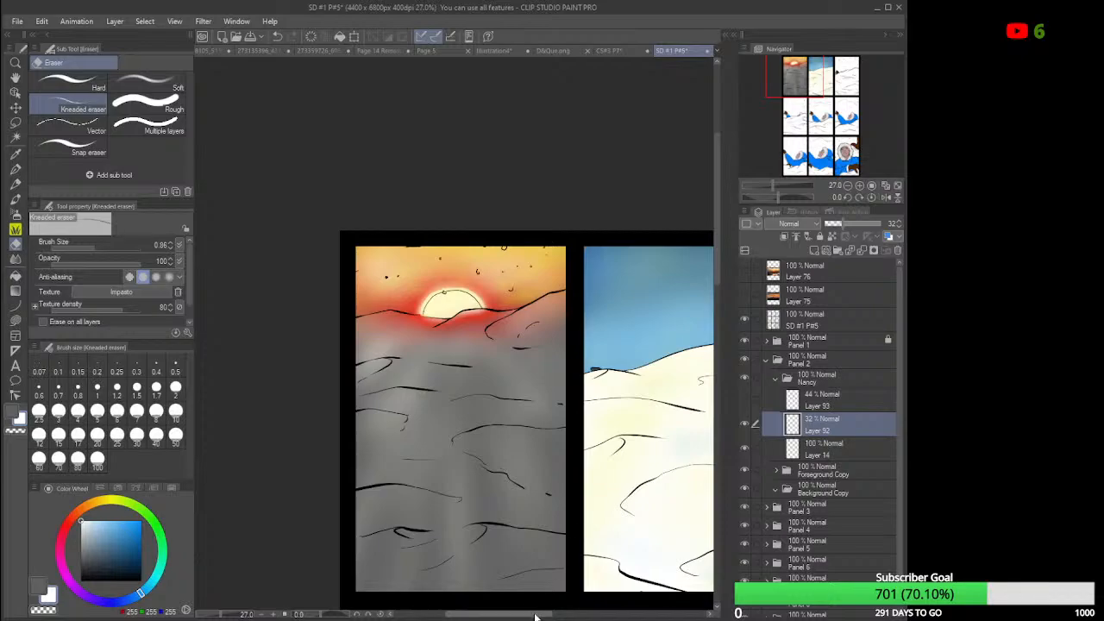
left_click_drag(535, 613, 576, 617)
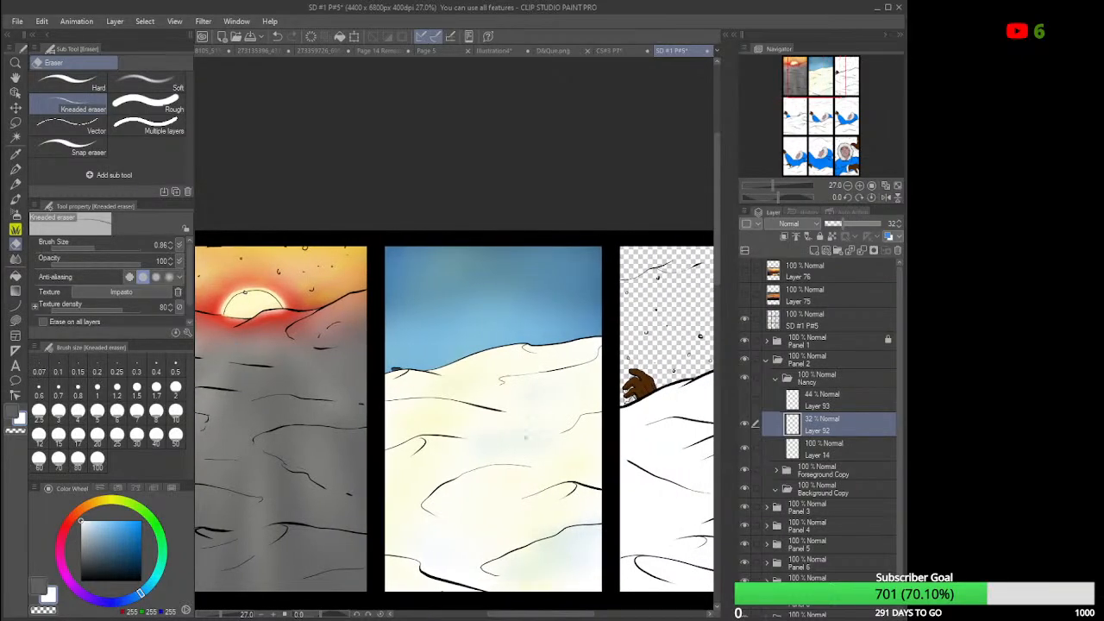
scroll(523, 436, "down", 4)
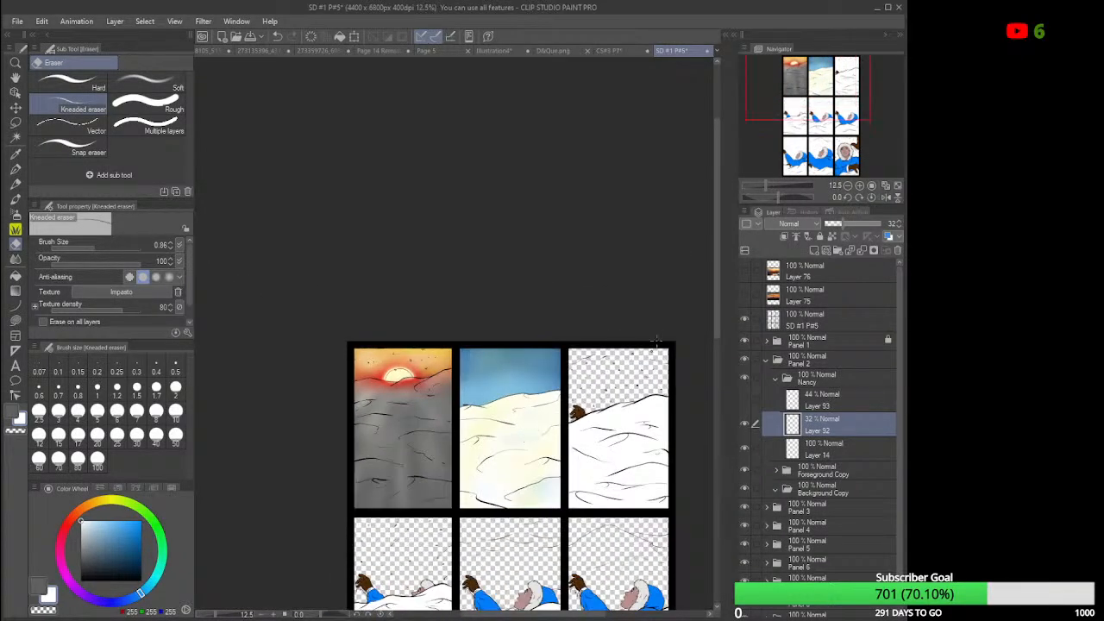
left_click_drag(722, 309, 722, 372)
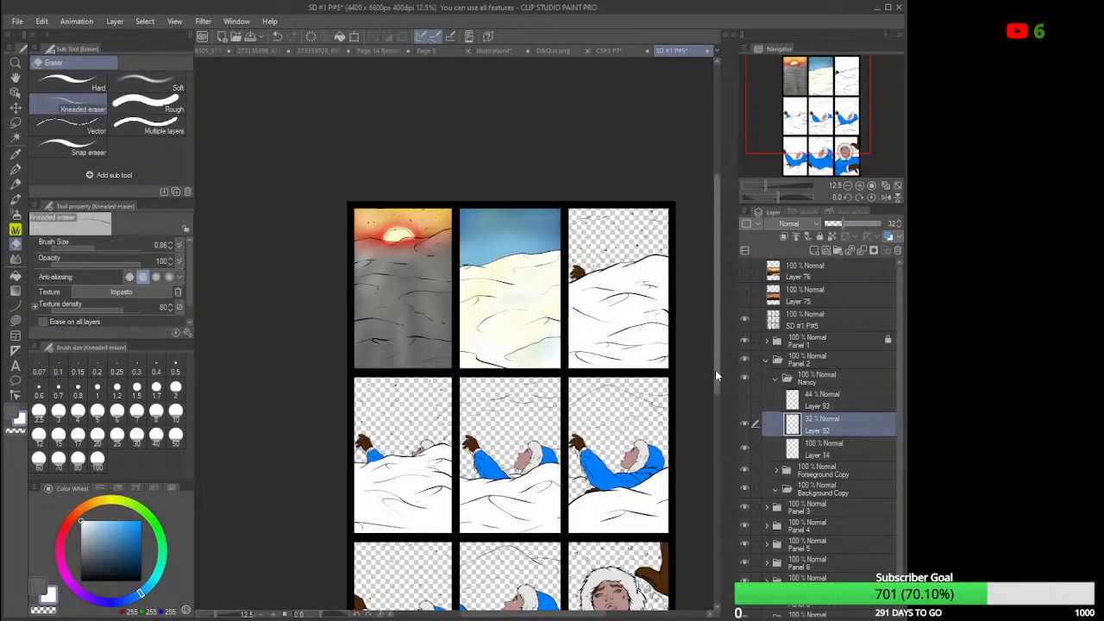
left_click_drag(717, 370, 718, 344)
scroll(460, 317, "up", 3)
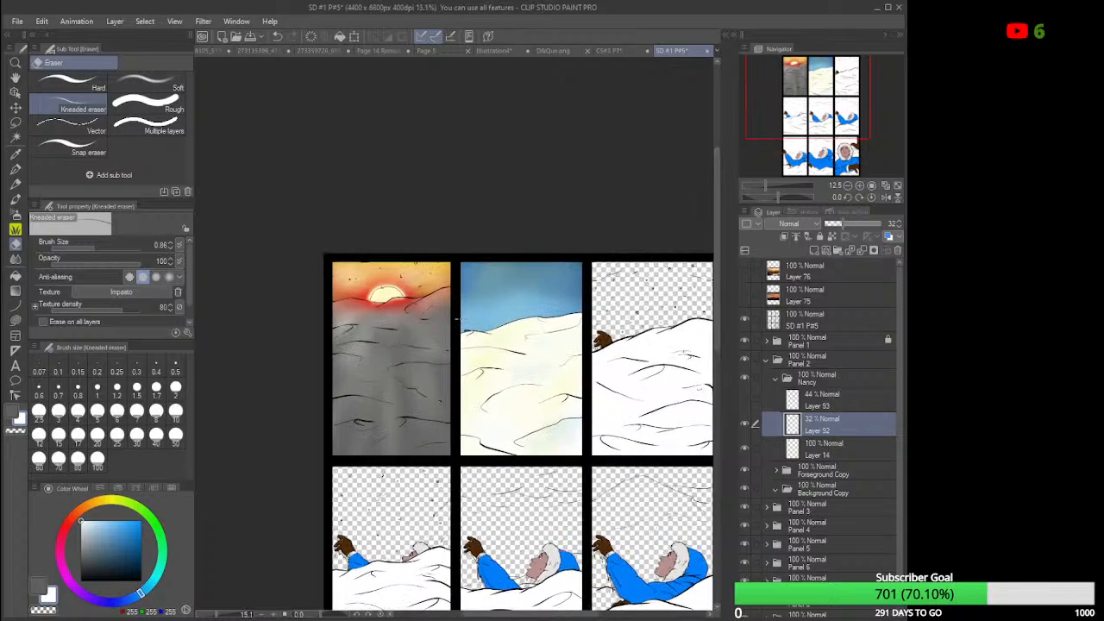
Add a new layer above the 44% white glow layer in Panel 2 and choose a bright yellow drawing colour.
scroll(460, 317, "up", 3)
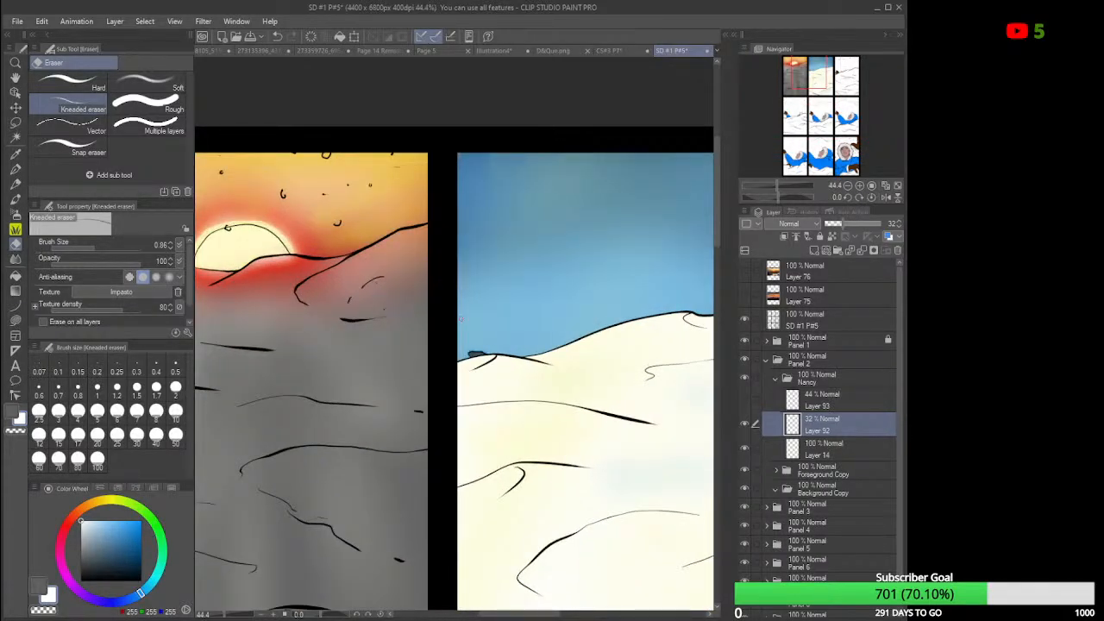
left_click(824, 401)
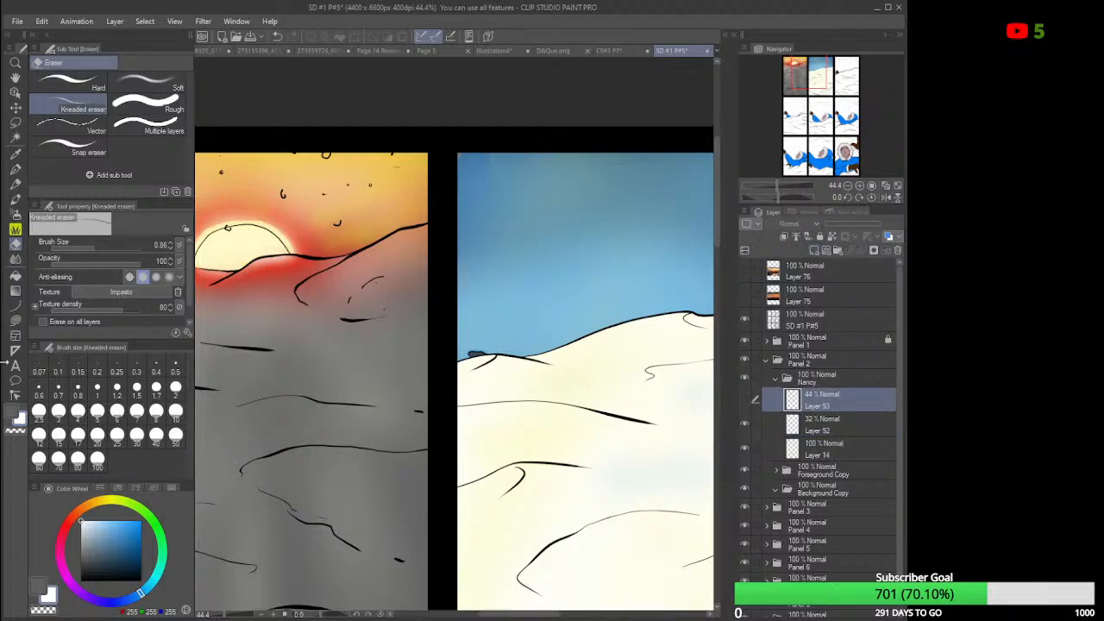
left_click(115, 497)
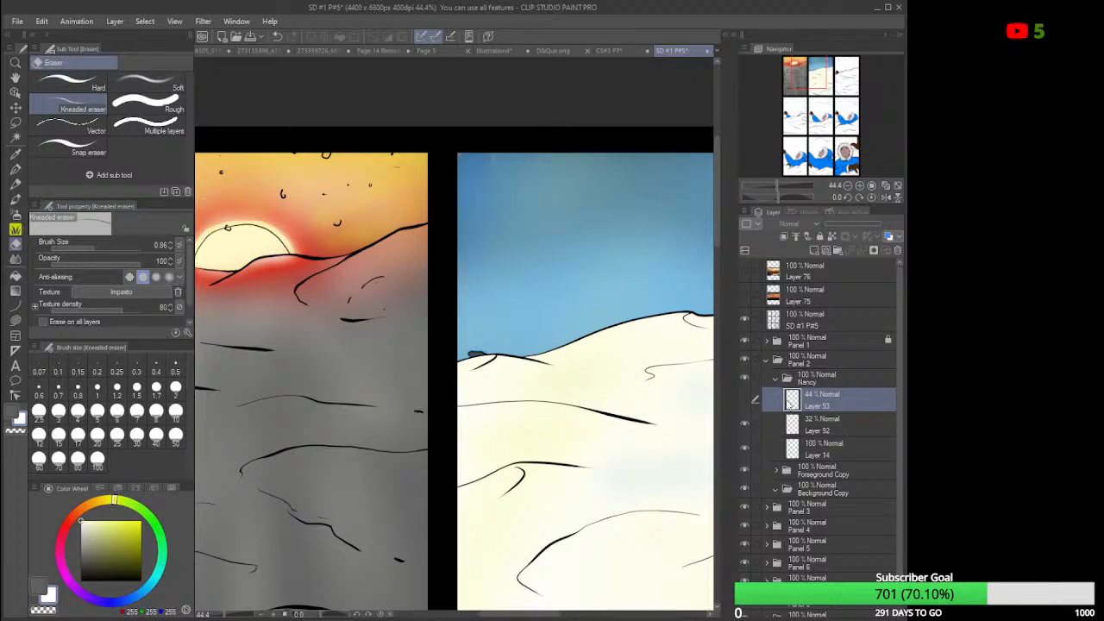
left_click(813, 252)
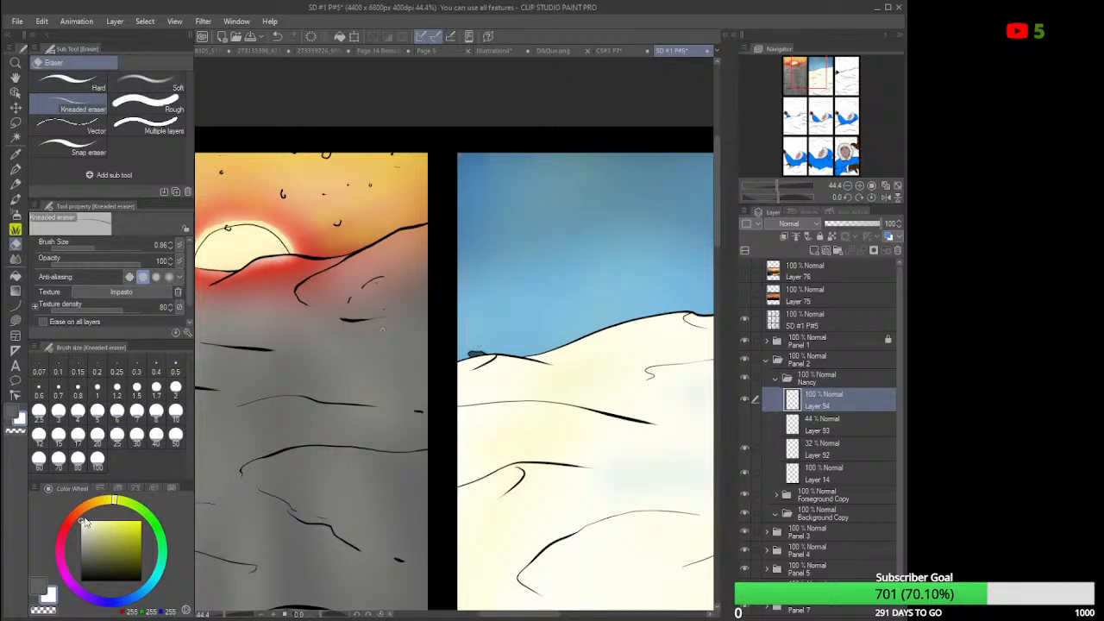
left_click(143, 520)
left_click_drag(144, 521, 134, 522)
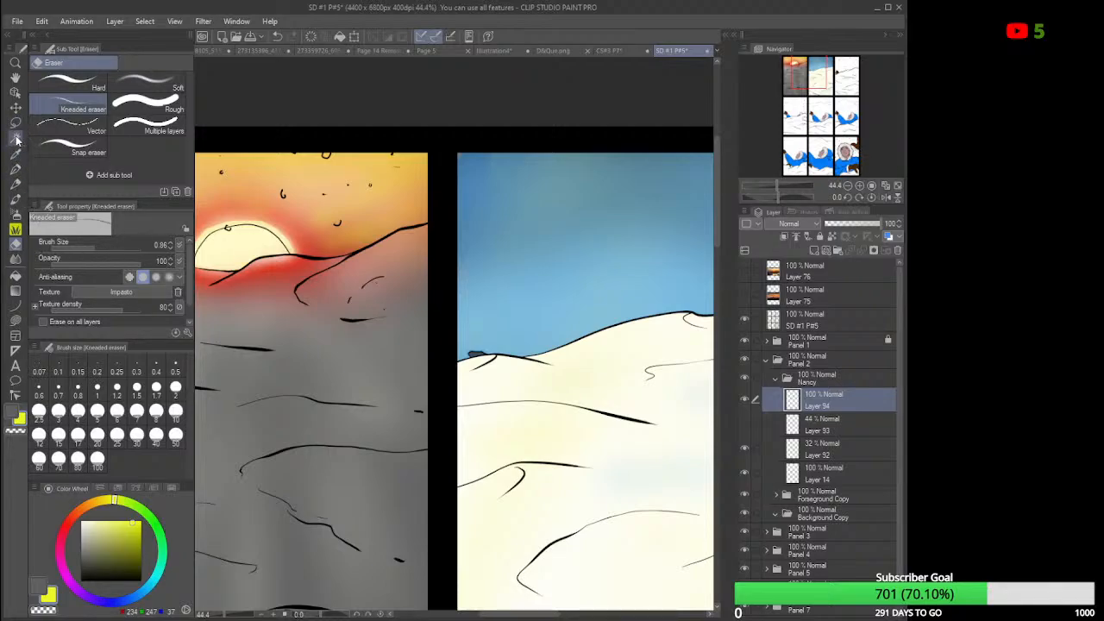
Paint yellow light rays around the hand with the Soft airbrush at size 2.04, and set the layer's opacity to 63%.
left_click(16, 214)
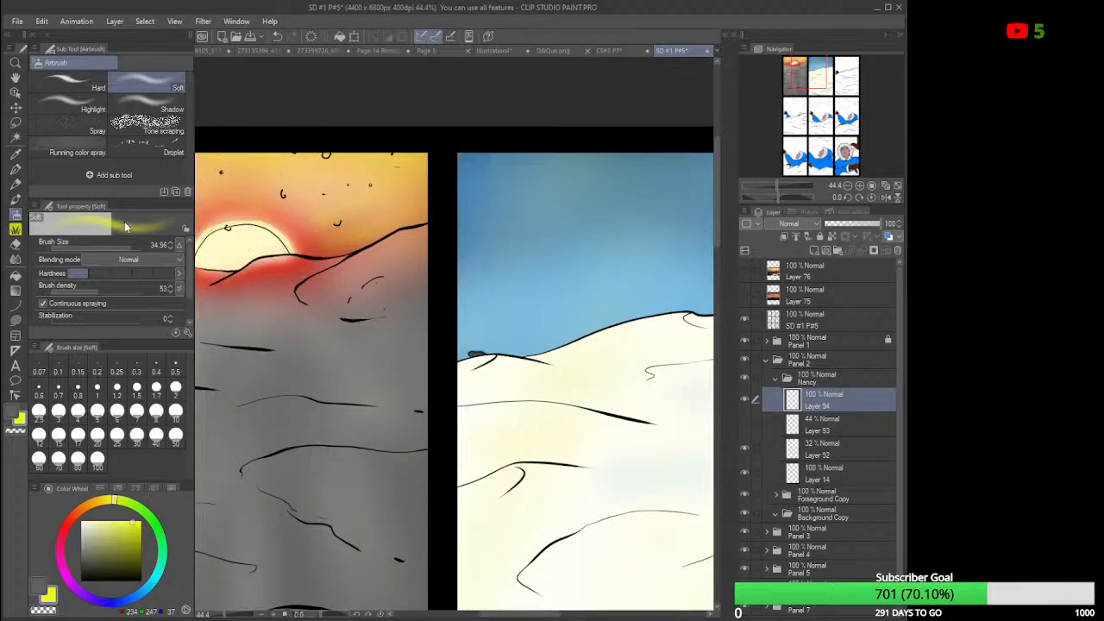
left_click_drag(123, 246, 103, 248)
mouse_move(480, 352)
left_mouse_down()
mouse_move(471, 334)
mouse_move(483, 341)
left_mouse_up()
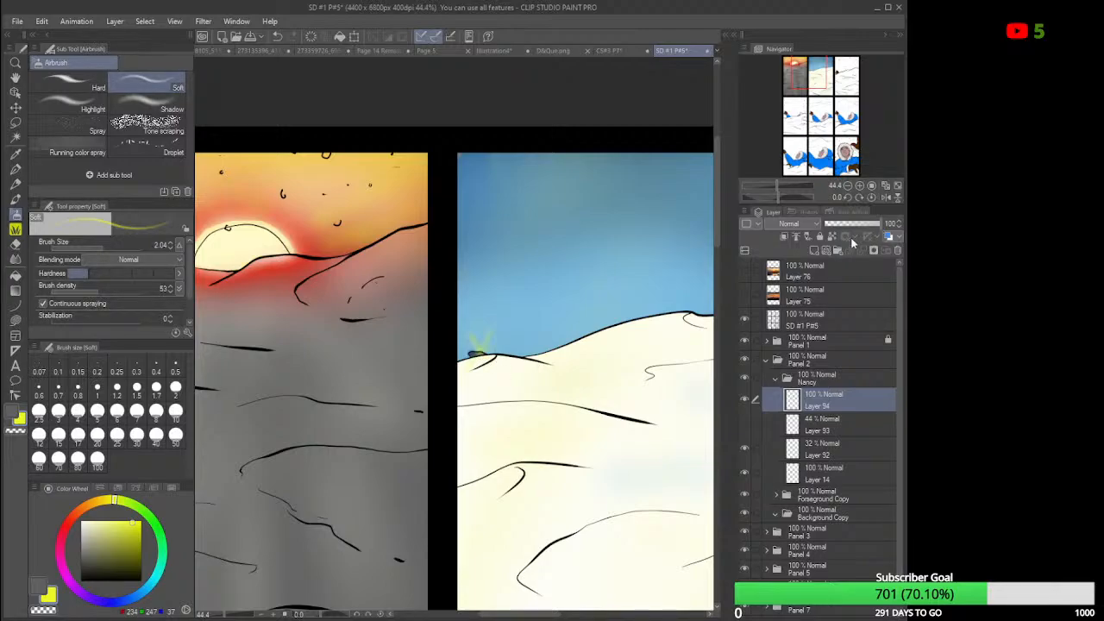
left_click_drag(880, 223, 876, 224)
left_click(860, 221)
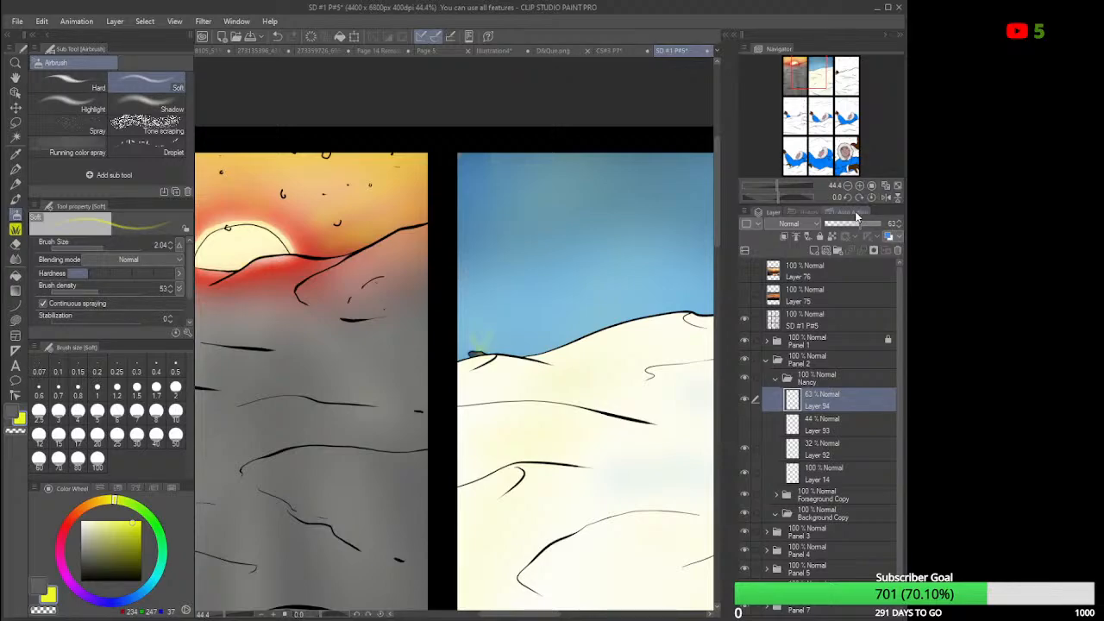
Examine the yellow rays around the hand up close and against the whole comic page.
scroll(630, 334, "down", 5)
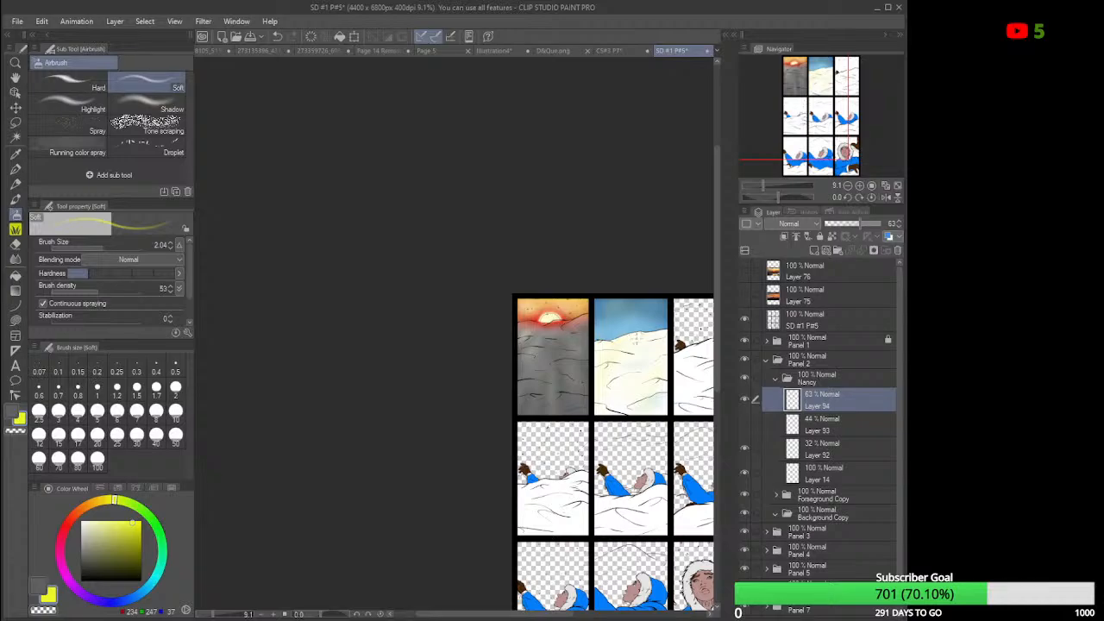
scroll(699, 345, "right", 3)
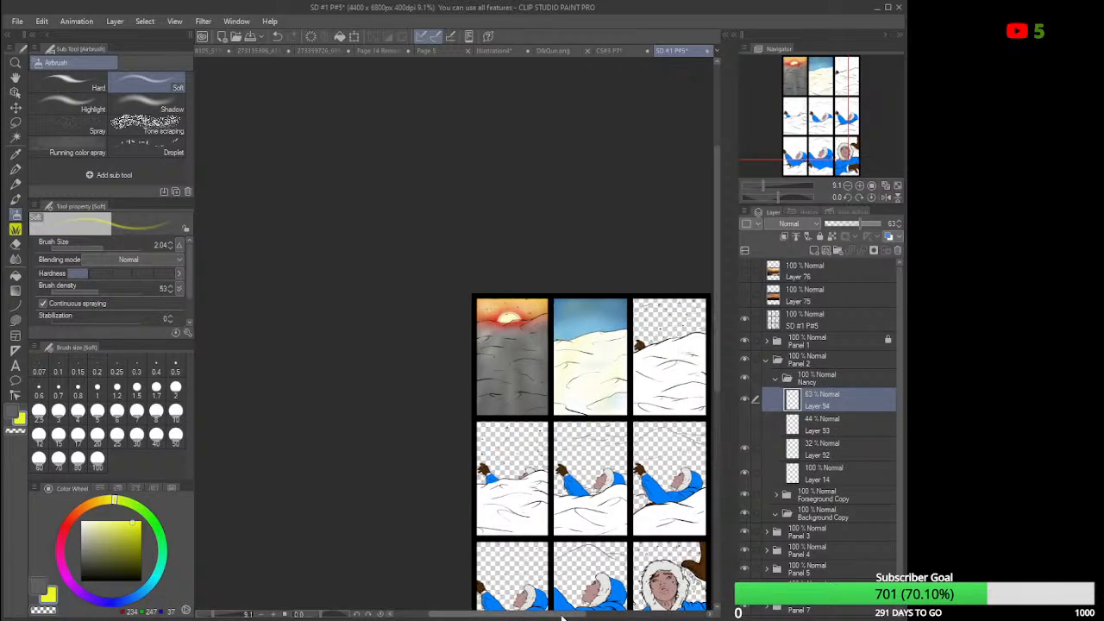
left_click_drag(716, 358, 722, 414)
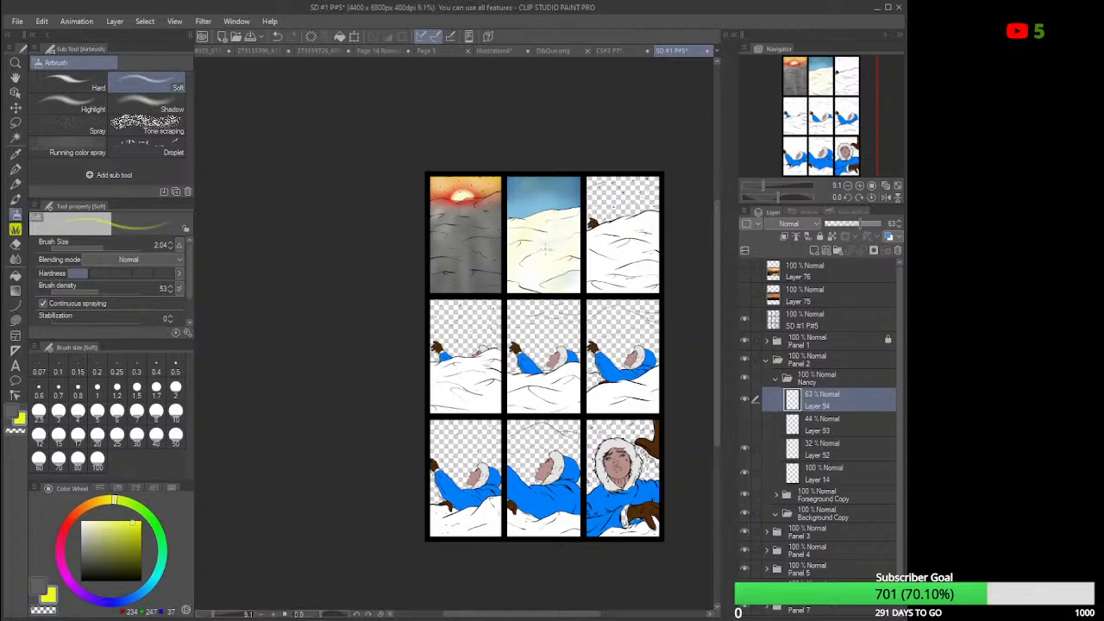
scroll(534, 198, "up", 5)
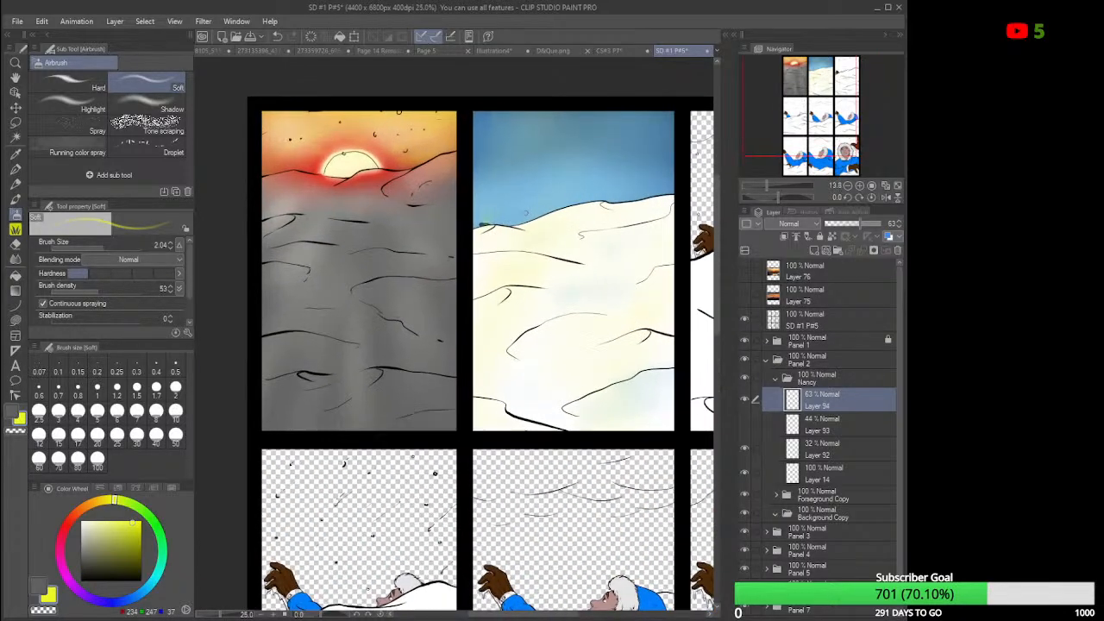
scroll(525, 212, "up", 1)
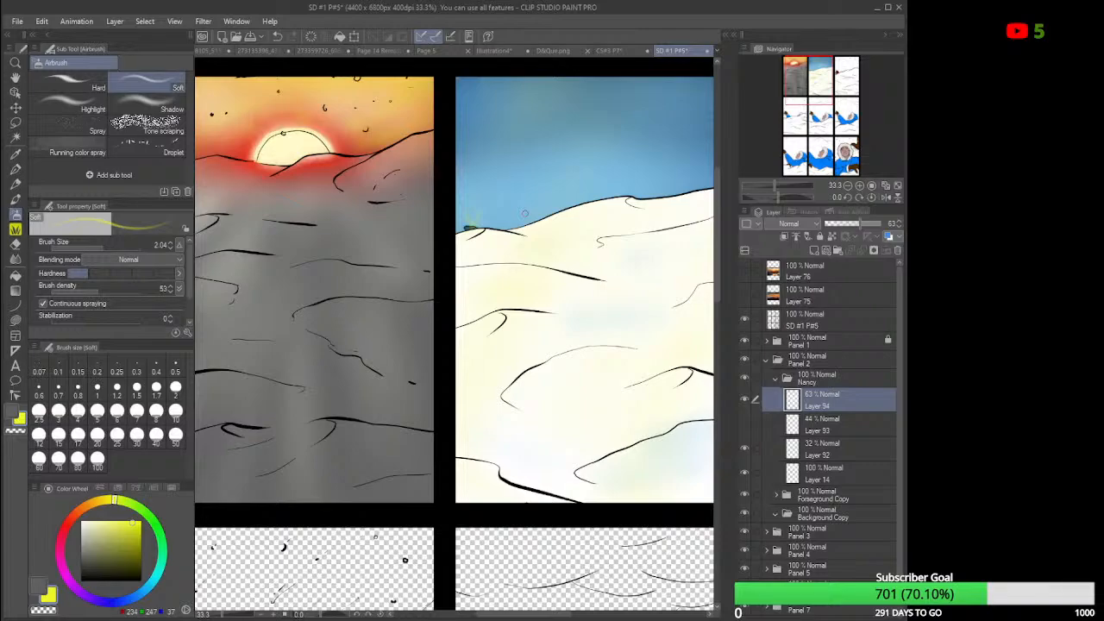
scroll(524, 212, "down", 2)
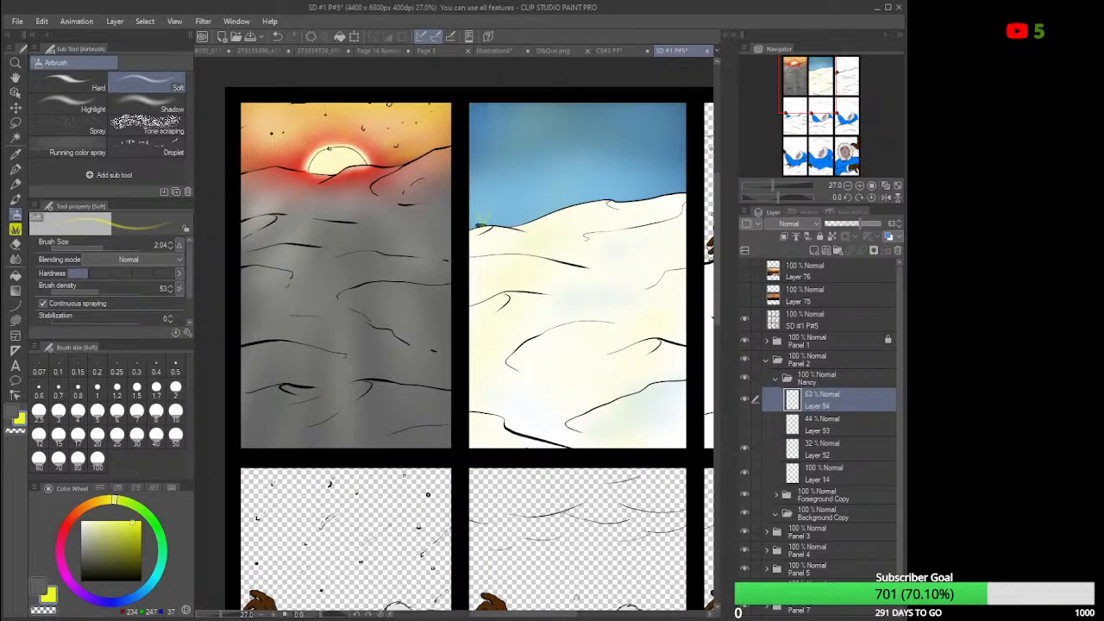
left_click_drag(553, 615, 557, 617)
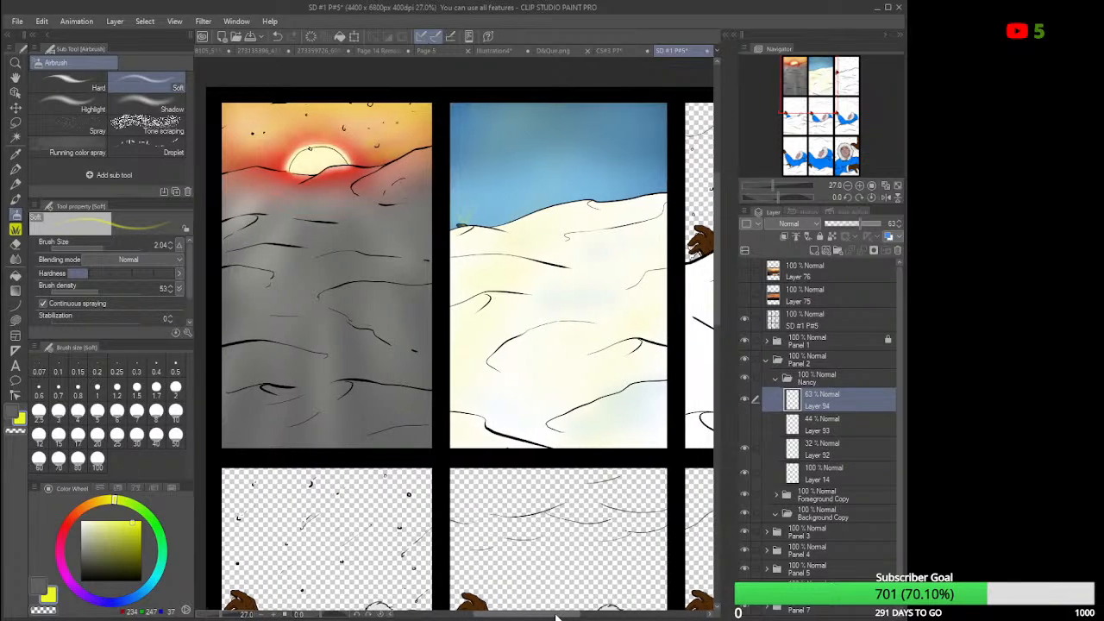
scroll(473, 203, "up", 2)
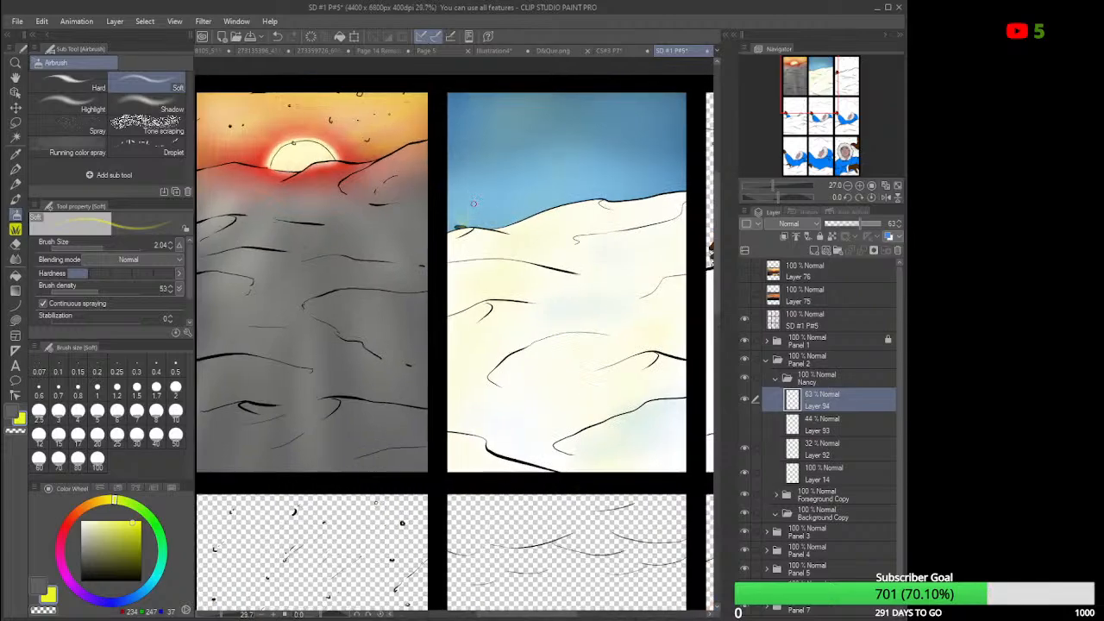
scroll(449, 248, "up", 4)
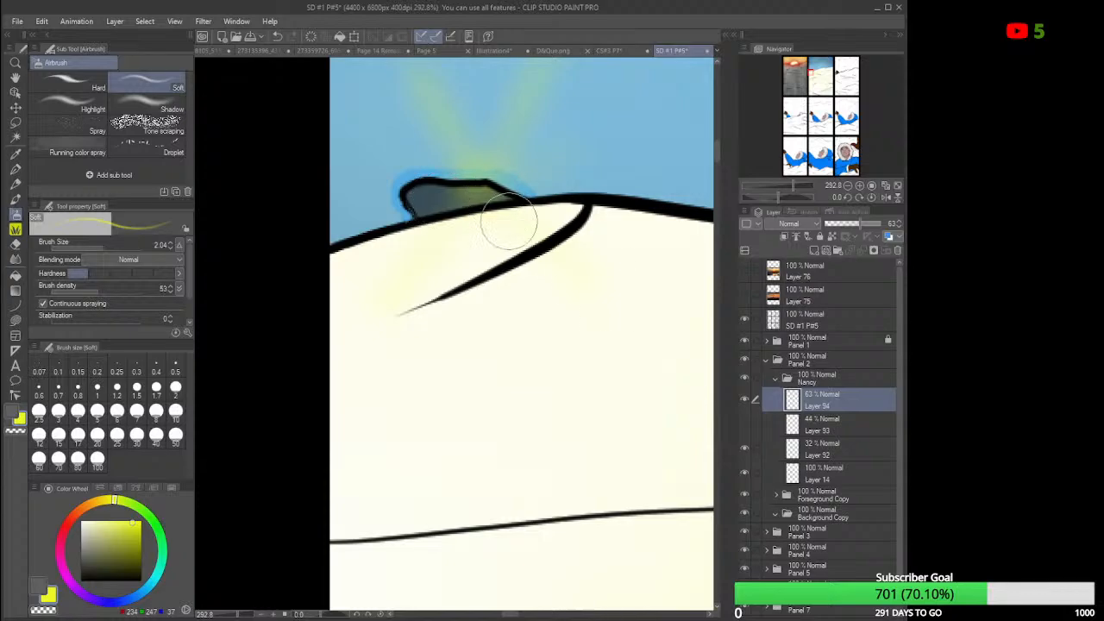
Hide the yellow ray layer and the blue glow layer, and show the white glow layer around the hand.
left_click(744, 398)
scroll(594, 284, "down", 5)
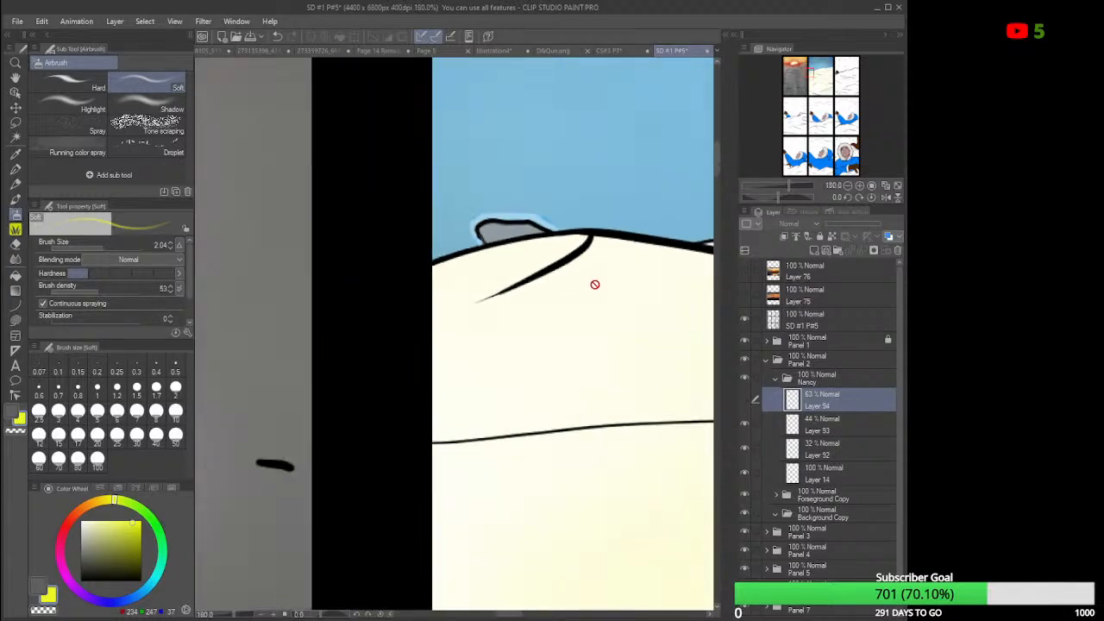
scroll(594, 284, "down", 5)
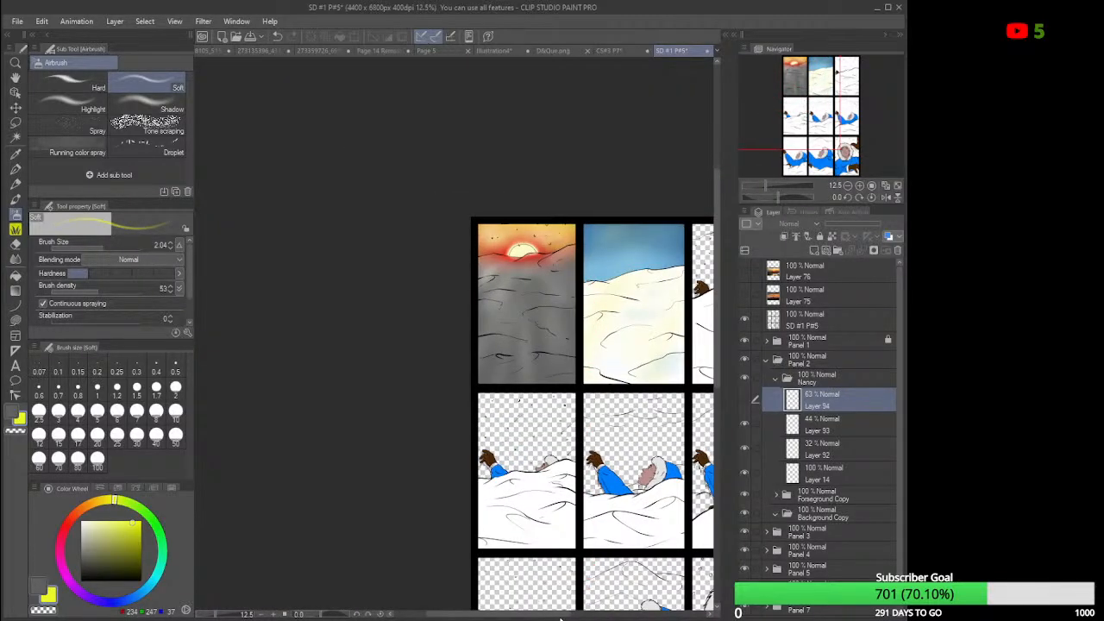
left_click_drag(561, 615, 607, 606)
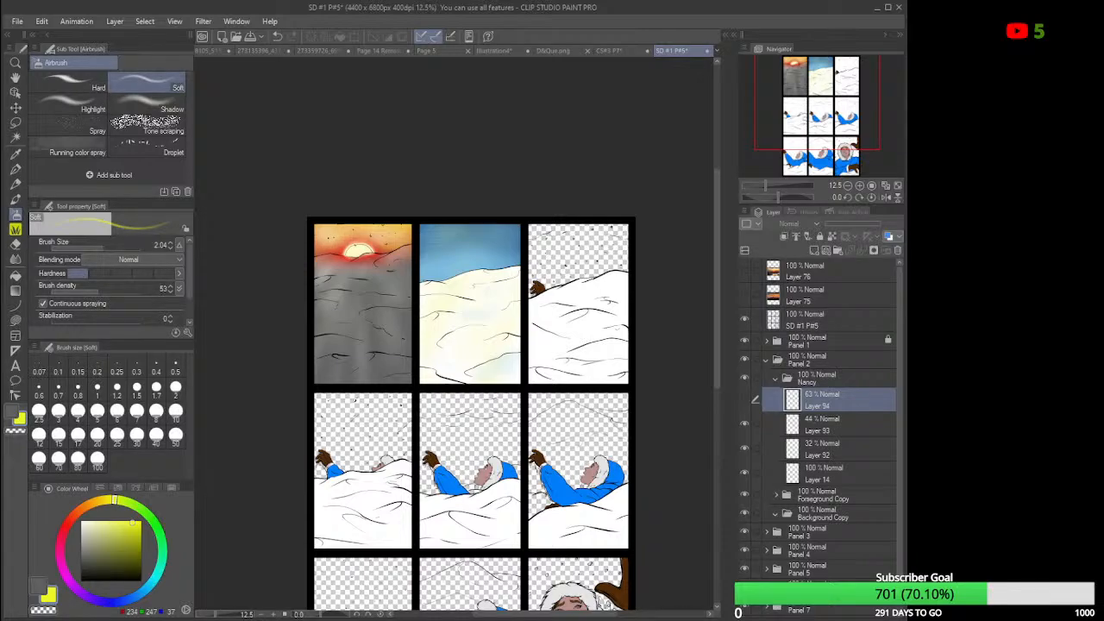
Lock the Panel 2 folder and collapse it.
left_click(848, 360)
left_click(820, 236)
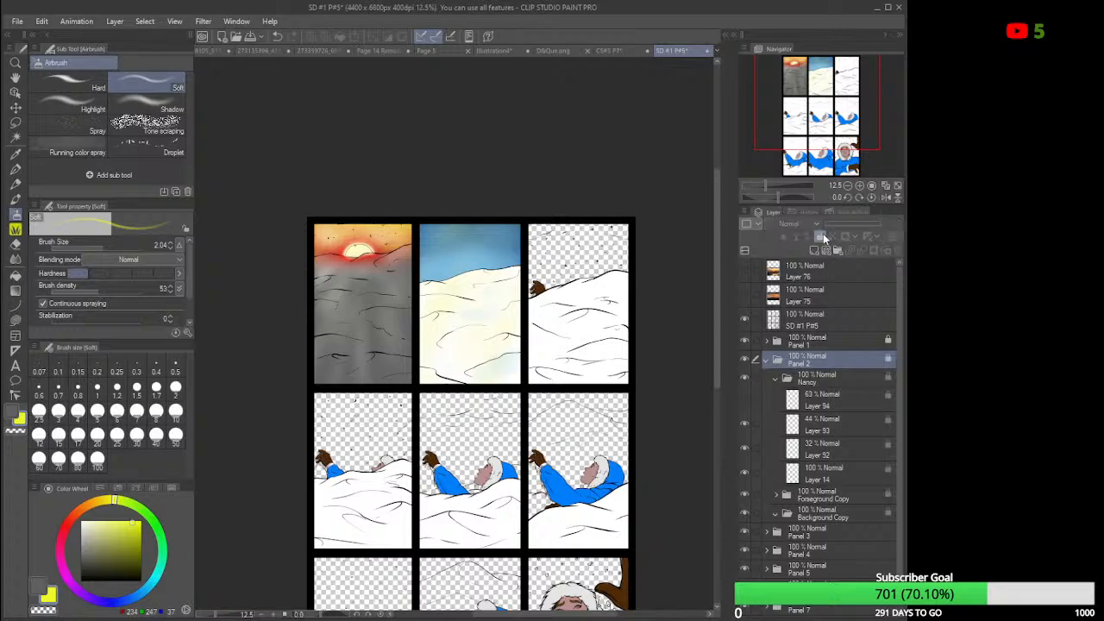
left_click(767, 361)
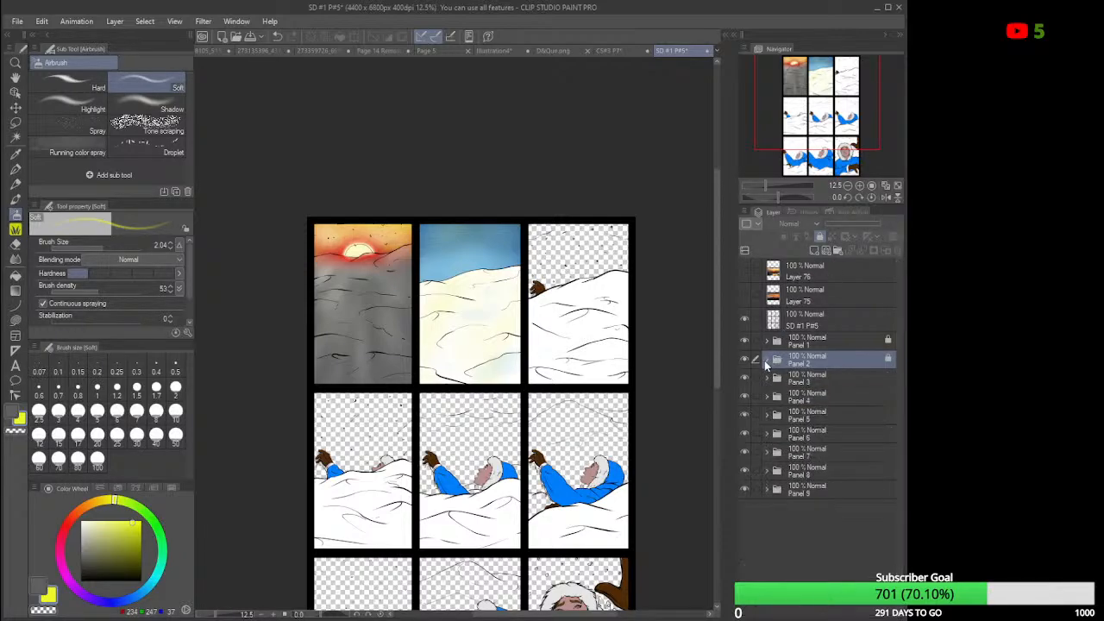
Expand the Panel 3 folder and add three new layers inside its Background Copy 2 folder.
left_click(822, 379)
left_click(768, 380)
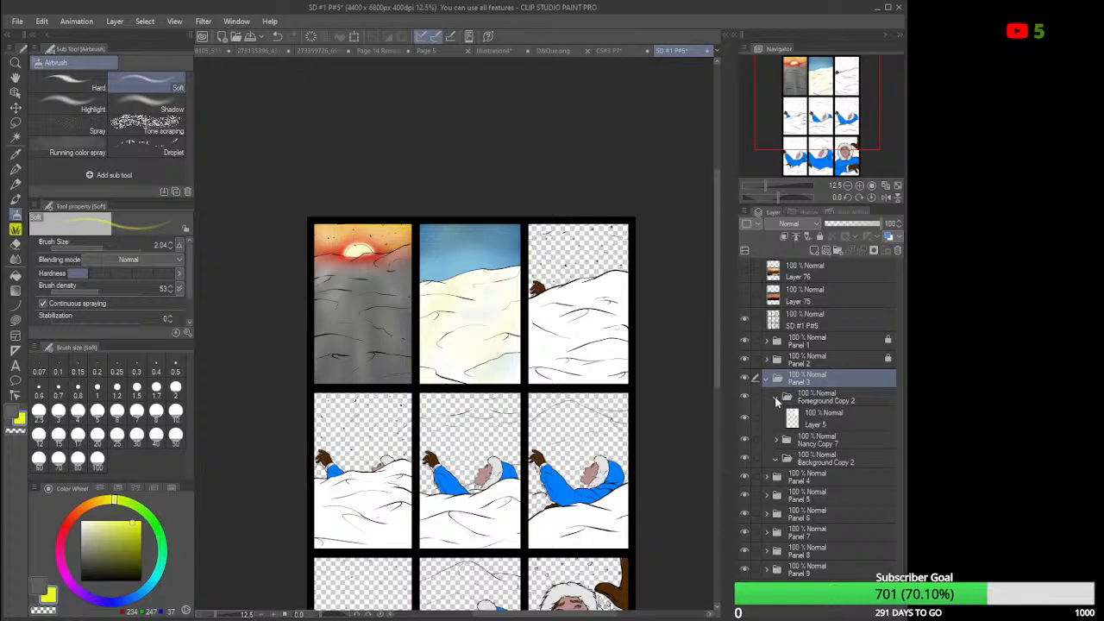
left_click(775, 398)
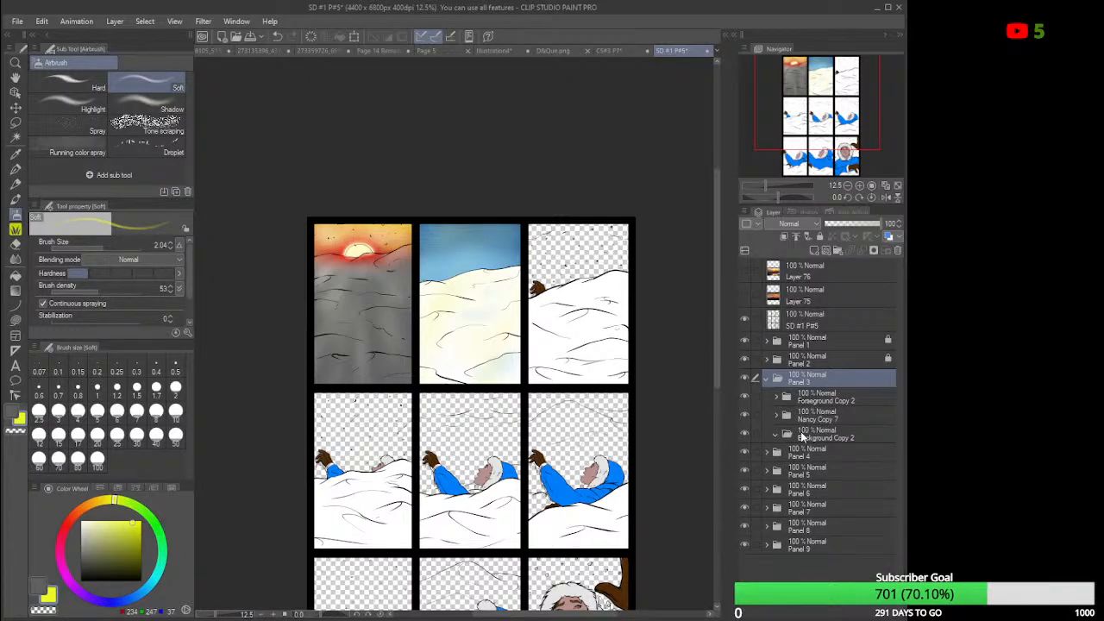
left_click(804, 436)
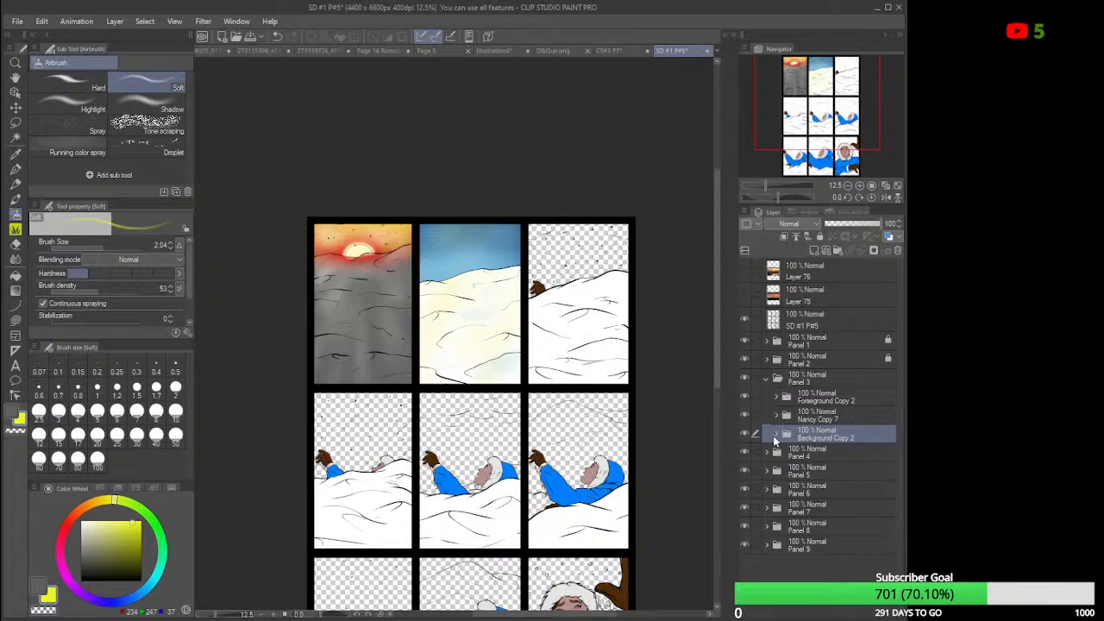
left_click(815, 251)
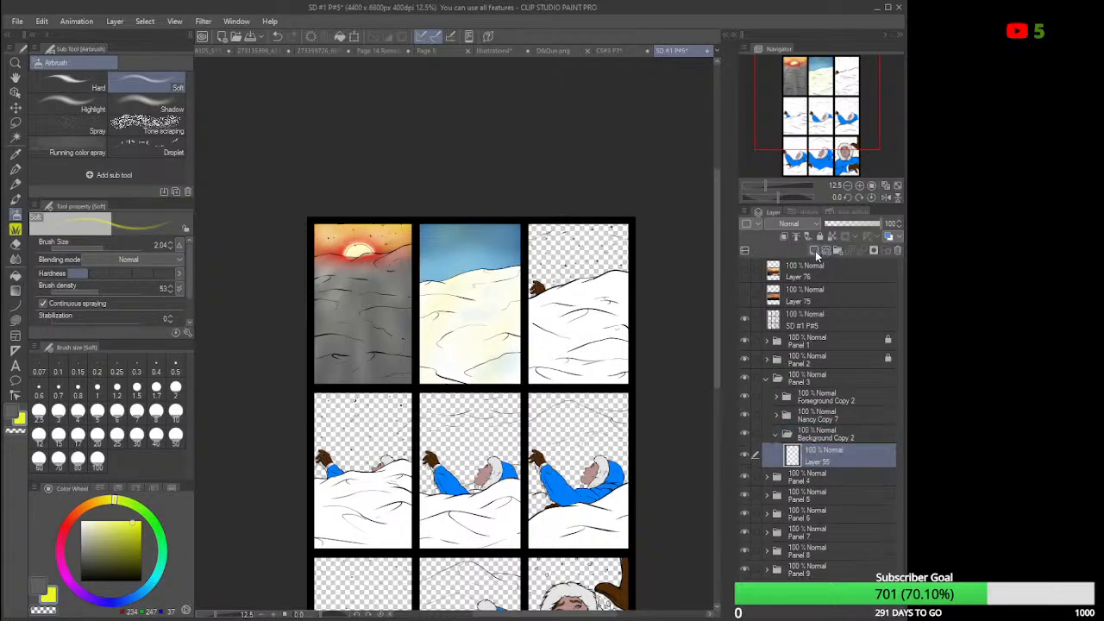
left_click(815, 252)
left_click(815, 251)
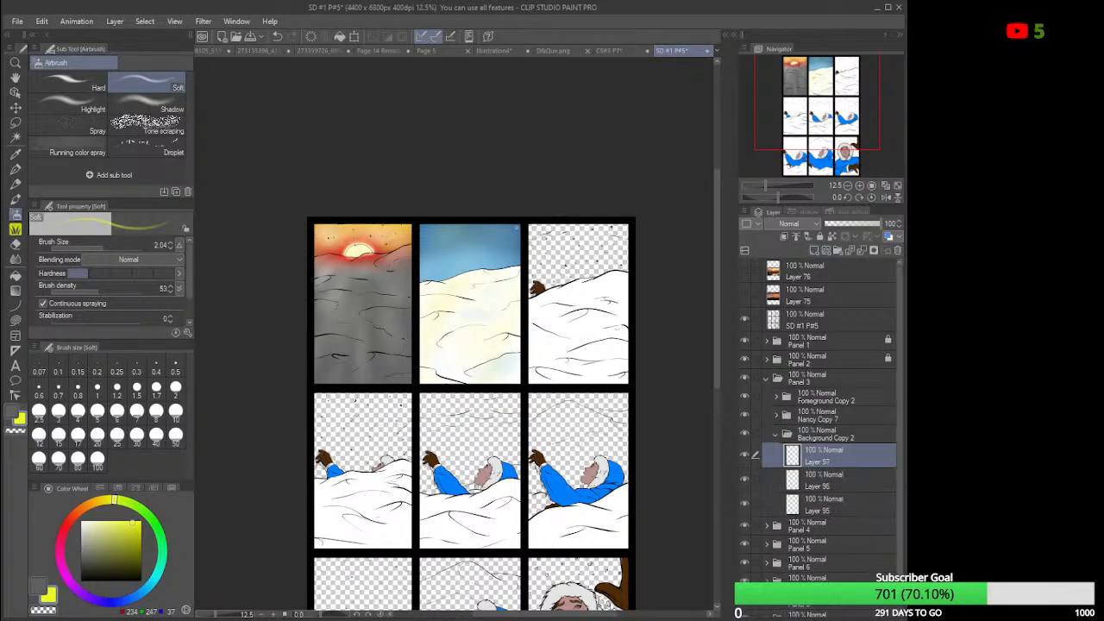
Select the whole third panel with a rectangular selection reaching slightly into its black border.
left_click(15, 123)
left_click(52, 82)
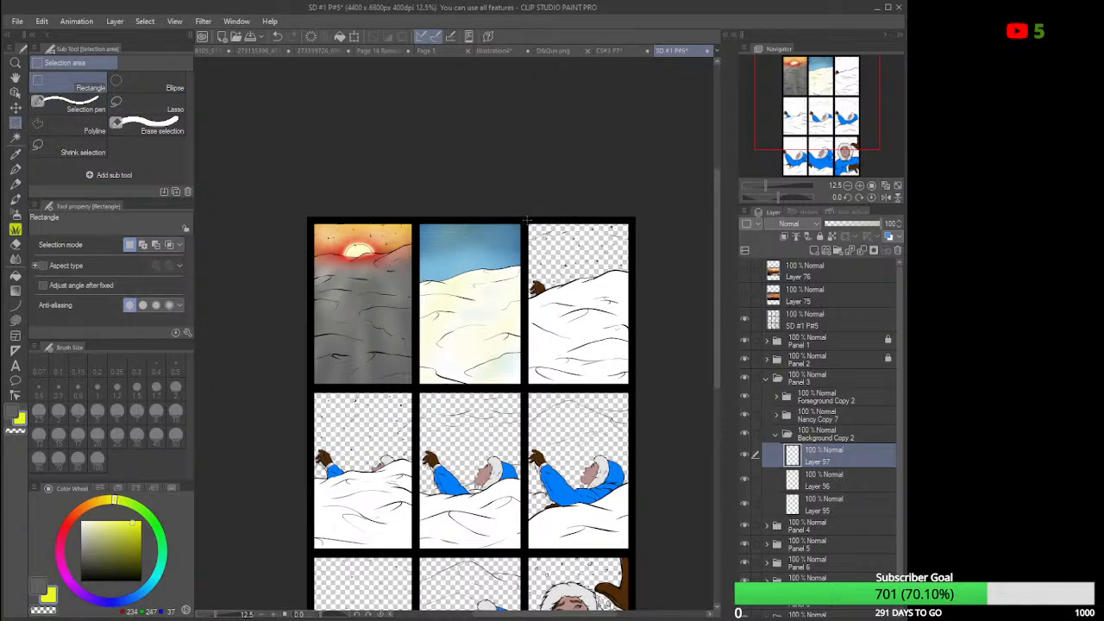
left_click_drag(526, 220, 634, 390)
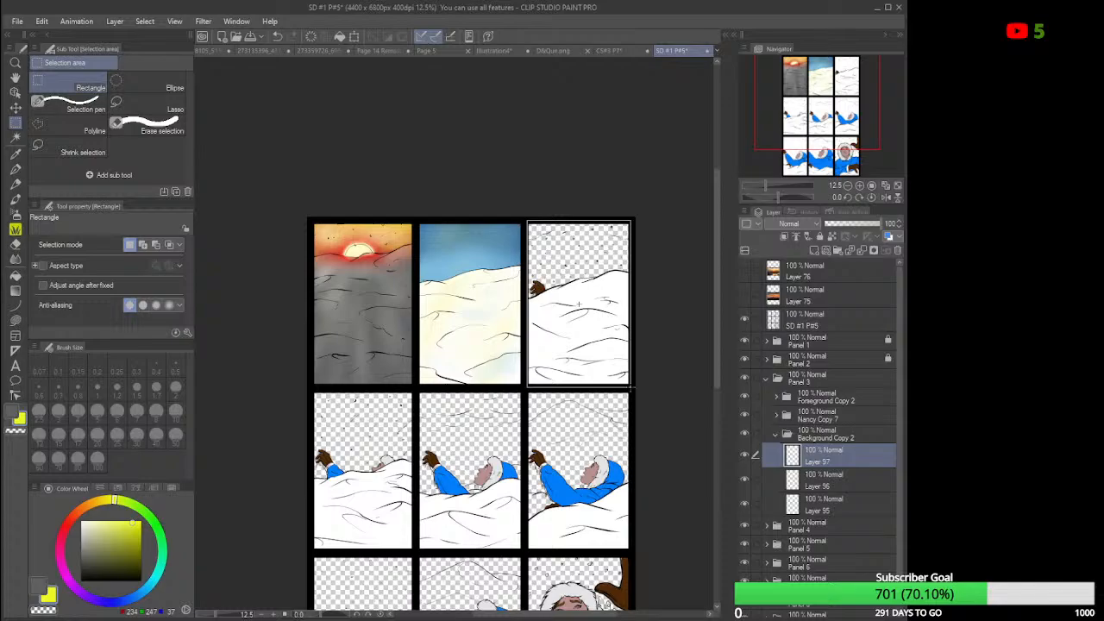
scroll(594, 222, "up", 2)
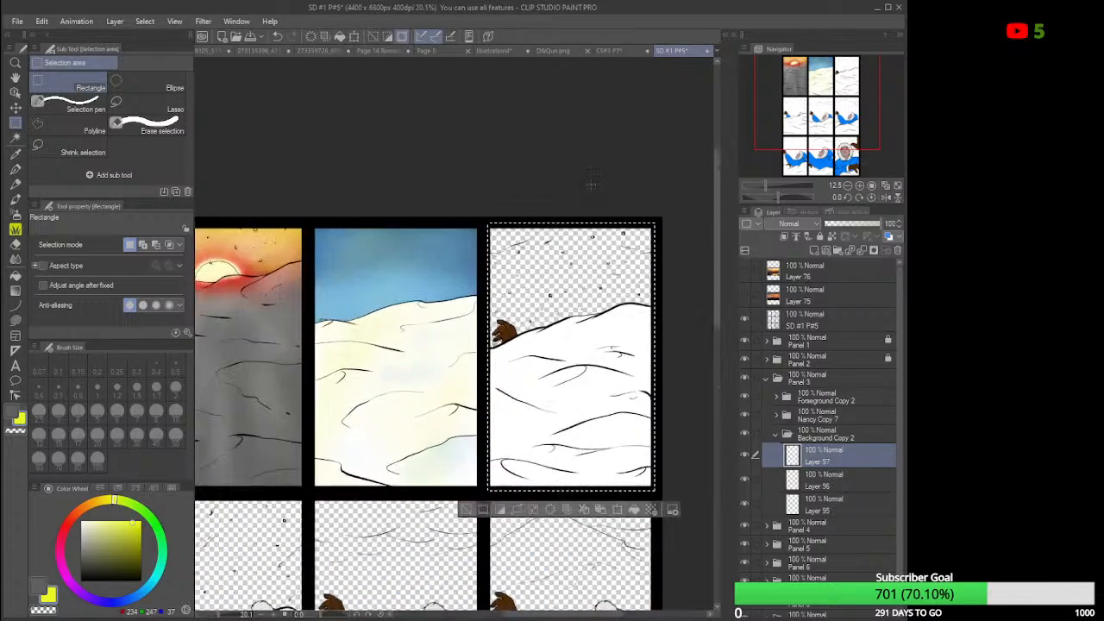
scroll(591, 184, "up", 1)
scroll(591, 184, "down", 2)
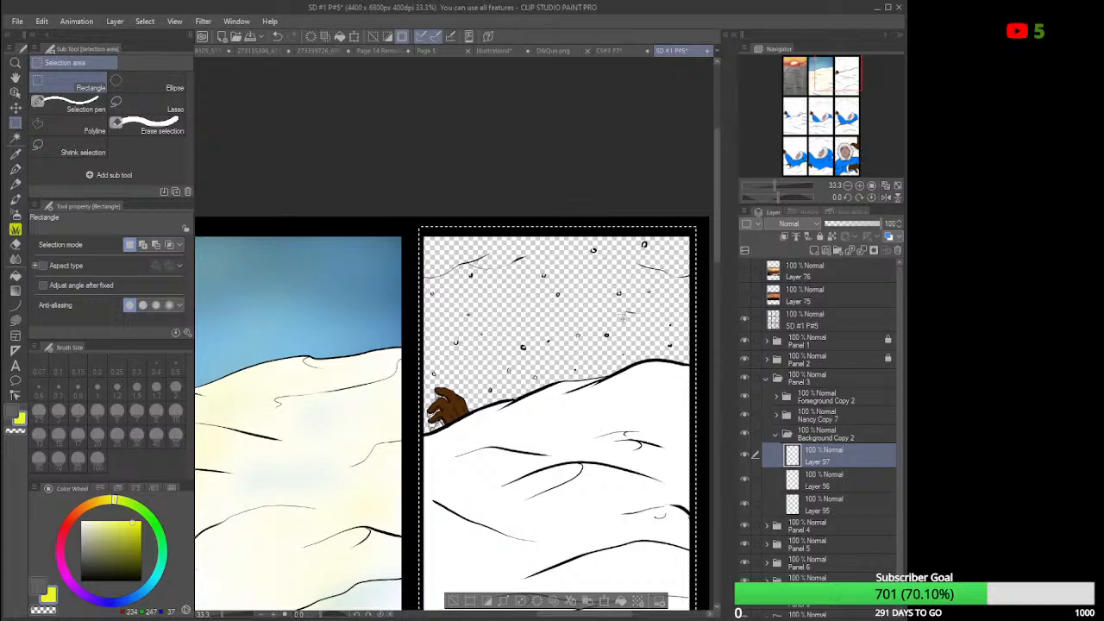
left_click_drag(585, 616, 621, 616)
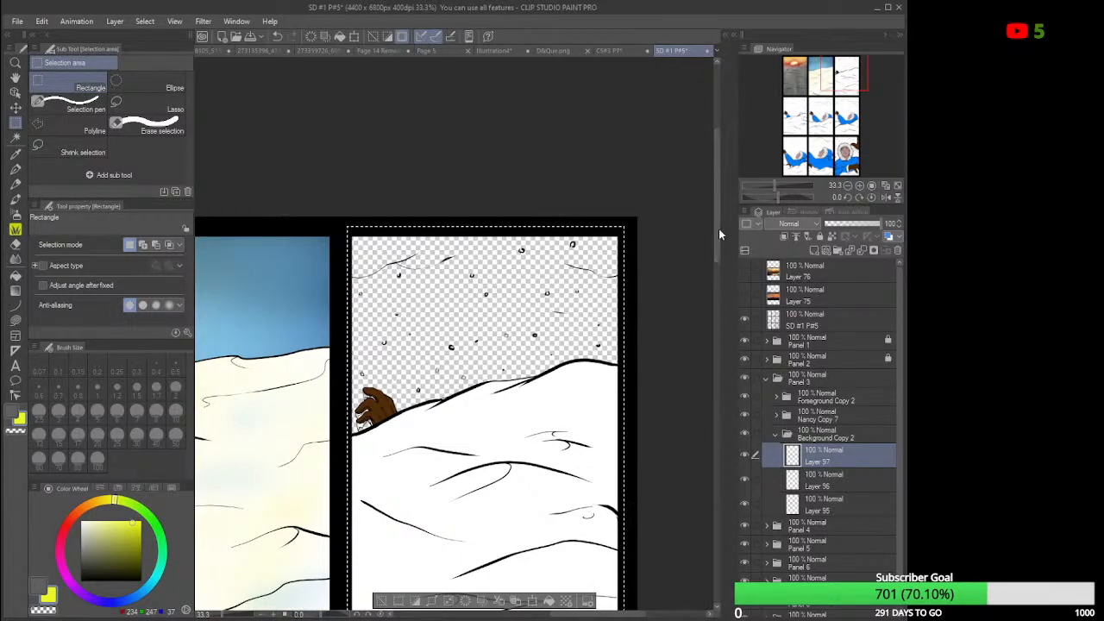
left_click_drag(718, 229, 719, 252)
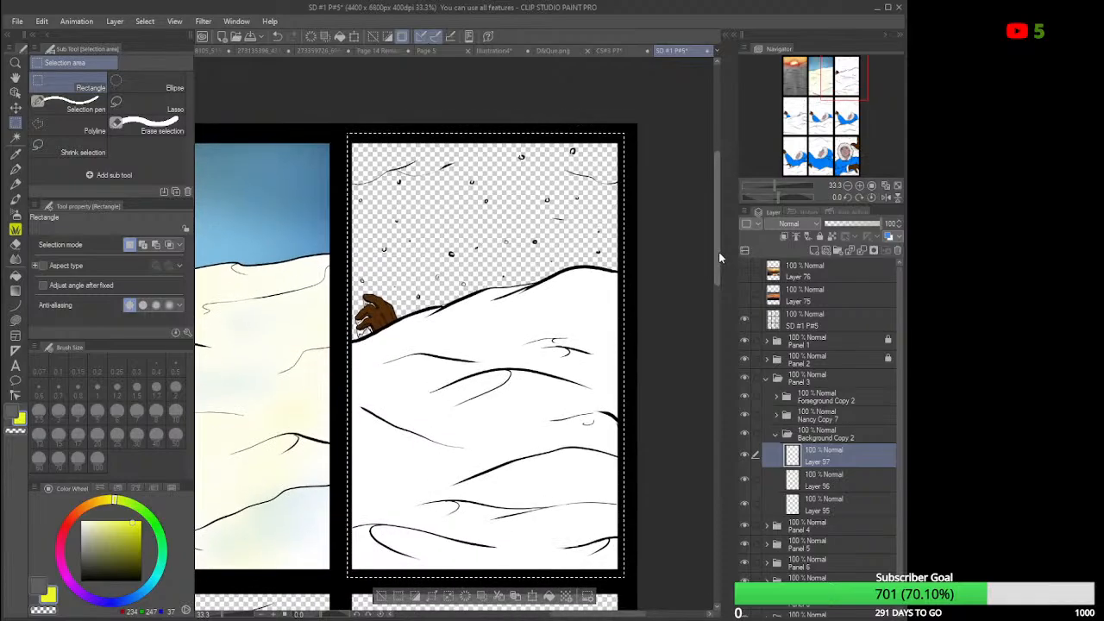
scroll(675, 258, "down", 2)
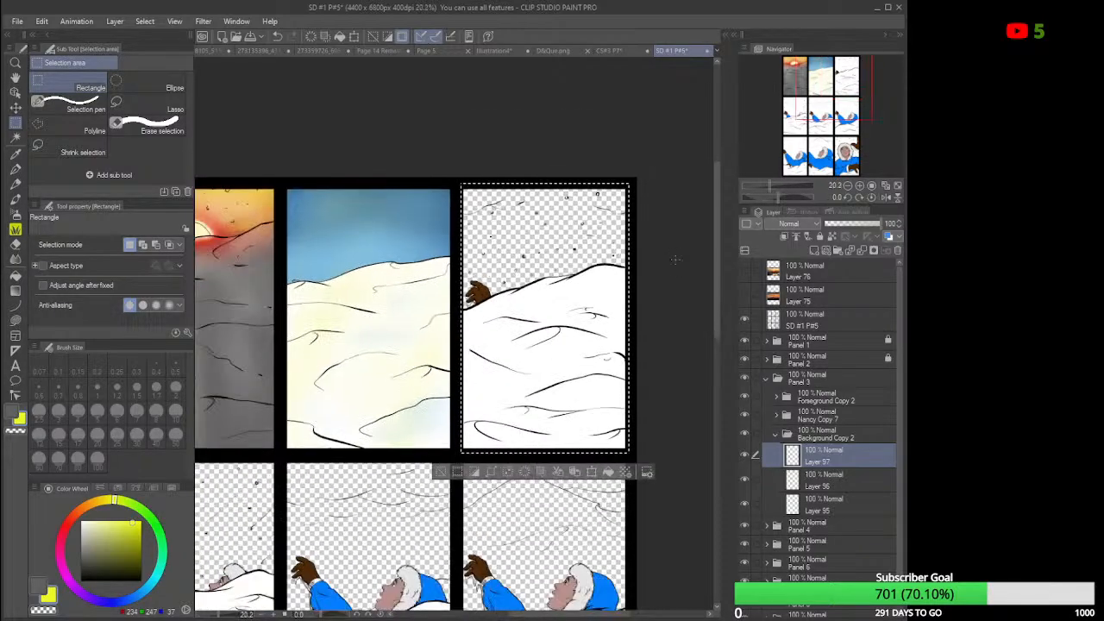
scroll(676, 259, "down", 1)
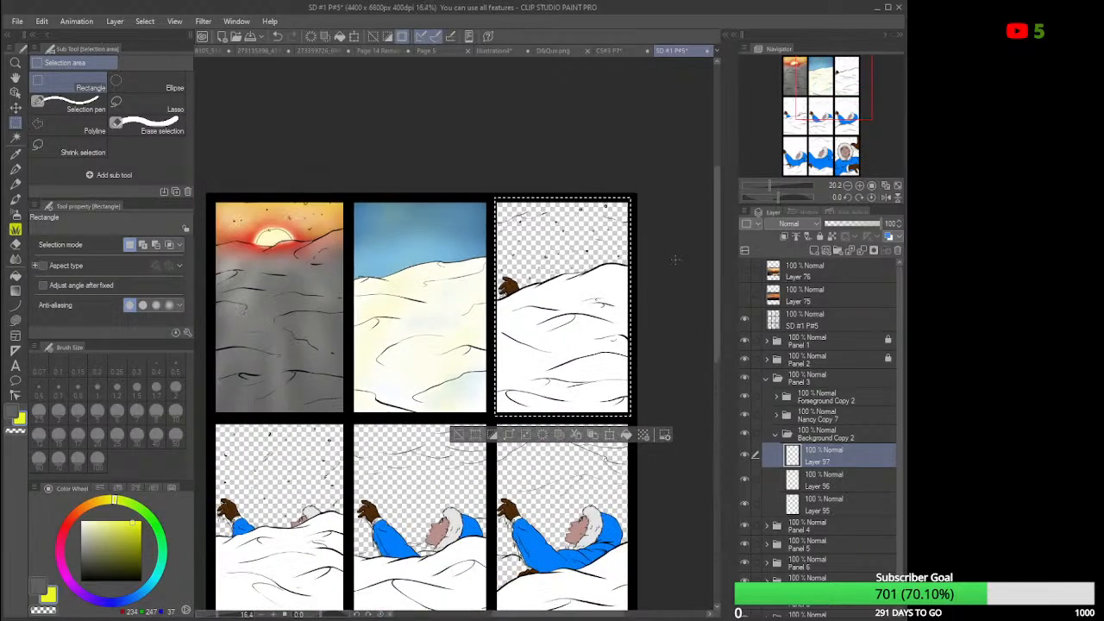
Airbrush a dark blue band across the third panel's lower sky on Layer 95, using the Shadow airbrush at size 37.19.
left_click(824, 512)
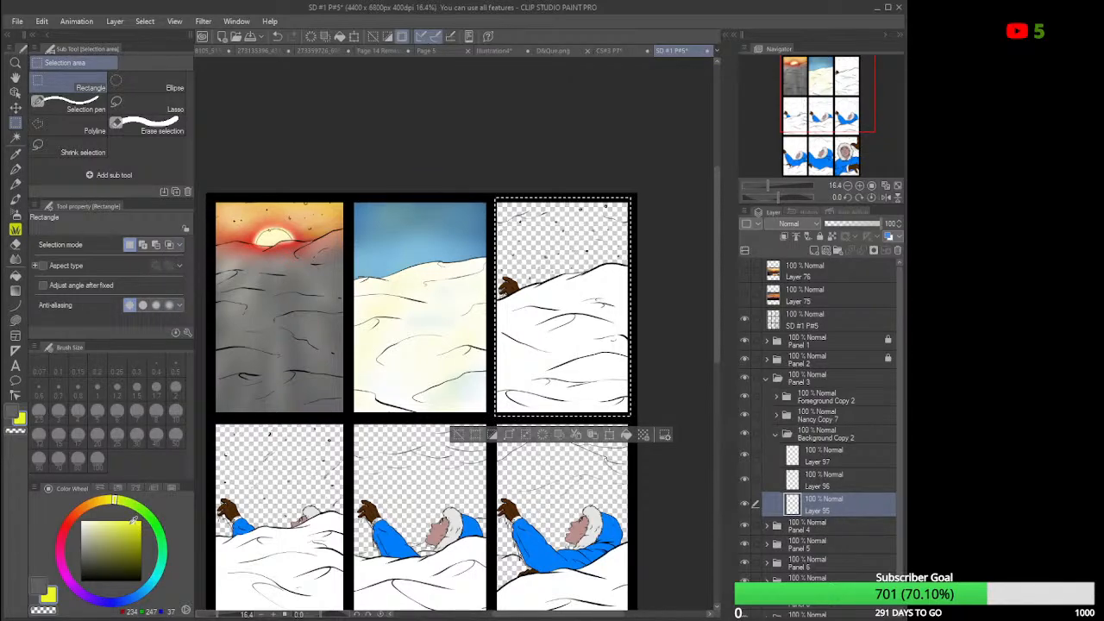
left_click(143, 593)
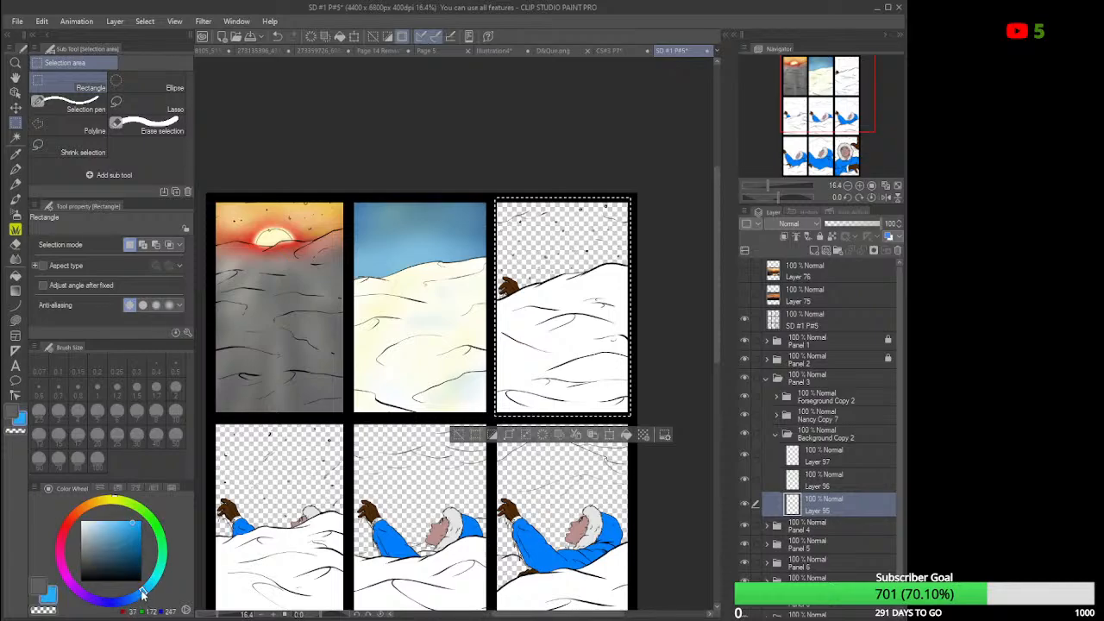
left_click(136, 547)
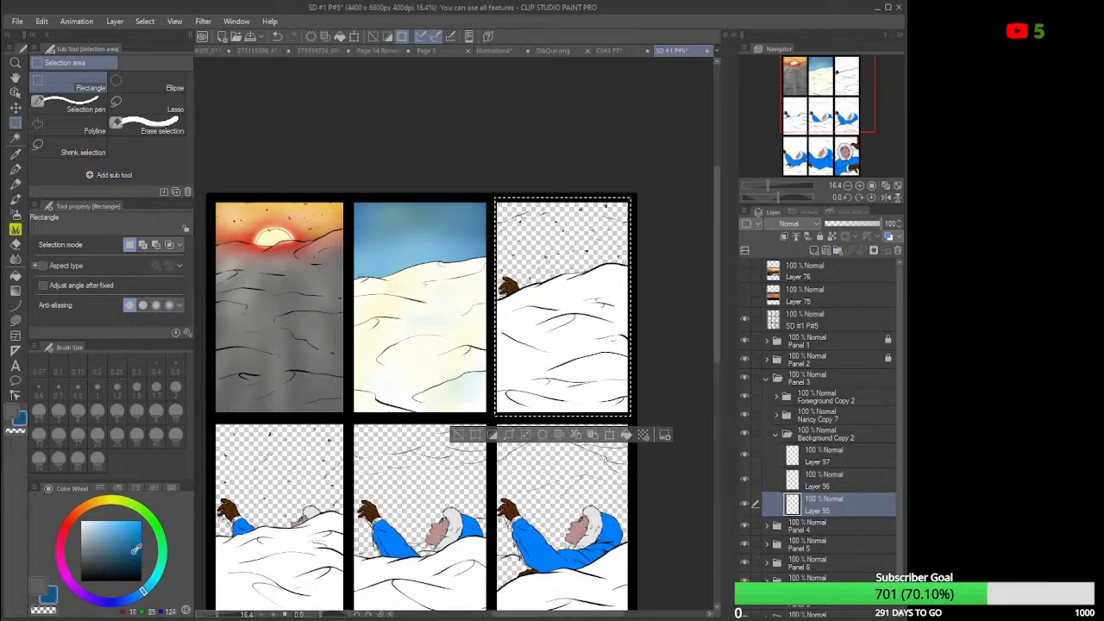
left_click_drag(136, 548, 129, 564)
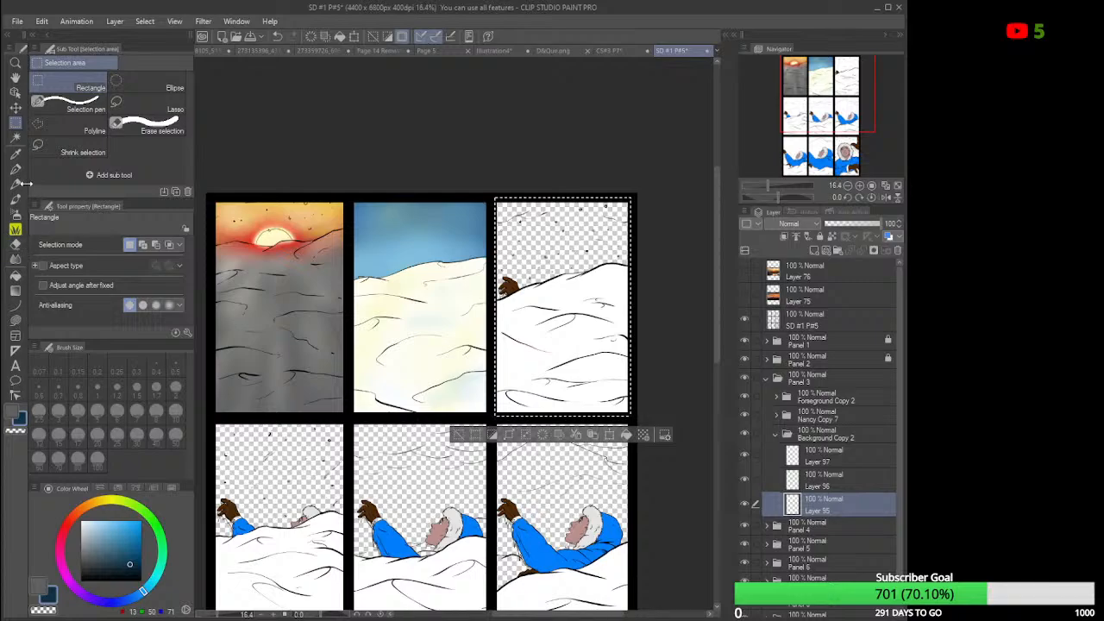
left_click(16, 243)
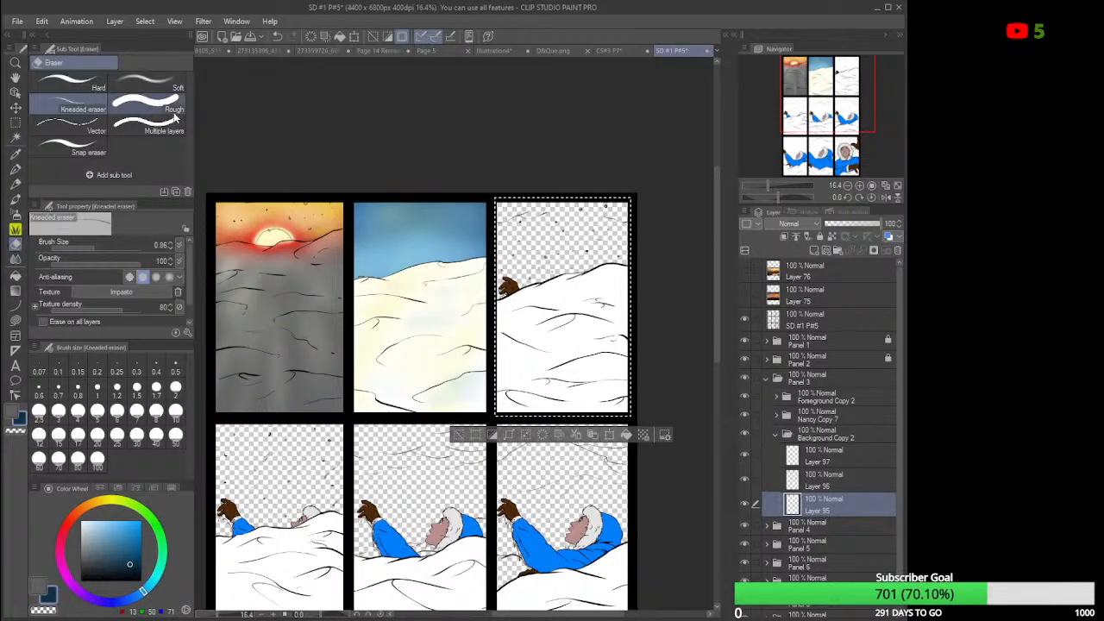
left_click(16, 216)
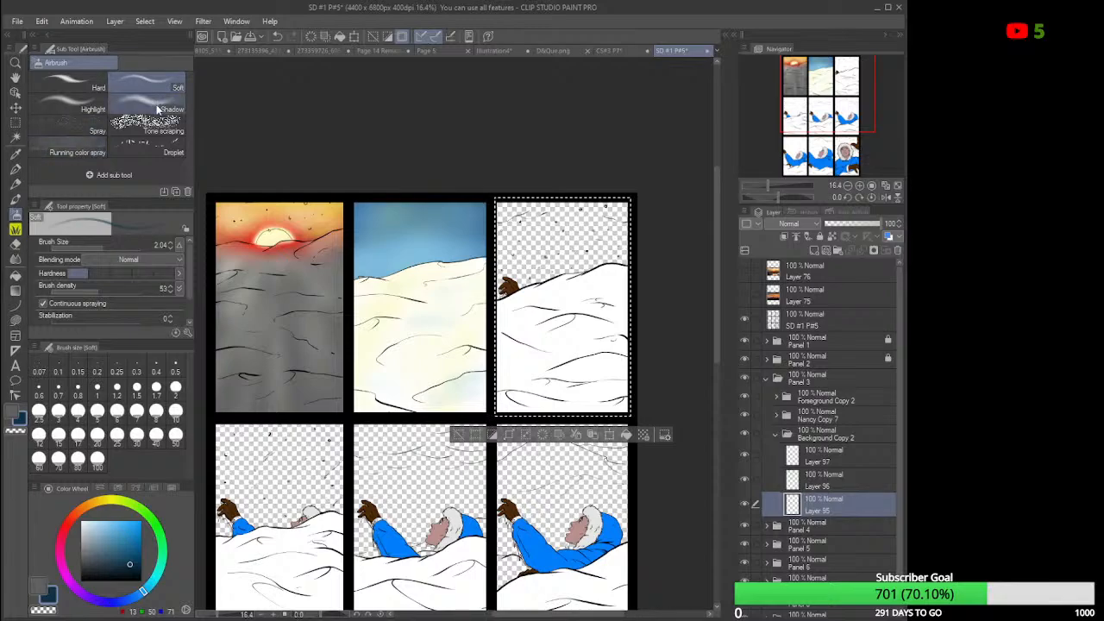
left_click(147, 108)
left_click_drag(105, 250, 132, 247)
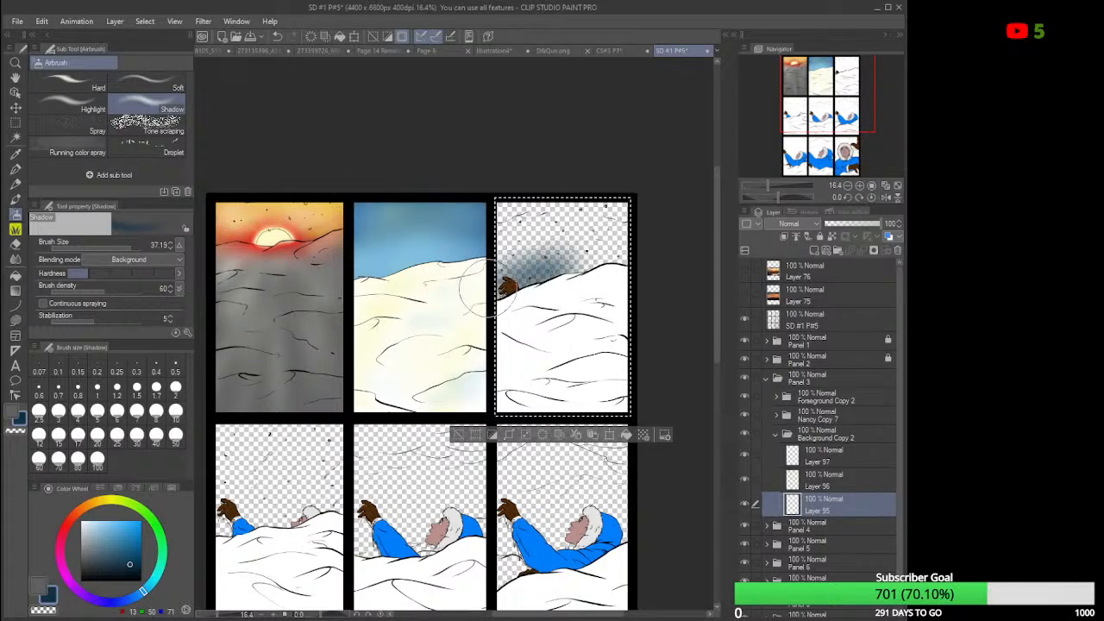
left_click_drag(633, 259, 641, 260)
mouse_move(518, 259)
left_mouse_down()
mouse_move(646, 261)
mouse_move(493, 267)
left_mouse_up()
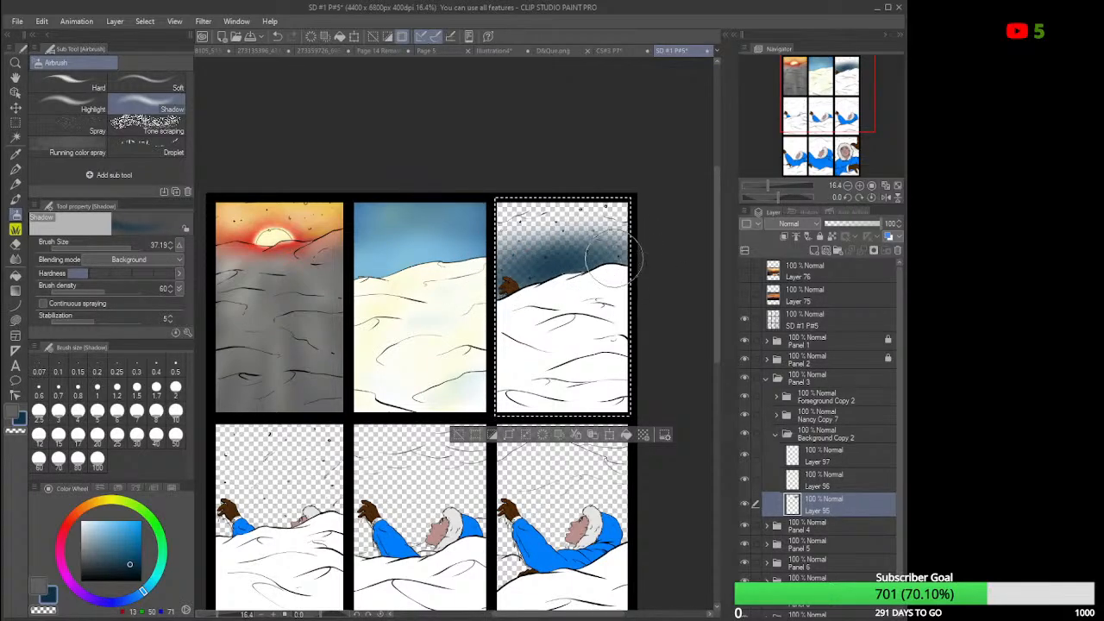
Airbrush dark grey over the upper sky of the third panel on Layer 96.
left_click(841, 480)
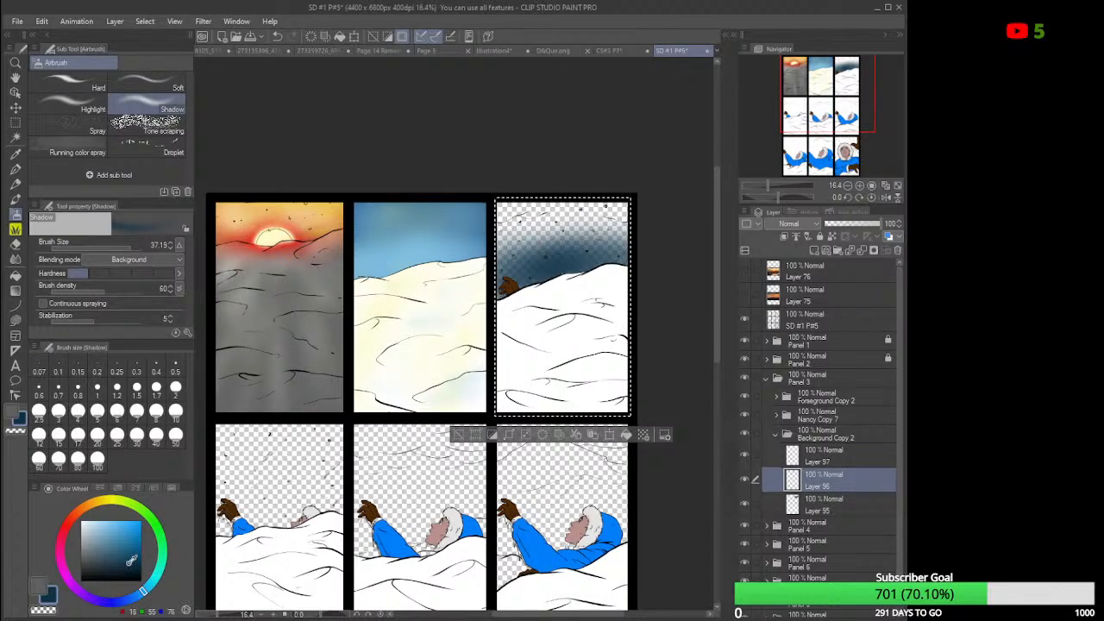
left_click_drag(99, 564, 78, 573)
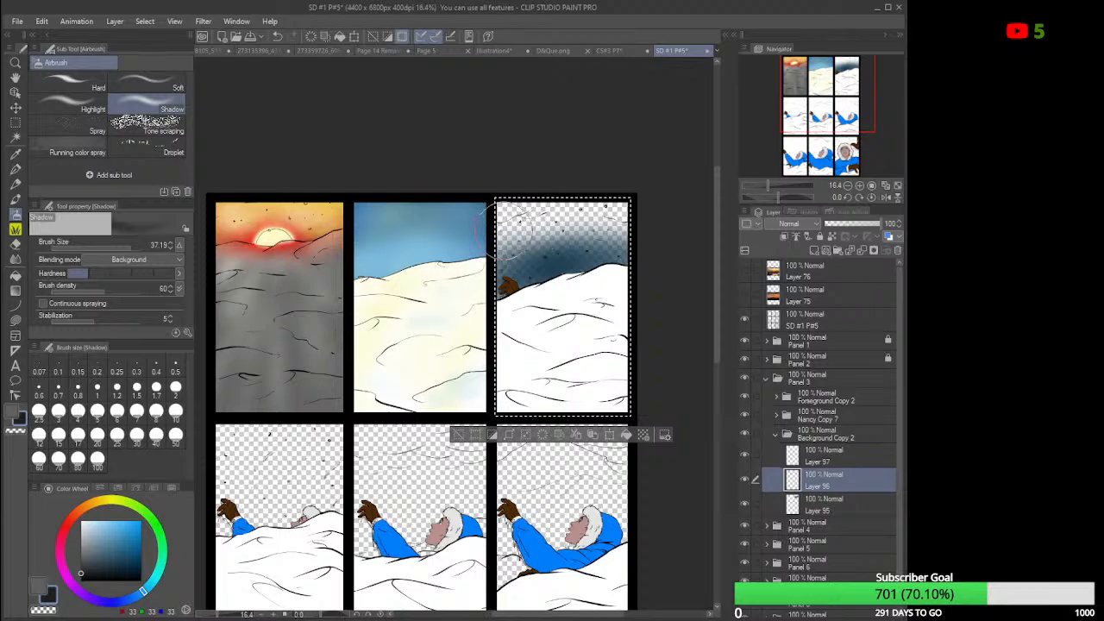
mouse_move(508, 226)
left_mouse_down()
mouse_move(645, 207)
mouse_move(609, 222)
mouse_move(649, 226)
mouse_move(483, 222)
left_mouse_up()
left_click_drag(594, 201, 639, 204)
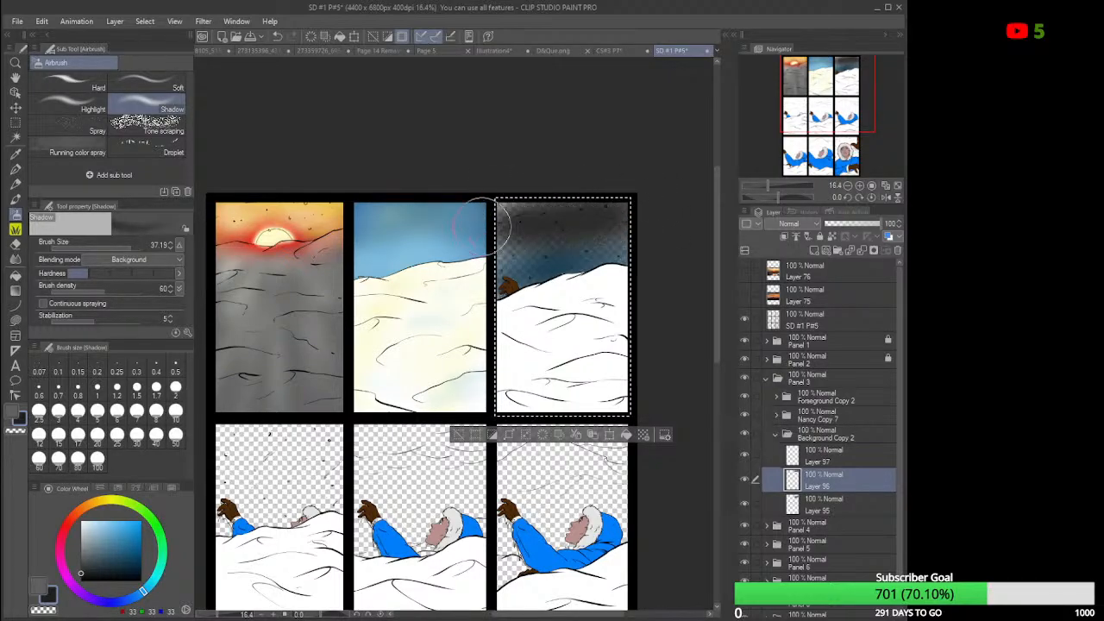
left_click_drag(483, 226, 521, 211)
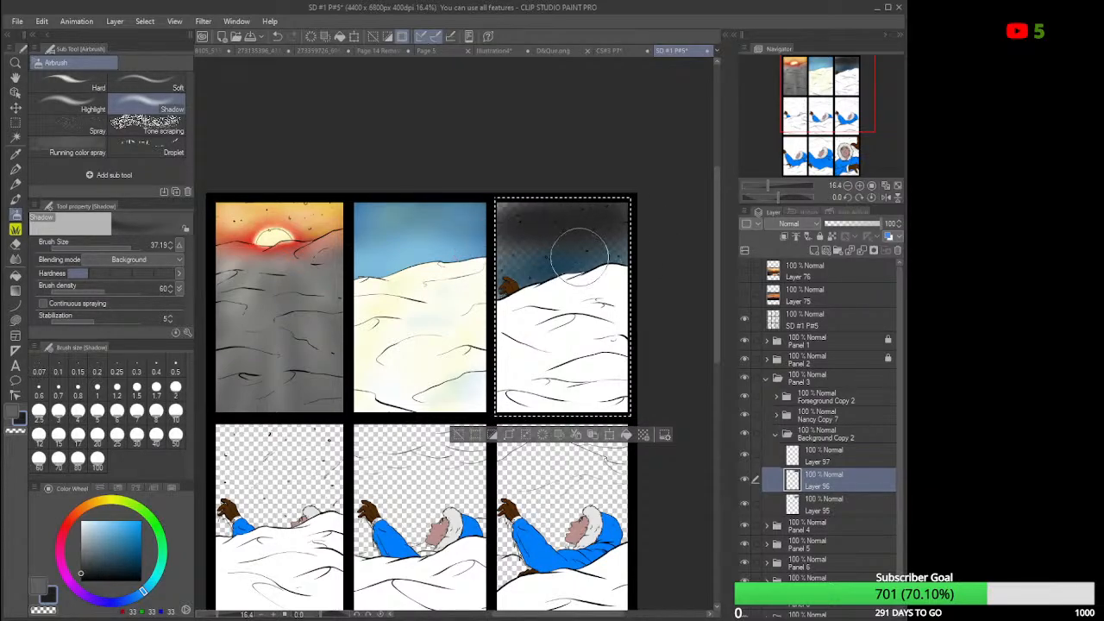
Move Layer 97 beneath the other two sky layers and fill the panel selection on it with black.
left_click(823, 457)
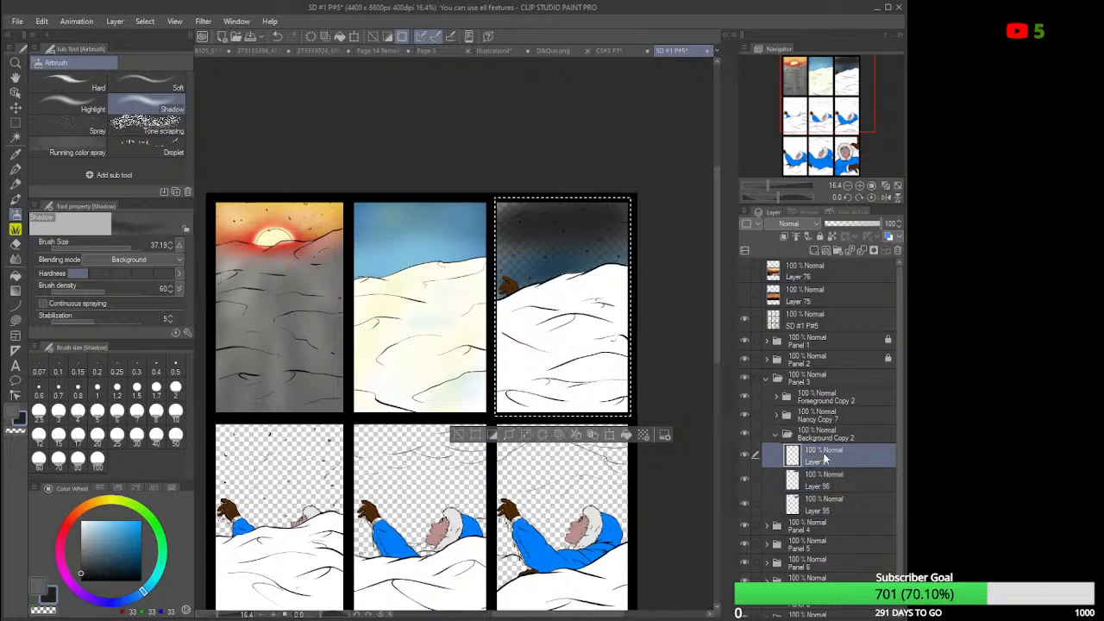
left_click_drag(824, 460, 846, 516)
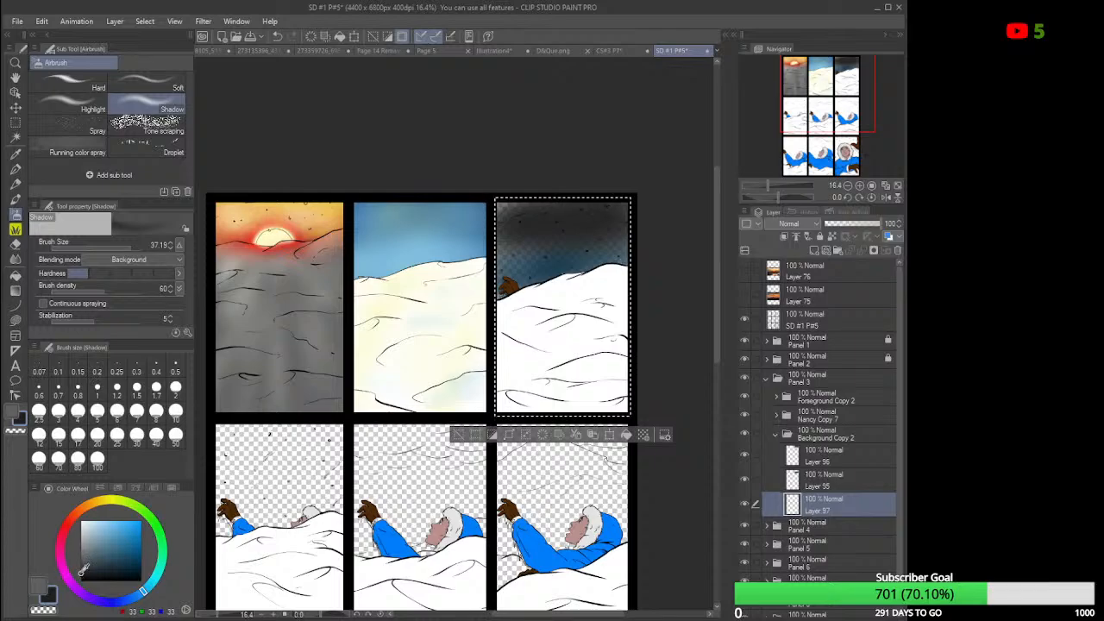
left_click_drag(82, 570, 72, 475)
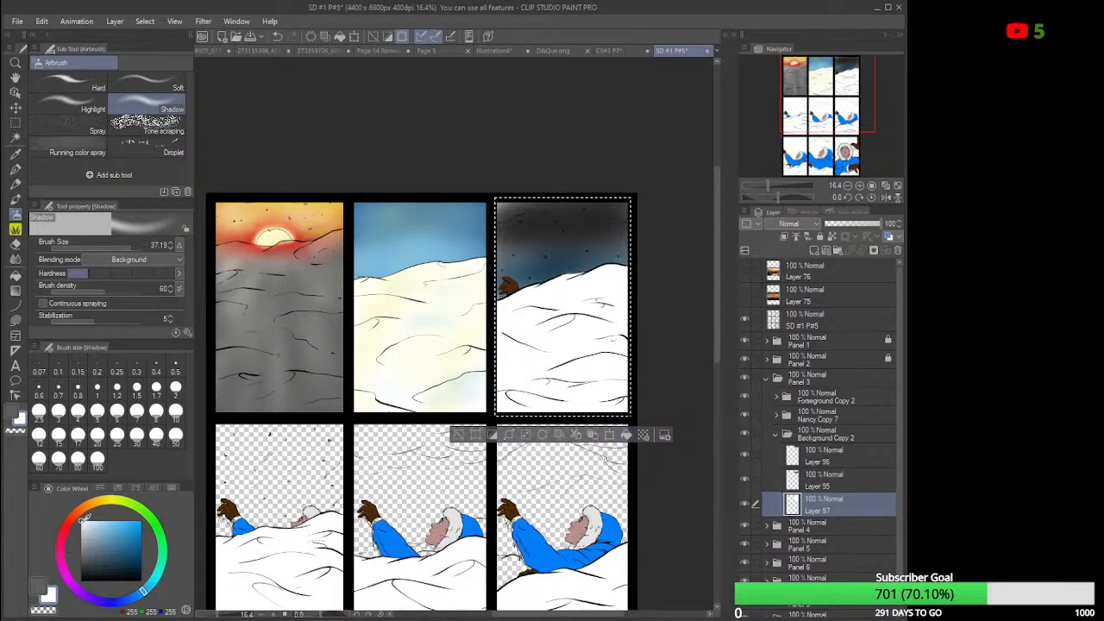
left_click_drag(128, 562, 142, 582)
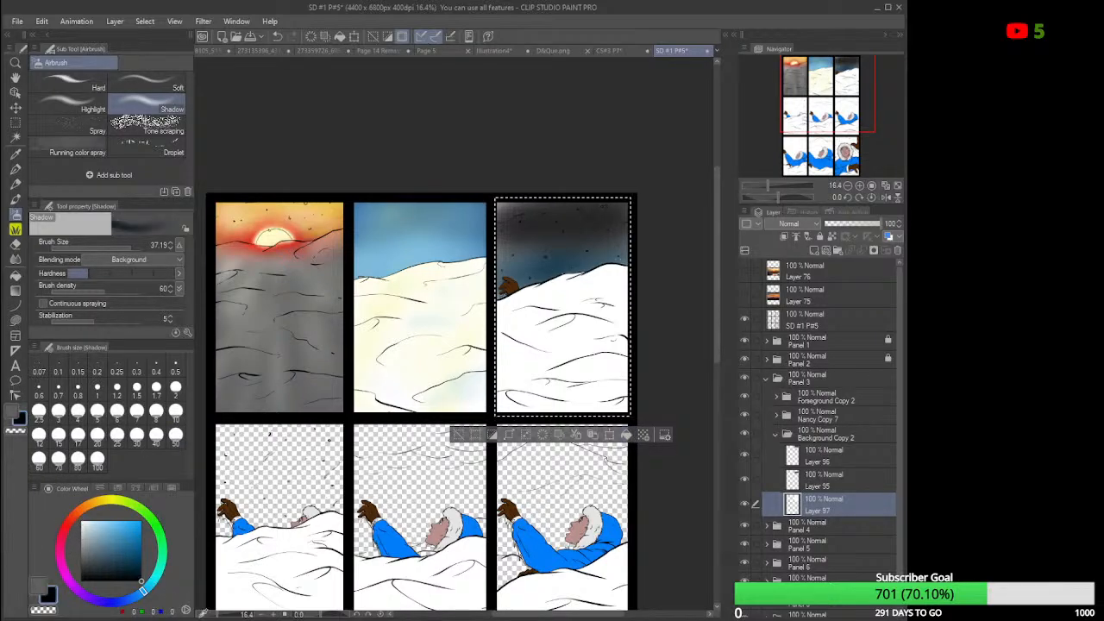
left_click(626, 434)
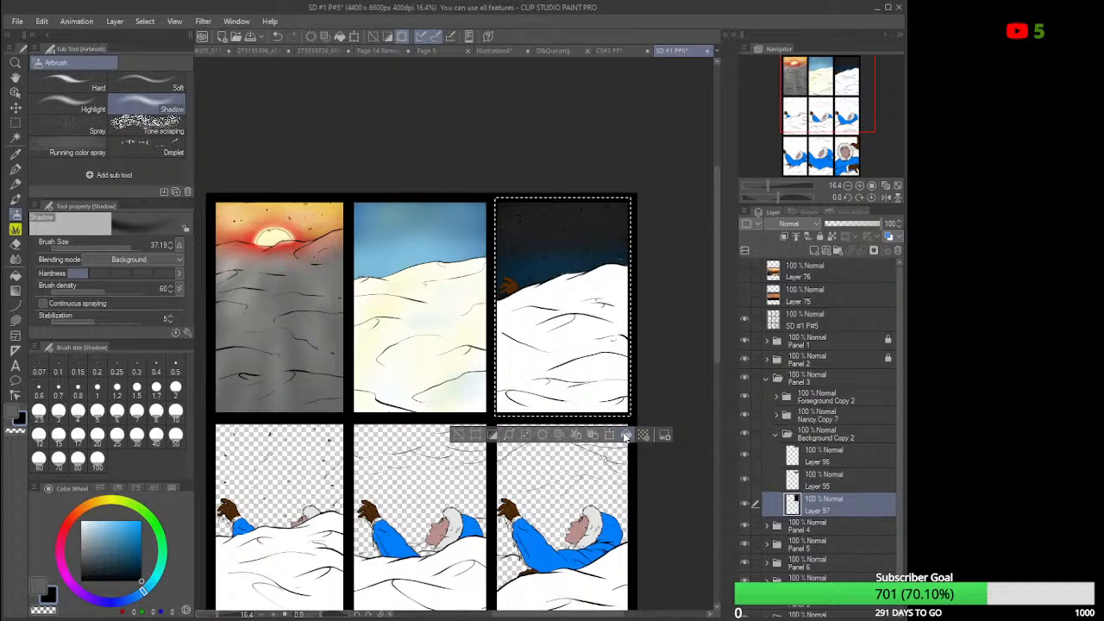
Refill the panel selection on Layer 97 with white instead of black.
key("x")
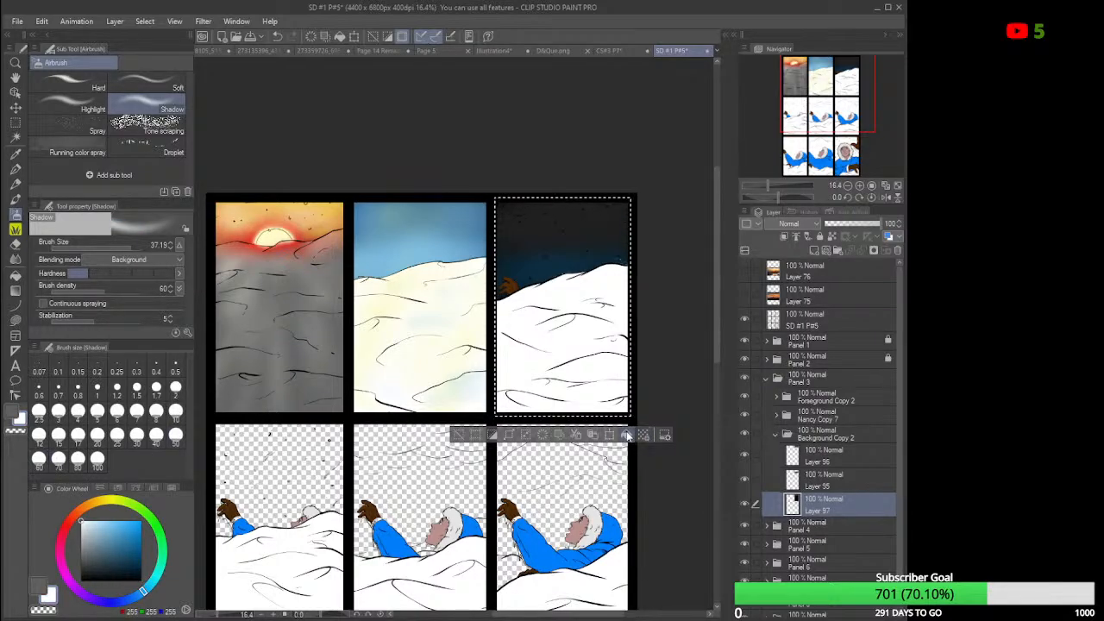
left_click(627, 435)
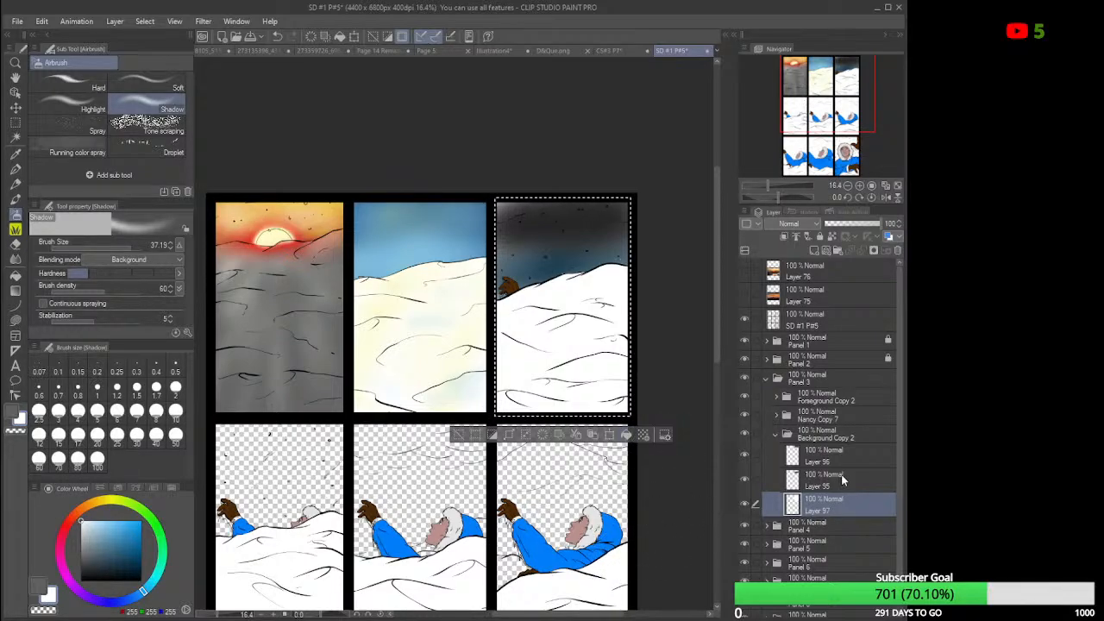
Add a layer above Layer 5 in the Foreground Copy 2 folder and fill the panel selection with white at 35% opacity.
left_click(805, 402)
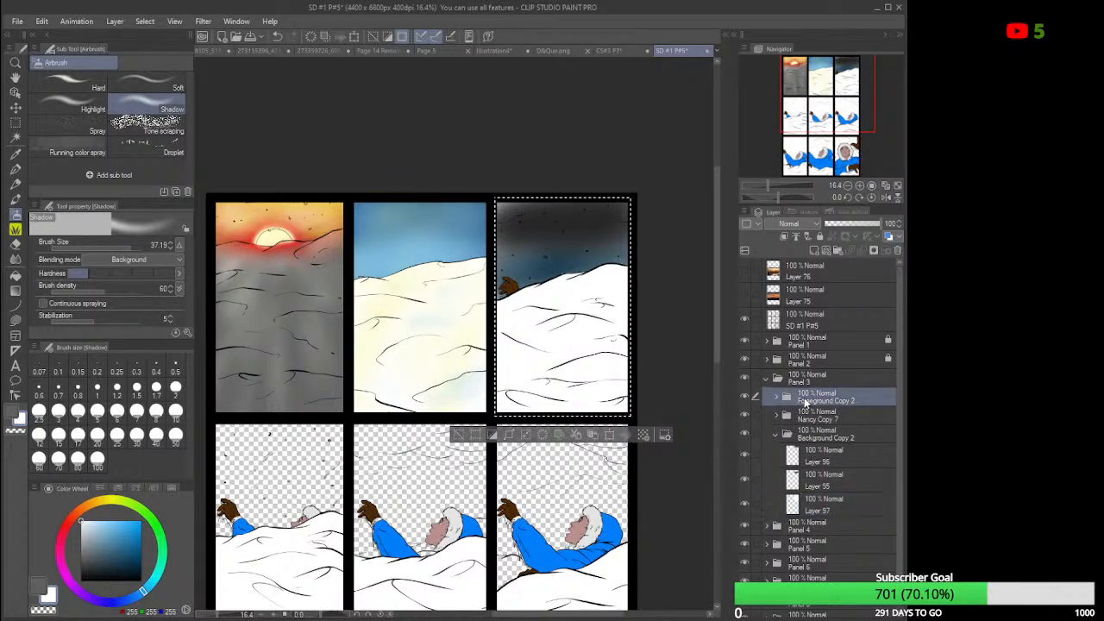
left_click(776, 400)
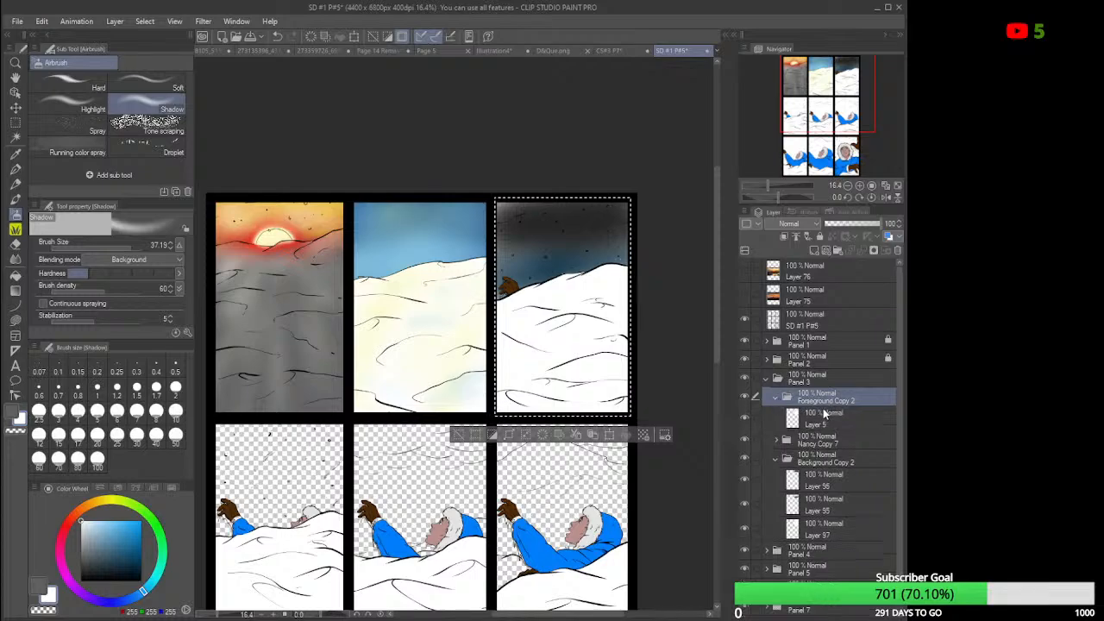
left_click(820, 420)
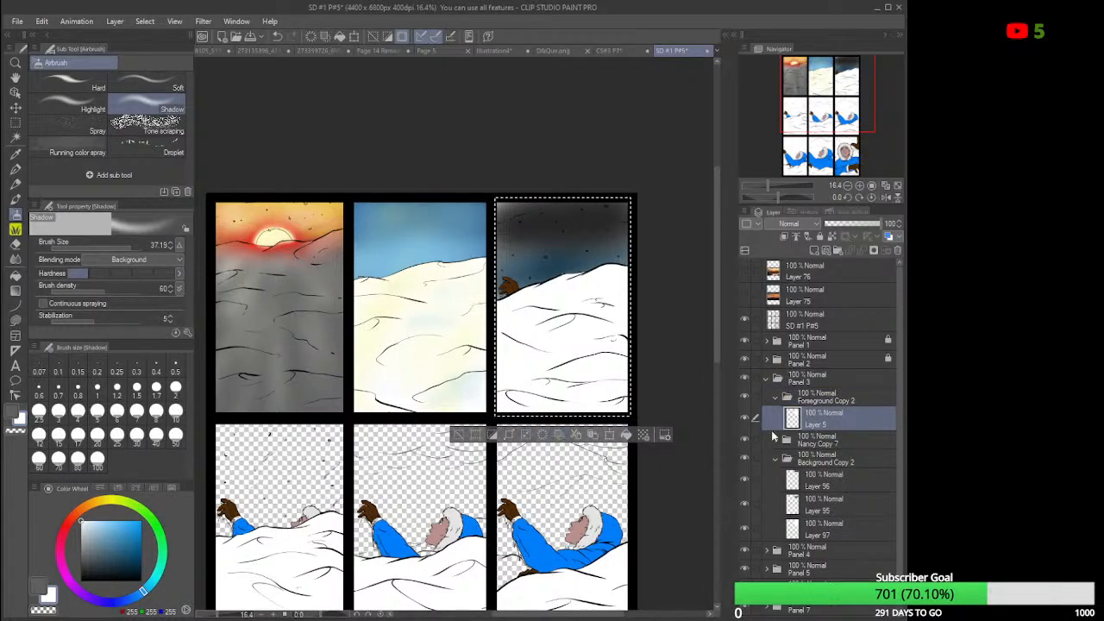
left_click(813, 251)
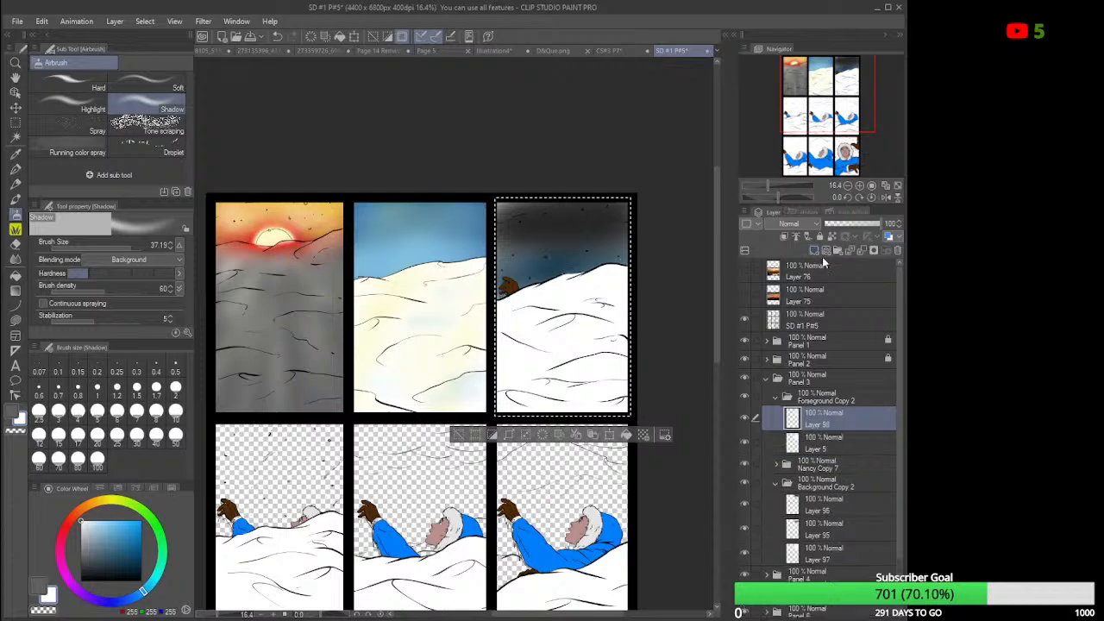
left_click(627, 437)
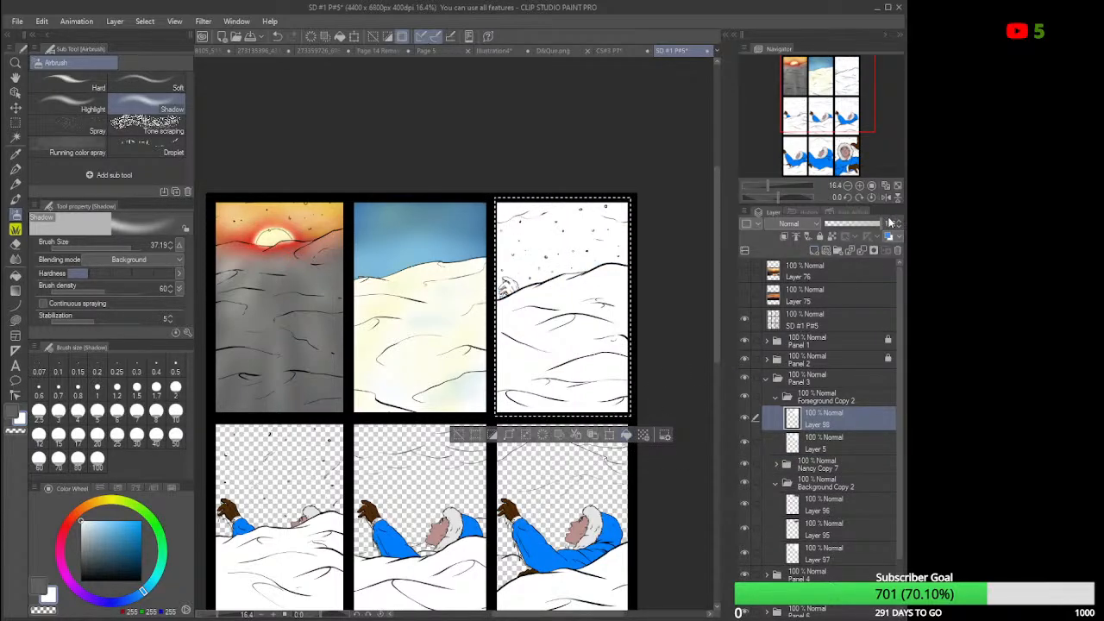
left_click_drag(879, 223, 846, 226)
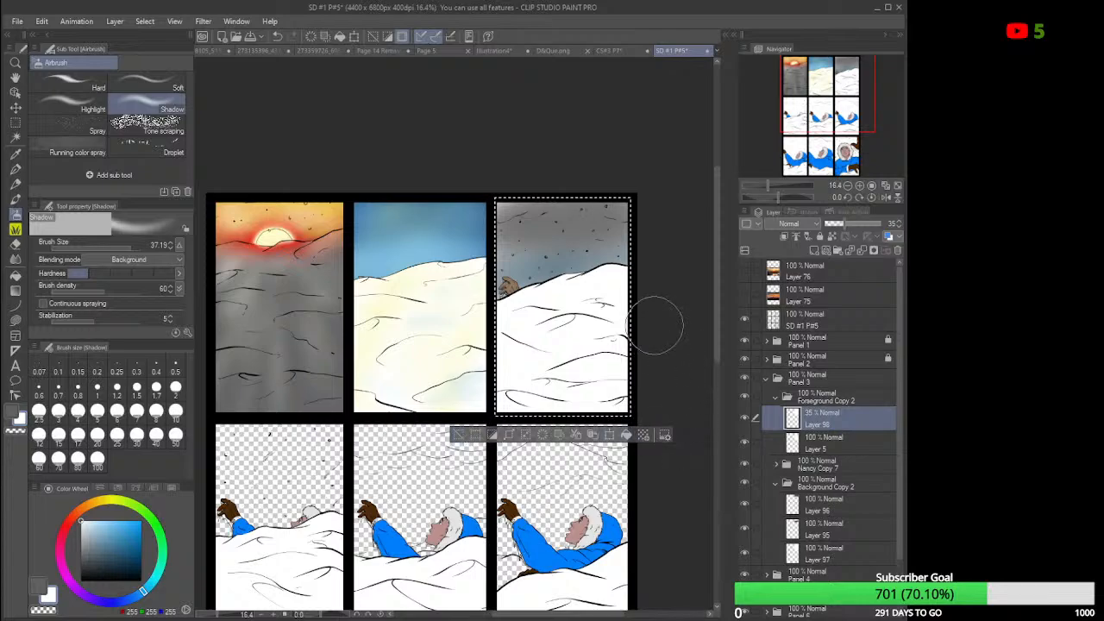
Hide the 35% white overlay layer and collapse the third panel's foreground and background folders.
left_click(744, 417)
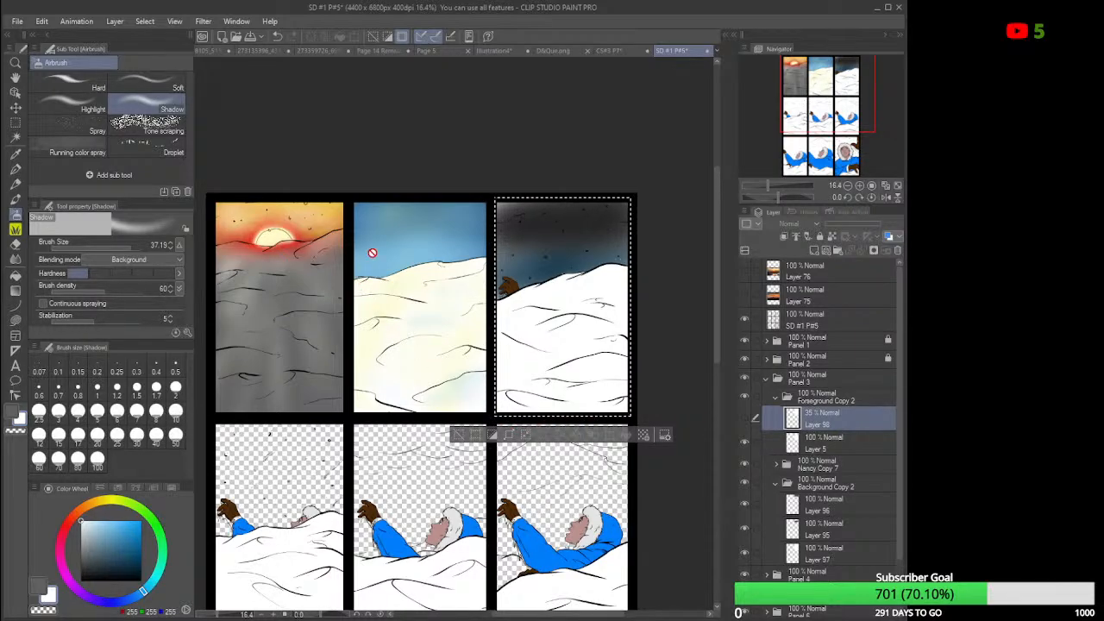
scroll(398, 281, "up", 2)
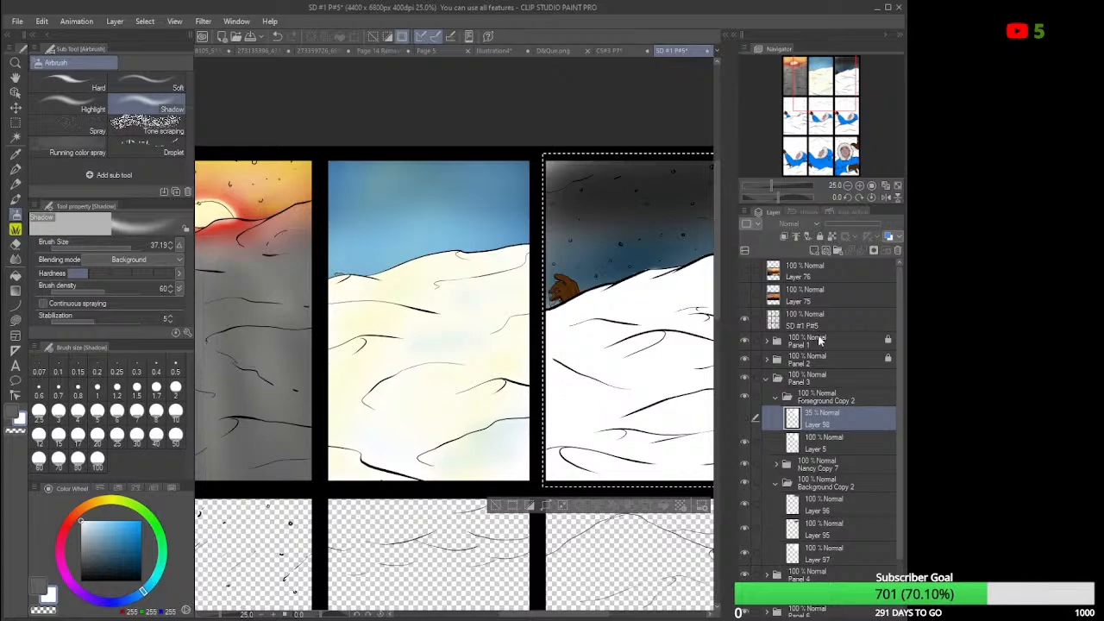
left_click(775, 398)
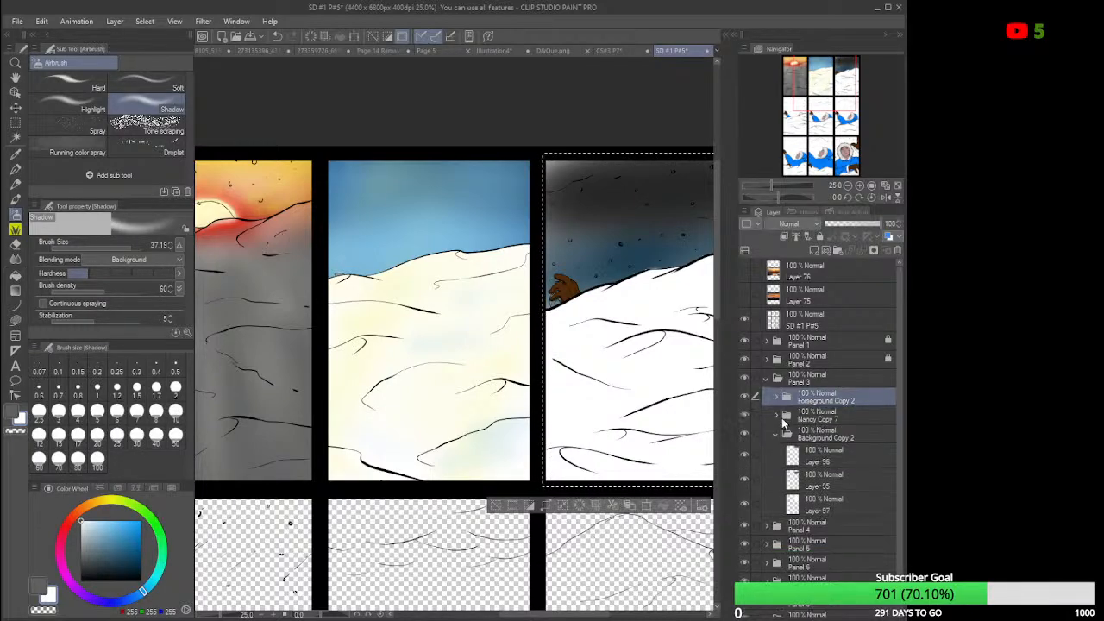
left_click(775, 434)
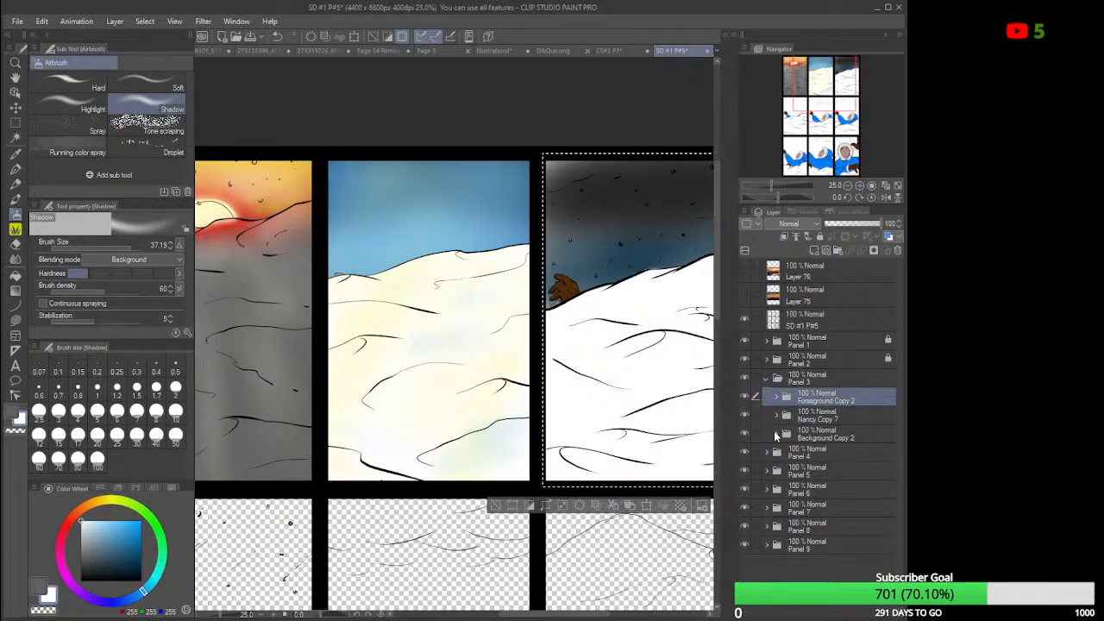
left_click(776, 417)
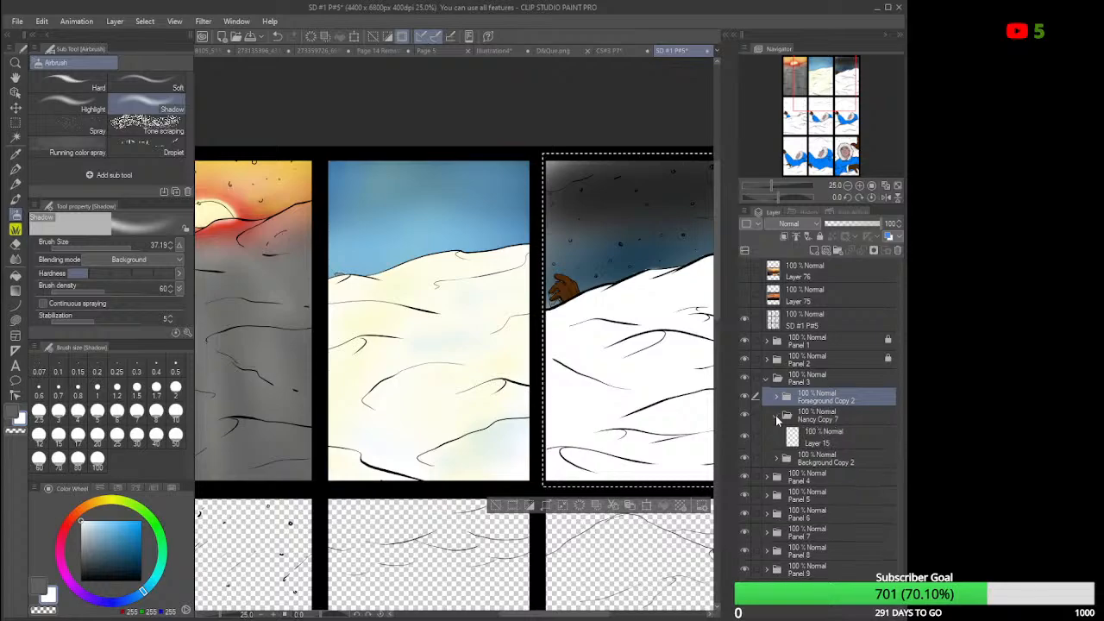
left_click(776, 416)
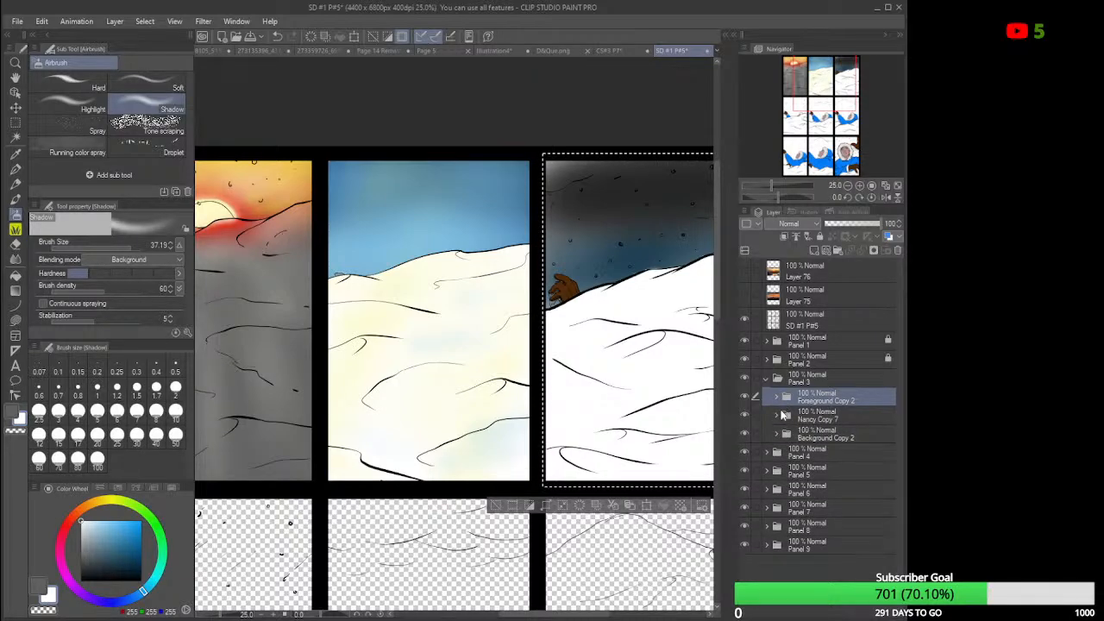
Erase the stray white specks above the snow ridge on Layer 5 in Foreground Copy 2 with the Kneaded eraser at size 1.91.
left_click(776, 399)
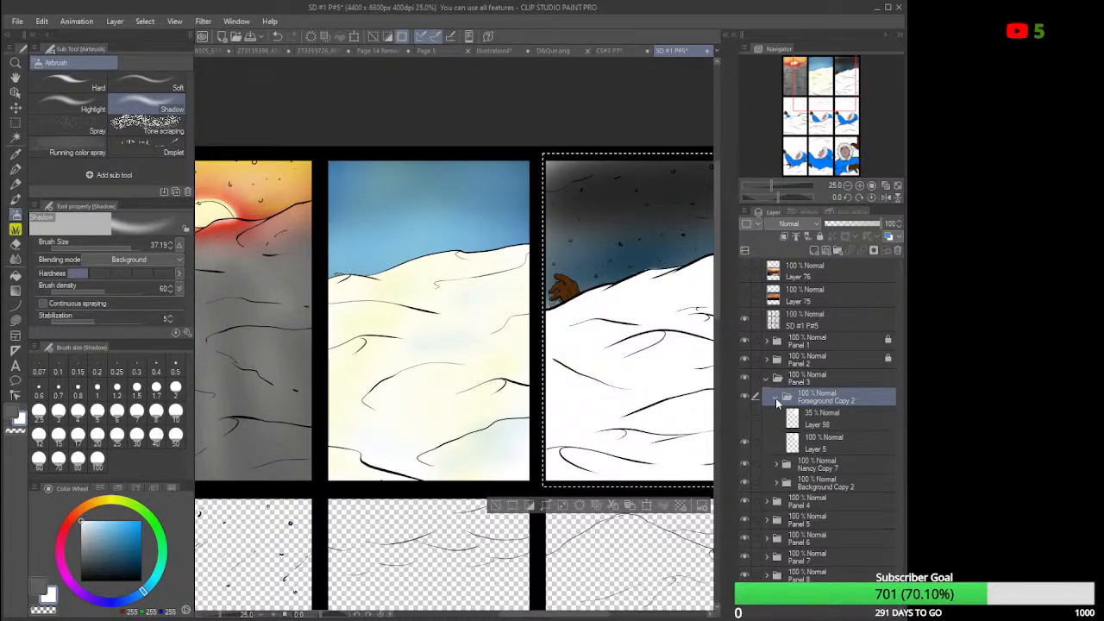
left_click(829, 438)
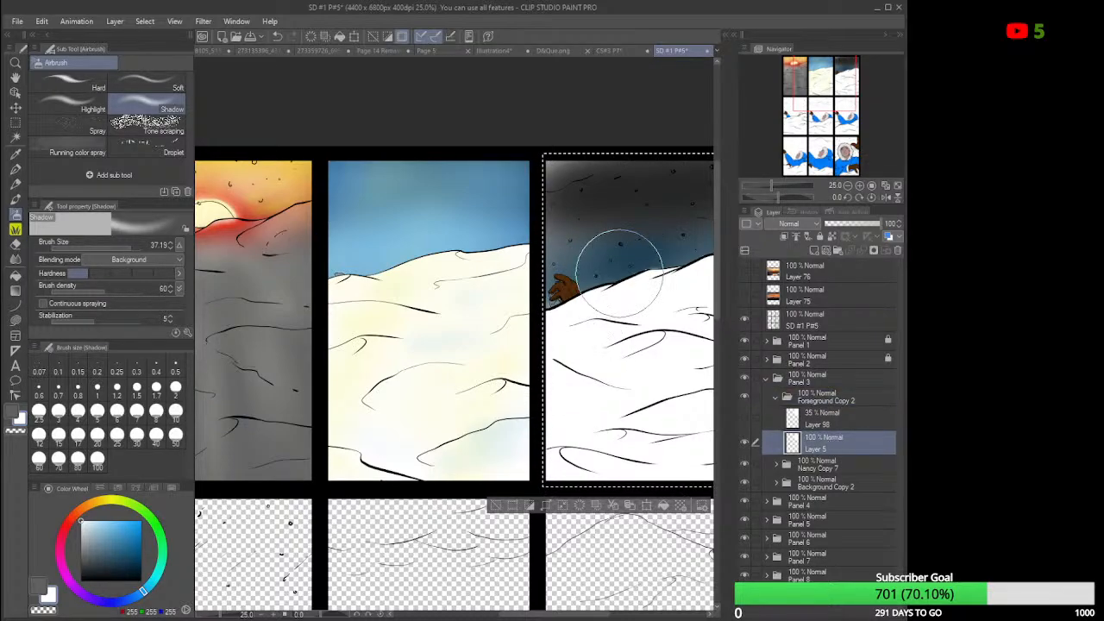
scroll(604, 224, "up", 2)
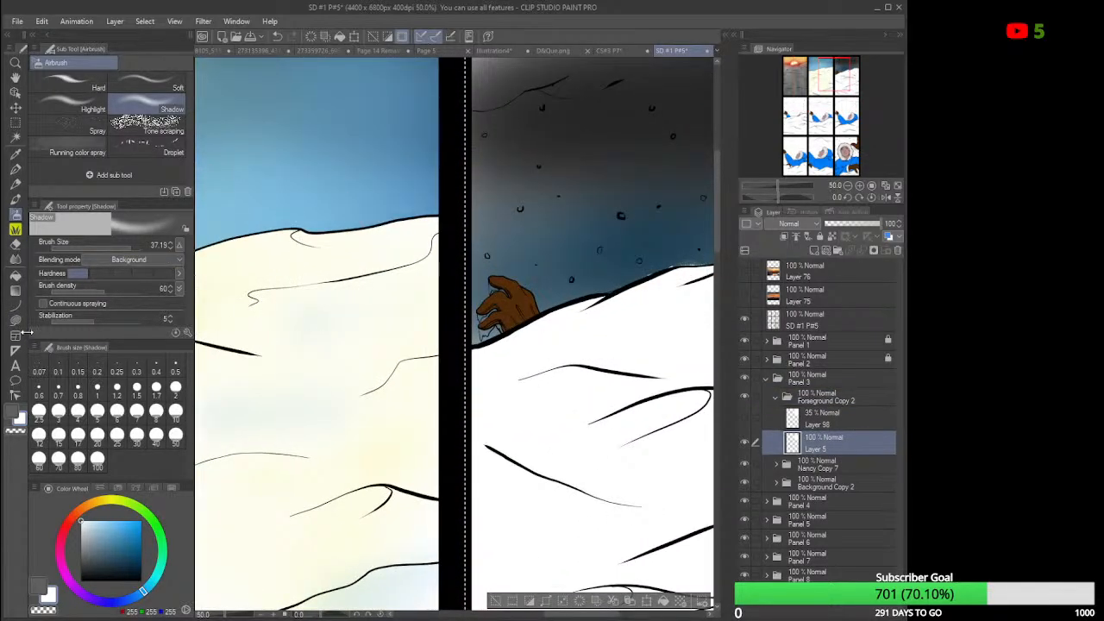
left_click(15, 245)
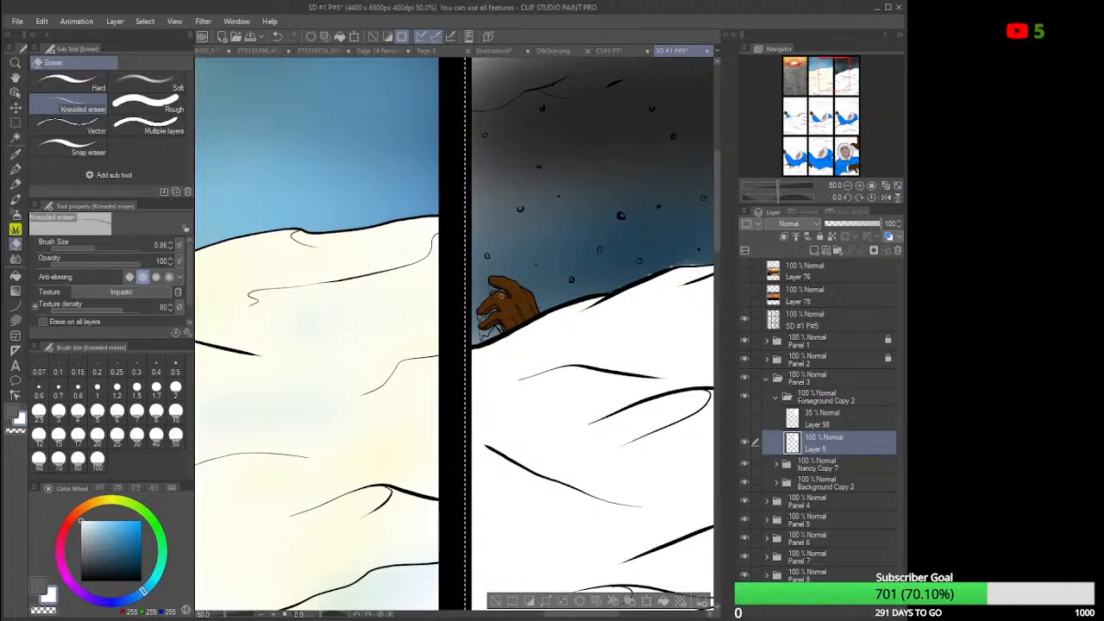
left_click(98, 244)
left_click(102, 244)
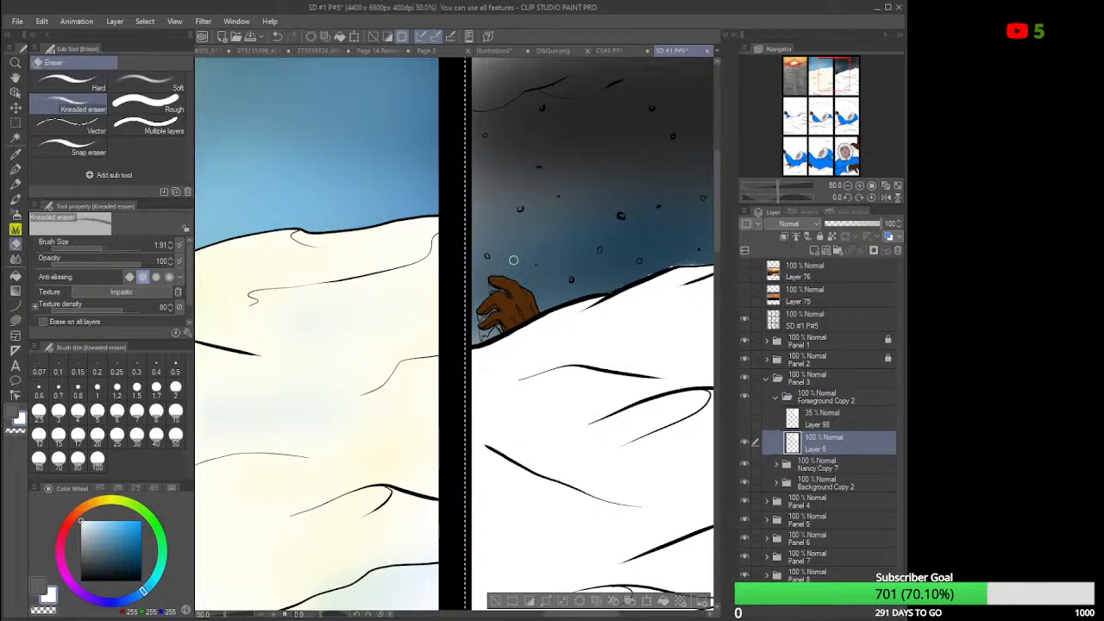
scroll(585, 225, "up", 1)
scroll(585, 224, "up", 3)
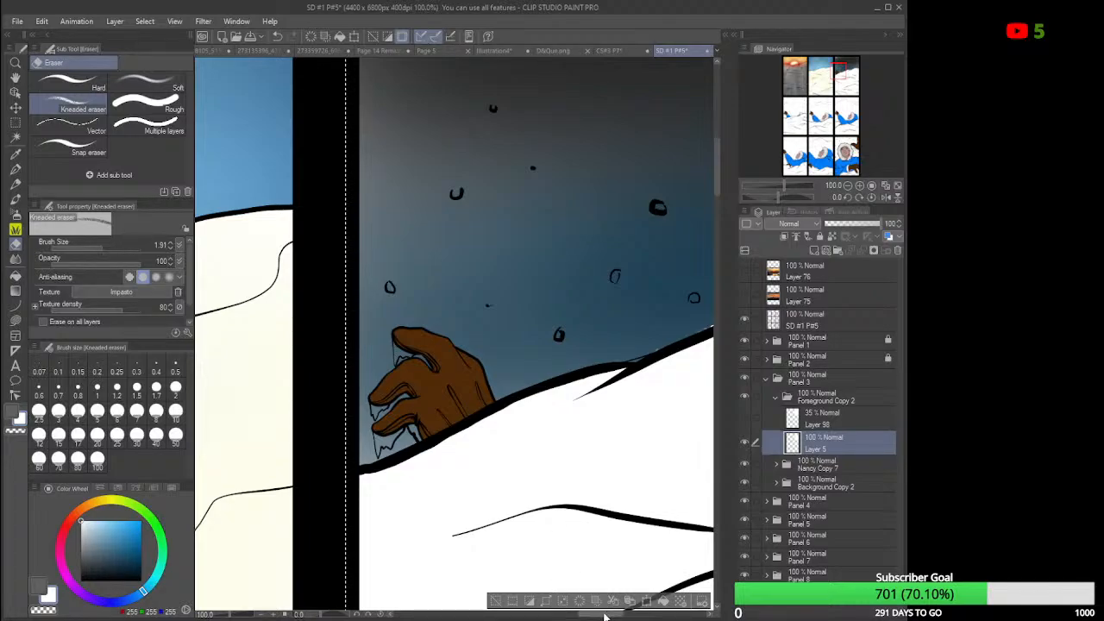
left_click_drag(609, 615, 631, 615)
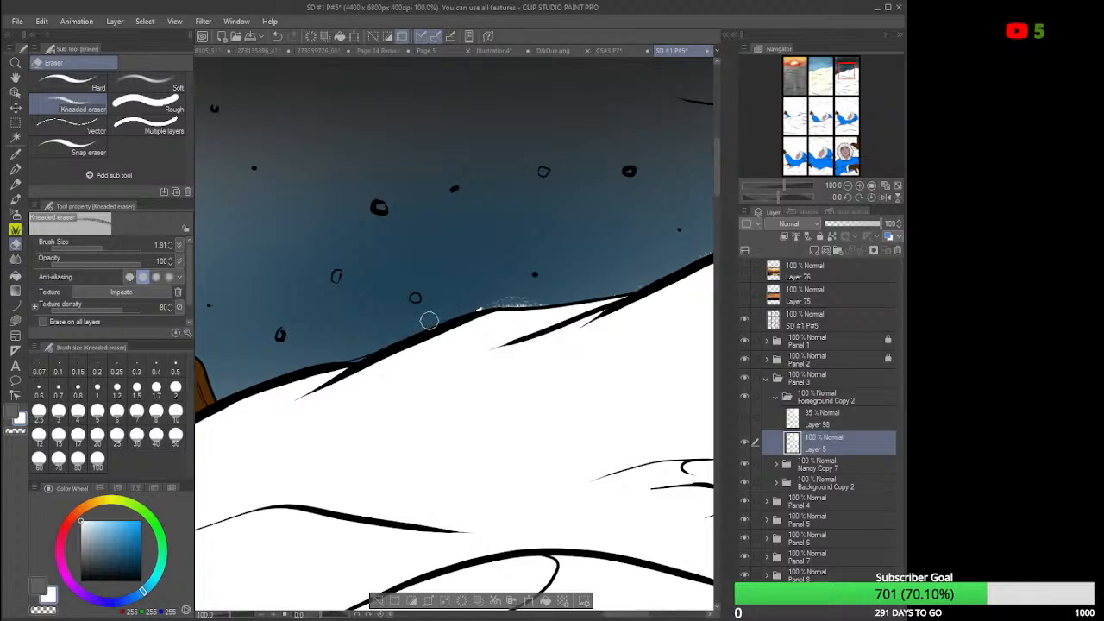
mouse_move(521, 288)
left_mouse_down()
mouse_move(489, 301)
mouse_move(648, 278)
mouse_move(637, 285)
mouse_move(702, 249)
left_mouse_up()
left_click_drag(620, 616, 646, 611)
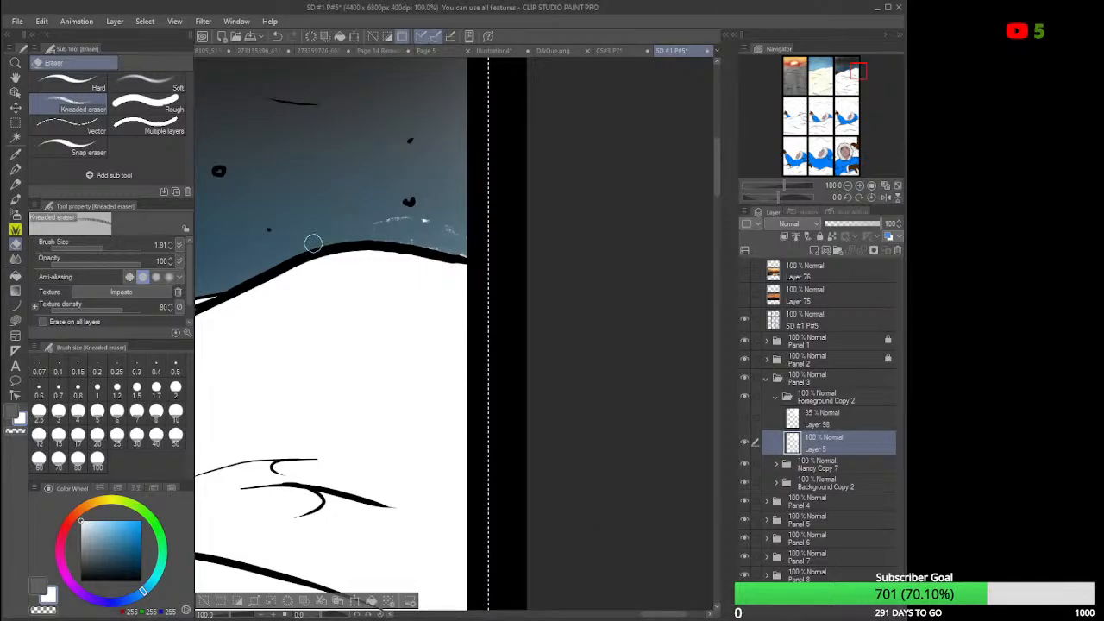
mouse_move(420, 226)
left_mouse_down()
mouse_move(383, 221)
mouse_move(456, 234)
mouse_move(440, 228)
mouse_move(474, 248)
mouse_move(401, 238)
left_mouse_up()
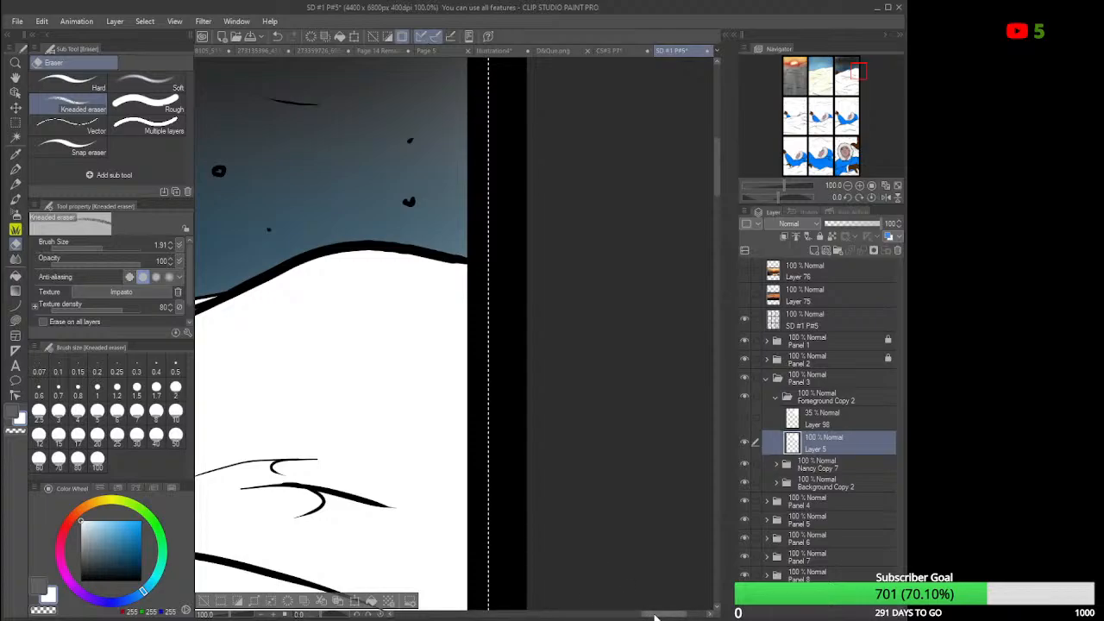
Lasso-fill the small gap between the overlapping ridge lines near the hand with white on Layer 5.
left_click_drag(653, 615, 602, 615)
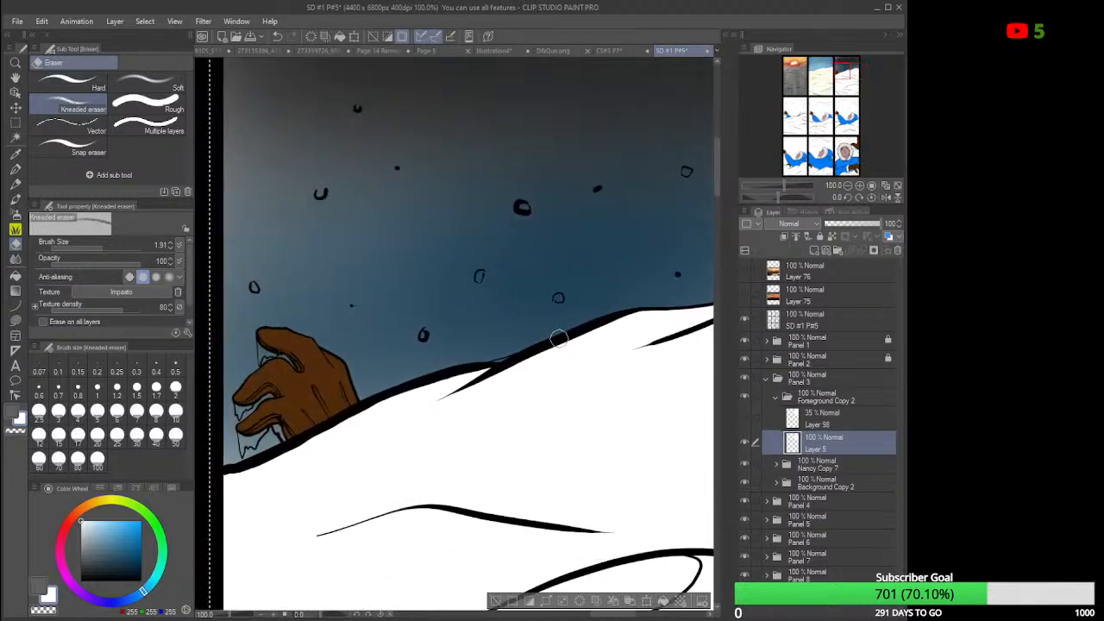
left_click(15, 320)
mouse_move(520, 378)
left_mouse_down()
mouse_move(493, 370)
mouse_move(512, 353)
mouse_move(492, 359)
left_mouse_up()
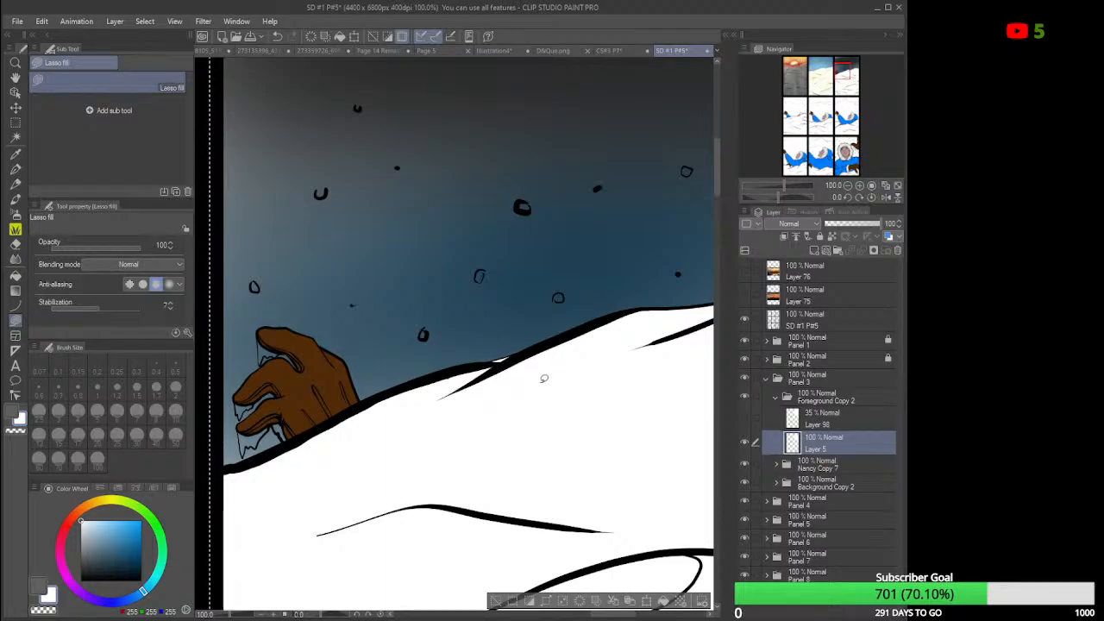
scroll(544, 378, "down", 1)
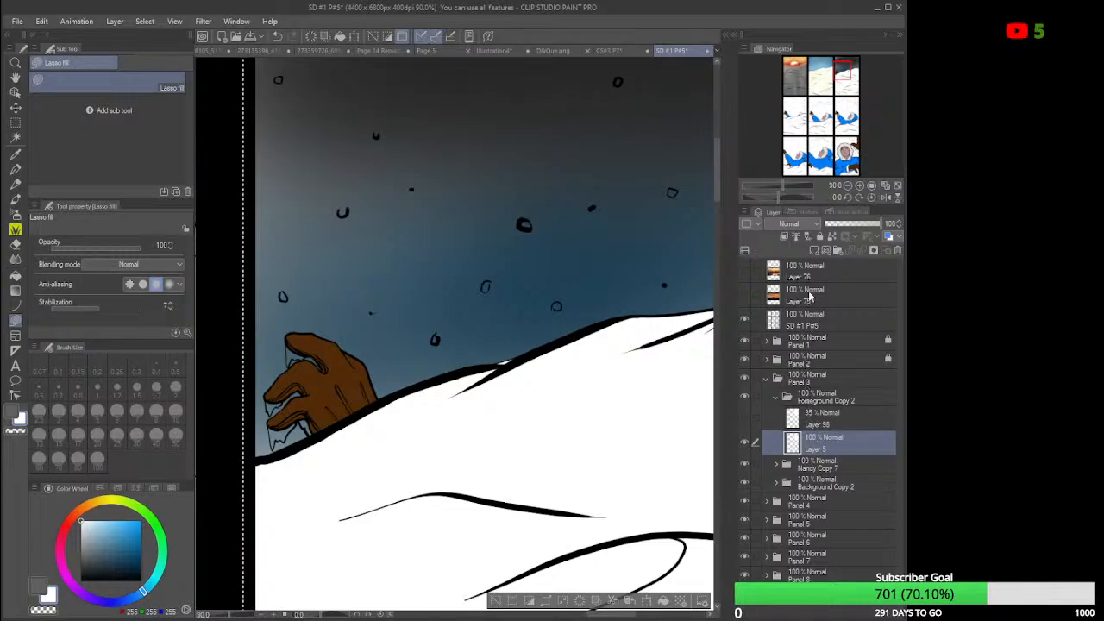
Add a layer above Layer 5 and lasso-fill the six outlined snowflakes above and beside the hand with white.
left_click(813, 249)
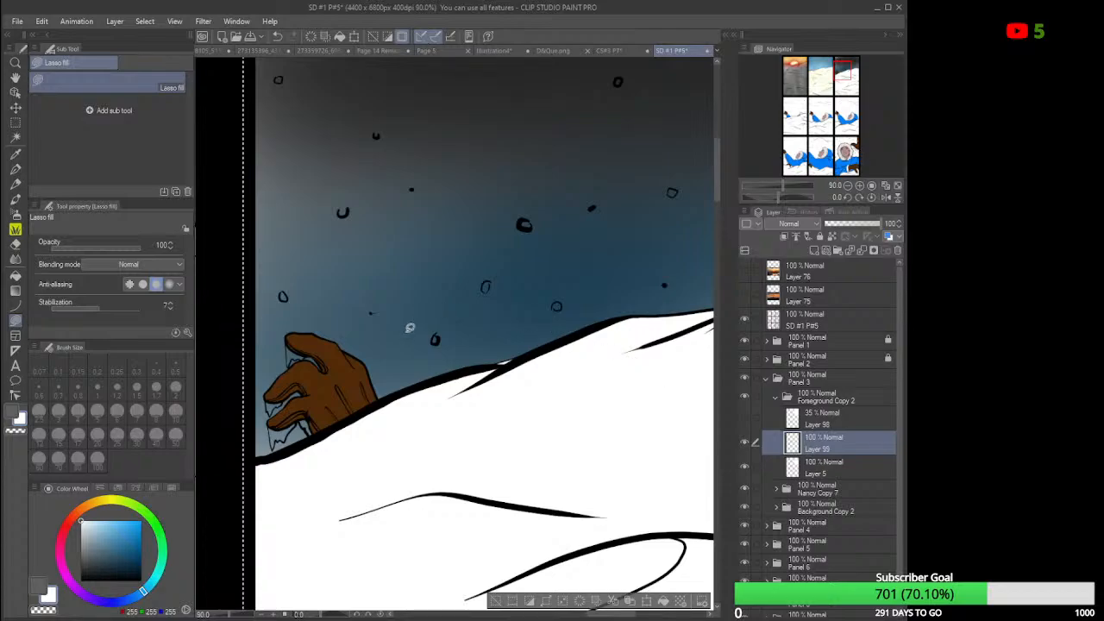
scroll(416, 317, "up", 1)
scroll(417, 316, "up", 2)
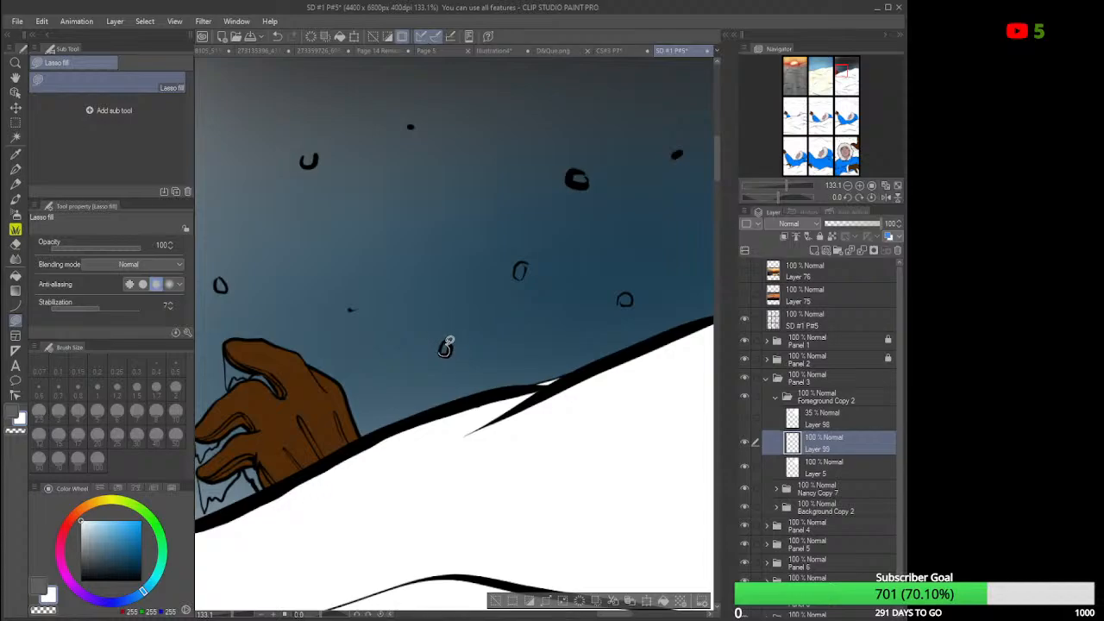
left_click_drag(444, 348, 442, 345)
left_click_drag(518, 270, 521, 265)
left_click_drag(625, 297, 627, 301)
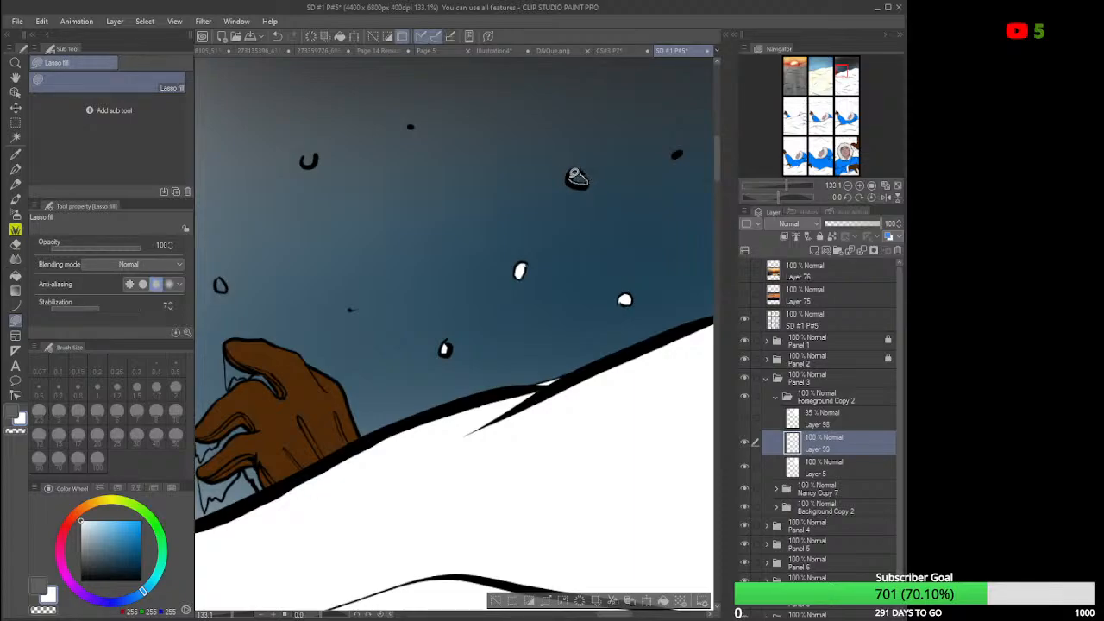
left_click_drag(577, 175, 578, 180)
left_click_drag(220, 282, 220, 287)
left_click_drag(308, 159, 309, 161)
Fill the outlined snowflakes in the upper-left part of the third panel's sky with white.
left_click_drag(615, 615, 606, 615)
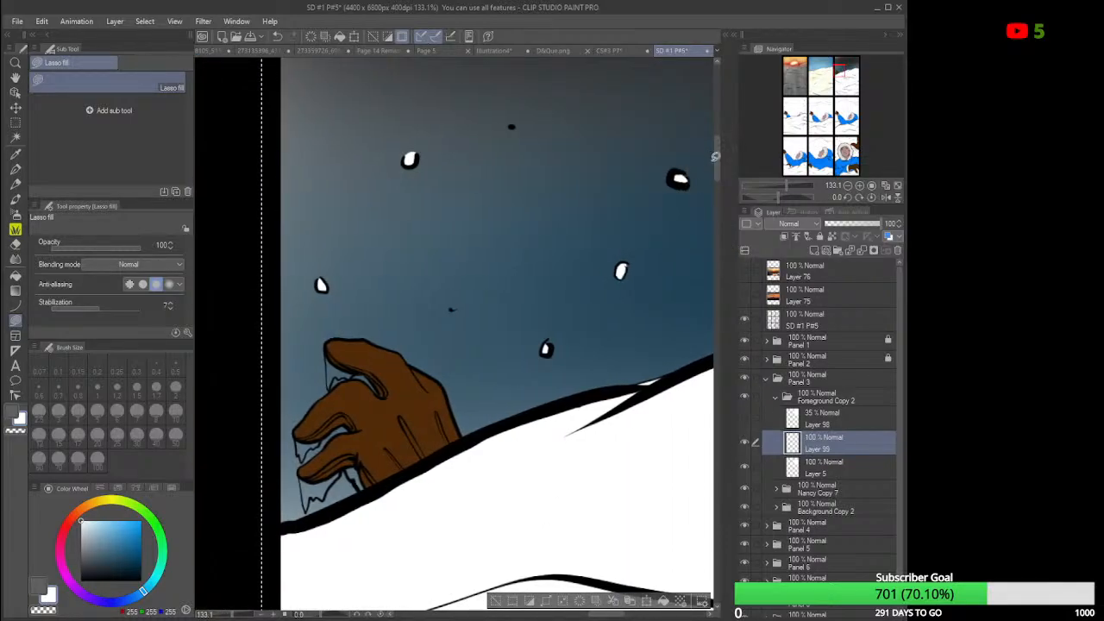
left_click_drag(716, 165, 715, 138)
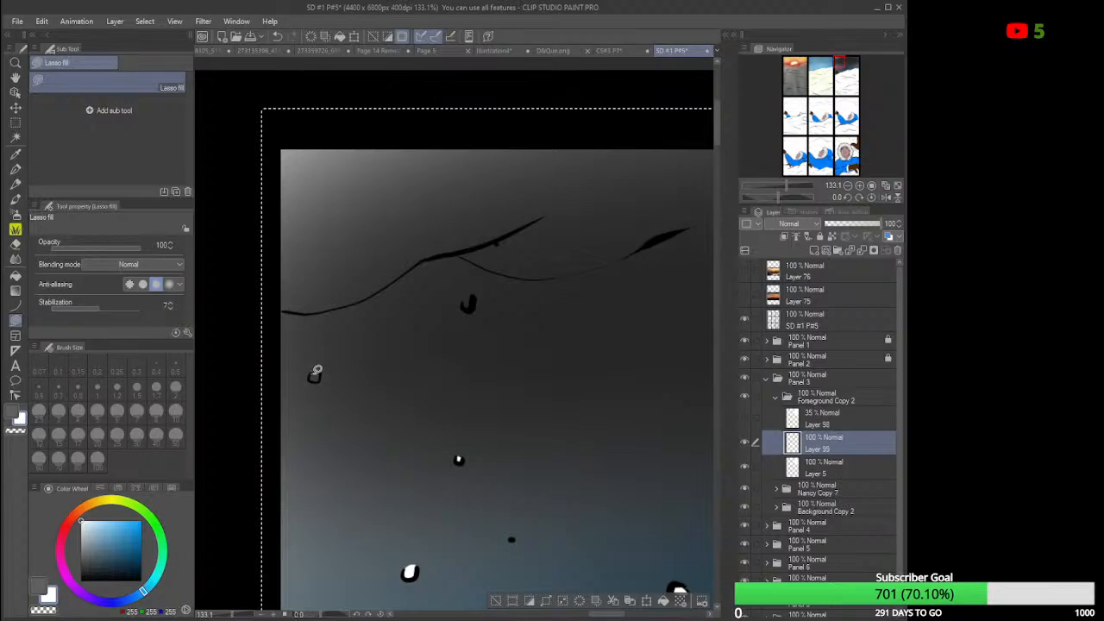
left_click_drag(315, 373, 316, 366)
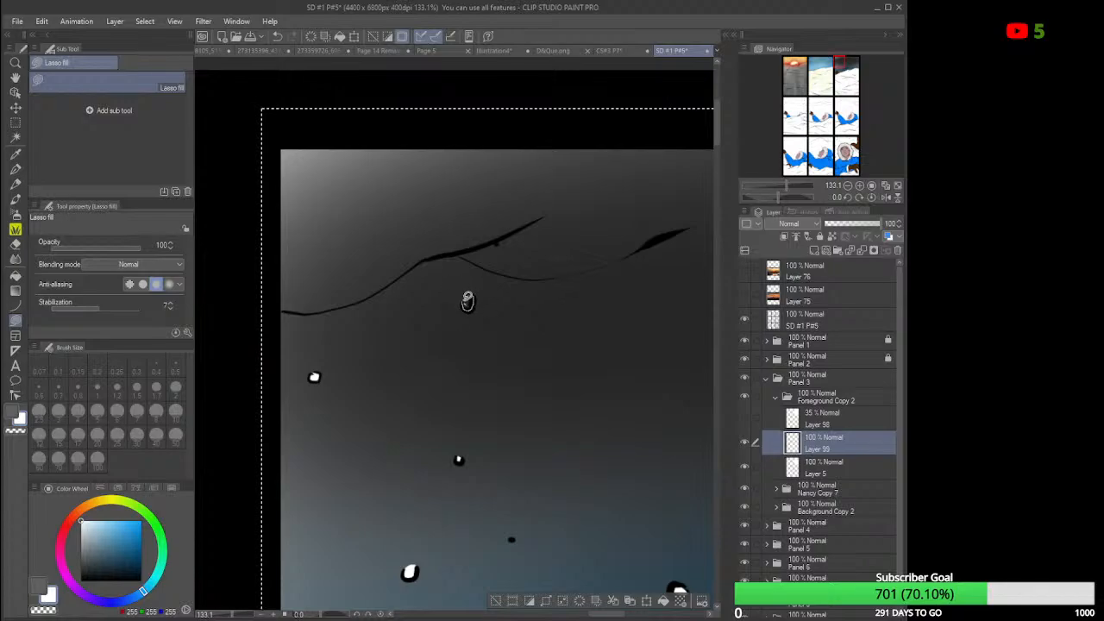
left_click_drag(467, 300, 466, 307)
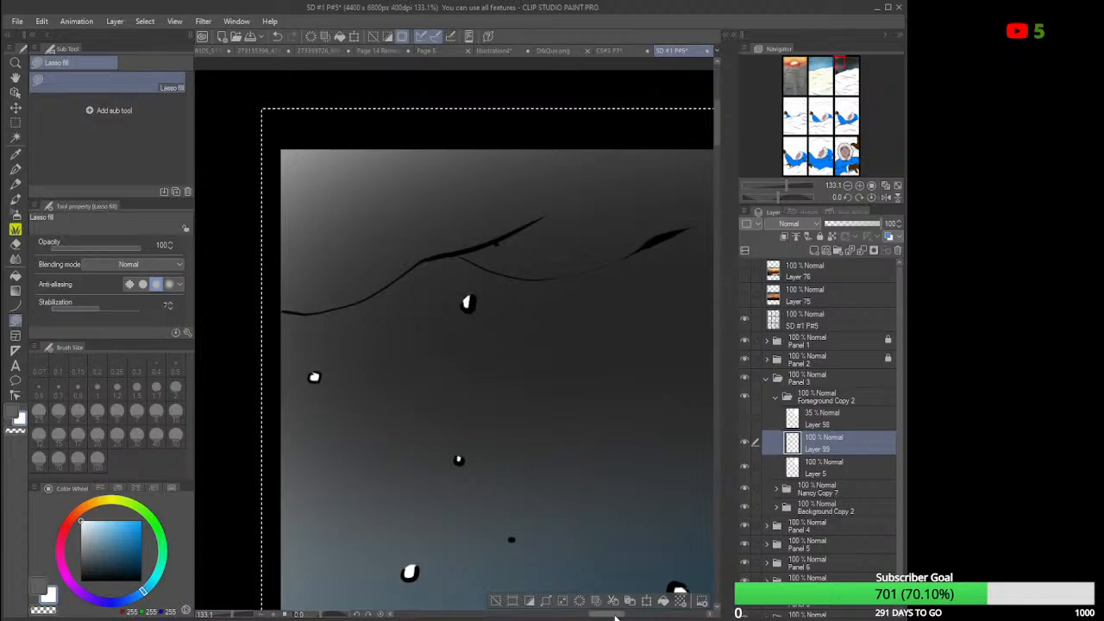
Lasso-fill the outlined snowflakes across the middle and right of the third panel's upper sky with white.
left_click_drag(617, 615, 654, 618)
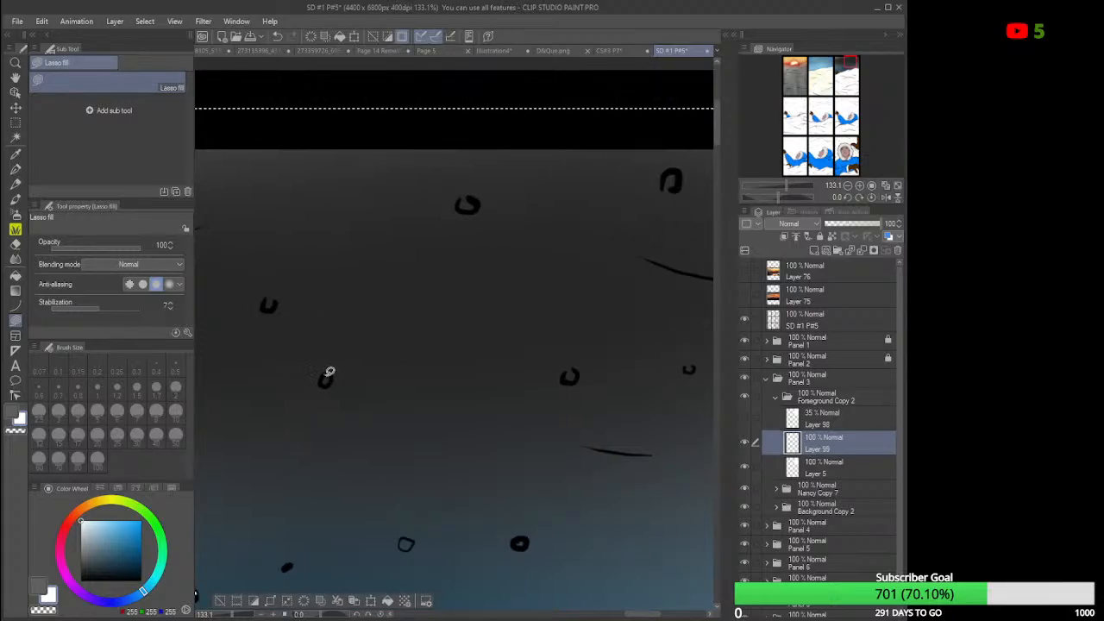
left_click_drag(329, 378, 327, 376)
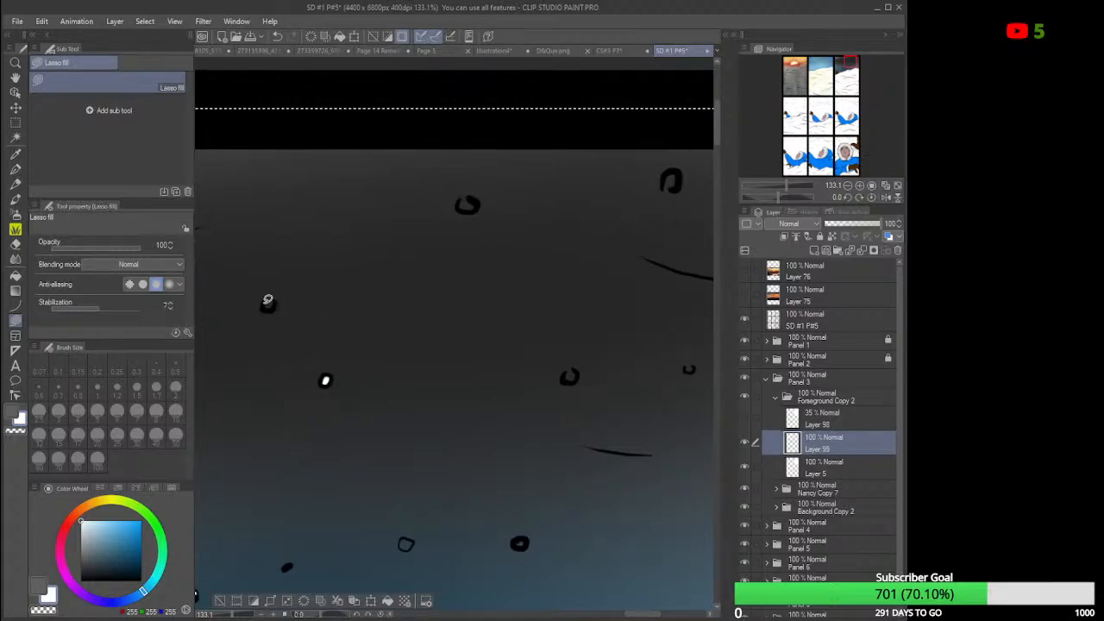
mouse_move(263, 302)
left_mouse_down()
mouse_move(274, 304)
mouse_move(267, 297)
left_mouse_up()
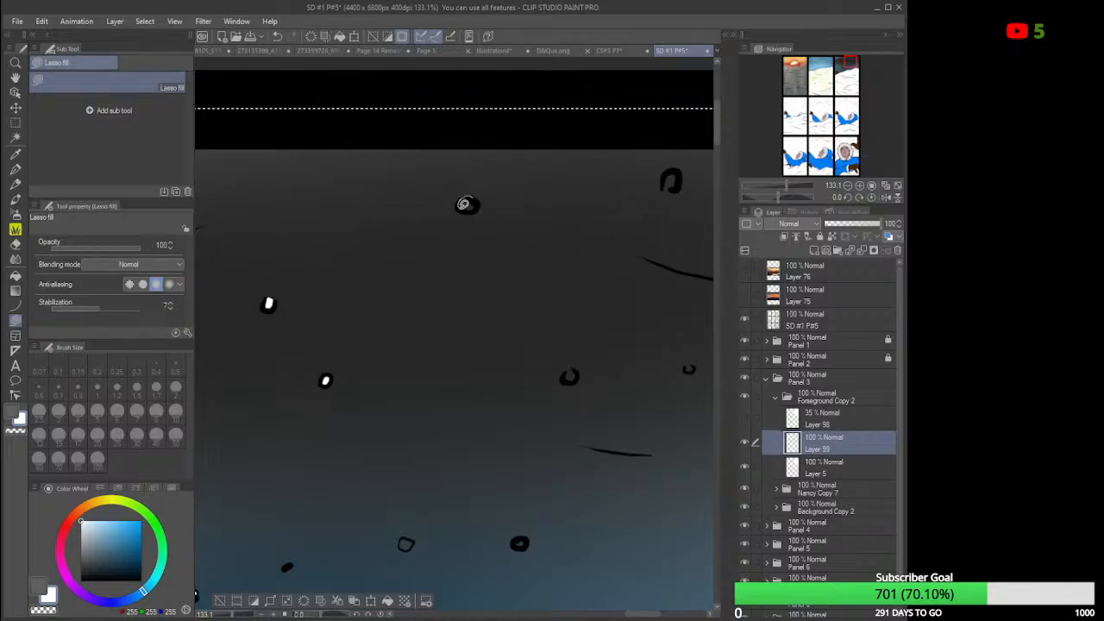
left_click_drag(479, 205, 471, 198)
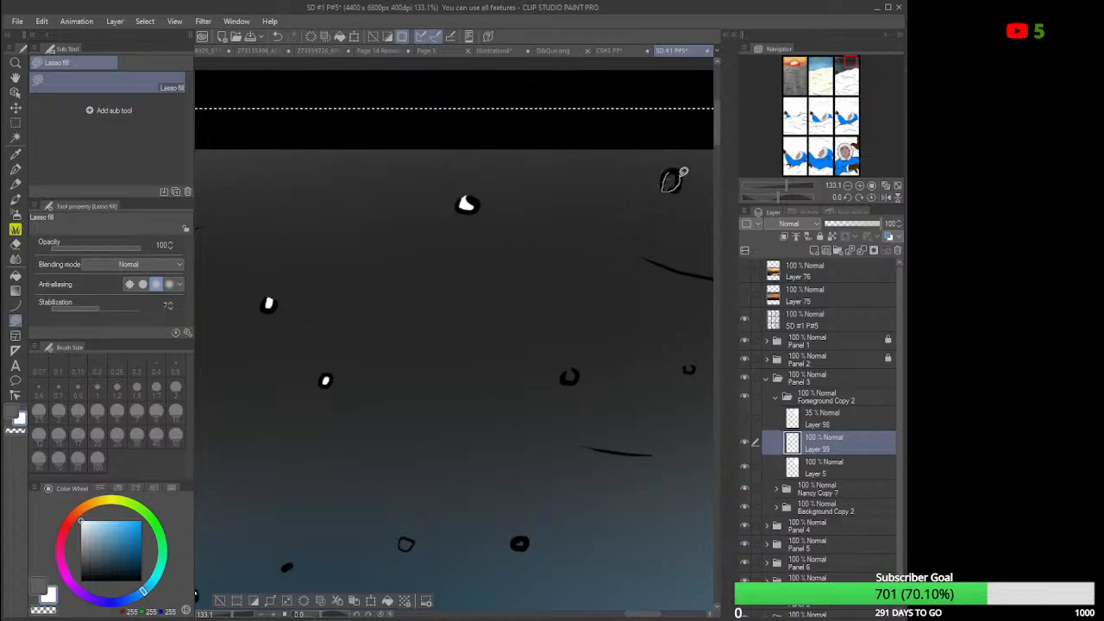
left_click_drag(683, 172, 678, 183)
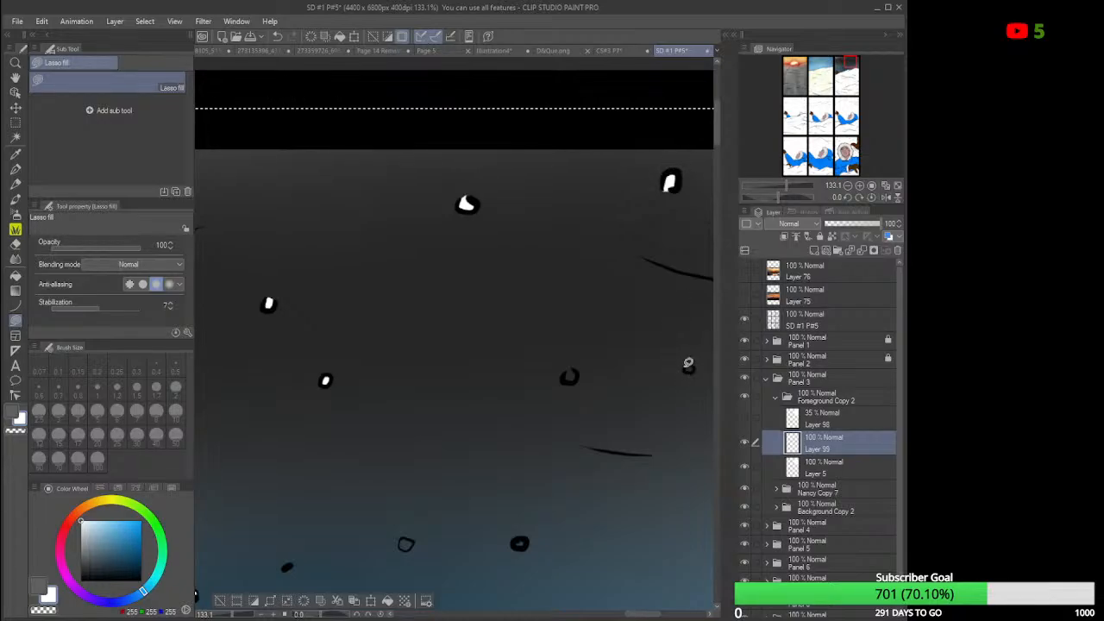
left_click_drag(688, 363, 685, 355)
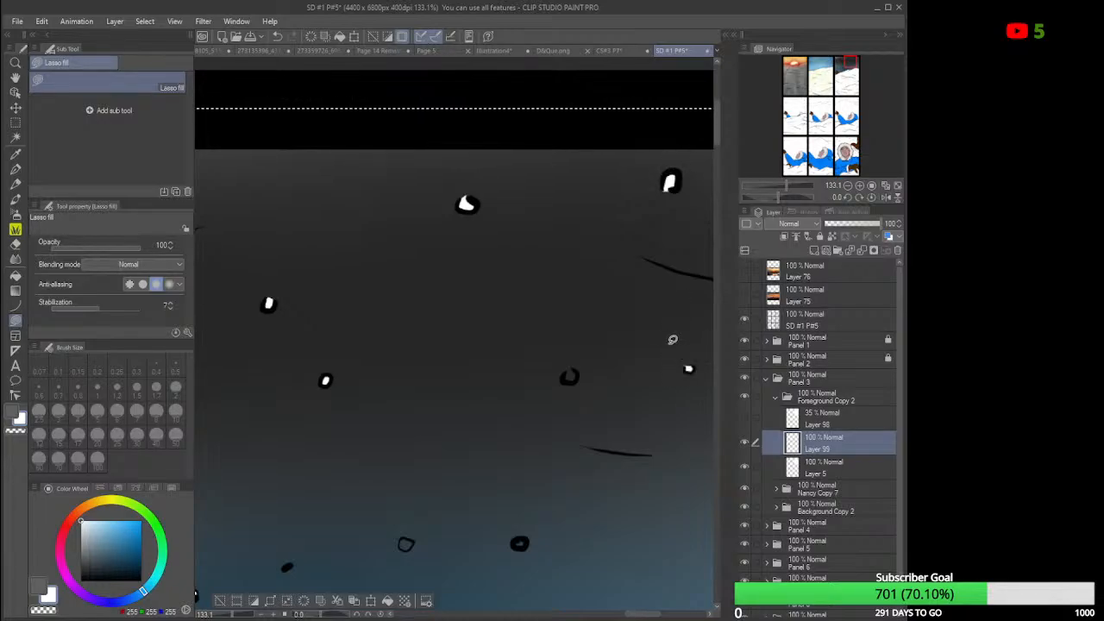
mouse_move(566, 375)
left_mouse_down()
mouse_move(581, 371)
mouse_move(567, 378)
left_mouse_up()
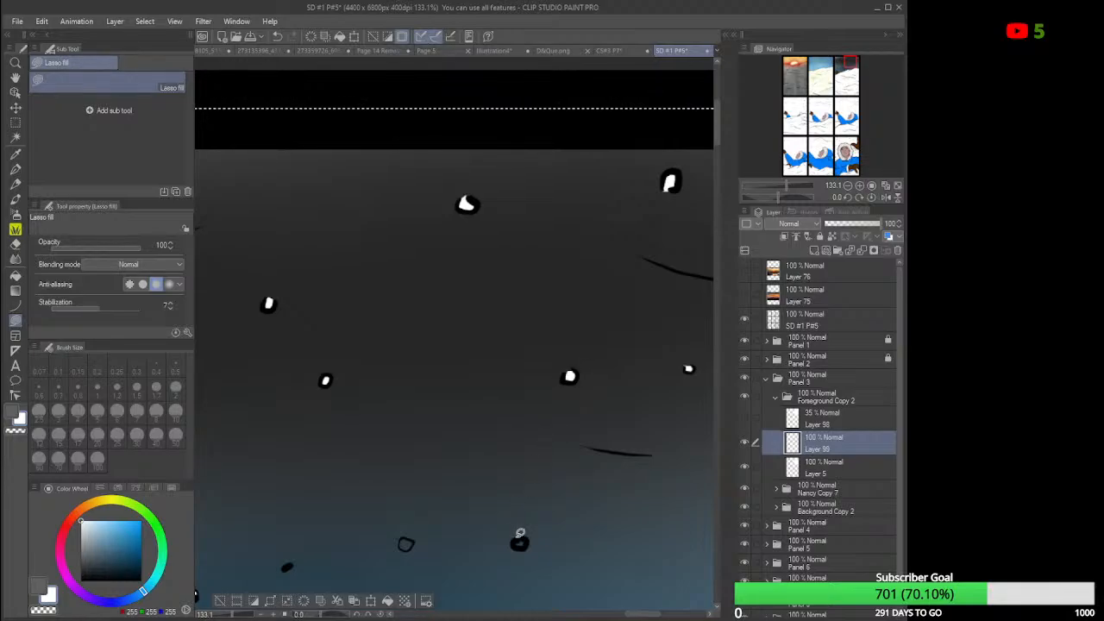
mouse_move(520, 533)
left_mouse_down()
mouse_move(518, 543)
mouse_move(521, 534)
left_mouse_up()
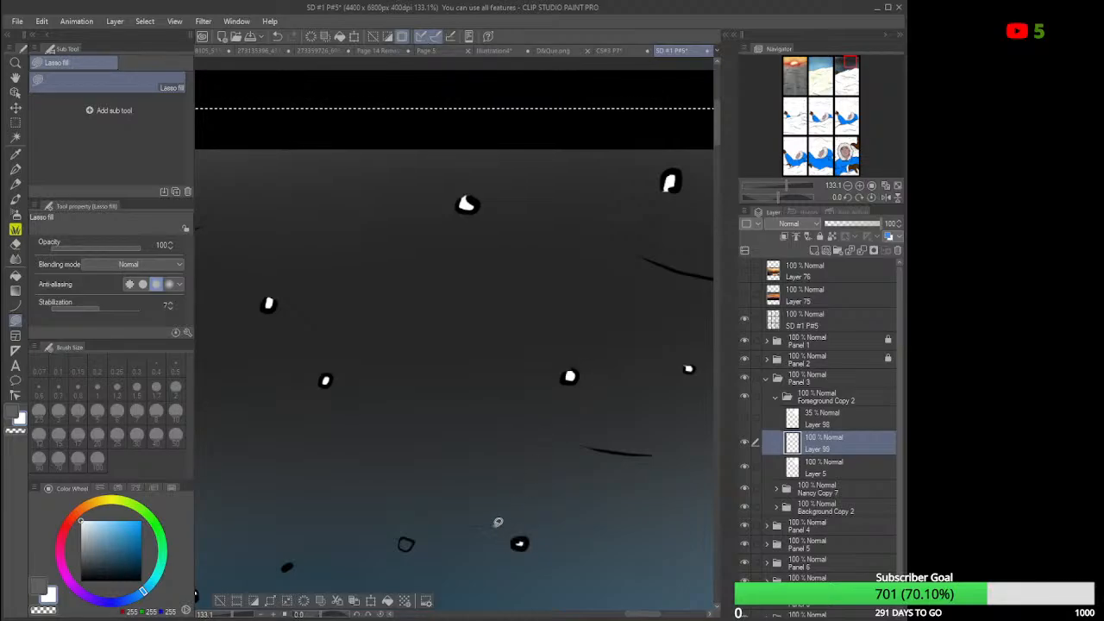
mouse_move(403, 541)
left_mouse_down()
mouse_move(415, 541)
mouse_move(403, 540)
left_mouse_up()
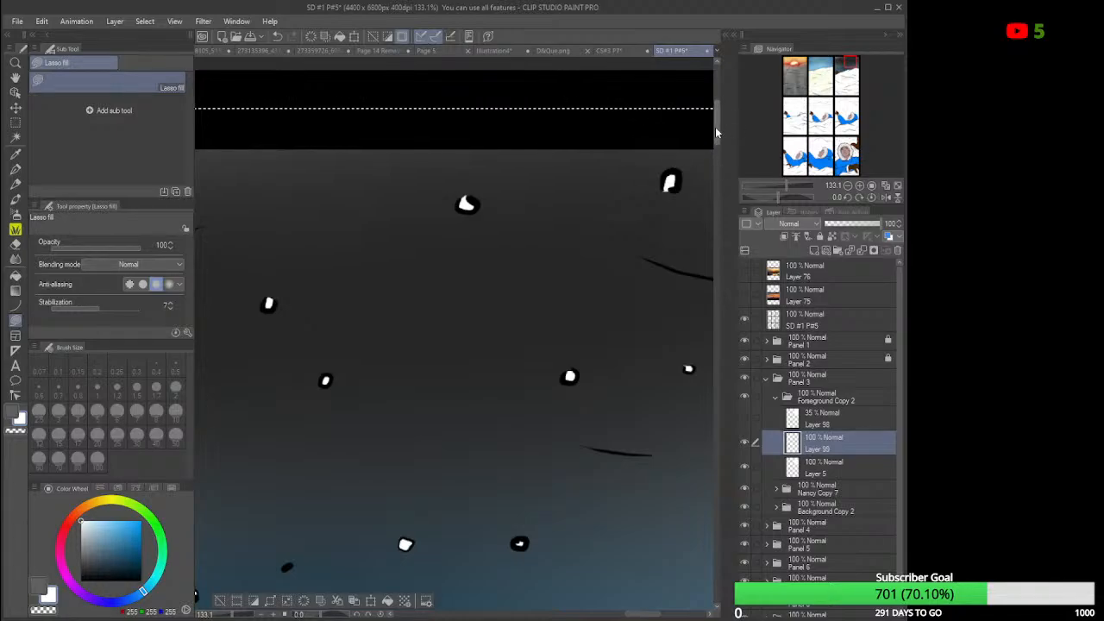
Collapse the Foreground Copy 2 folder and expand the Nancy Copy 7 folder in Panel 3.
left_click_drag(715, 127, 716, 149)
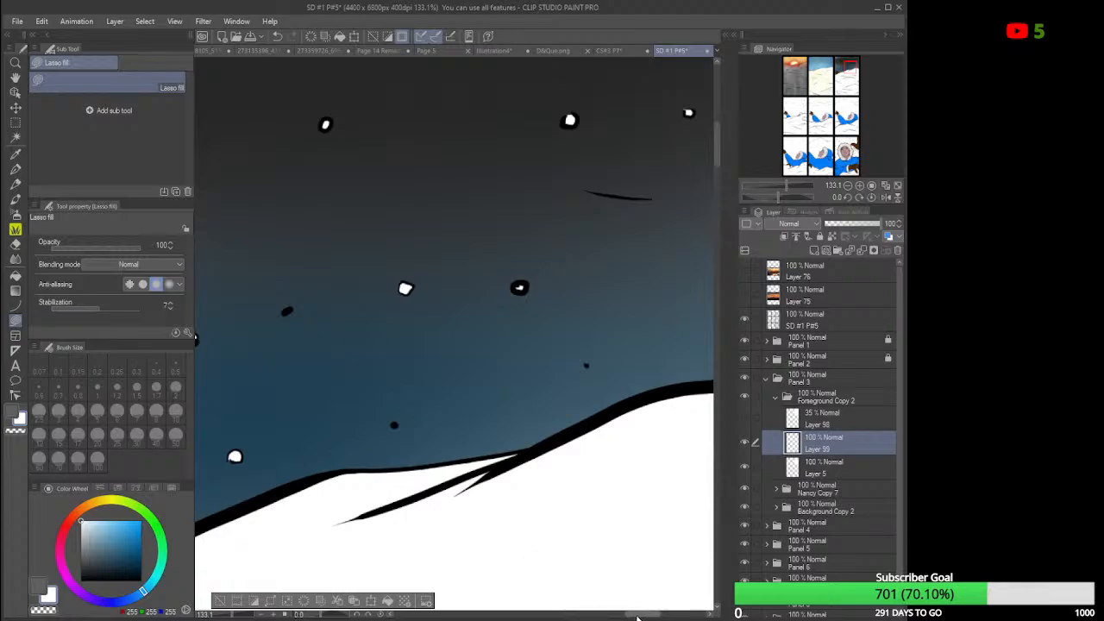
left_click_drag(638, 617, 652, 618)
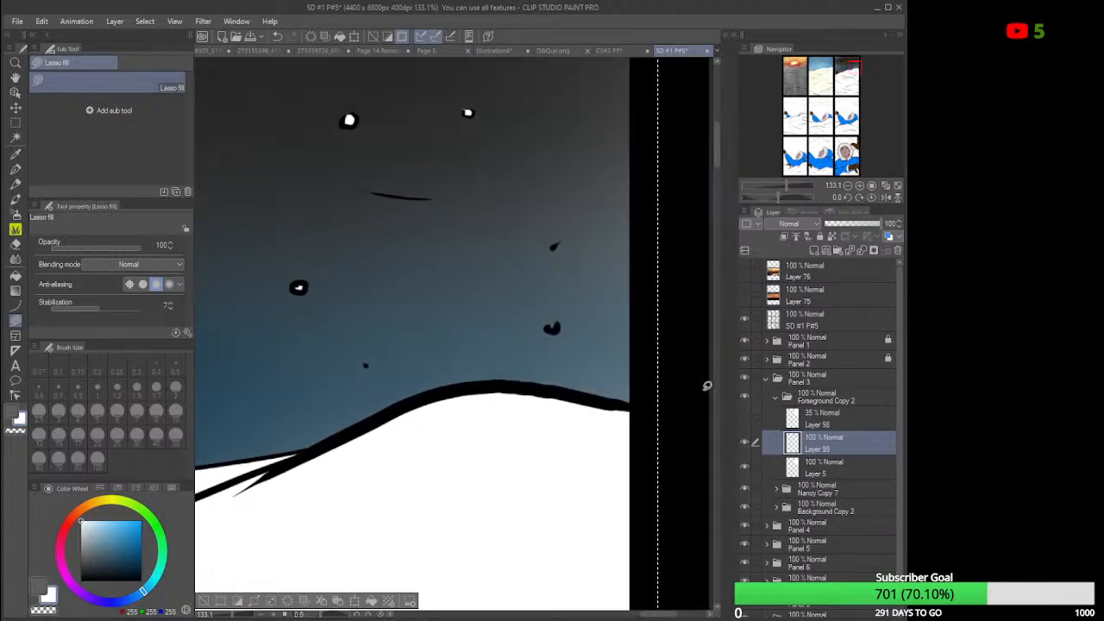
mouse_move(717, 138)
left_mouse_down()
mouse_move(717, 120)
mouse_move(710, 144)
left_mouse_up()
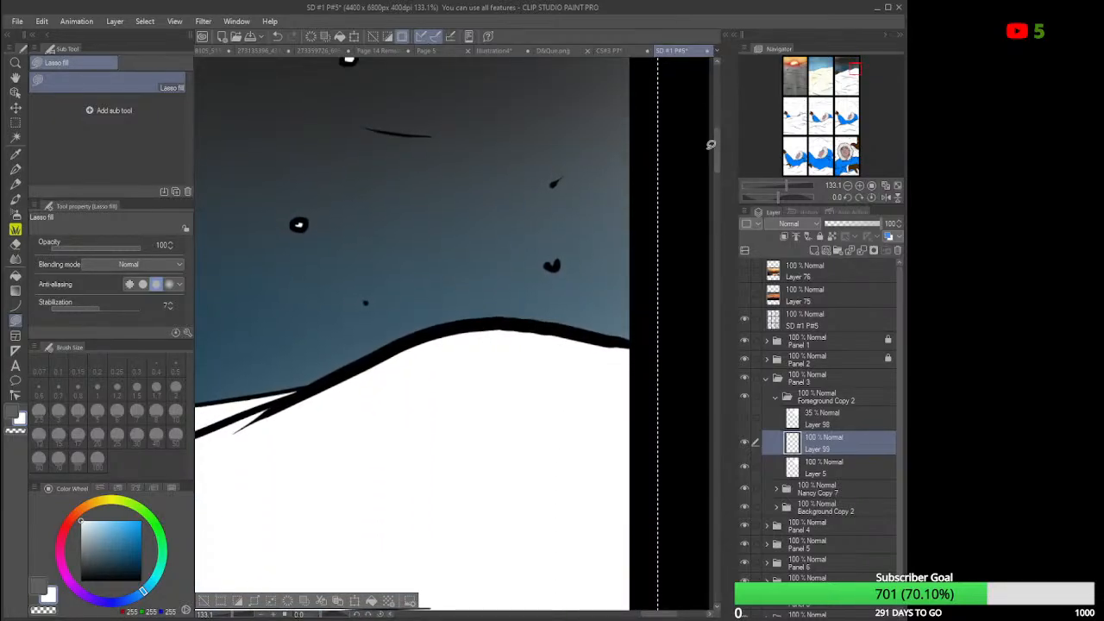
scroll(572, 333, "down", 5)
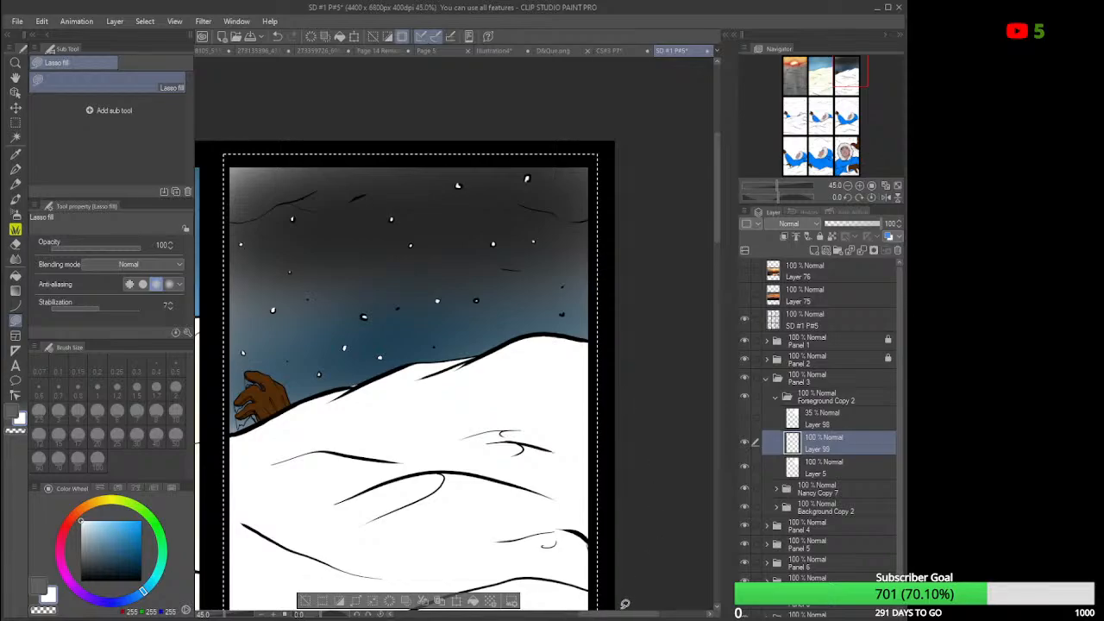
left_click_drag(627, 615, 602, 614)
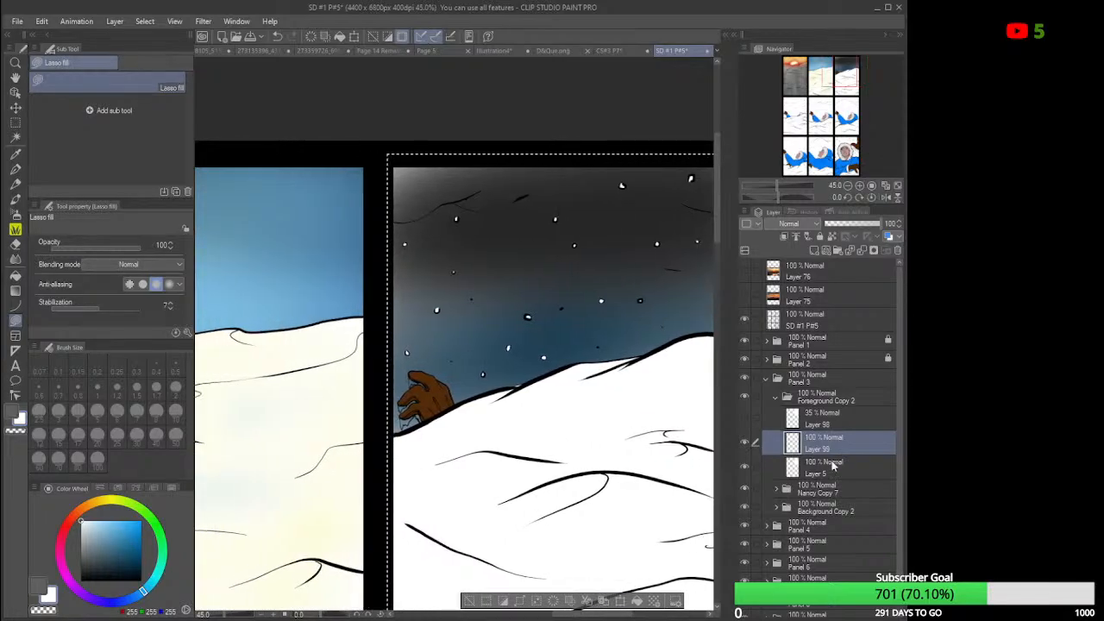
left_click(776, 397)
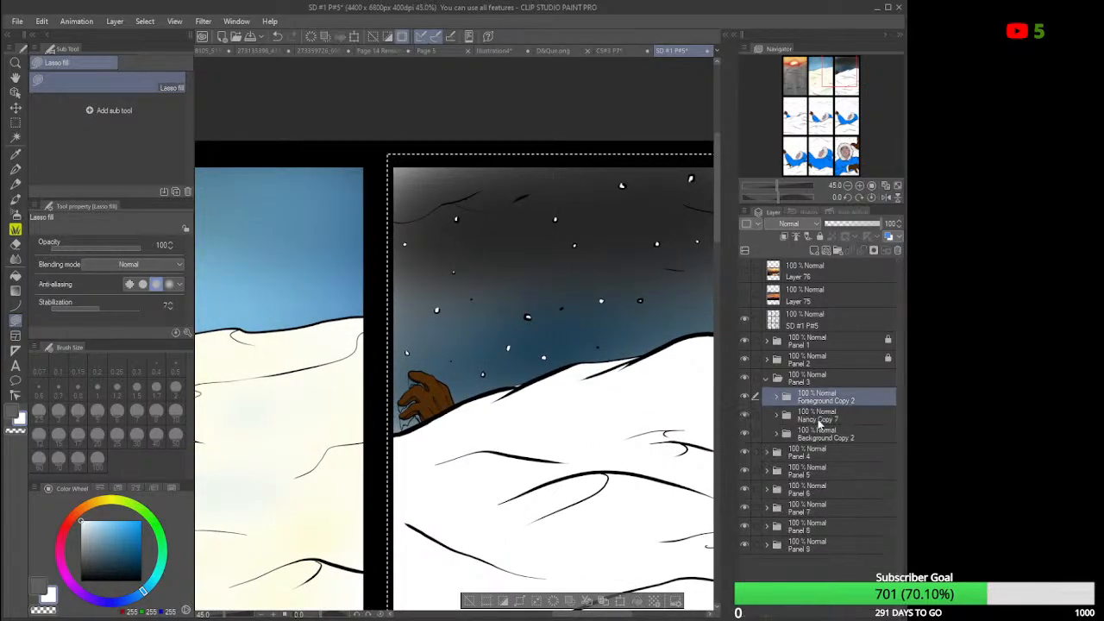
left_click(803, 420)
left_click(776, 415)
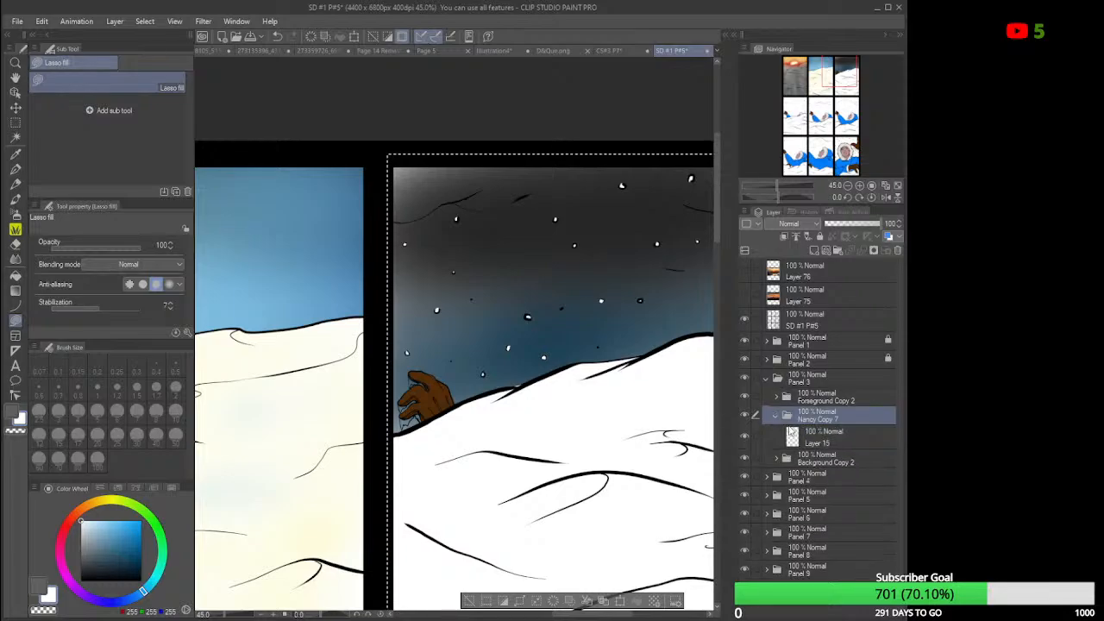
Load the contents of Layer 15, the brown hand in the Nancy Copy 7 folder, as a selection.
left_click(813, 443)
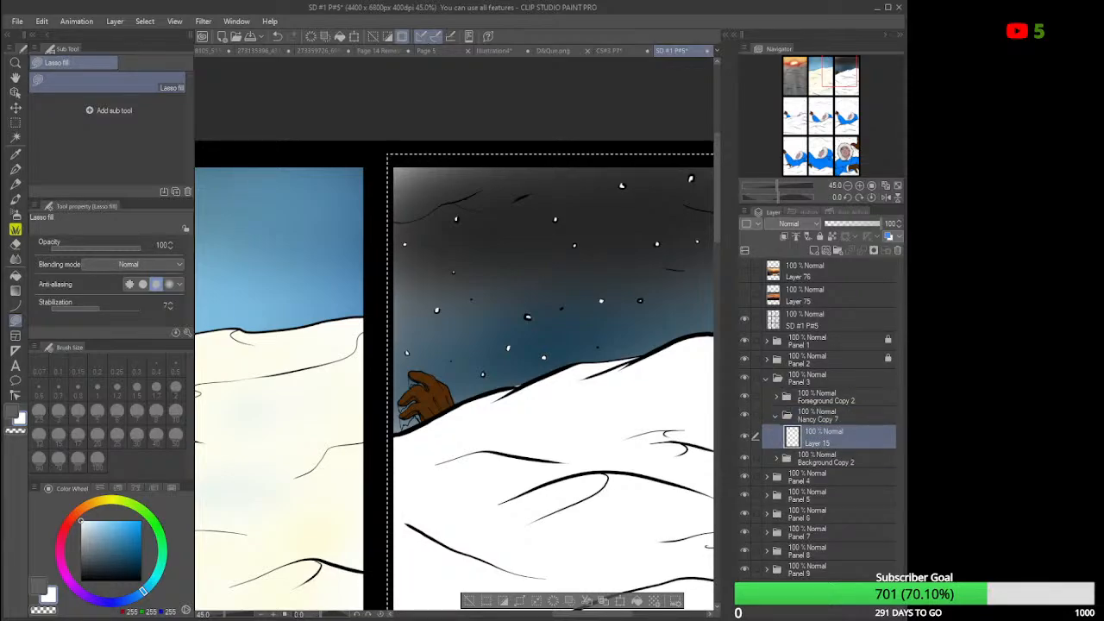
left_click(793, 437, "ctrl")
scroll(427, 412, "up", 5)
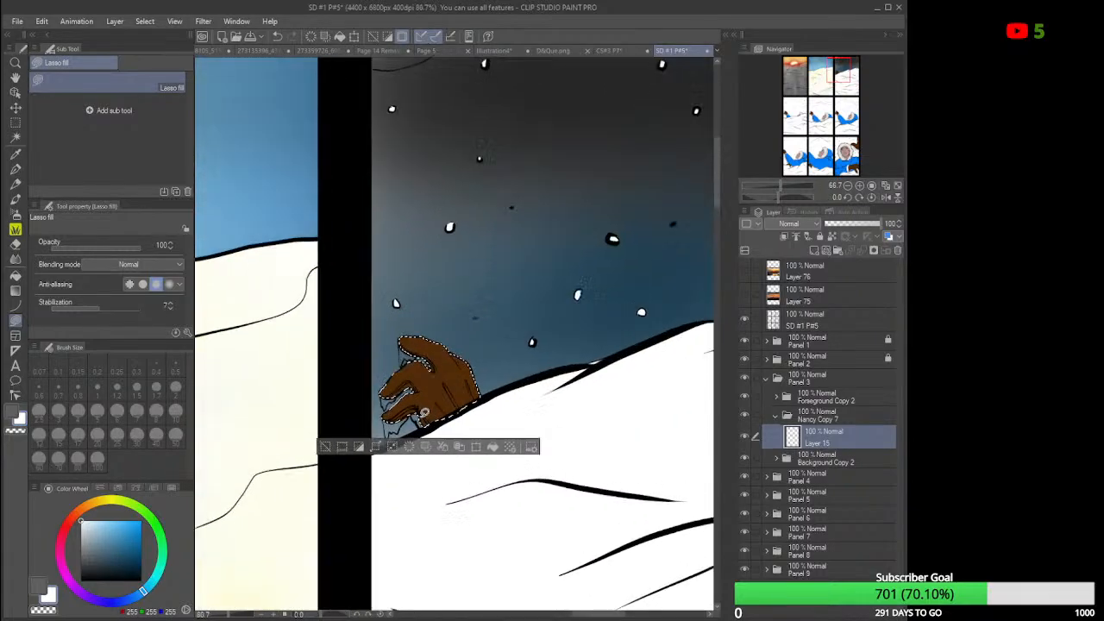
scroll(423, 413, "up", 3)
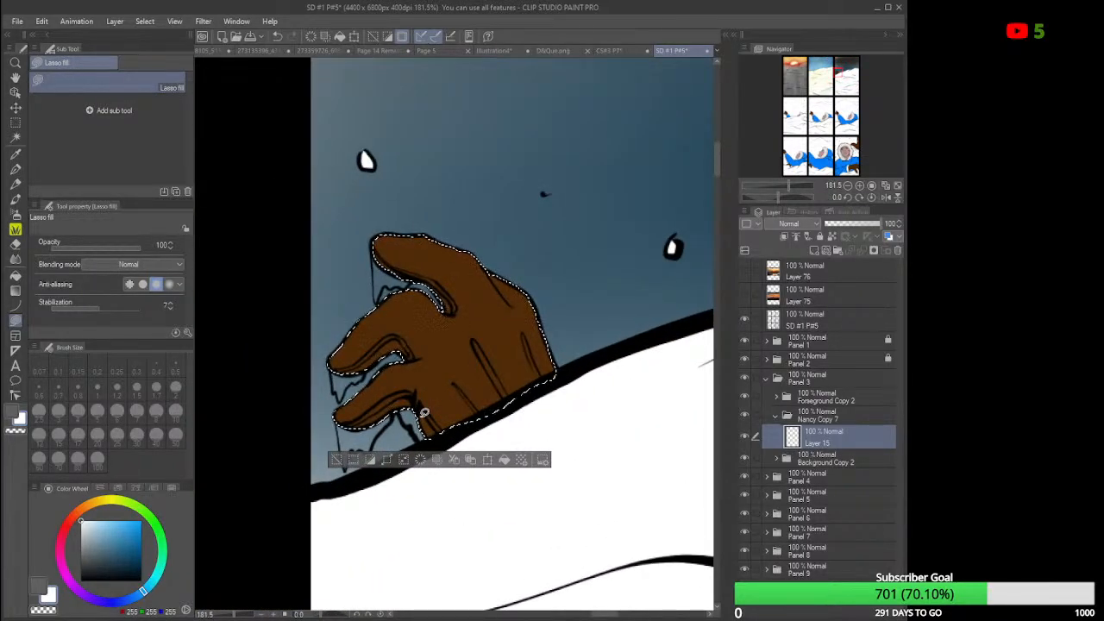
Extend the hand selection with the Lasso to include the jagged outlined shapes hanging between and below the fingers.
left_click(15, 122)
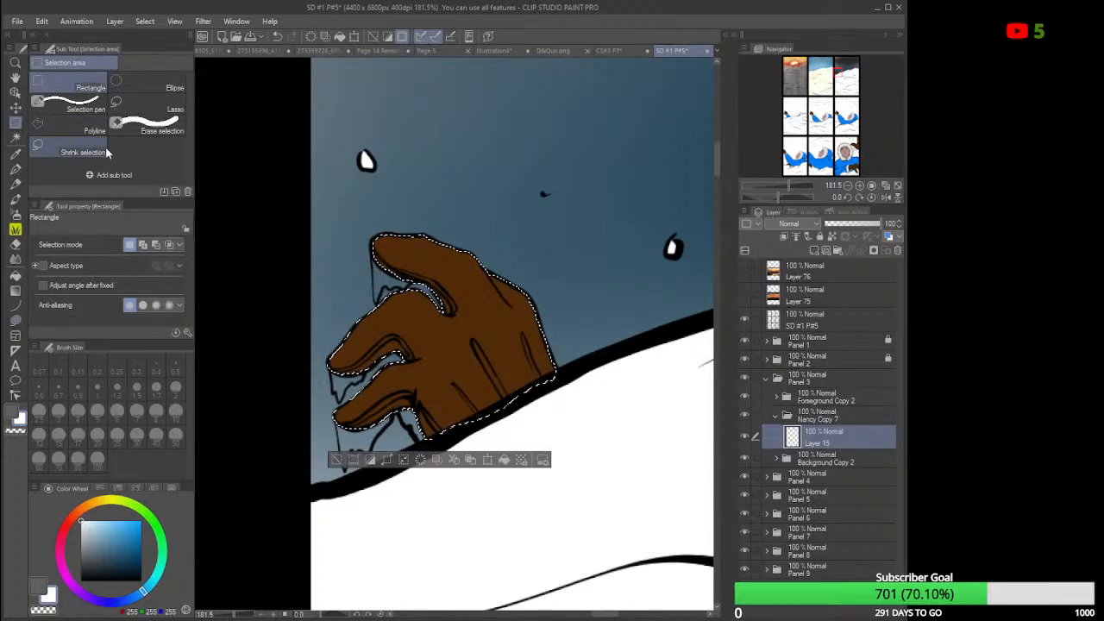
left_click(143, 106)
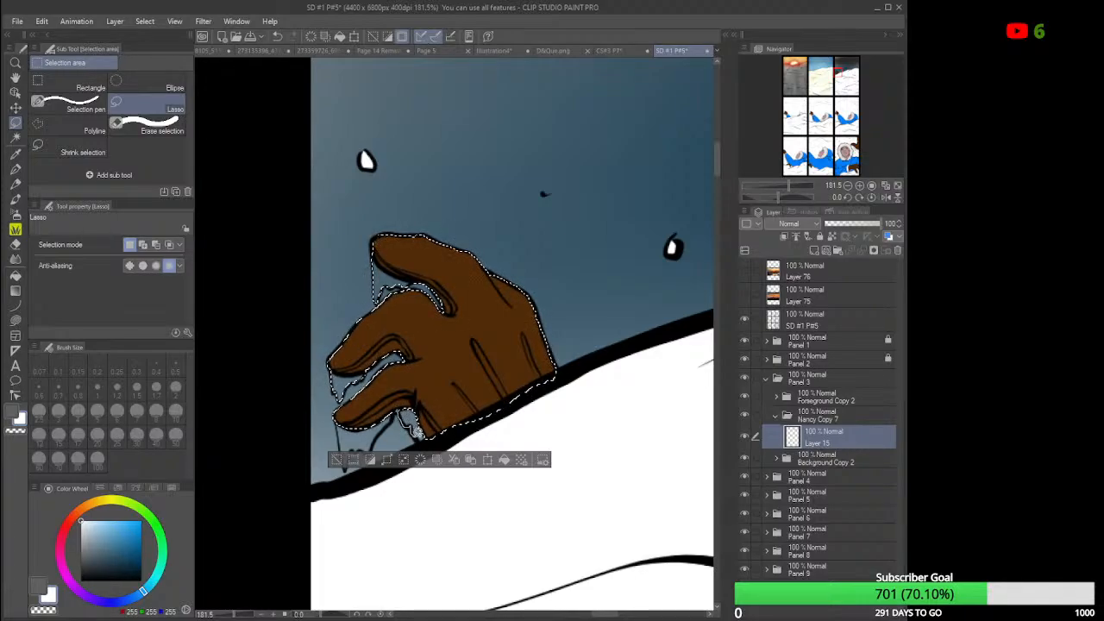
left_click_drag(424, 436, 434, 415)
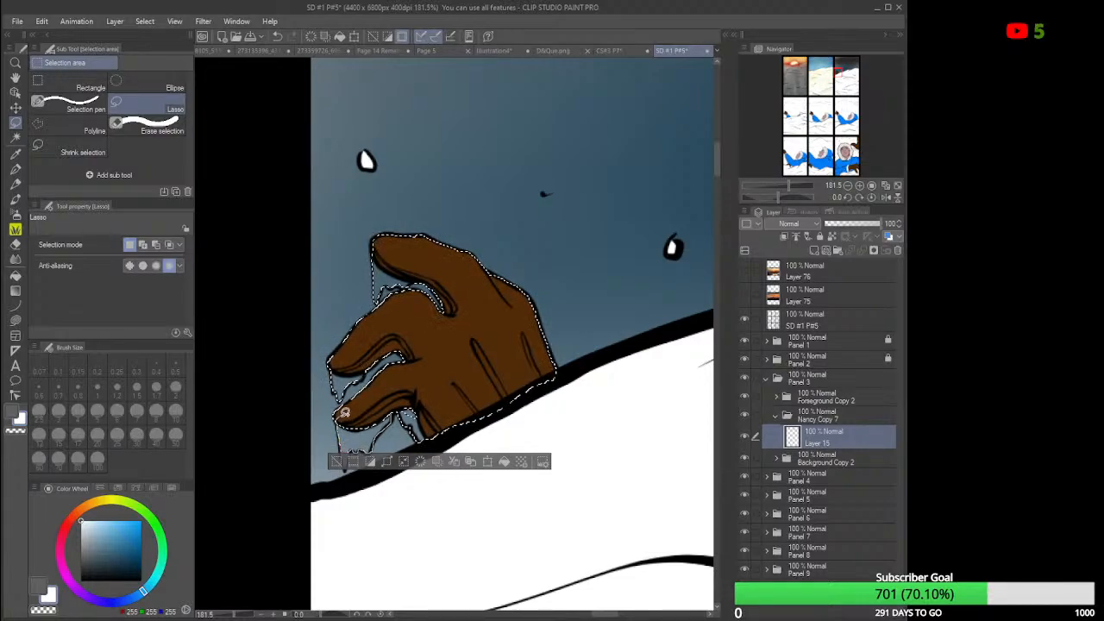
left_click_drag(378, 402, 381, 397)
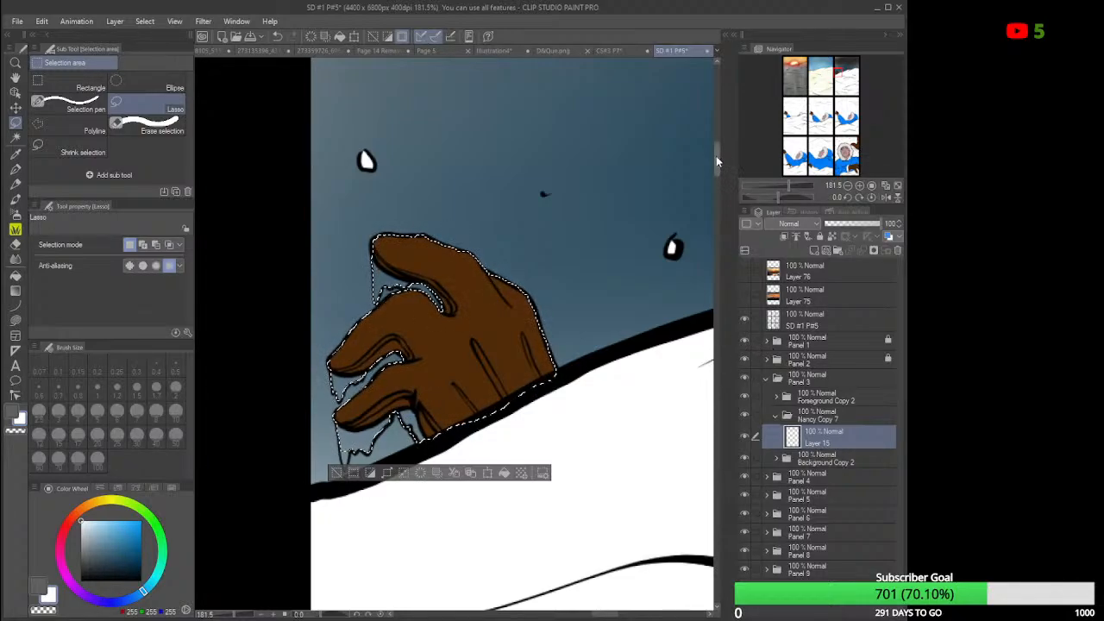
left_click_drag(717, 158, 718, 167)
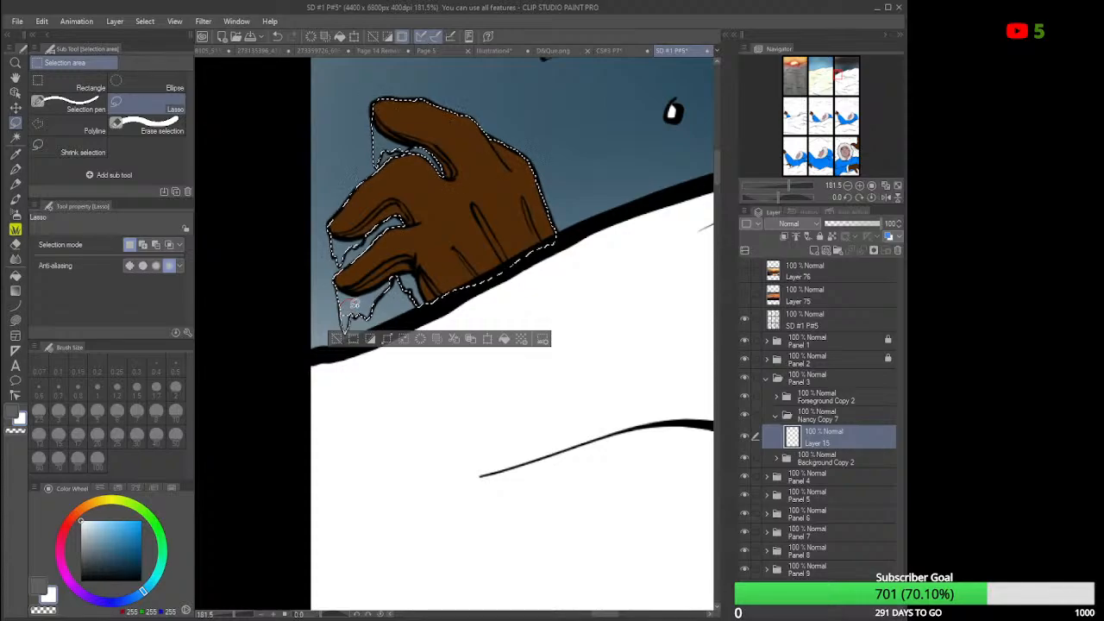
left_click_drag(354, 303, 363, 287)
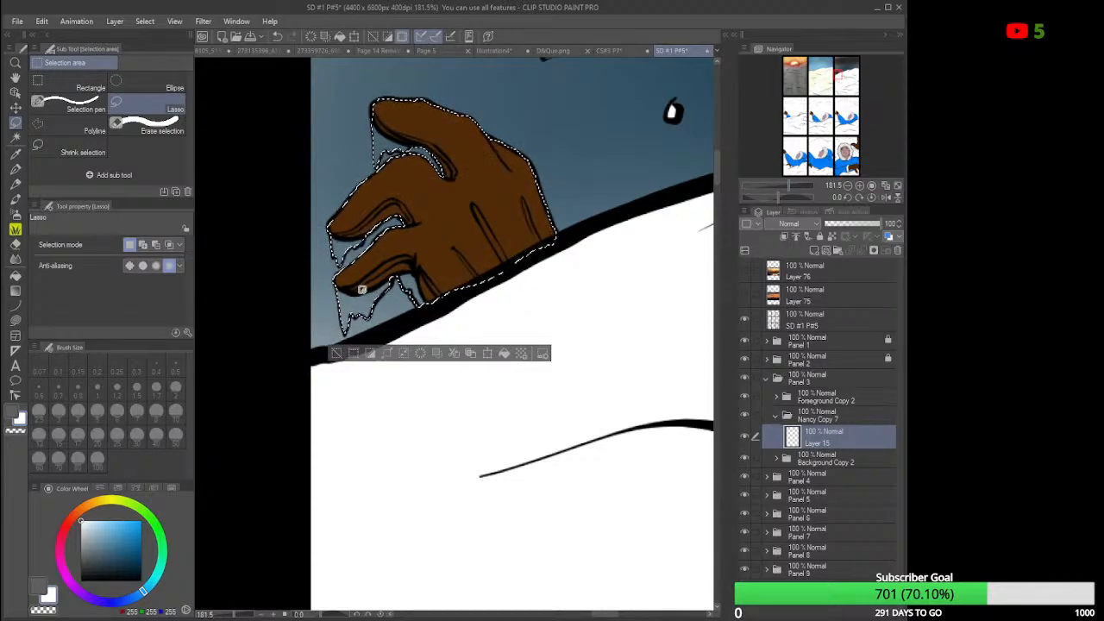
Fill the extended hand selection with white on a new layer at 48% opacity, and add another empty layer above it.
scroll(425, 221, "down", 2)
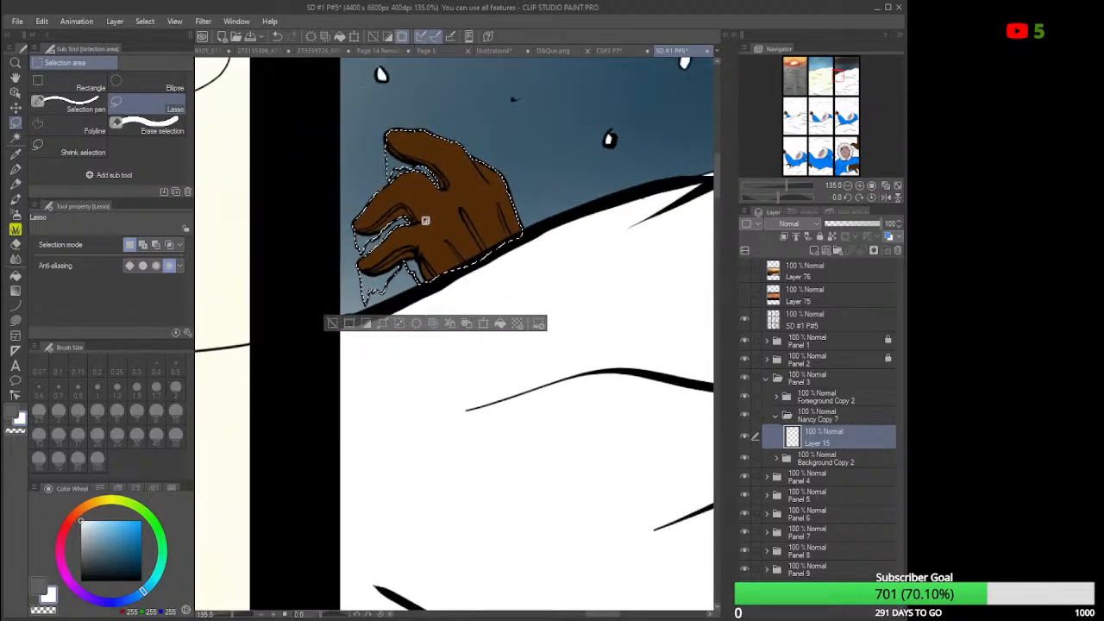
left_click(812, 248)
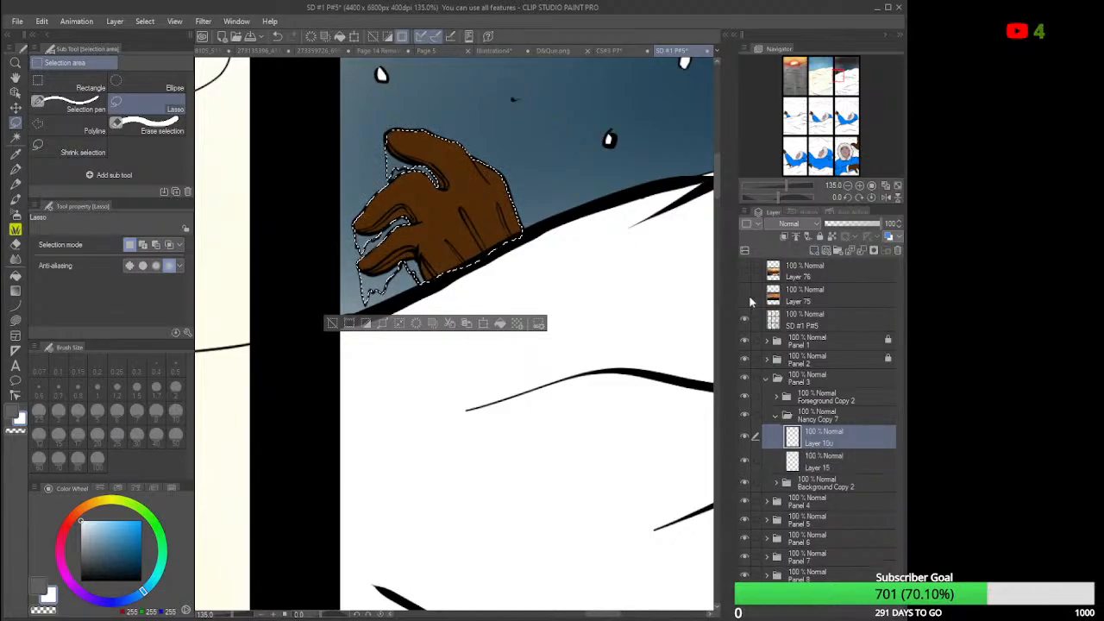
left_click(500, 324)
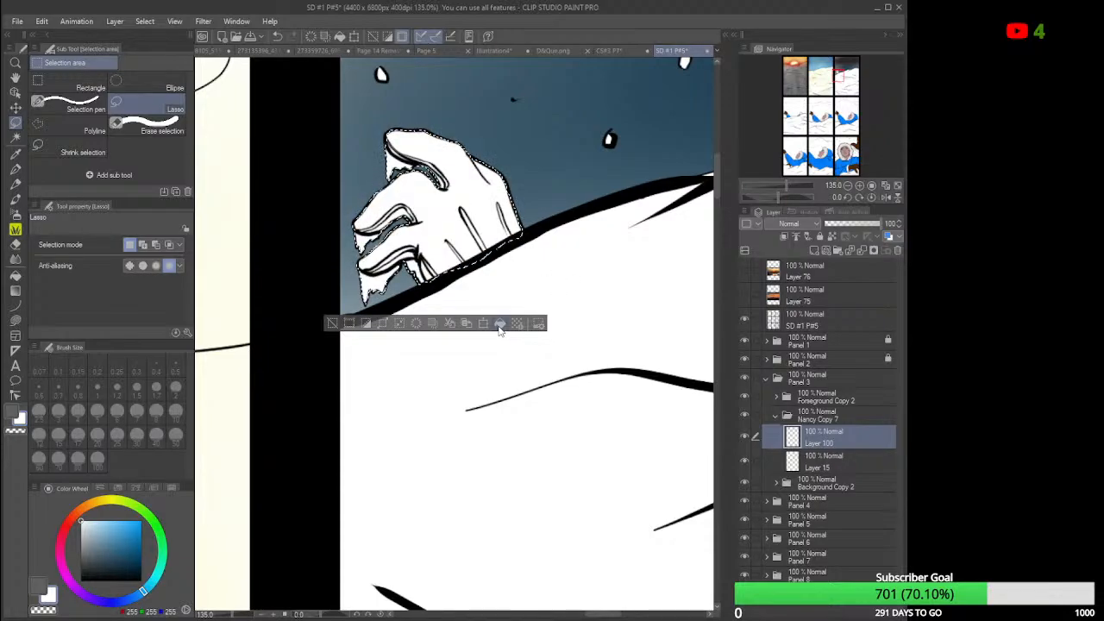
scroll(555, 256, "down", 5)
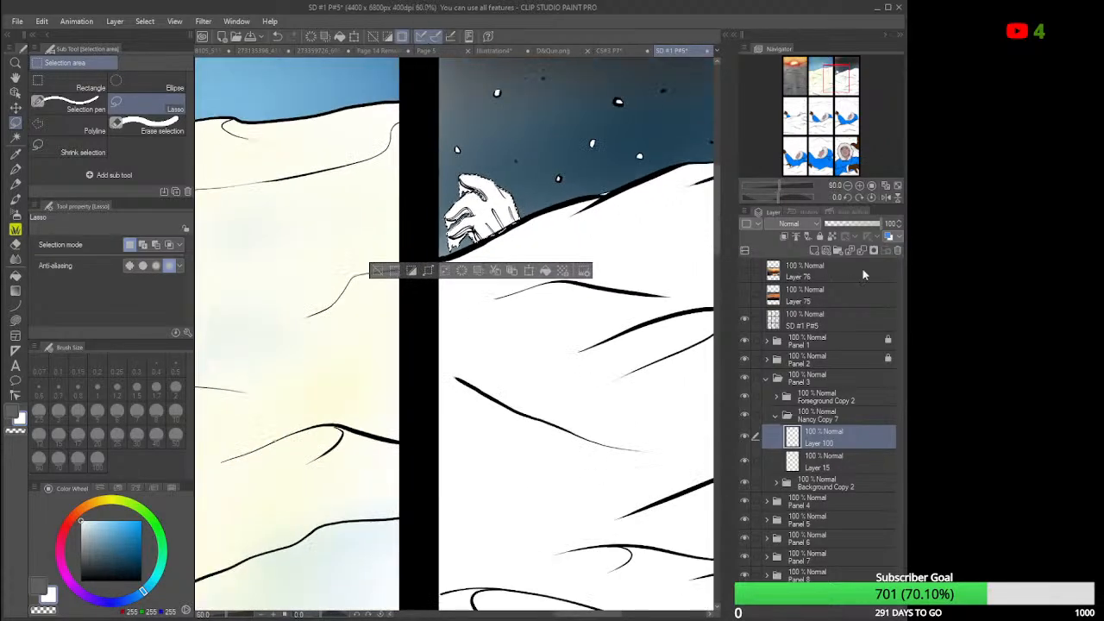
left_click_drag(890, 225, 852, 225)
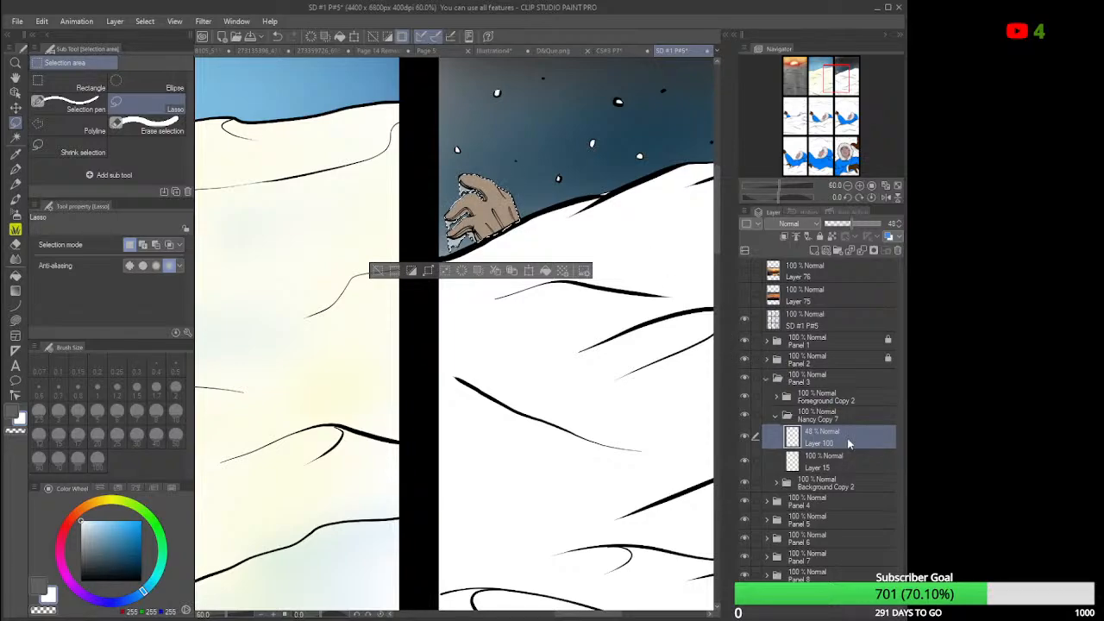
left_click(814, 252)
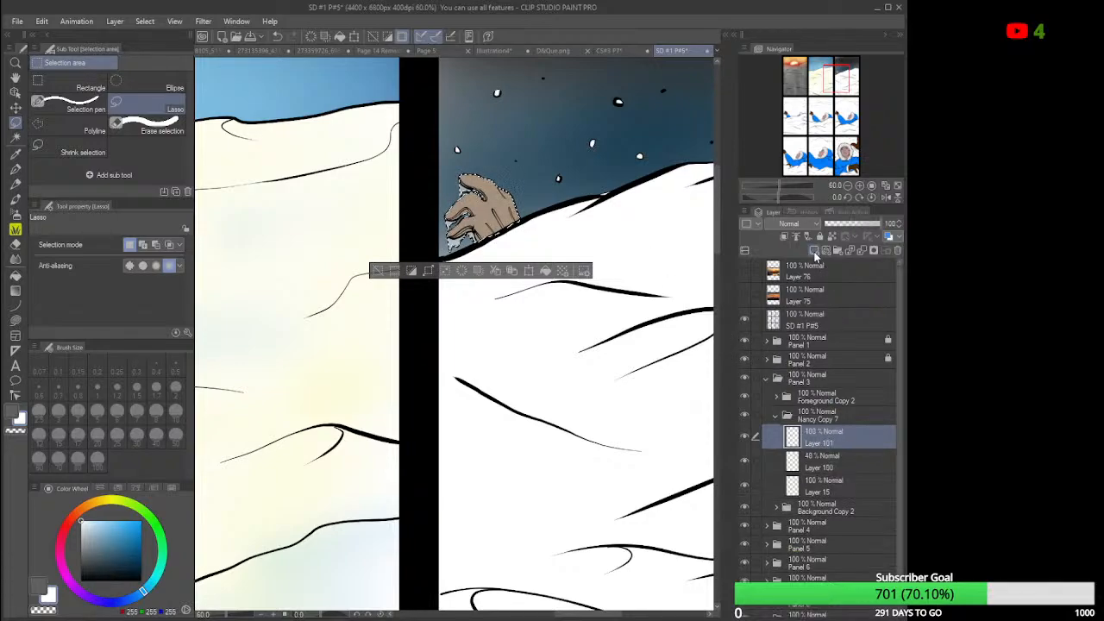
Look through the Decoration brush groups, including Effect, Hatching, Clothing, Pattern, Natural, Artificial, Flower, Clouds, Ruled line, birbs and FIRE, for a suitable brush.
left_click(14, 138)
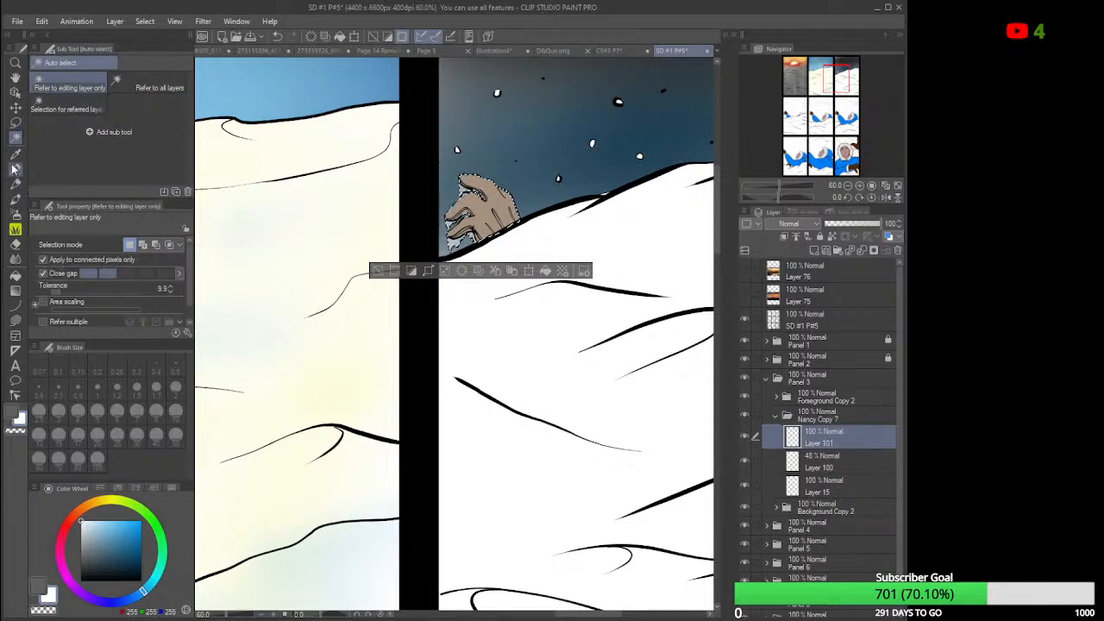
left_click(15, 228)
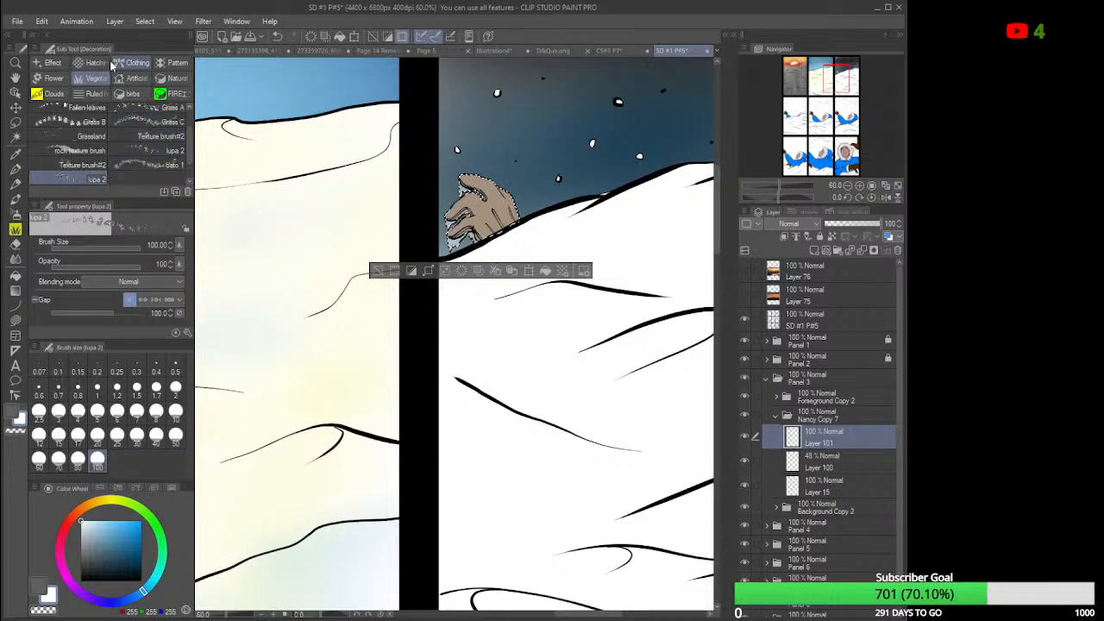
left_click(50, 63)
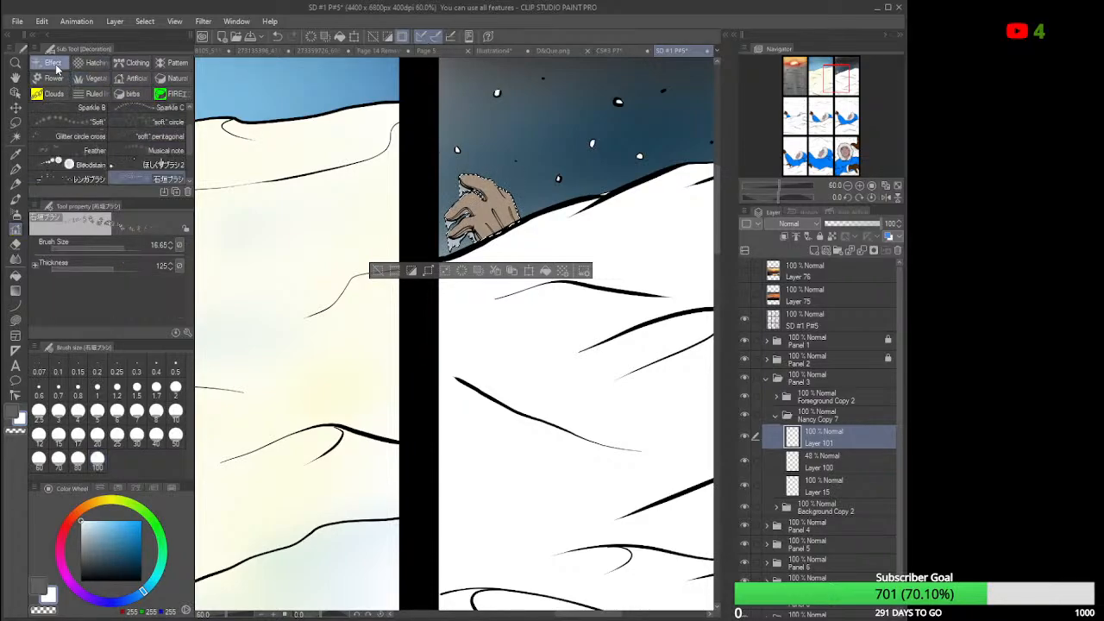
scroll(160, 162, "down", 1)
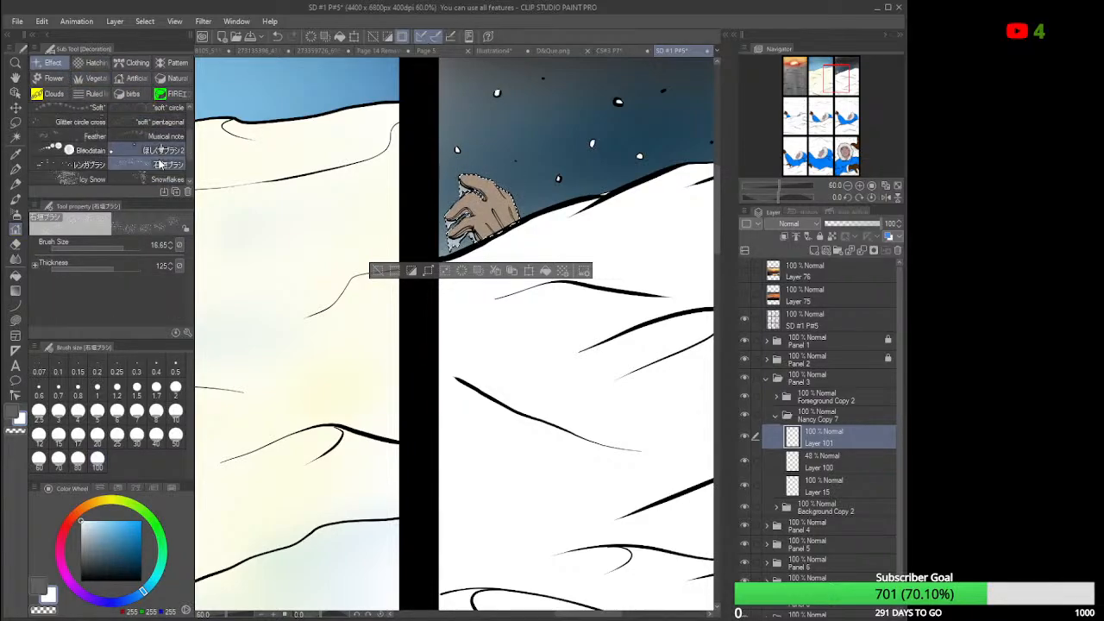
left_click(79, 63)
left_click(132, 64)
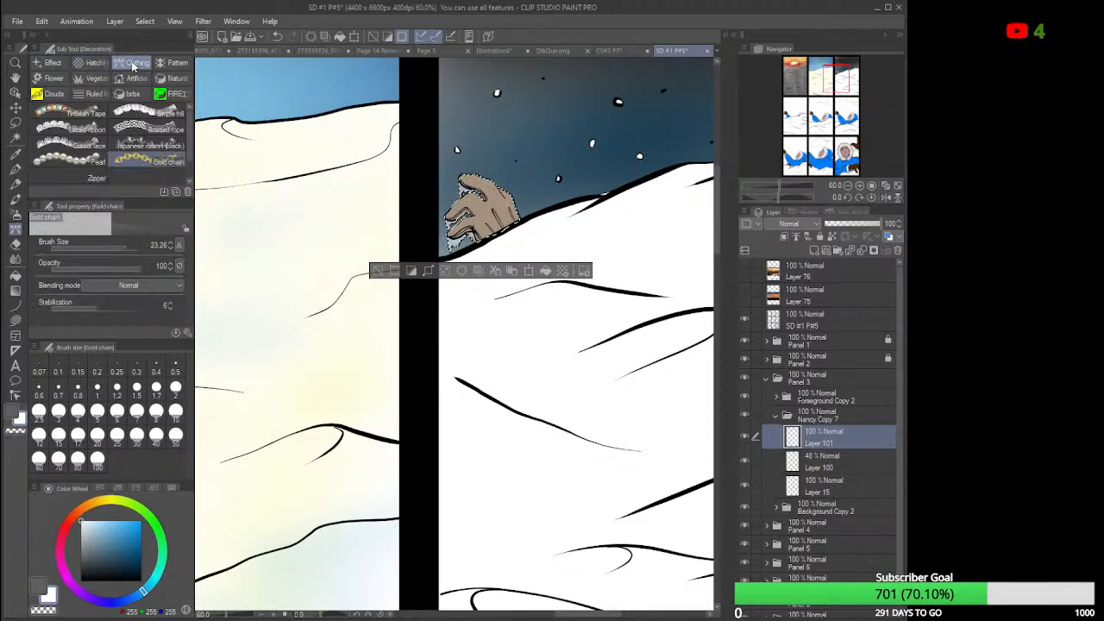
left_click(95, 64)
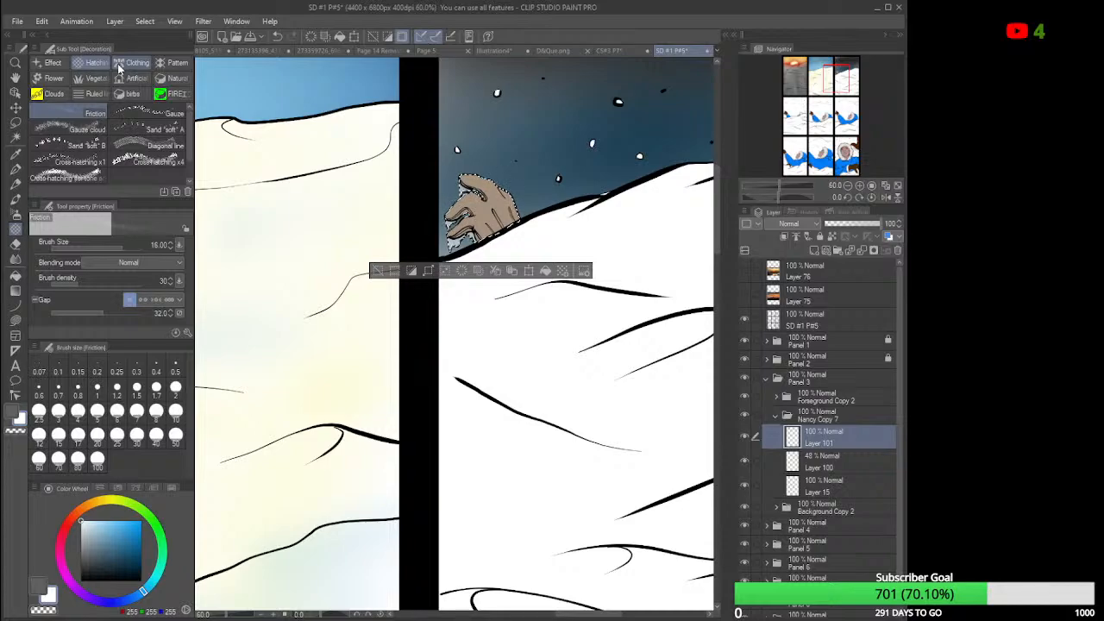
left_click(119, 65)
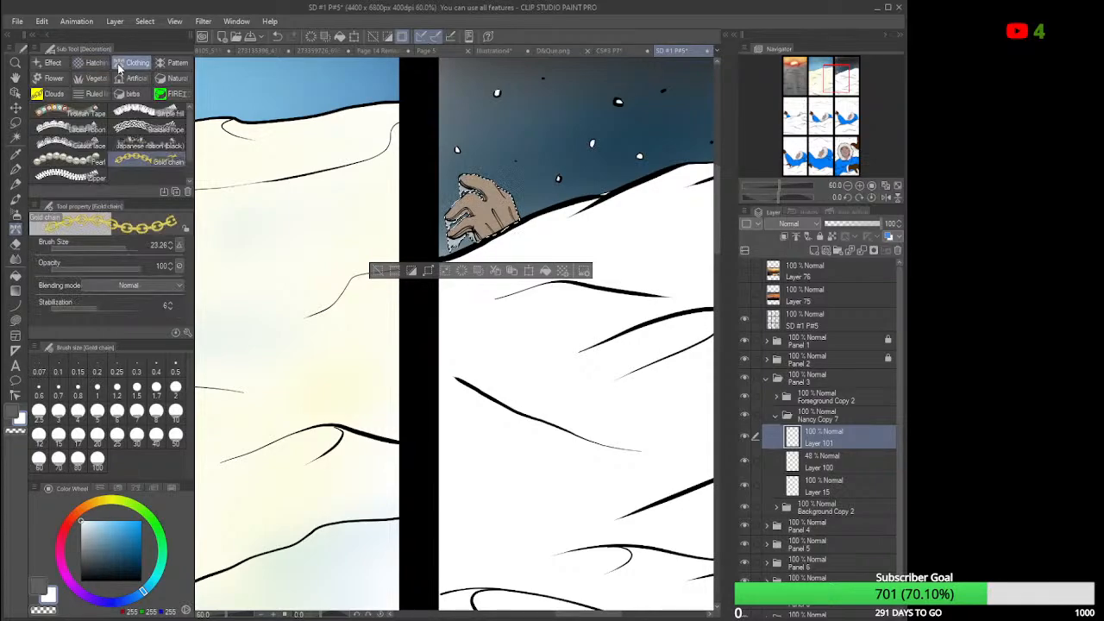
left_click(164, 67)
scroll(192, 177, "down", 2)
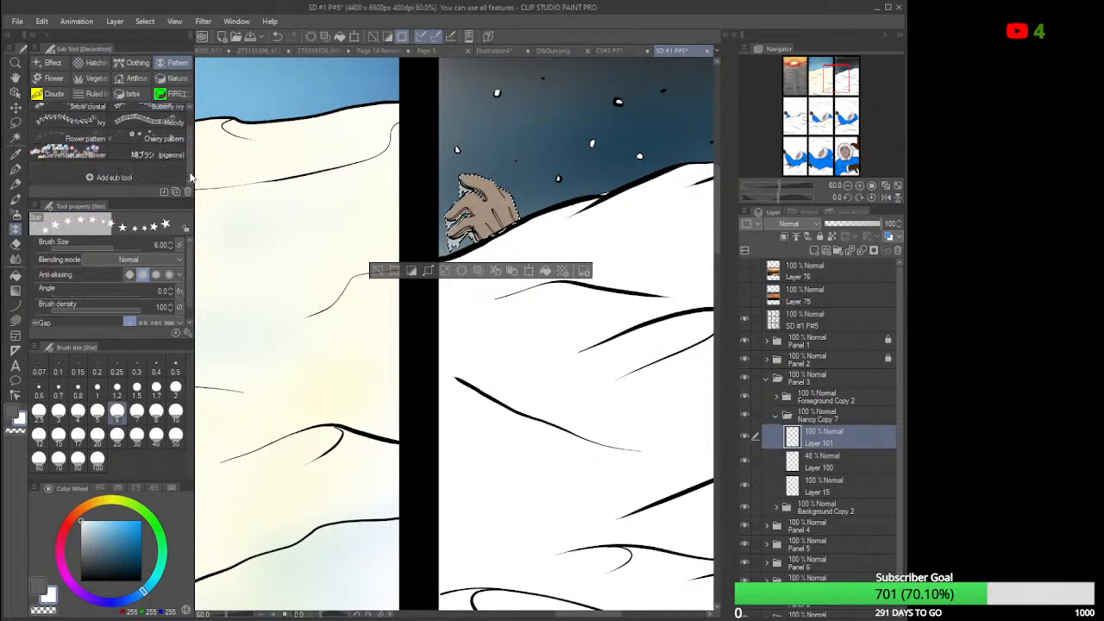
left_click(169, 80)
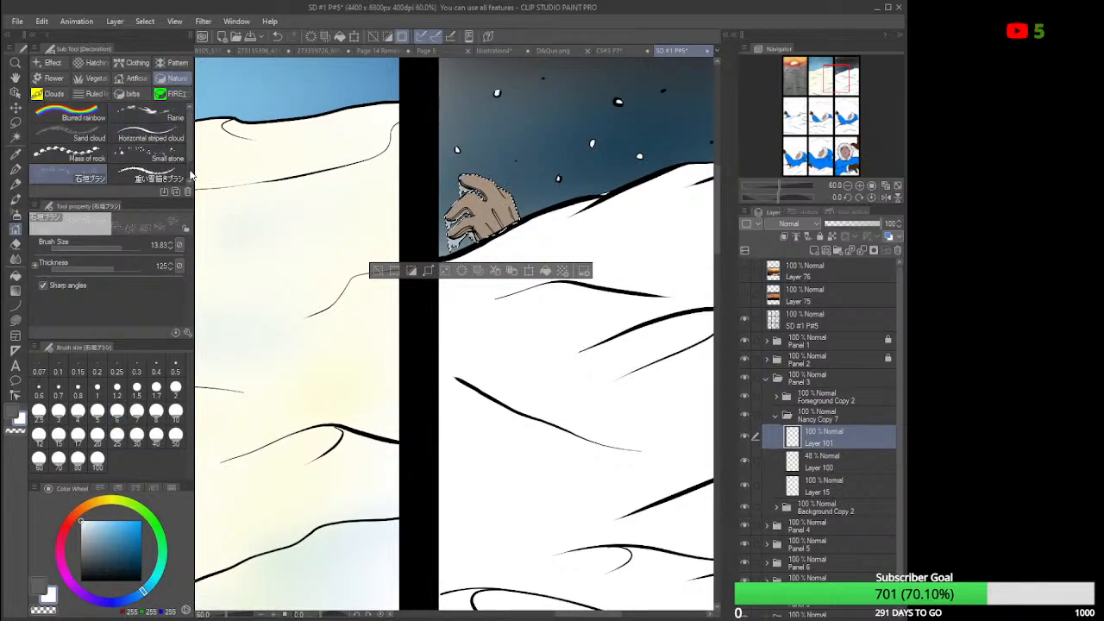
scroll(192, 177, "down", 2)
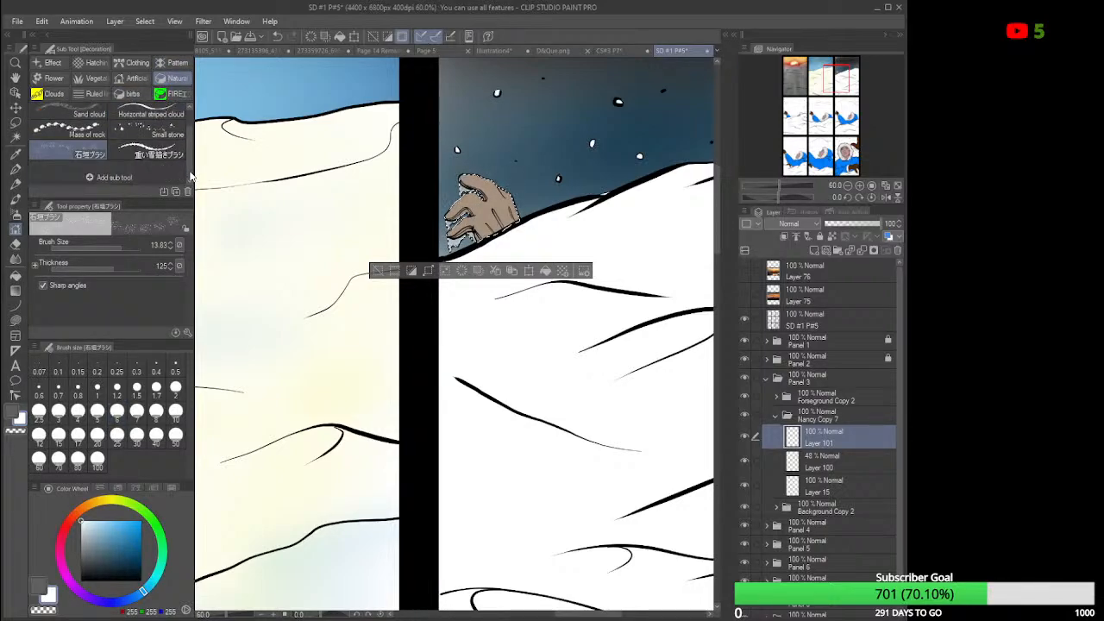
left_click(136, 79)
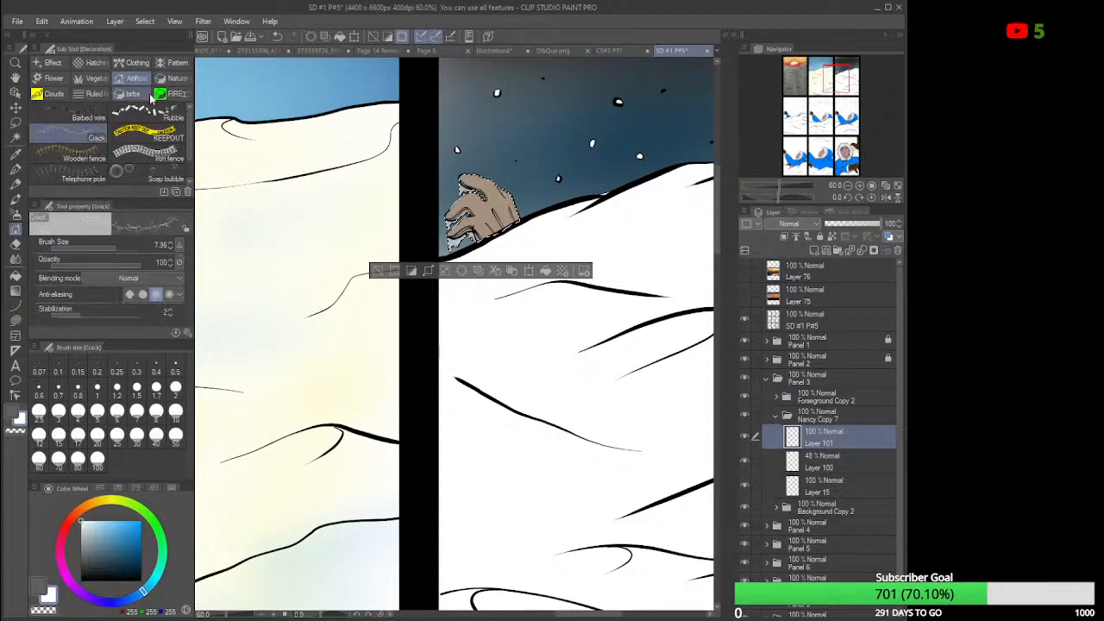
scroll(156, 130, "down", 1)
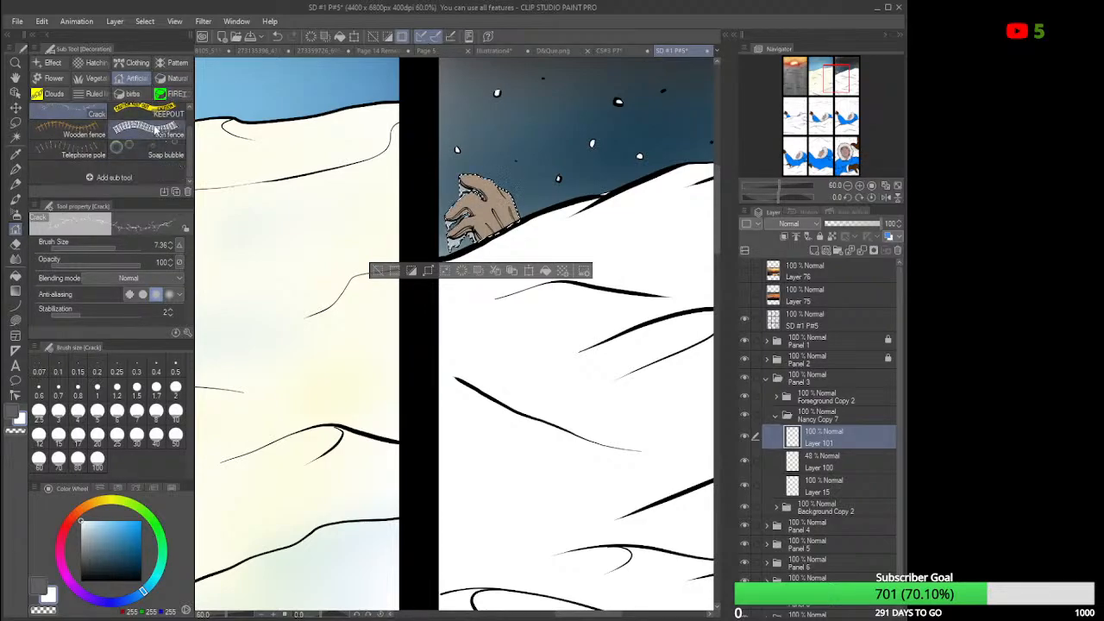
left_click(96, 78)
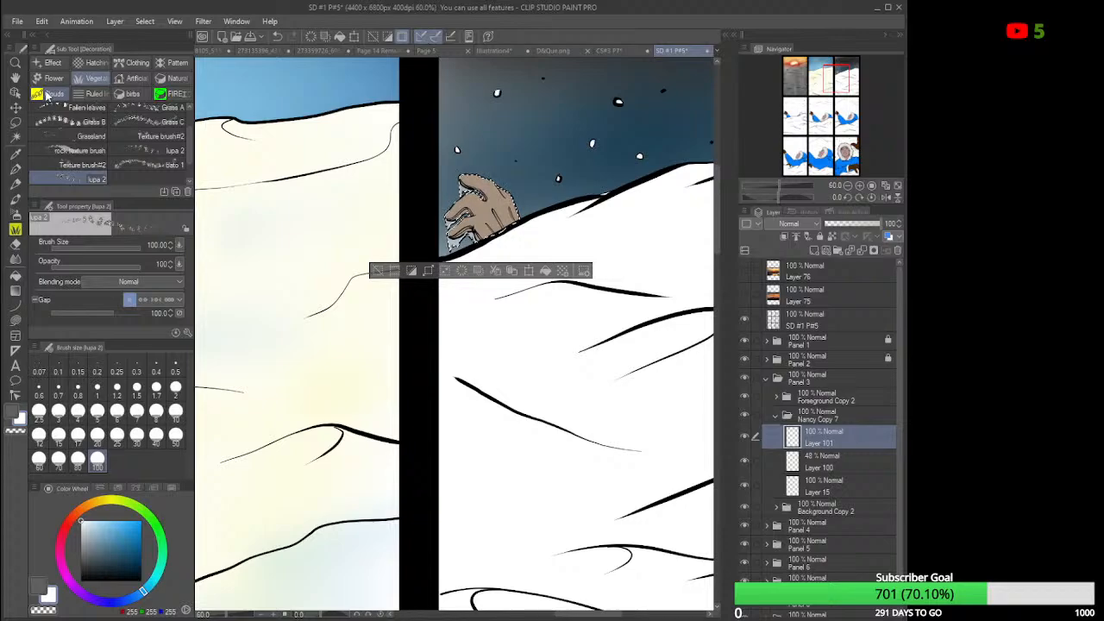
left_click(52, 77)
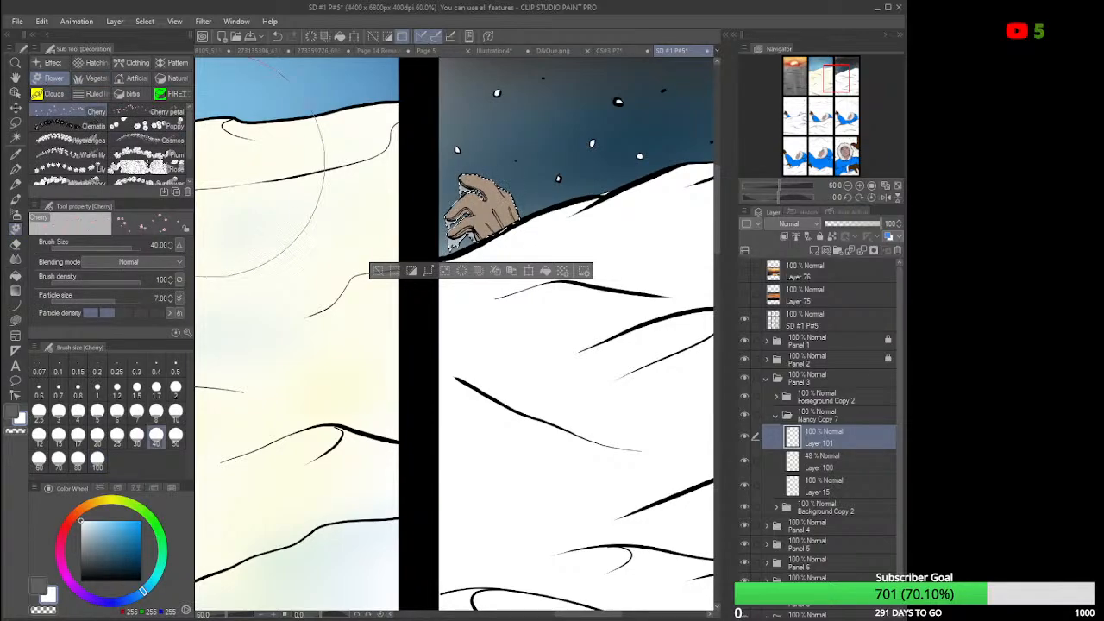
scroll(74, 105, "down", 2)
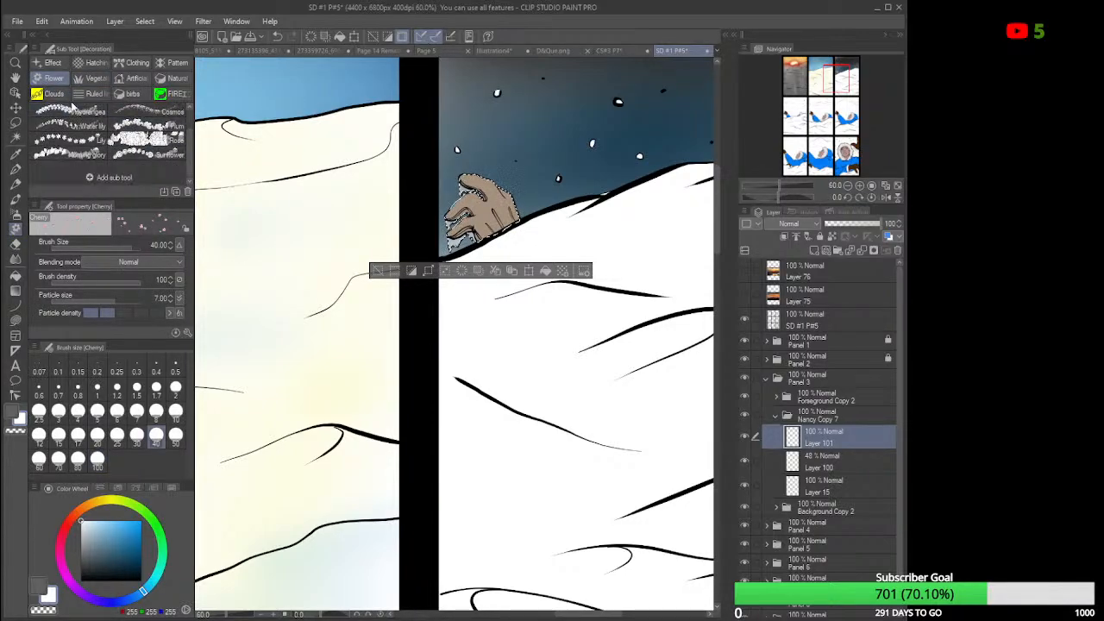
left_click(52, 93)
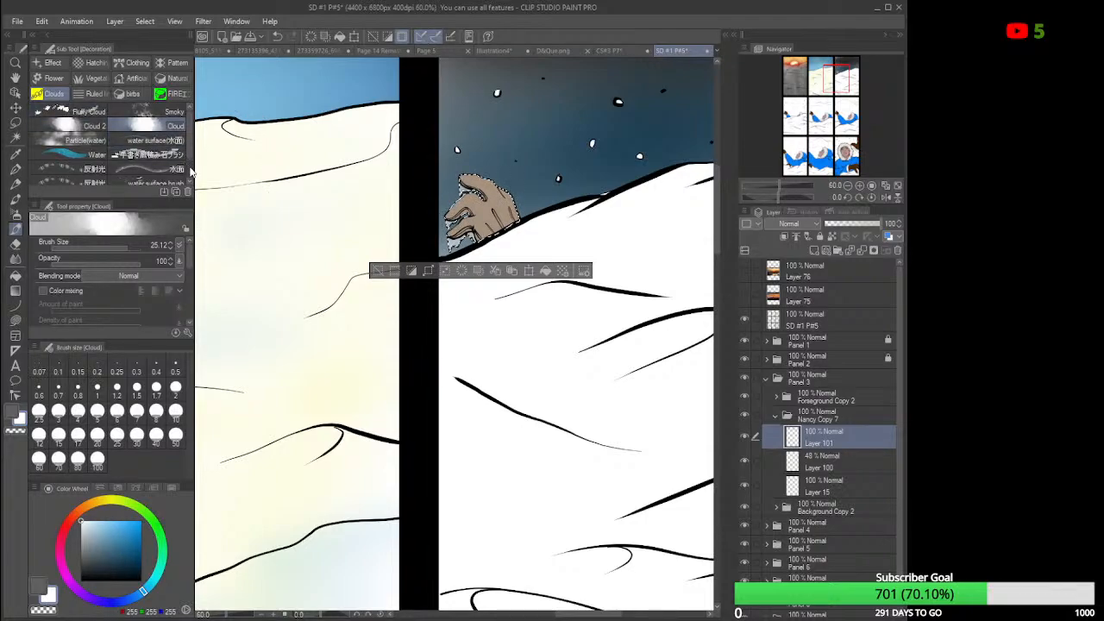
scroll(191, 172, "down", 1)
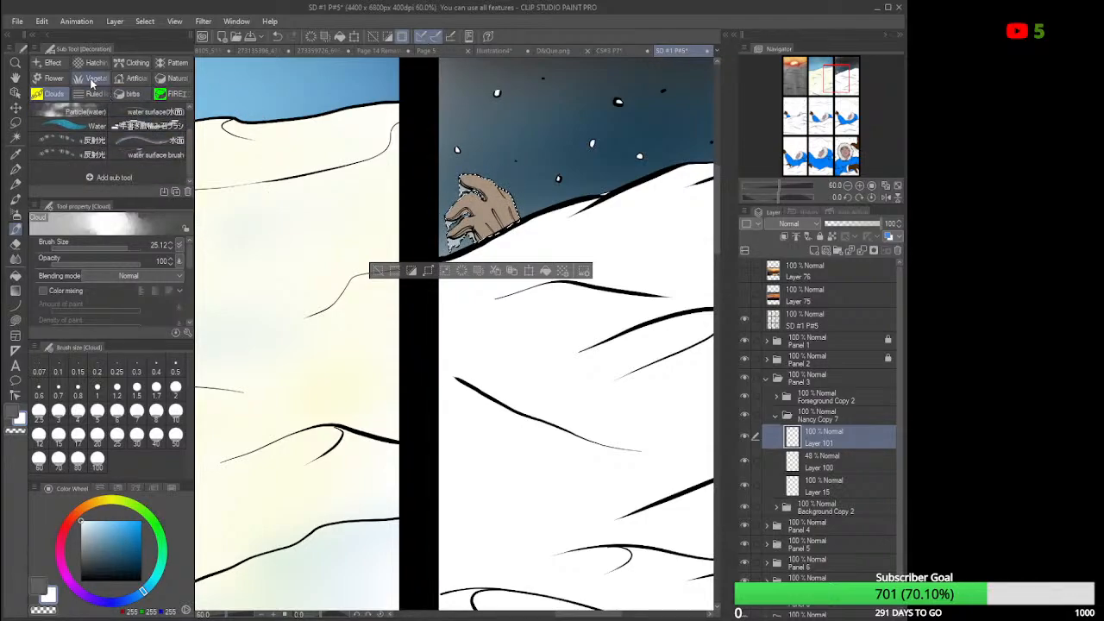
left_click(93, 93)
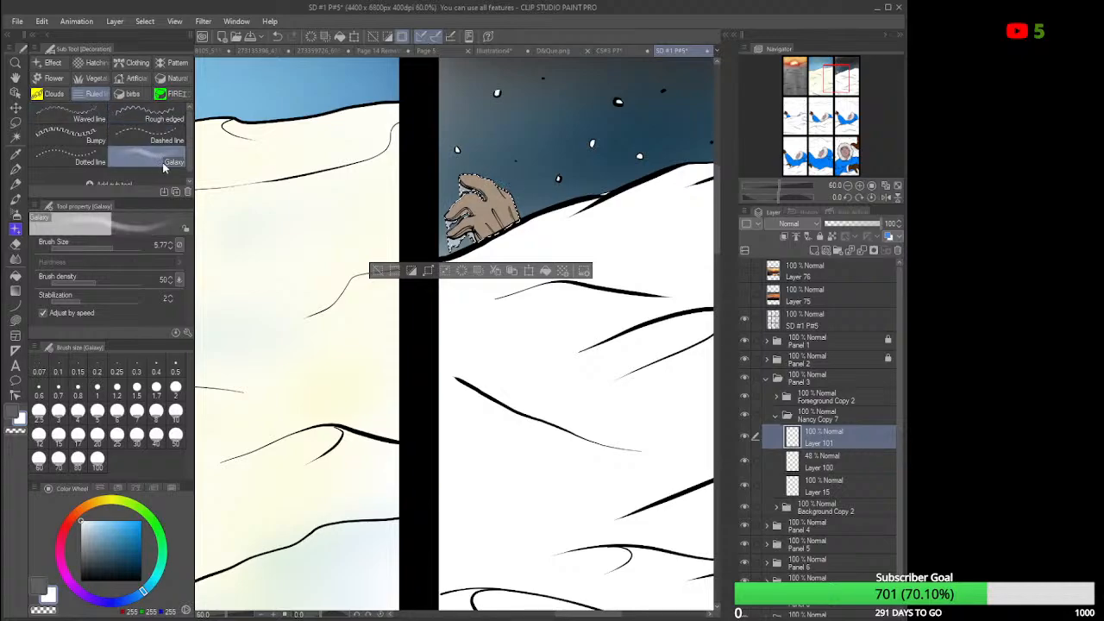
left_click(129, 96)
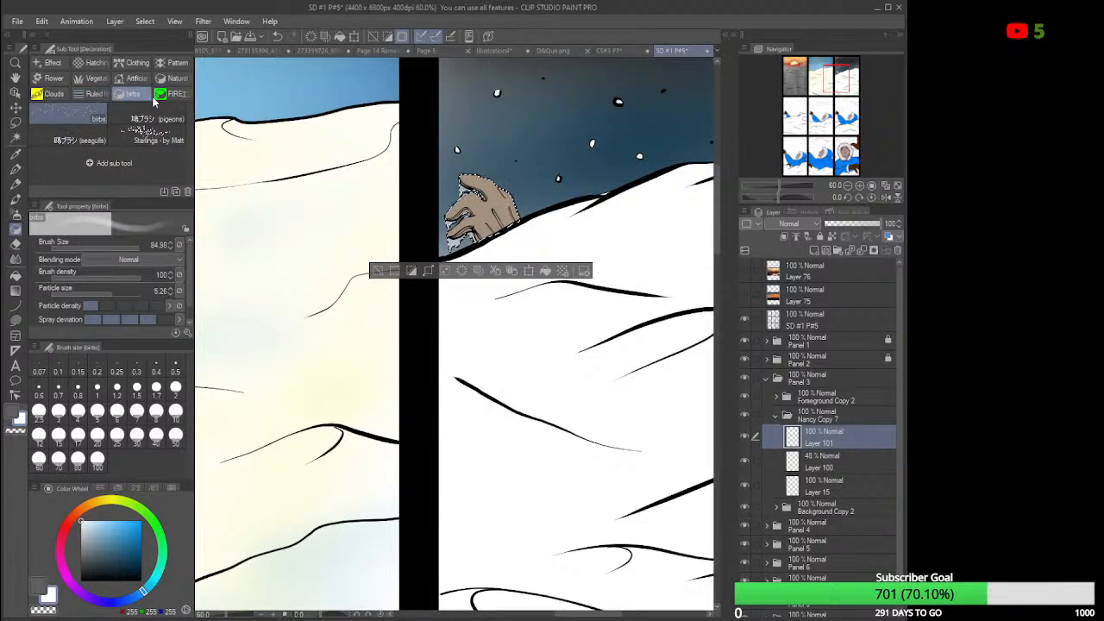
left_click(166, 97)
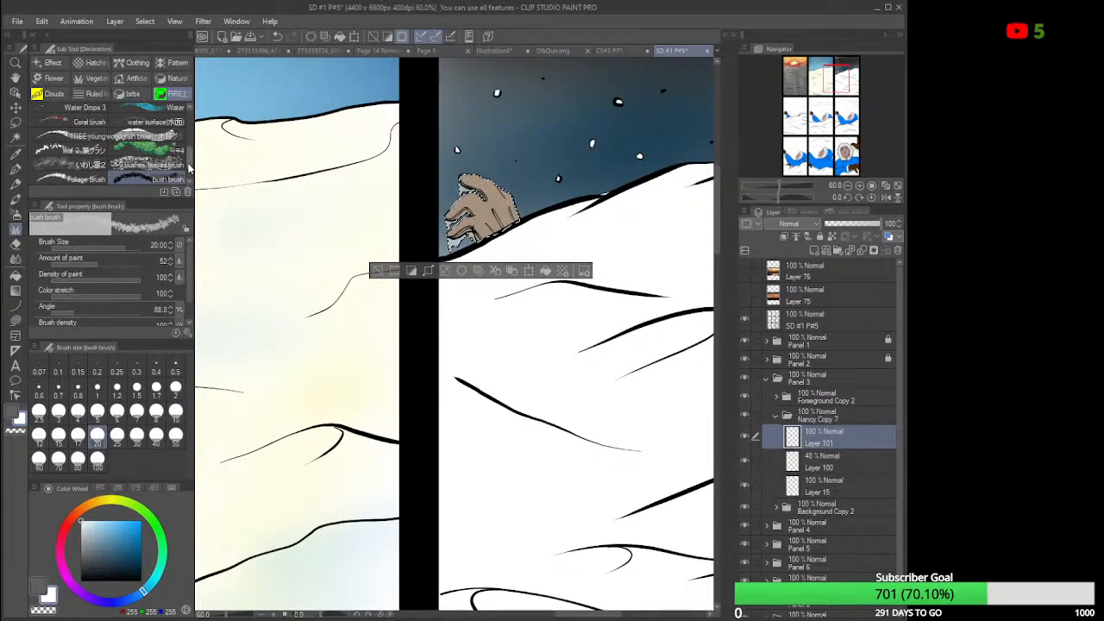
Try the Cracks brush from the FIRE group on the hand at size 3.55 in medium blue, and undo the stroke.
scroll(188, 169, "up", 5)
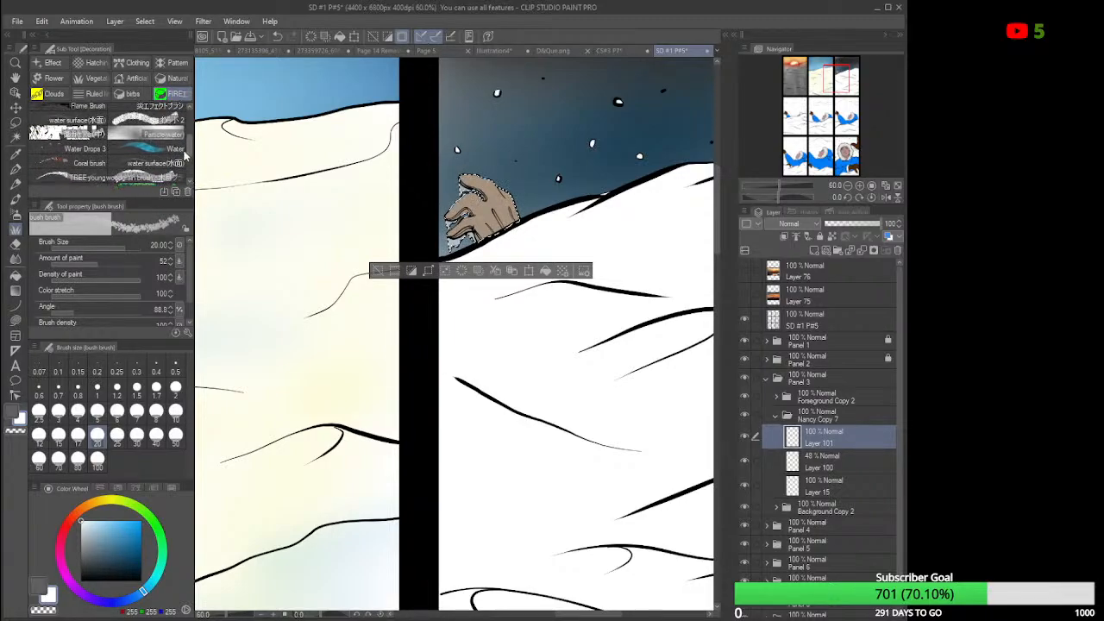
scroll(183, 146, "up", 3)
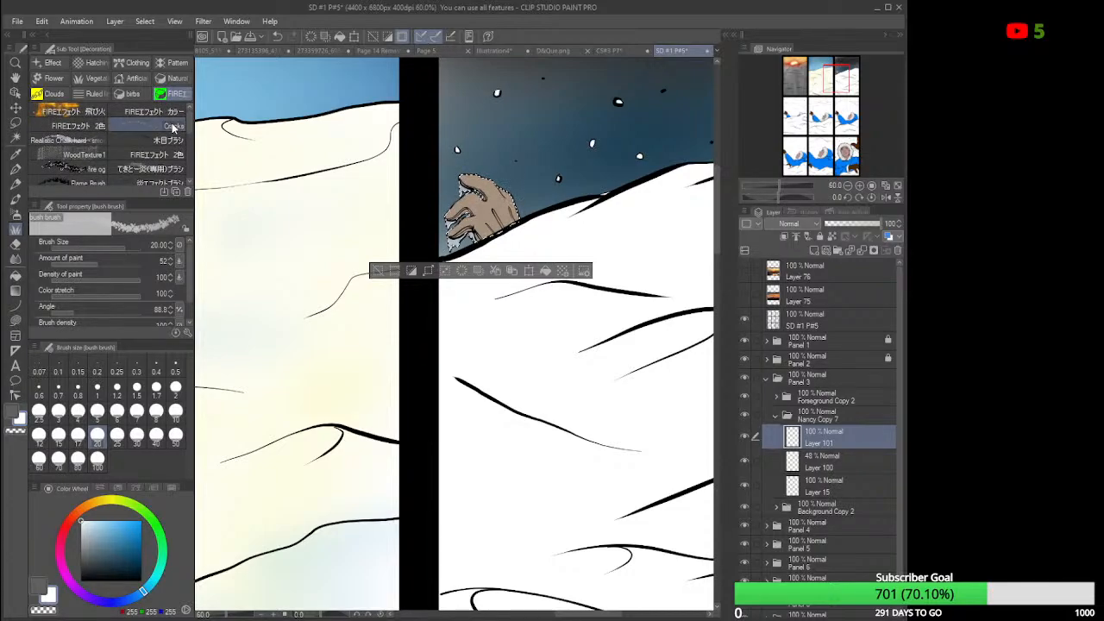
left_click(172, 127)
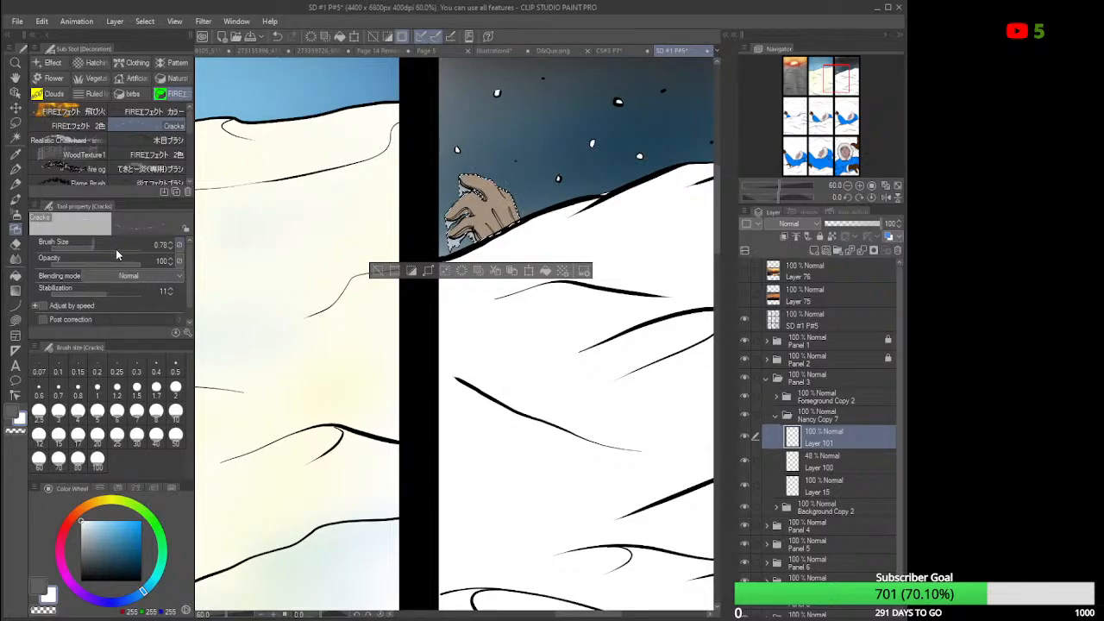
left_click_drag(90, 245, 108, 245)
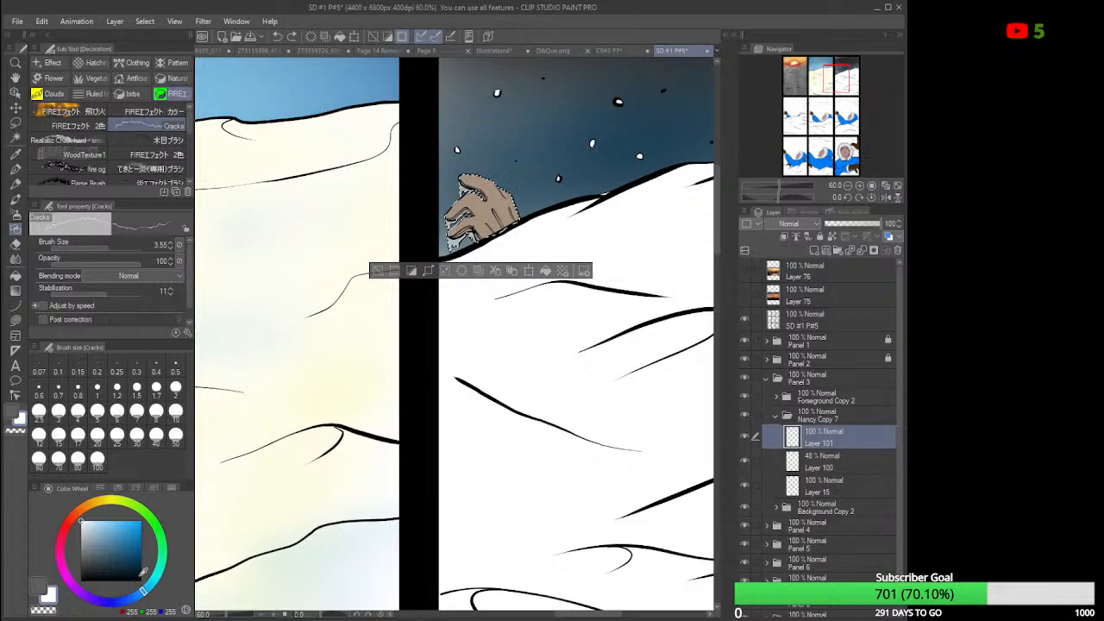
left_click_drag(143, 571, 122, 538)
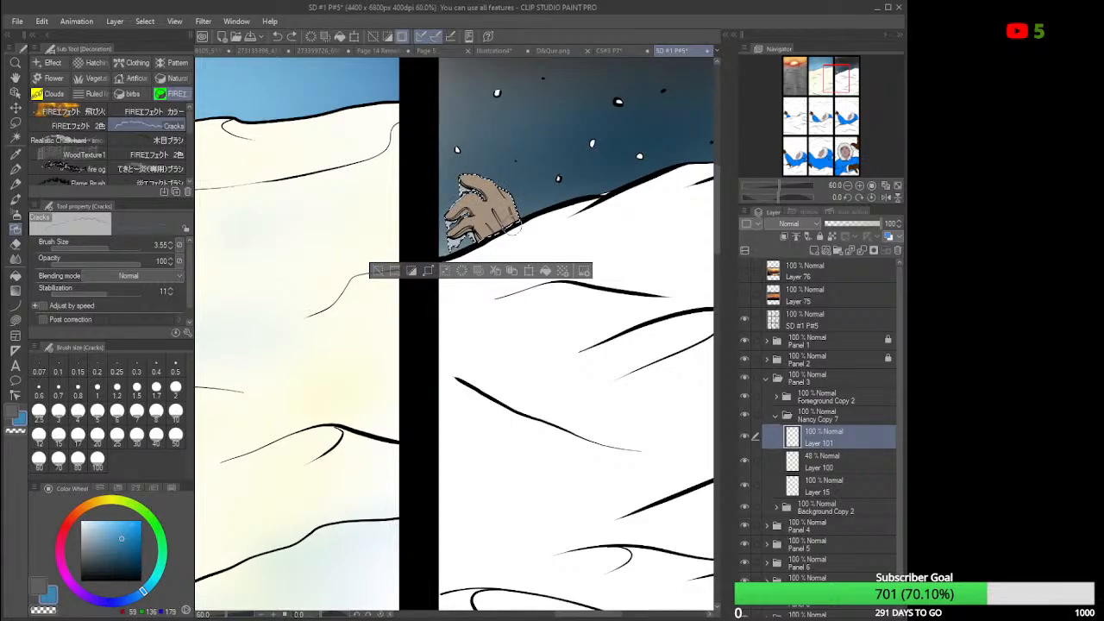
left_click_drag(490, 216, 502, 207)
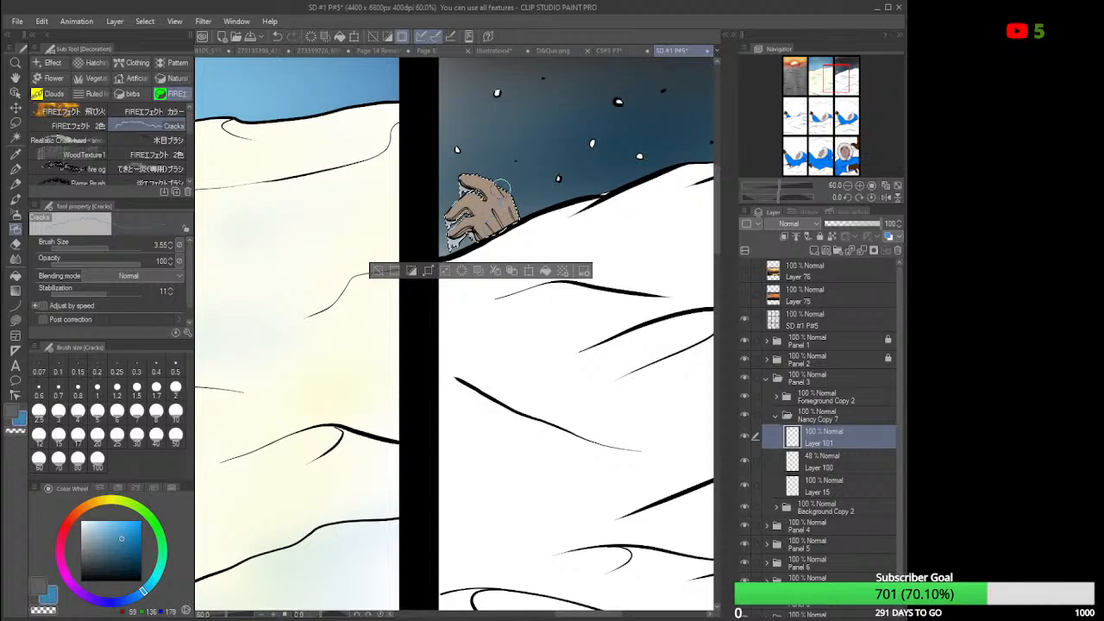
key("ctrl+z")
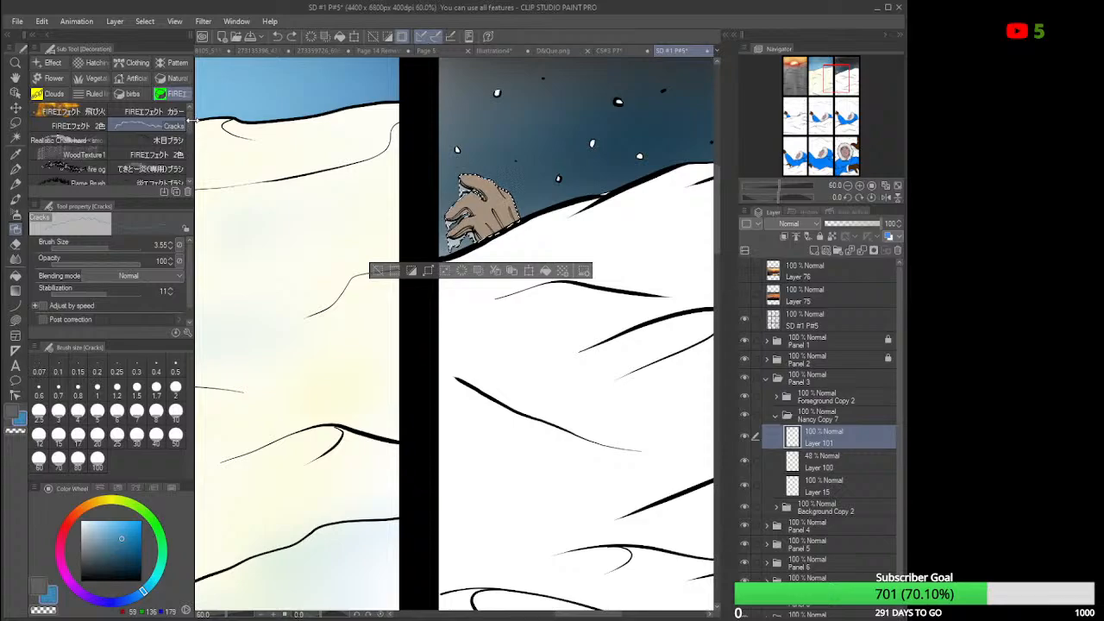
Look through the FIRE, Effect, Hatching, Clothing, Pattern and Natural brush groups for another crack or ice texture brush.
scroll(189, 128, "down", 1)
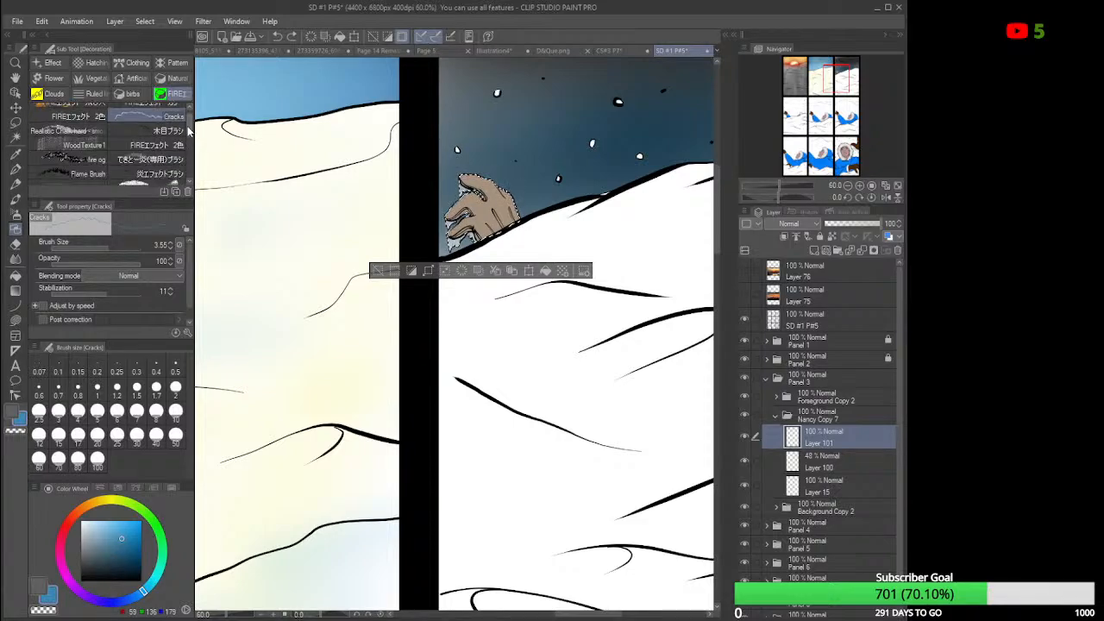
mouse_move(189, 131)
left_mouse_down()
mouse_move(183, 167)
mouse_move(186, 107)
left_mouse_up()
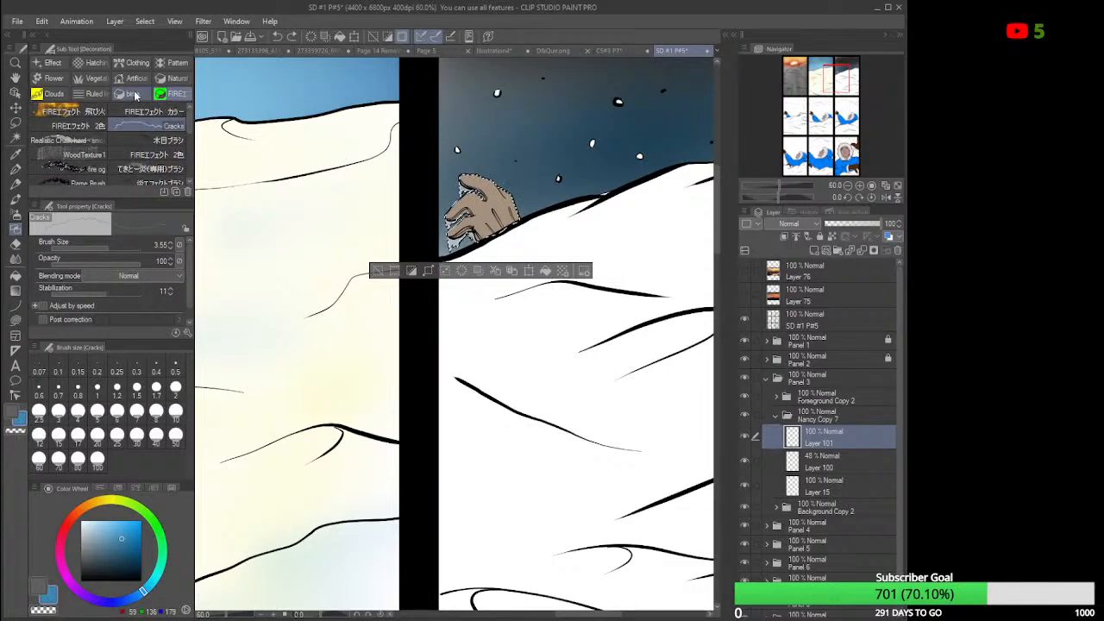
left_click(52, 65)
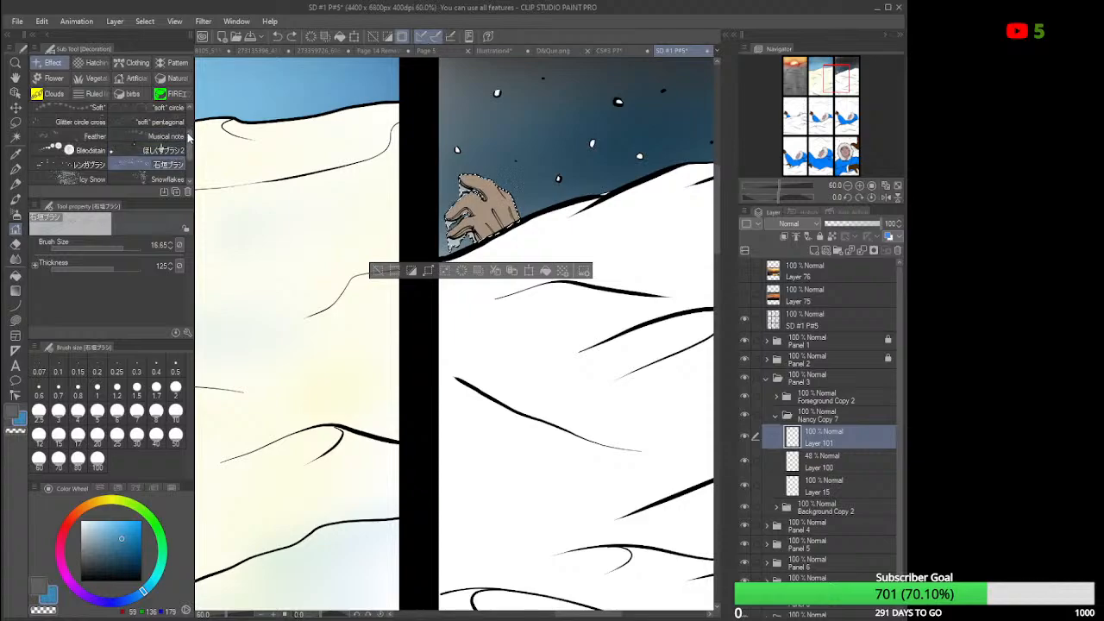
scroll(192, 160, "down", 3)
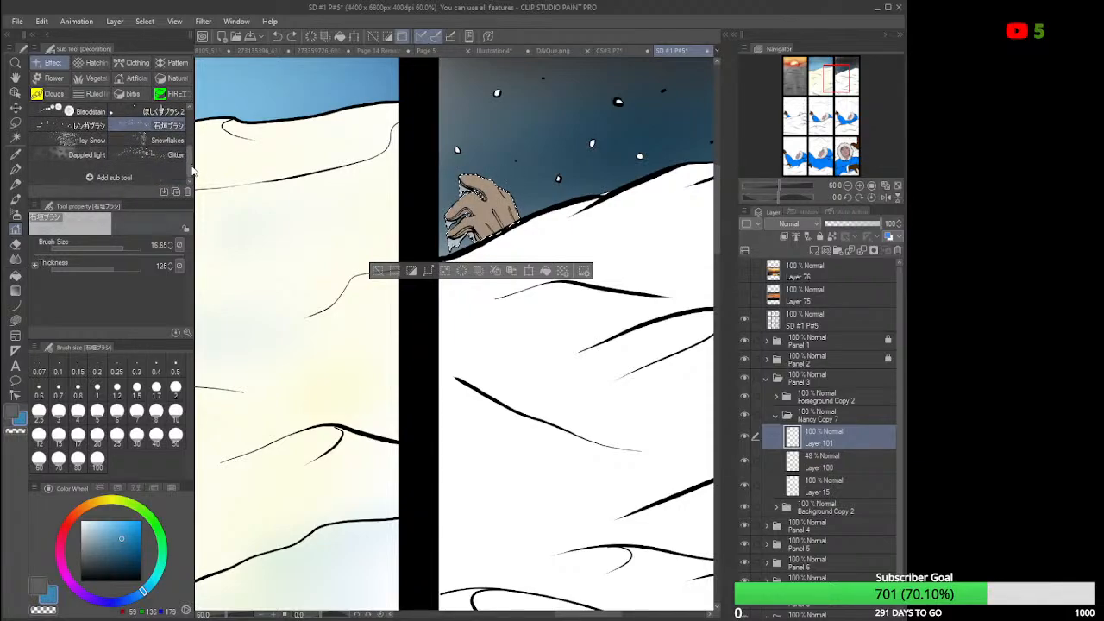
left_click_drag(191, 170, 191, 121)
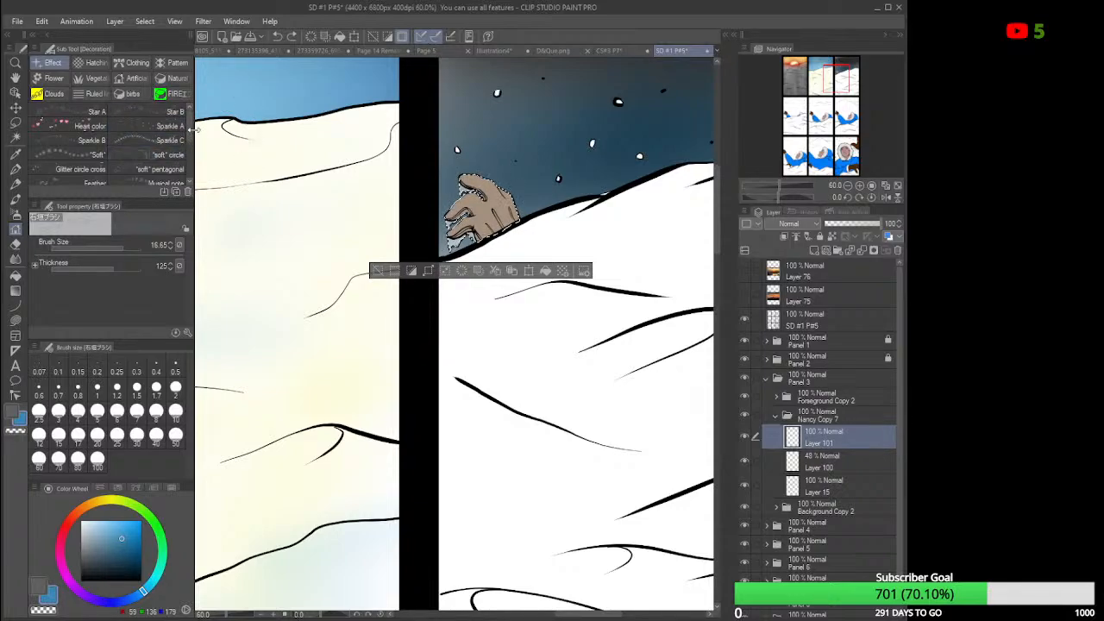
left_click_drag(191, 135, 193, 176)
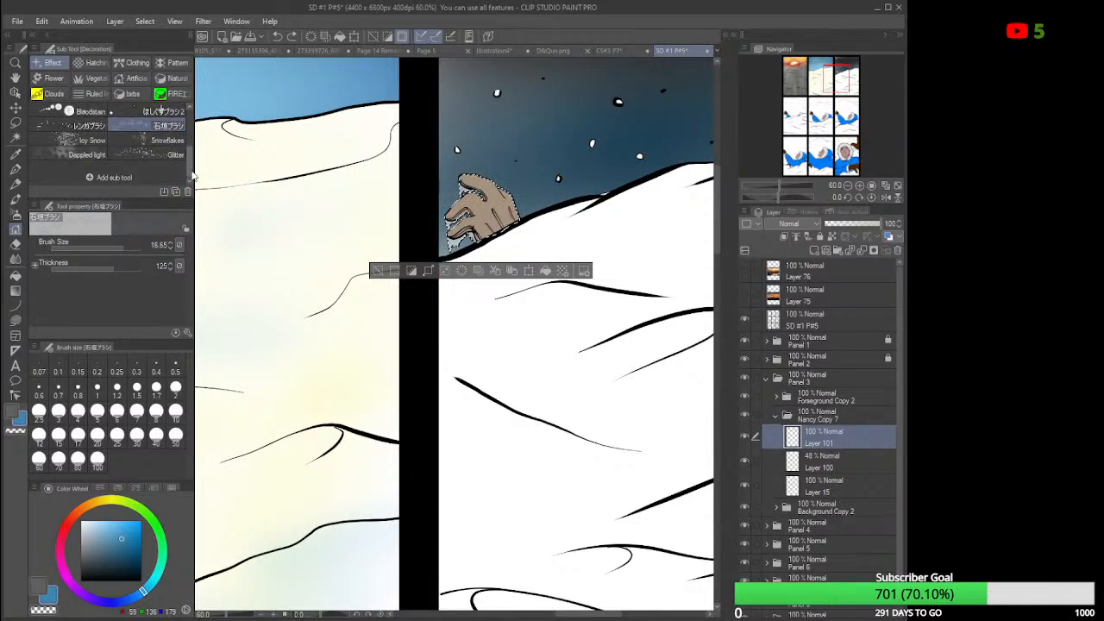
left_click(82, 68)
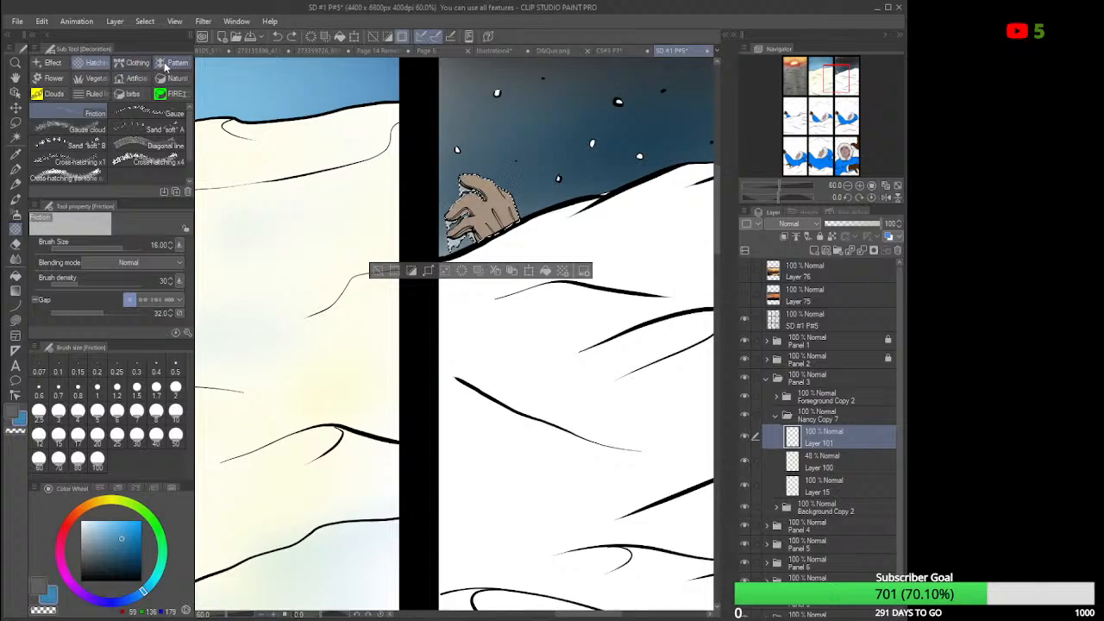
left_click(136, 63)
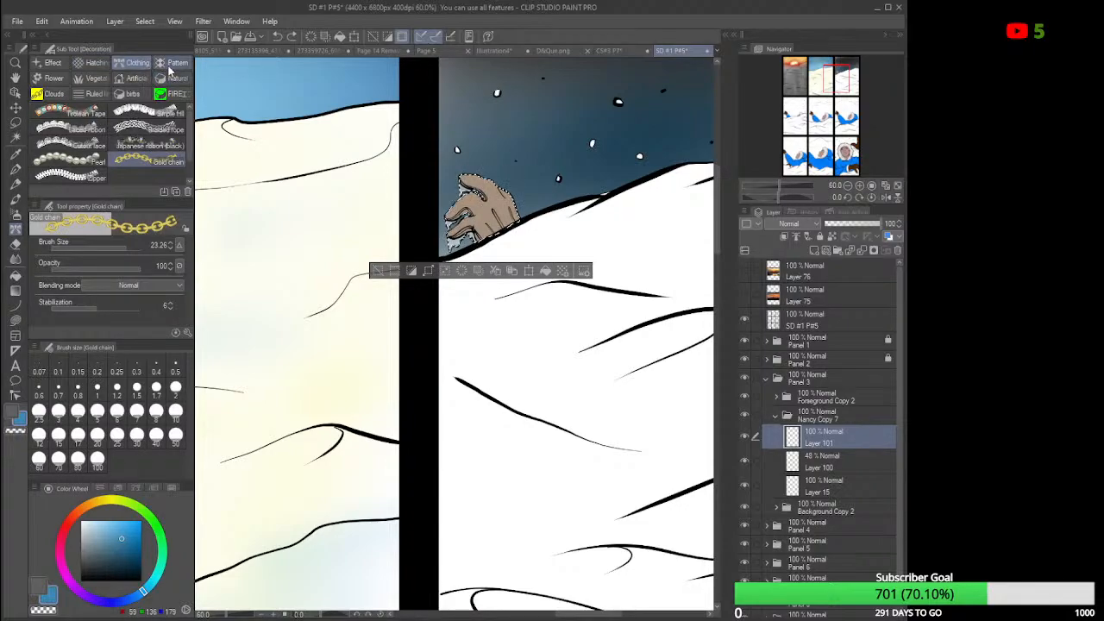
left_click(171, 63)
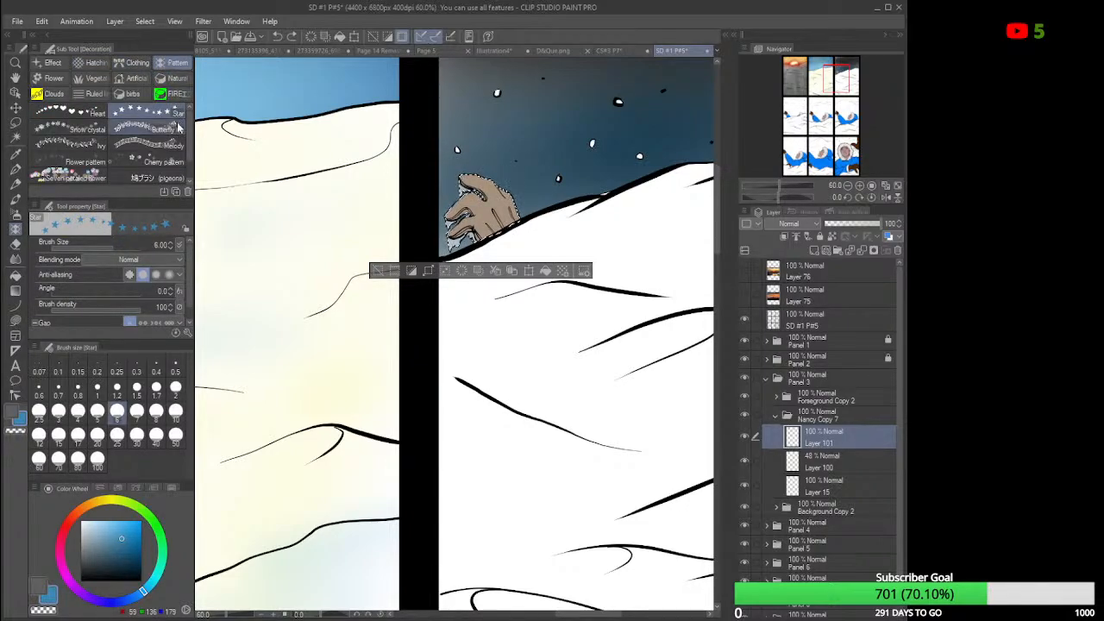
left_click(169, 79)
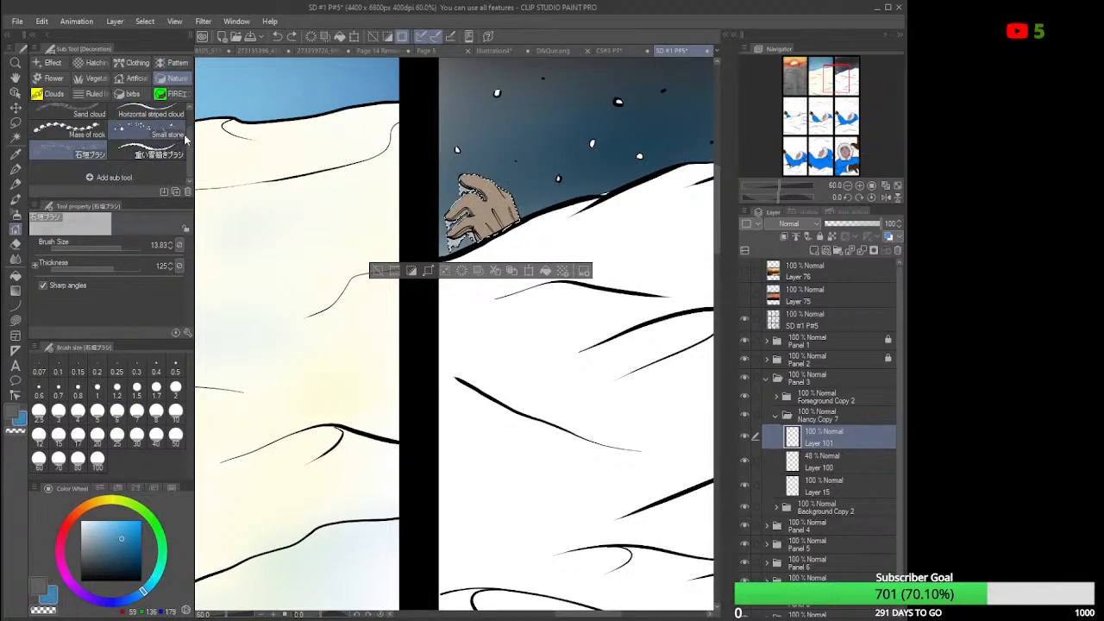
scroll(193, 114, "up", 1)
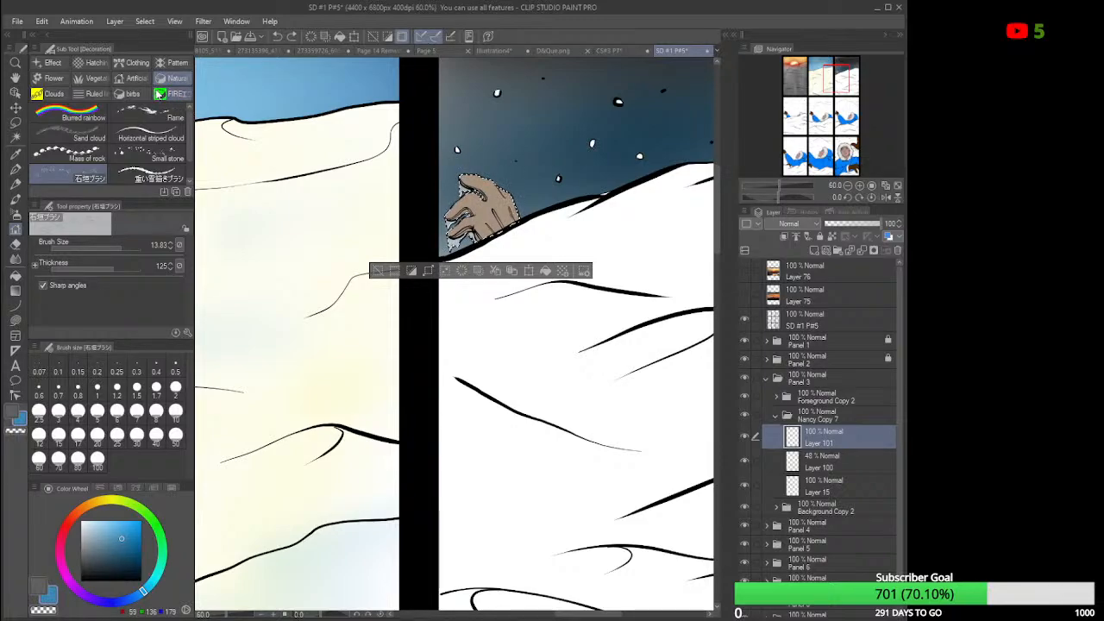
Choose the Crack brush from the Artificial group, test it in blue on the hand, and undo the test stroke.
left_click(133, 78)
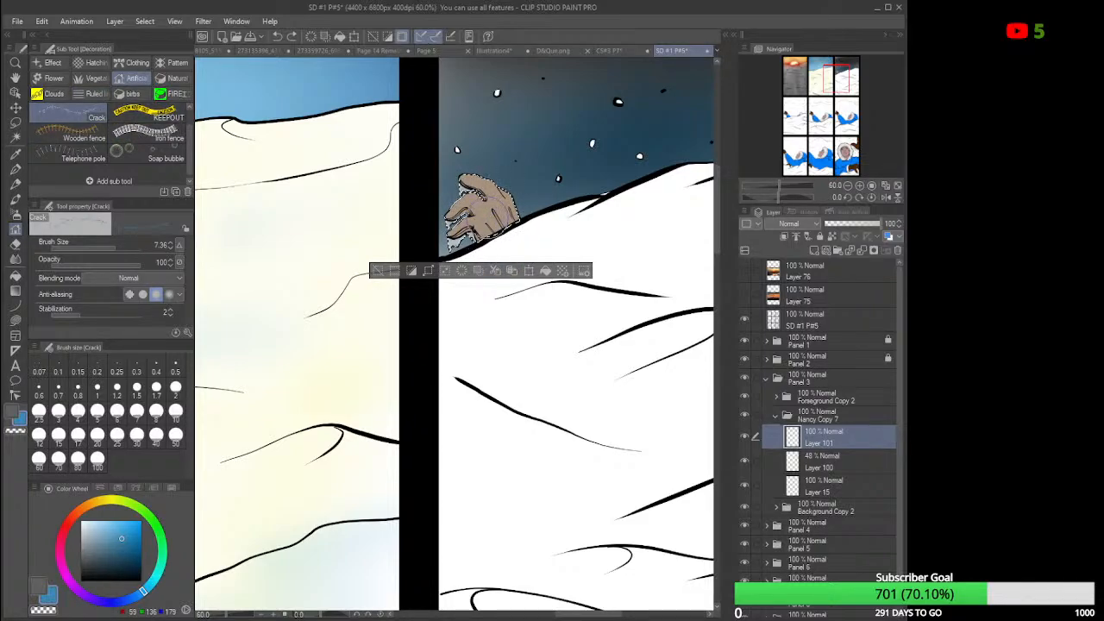
left_click_drag(491, 213, 485, 201)
scroll(481, 205, "up", 3)
scroll(481, 207, "up", 3)
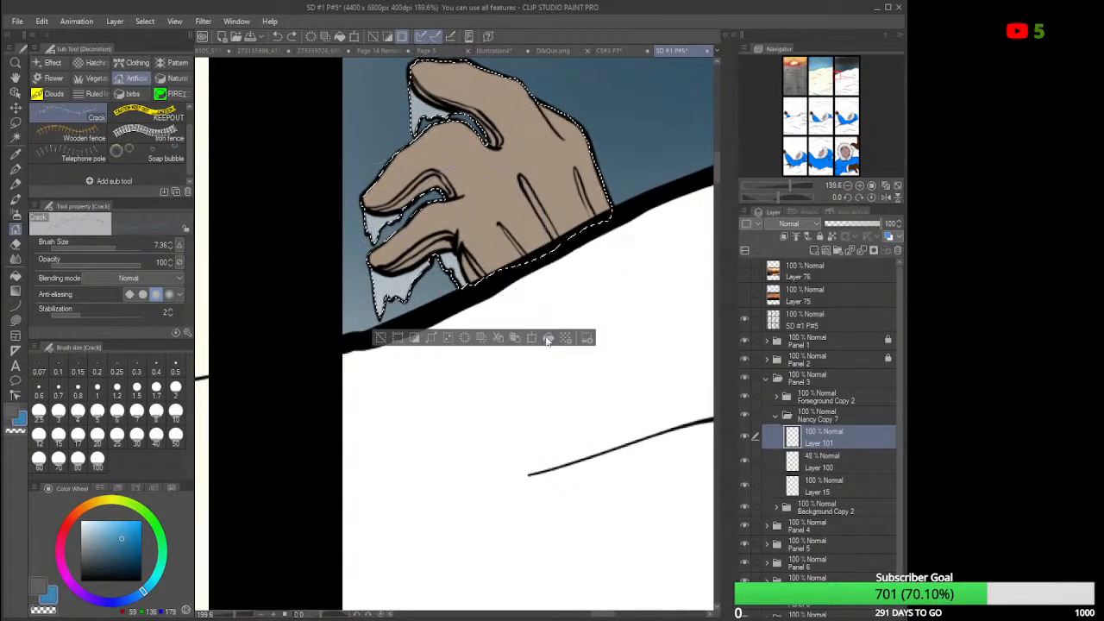
left_click_drag(488, 251, 522, 172)
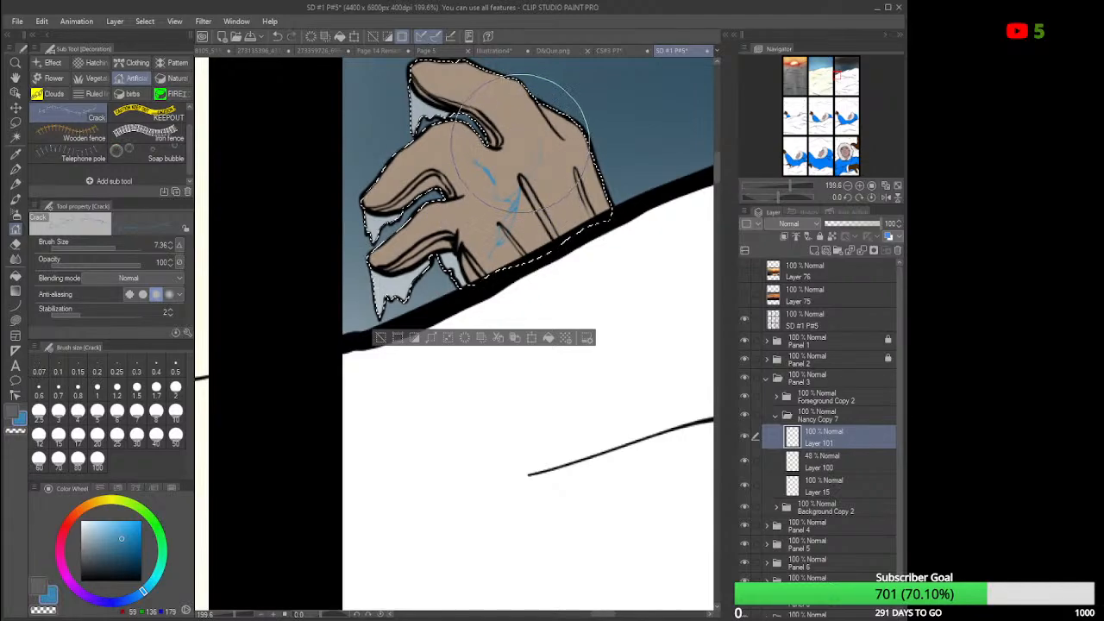
key("ctrl+z")
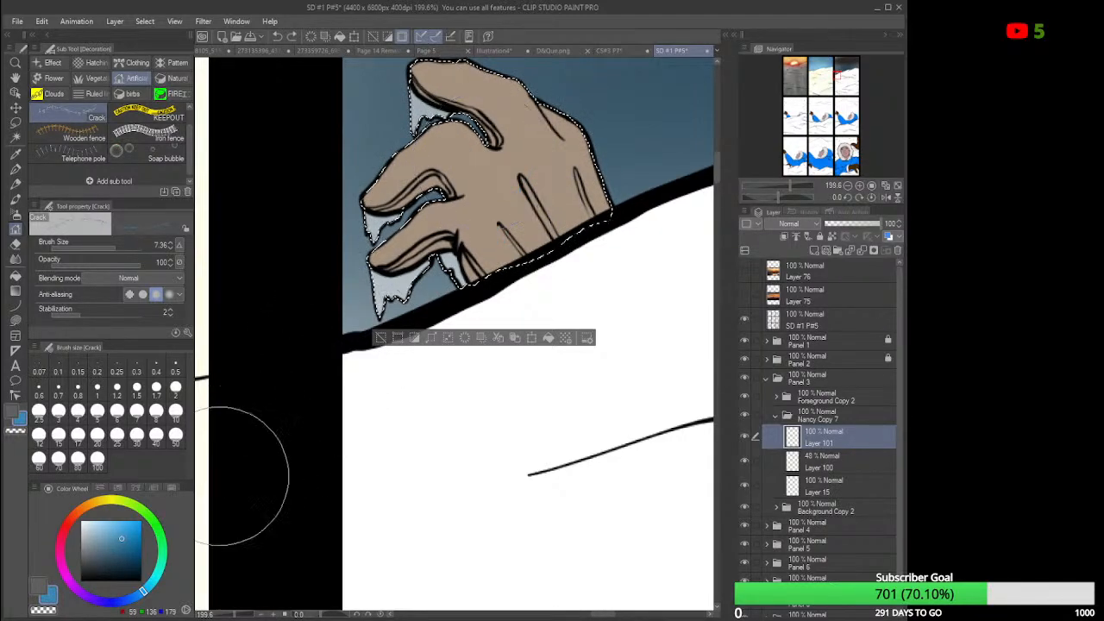
Draw black cracks across the fingers and back of the hand on Layer 101 with the Crack brush.
left_click(128, 544)
left_click_drag(128, 544, 141, 583)
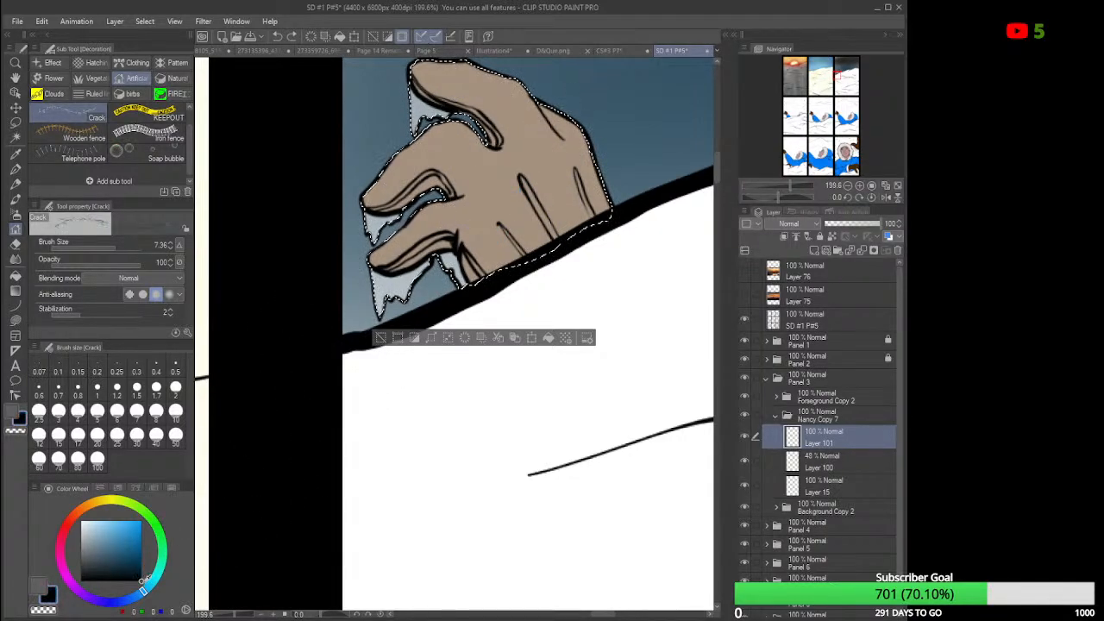
mouse_move(496, 258)
left_mouse_down()
mouse_move(536, 235)
mouse_move(546, 167)
mouse_move(491, 108)
left_mouse_up()
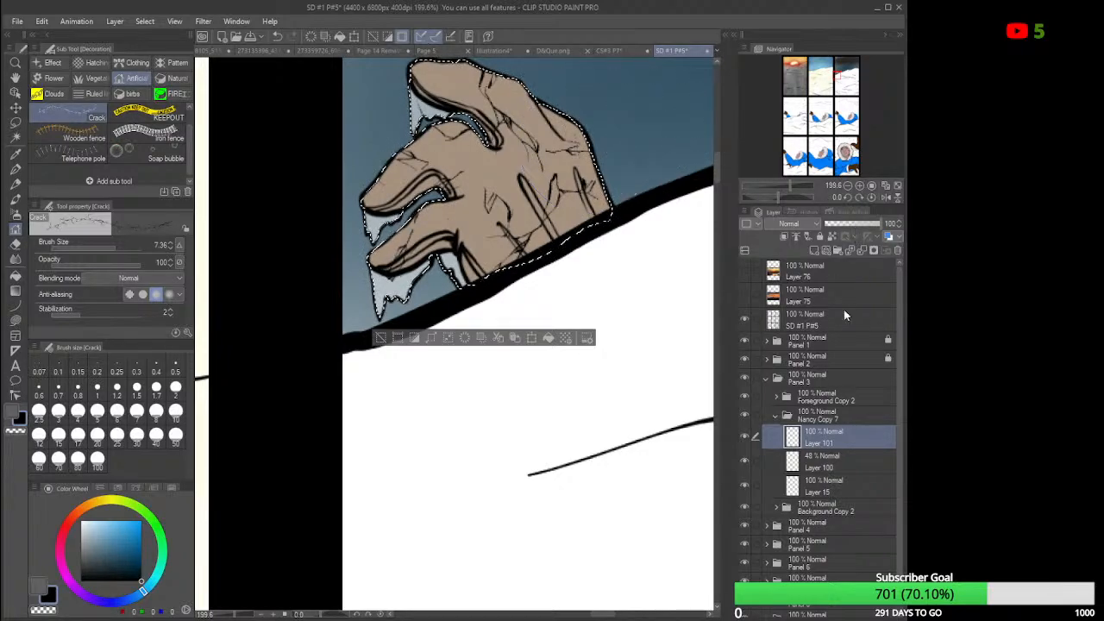
Collapse the Nancy Copy 7 folder, expand Foreground Copy 2 and show its Layer 98 over the third panel.
left_click(775, 416)
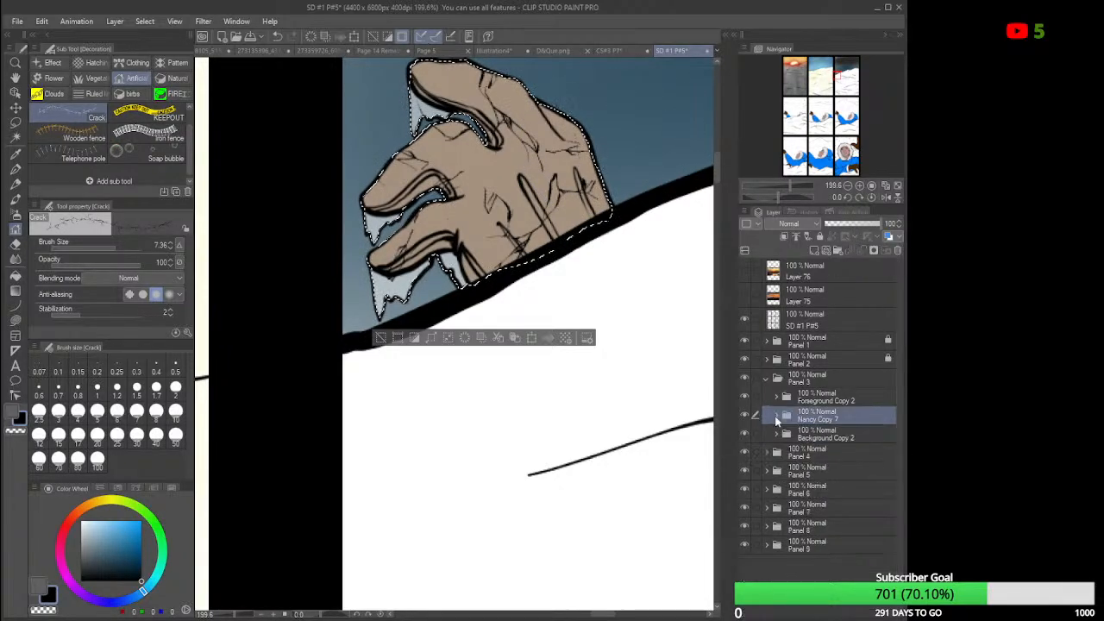
left_click(776, 396)
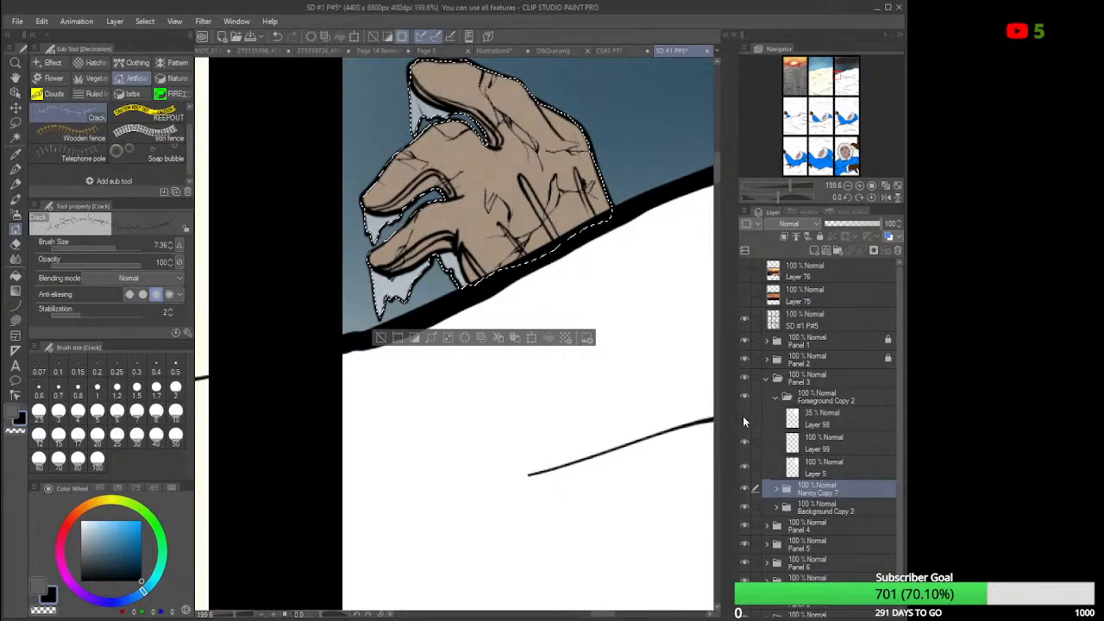
scroll(688, 330, "down", 5)
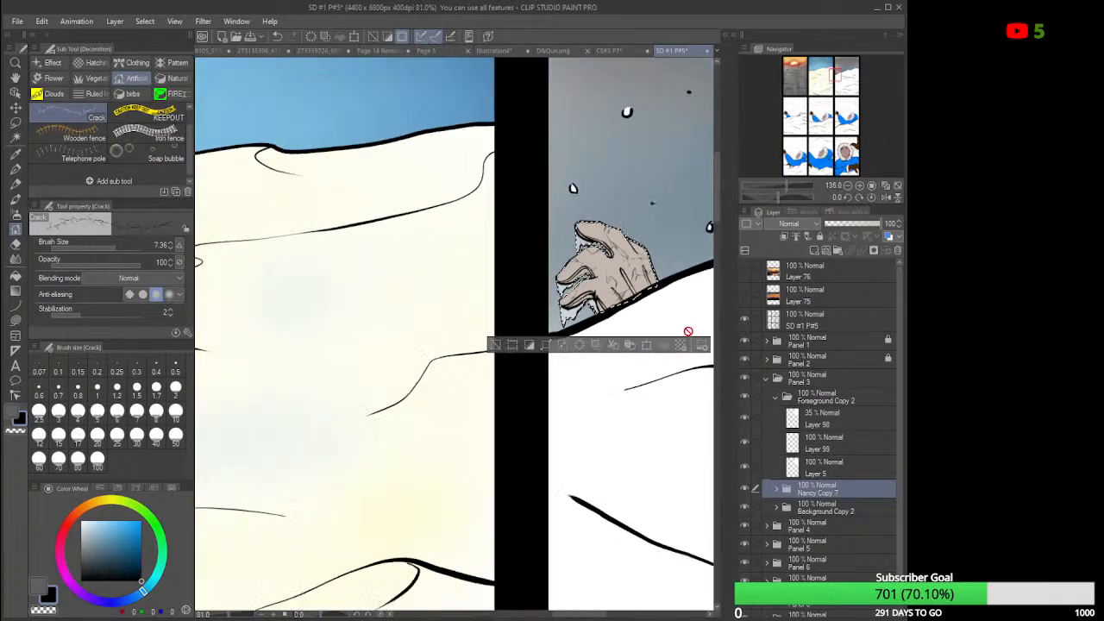
scroll(687, 330, "down", 5)
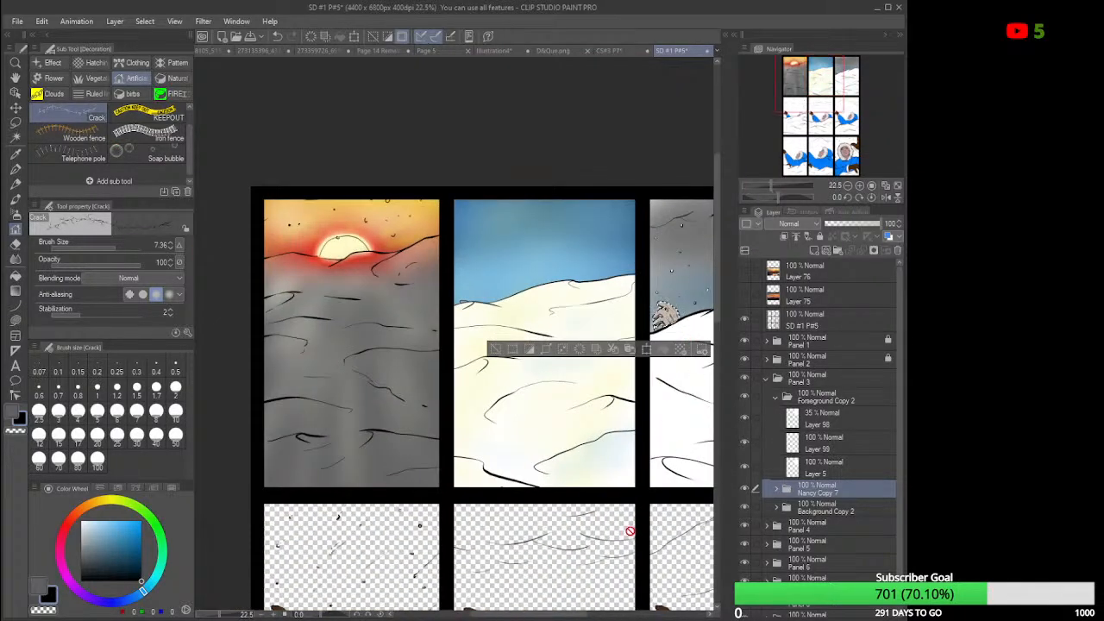
left_click_drag(568, 615, 612, 619)
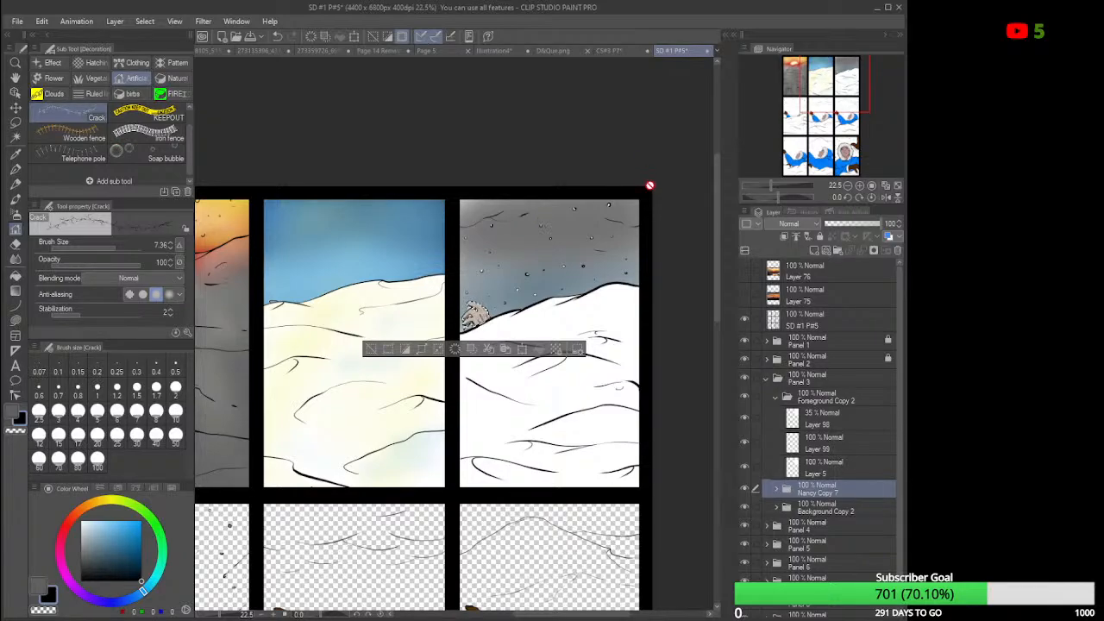
scroll(649, 184, "down", 2)
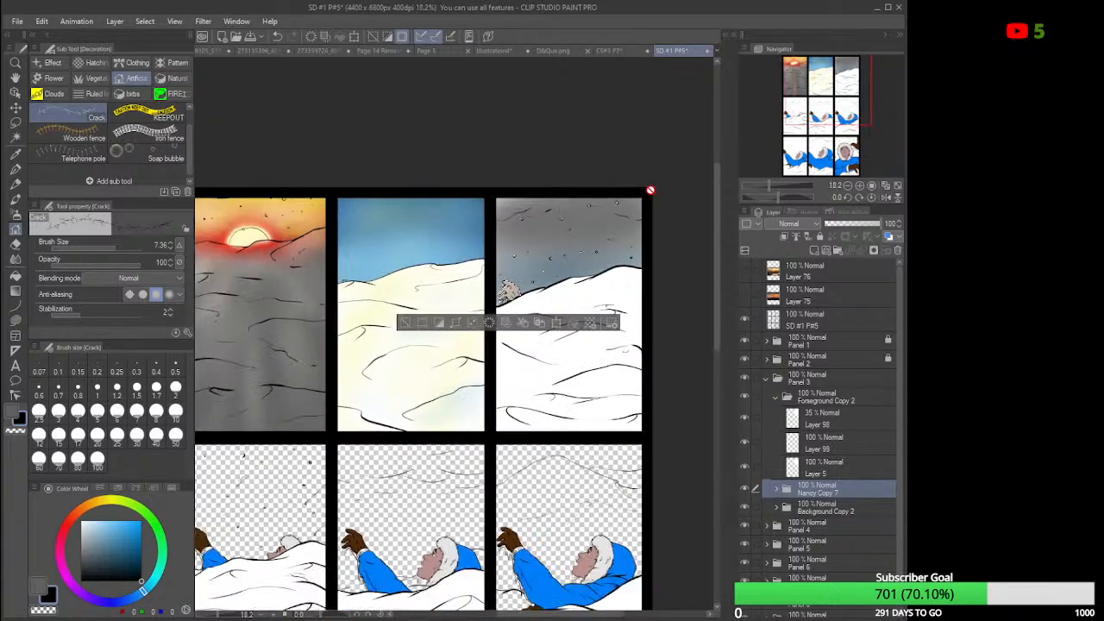
Set the opacity of Layer 98 in the Foreground Copy 2 folder to 39%.
left_click(822, 420)
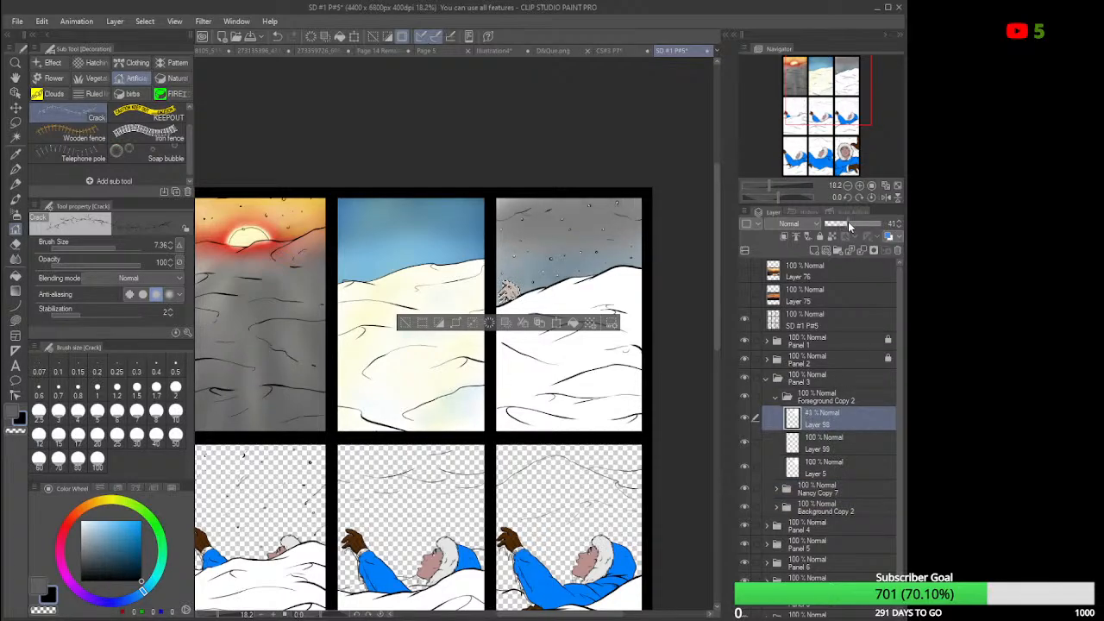
left_click_drag(848, 221, 852, 223)
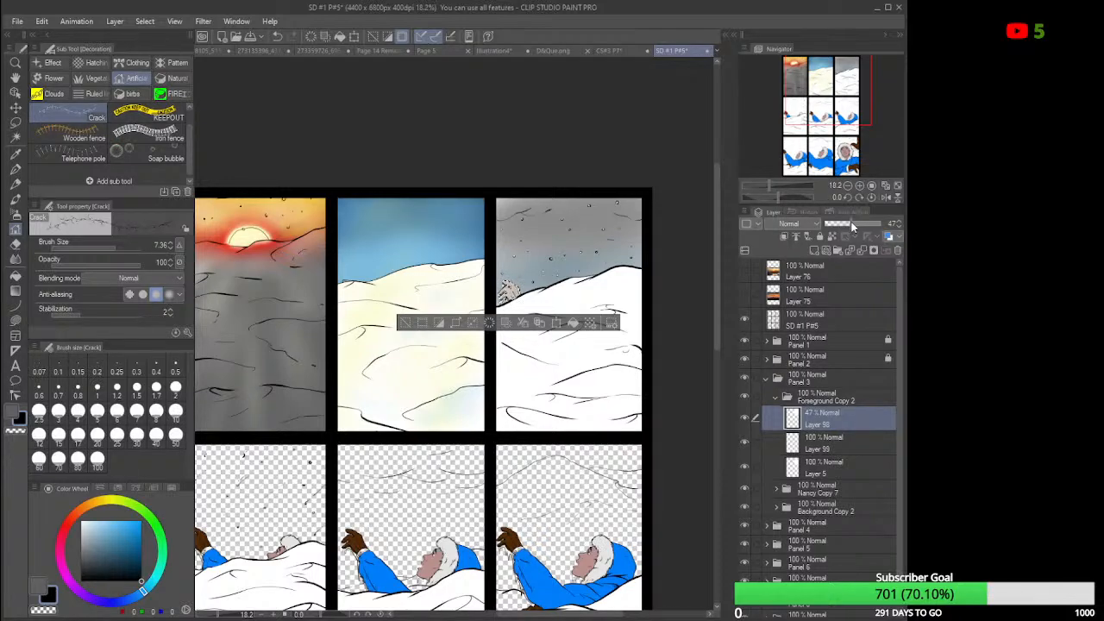
left_click_drag(852, 224, 785, 227)
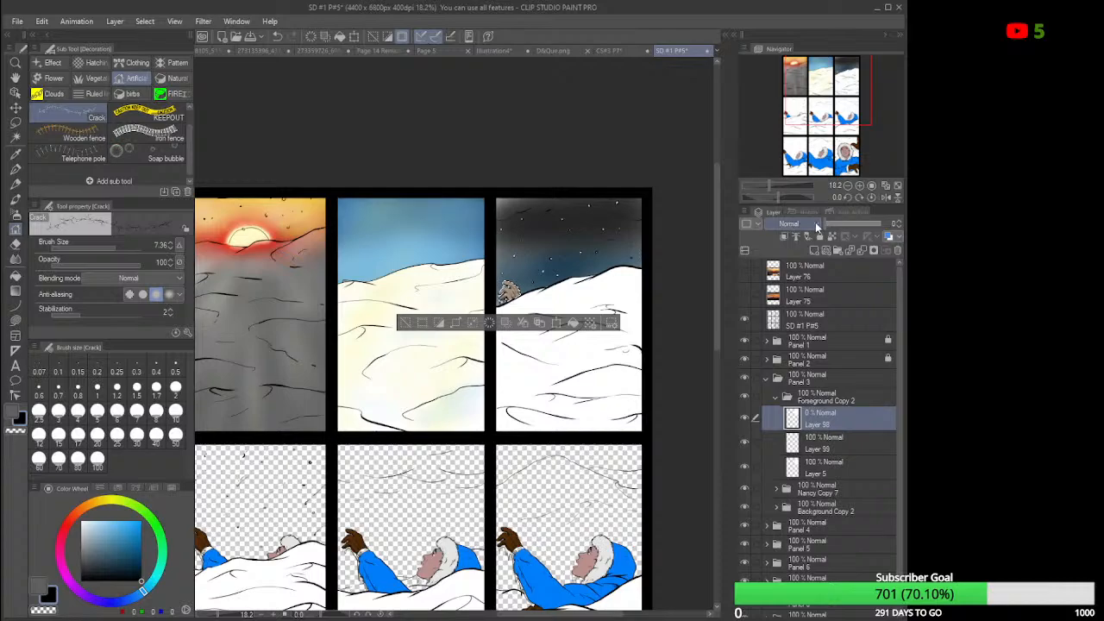
mouse_move(851, 228)
left_mouse_down()
mouse_move(880, 226)
mouse_move(849, 222)
left_mouse_up()
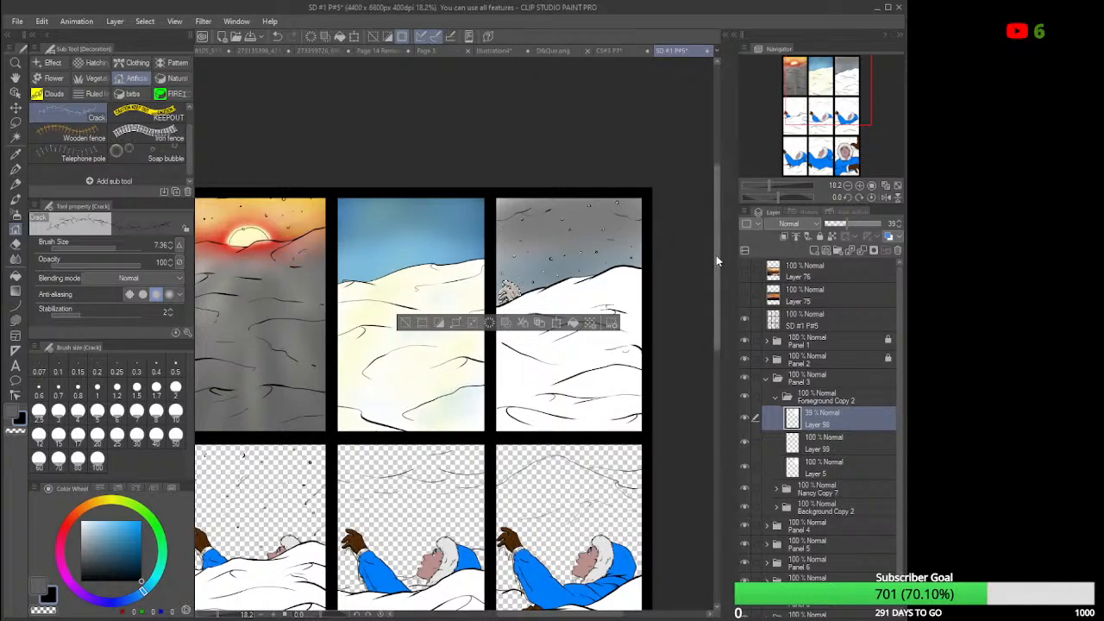
left_click_drag(716, 261, 720, 279)
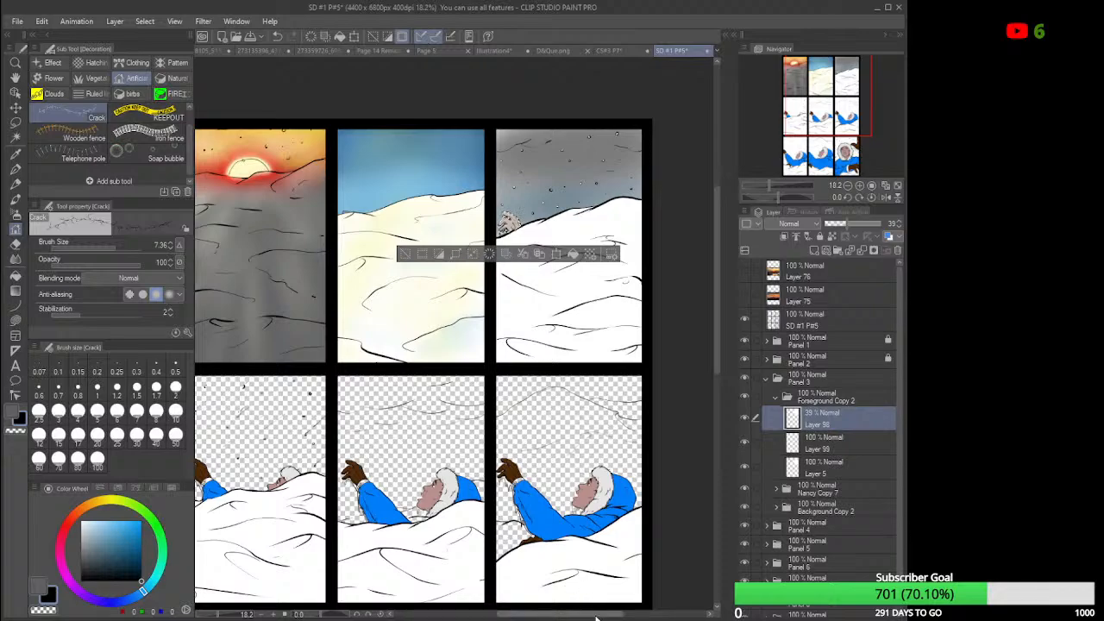
Look through the FIRE, birbs, Clouds, Ruled line and Flower groups of decoration brushes for a suitable brush.
mouse_move(595, 618)
left_mouse_down()
mouse_move(573, 616)
mouse_move(585, 616)
left_mouse_up()
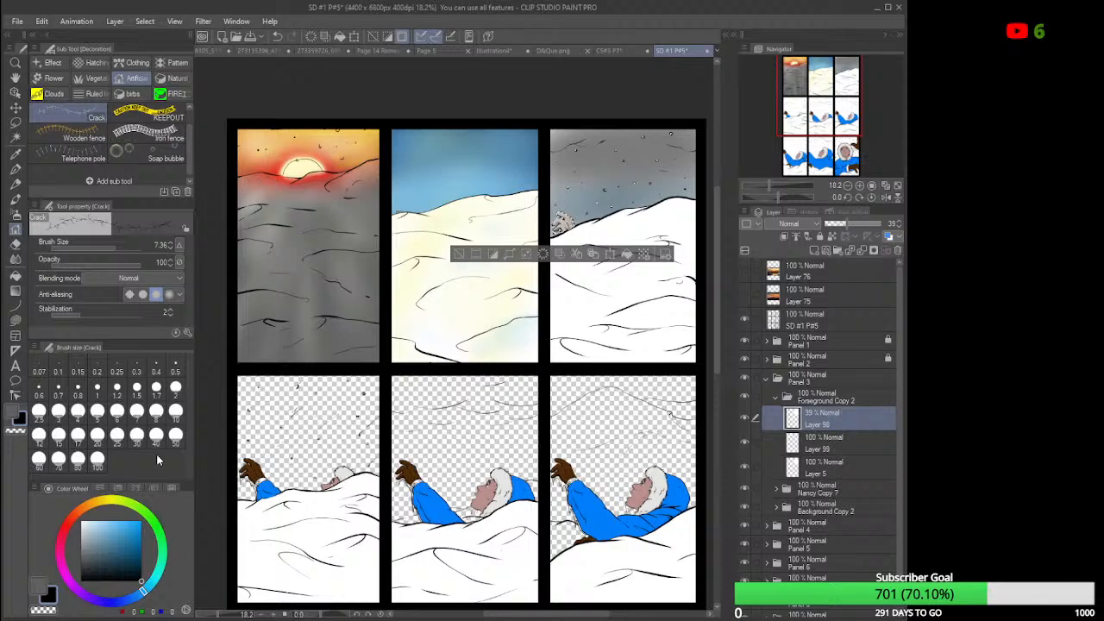
left_click(169, 95)
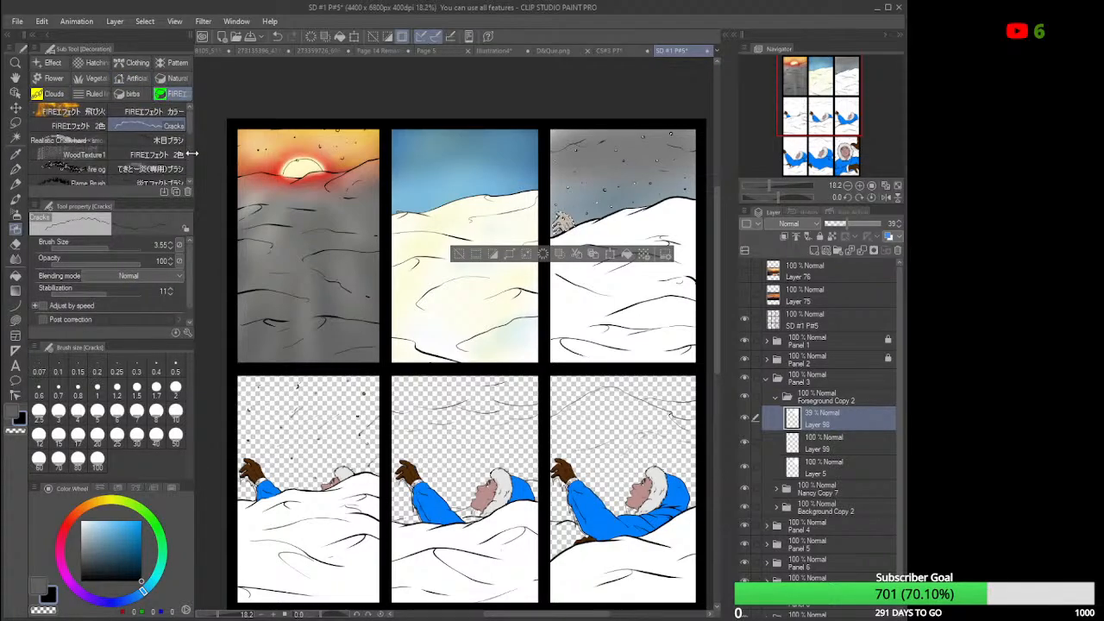
scroll(191, 161, "down", 3)
scroll(191, 161, "down", 3)
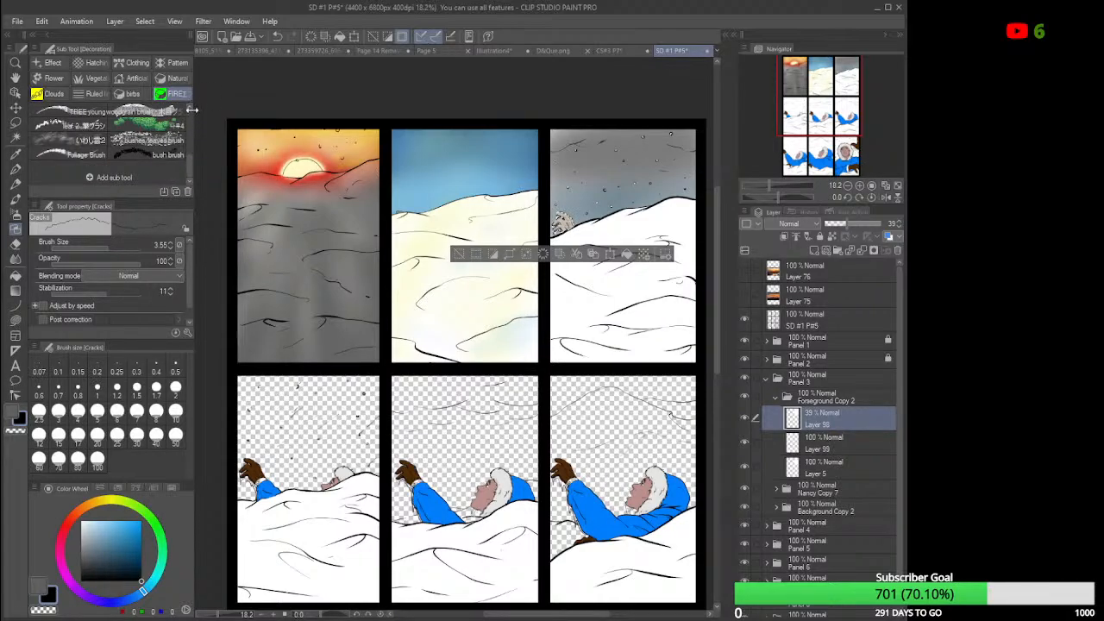
scroll(192, 121, "up", 3)
left_click(134, 93)
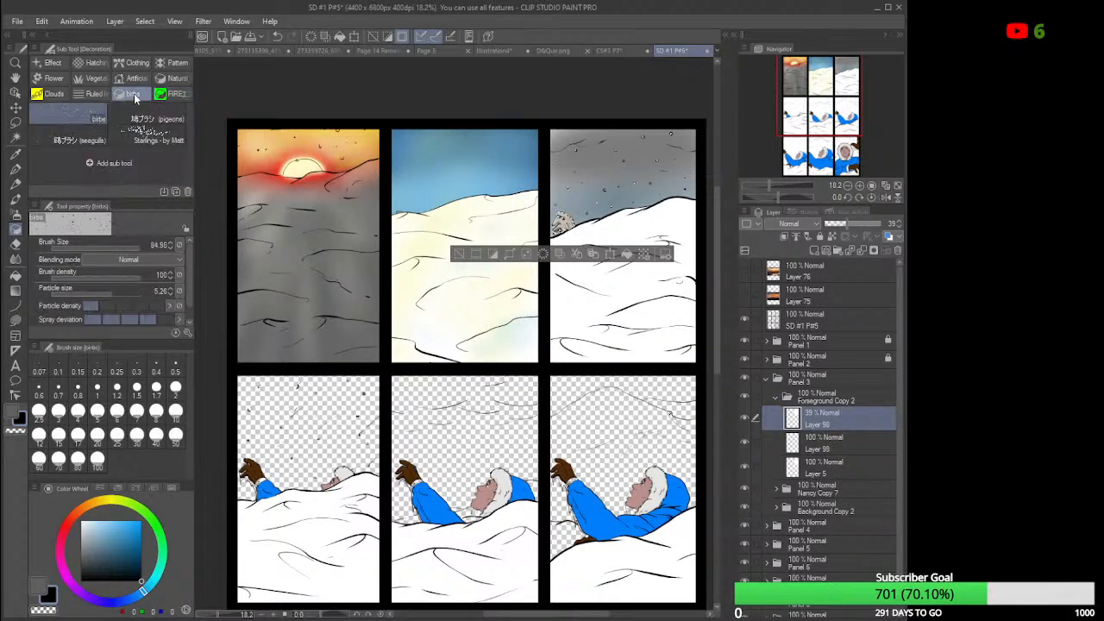
left_click(88, 94)
left_click(59, 95)
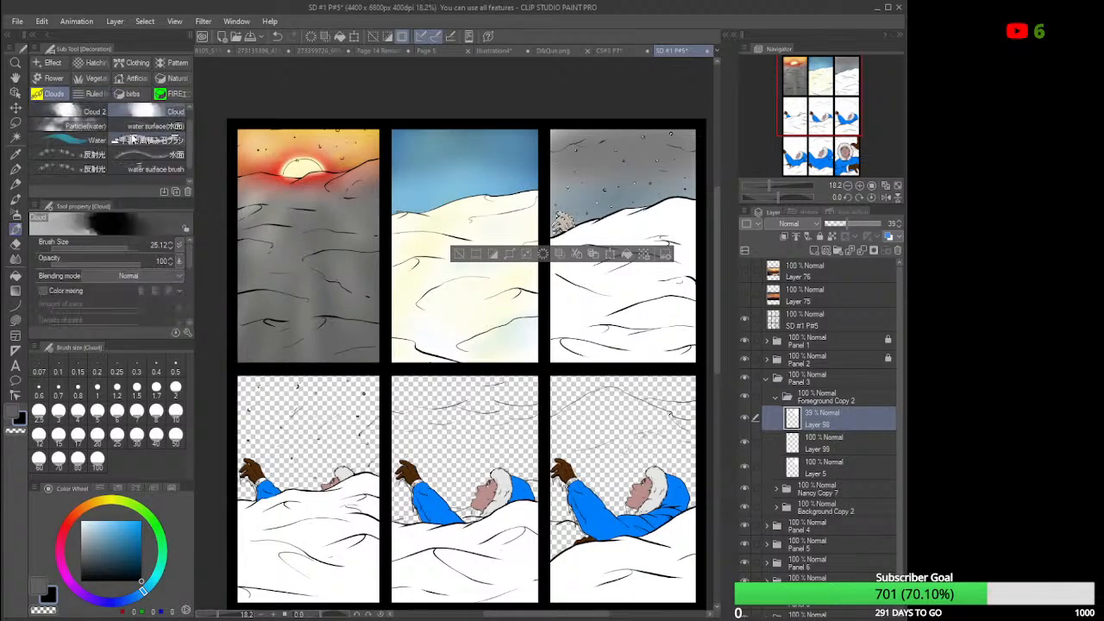
left_click_drag(191, 131, 191, 90)
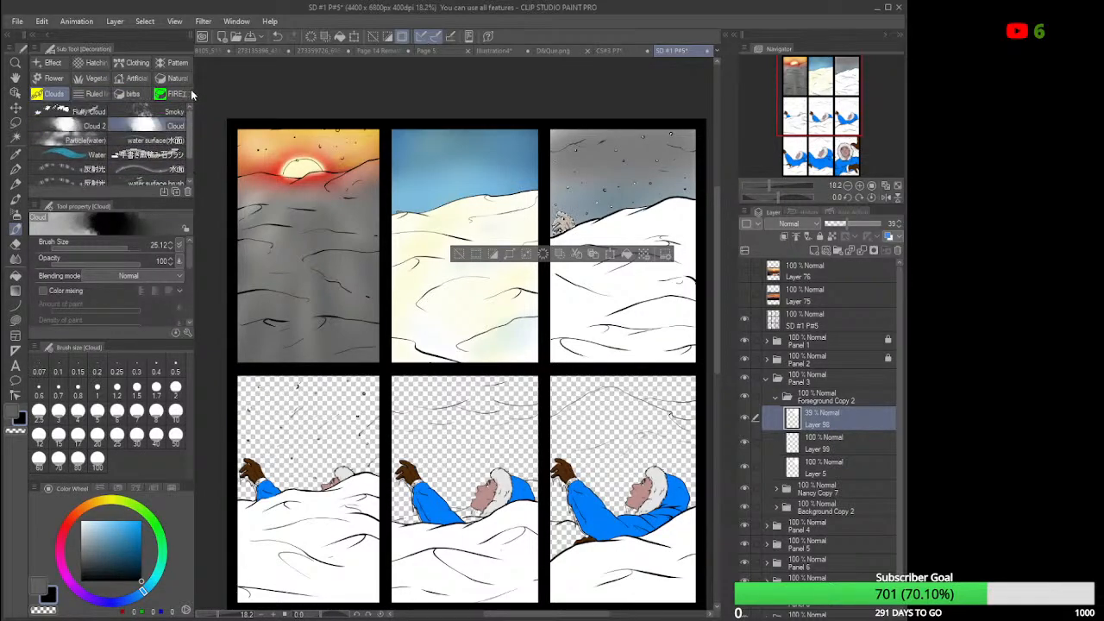
left_click(92, 93)
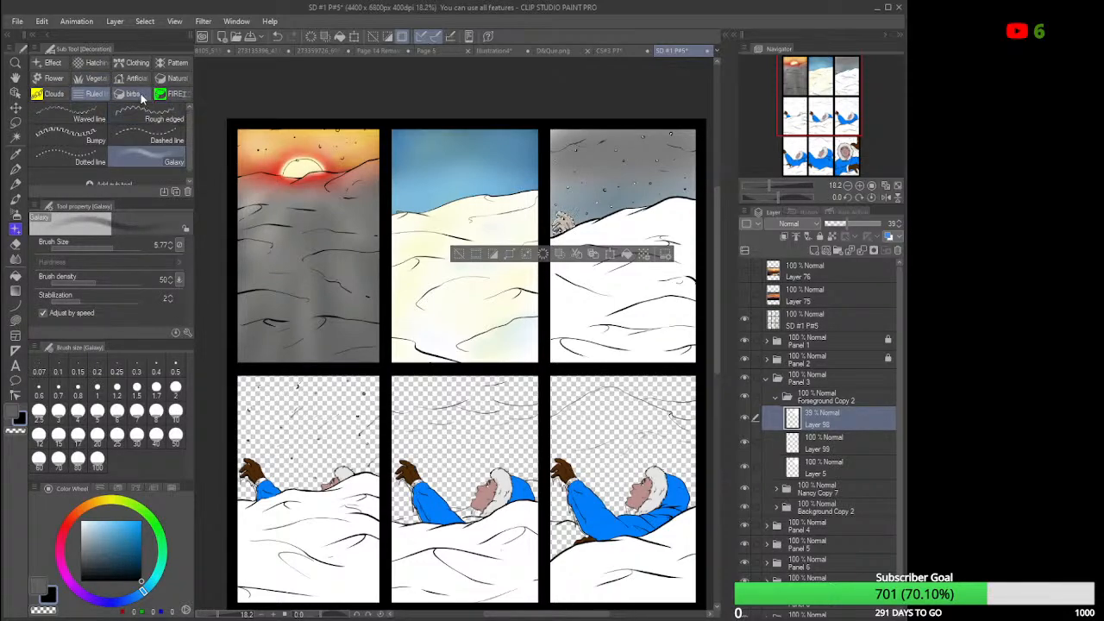
left_click(131, 93)
left_click(174, 95)
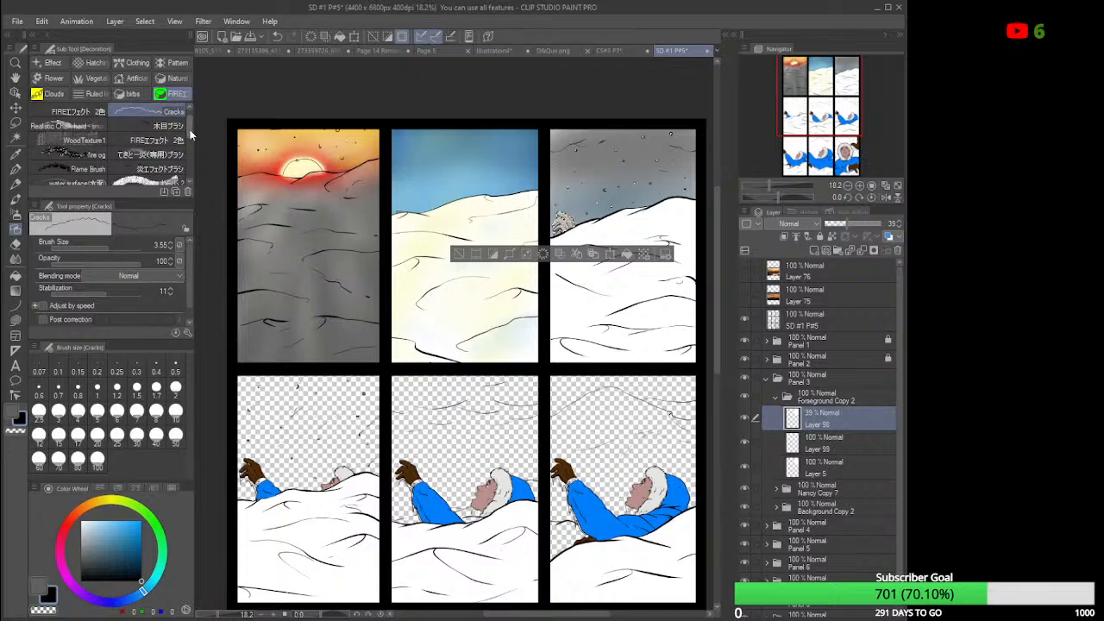
mouse_move(191, 136)
left_mouse_down()
mouse_move(193, 178)
mouse_move(192, 116)
left_mouse_up()
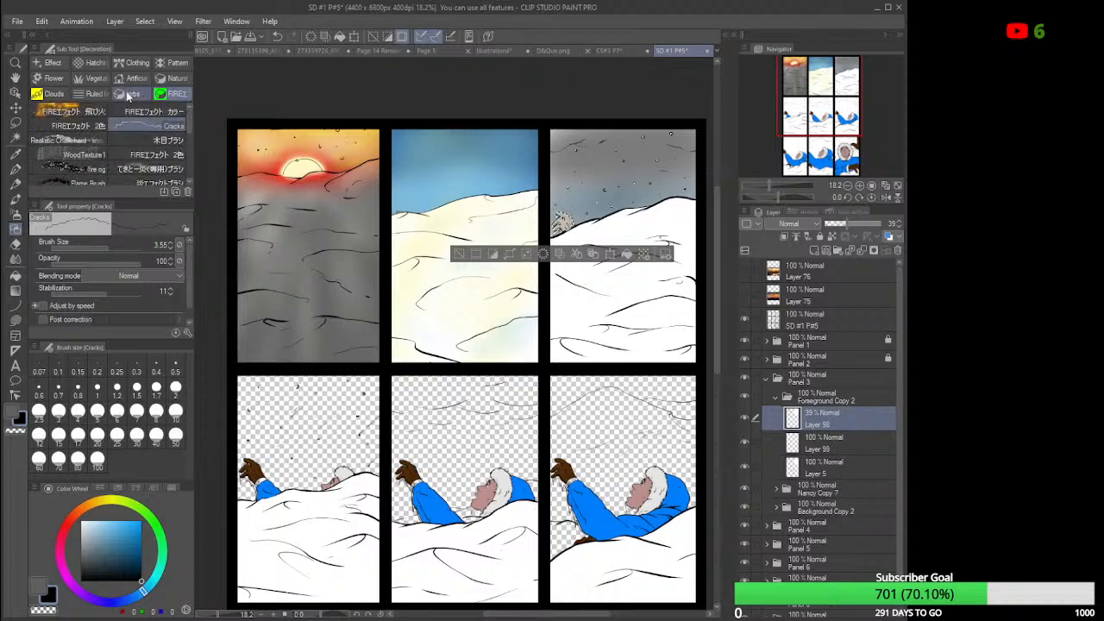
left_click(47, 78)
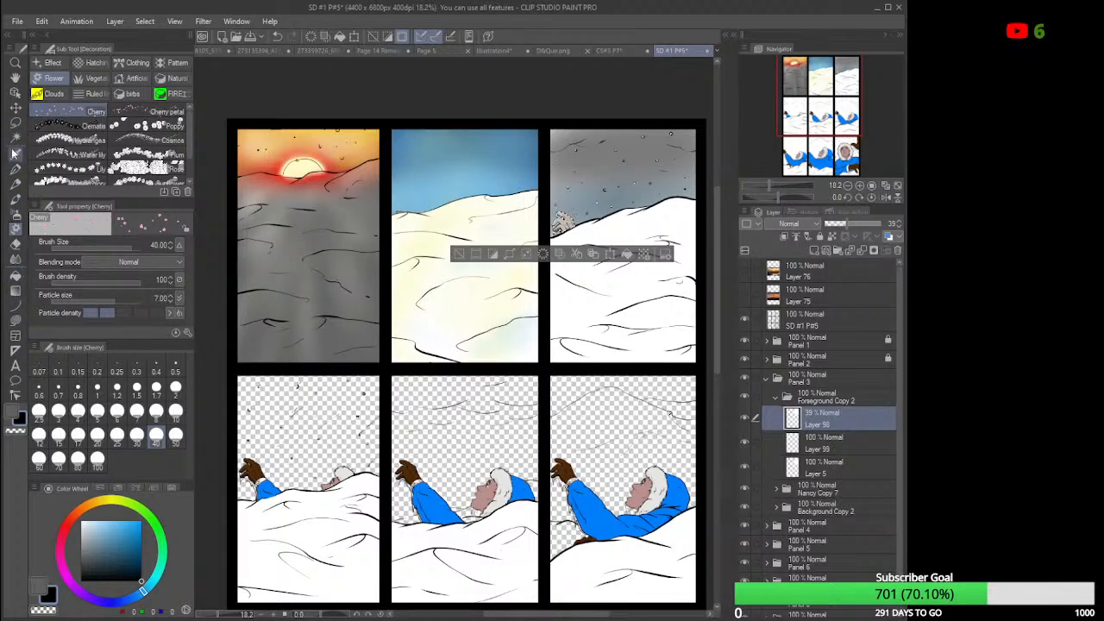
Switch to the Lasso tool and clear the selection around the third panel's hand.
left_click(15, 122)
key("ctrl+d")
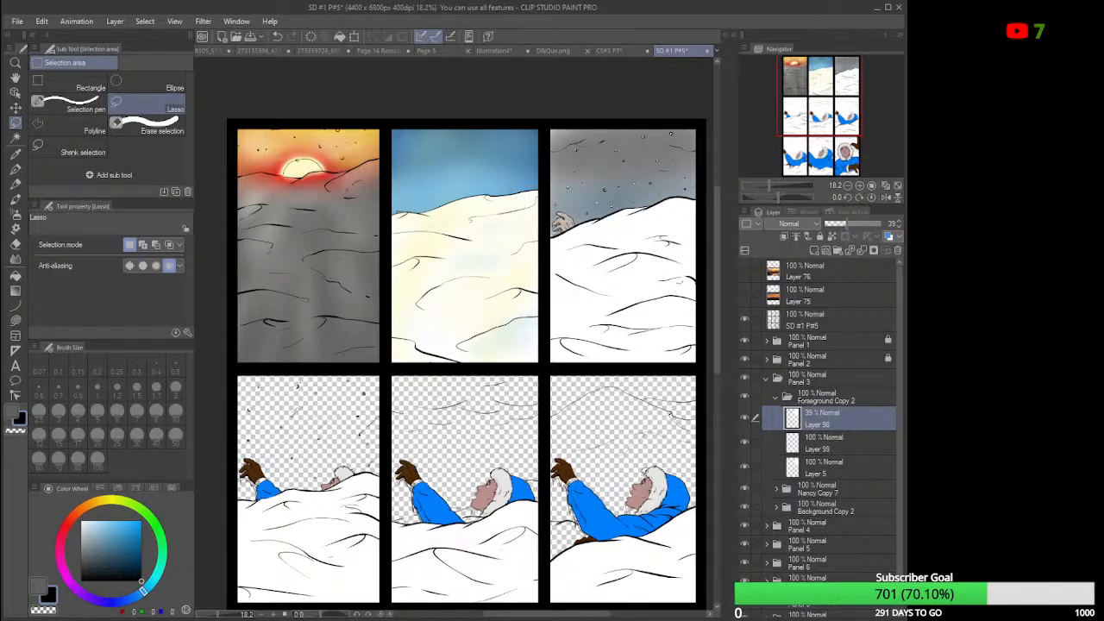
scroll(576, 258, "up", 4)
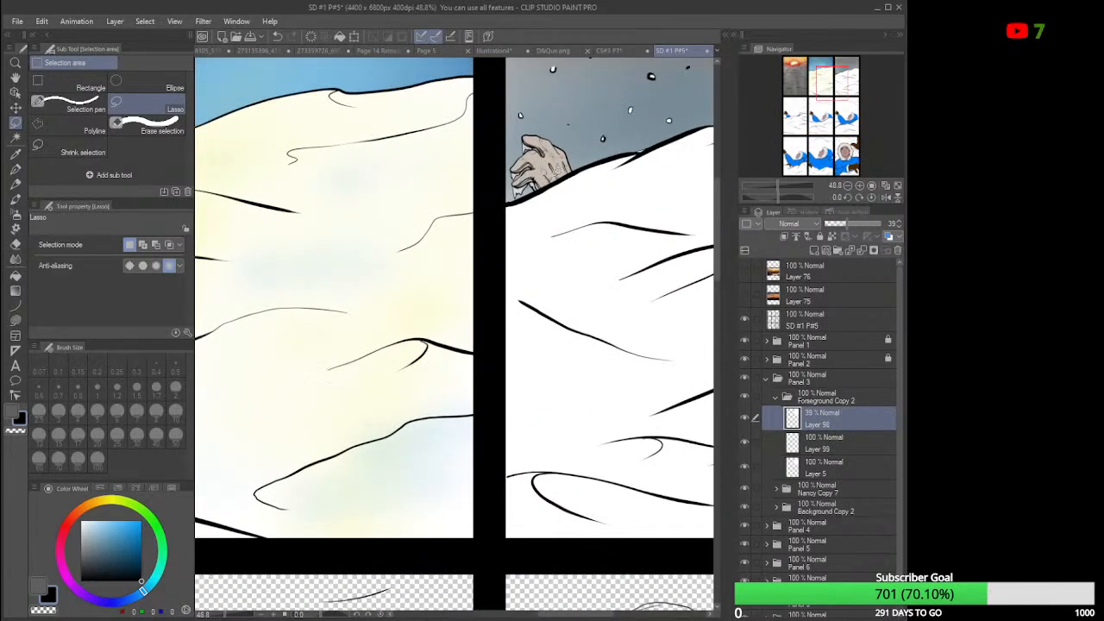
scroll(548, 172, "up", 1)
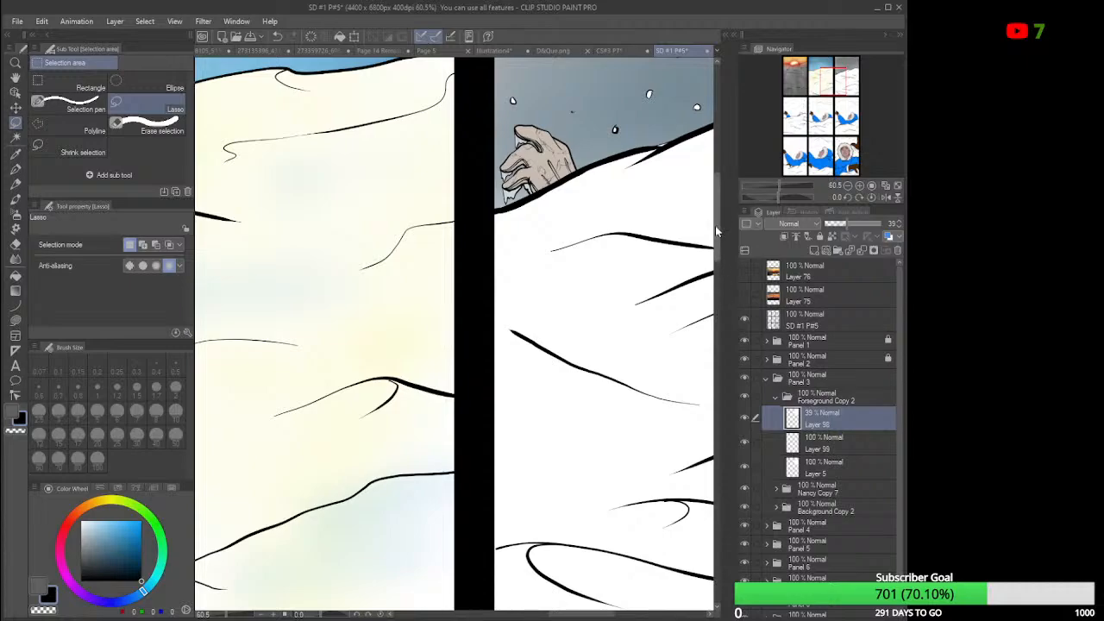
left_click_drag(715, 225, 715, 197)
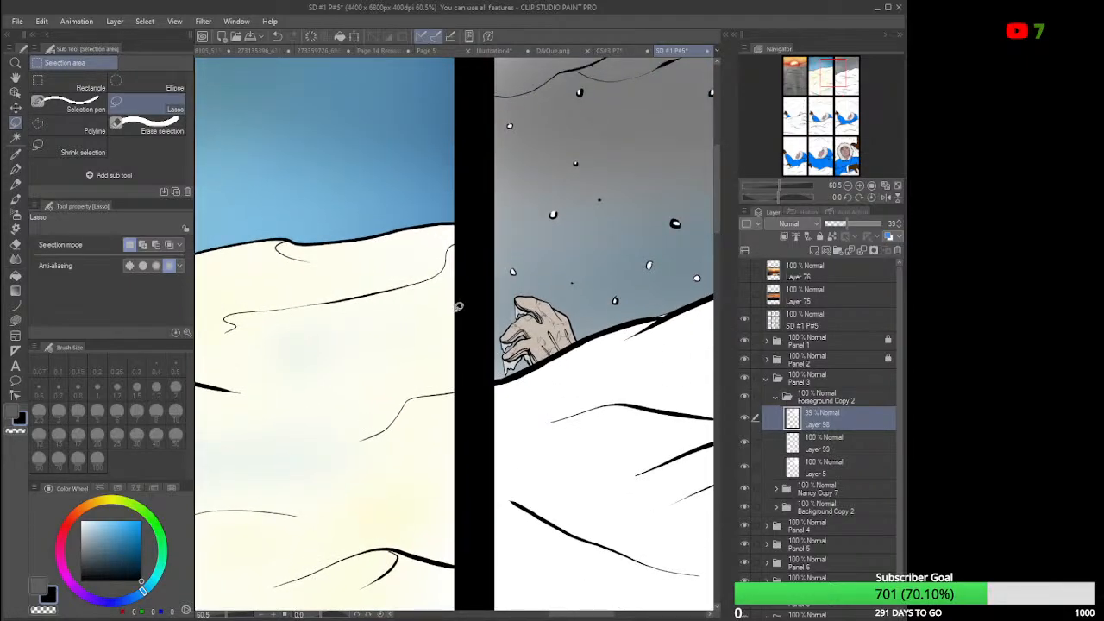
Hide Layer 98, expand the Nancy Copy 7 folder and compare the hand with Layer 100 off and on.
left_click(745, 421)
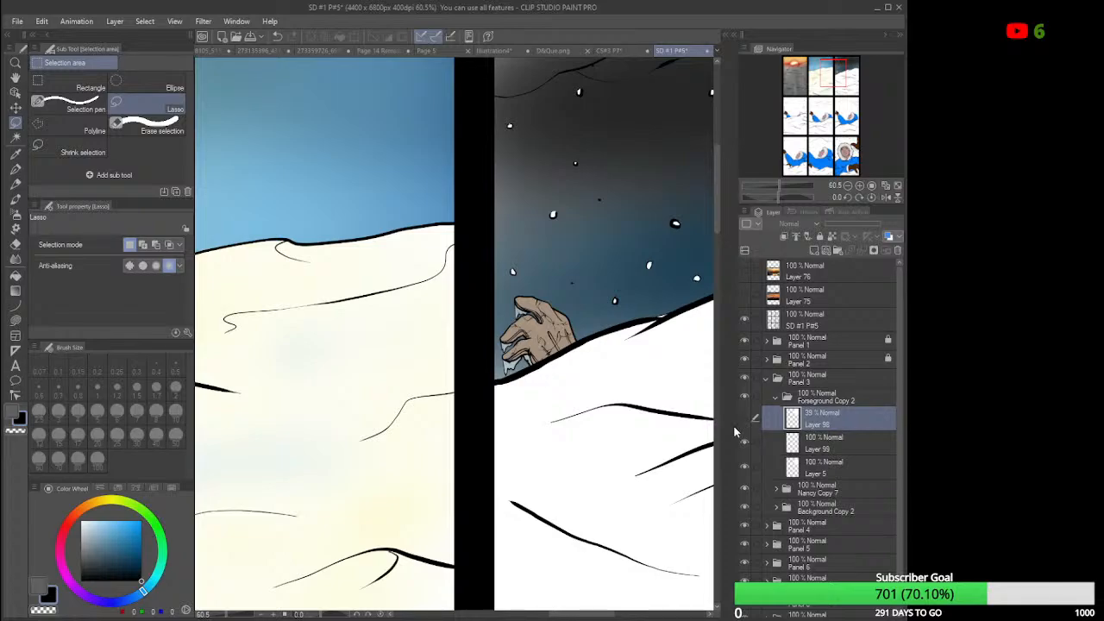
left_click(778, 488)
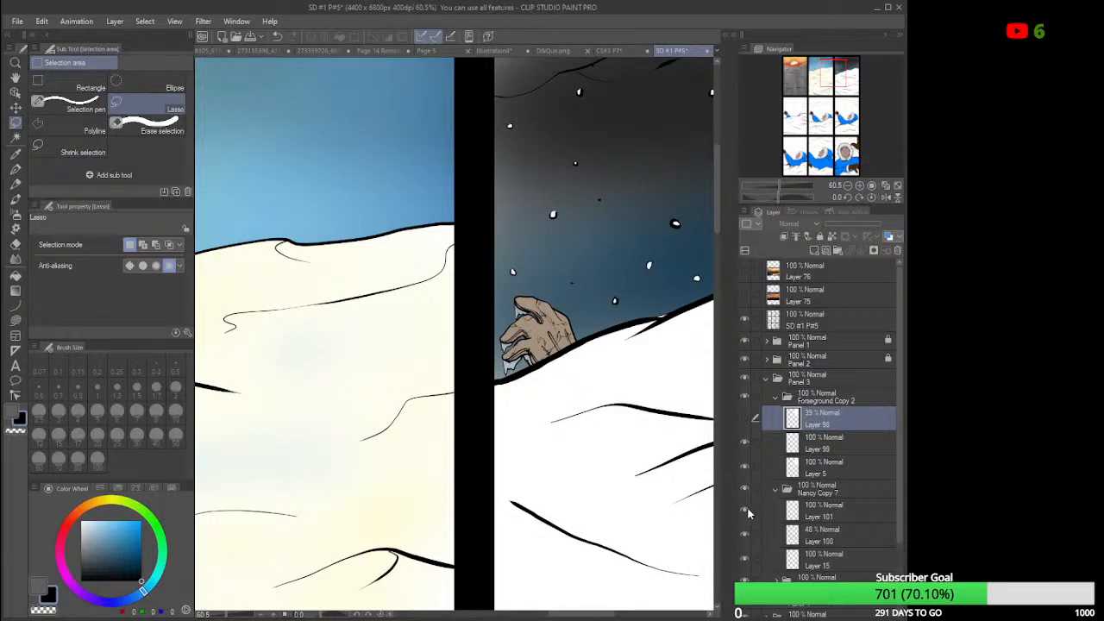
left_click(746, 536)
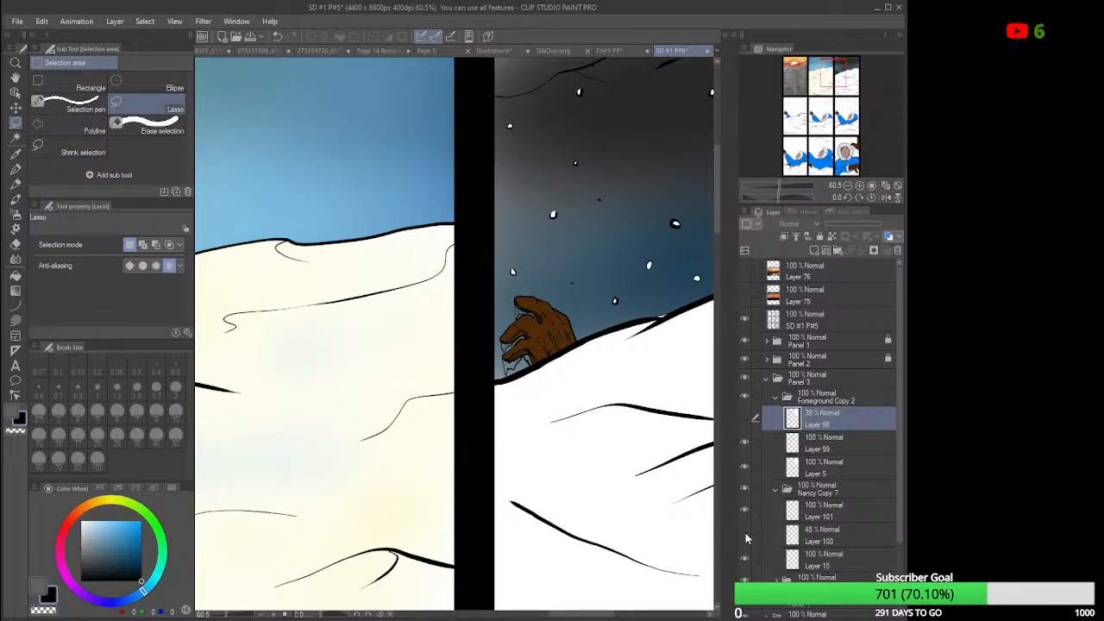
left_click(745, 533)
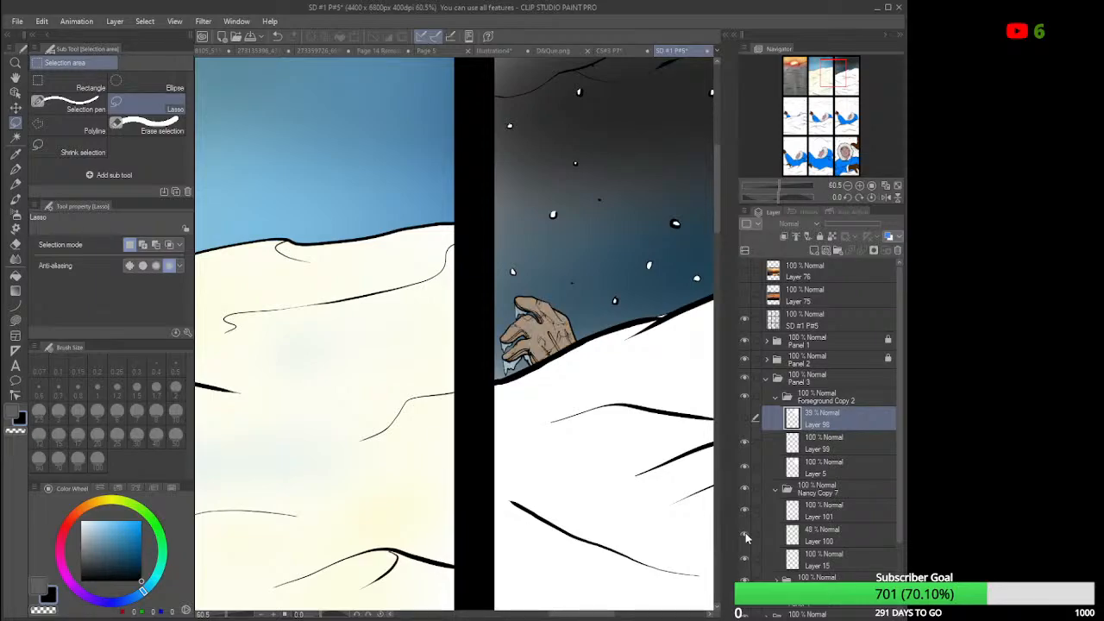
Select Layer 100, restore the selection around the hand by undoing the deselection, and hide that layer.
left_click(816, 537)
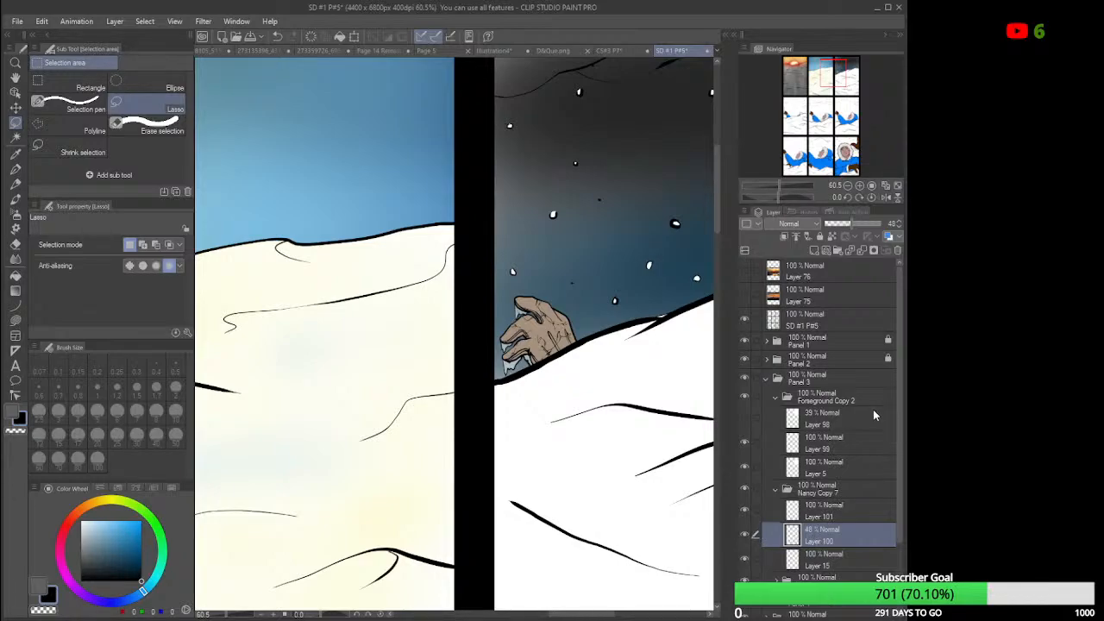
key("ctrl+z")
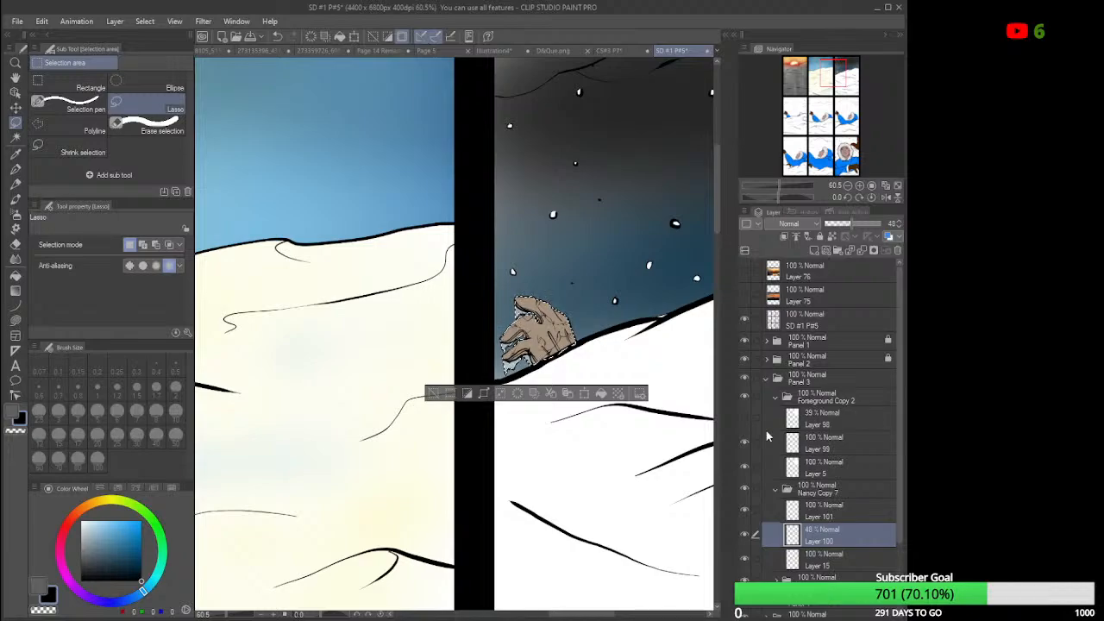
left_click(745, 536)
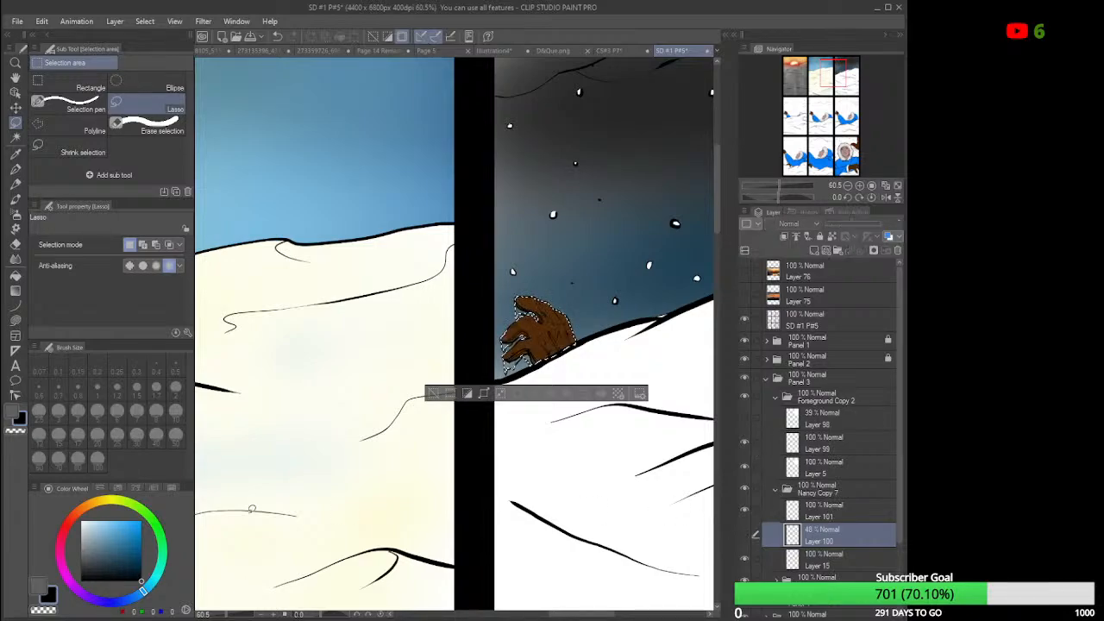
Pick a light blue and fill the selected hand with it on a new layer above Layer 100.
mouse_move(138, 574)
left_mouse_down()
mouse_move(102, 504)
mouse_move(119, 516)
left_mouse_up()
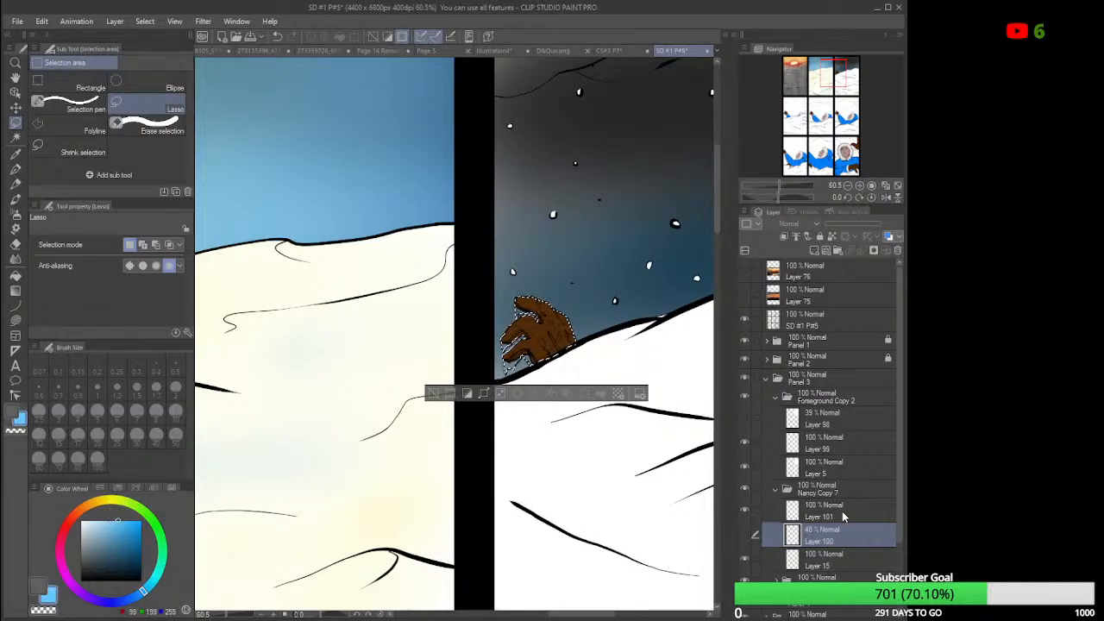
left_click(814, 250)
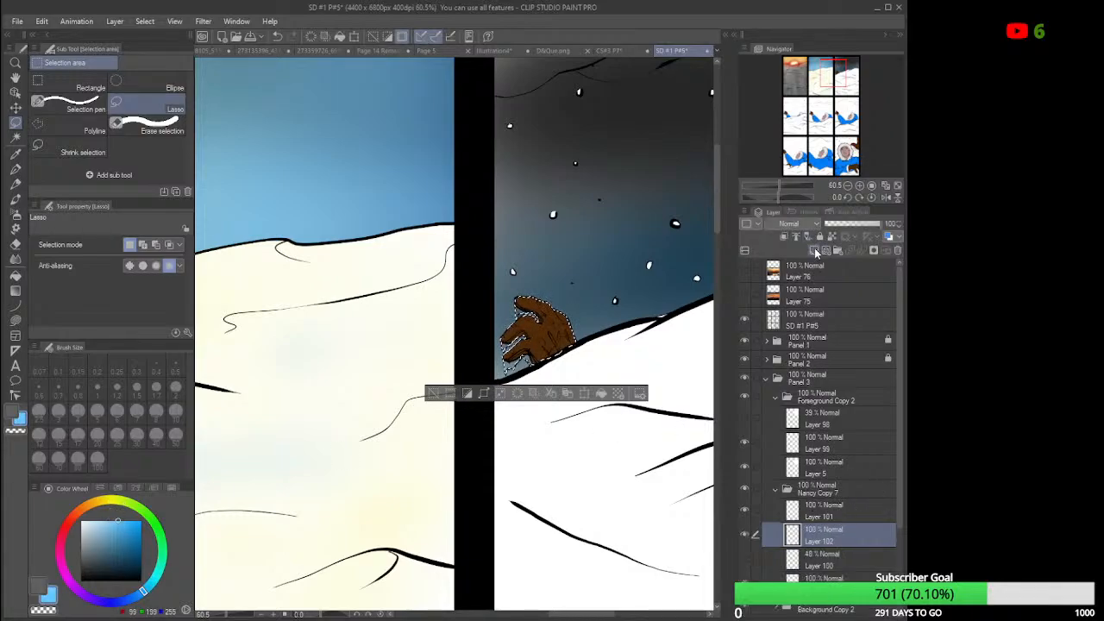
left_click(601, 394)
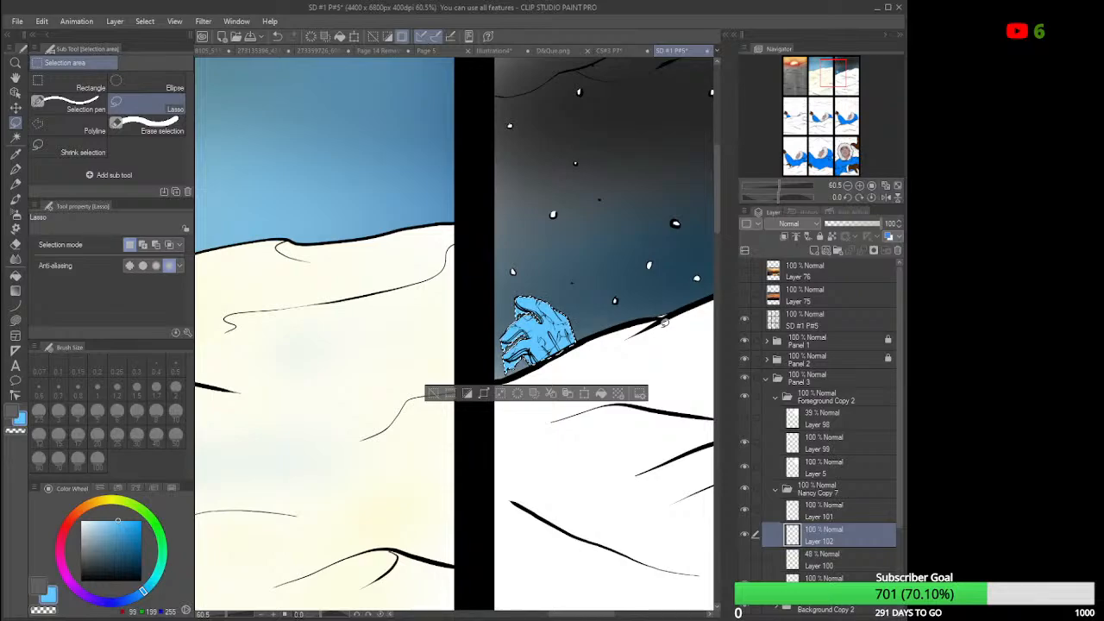
Lower the opacity of the hand's light blue fill layer to 32%.
left_click(872, 224)
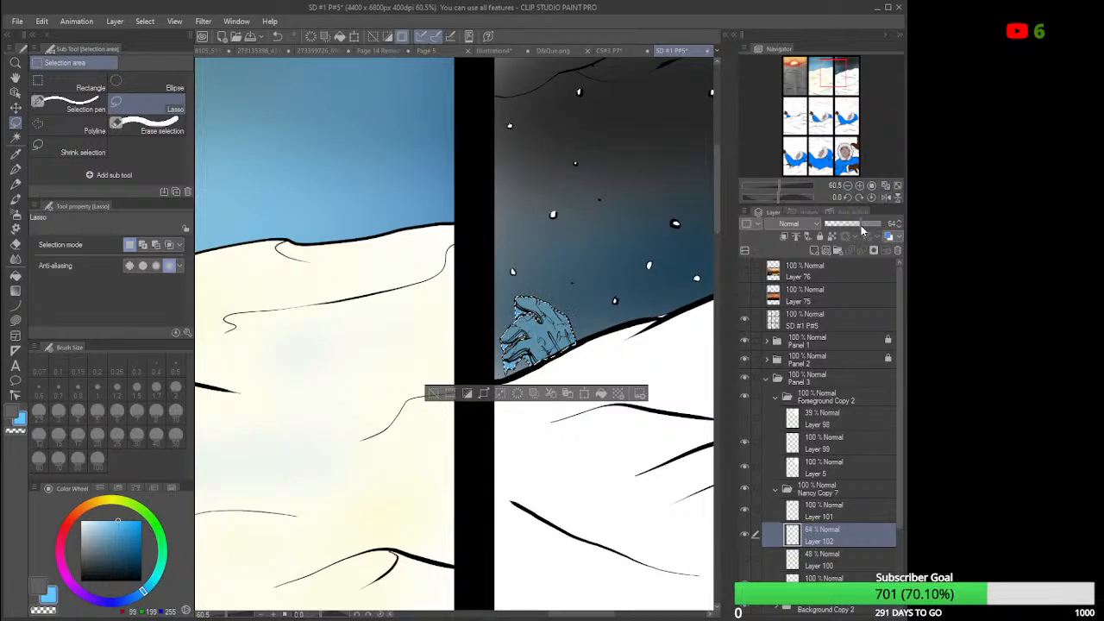
left_click_drag(861, 229, 858, 229)
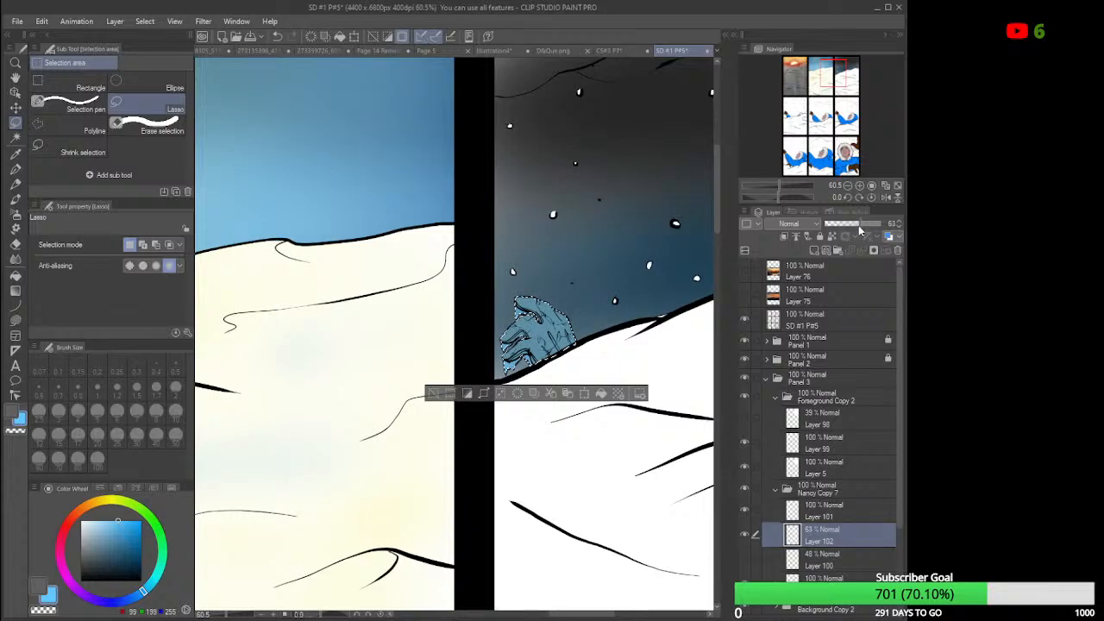
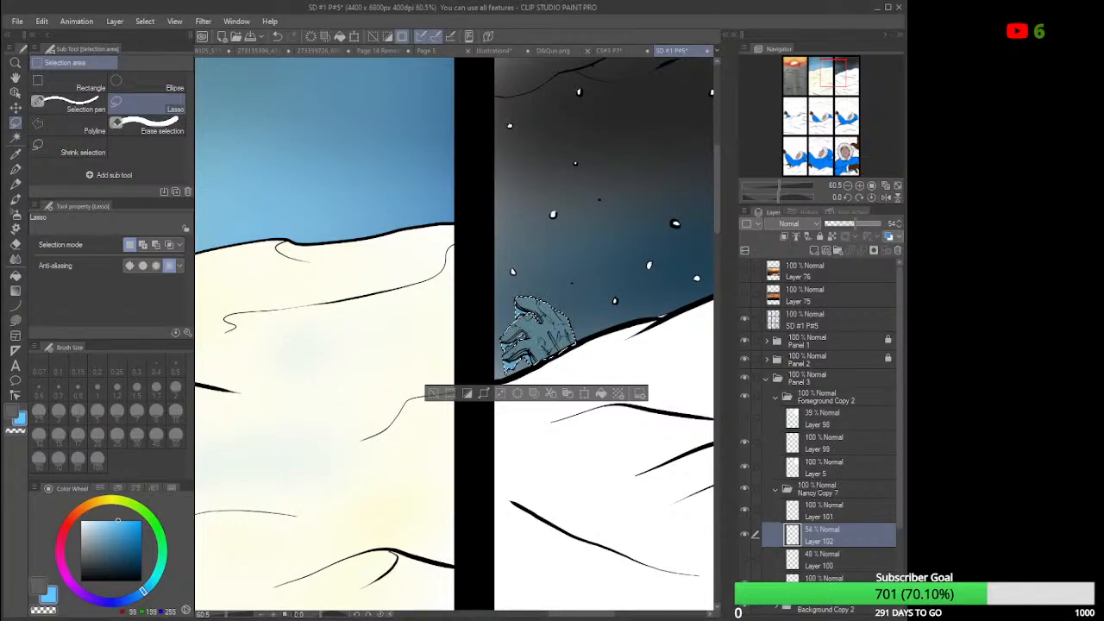
scroll(547, 227, "up", 4)
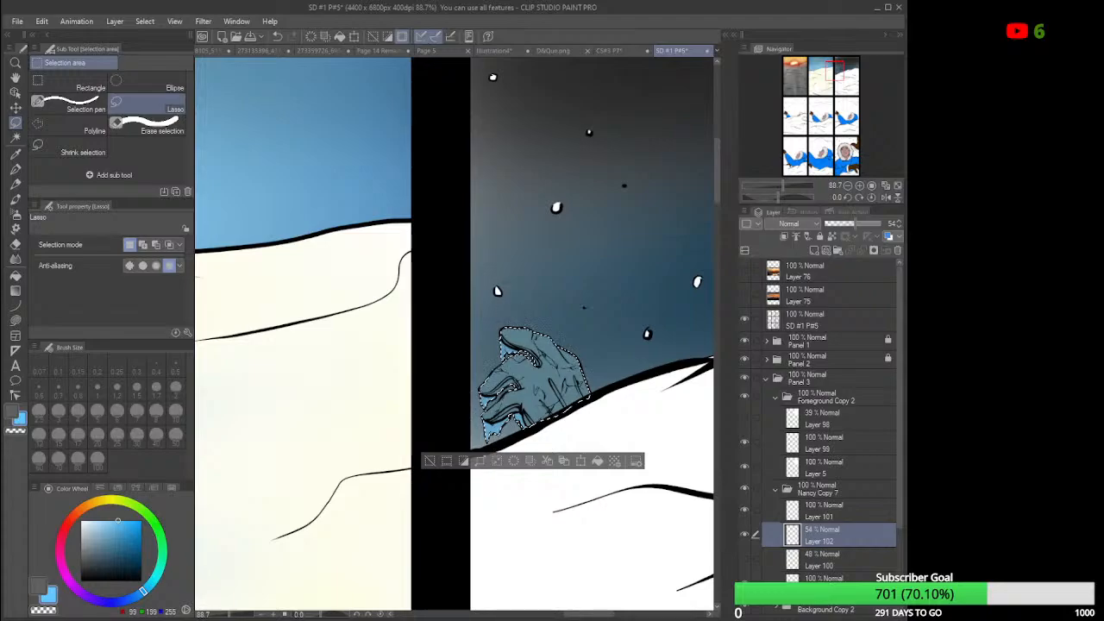
scroll(546, 229, "down", 2)
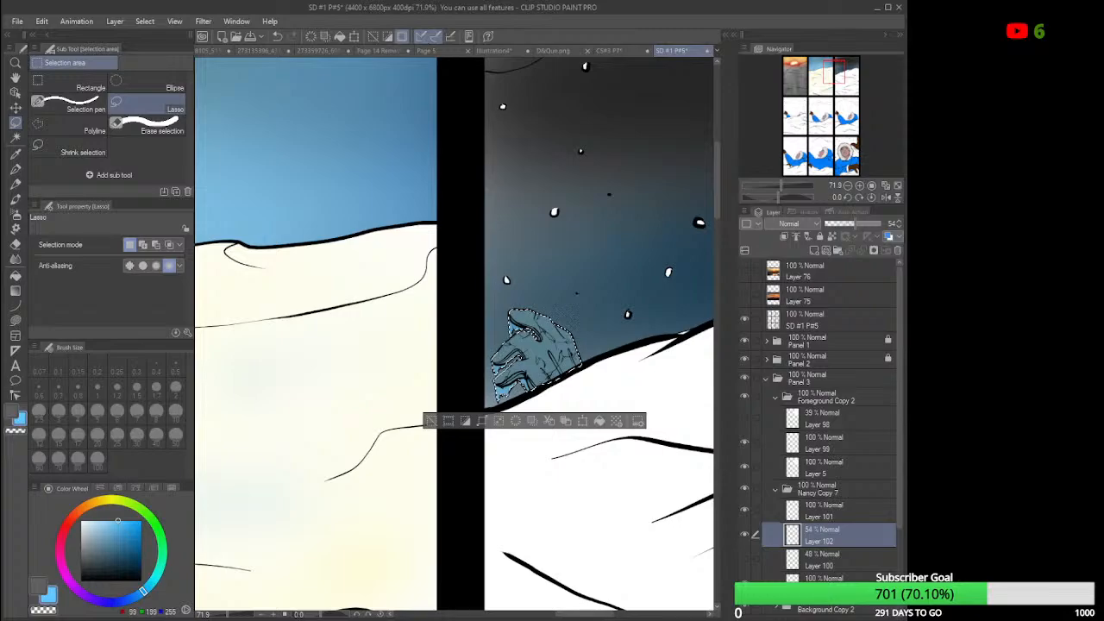
left_click(847, 224)
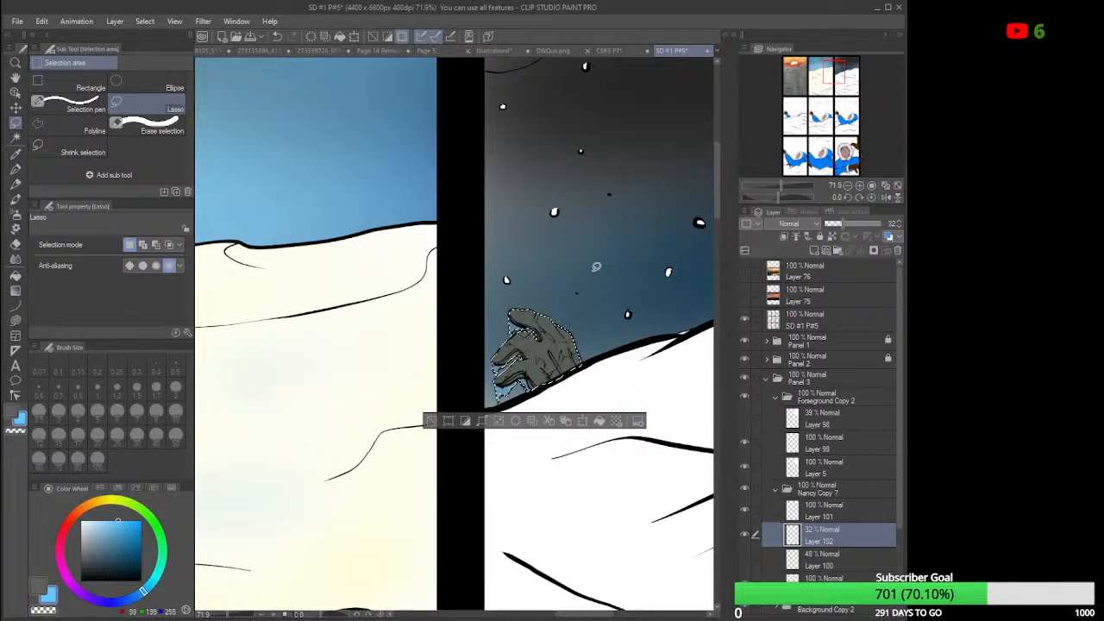
scroll(595, 267, "down", 3)
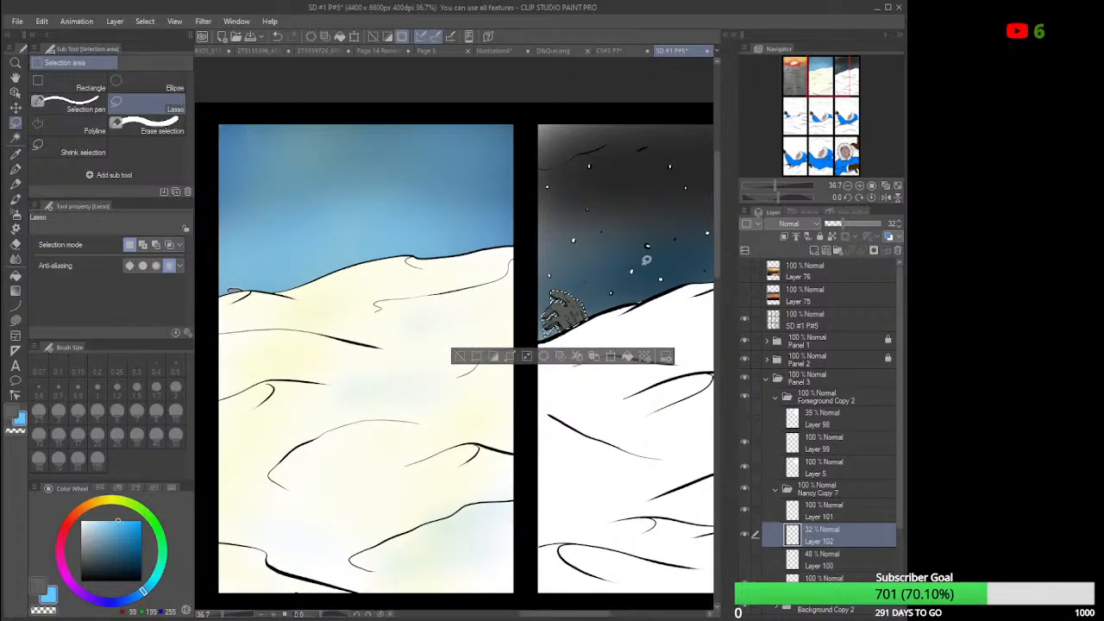
scroll(646, 260, "up", 2)
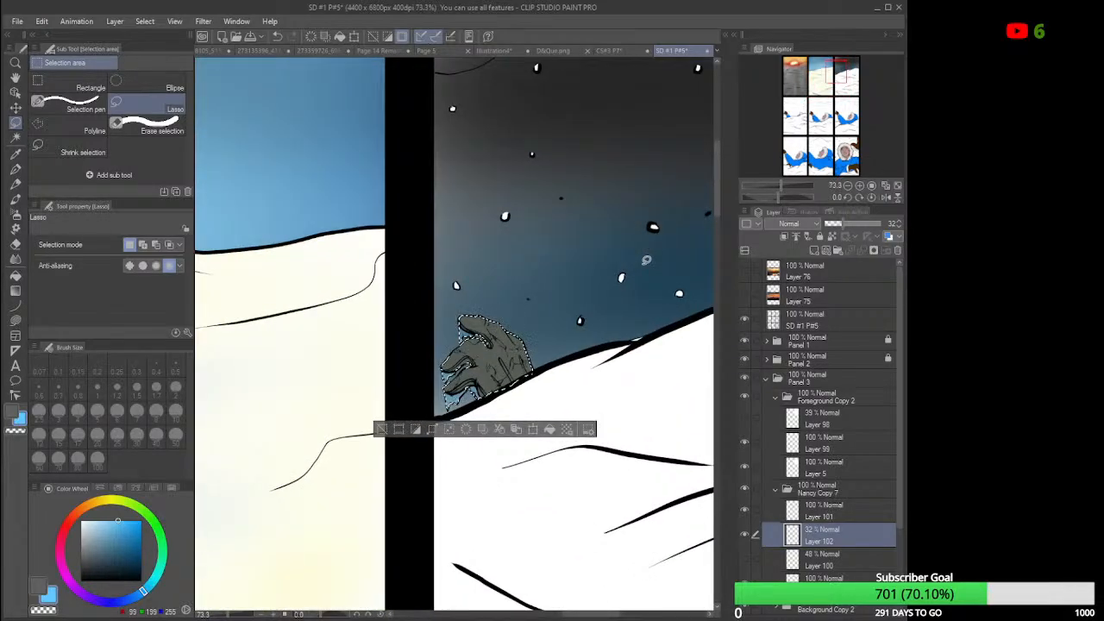
scroll(540, 276, "down", 1)
scroll(540, 275, "down", 4)
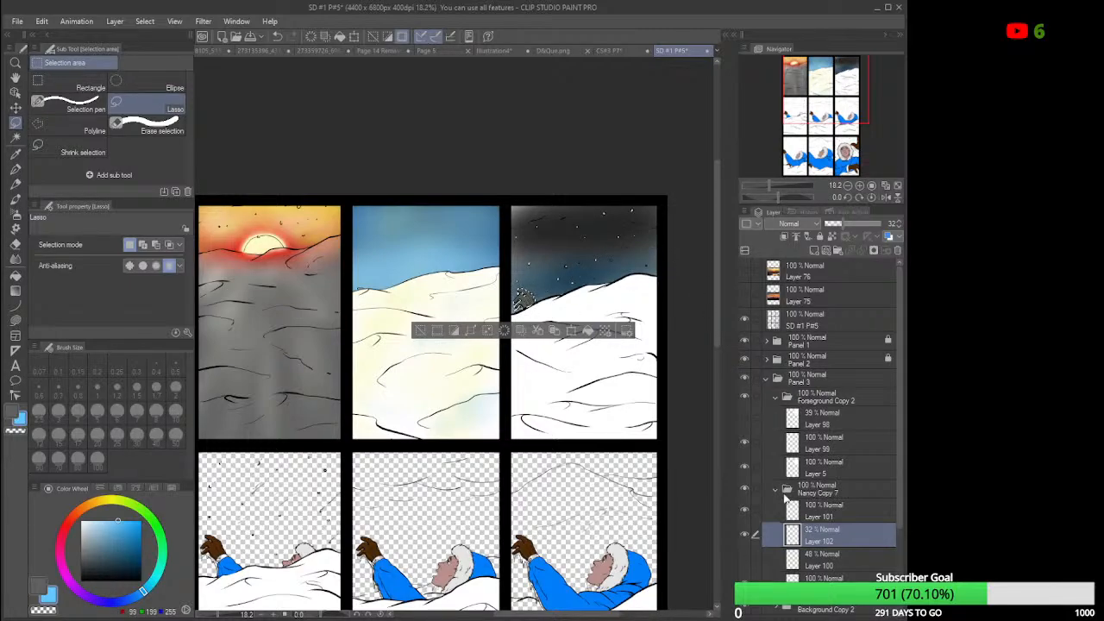
Show Layer 98, compare the third panel with that white overlay at 22% opacity and hidden, and raise its opacity to 100%.
left_click(746, 418)
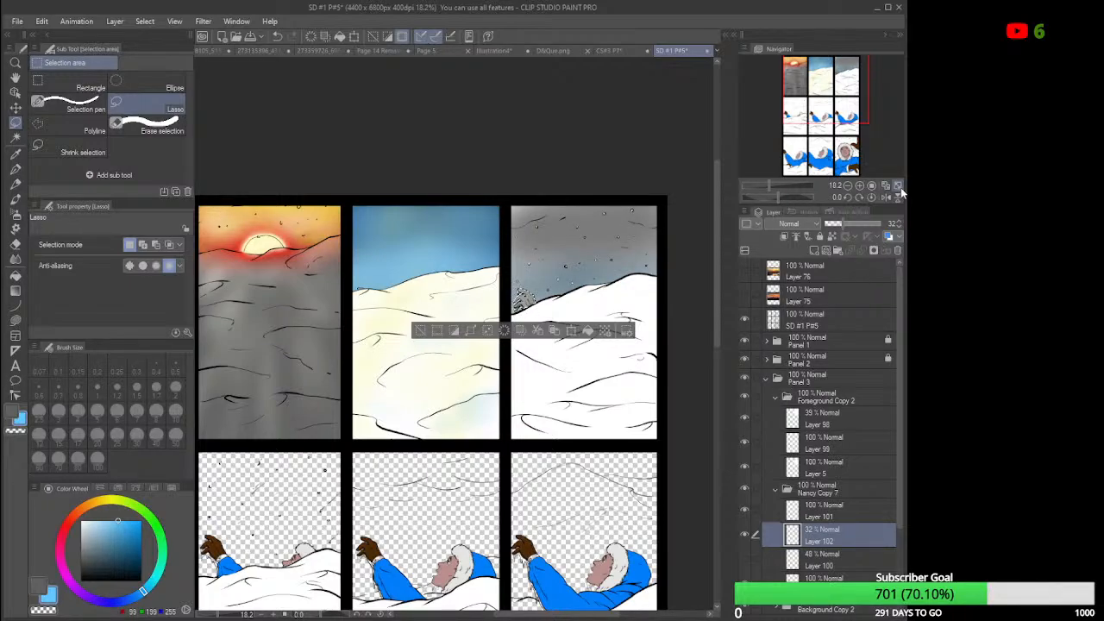
left_click(844, 421)
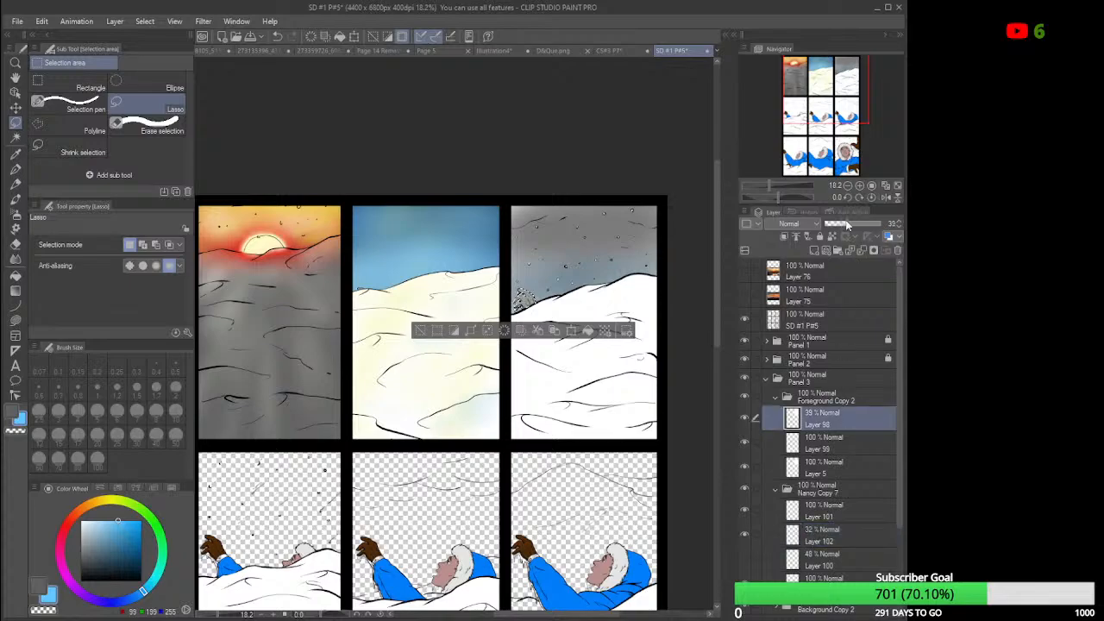
left_click_drag(847, 225, 837, 224)
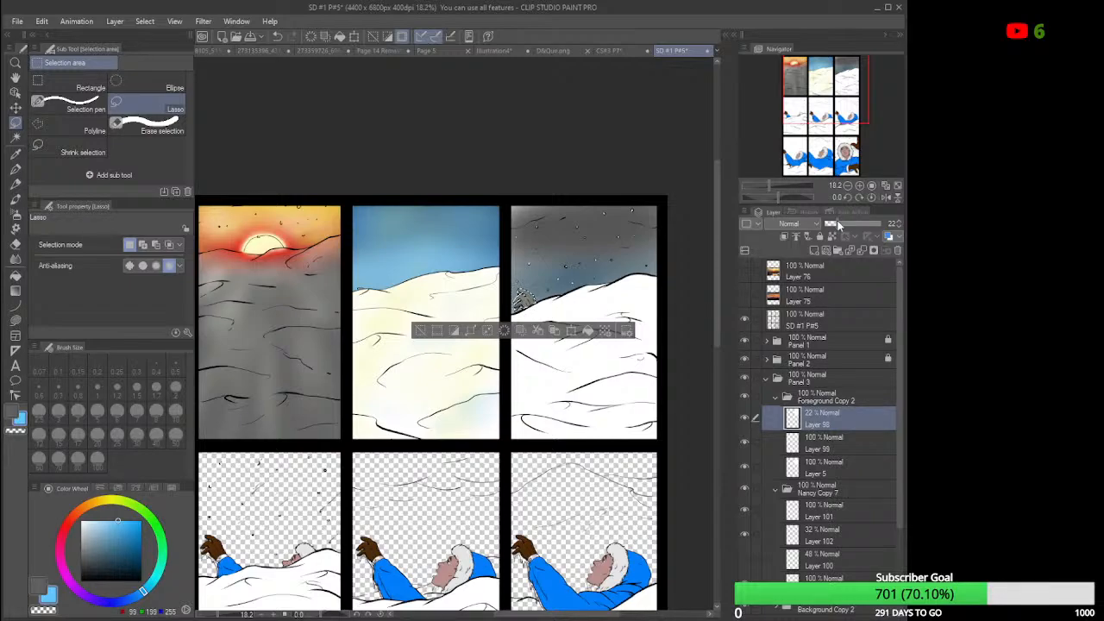
left_click(745, 419)
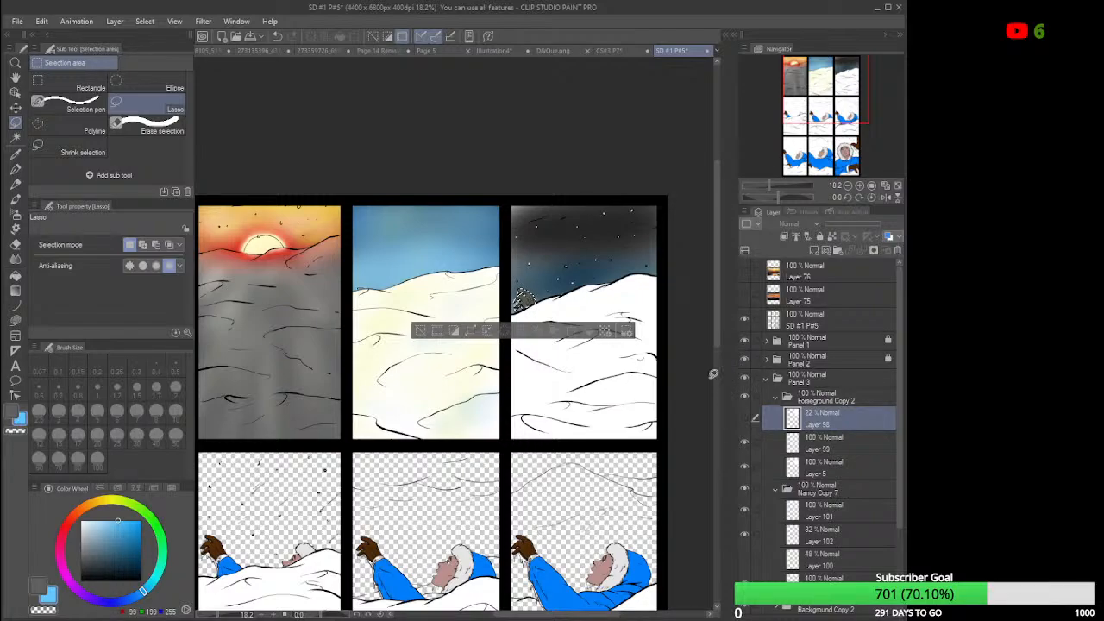
left_click(745, 419)
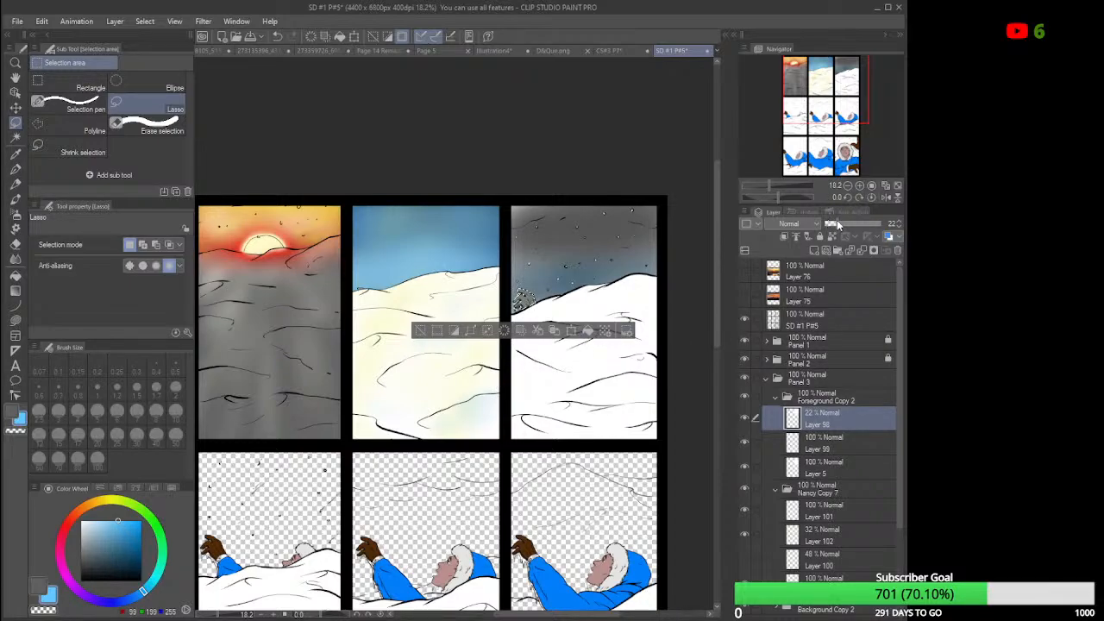
left_click_drag(838, 224, 897, 223)
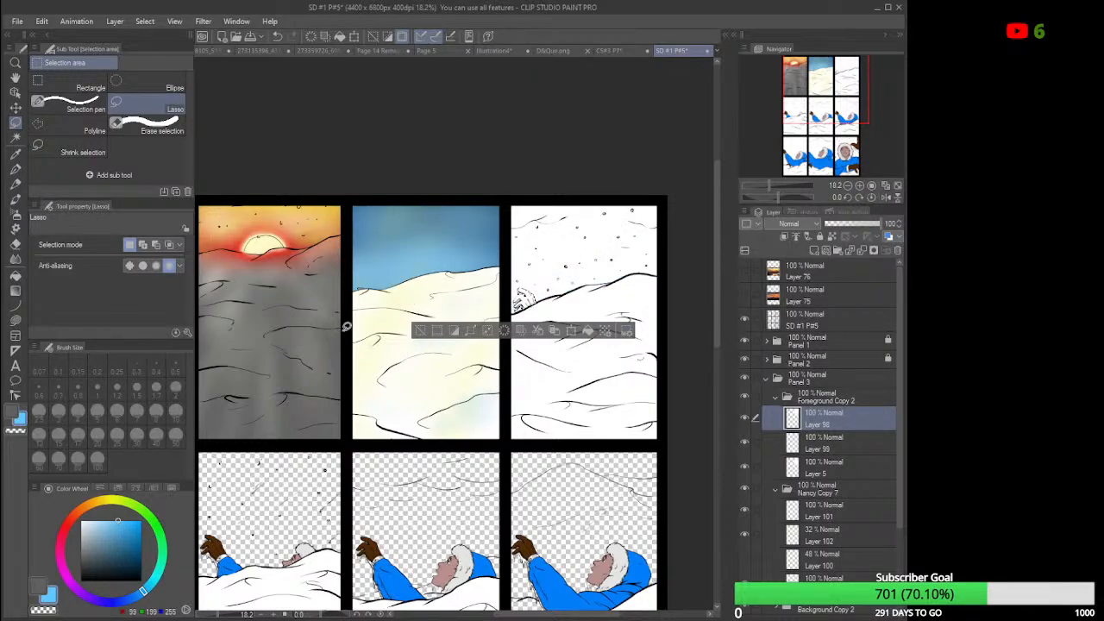
Select the whole third panel area and fill it with black on Layer 98.
left_click(141, 580)
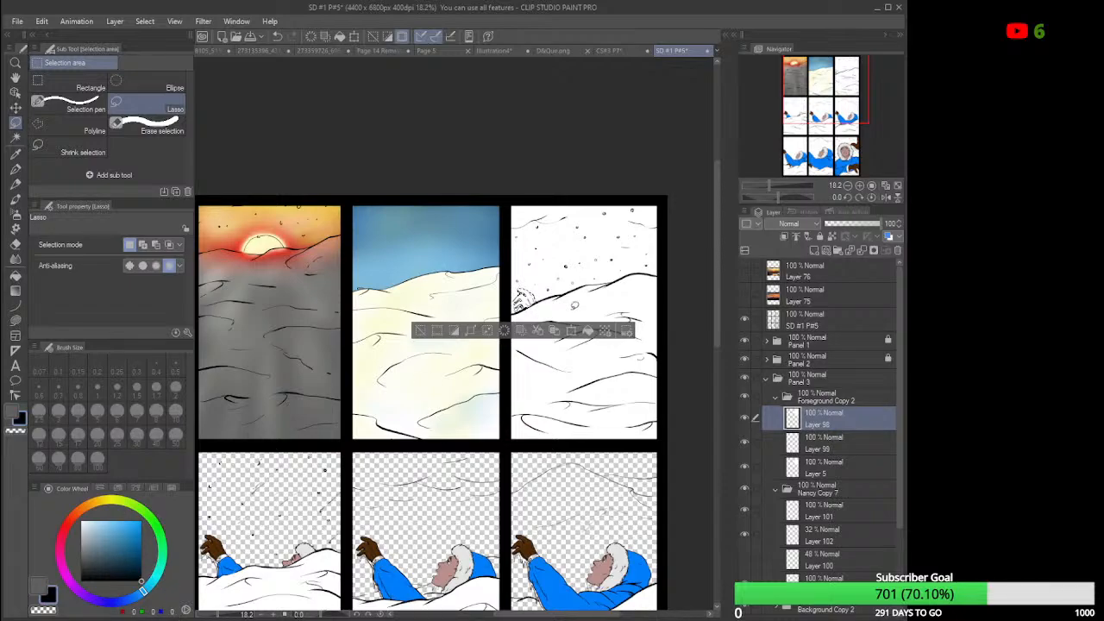
left_click(588, 332)
left_click(792, 438, "ctrl")
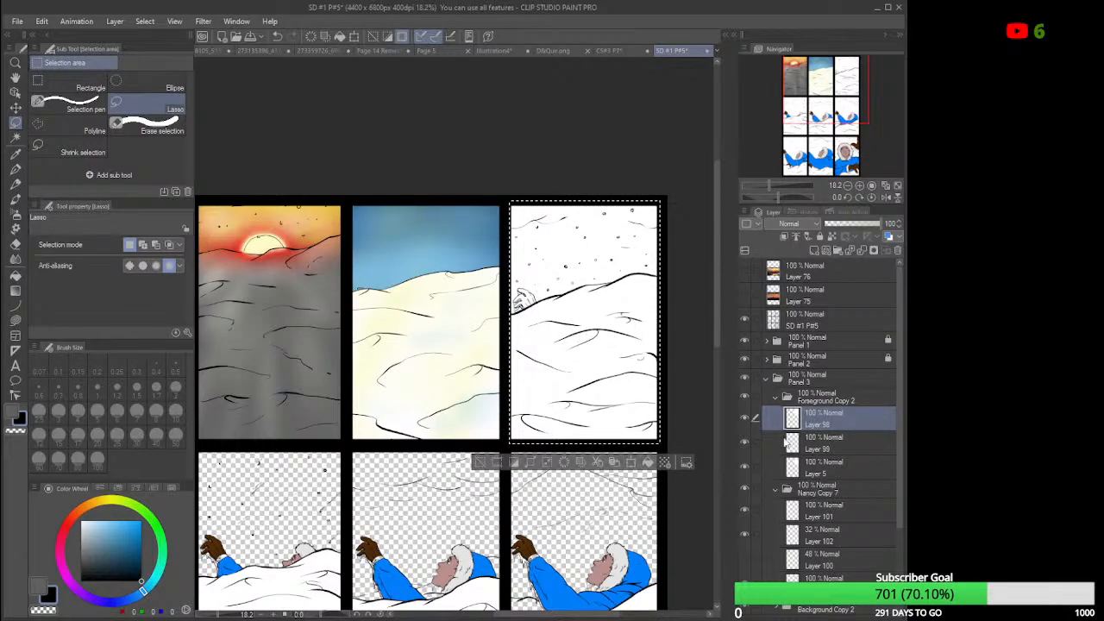
left_click(647, 464)
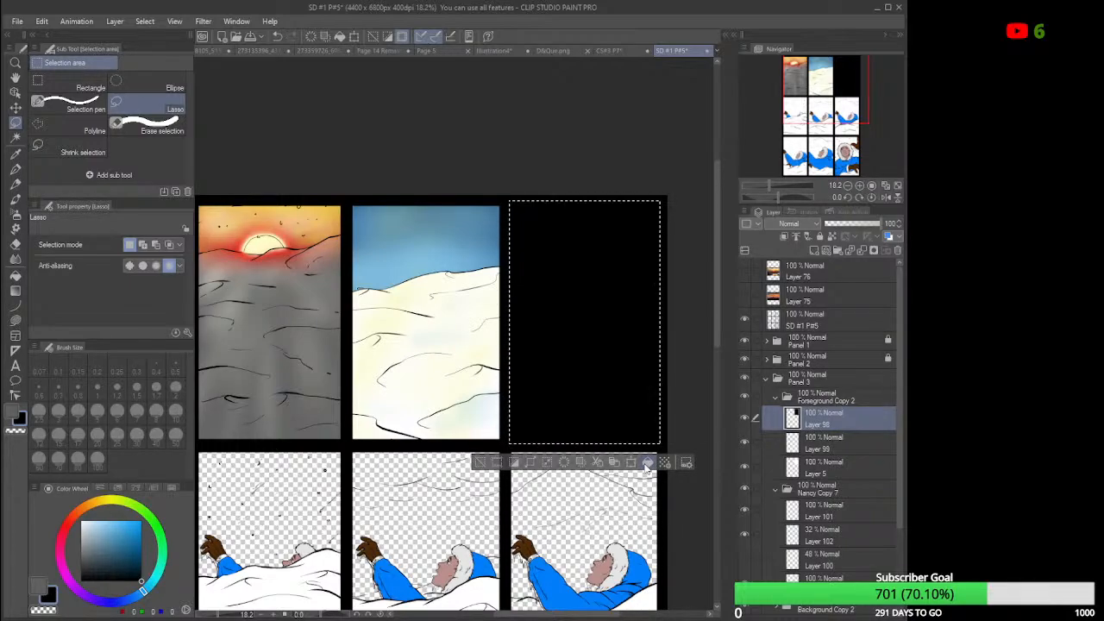
Lower the opacity of the third panel's black overlay to 13%.
left_click_drag(880, 224, 841, 229)
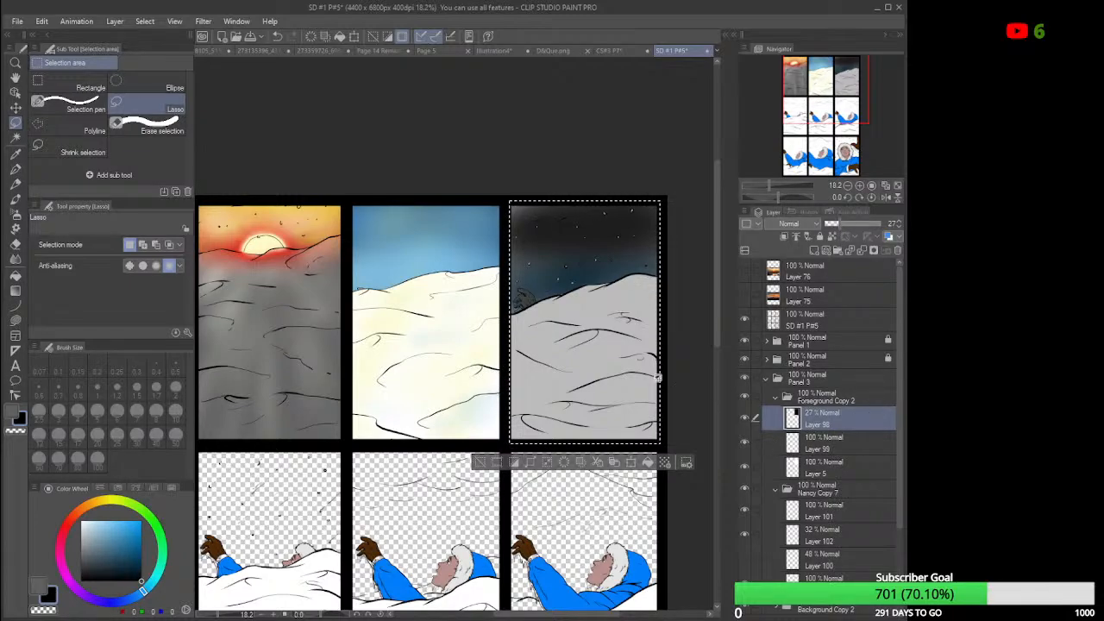
scroll(565, 300, "up", 1)
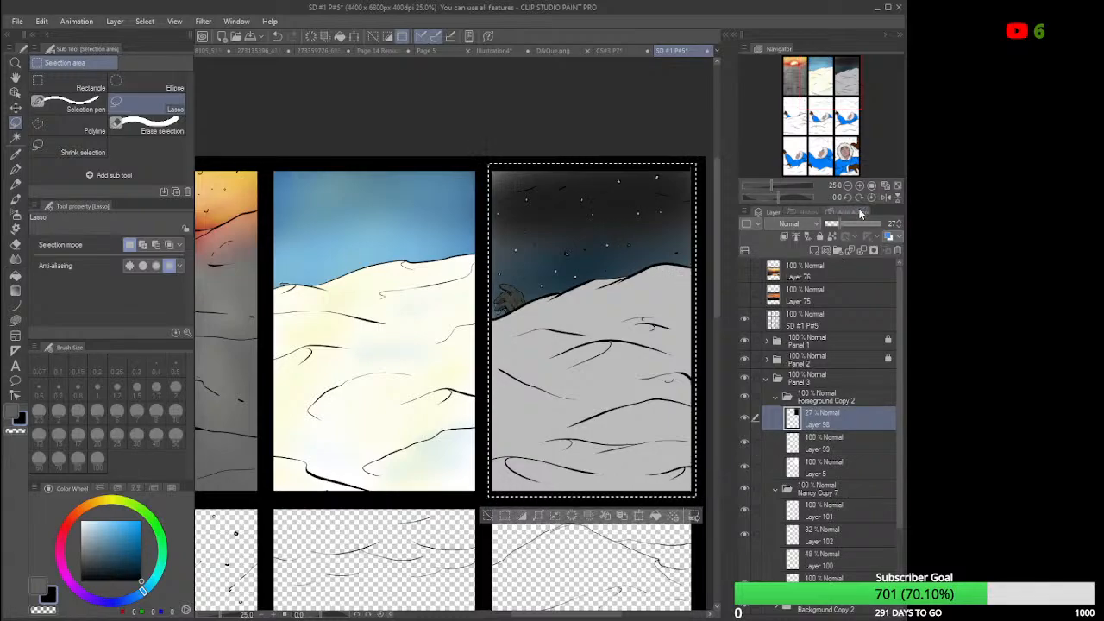
left_click_drag(840, 224, 832, 225)
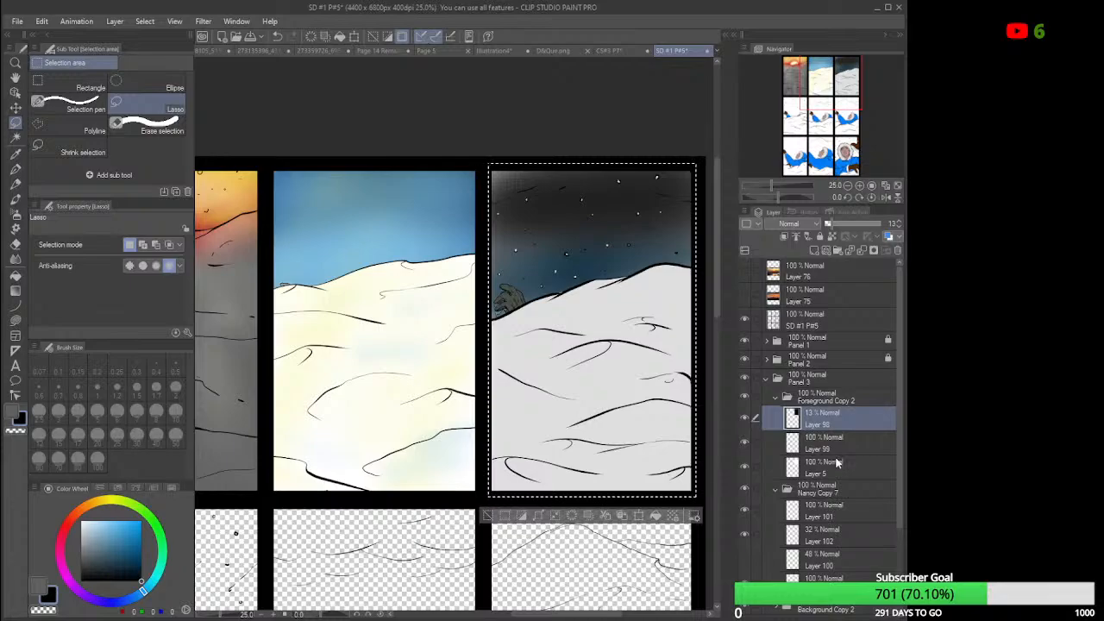
Deselect the third panel and set the hand's blue tint on Layer 102 to 47% opacity.
scroll(656, 251, "down", 3)
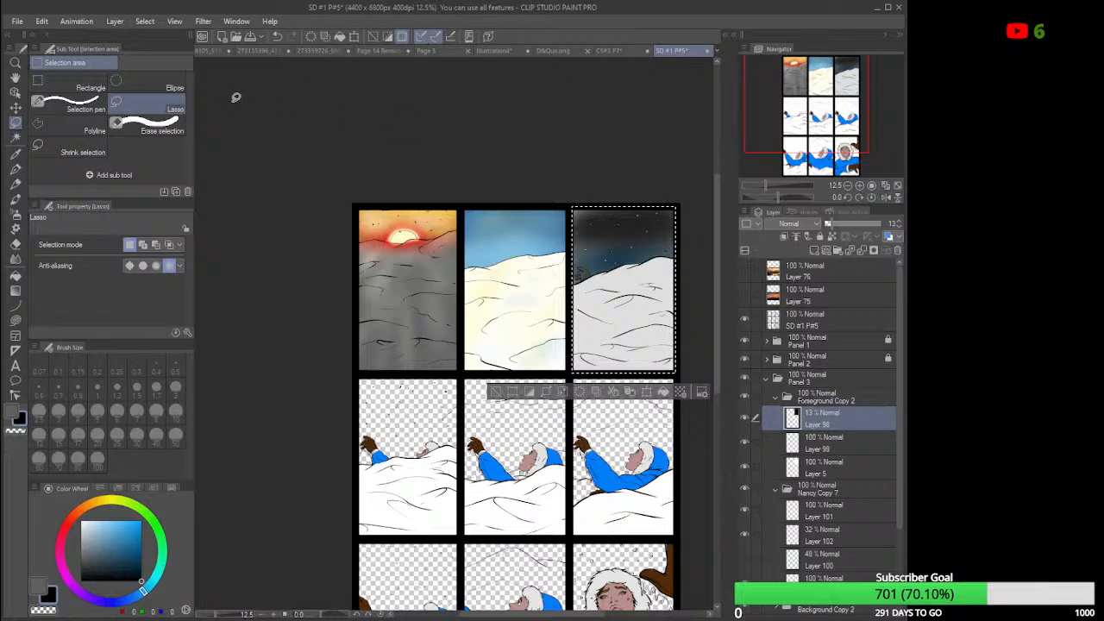
key("ctrl+d")
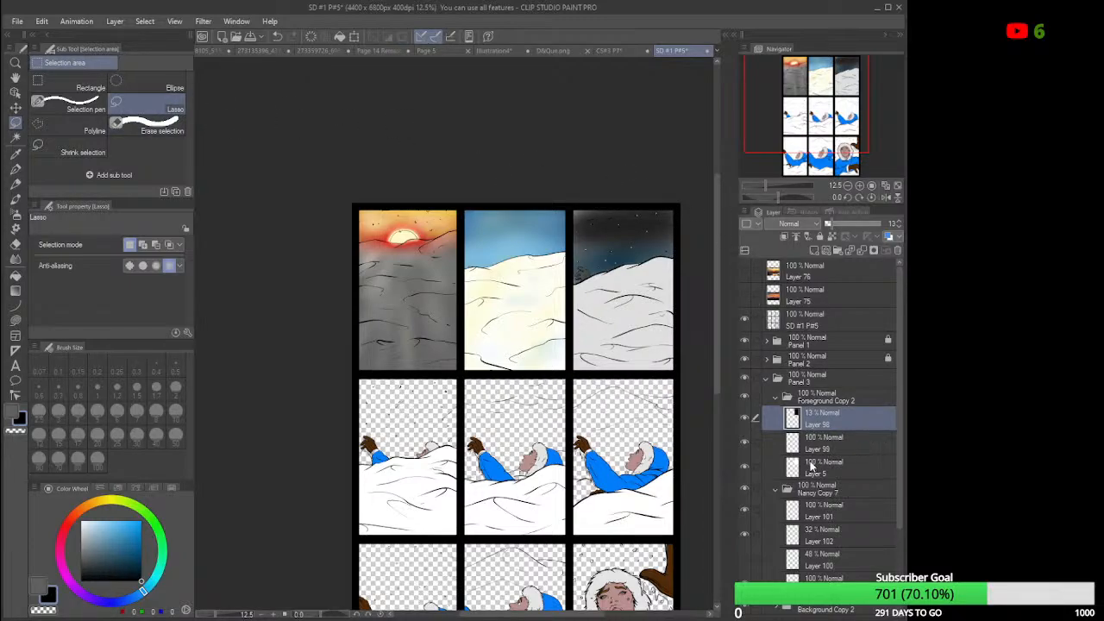
left_click(819, 537)
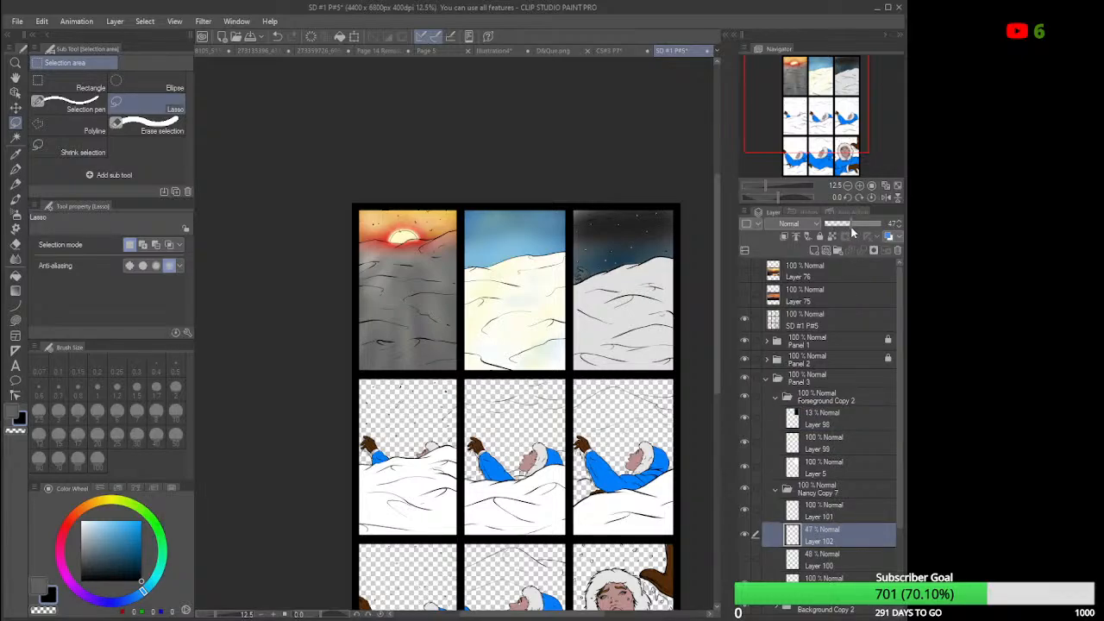
scroll(589, 258, "up", 4)
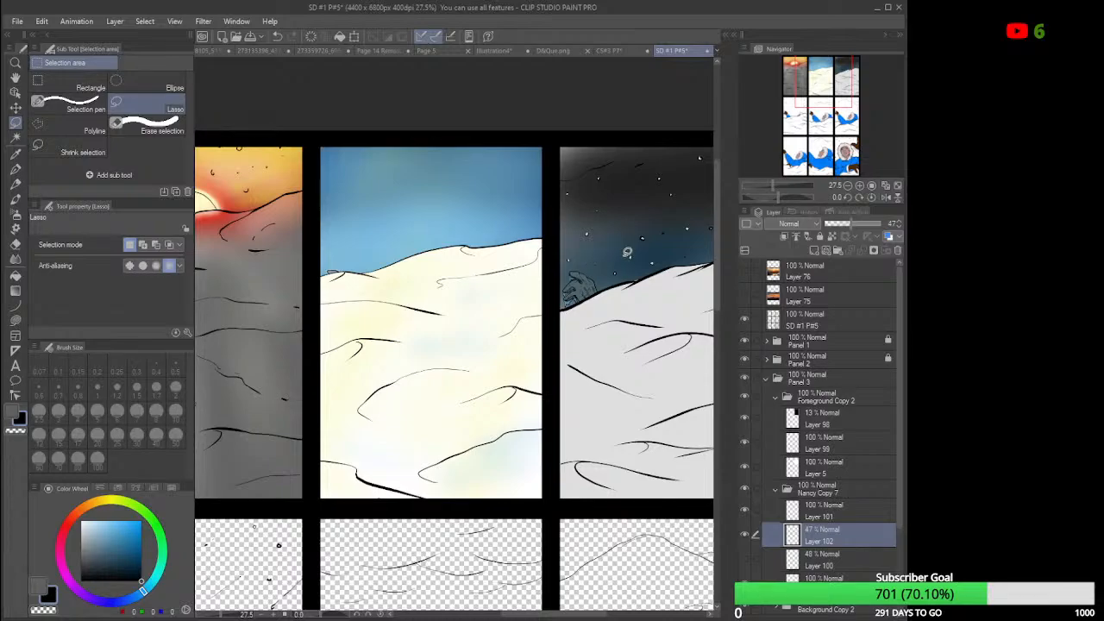
Add a new layer above Layer 98 and choose the Airbrush with pure white as the colour.
left_click(821, 422)
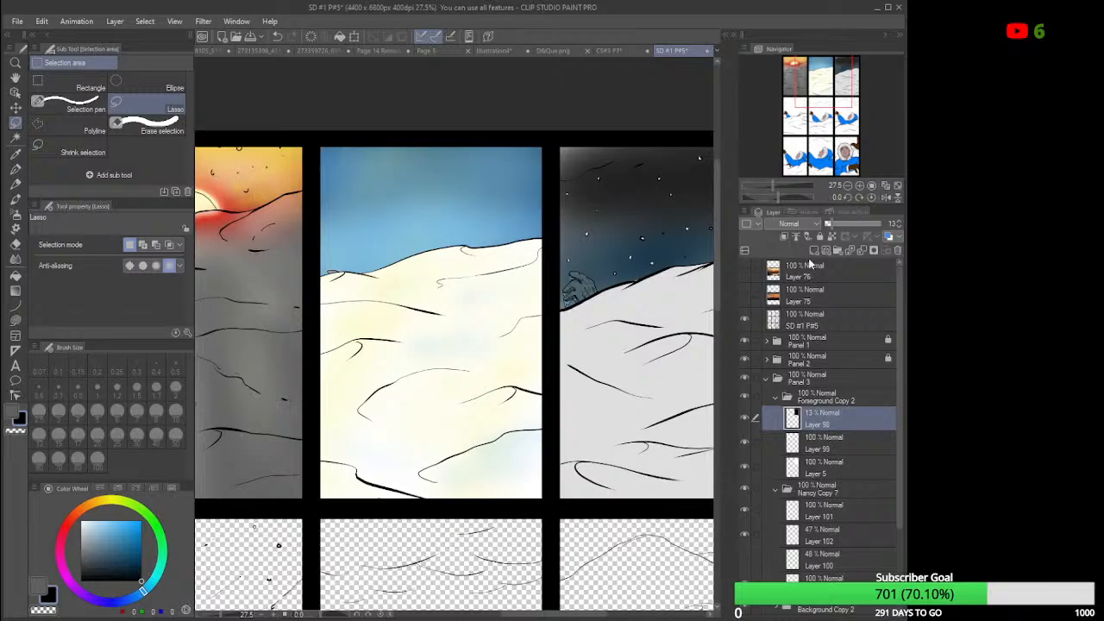
left_click(816, 251)
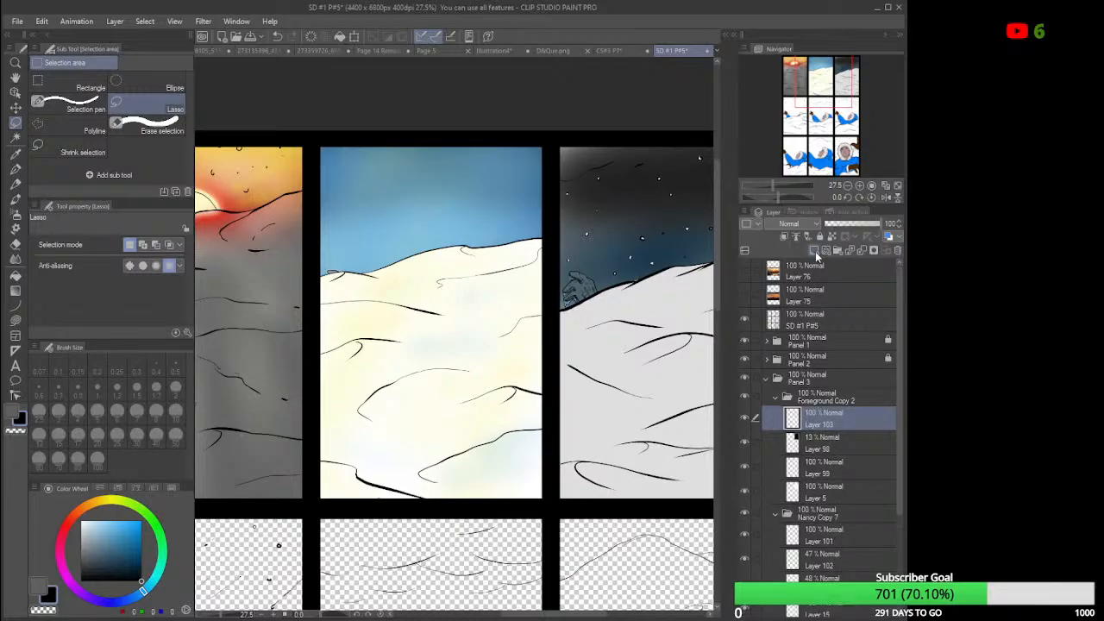
left_click(15, 216)
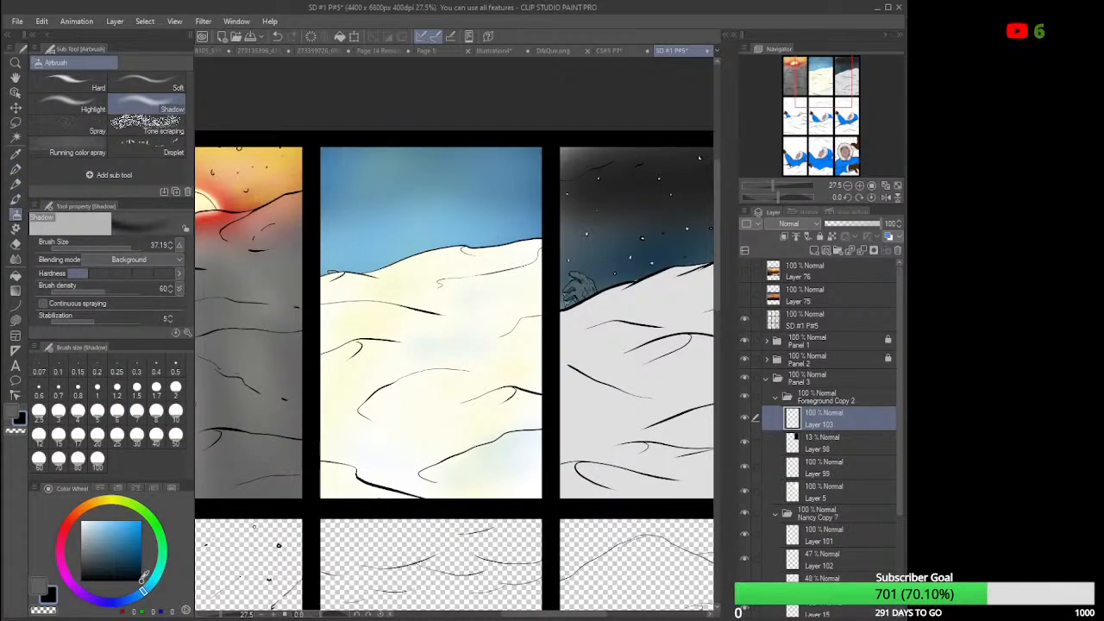
left_click(93, 523)
left_click(83, 522)
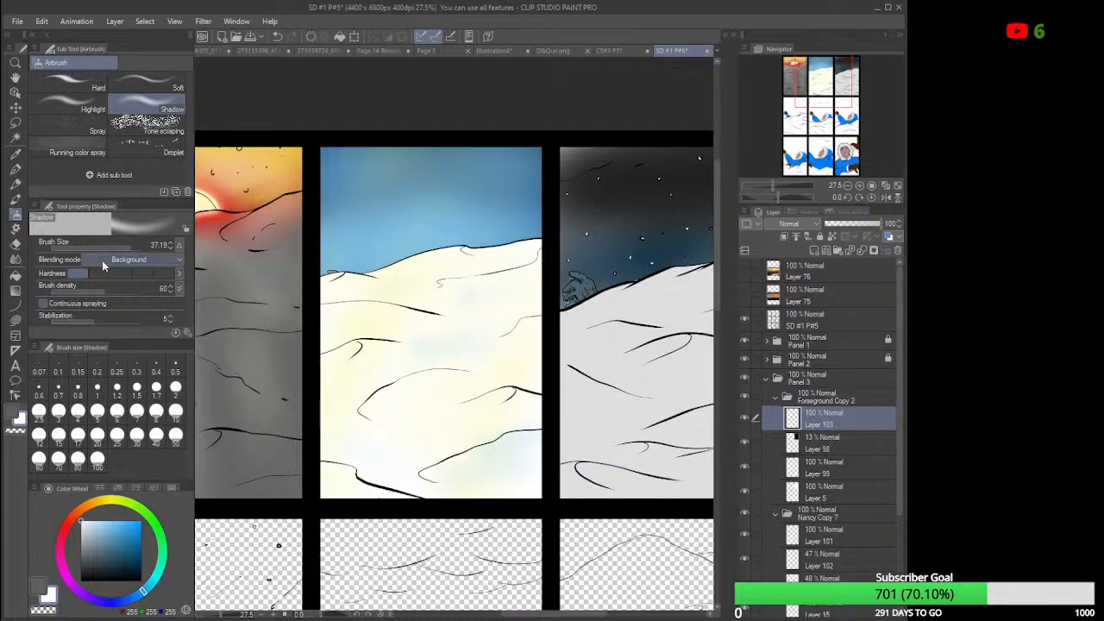
Spray a soft white haze over the top of the frozen hand using the Soft airbrush at size 5.15.
left_click(166, 90)
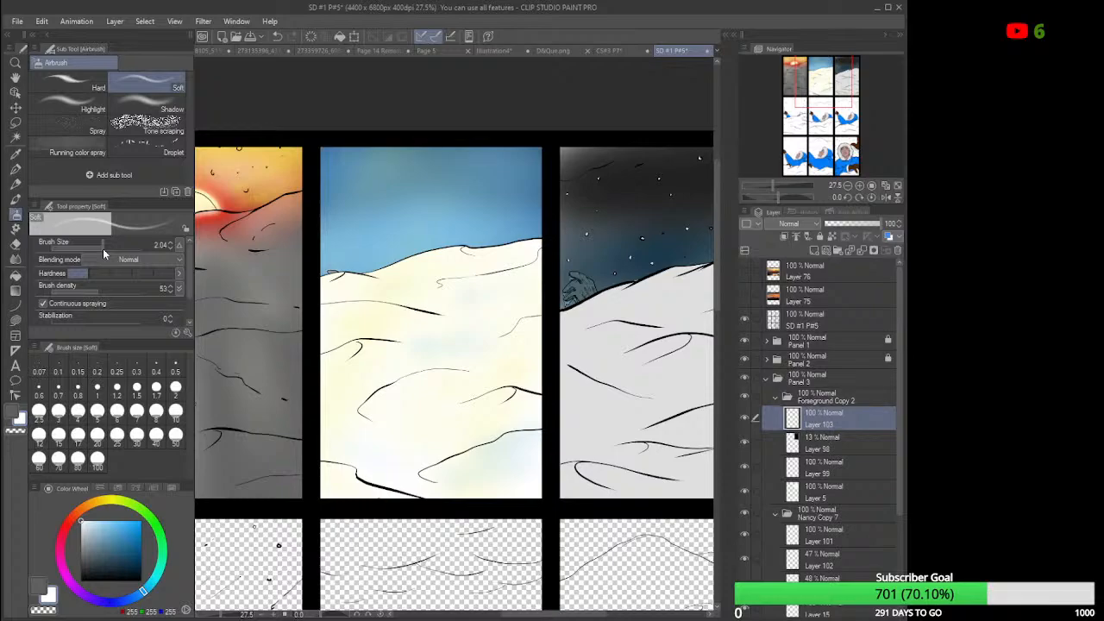
left_click_drag(103, 248, 112, 247)
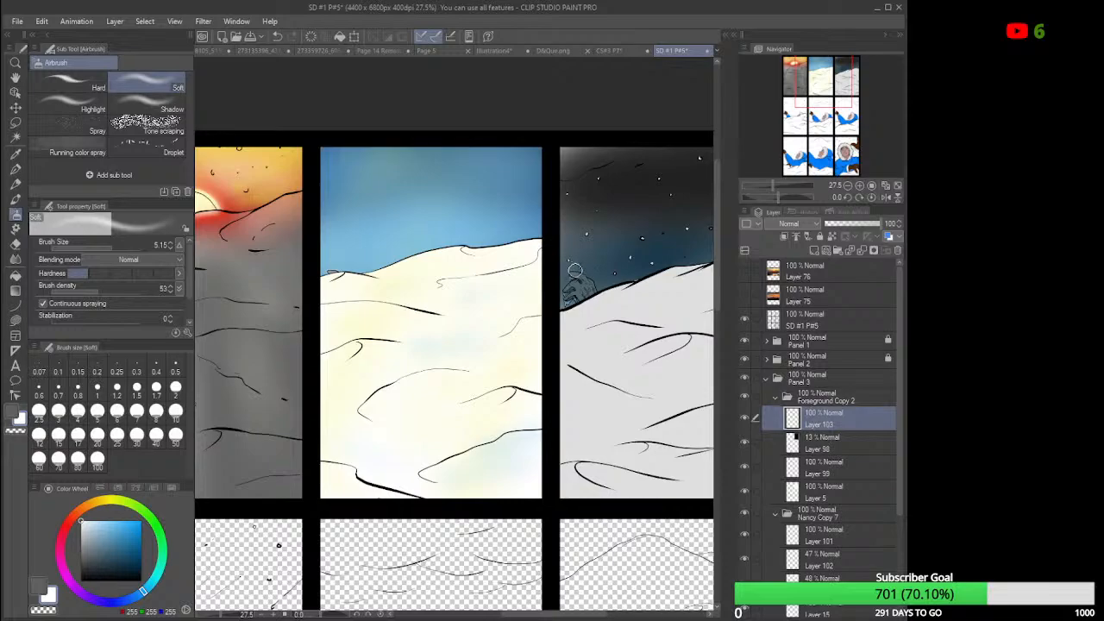
mouse_move(587, 273)
left_mouse_down()
mouse_move(568, 263)
mouse_move(599, 270)
mouse_move(585, 280)
left_mouse_up()
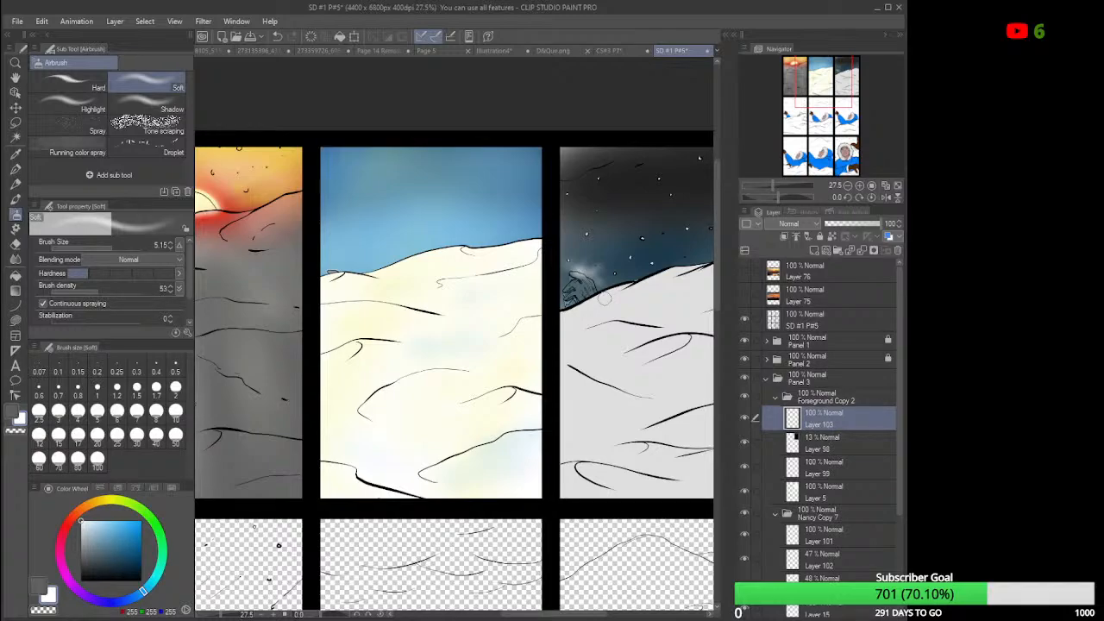
scroll(561, 315, "down", 2)
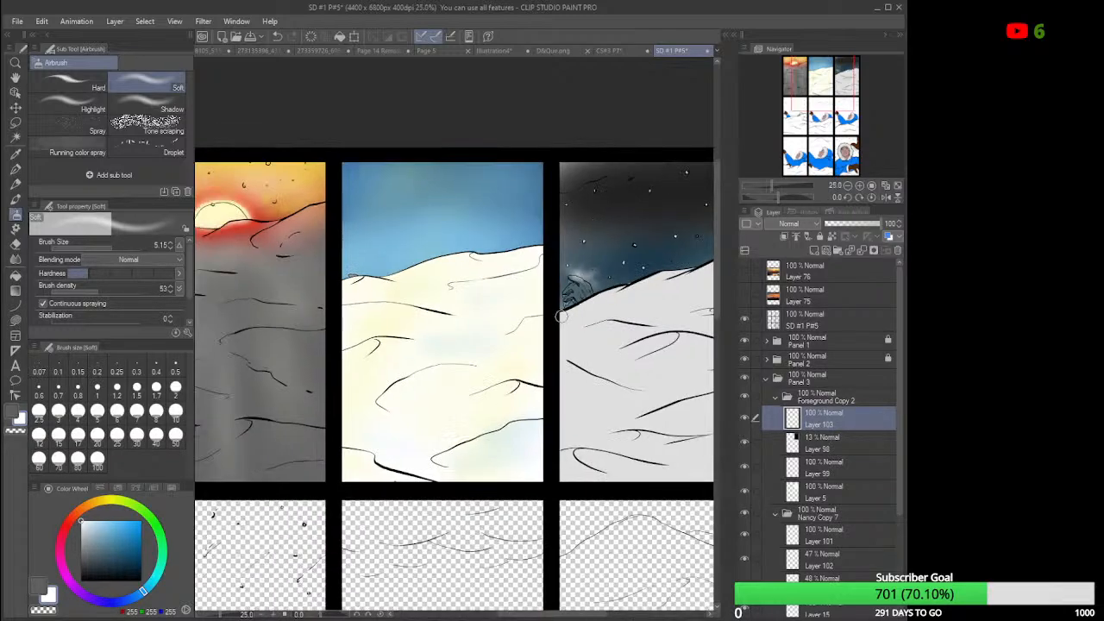
scroll(561, 316, "down", 2)
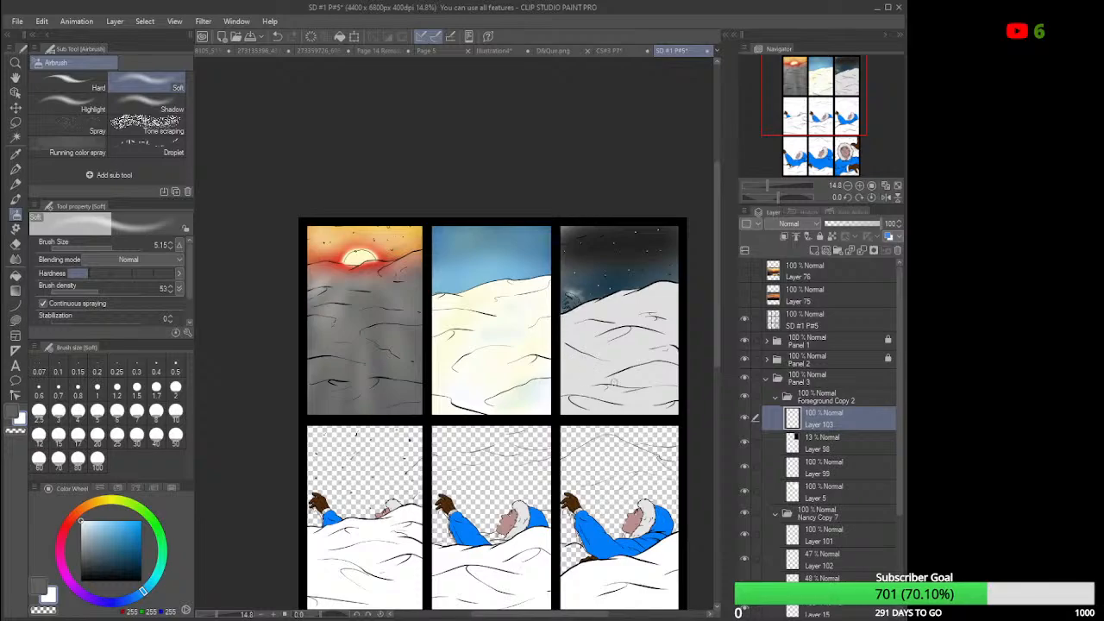
Lock the Panel 3 folder and collapse it.
left_click_drag(607, 614, 630, 614)
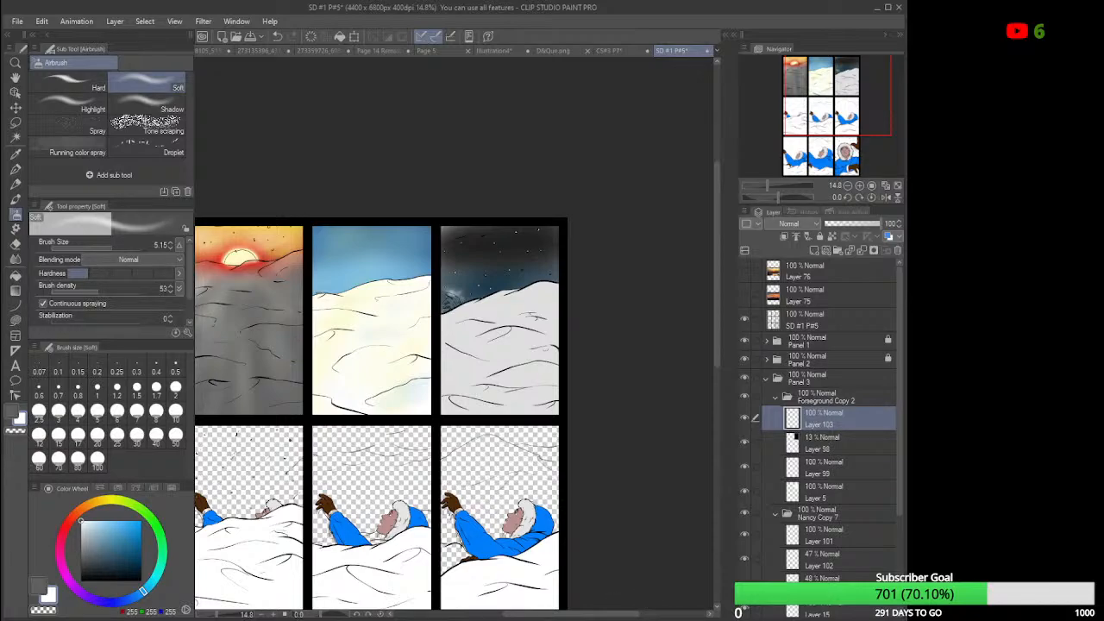
left_click_drag(628, 618, 582, 616)
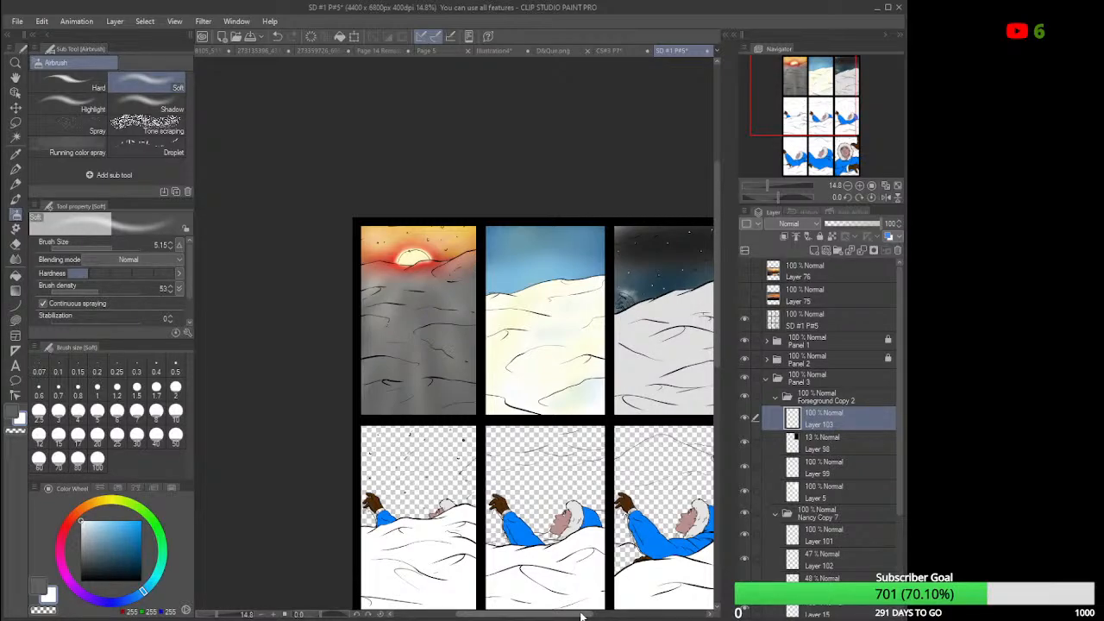
scroll(630, 352, "down", 1)
left_click_drag(565, 617, 576, 617)
left_click(836, 377)
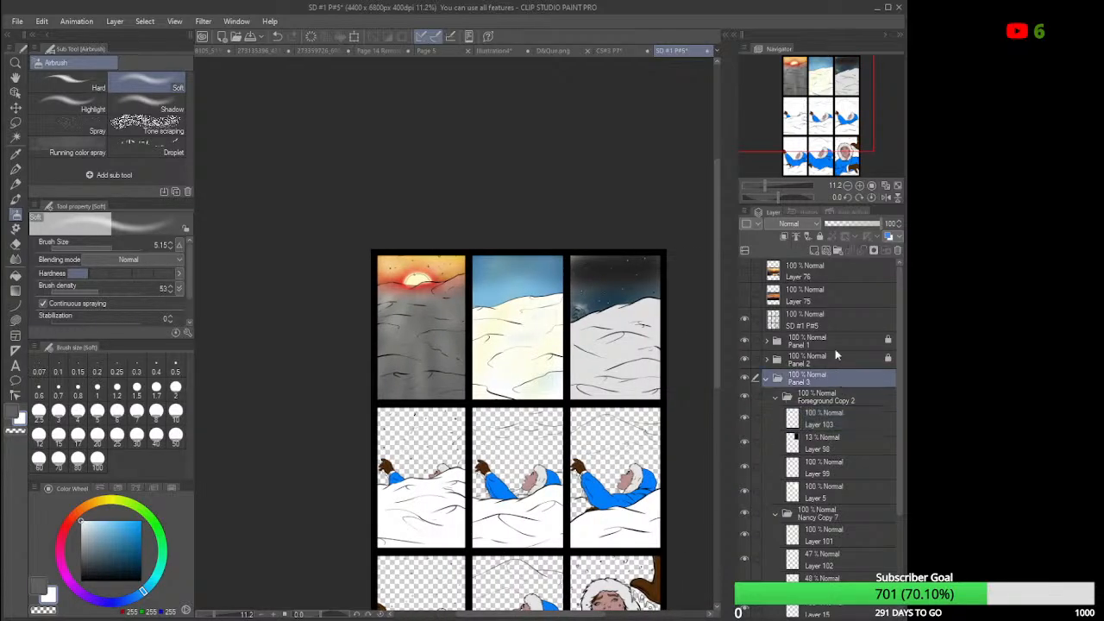
left_click(821, 236)
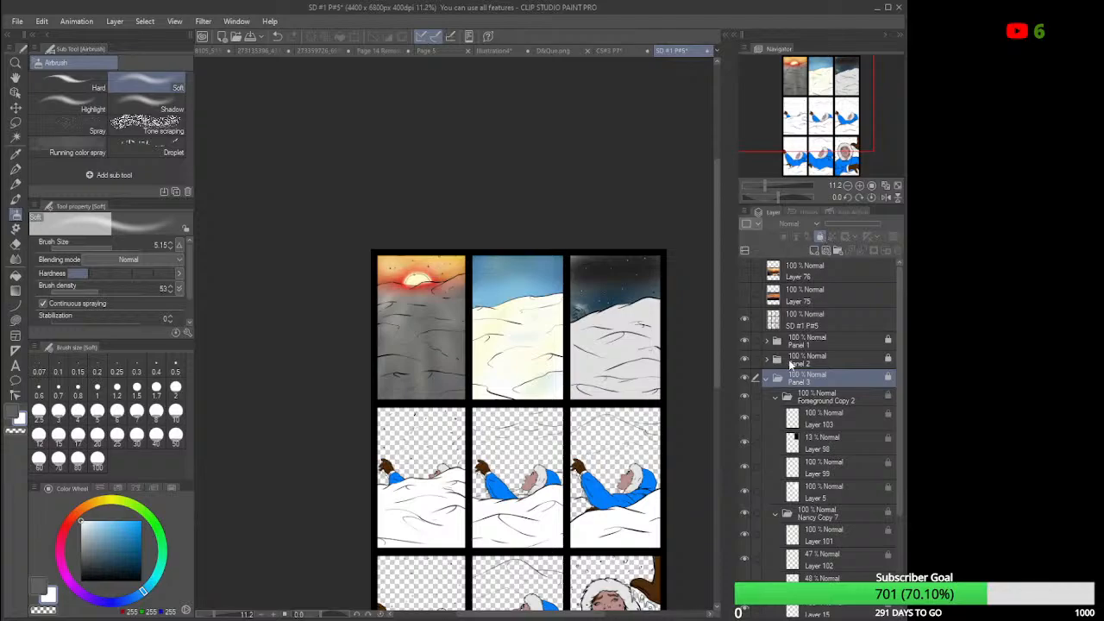
left_click(764, 379)
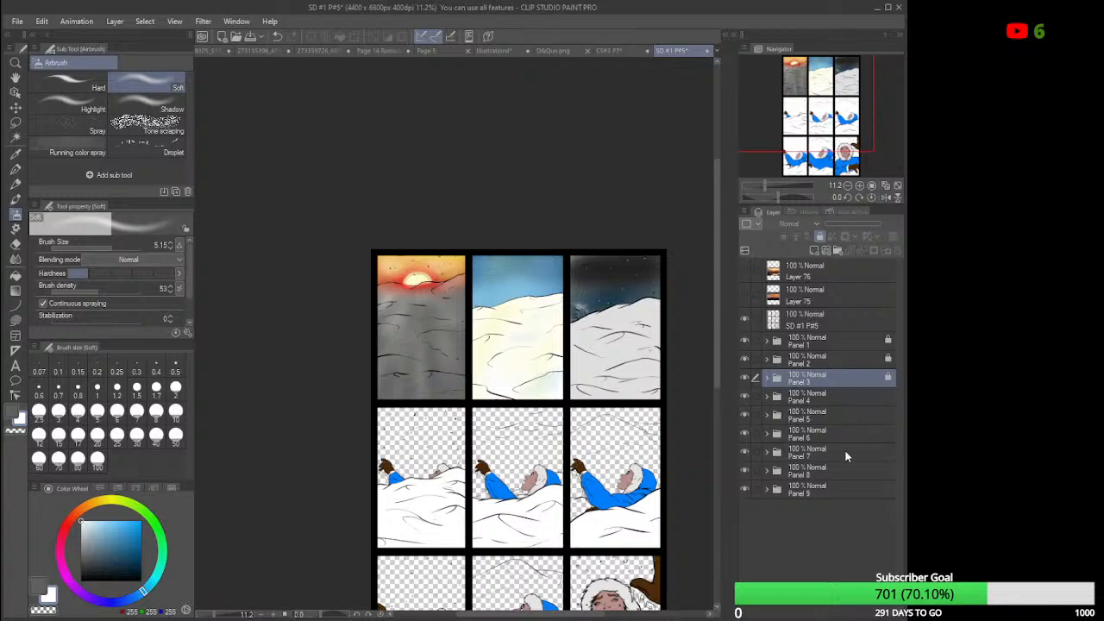
Inside the Panel 4 folder, collapse Nancy Copy 6 and select the Background Copy 3 folder.
left_click(768, 398)
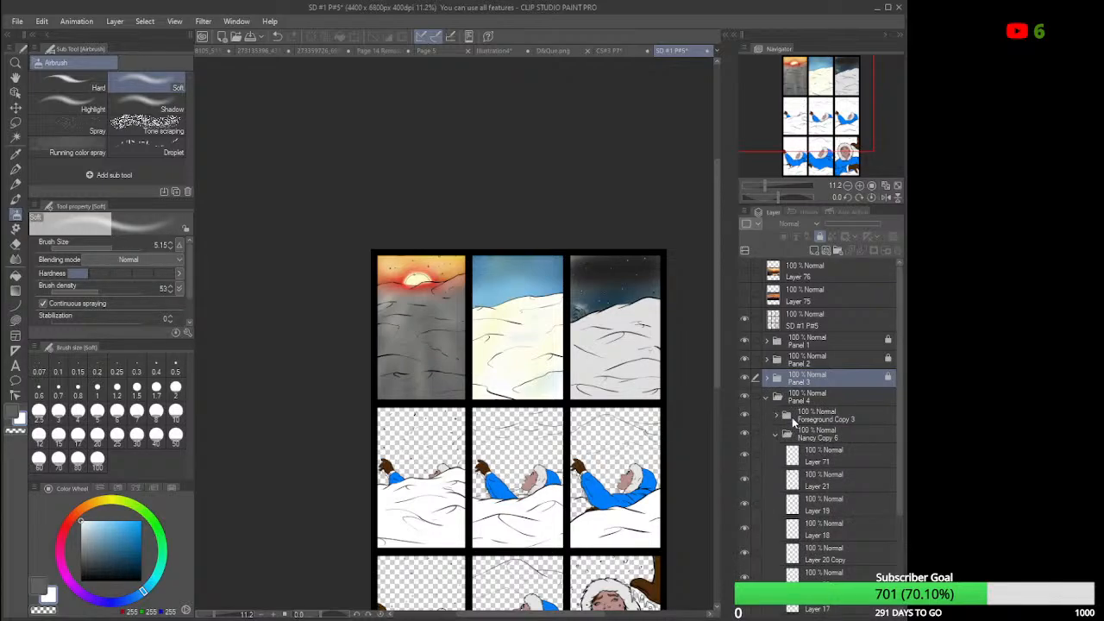
left_click(777, 434)
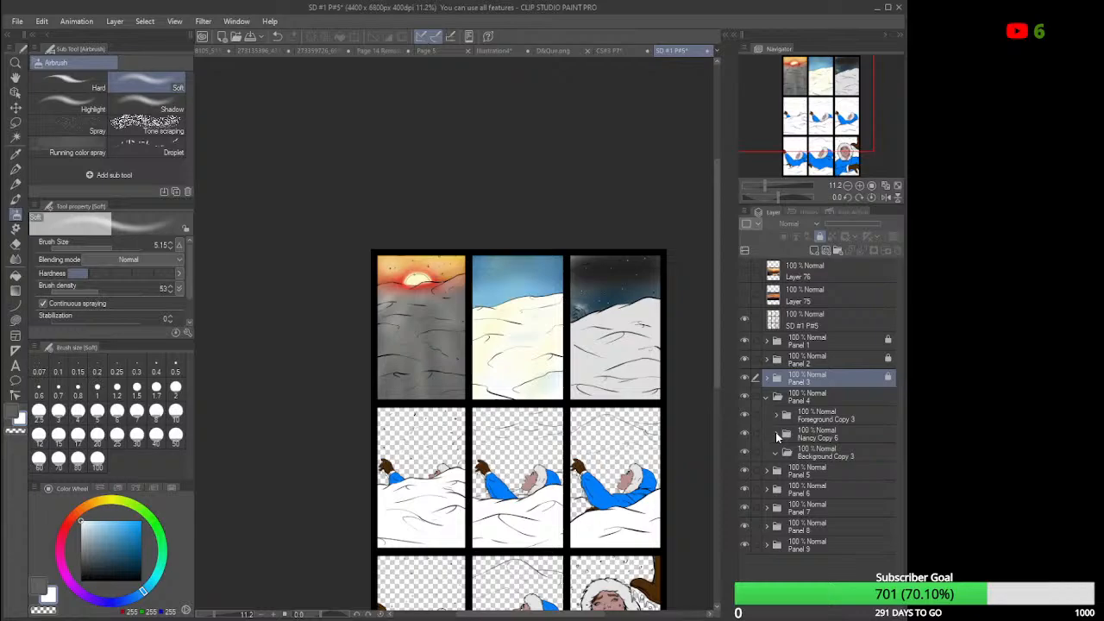
left_click(823, 451)
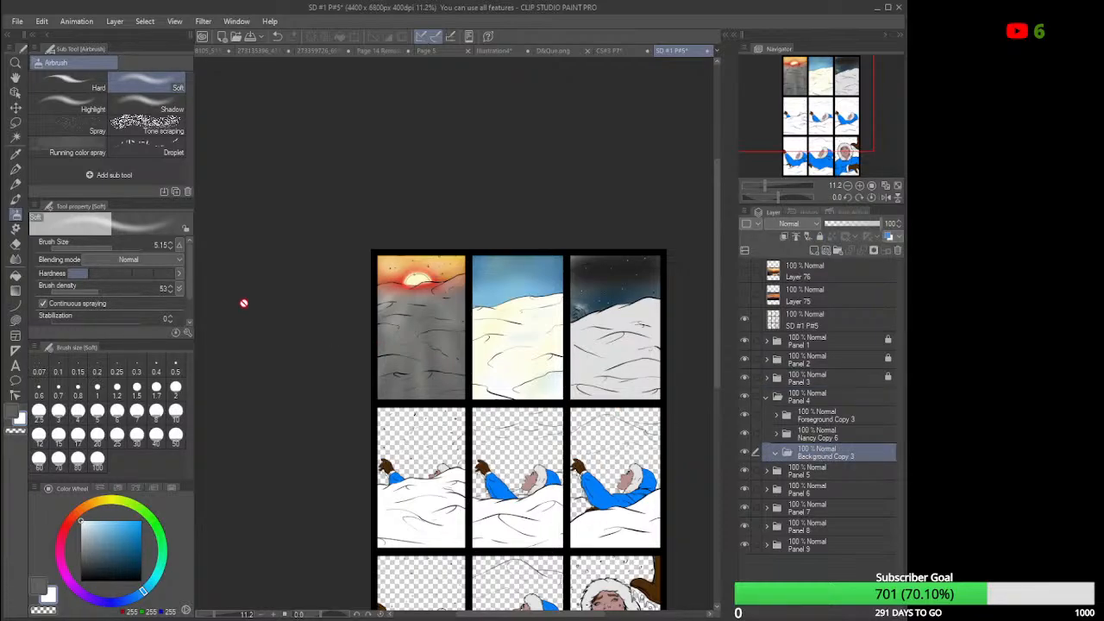
Make a rectangular selection around the whole fourth panel, the first one in the second row of the page.
left_click(15, 123)
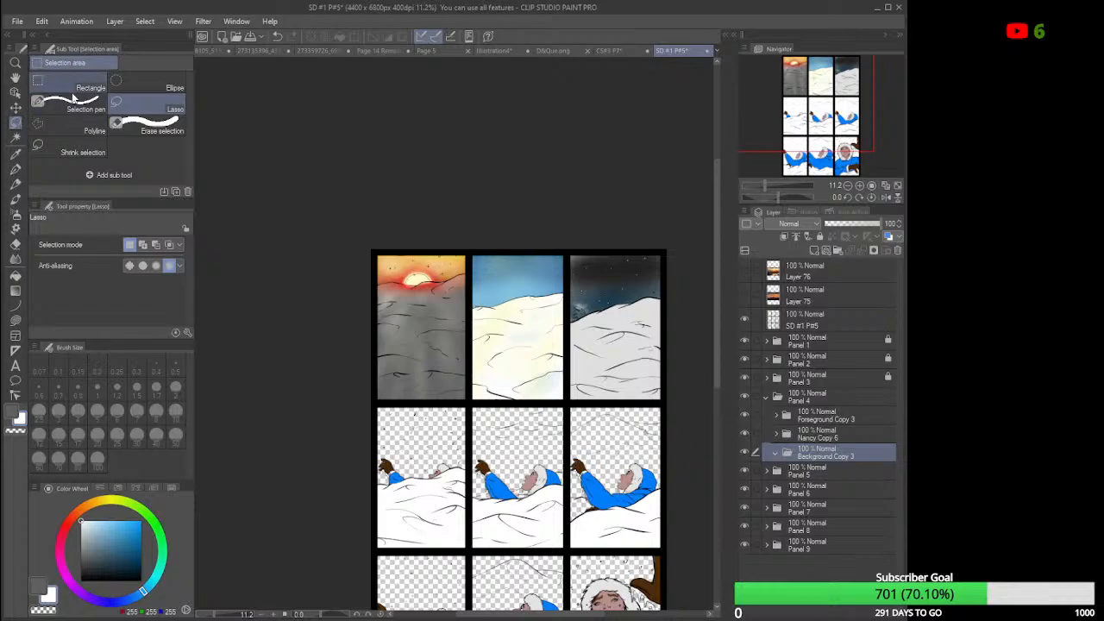
left_click(67, 81)
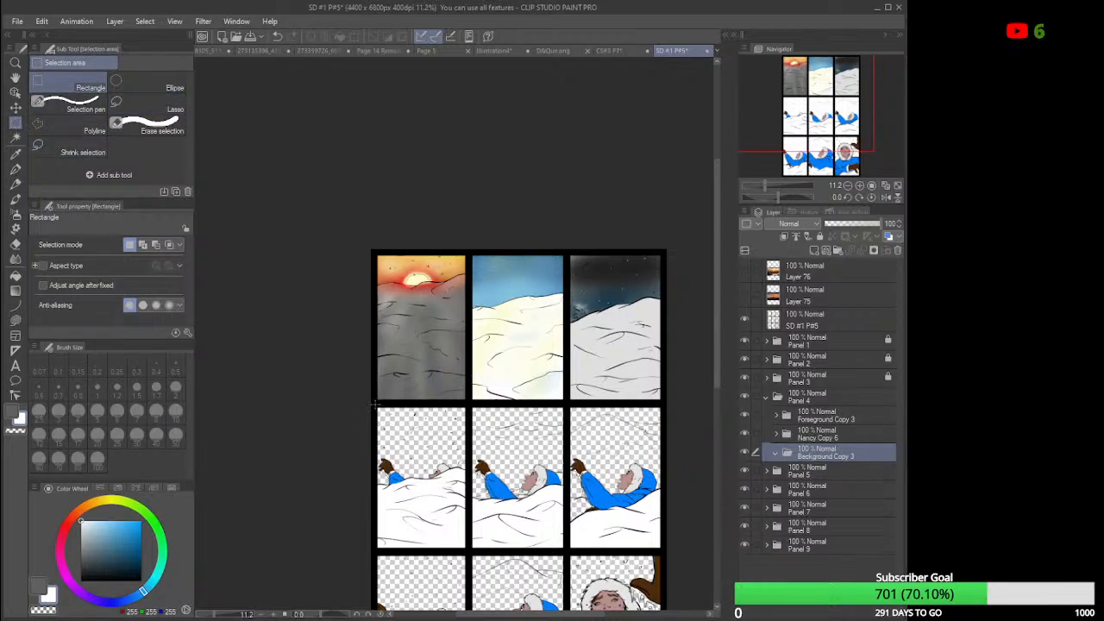
left_click_drag(376, 403, 468, 549)
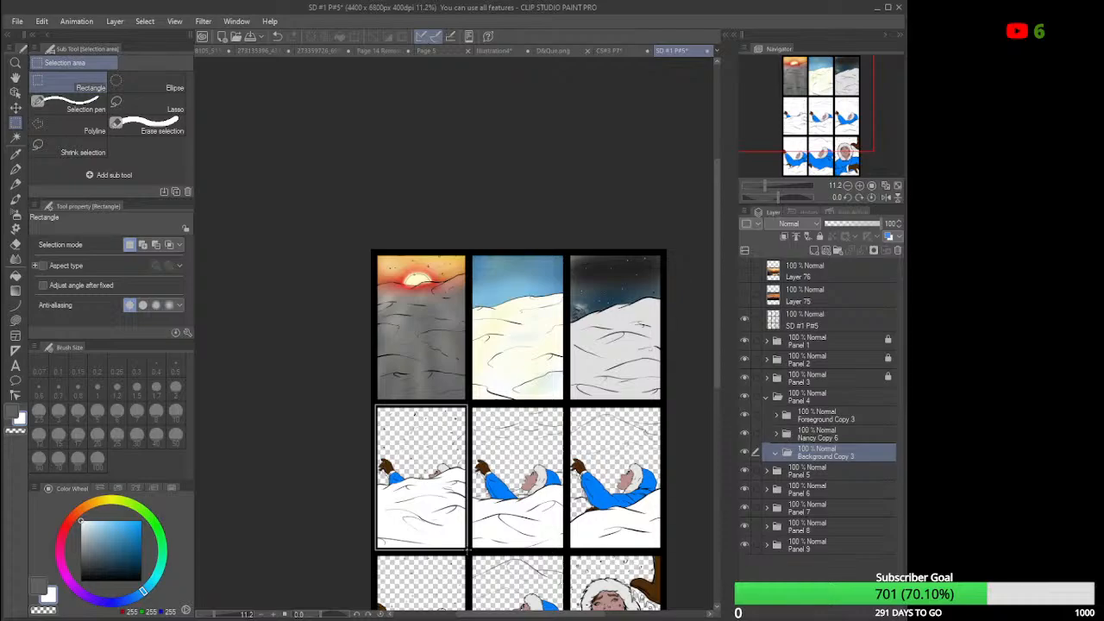
left_click_drag(469, 550, 468, 549)
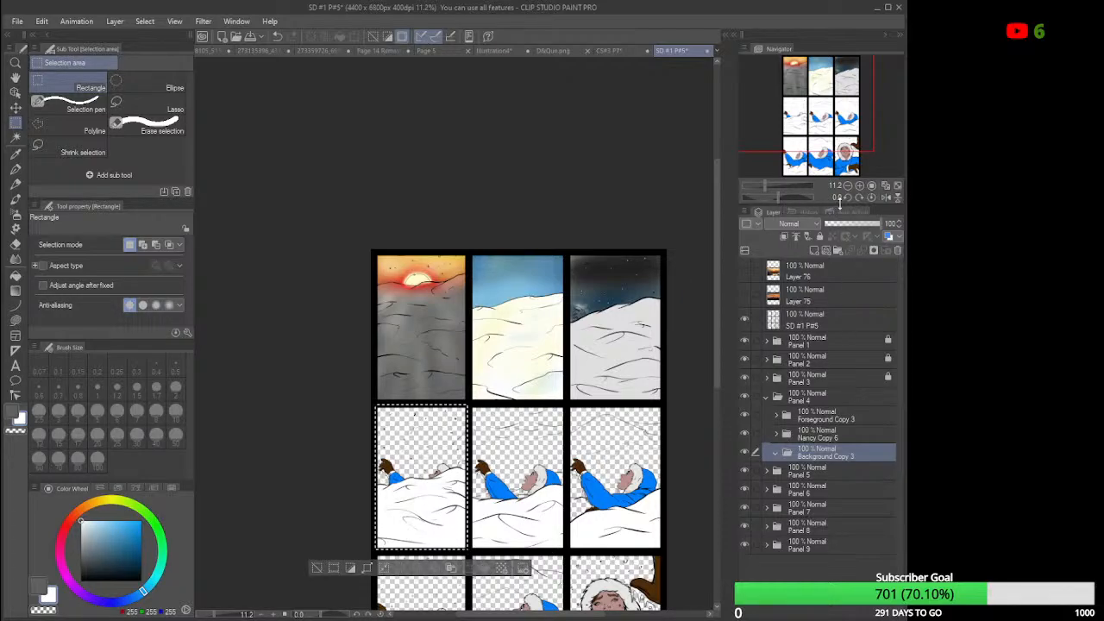
Add three new layers inside the Background Copy 3 folder and make the lowest of them active.
left_click(813, 250)
left_click(812, 249)
left_click(812, 250)
left_click(833, 523)
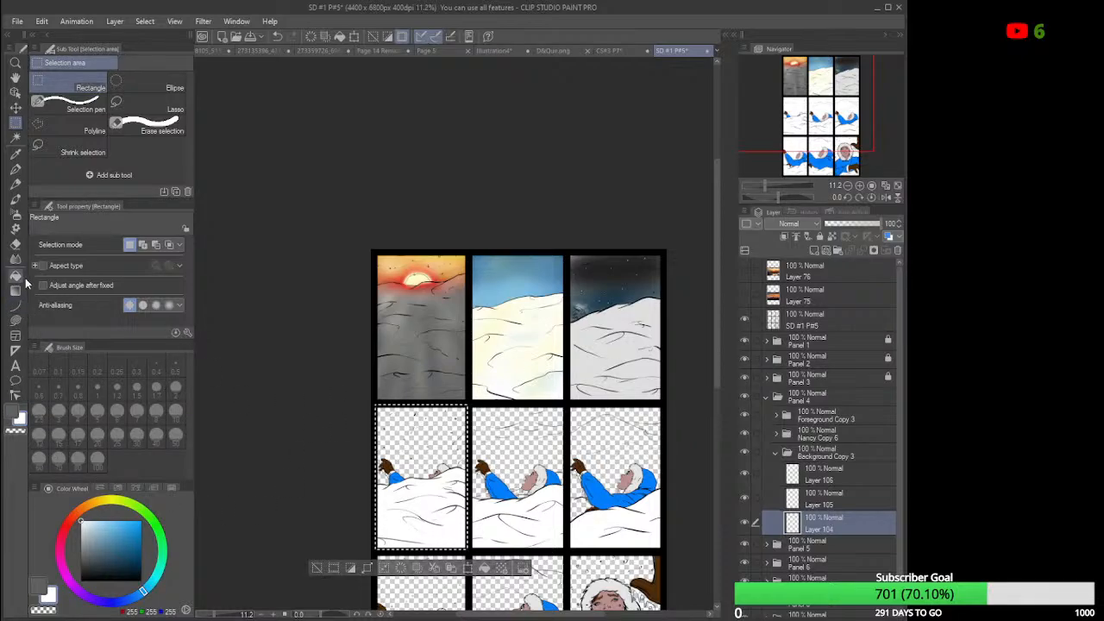
Set the colour to light grey (189, 189, 189) and the Shadow airbrush to size 53.89, and try a haze stroke above the fourth panel's snow line.
left_click(83, 522)
left_click(81, 533)
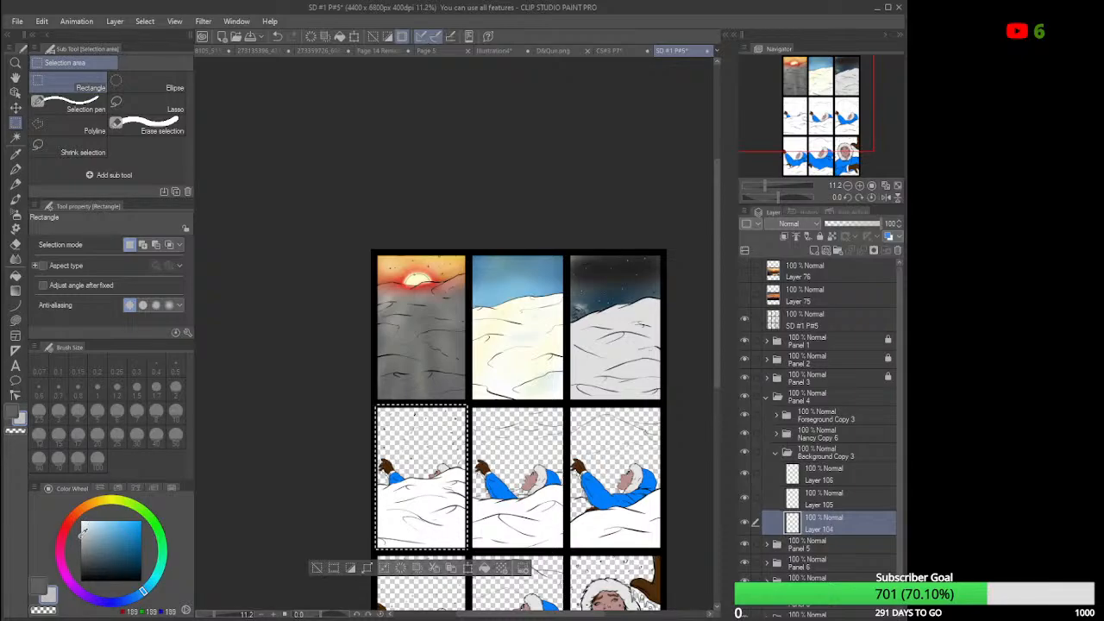
left_click(17, 216)
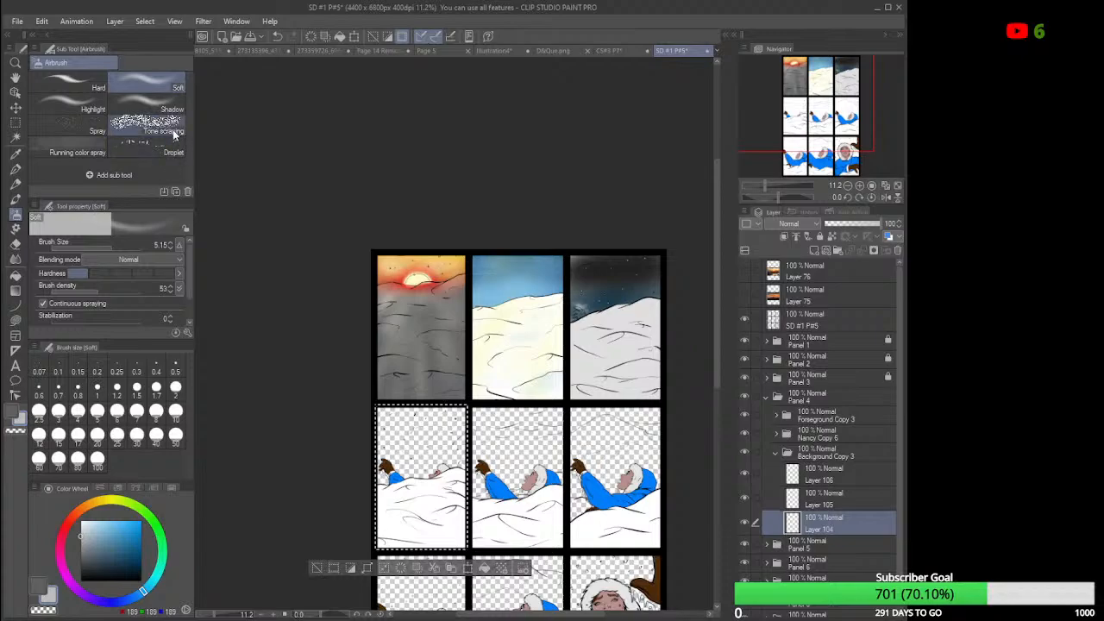
left_click(169, 110)
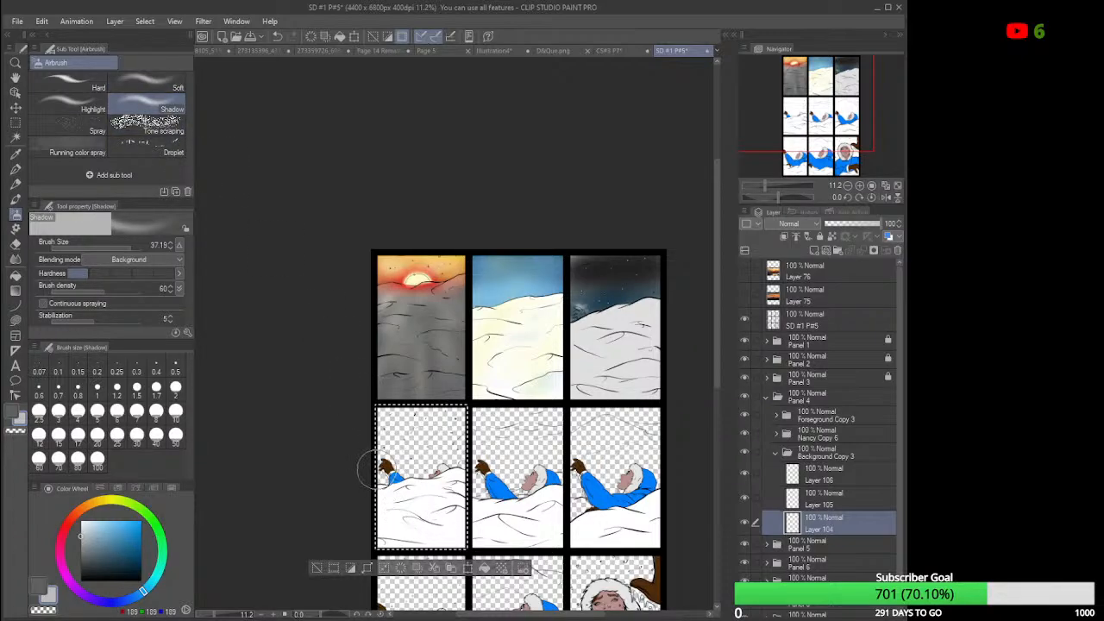
left_click(133, 246)
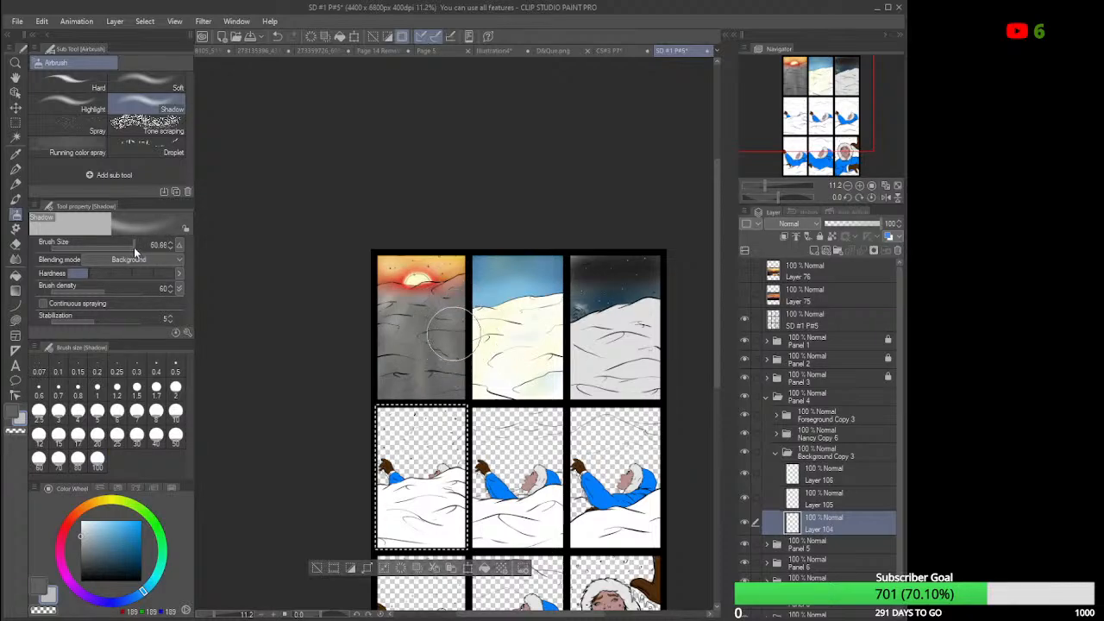
left_click_drag(133, 246, 135, 248)
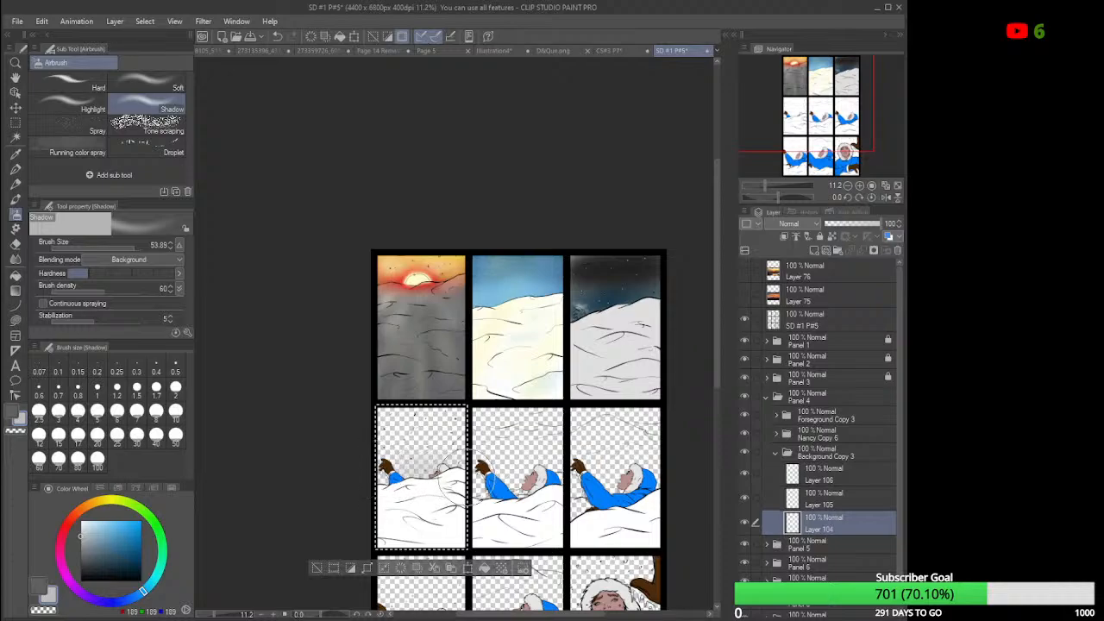
mouse_move(379, 467)
left_mouse_down()
mouse_move(349, 466)
mouse_move(419, 443)
mouse_move(461, 458)
left_mouse_up()
key("ctrl+z")
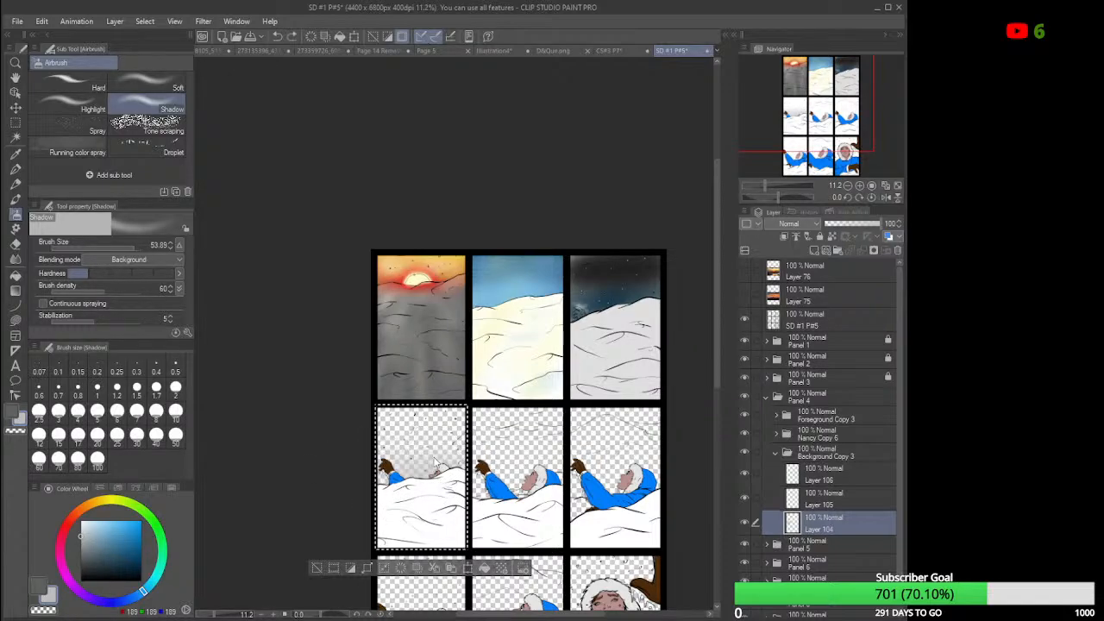
Undo the last grey spray and airbrush light blue above the snow horizon in Panel 4 on Layer 104.
key("ctrl+z")
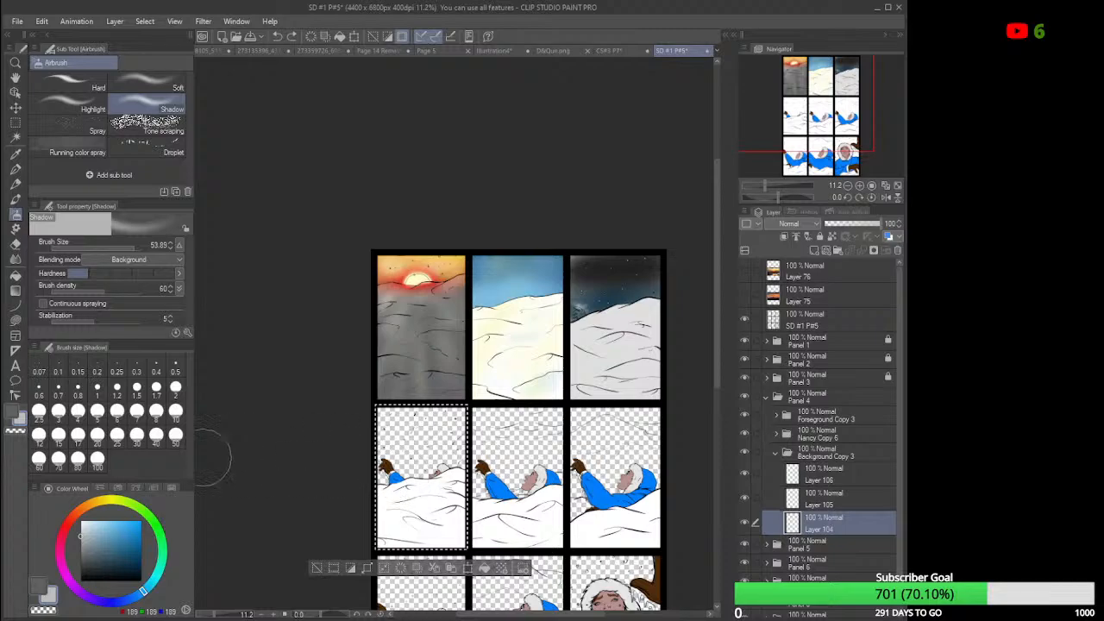
left_click(125, 521)
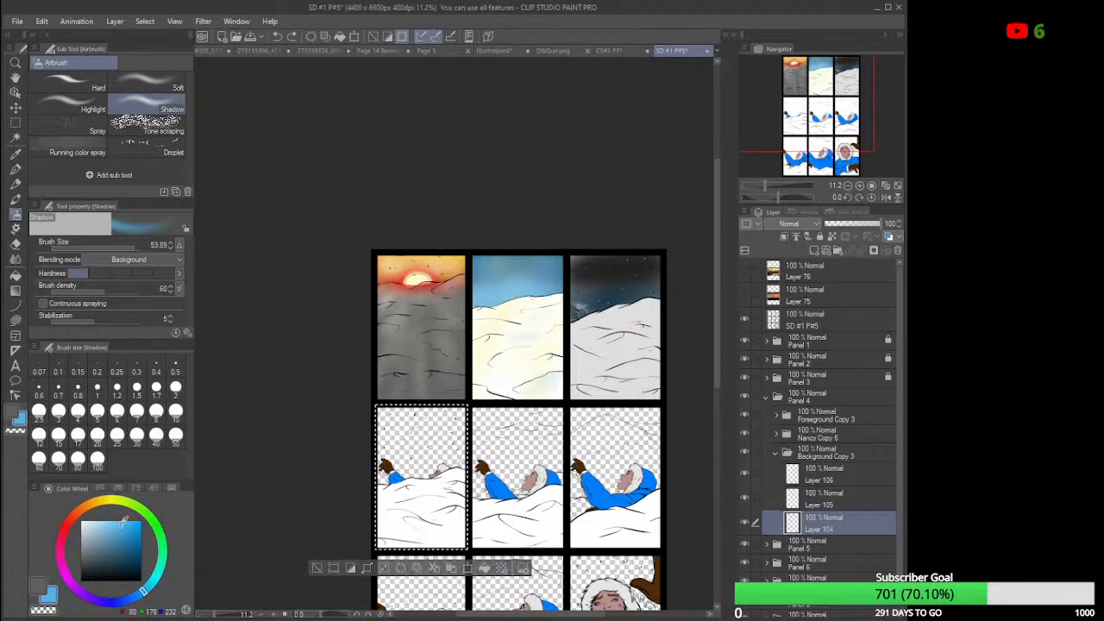
left_click(110, 521)
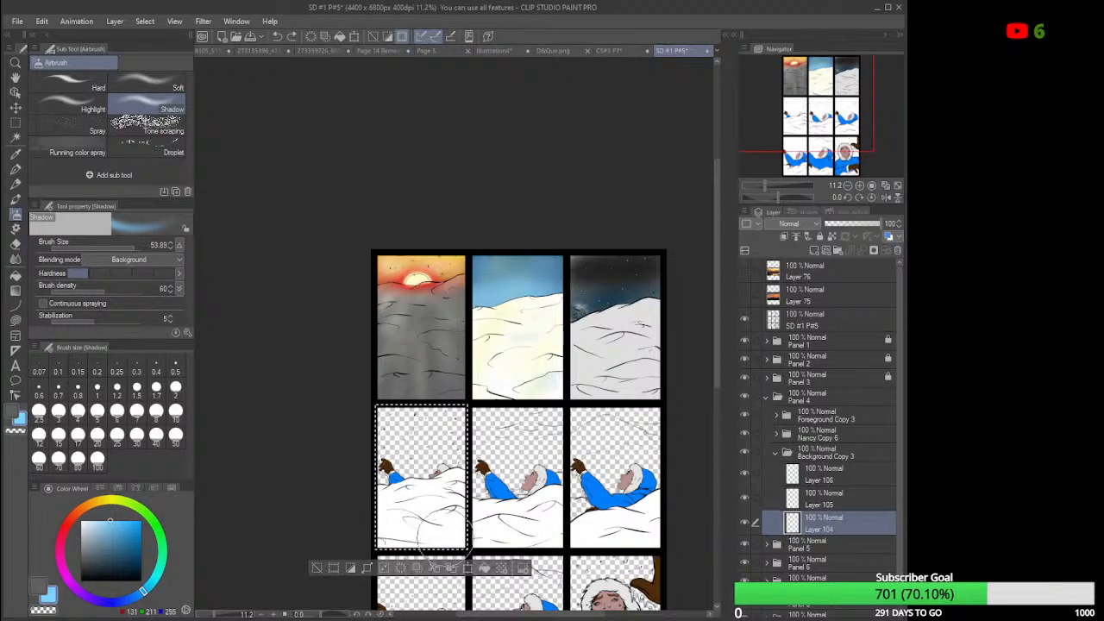
mouse_move(393, 466)
left_mouse_down()
mouse_move(462, 456)
mouse_move(362, 469)
mouse_move(404, 461)
left_mouse_up()
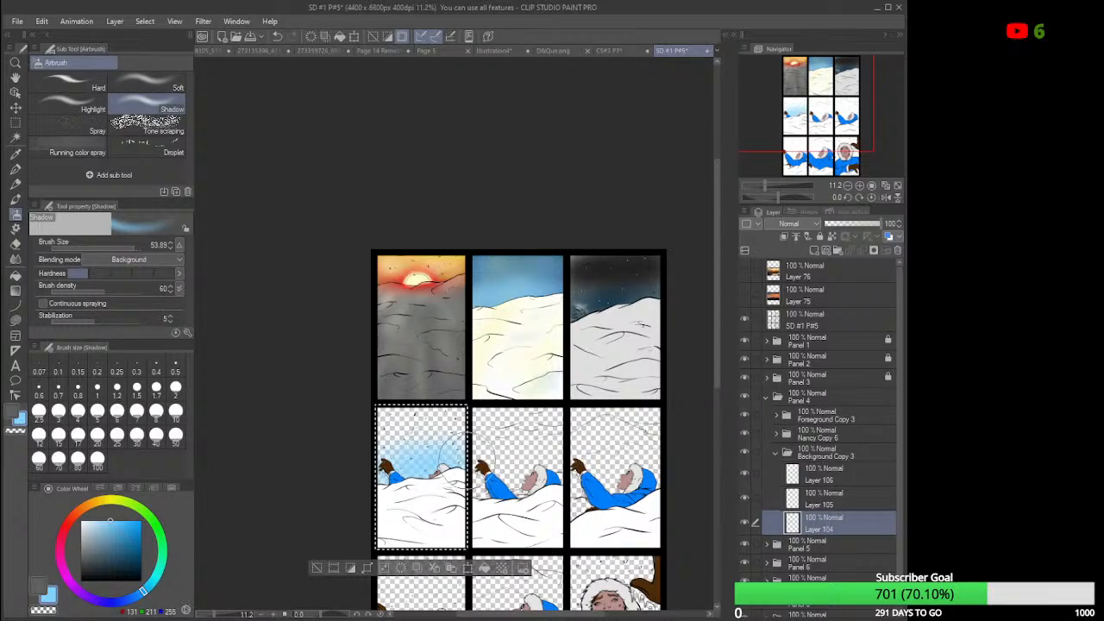
Airbrush a light grey band across the sky above the blue in Panel 4 on Layer 105.
left_click(826, 505)
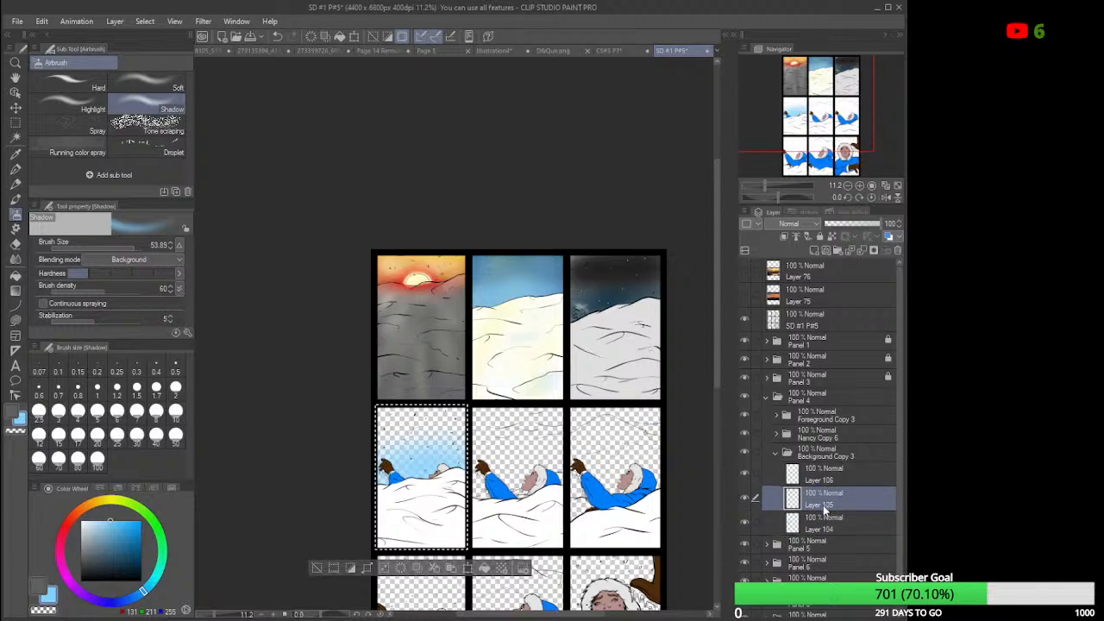
left_click(82, 535)
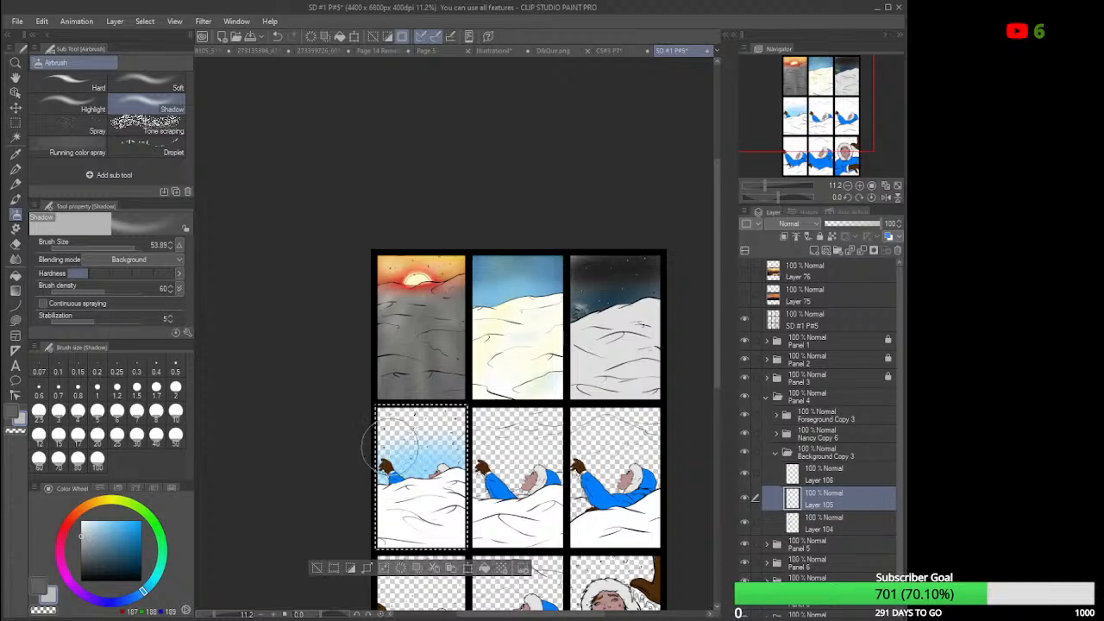
mouse_move(393, 442)
left_mouse_down()
mouse_move(474, 437)
mouse_move(383, 438)
left_mouse_up()
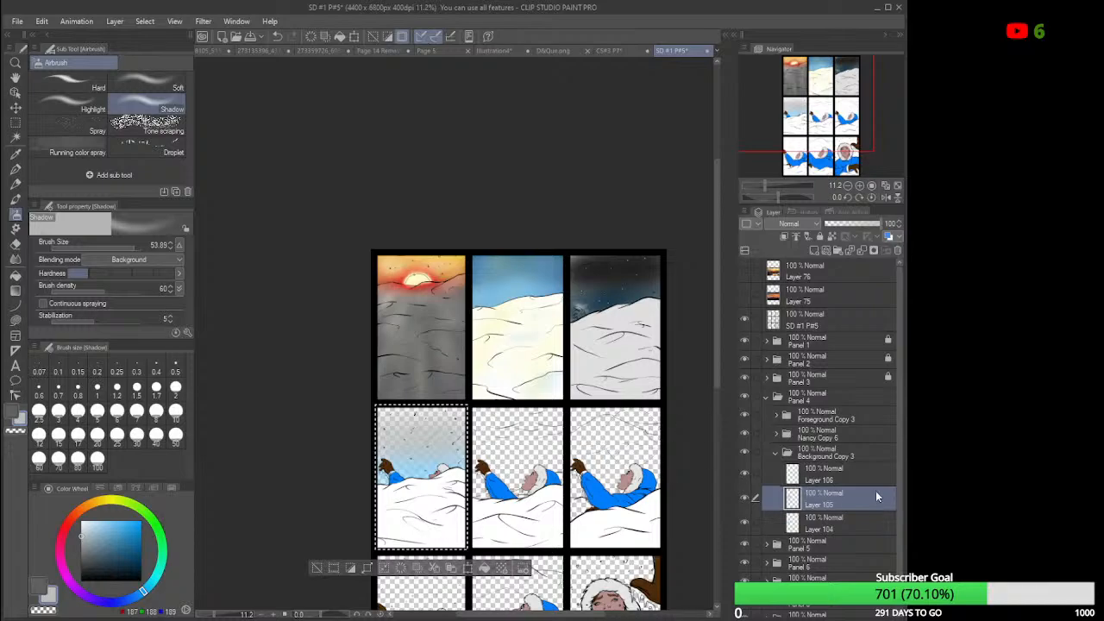
Airbrush a darker grey (136, 136, 136) across the upper edge of Panel 4's sky on Layer 106.
left_click(842, 476)
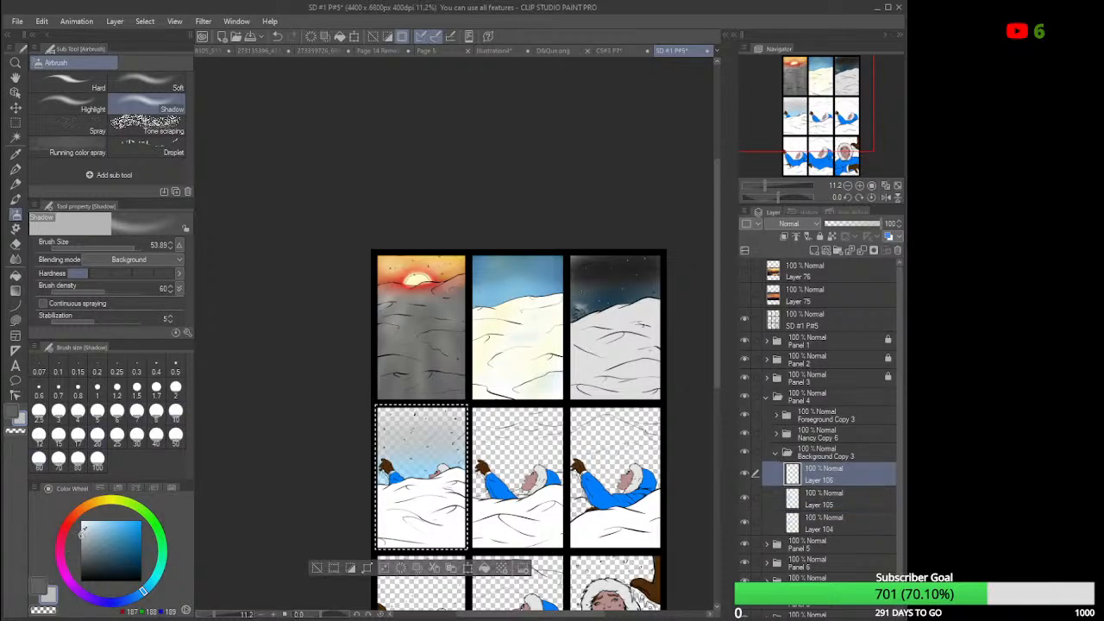
left_click(77, 544)
left_click(80, 549)
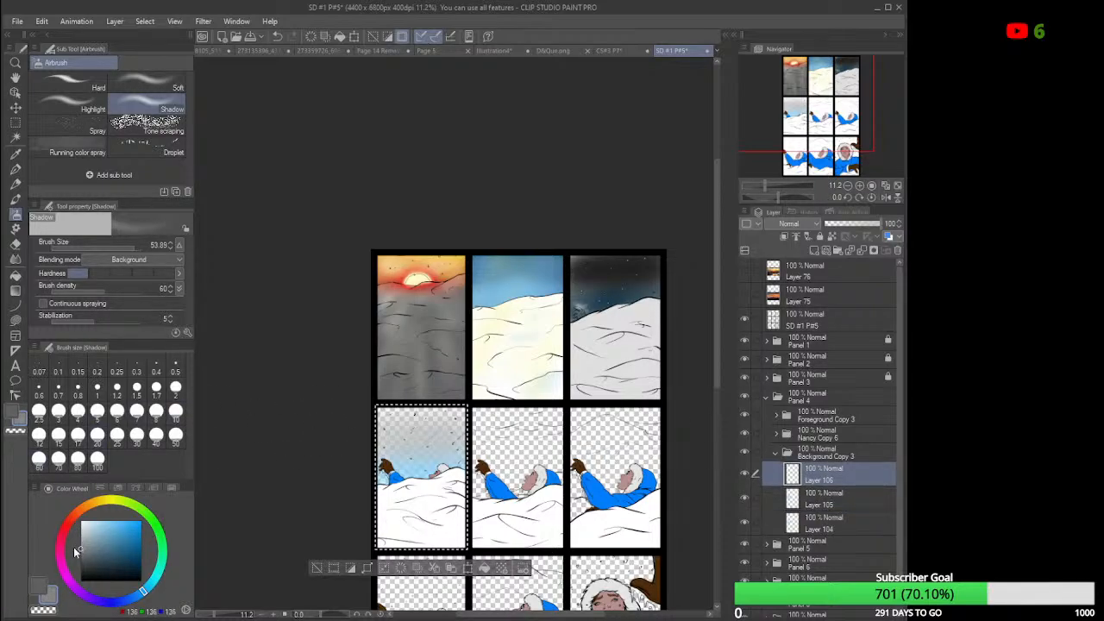
mouse_move(405, 411)
left_mouse_down()
mouse_move(476, 412)
mouse_move(360, 404)
left_mouse_up()
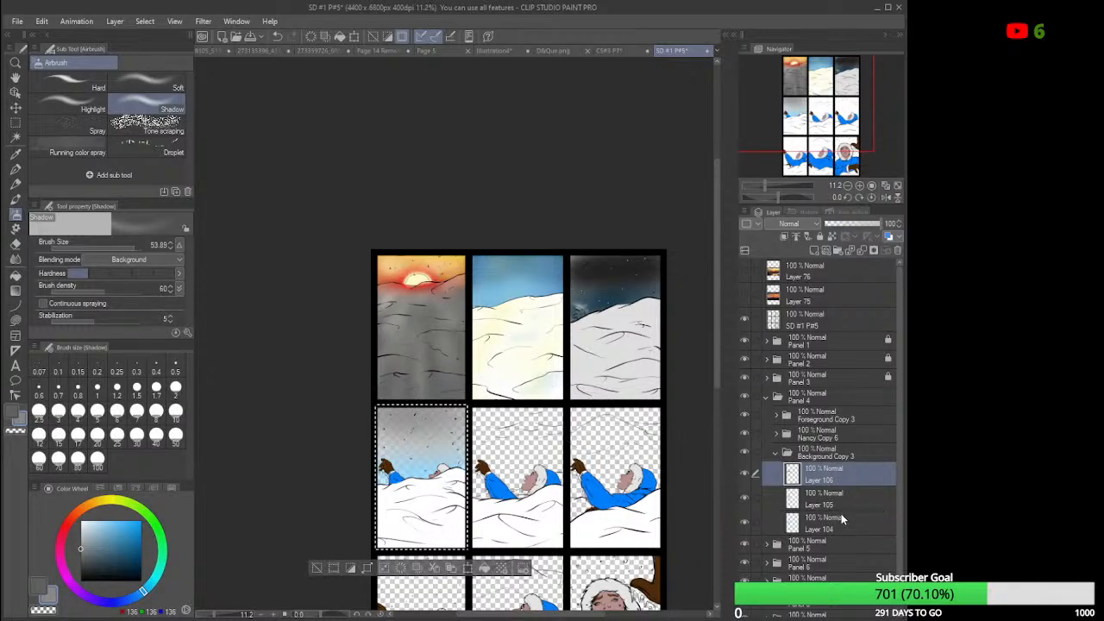
Add a new layer beneath Layer 104 and airbrush mid grey (154, 154, 154) behind Panel 4's sky gradient.
left_click(815, 251)
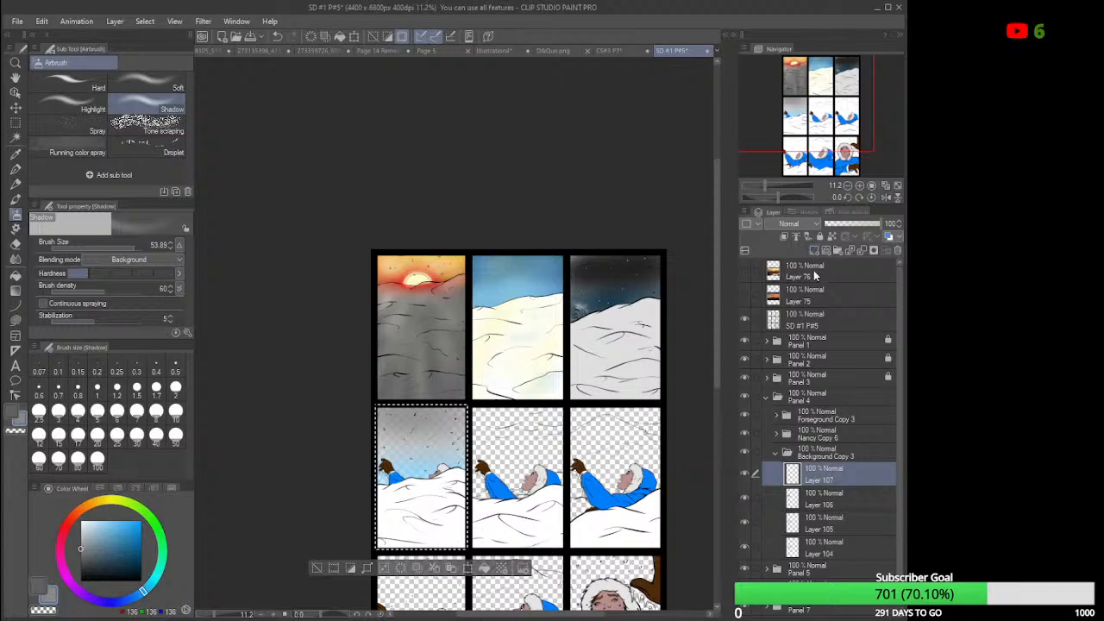
left_click_drag(821, 479, 824, 554)
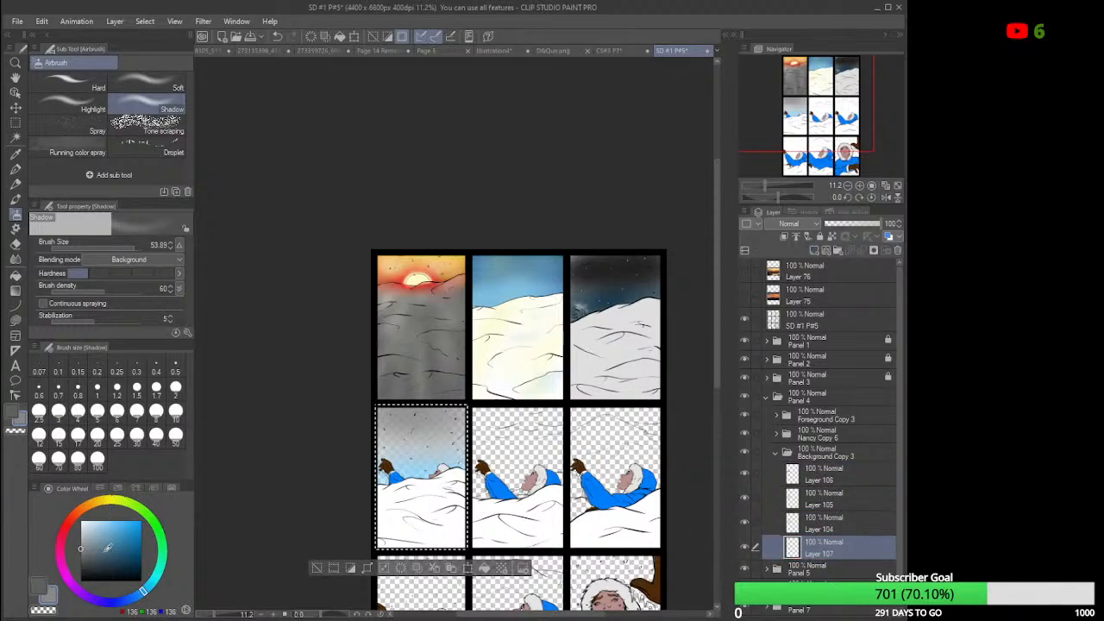
left_click(83, 544)
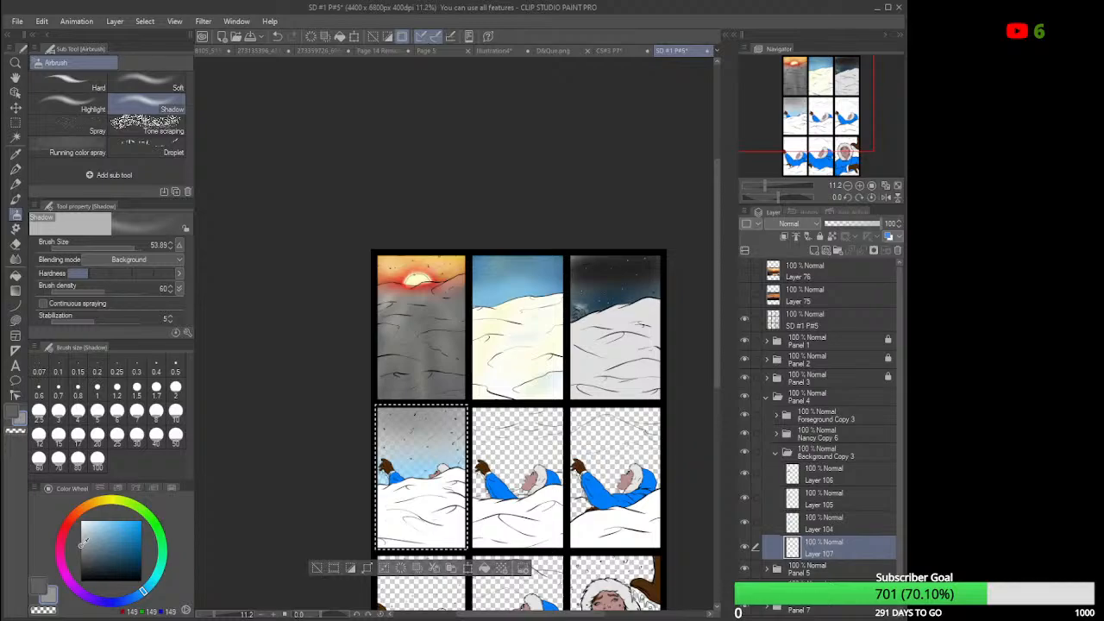
mouse_move(84, 543)
left_mouse_down()
mouse_move(84, 528)
mouse_move(84, 542)
left_mouse_up()
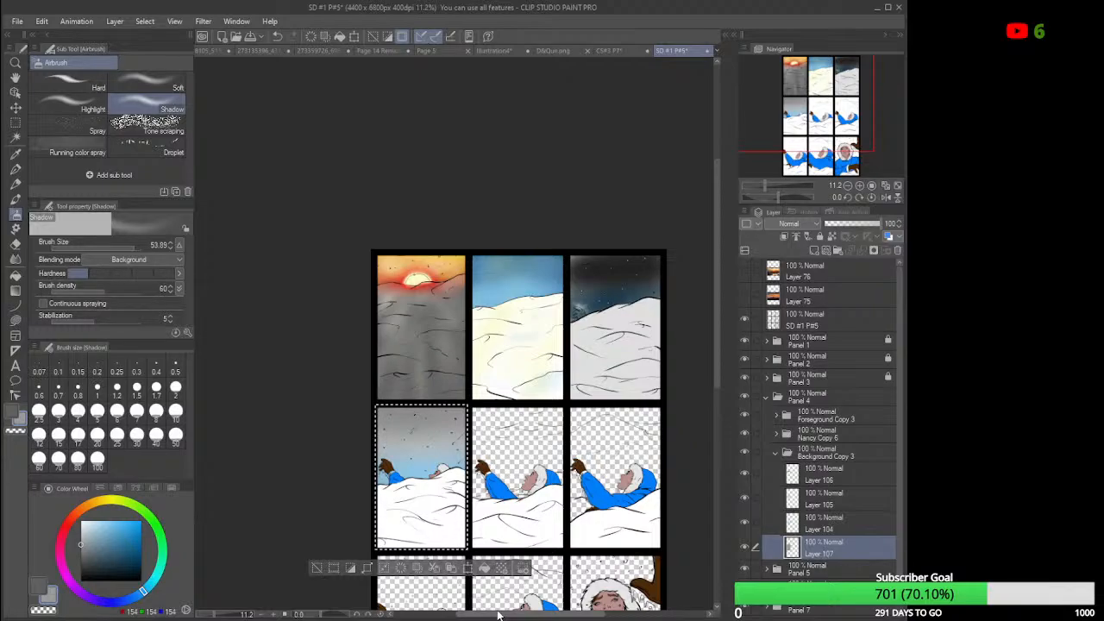
On Layer 6 of Panel 4's foreground folder, lasso-fill the gap where the blue sleeve meets the snow with white.
scroll(403, 481, "up", 1)
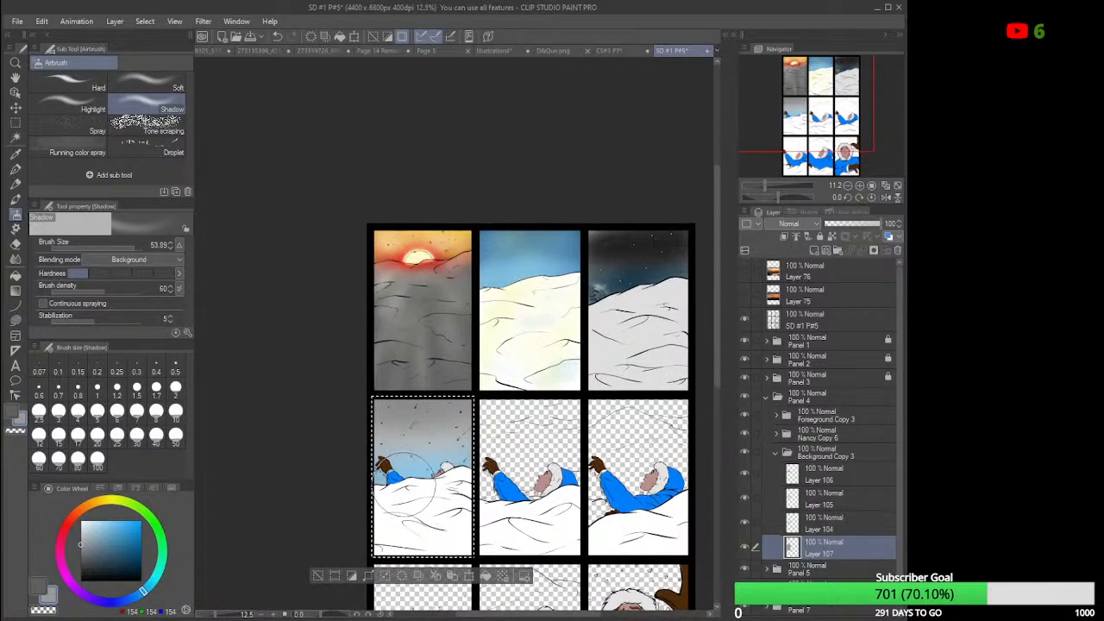
scroll(403, 481, "up", 6)
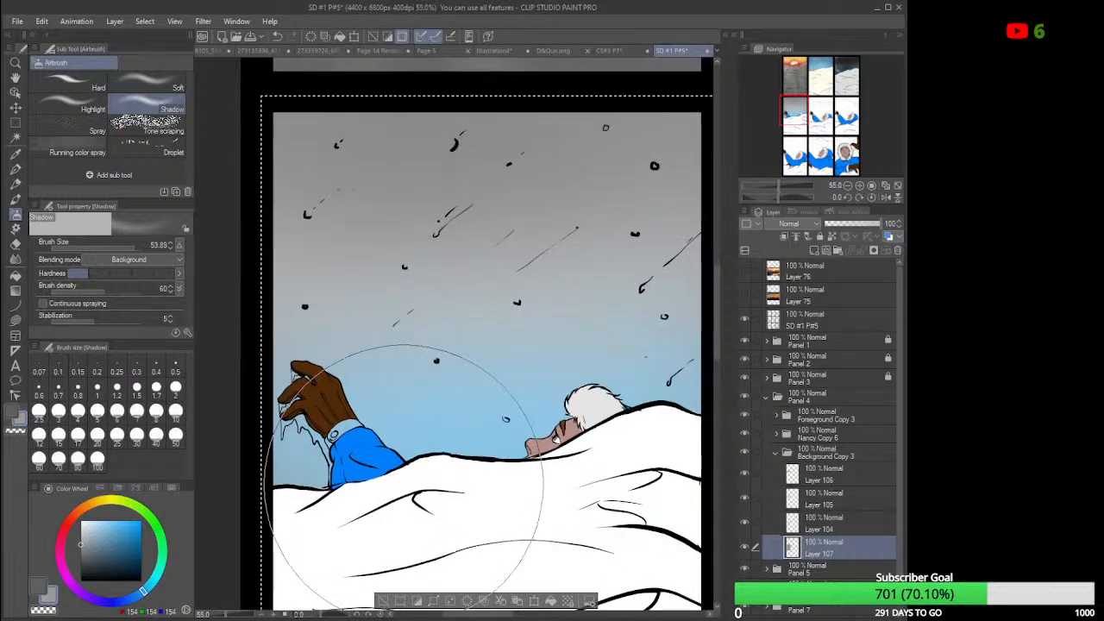
scroll(403, 481, "up", 3)
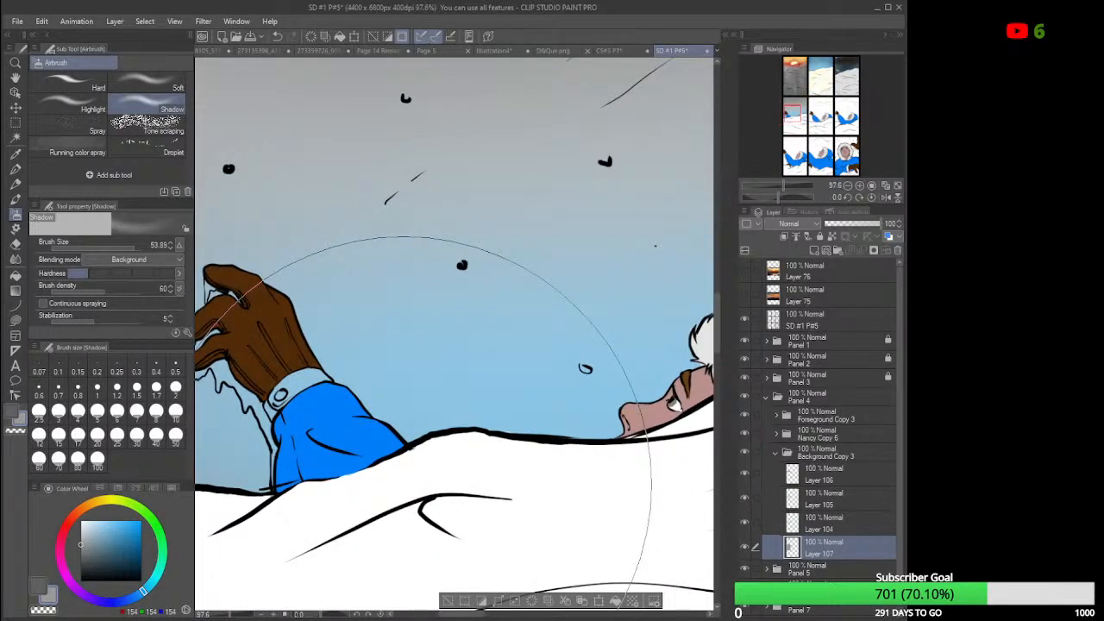
left_click(778, 455)
left_click(779, 419)
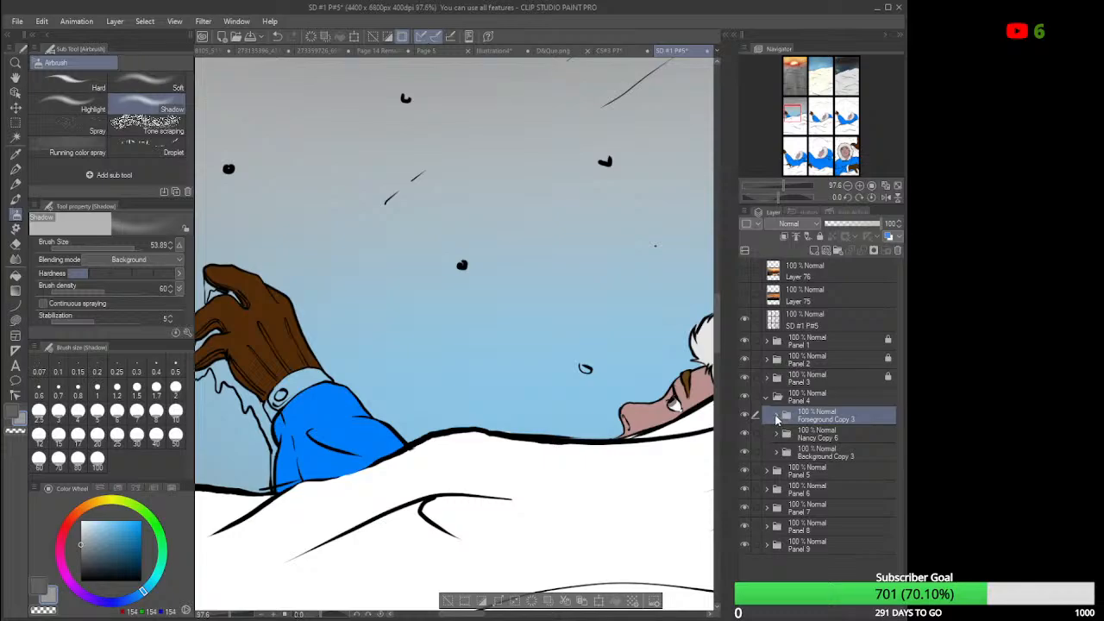
left_click(777, 418)
left_click(815, 444)
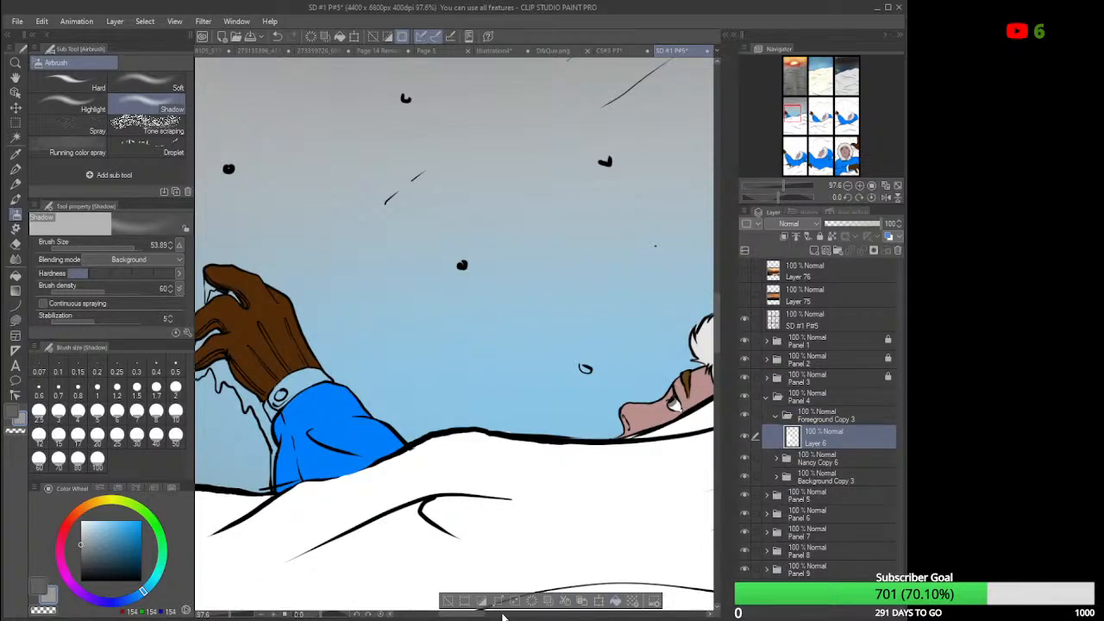
left_click_drag(474, 614, 456, 611)
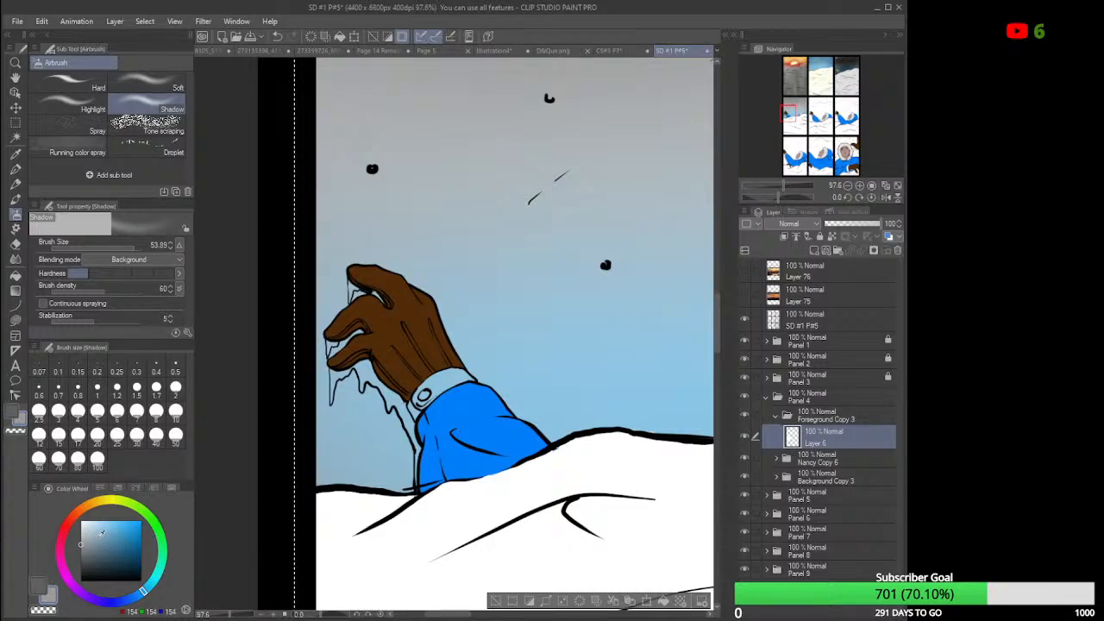
left_click_drag(85, 541, 80, 521)
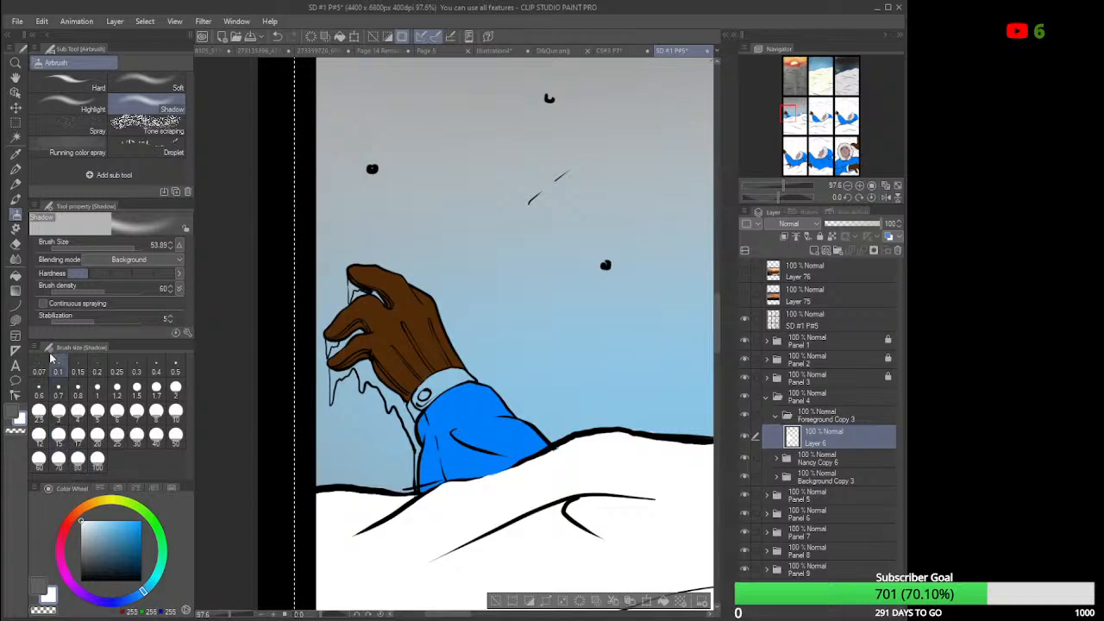
left_click(16, 320)
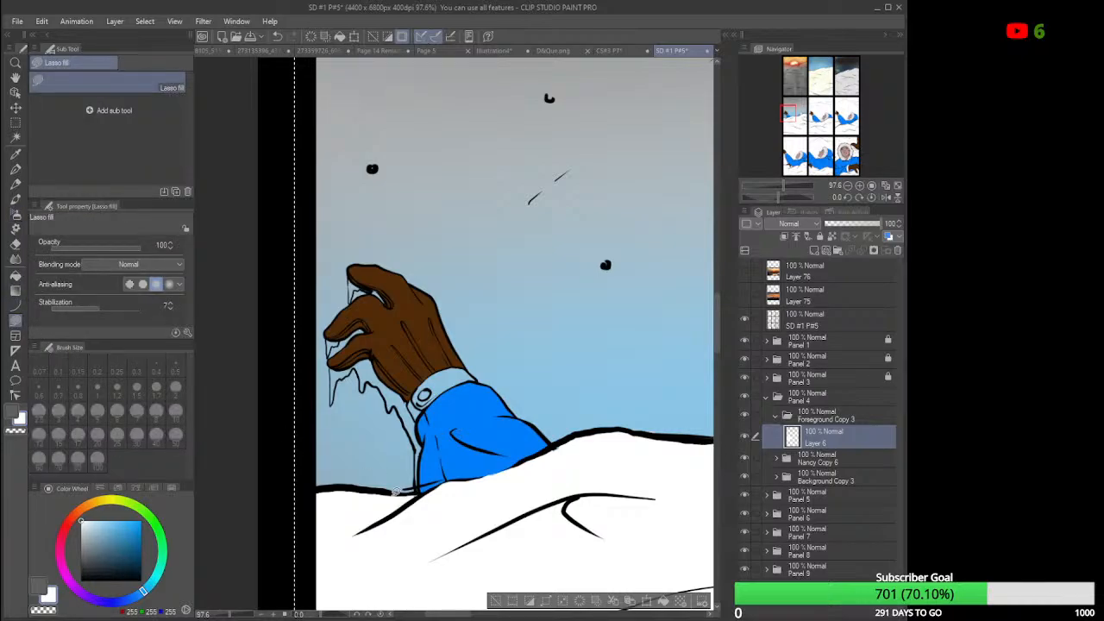
mouse_move(417, 482)
left_mouse_down()
mouse_move(473, 480)
mouse_move(500, 498)
mouse_move(392, 494)
left_mouse_up()
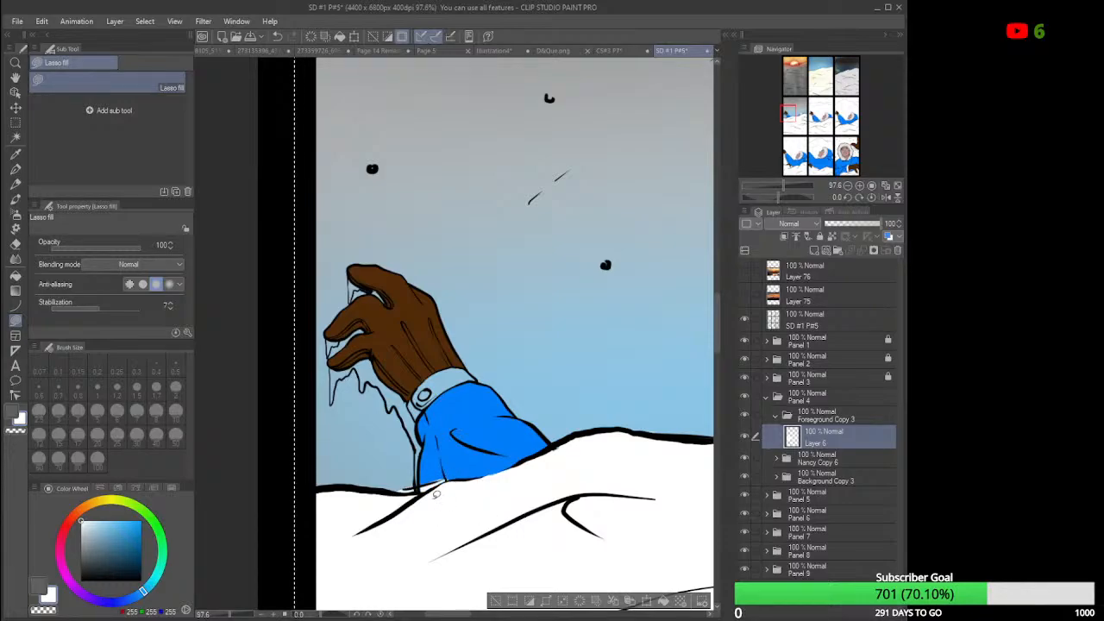
Set the Kneaded eraser to brush size 0.59 for touching up the snow edges on Layer 6.
left_click(15, 244)
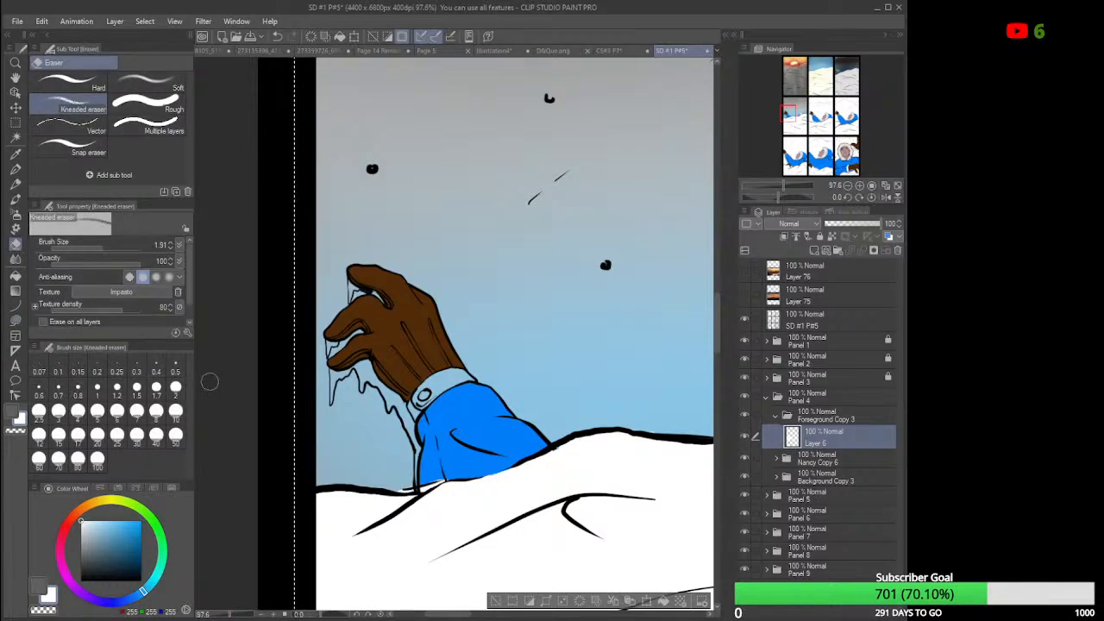
left_click_drag(125, 243, 93, 247)
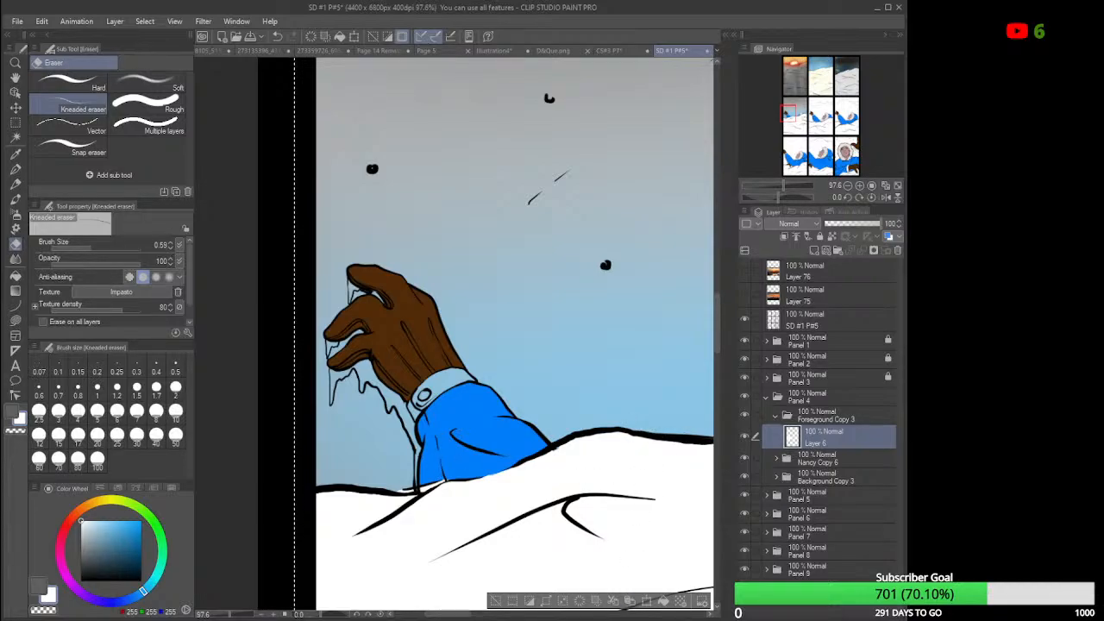
left_click_drag(464, 615, 505, 620)
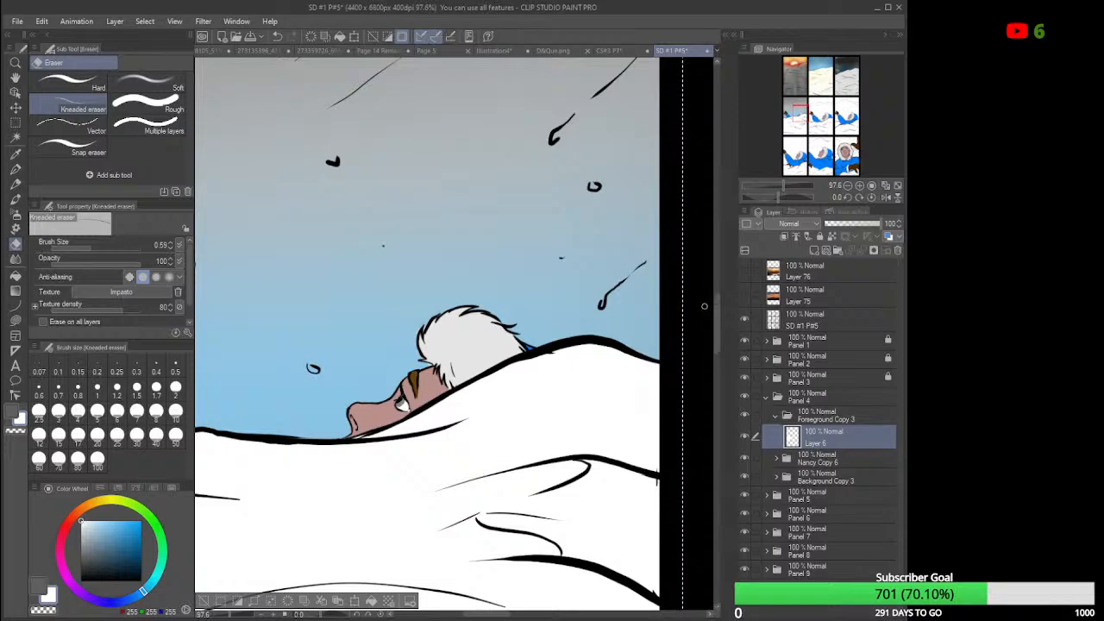
scroll(704, 295, "down", 5)
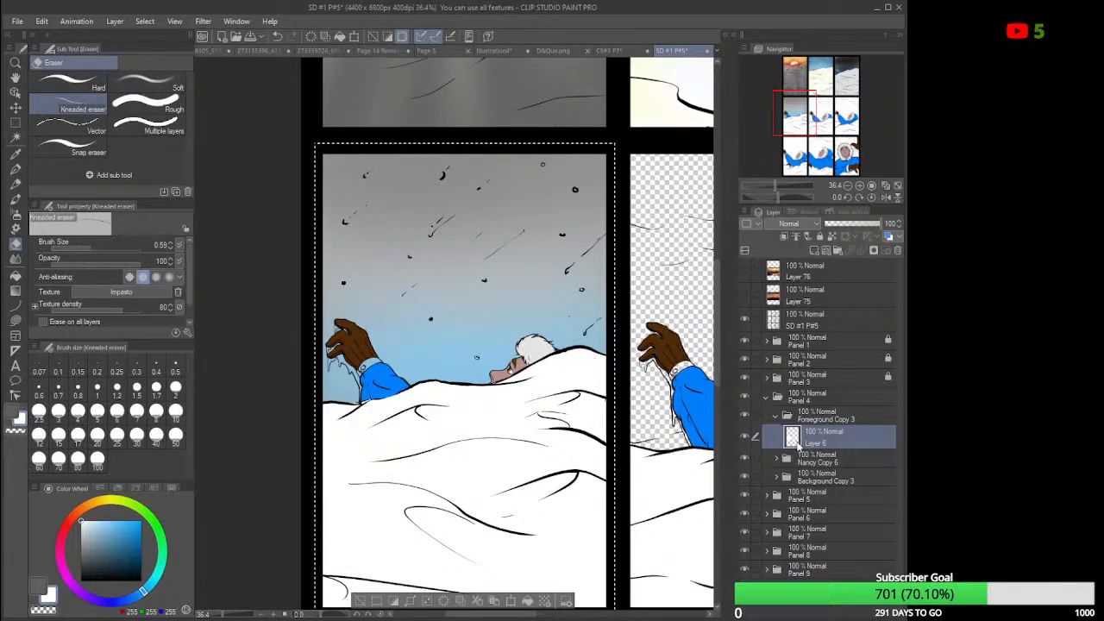
Collapse Panel 4's foreground folder and expand the character's layer folder below it.
left_click(775, 415)
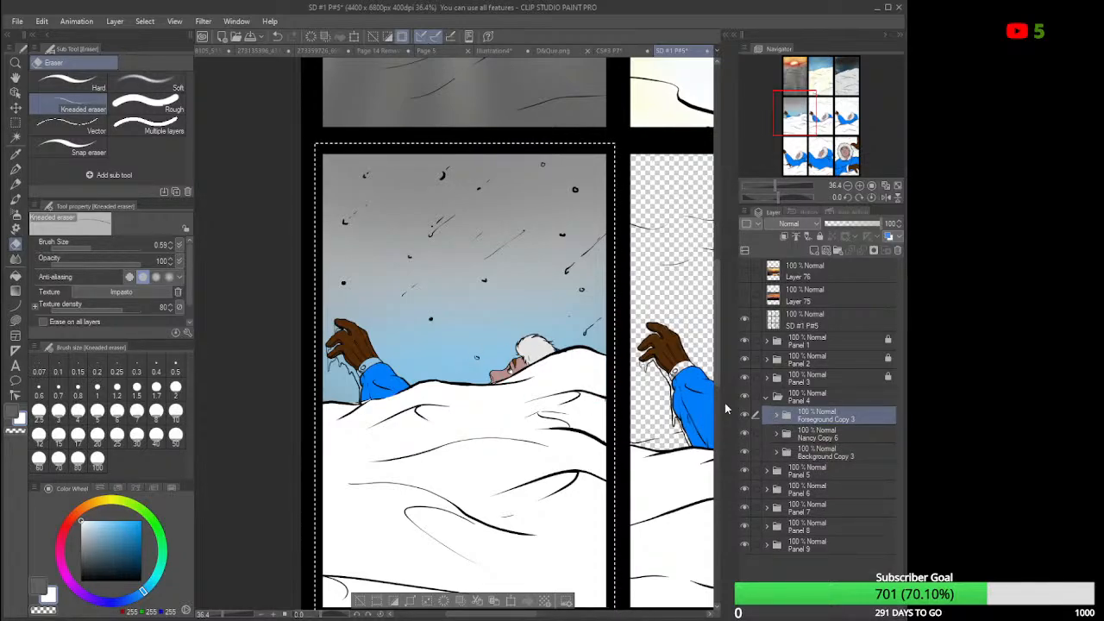
left_click(810, 438)
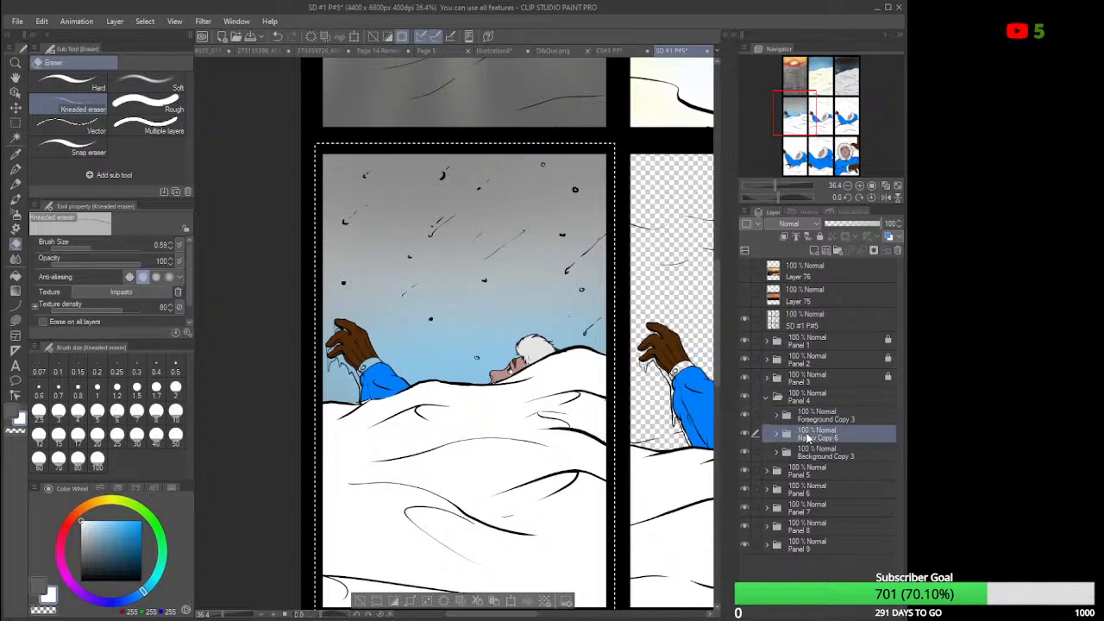
left_click(777, 435)
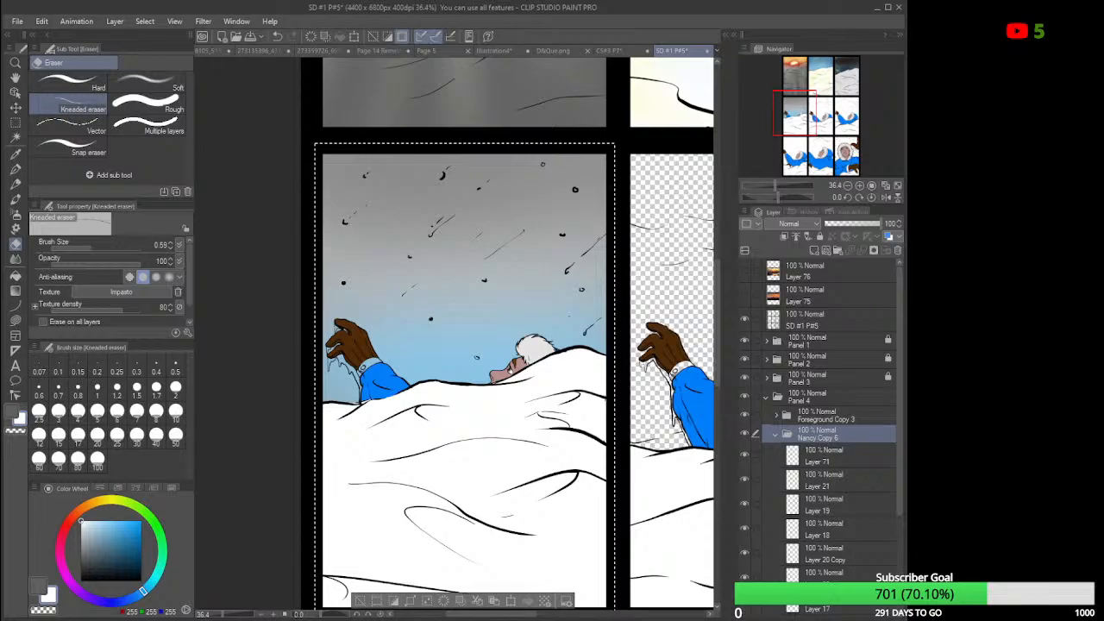
left_click(787, 434, "ctrl")
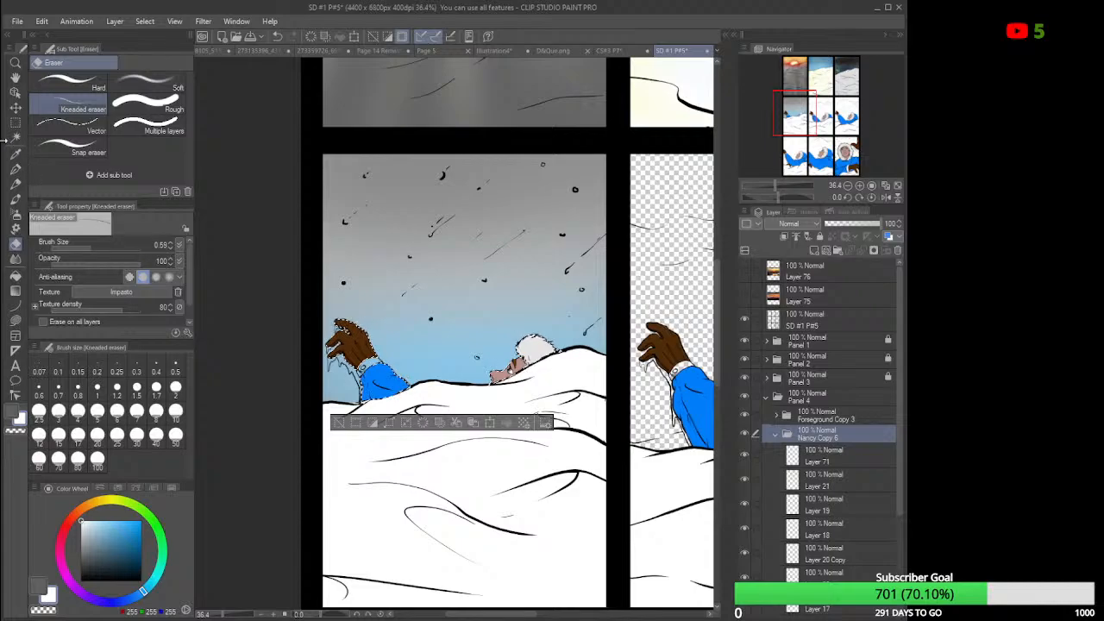
left_click(15, 122)
left_click(148, 108)
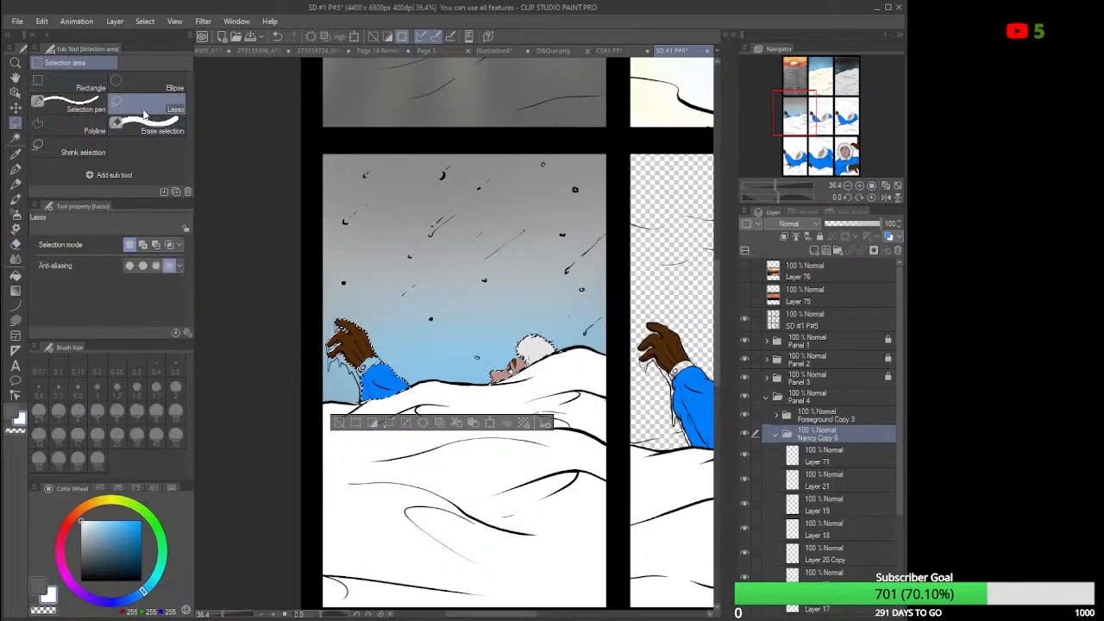
left_click(260, 329)
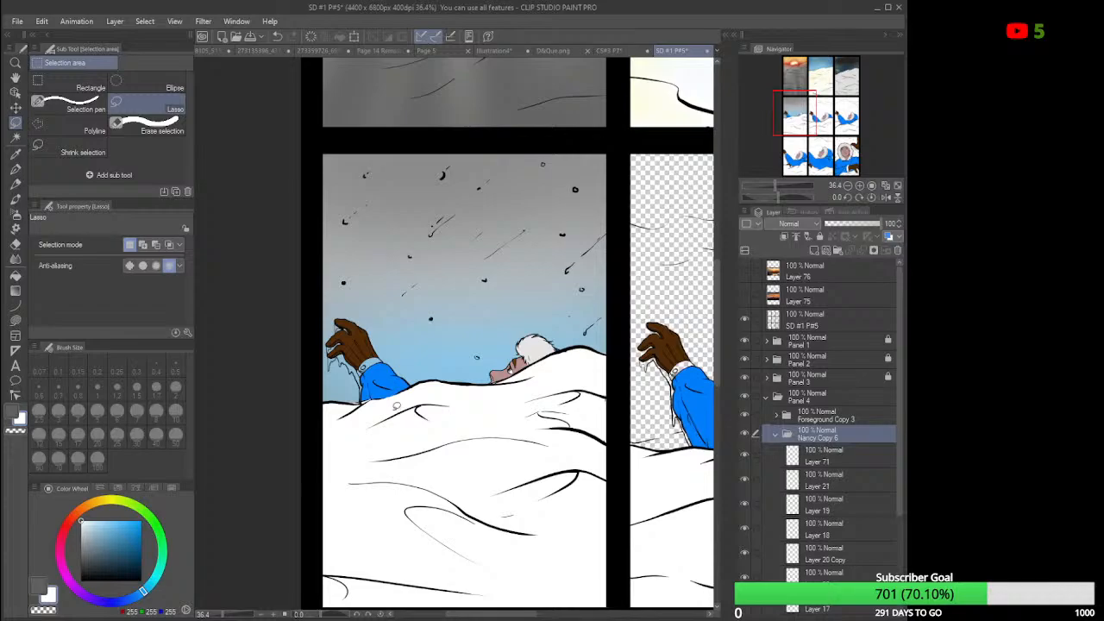
Select Layer 16 in the character's folder and toggle Layers 17, 20 and 20 Copy to check what each contains.
left_click_drag(900, 504, 855, 555)
left_click(834, 570)
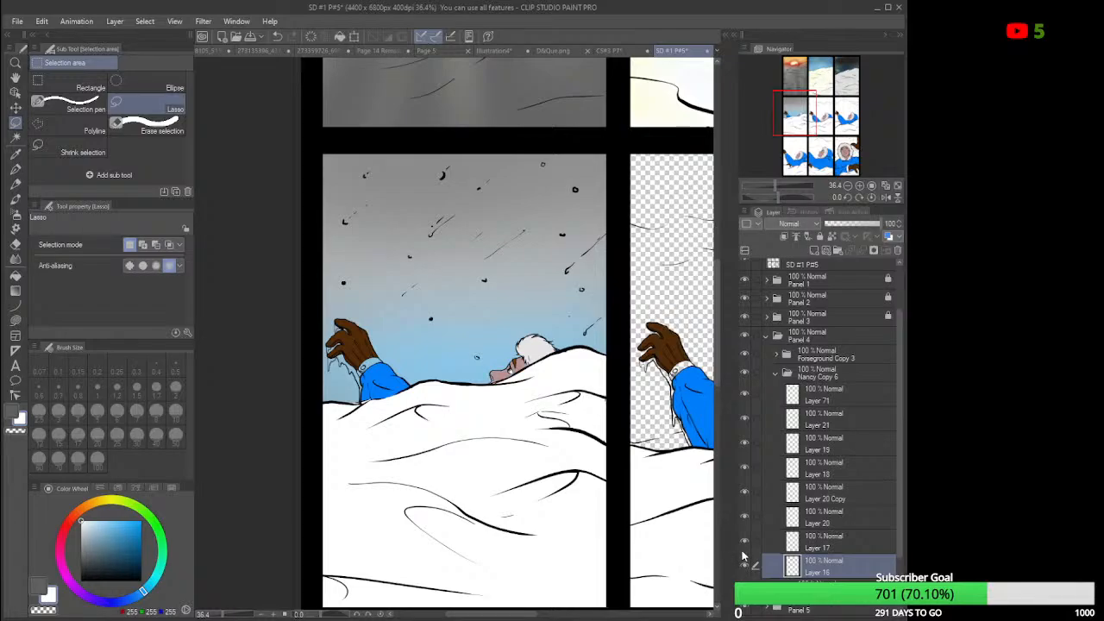
left_click(742, 540)
left_click(742, 540)
left_click(745, 517)
left_click(744, 516)
left_click(745, 490)
left_click(745, 488)
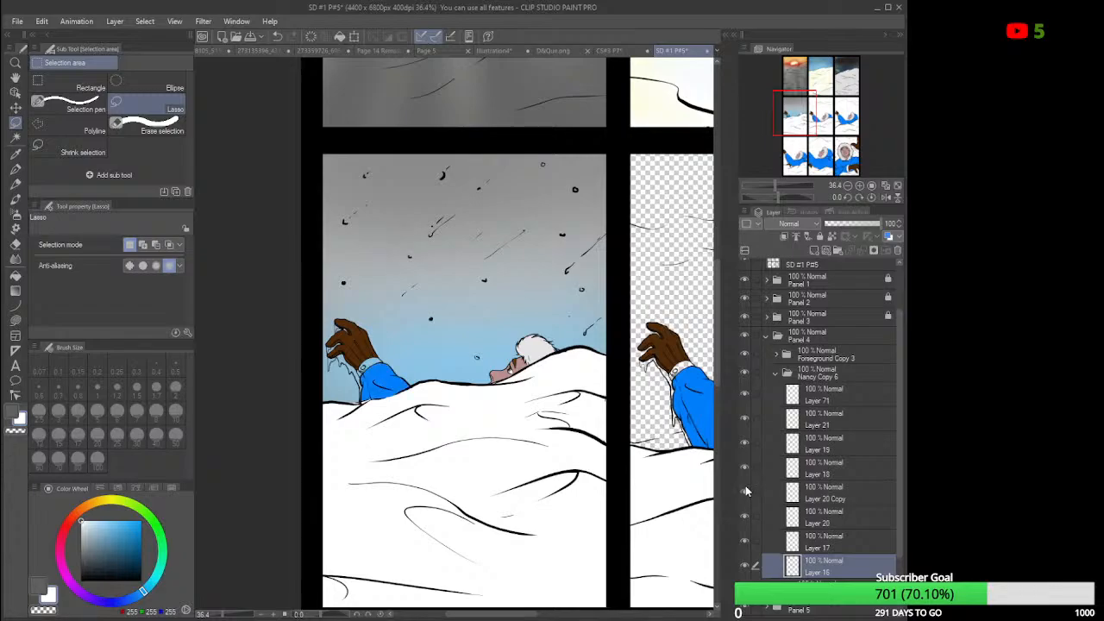
Select Layer 20 Copy in the character's folder for colouring the raised arm's unpainted cuff.
left_click(820, 497)
scroll(354, 340, "up", 8)
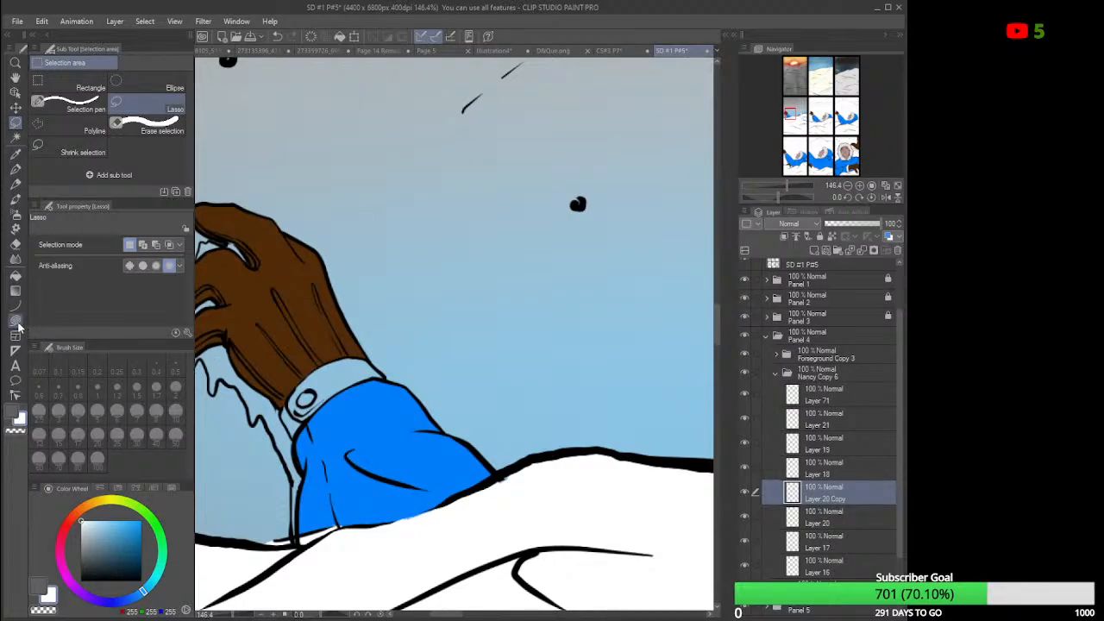
left_click(16, 322)
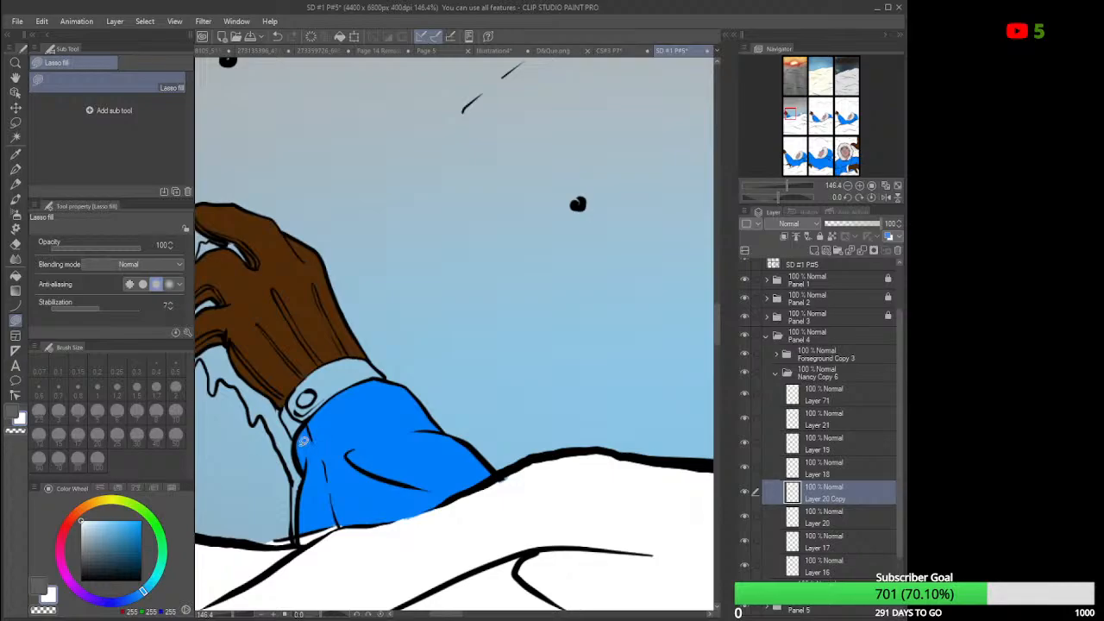
mouse_move(298, 441)
left_mouse_down()
mouse_move(287, 401)
mouse_move(321, 372)
mouse_move(369, 403)
mouse_move(326, 470)
left_mouse_up()
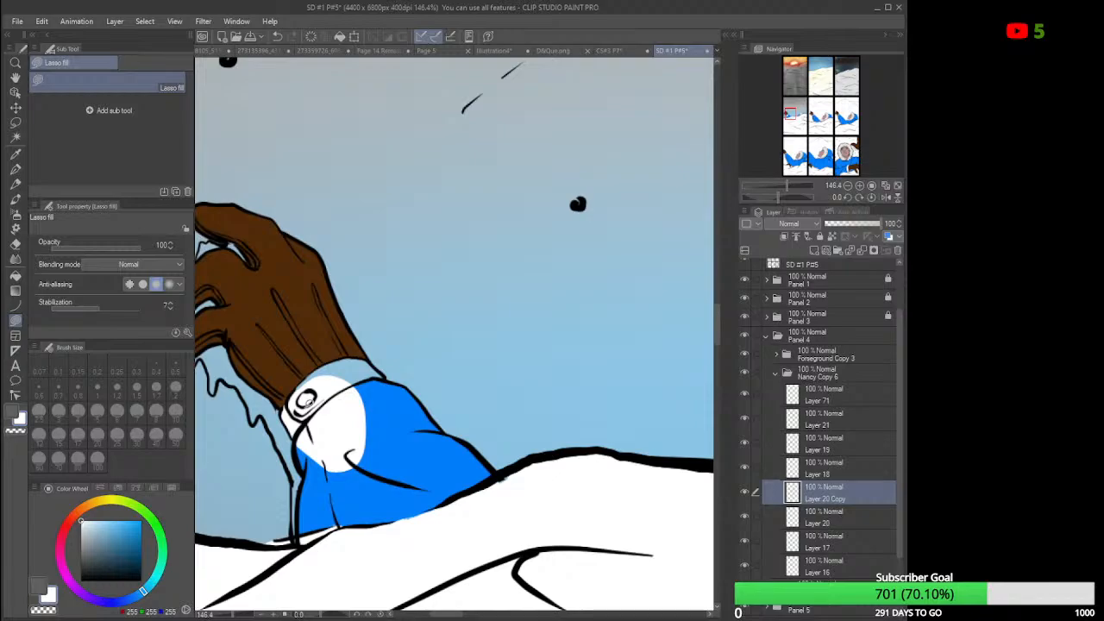
key("ctrl+z")
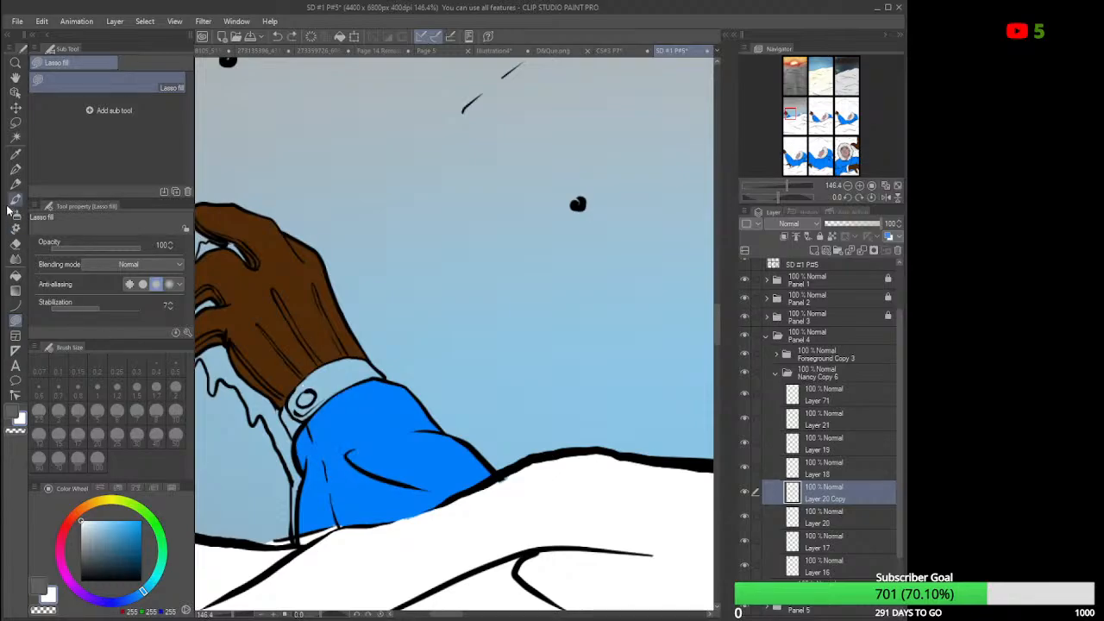
Sample the sleeve's blue and lasso-fill the raised arm's cuff with it on Layer 20 Copy.
left_click(14, 153)
left_click(329, 427)
left_click(293, 421)
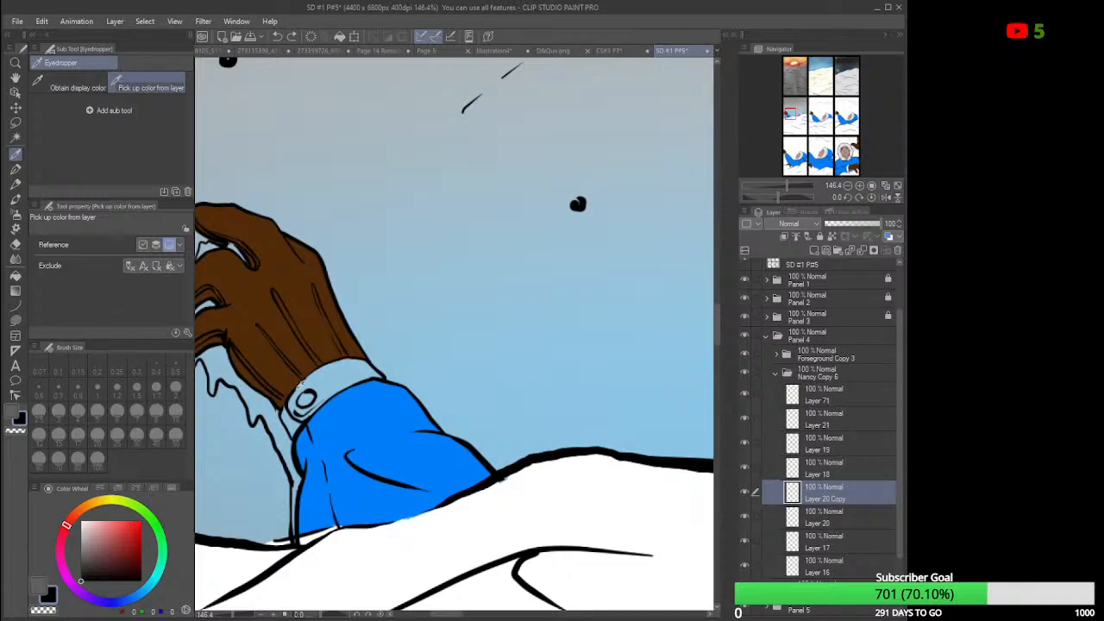
left_click(362, 420)
left_click(15, 320)
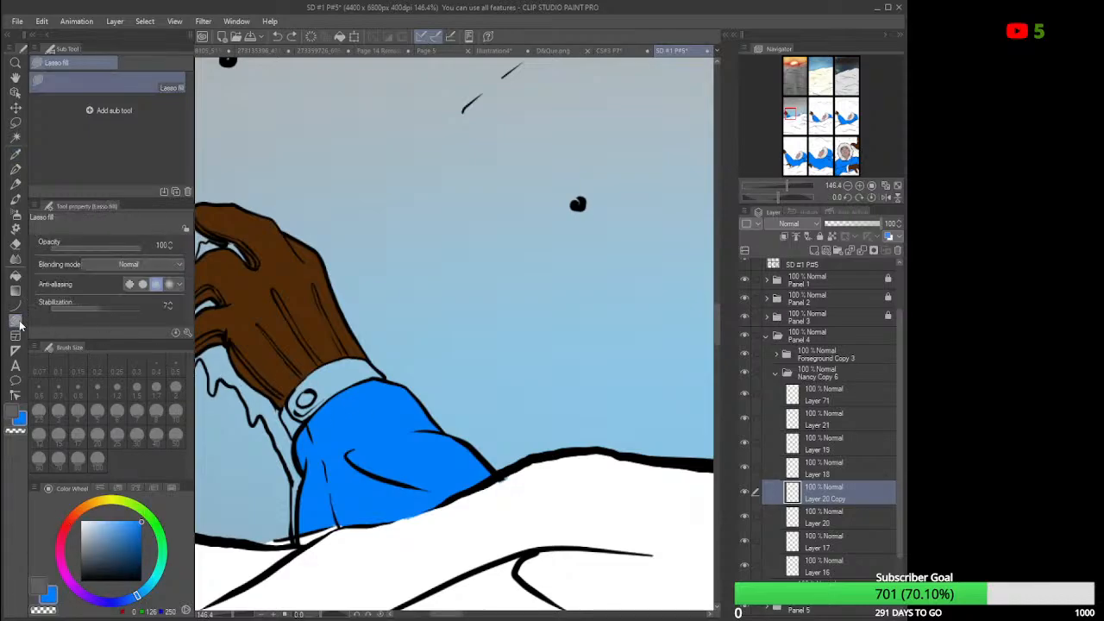
mouse_move(304, 445)
left_mouse_down()
mouse_move(284, 406)
mouse_move(321, 368)
mouse_move(359, 400)
mouse_move(336, 466)
left_mouse_up()
mouse_move(343, 398)
left_mouse_down()
mouse_move(387, 388)
mouse_move(363, 356)
mouse_move(340, 353)
mouse_move(327, 361)
mouse_move(320, 397)
mouse_move(301, 382)
mouse_move(314, 368)
left_mouse_up()
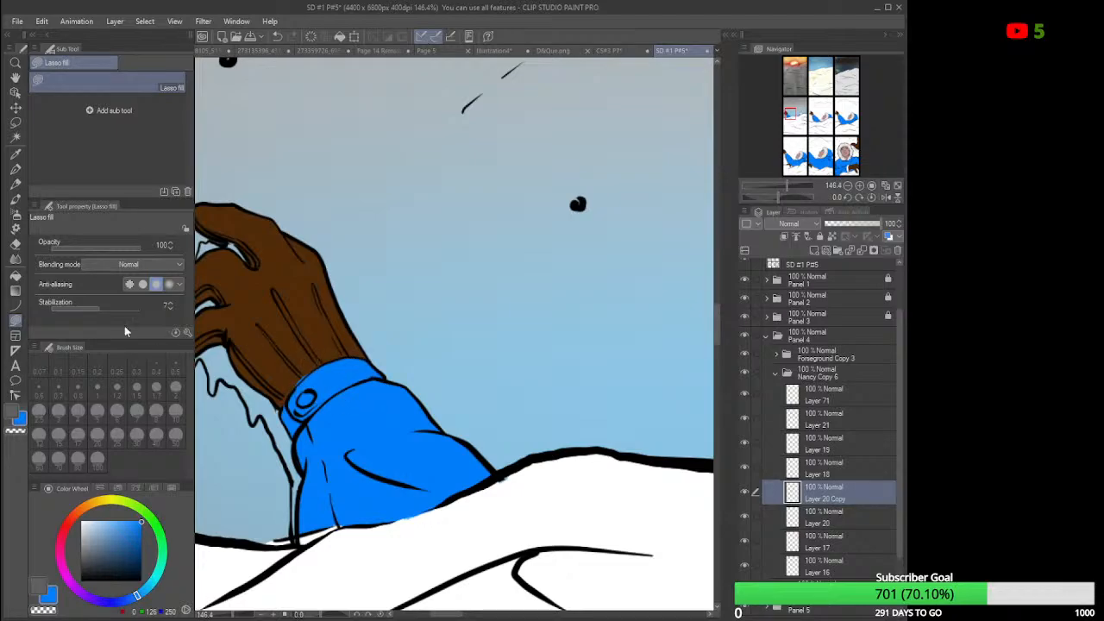
left_click(15, 243)
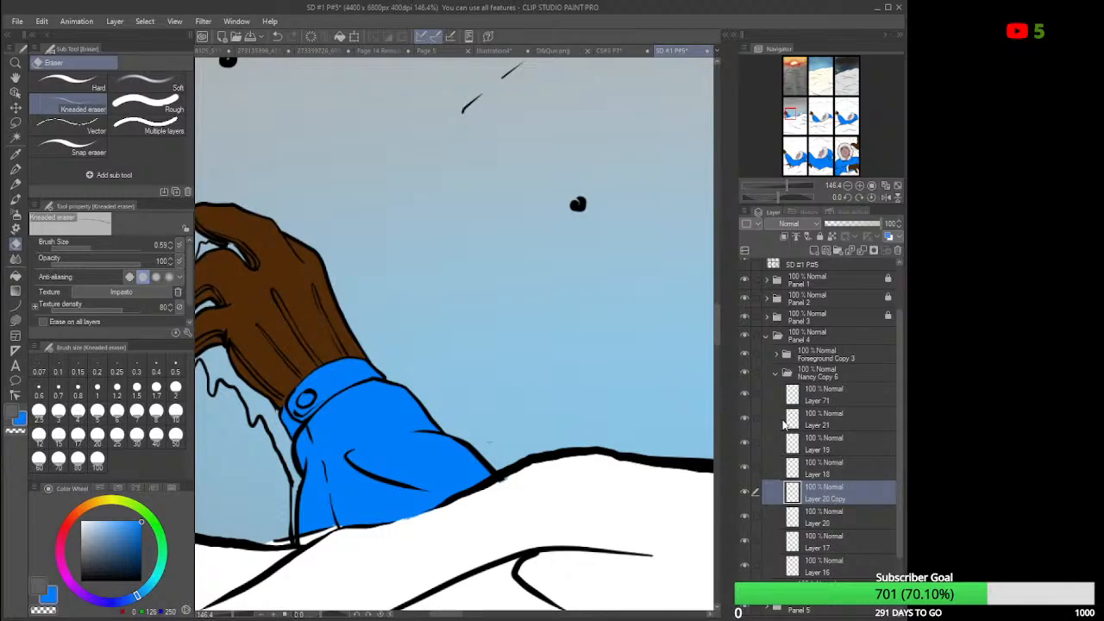
Add two new layers above Layer 20 Copy and lasso-fill the cuff's button with dark navy blue on the upper one.
left_click(812, 250)
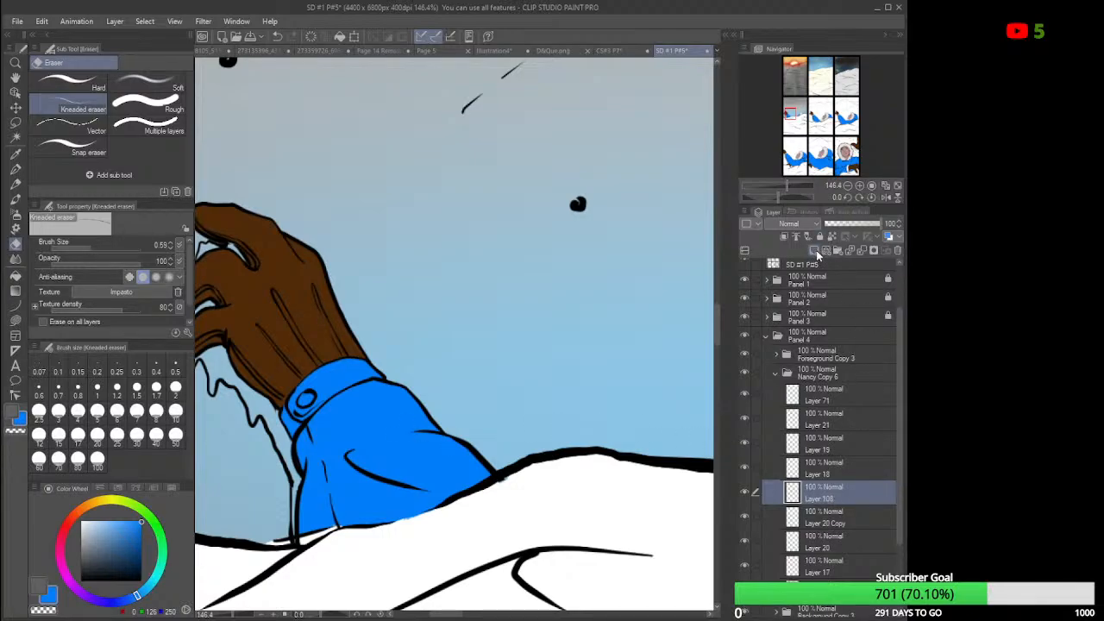
left_click(814, 251)
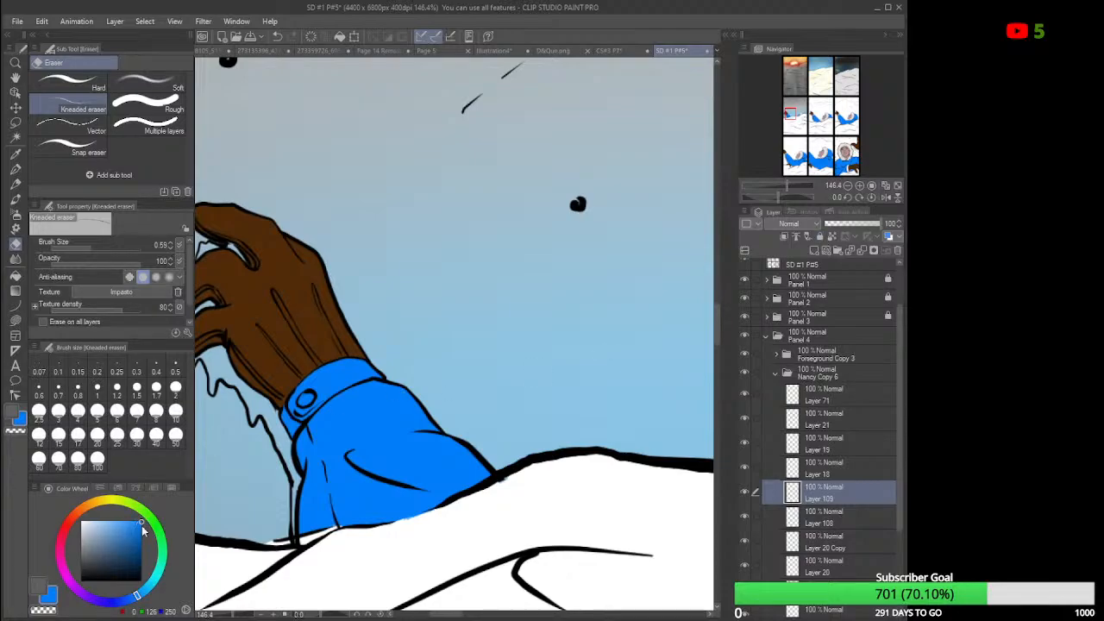
mouse_move(143, 522)
left_mouse_down()
mouse_move(138, 562)
mouse_move(155, 597)
left_mouse_up()
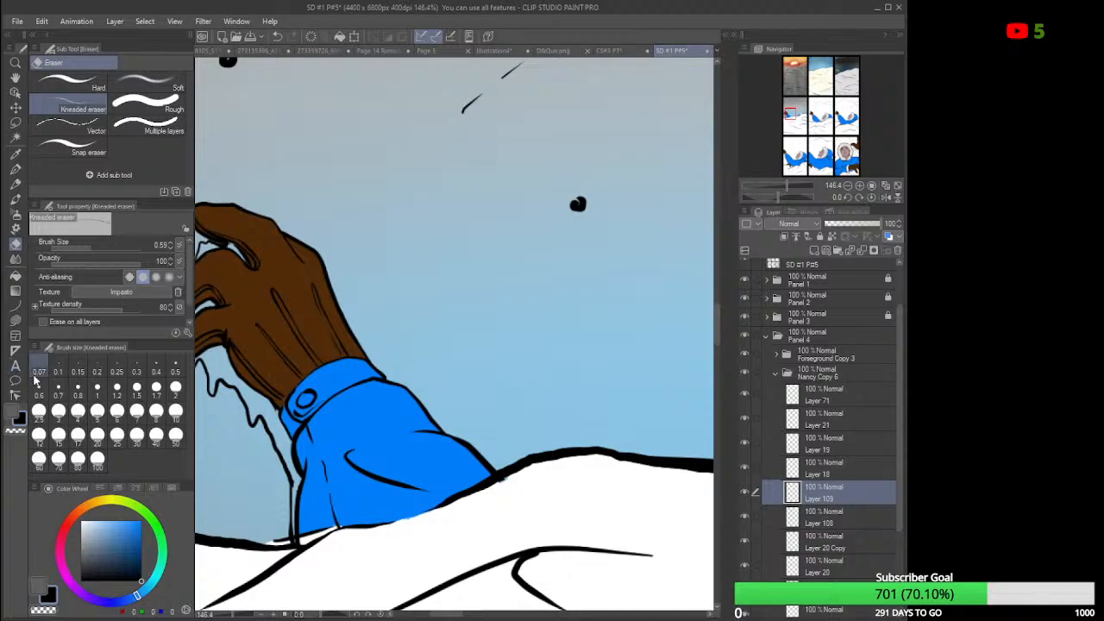
left_click(145, 561)
left_click_drag(142, 561, 143, 556)
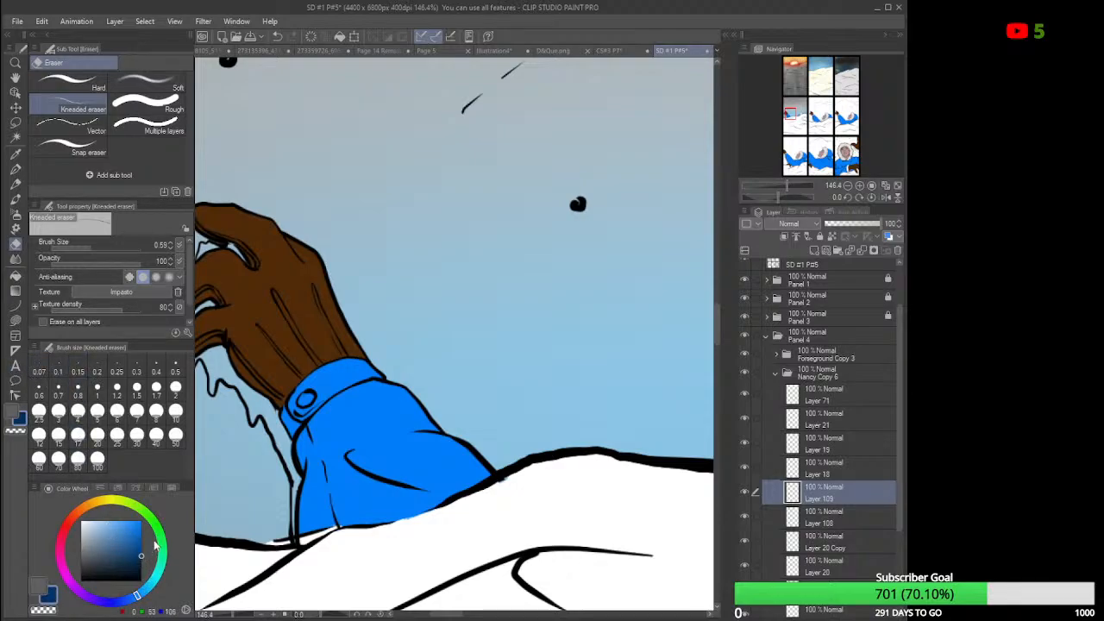
left_click(16, 320)
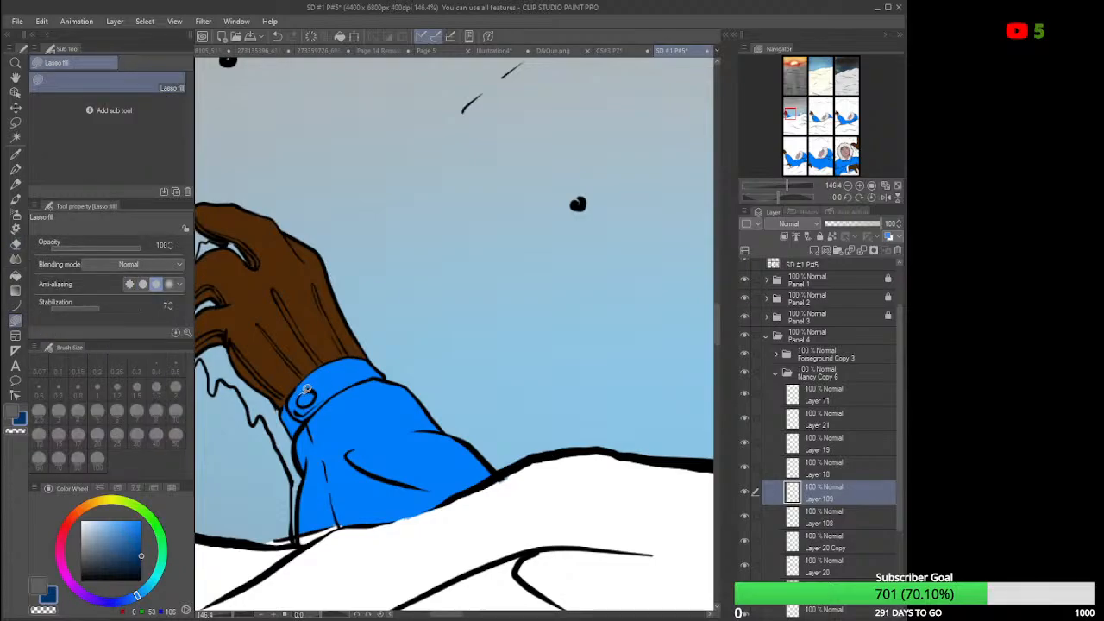
mouse_move(316, 386)
left_mouse_down()
mouse_move(299, 393)
mouse_move(309, 383)
left_mouse_up()
scroll(312, 383, "down", 5)
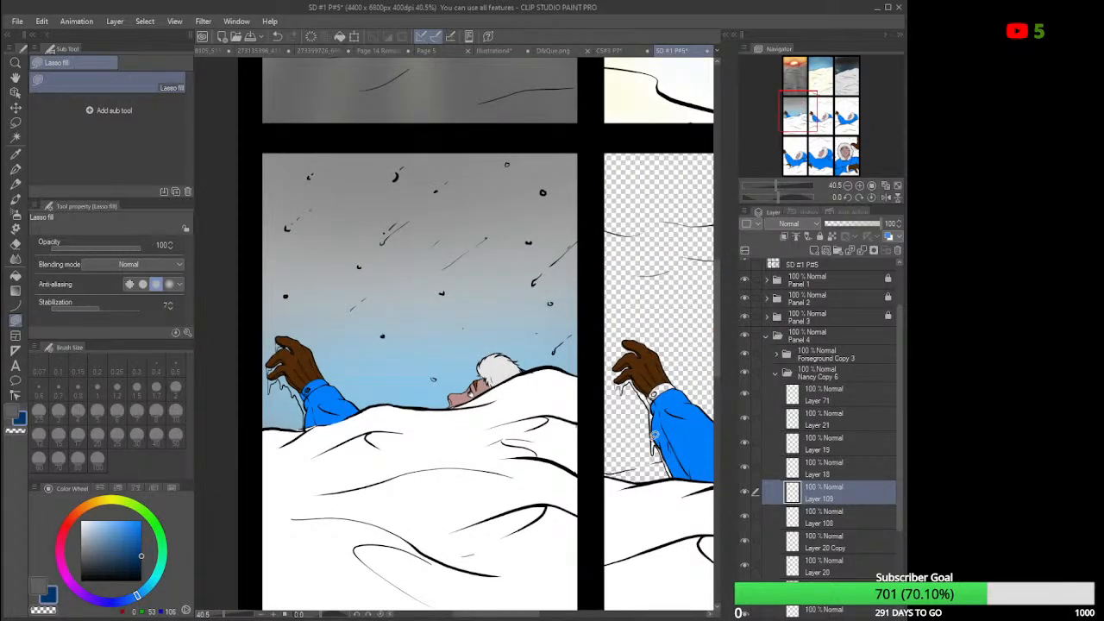
Create a selection from everything in Panel 4's character folder and collapse the folder.
left_click(820, 378)
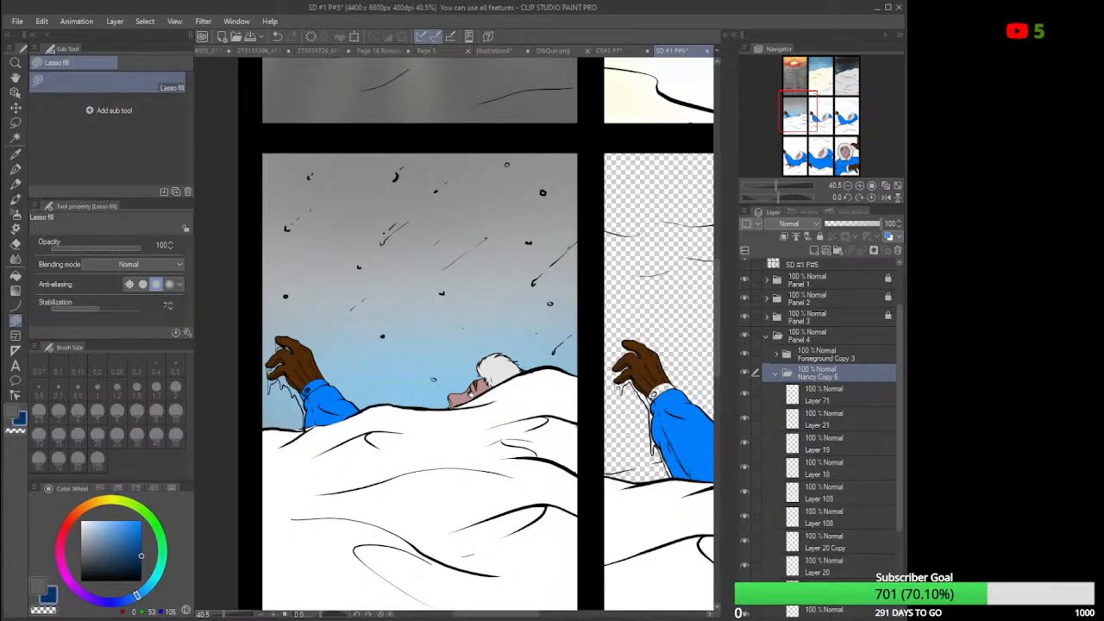
key("ctrl+shift+l")
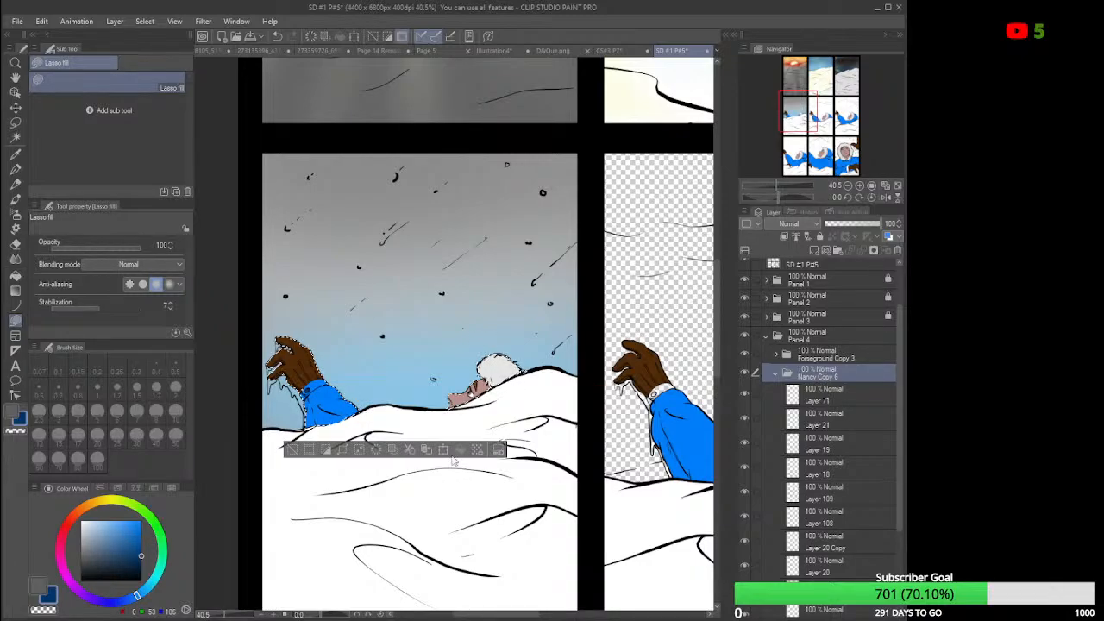
left_click(776, 372)
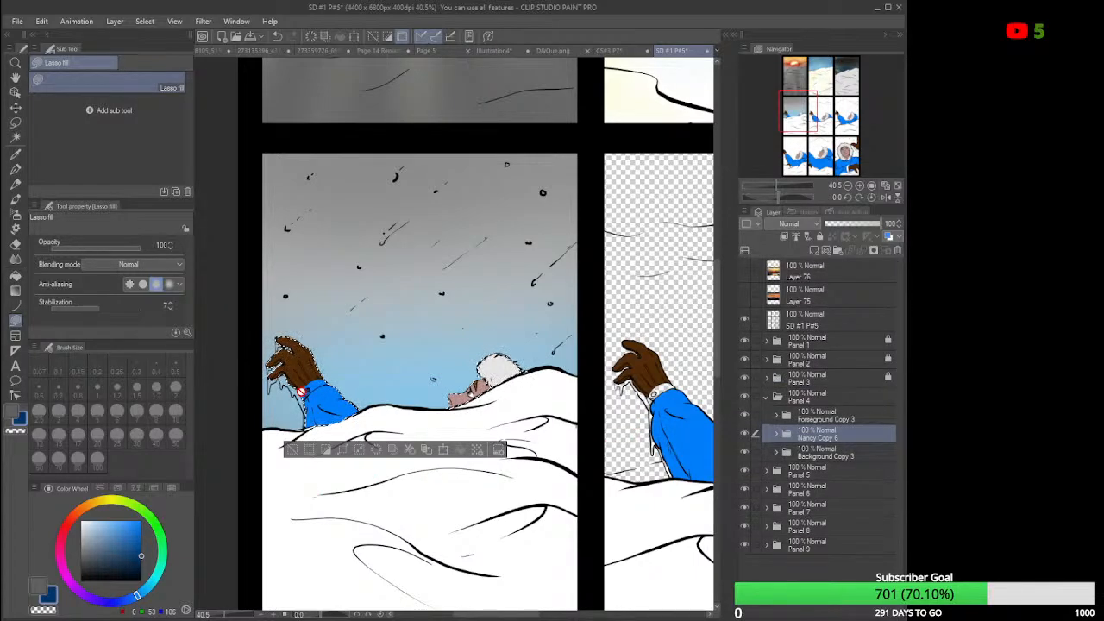
Extend the selection with the Lasso to include the icicles hanging from the sleeve, hand and fingers.
scroll(302, 393, "up", 5)
scroll(301, 389, "up", 2)
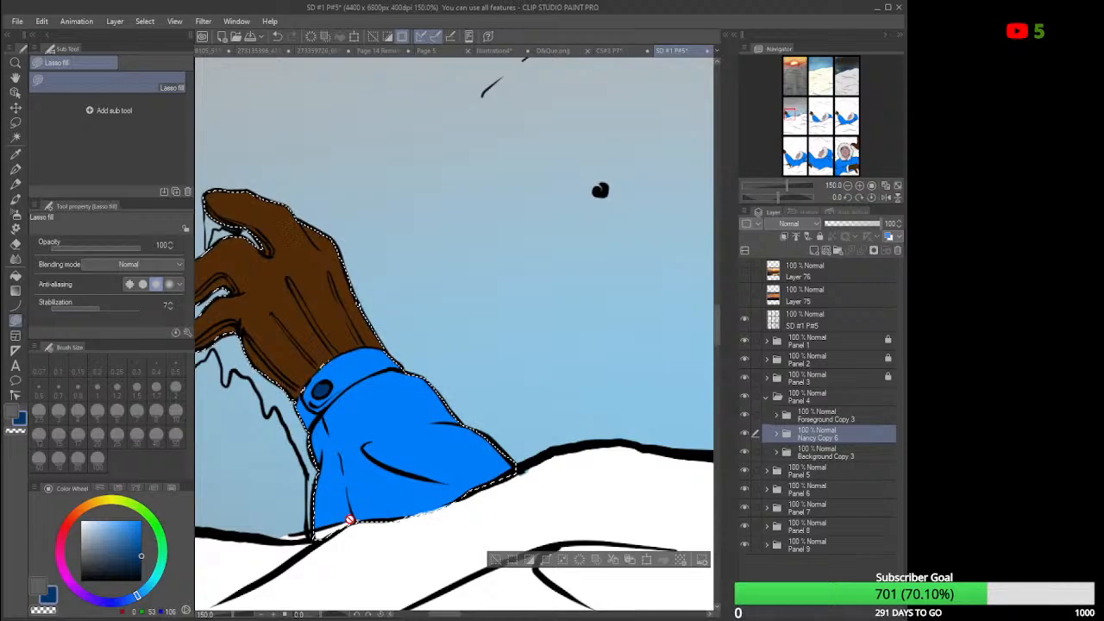
left_click_drag(439, 615, 436, 617)
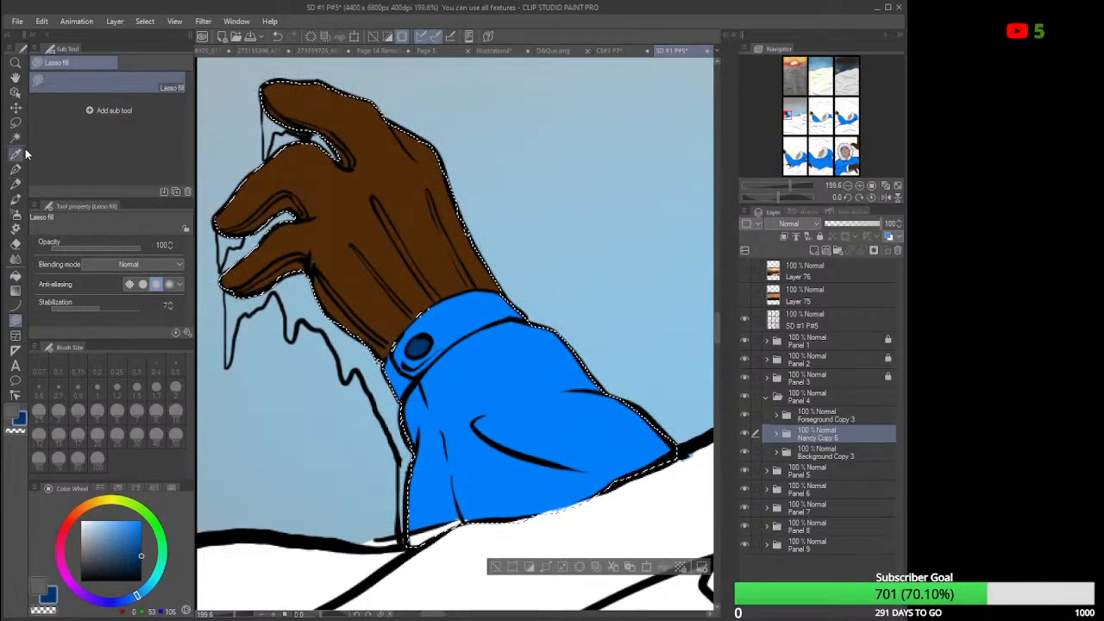
left_click(14, 123)
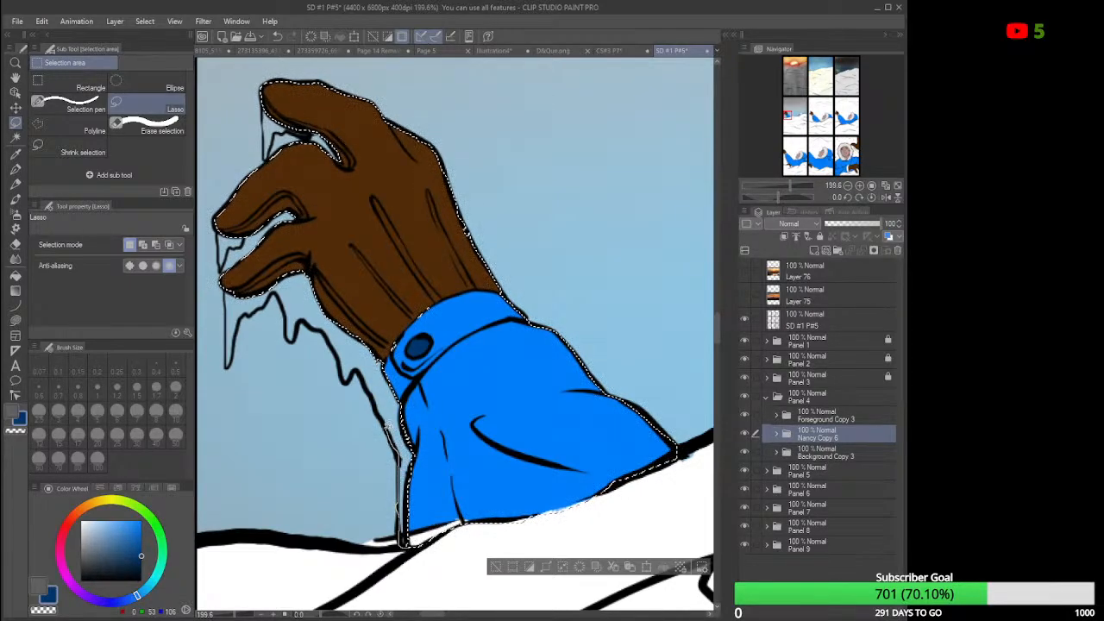
left_click_drag(441, 507, 423, 533)
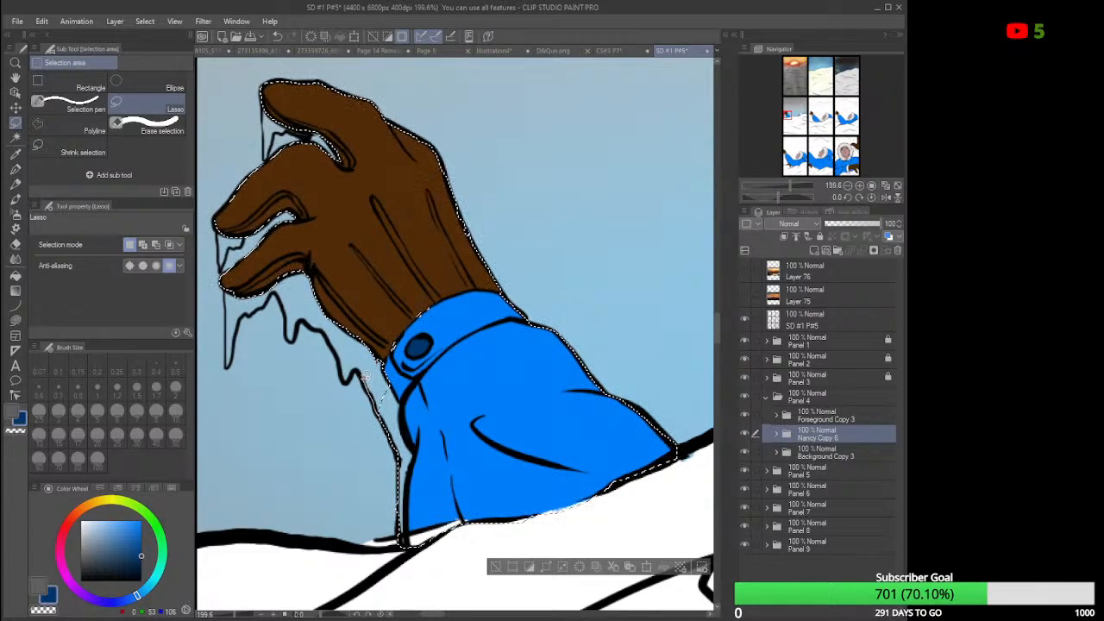
left_click_drag(354, 373, 335, 346)
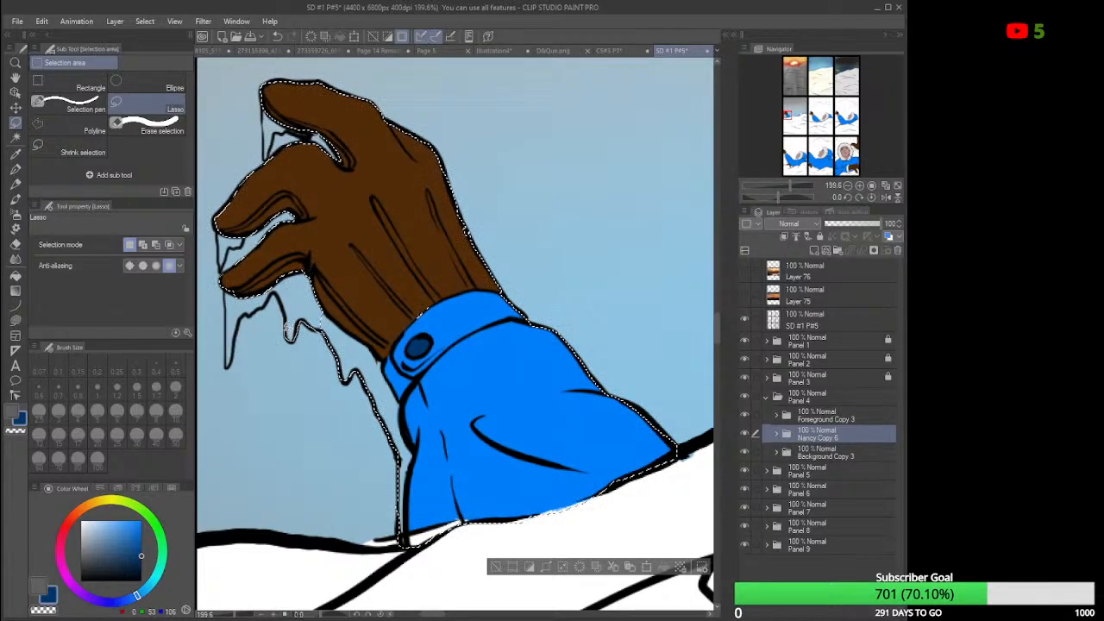
mouse_move(275, 275)
left_mouse_down()
mouse_move(329, 258)
mouse_move(353, 315)
left_mouse_up()
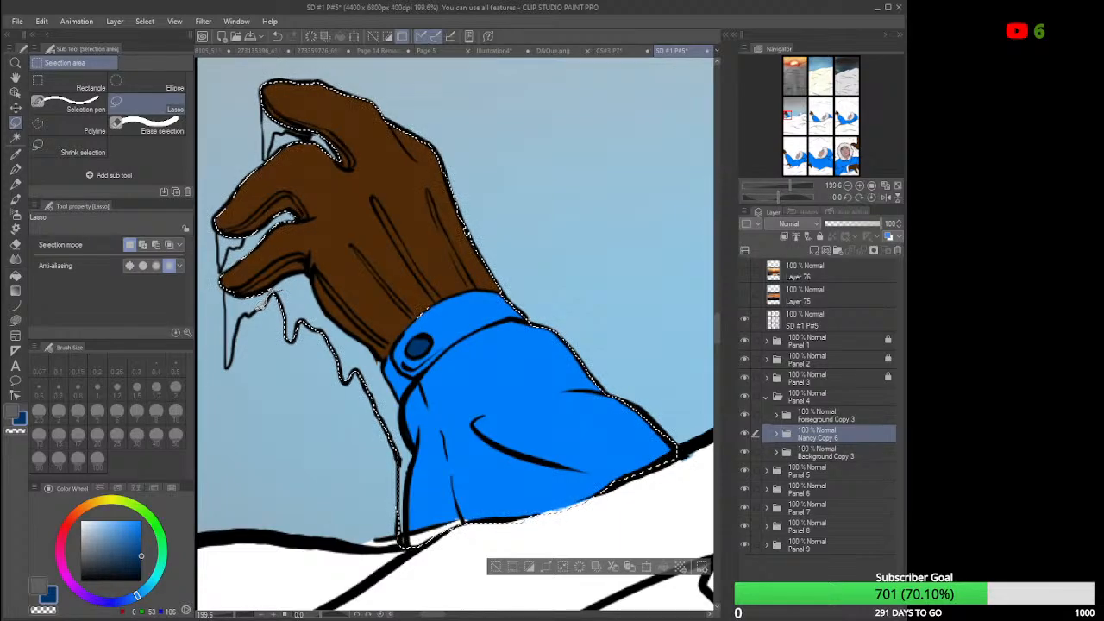
left_click_drag(243, 318, 230, 362)
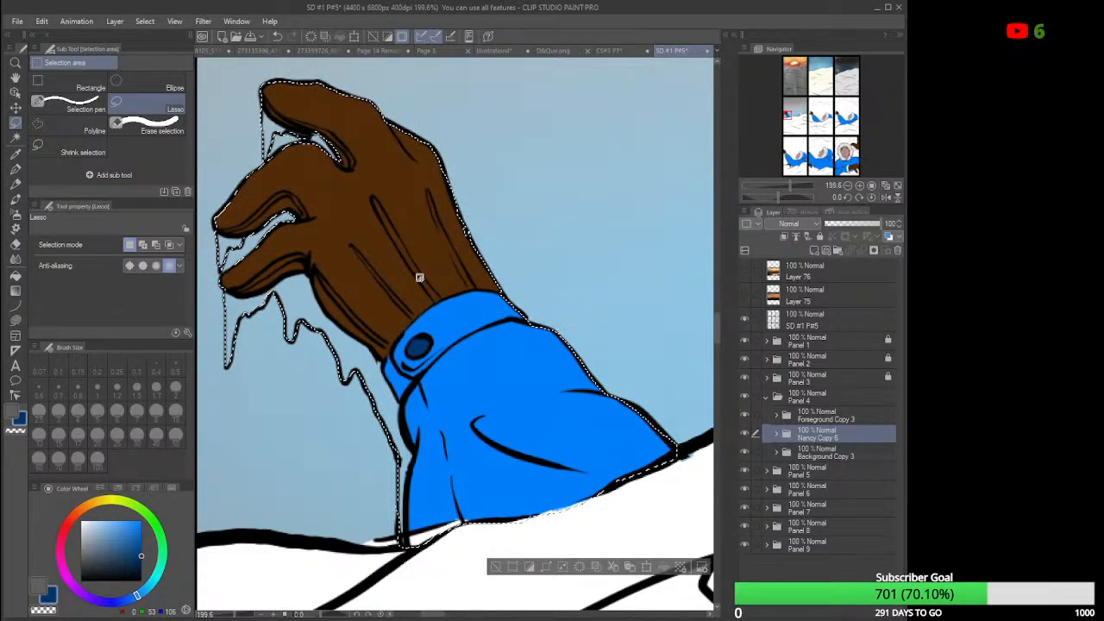
Add a loose lasso outline around the character's face and fur hood to the selection.
scroll(420, 277, "down", 5)
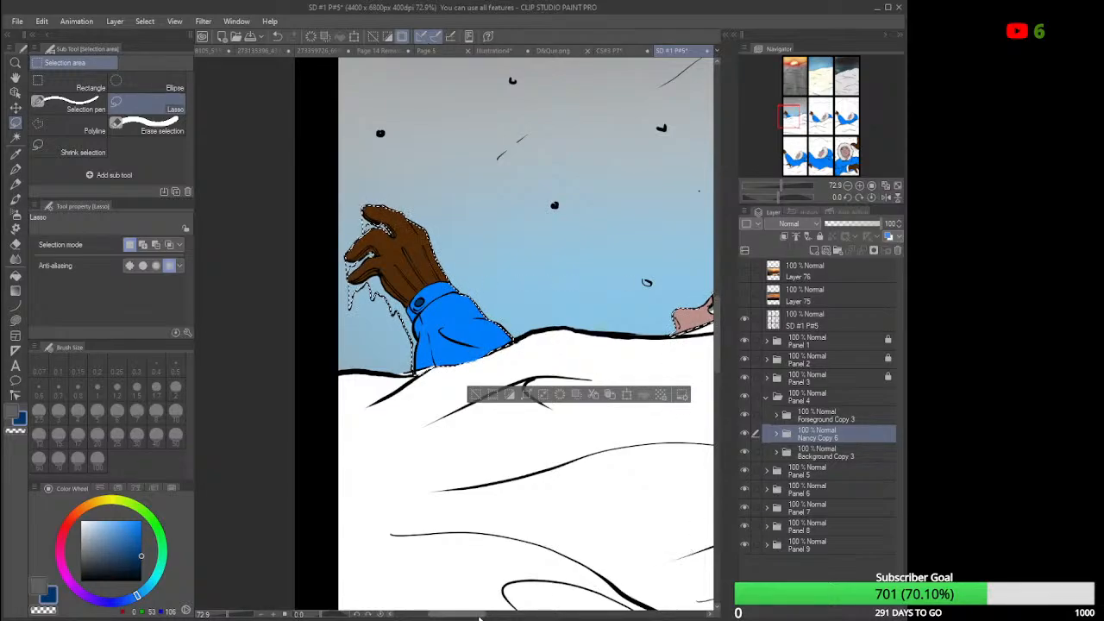
left_click_drag(479, 613, 516, 613)
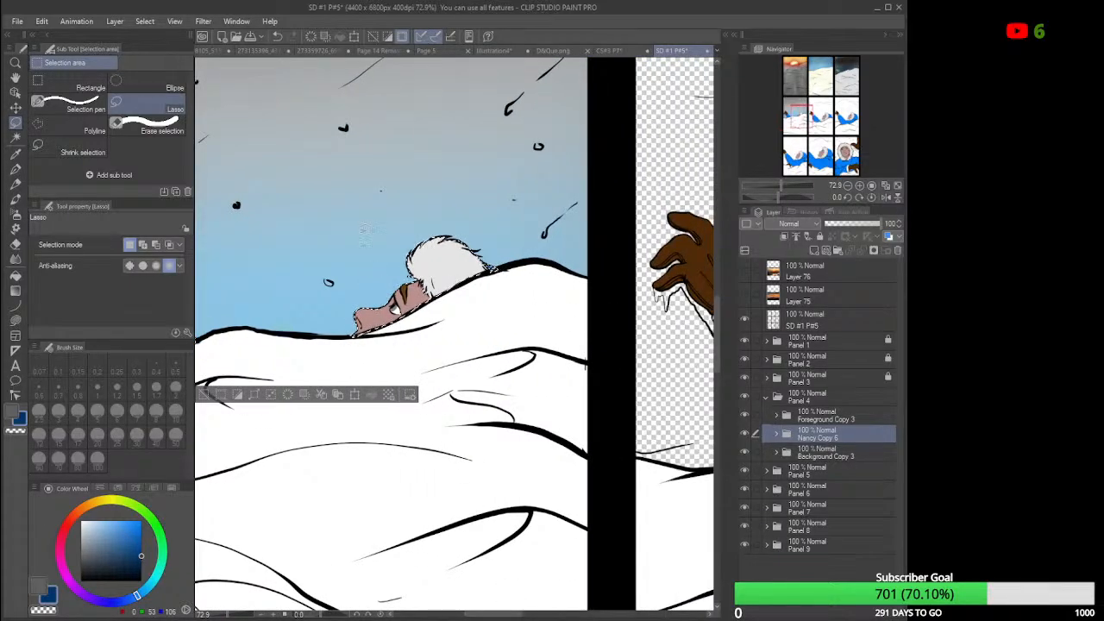
scroll(367, 231, "up", 4)
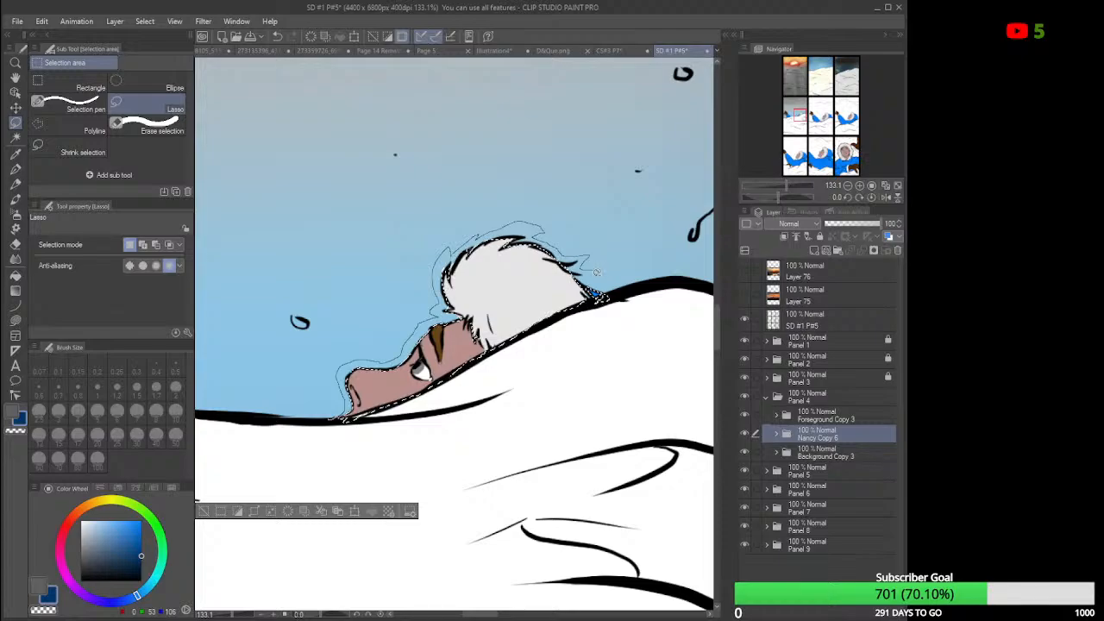
left_click_drag(614, 291, 610, 296)
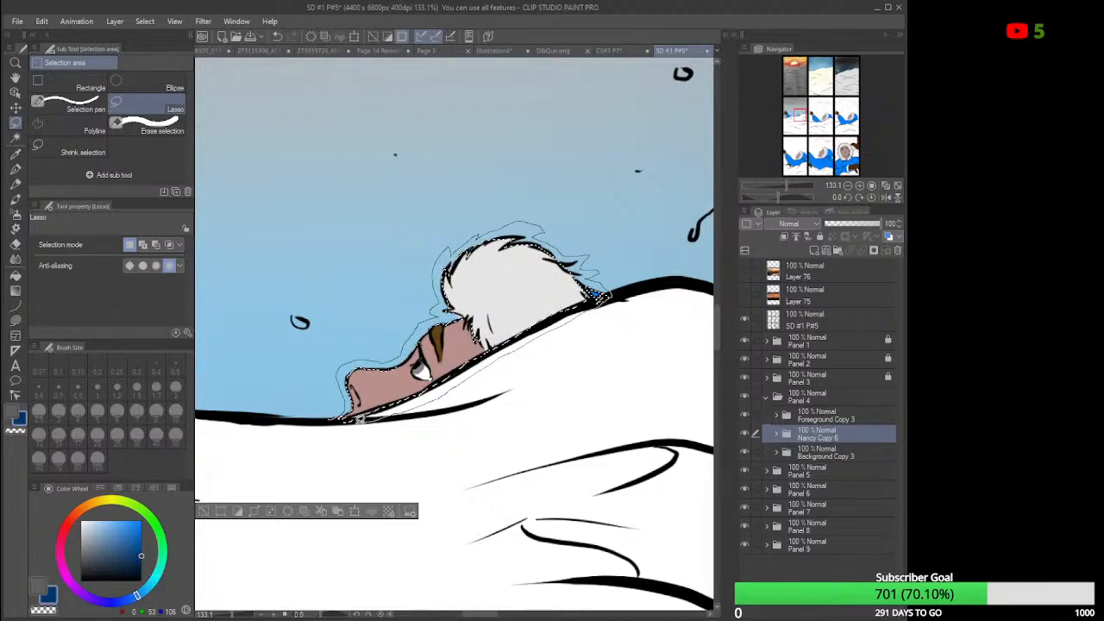
left_click_drag(333, 418, 341, 422)
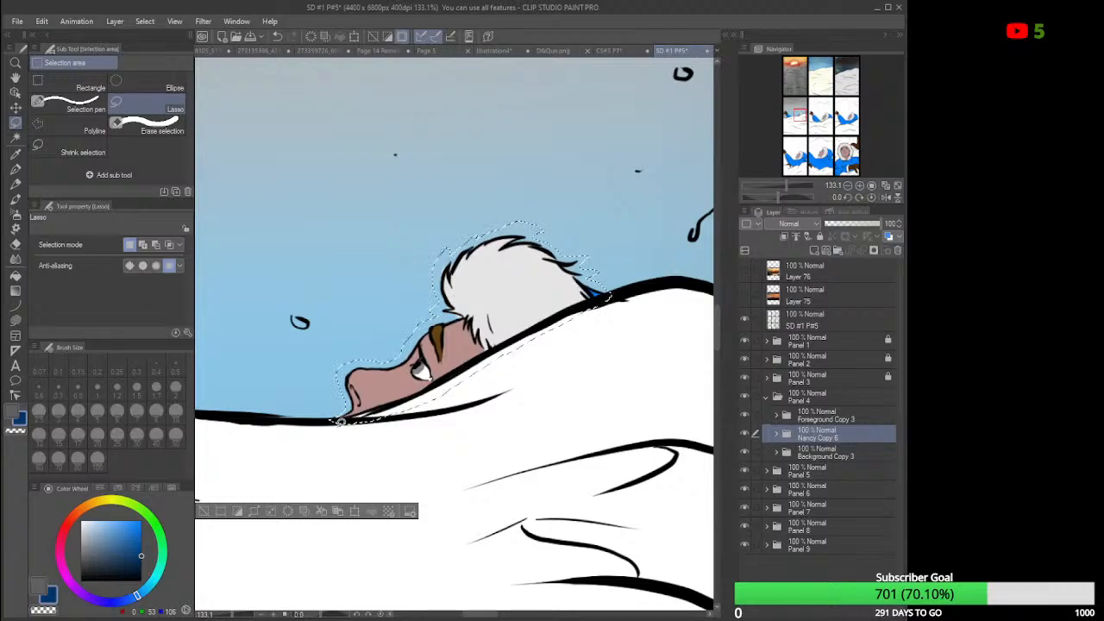
Expand Panel 3's folder, select and unlock it, and bring the finished top-row panels into view.
scroll(340, 422, "down", 5)
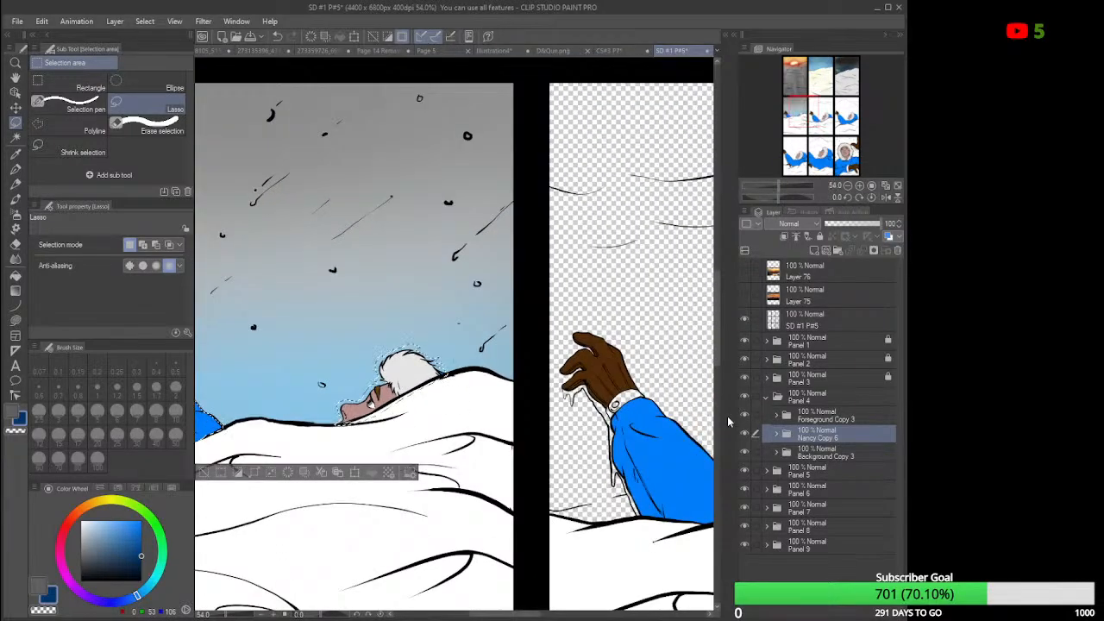
scroll(707, 434, "down", 7)
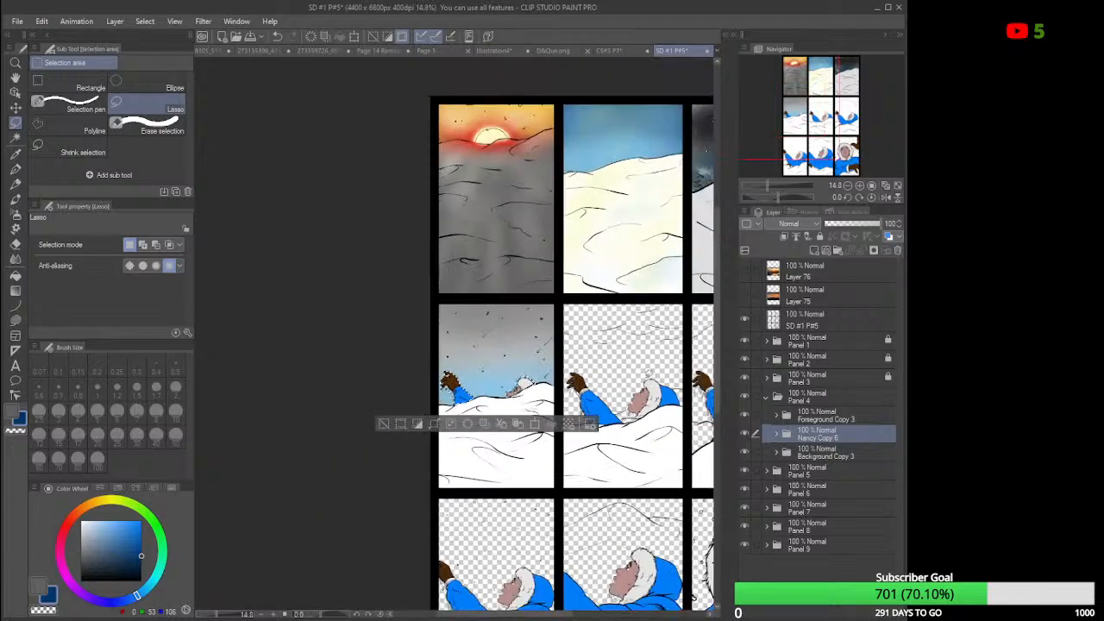
left_click(766, 379)
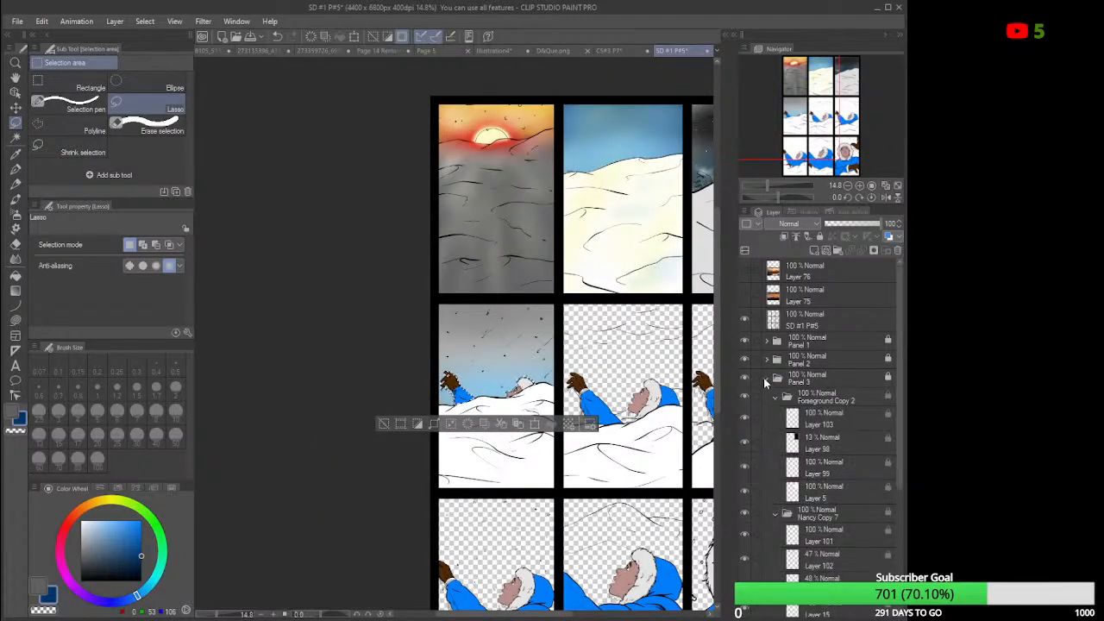
left_click(868, 378)
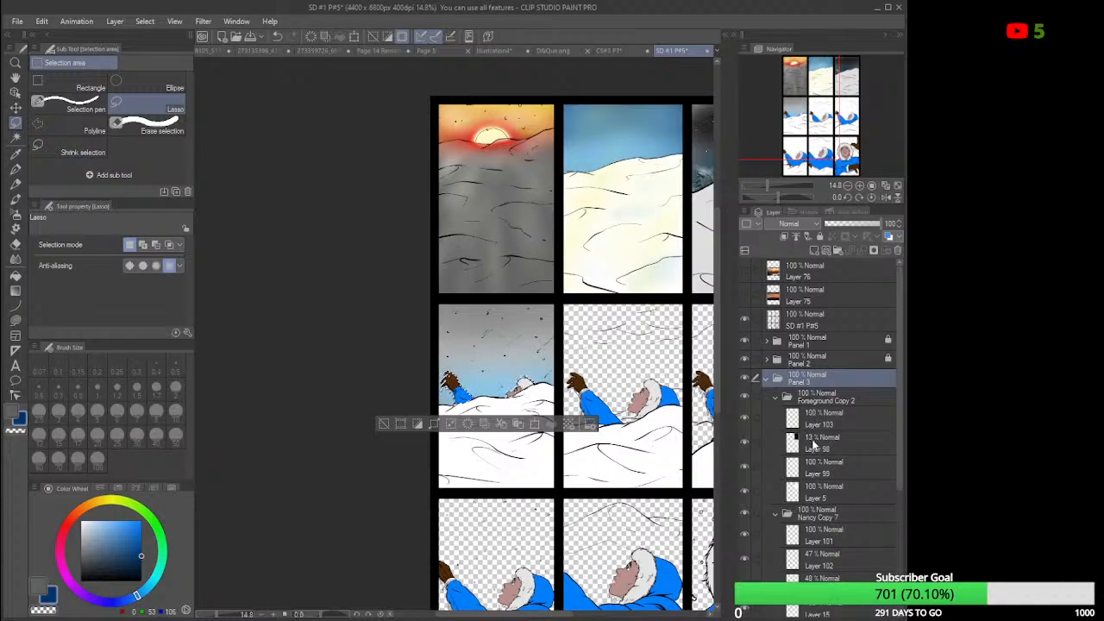
left_click_drag(551, 614, 602, 614)
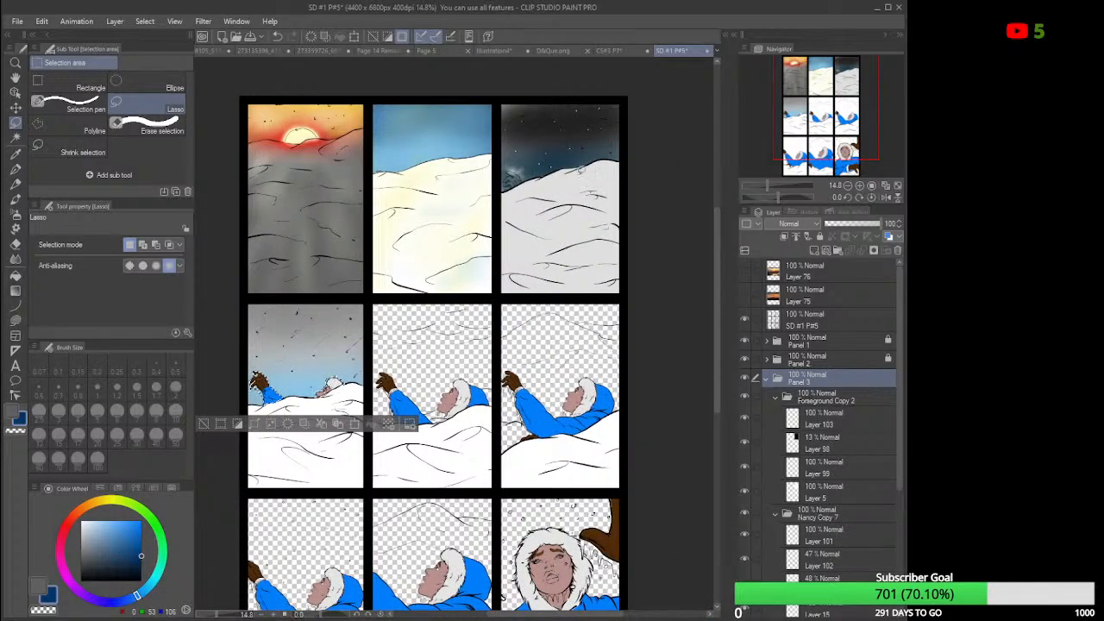
left_click_drag(723, 347, 729, 271)
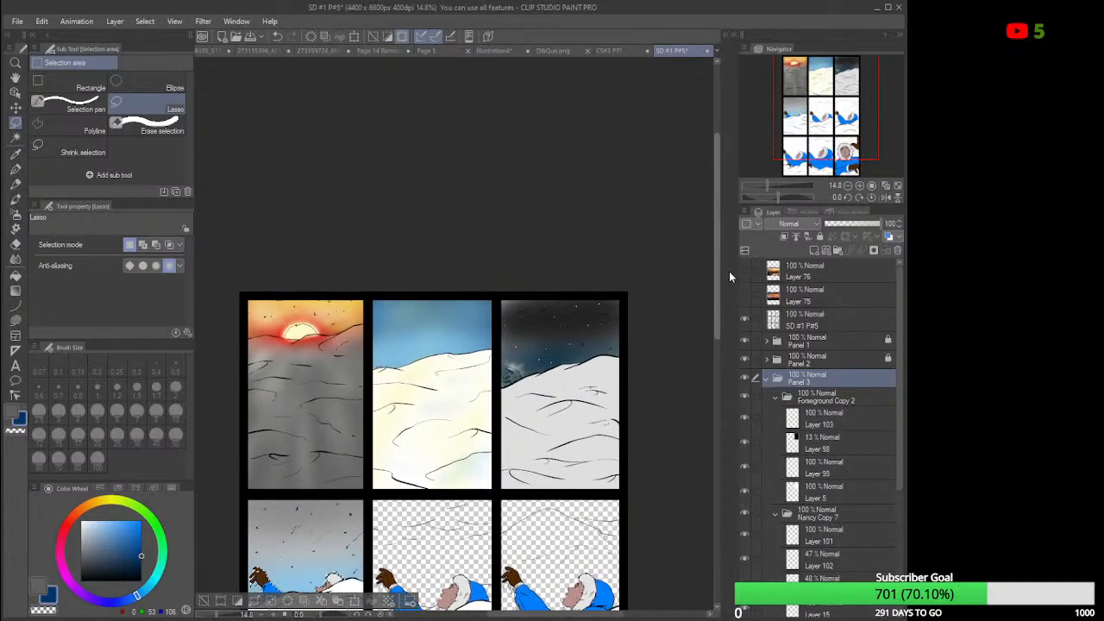
Set the opacity of Panel 3's tint layer over the hand (Layer 102) to 100% and sample its light blue.
scroll(520, 369, "up", 2)
scroll(520, 369, "up", 4)
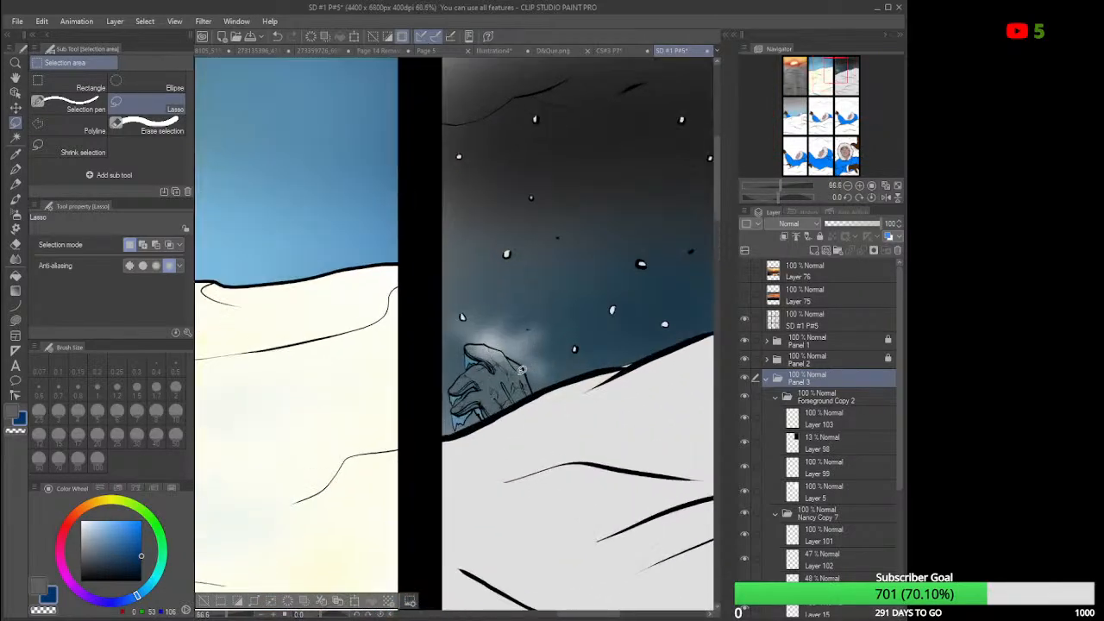
left_click(852, 565)
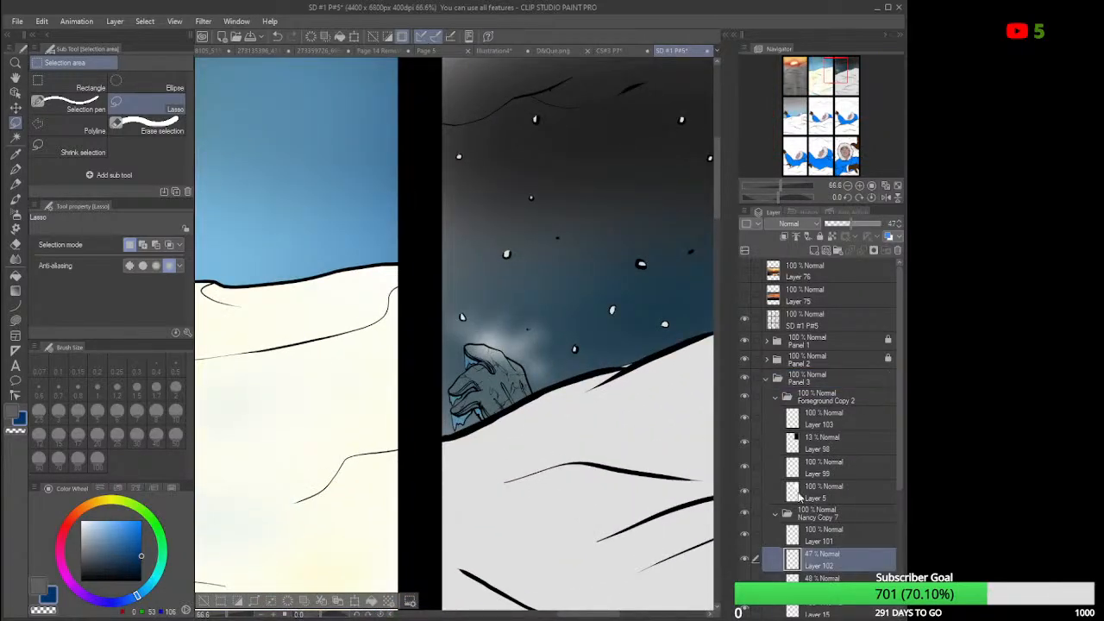
left_click_drag(848, 229, 901, 236)
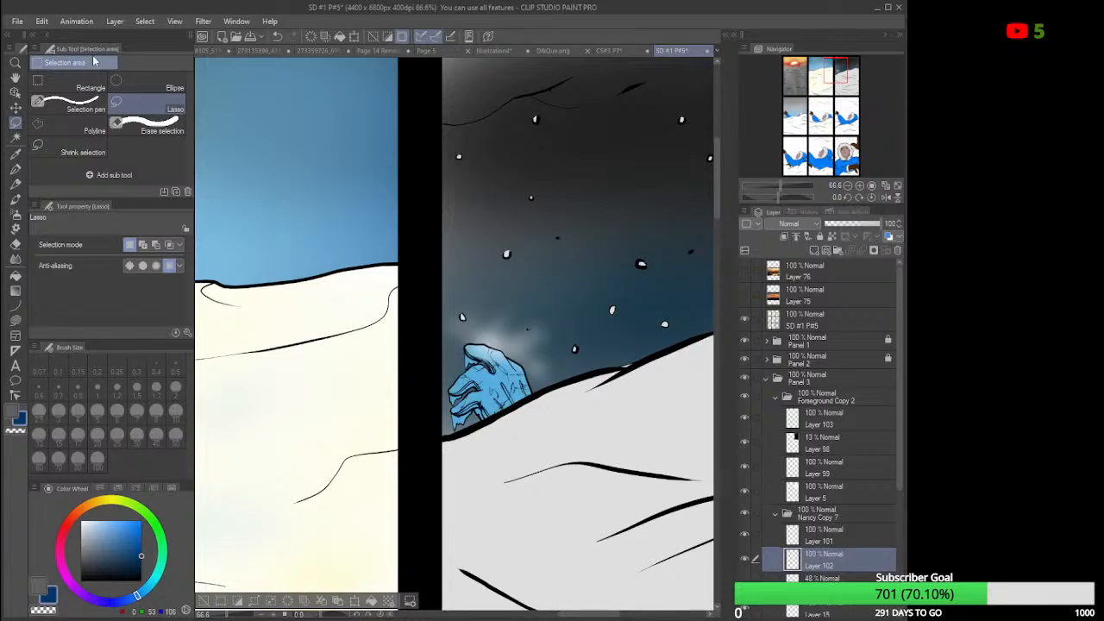
left_click(15, 154)
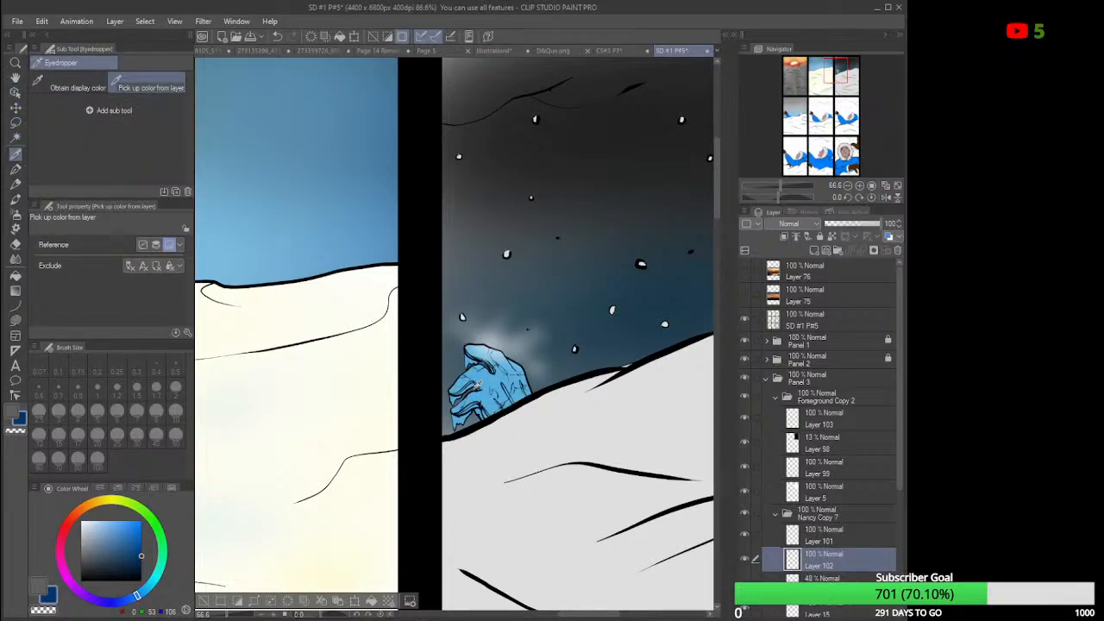
left_click(493, 378)
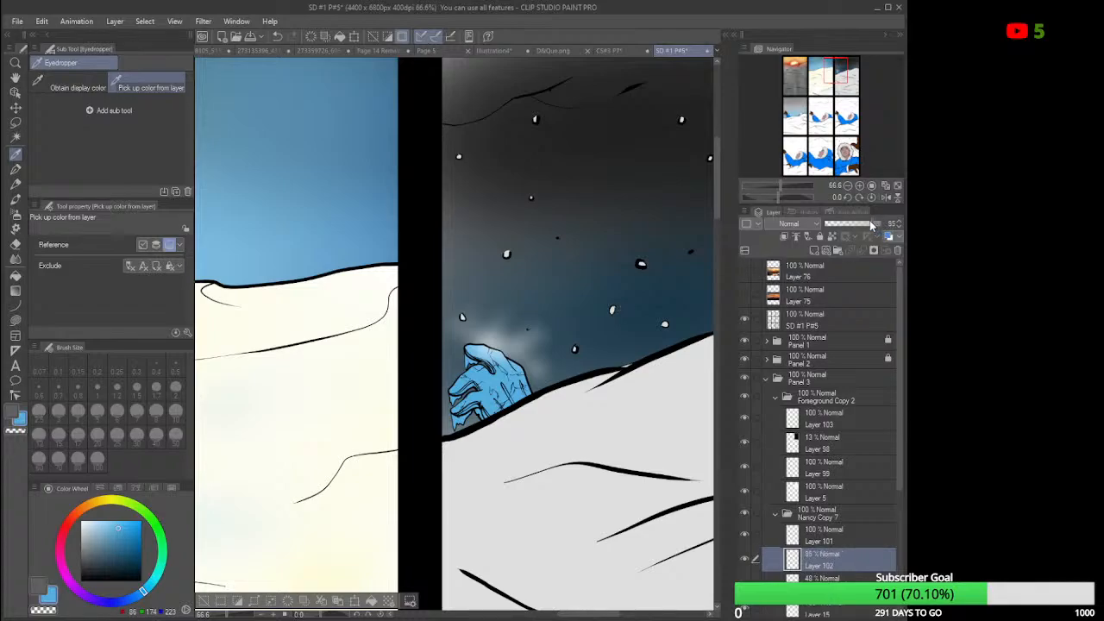
Lower the opacity of Panel 3's hand tint layer to 39%, and collapse and lock the Panel 3 folder.
left_click_drag(880, 220, 857, 220)
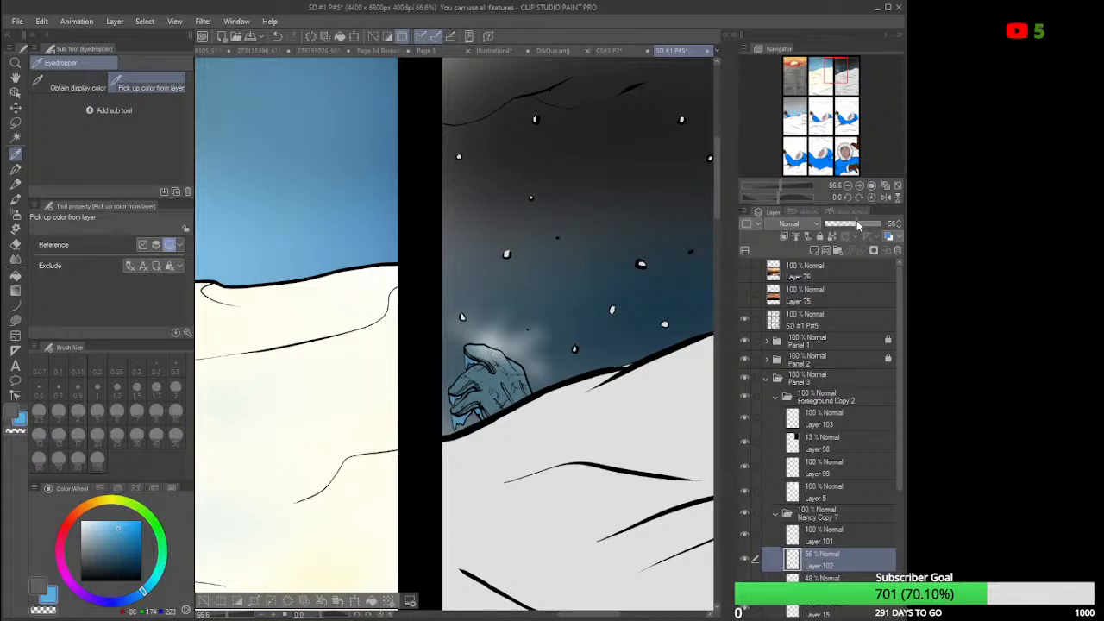
left_click_drag(856, 220, 848, 225)
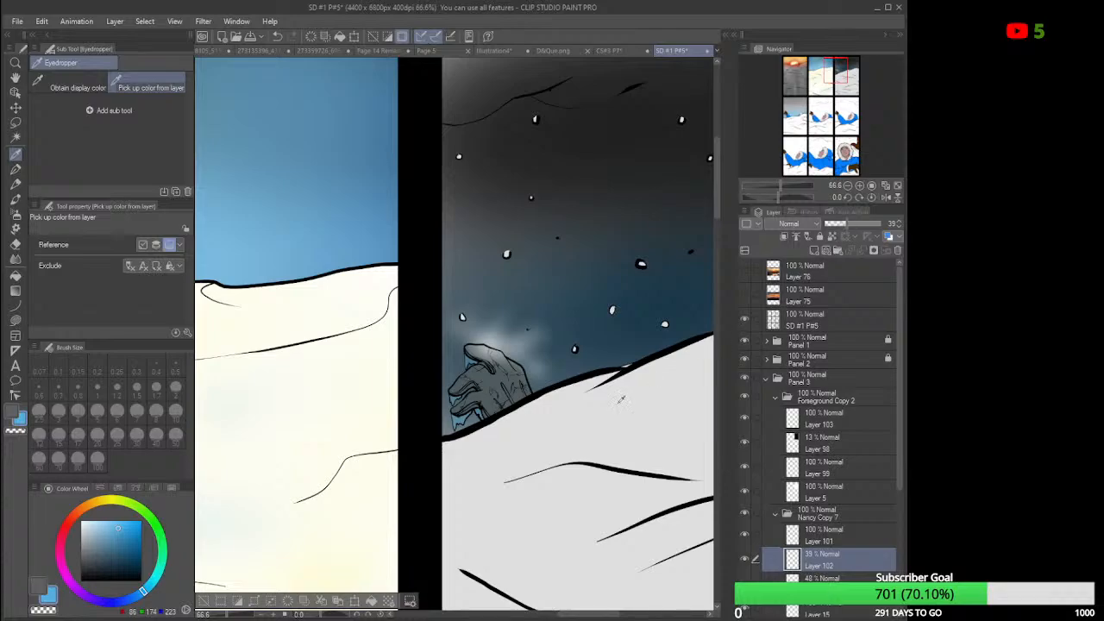
scroll(571, 413, "down", 5)
scroll(570, 414, "down", 3)
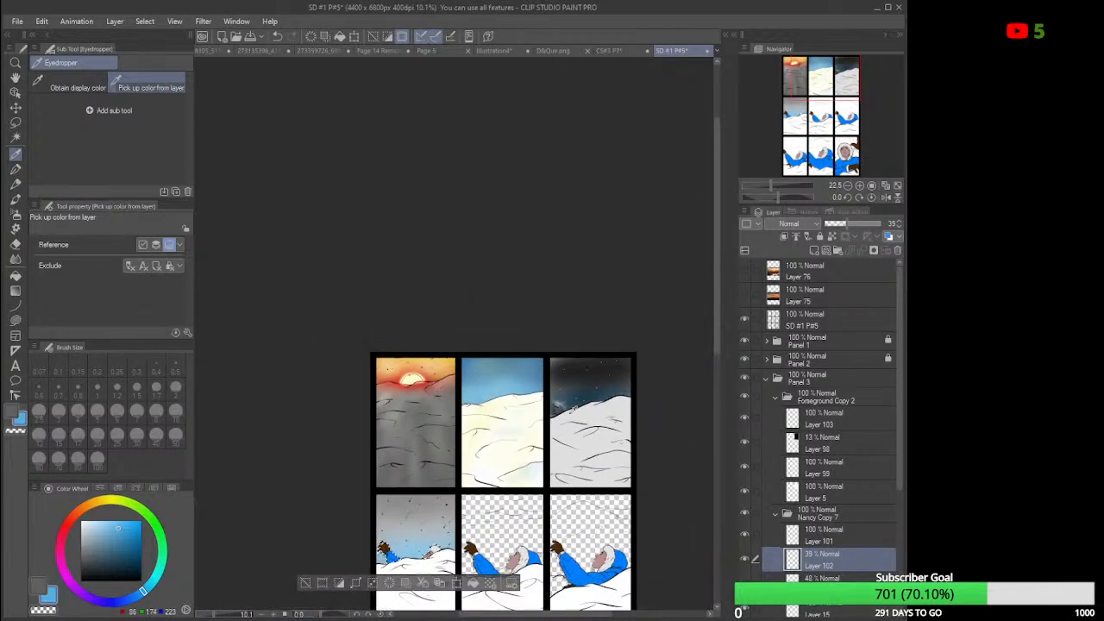
left_click_drag(511, 614, 486, 615)
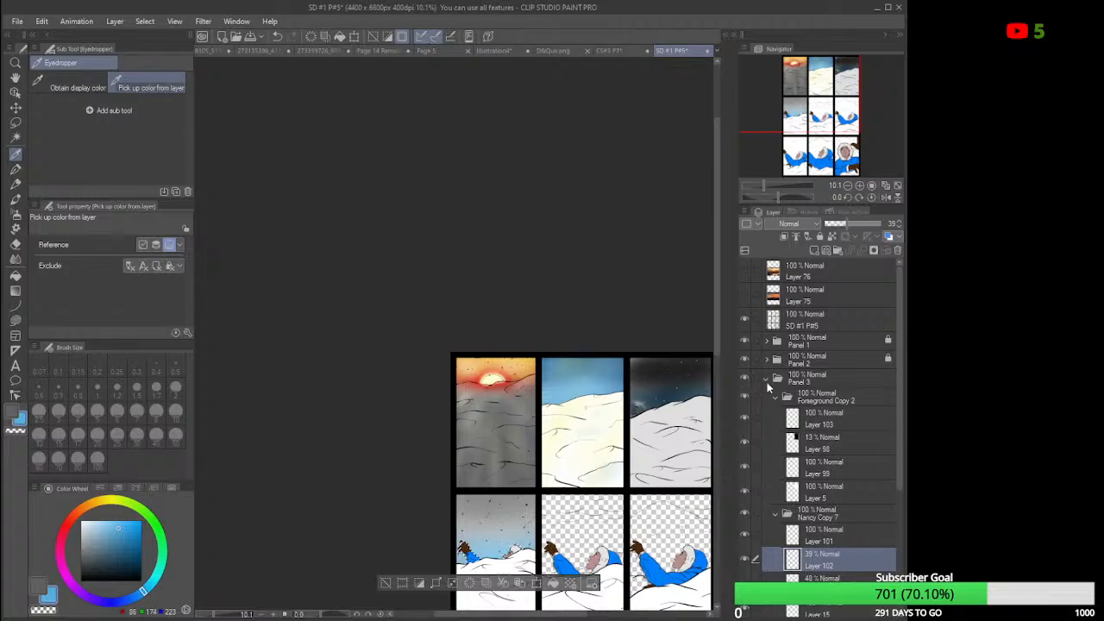
left_click(767, 378)
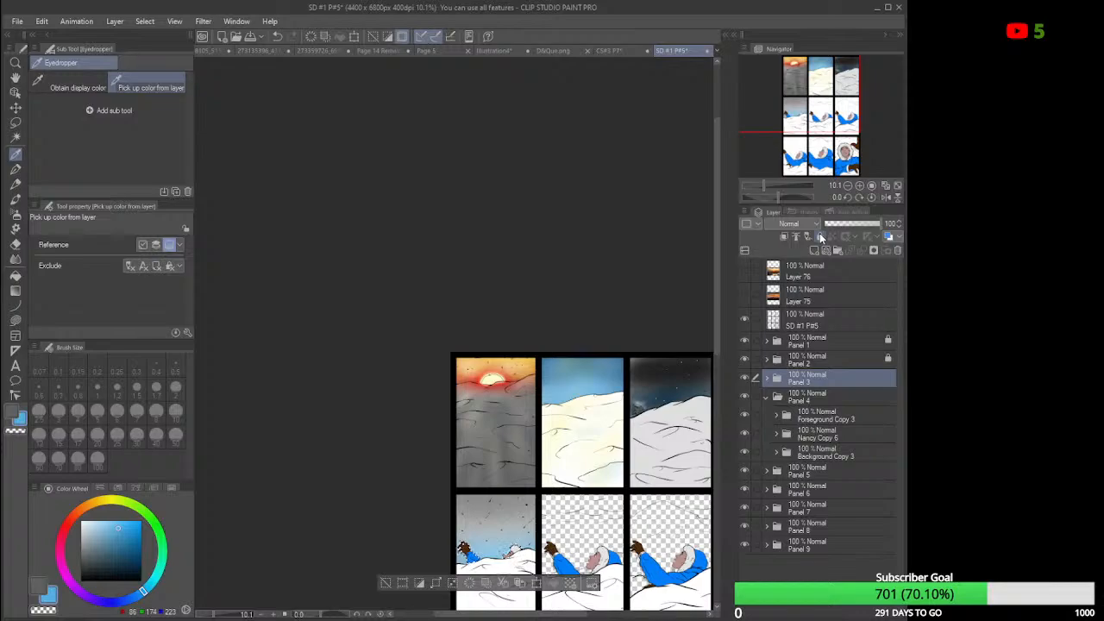
left_click(819, 235)
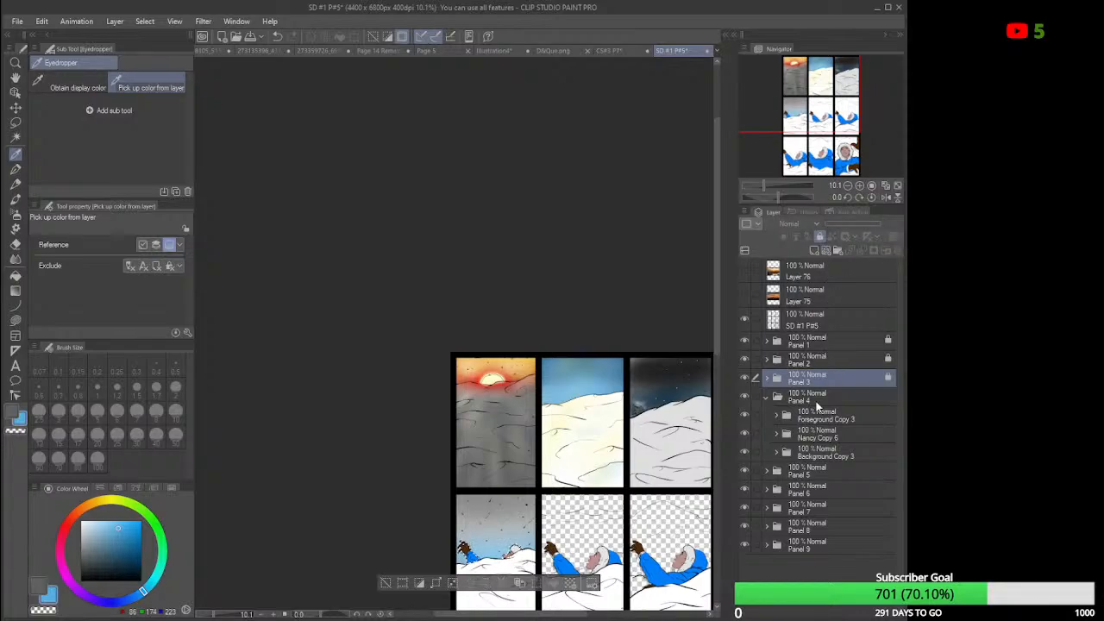
Expand the character folder inside Panel 4 and select its uppermost layer, Layer 71.
left_click(817, 441)
left_click(776, 434)
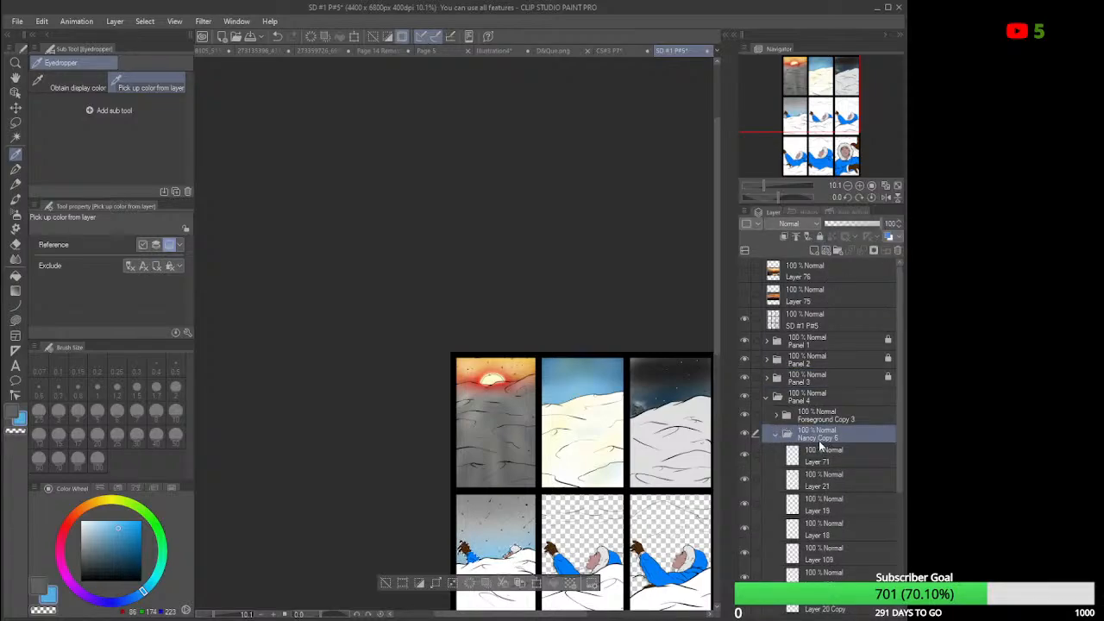
left_click(825, 453)
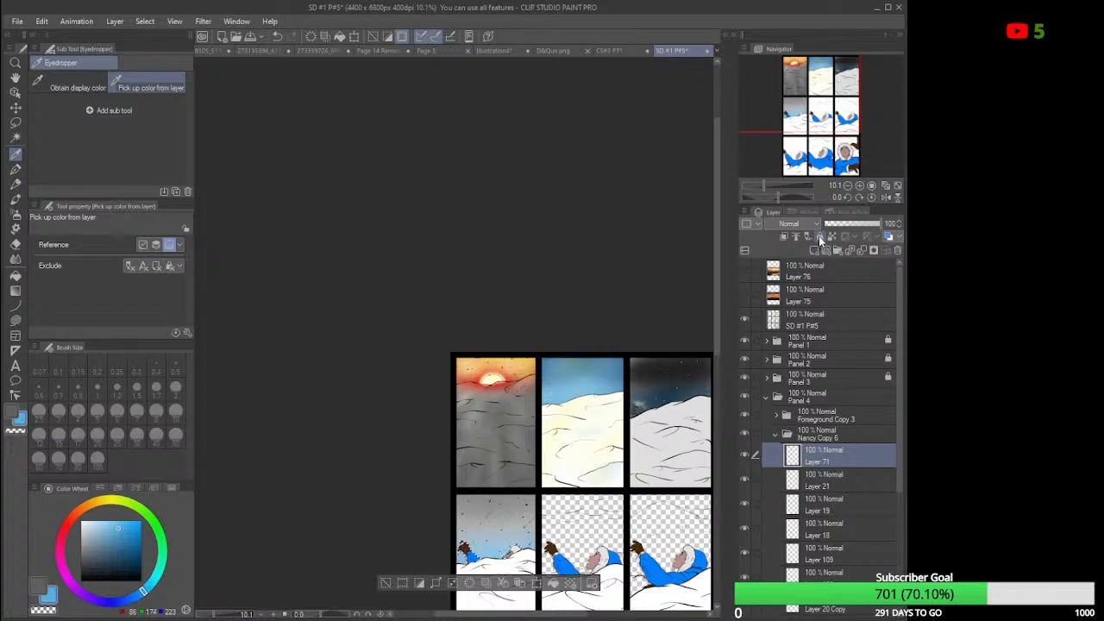
left_click(819, 236)
left_click_drag(718, 326, 718, 382)
scroll(456, 432, "up", 1)
scroll(474, 434, "up", 5)
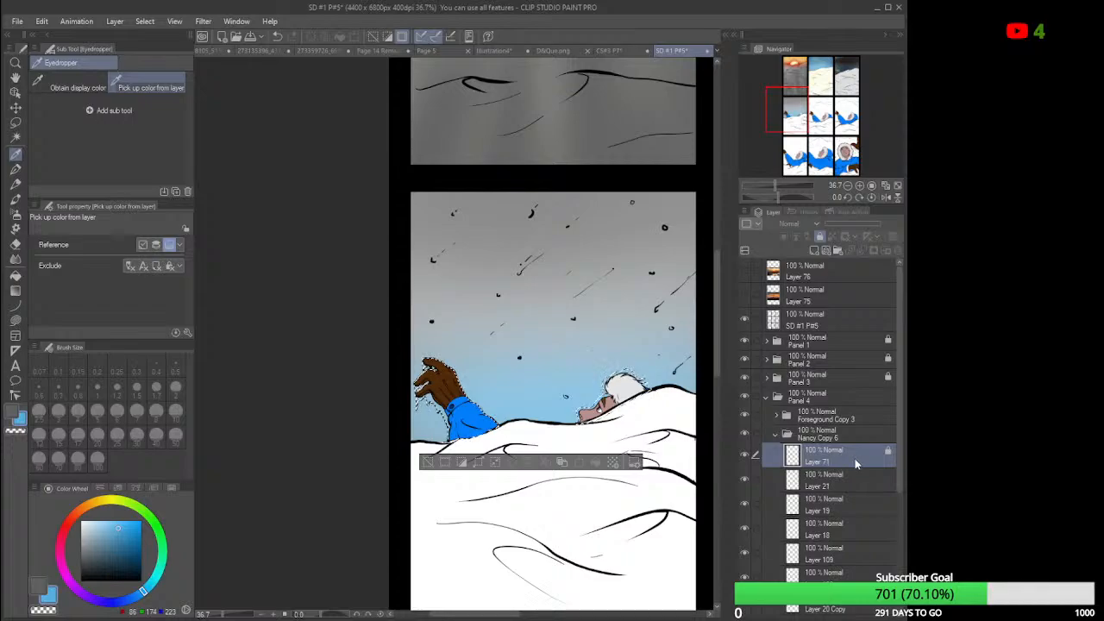
left_click(819, 238)
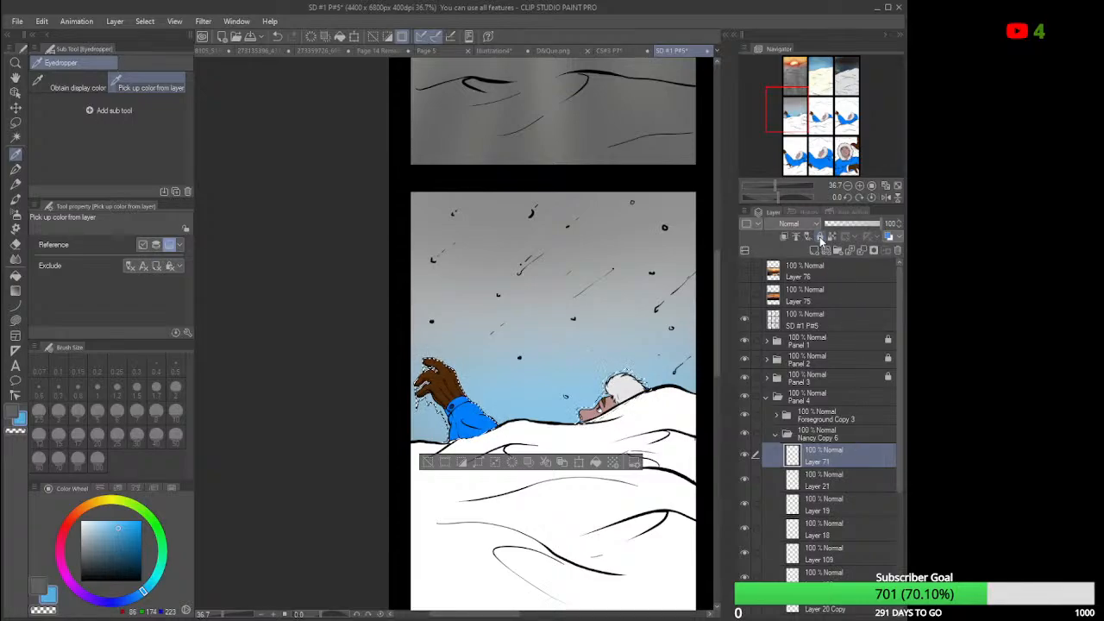
Toggle Layer 71's visibility to examine what it contributes to the hand, sleeve and hooded face in Panel 4.
left_click(745, 457)
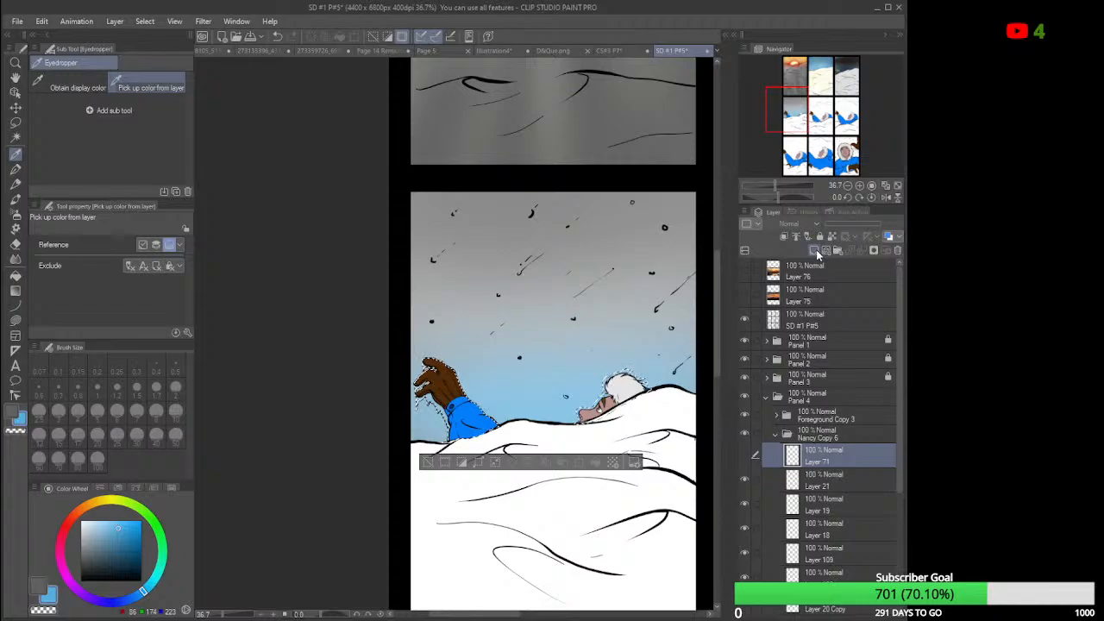
left_click(743, 454)
scroll(522, 384, "up", 2)
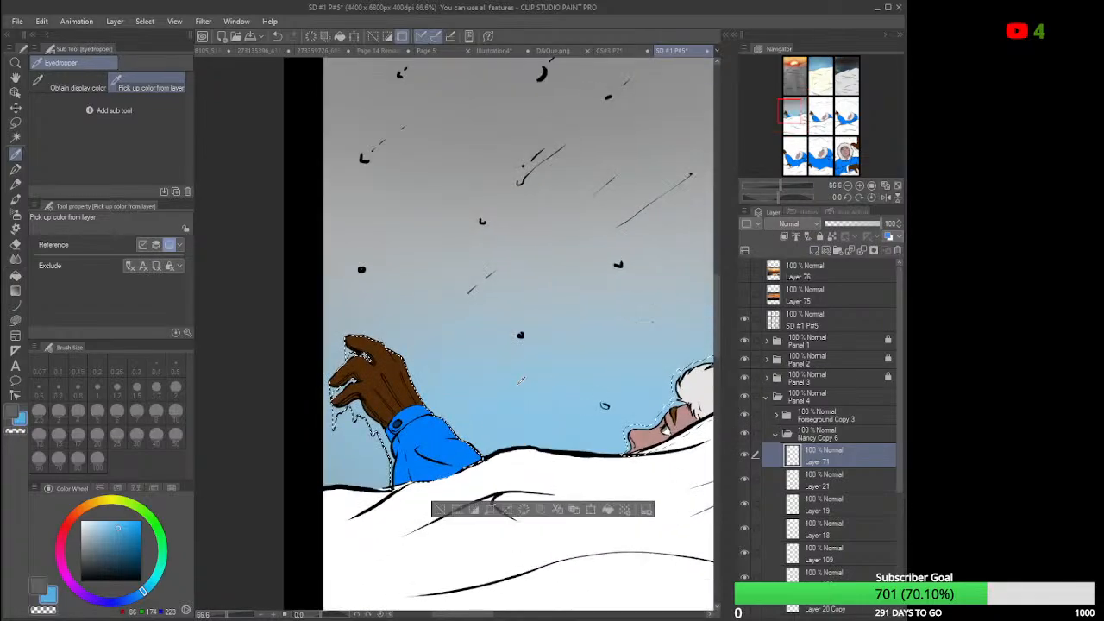
scroll(522, 379, "up", 2)
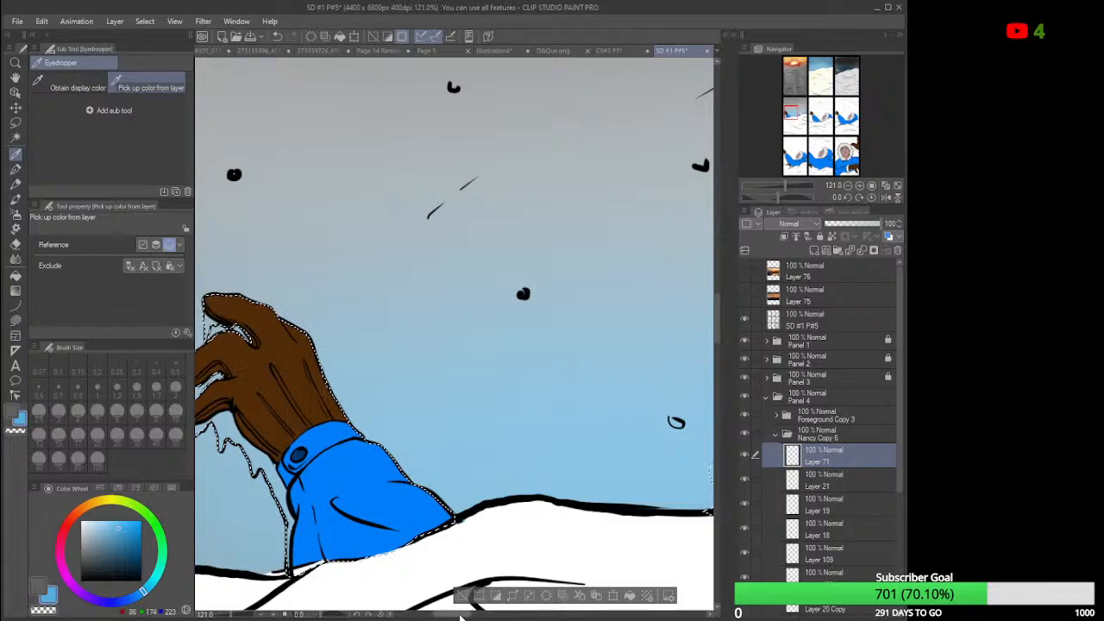
left_click(744, 455)
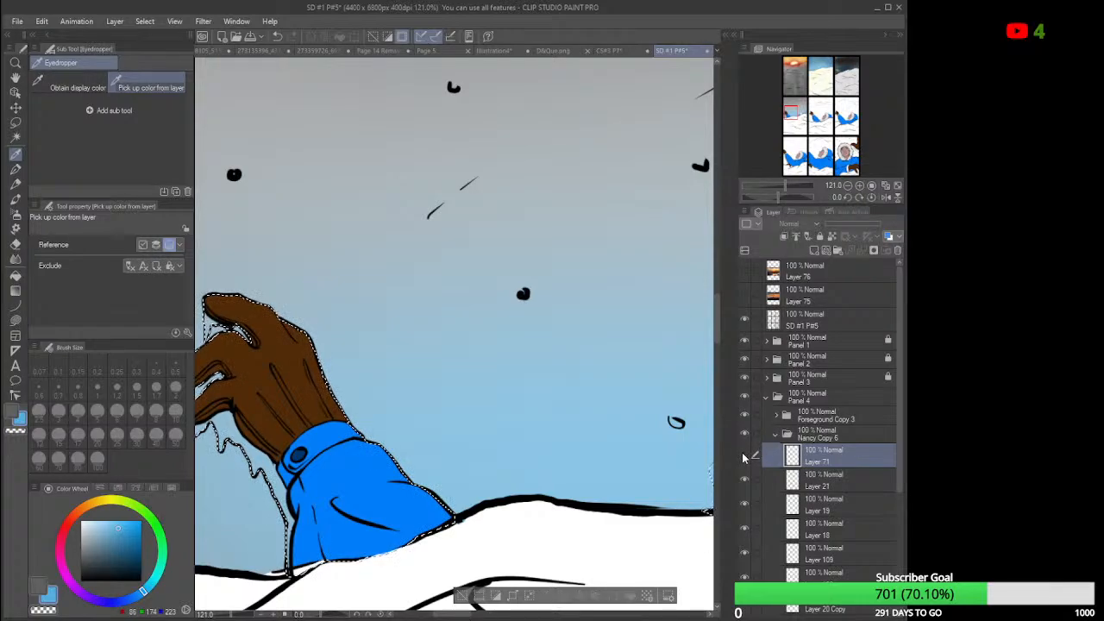
left_click(745, 455)
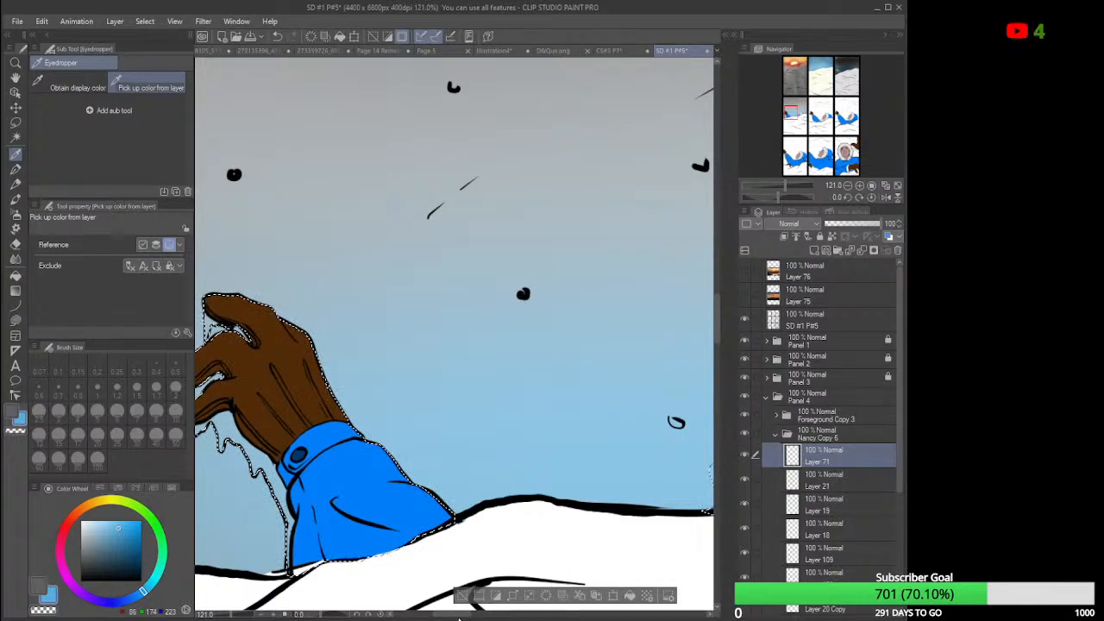
left_click_drag(459, 616, 490, 616)
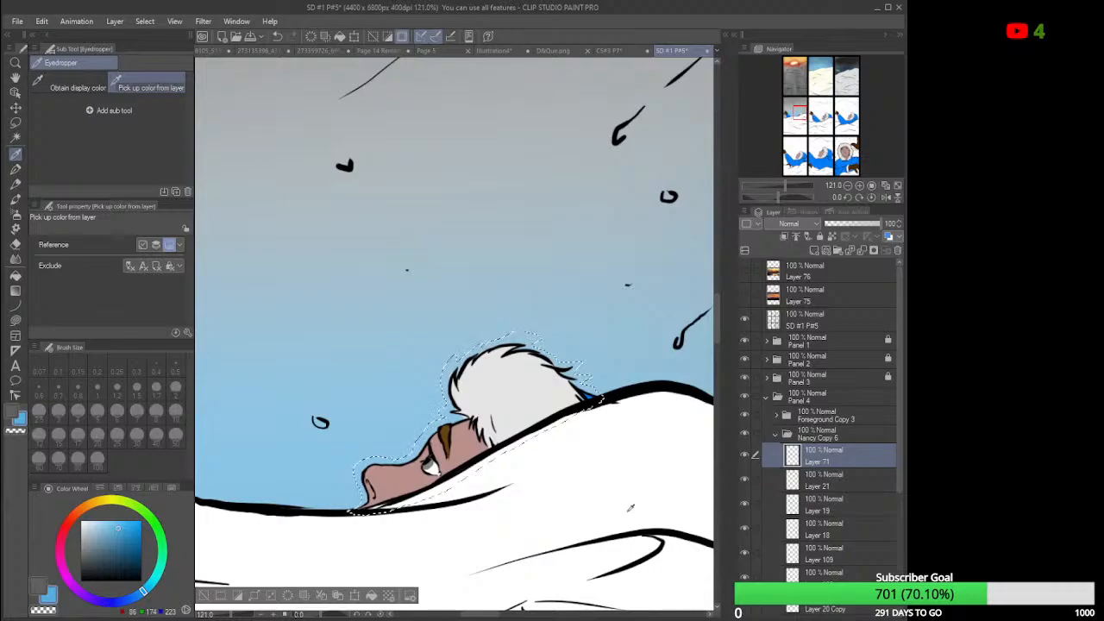
left_click(744, 455)
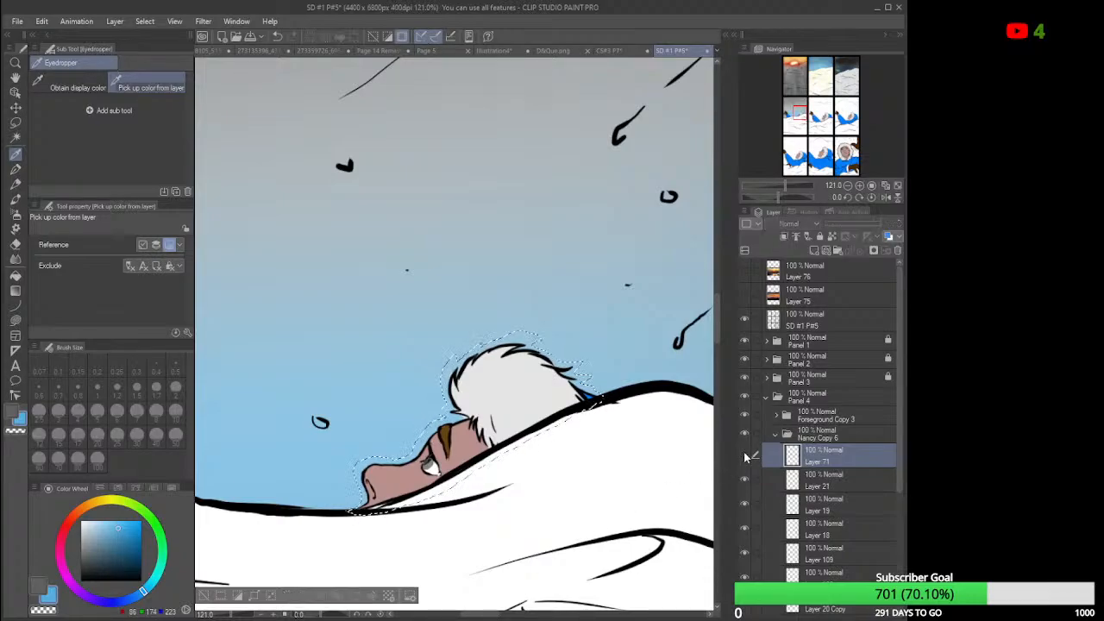
left_click(744, 455)
left_click(745, 455)
left_click(744, 456)
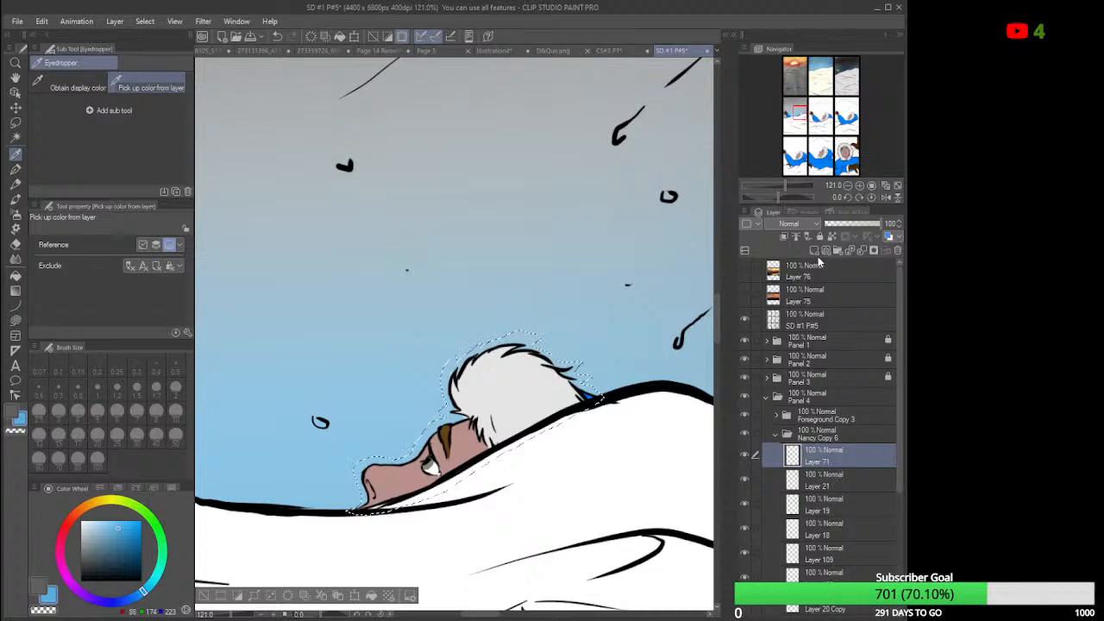
Add a new layer above Layer 71 and fill the selected figure with the sampled light blue.
left_click(814, 250)
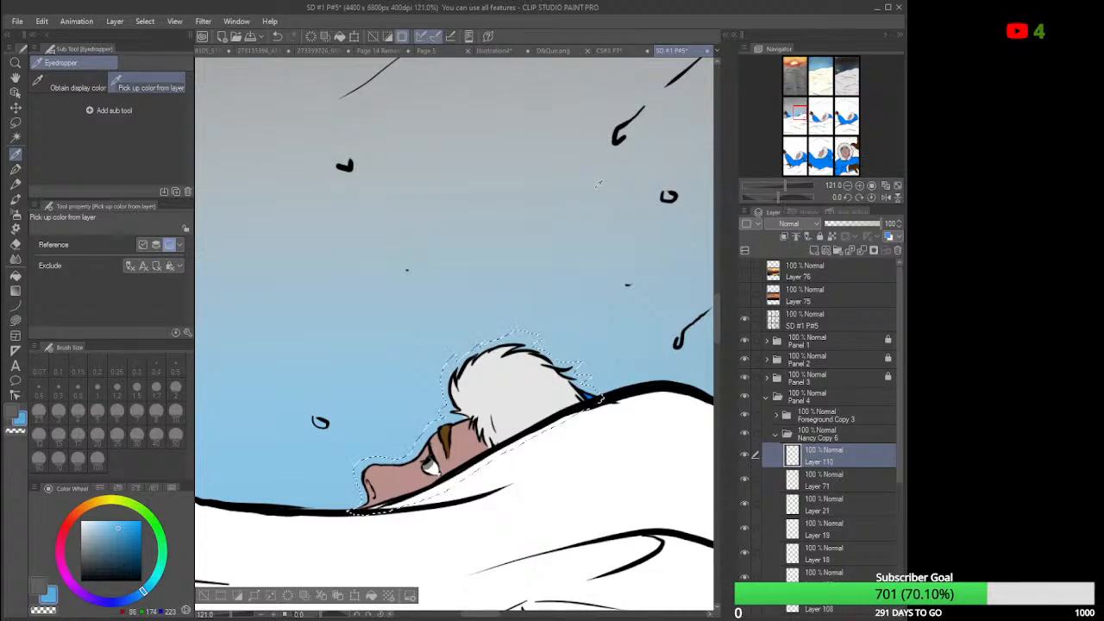
scroll(598, 183, "down", 5)
scroll(598, 308, "down", 1)
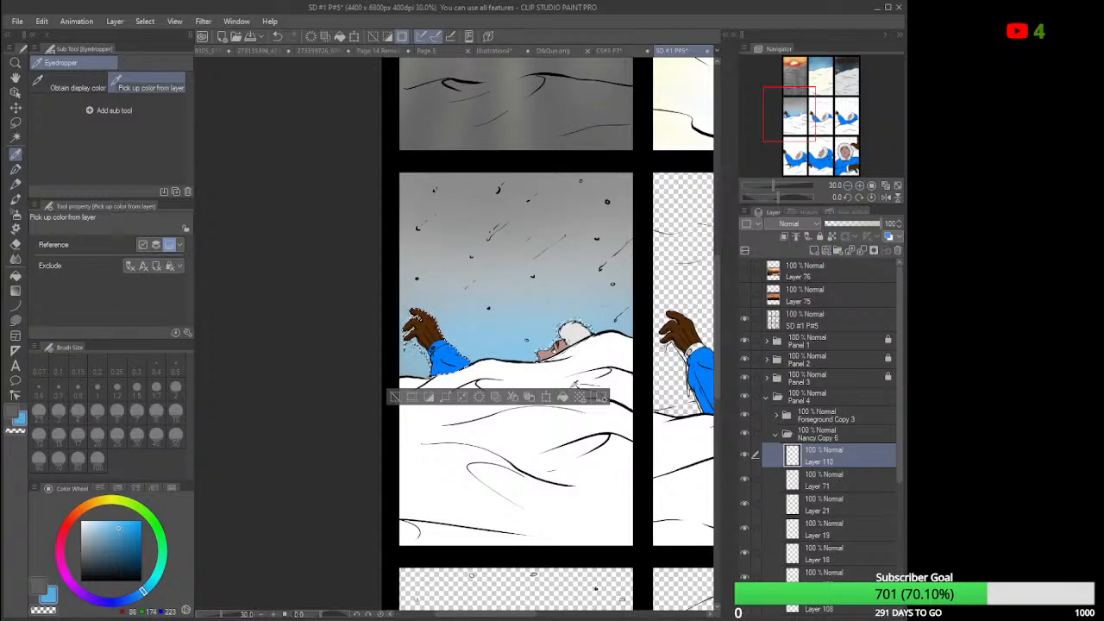
left_click(564, 397)
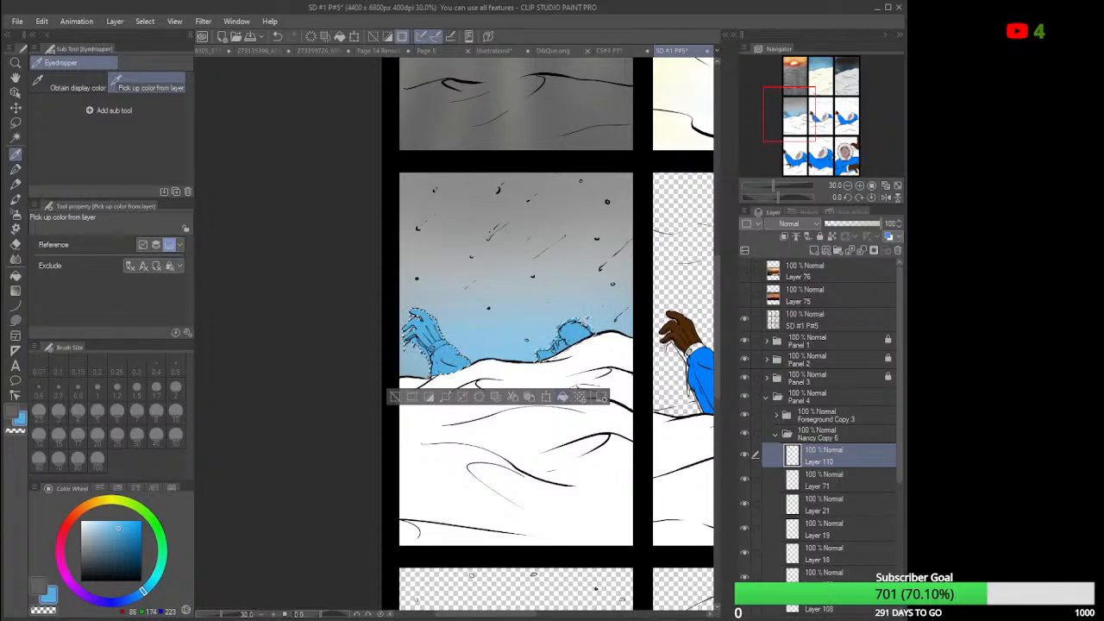
Reduce the opacity of the light blue fill layer over Panel 4's figure to 35%.
scroll(570, 319, "down", 2)
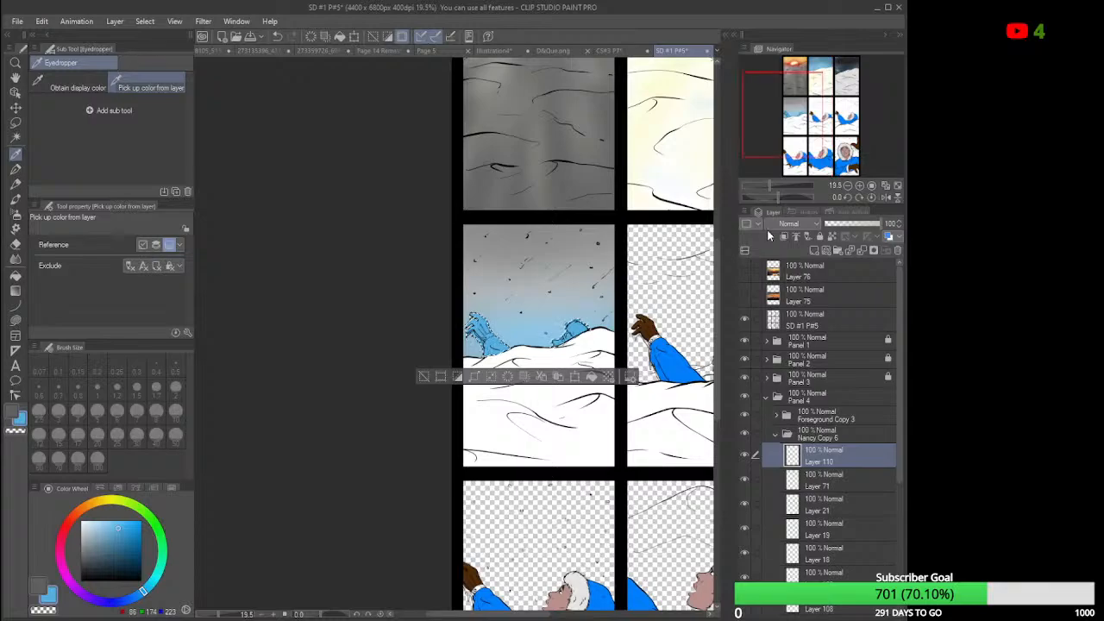
left_click_drag(878, 224, 843, 225)
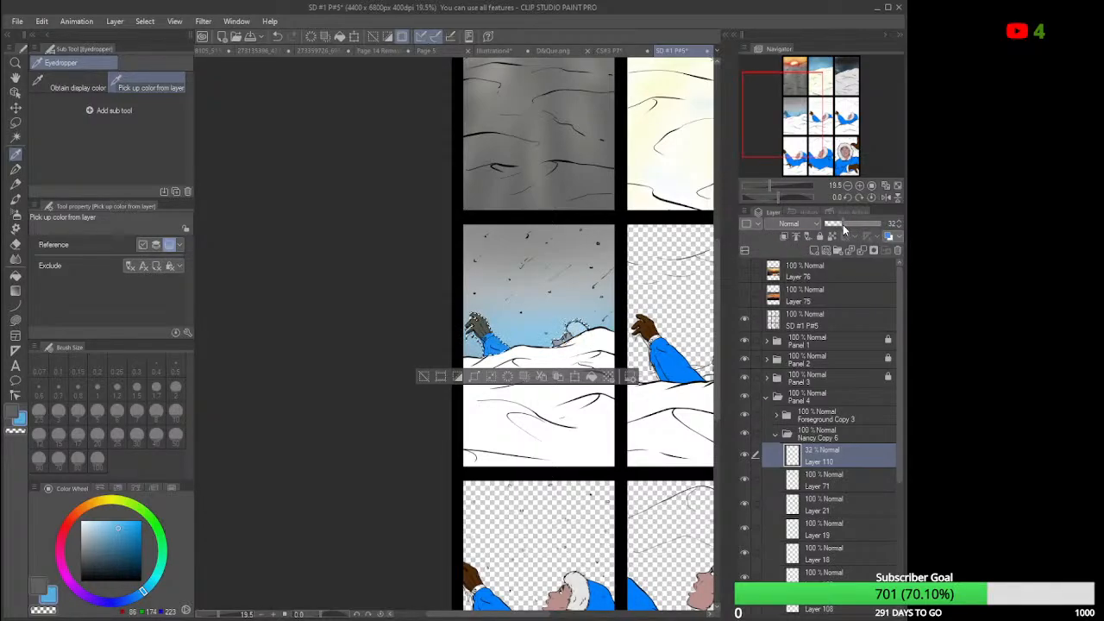
scroll(522, 347, "up", 3)
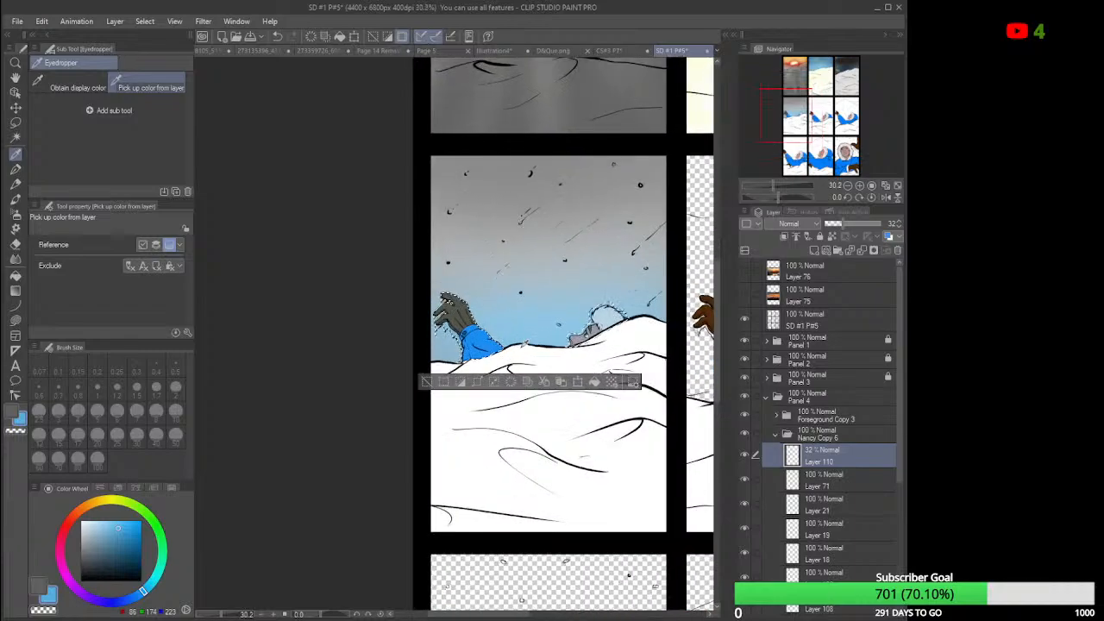
scroll(522, 345, "up", 4)
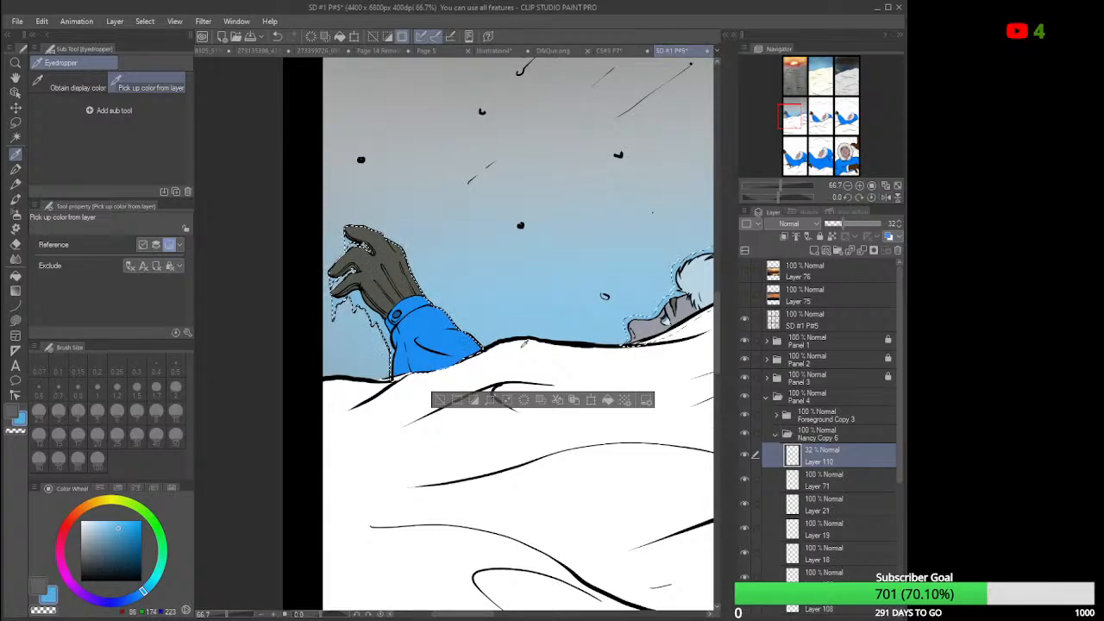
mouse_move(843, 223)
left_mouse_down()
mouse_move(858, 225)
mouse_move(848, 226)
left_mouse_up()
Add another new layer above the light blue tint and set the drawing colour to black.
left_click(813, 251)
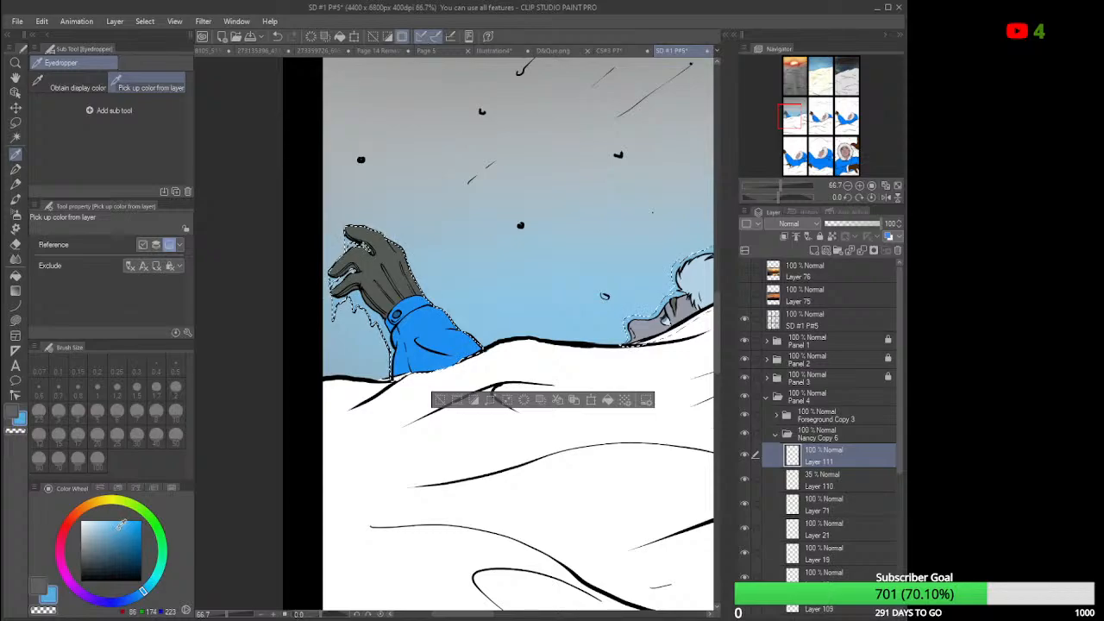
left_click_drag(118, 527, 142, 583)
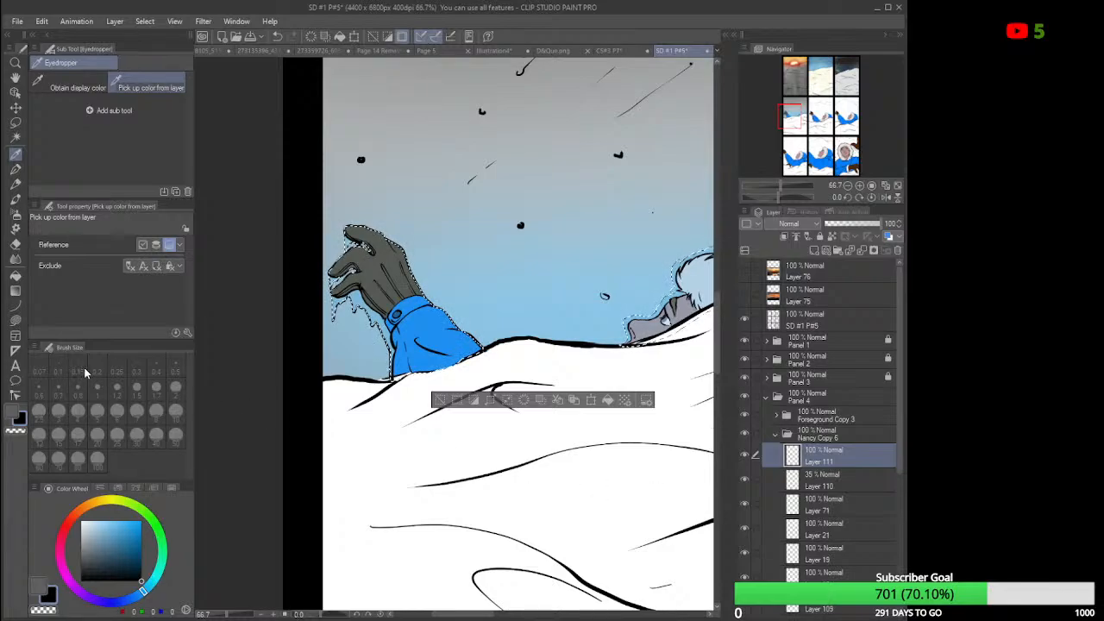
Draw black crack lines over the glove and blue sleeve in Panel 4 with the Crack decoration brush.
left_click(15, 228)
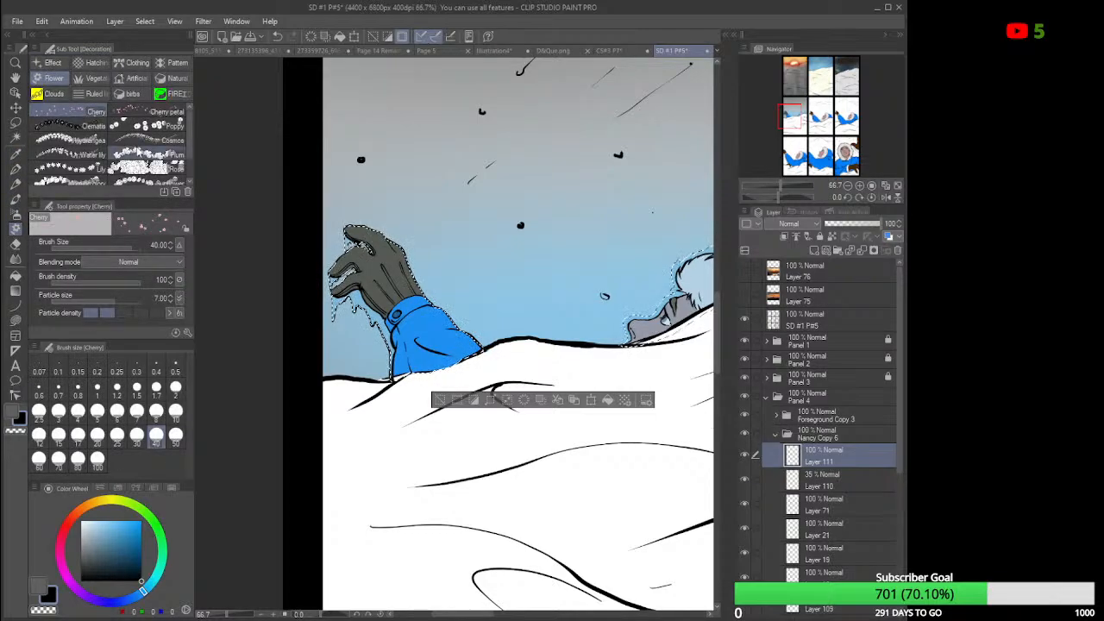
left_click(87, 67)
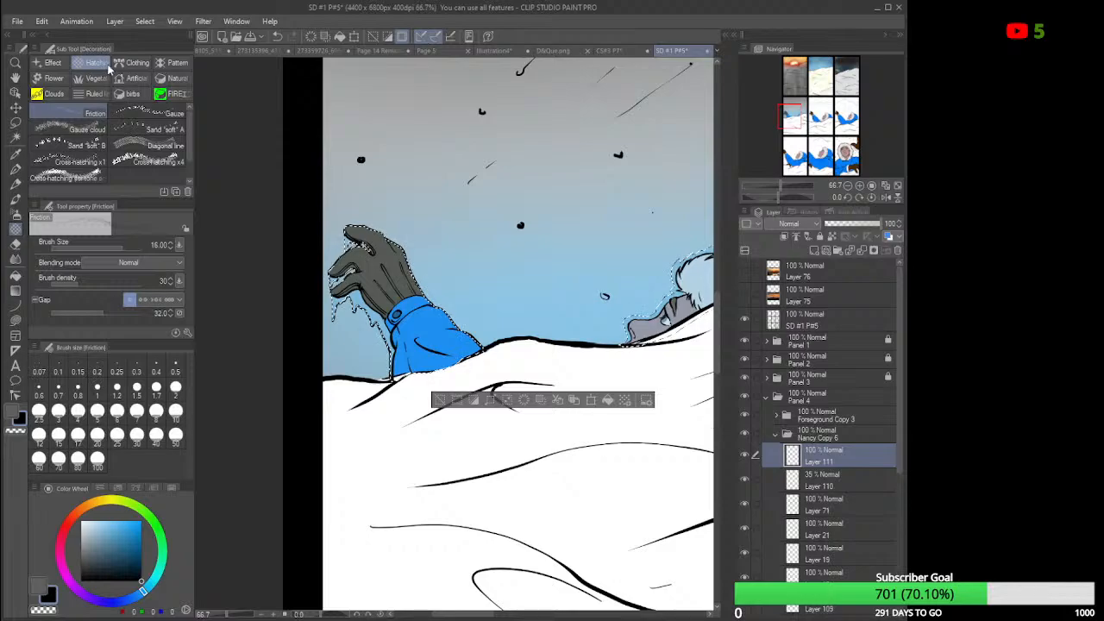
left_click(54, 63)
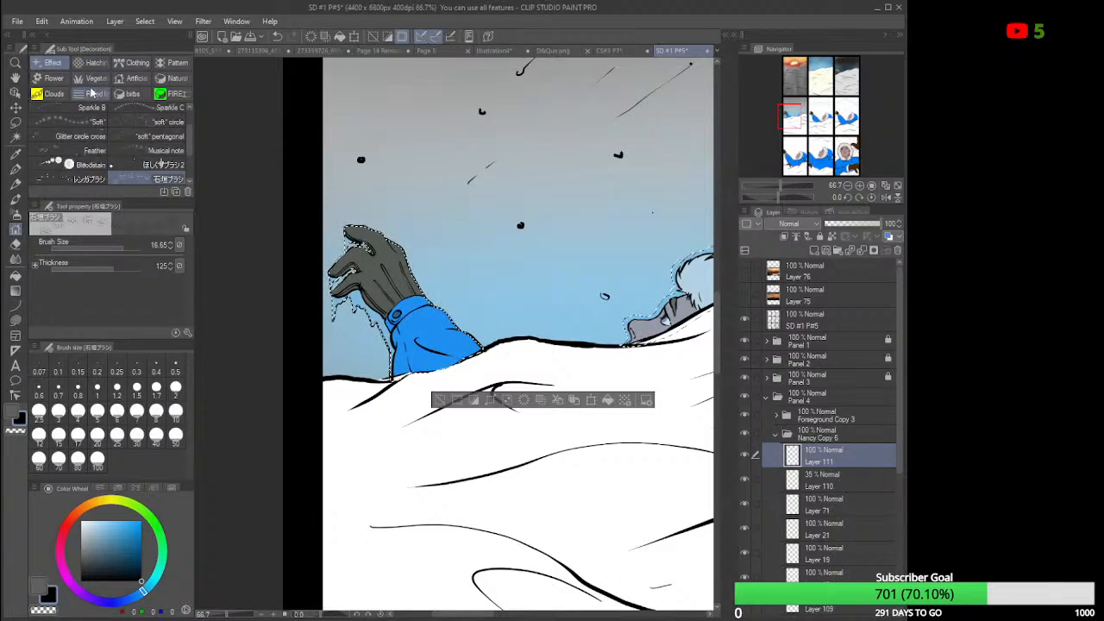
left_click_drag(191, 148, 184, 172)
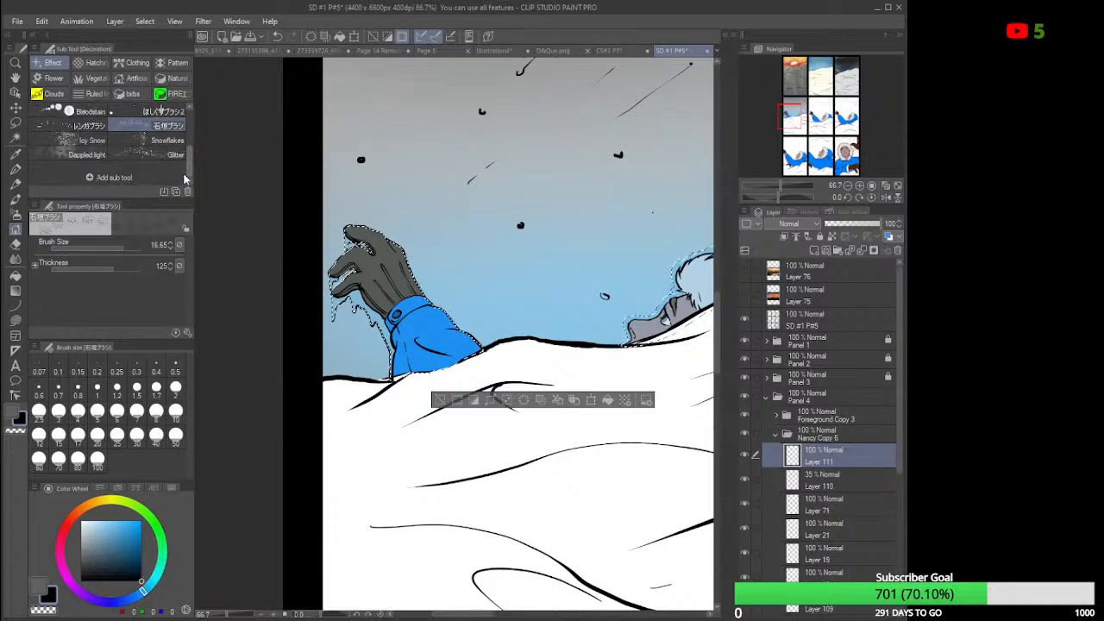
left_click(172, 63)
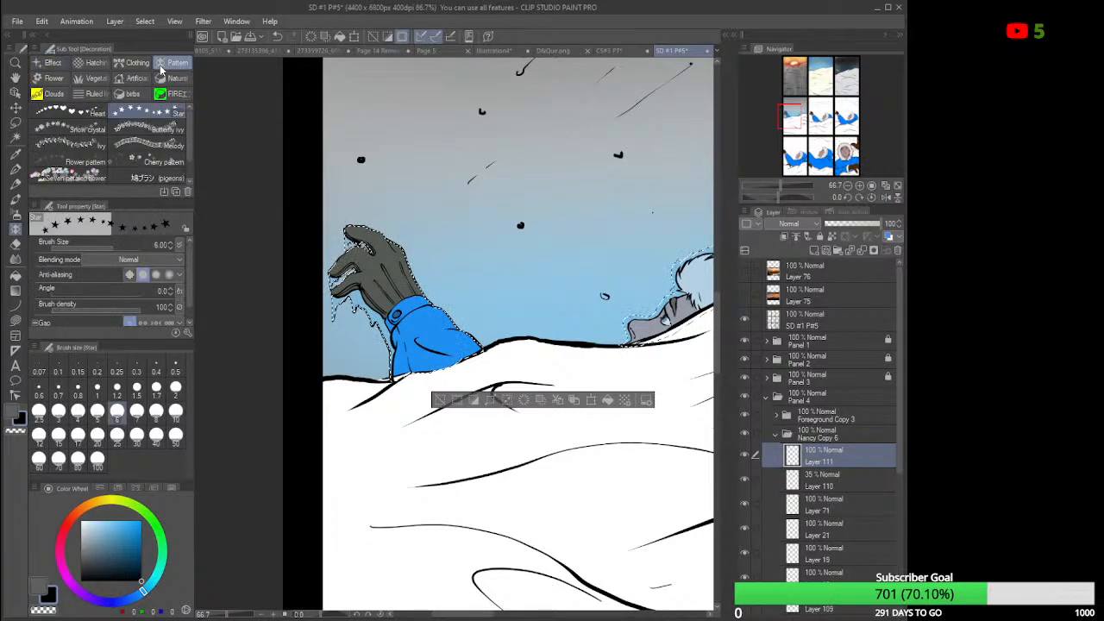
left_click(54, 82)
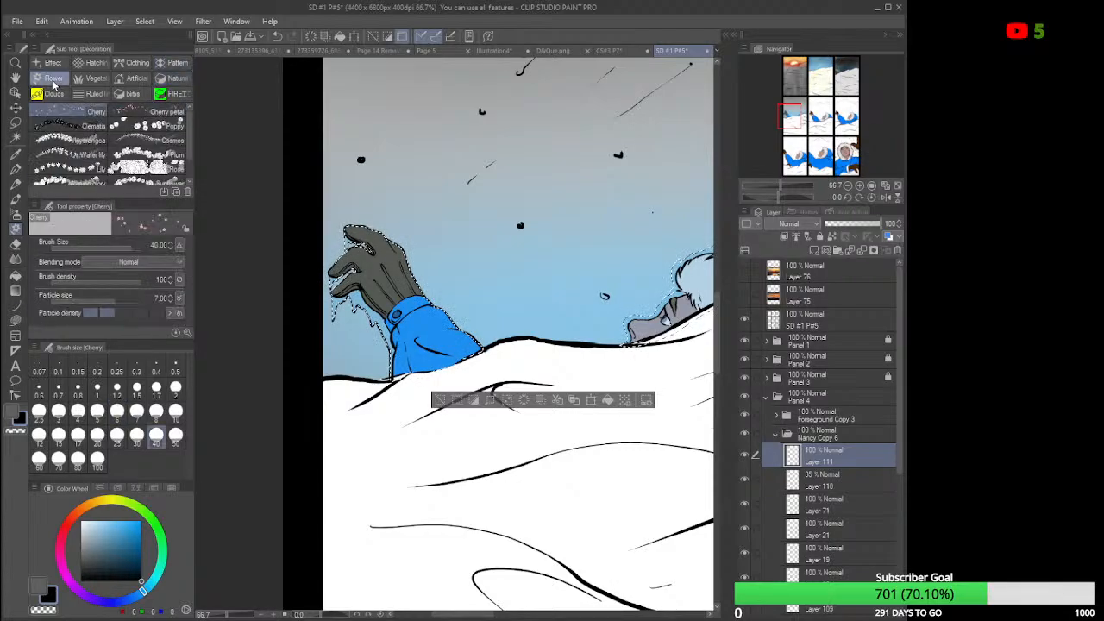
left_click(96, 78)
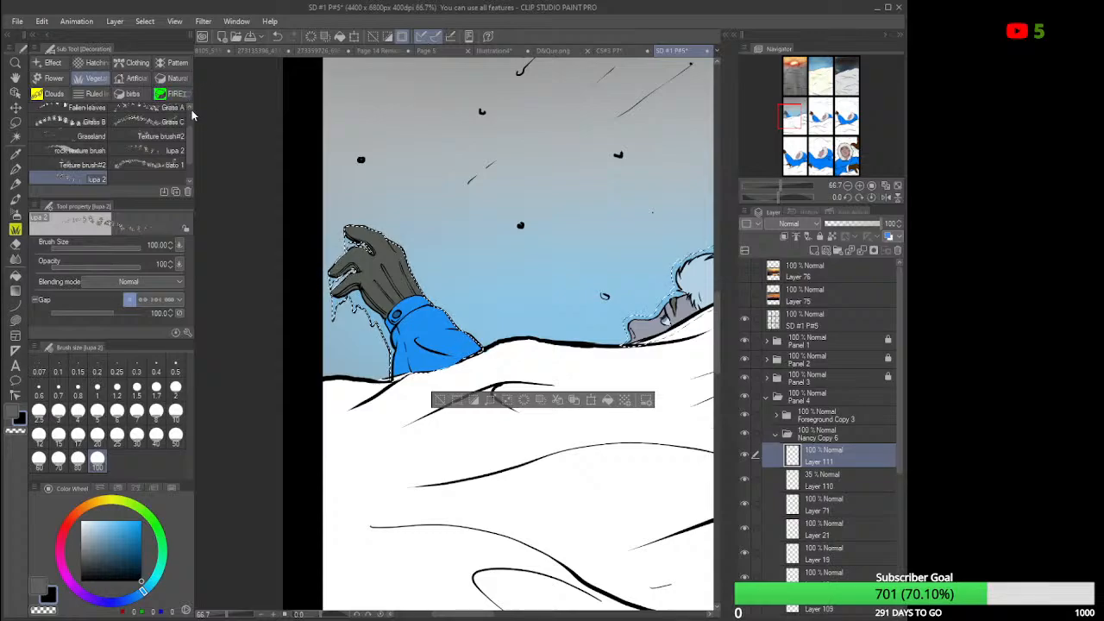
scroll(191, 112, "up", 2)
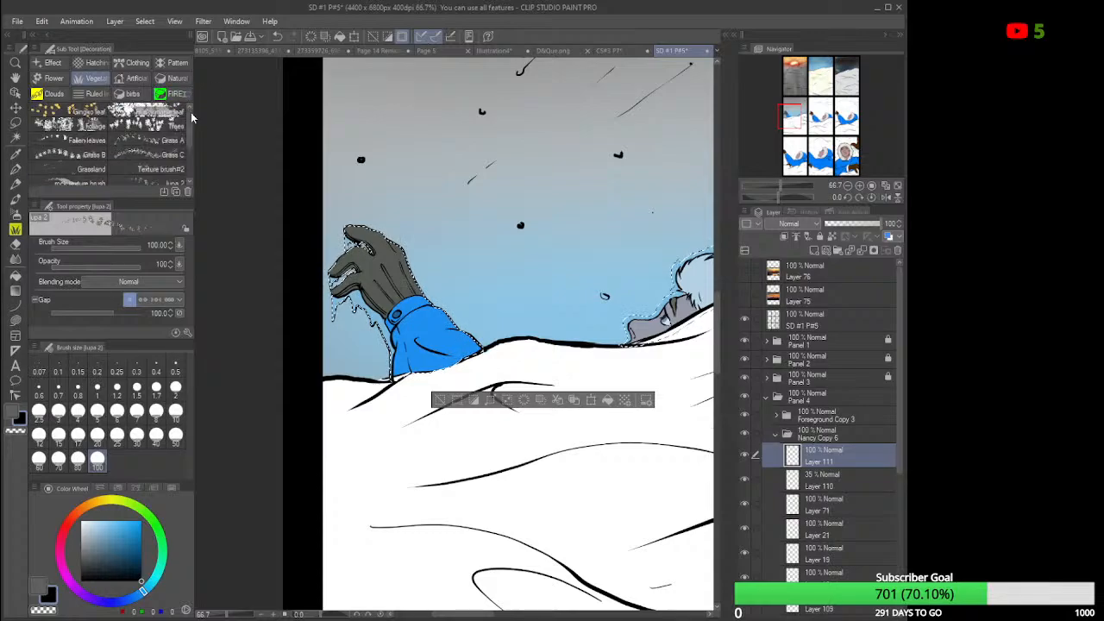
left_click(128, 80)
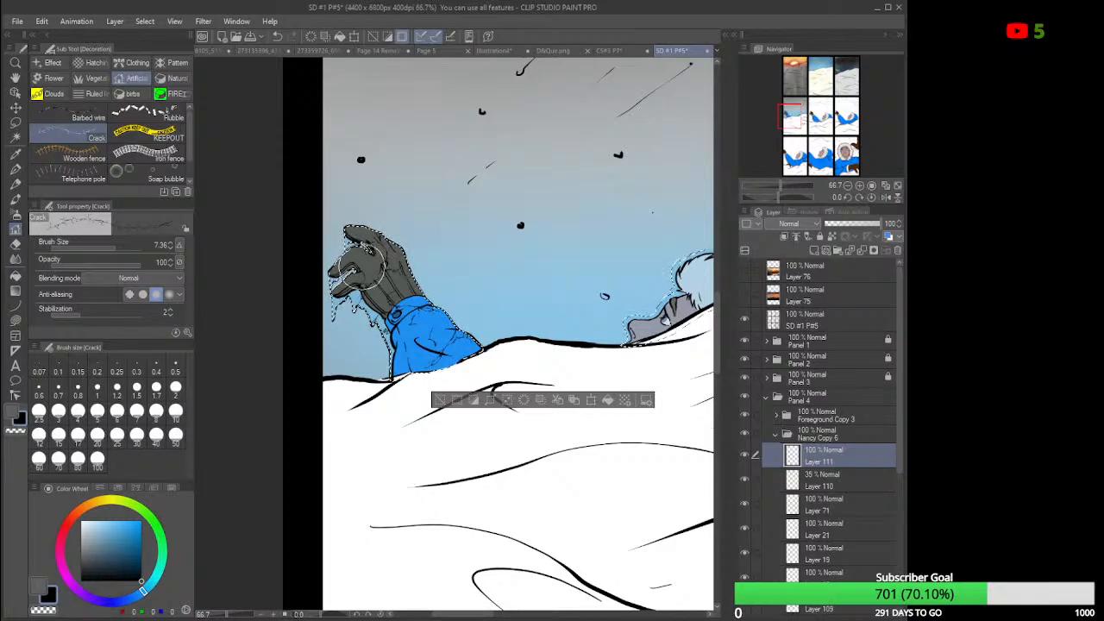
left_click_drag(411, 339, 415, 331)
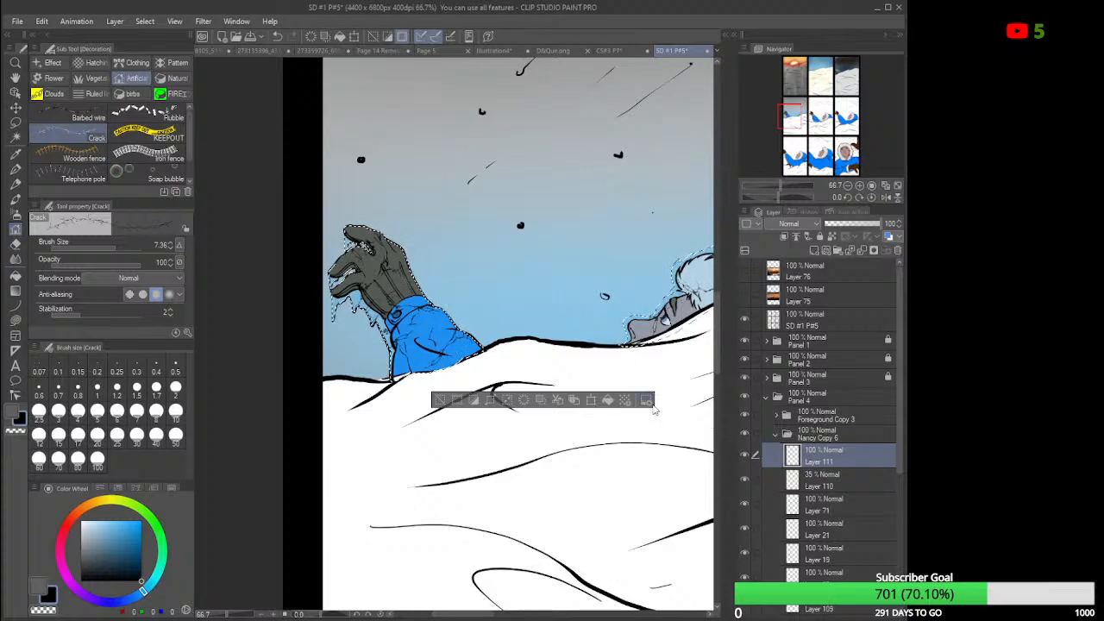
Draw black crack lines over the face and fur hood in Panel 4 and clear the figure selection.
left_click_drag(486, 614, 513, 616)
left_click_drag(504, 258, 511, 295)
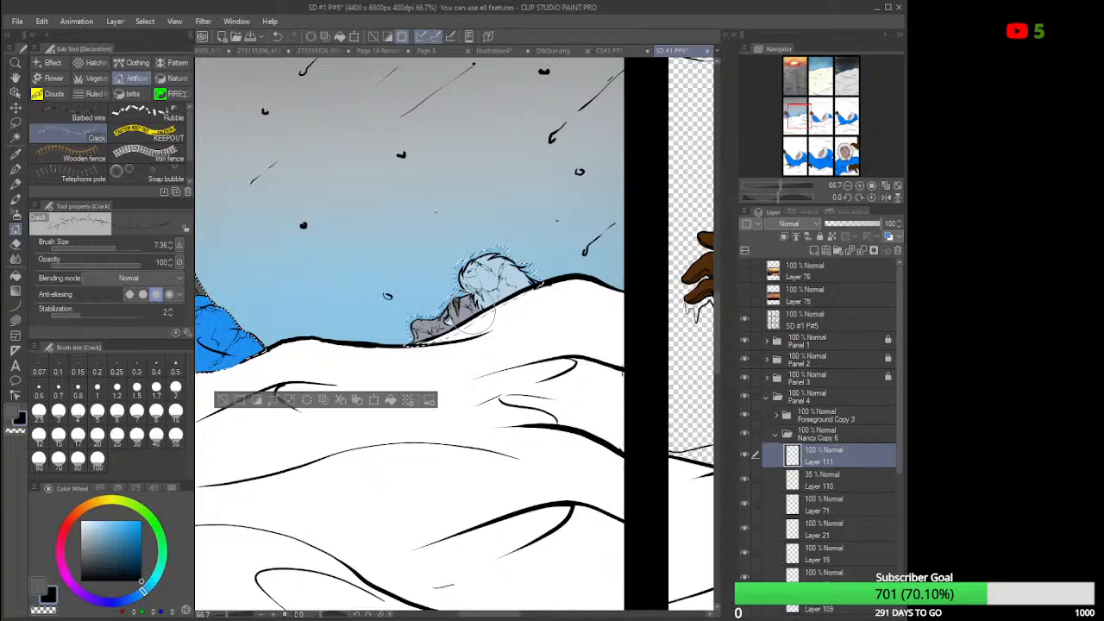
scroll(524, 321, "down", 3)
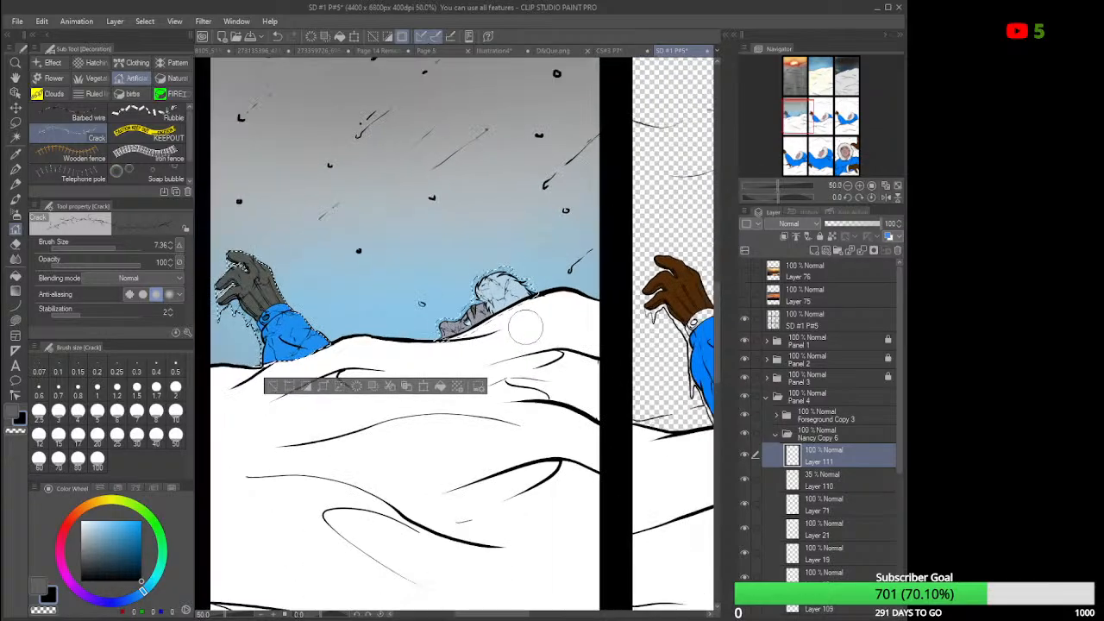
scroll(525, 326, "down", 1)
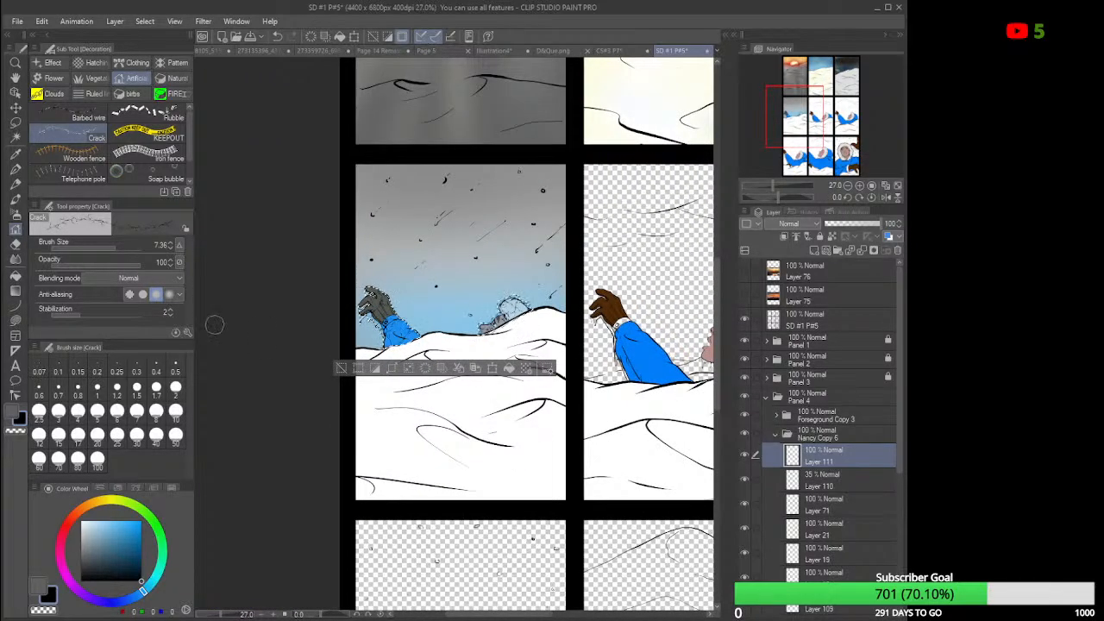
left_click(14, 123)
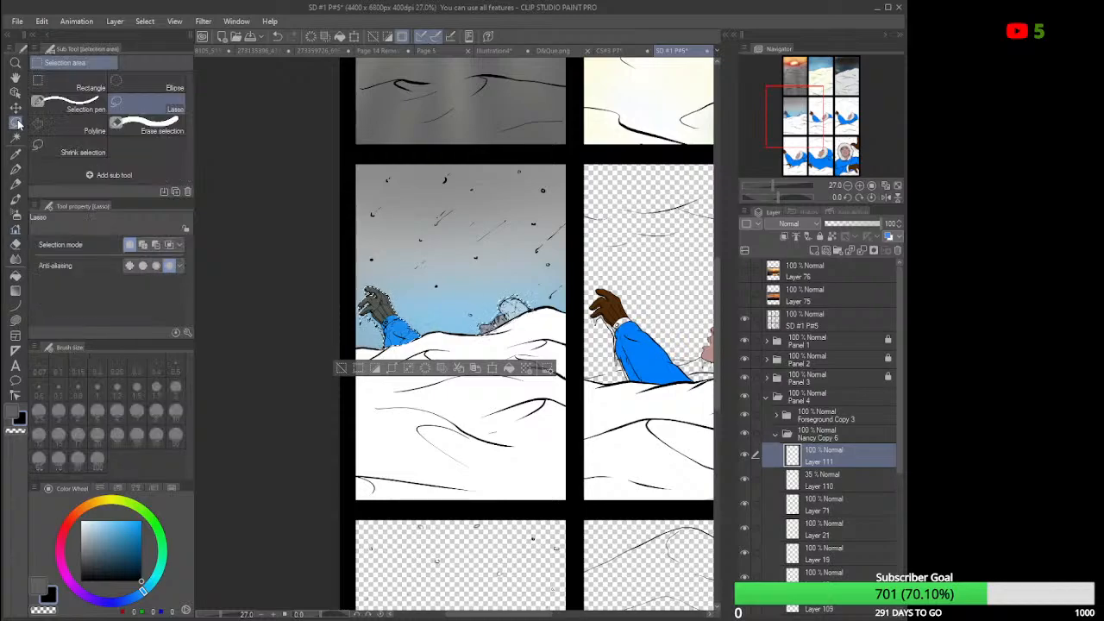
left_click(255, 206)
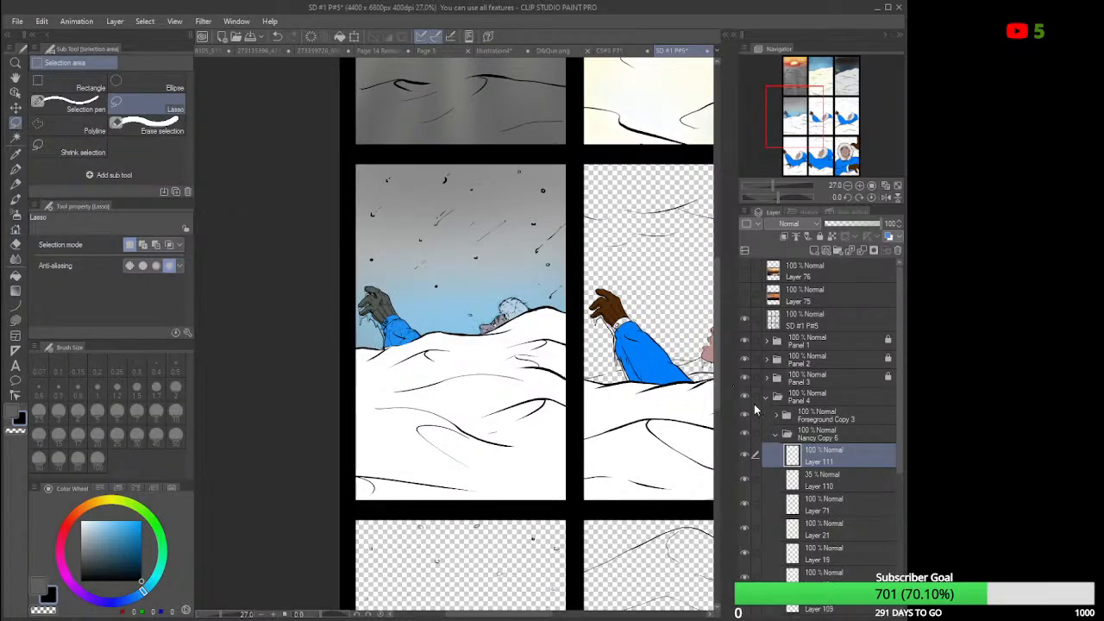
Add a new layer above Layer 6 in Panel 4's Foreground Copy 3 folder.
left_click(778, 439)
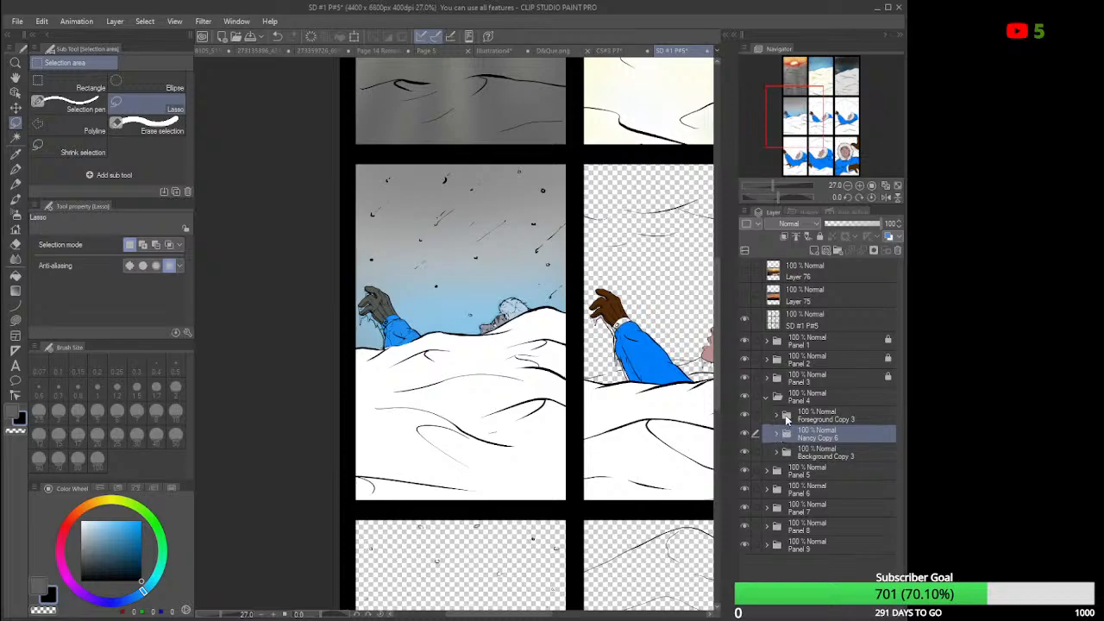
left_click(781, 417)
left_click(777, 417)
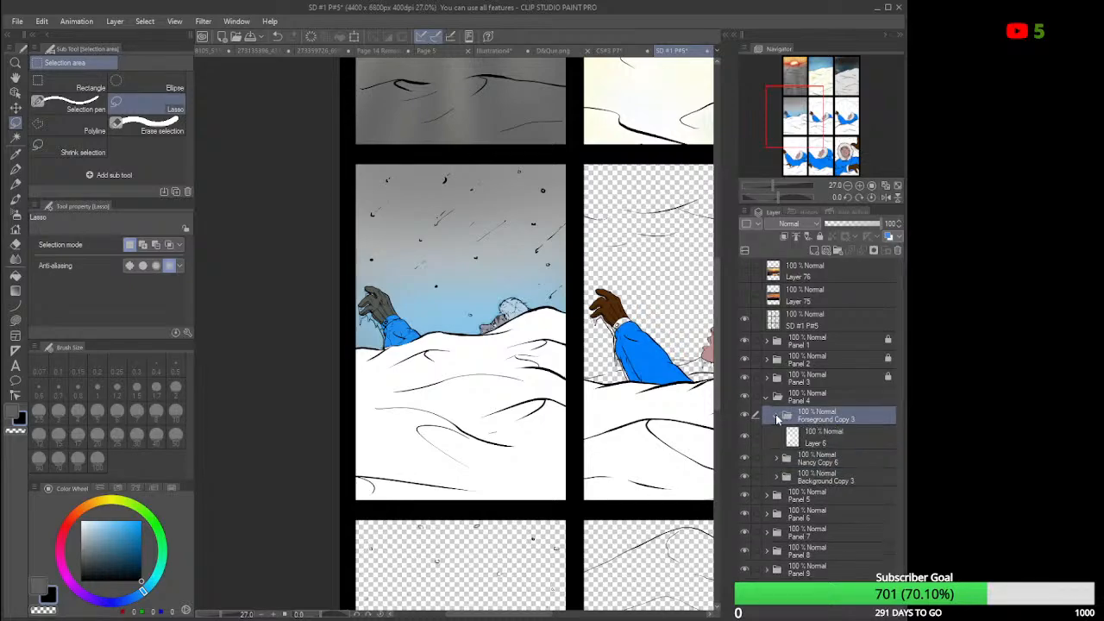
left_click(831, 439)
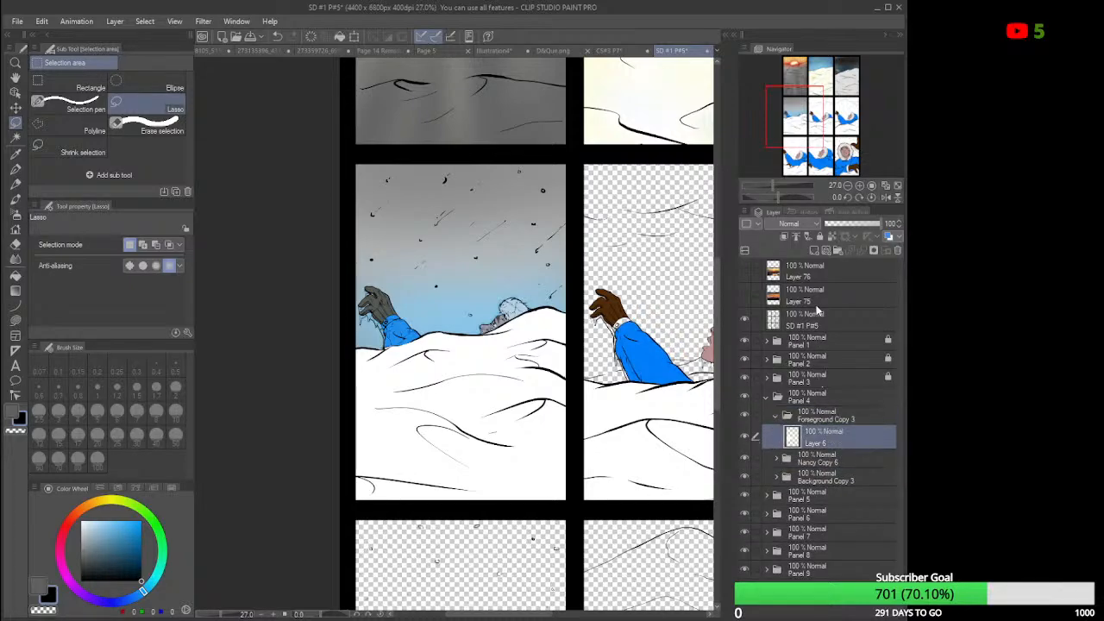
left_click(815, 251)
Set the drawing colour to white and try to fill the lassoed snowflake near the hooded face.
scroll(400, 274, "up", 3)
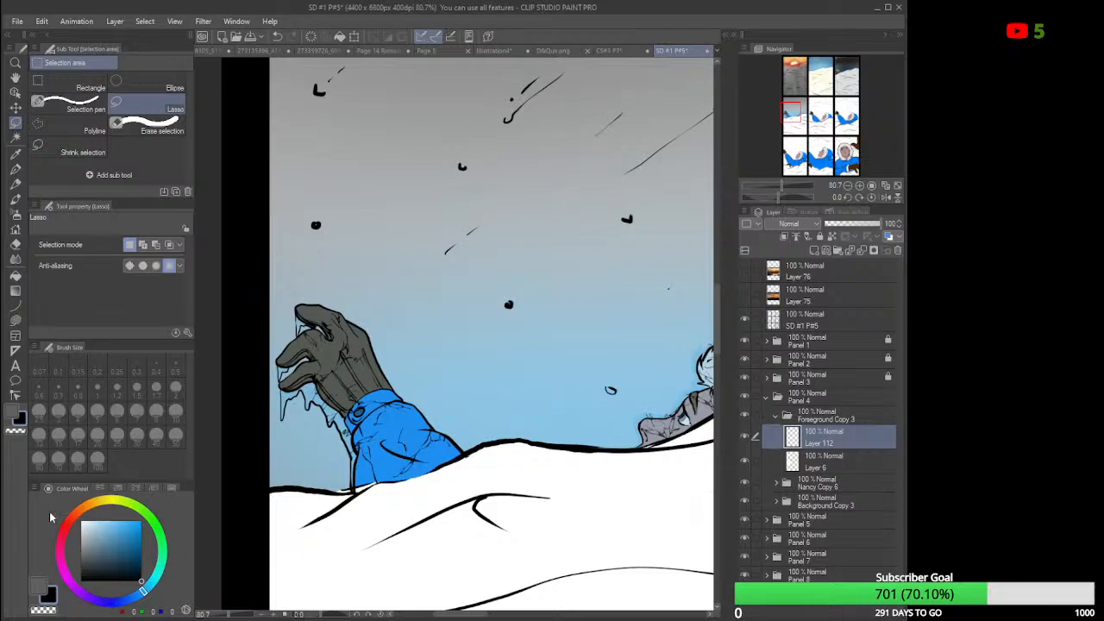
left_click_drag(141, 579, 63, 490)
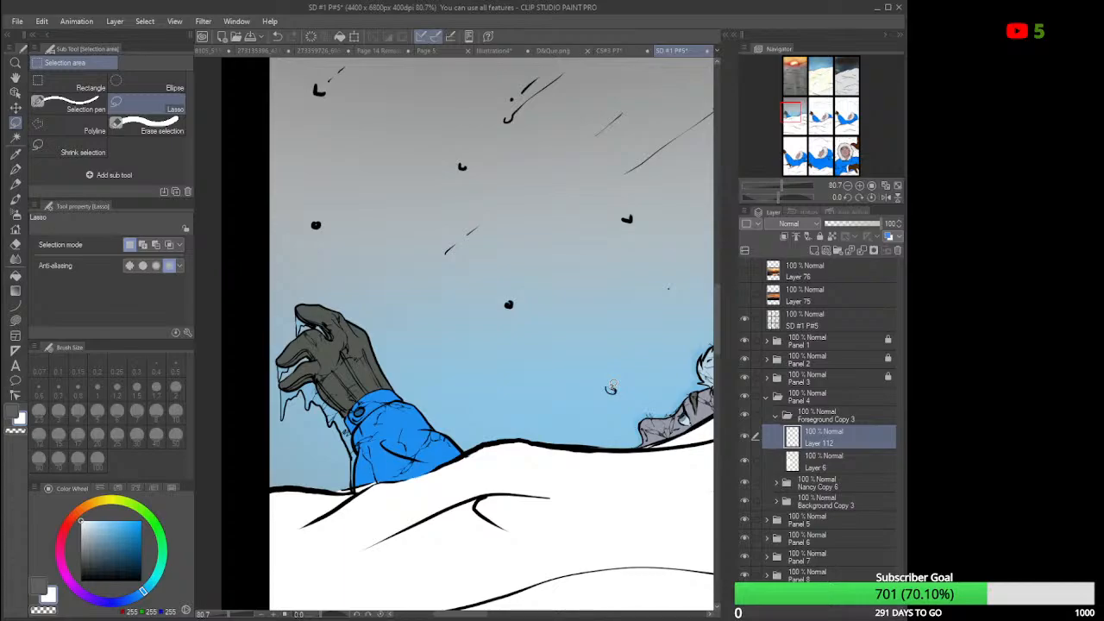
left_click_drag(612, 385, 612, 387)
key("alt+Delete")
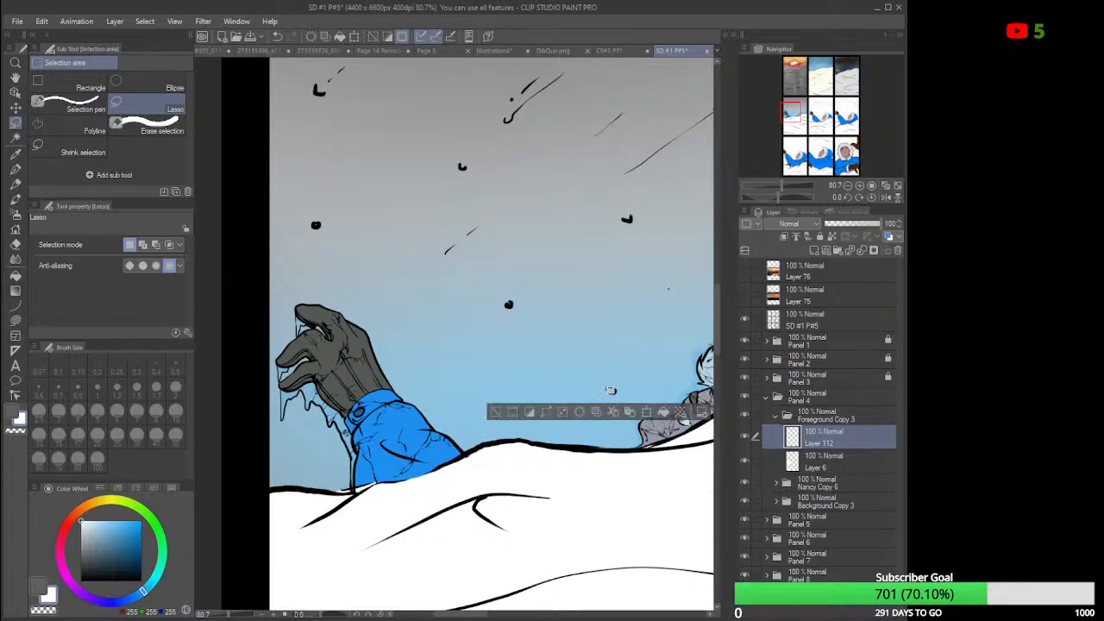
key("ctrl+d")
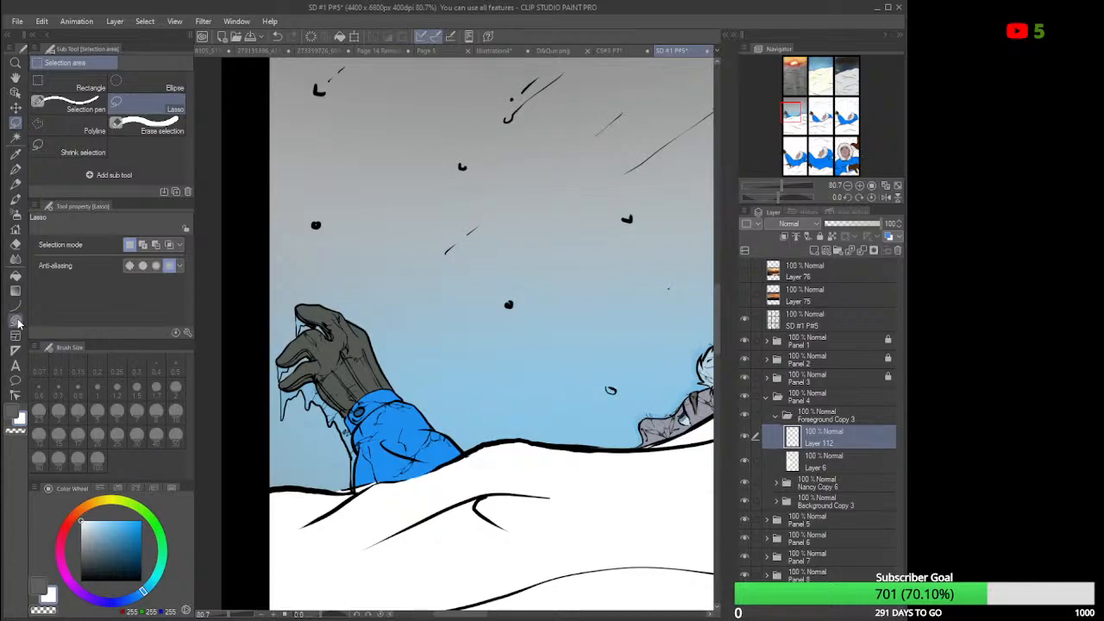
Fill the snowflakes in the left and middle of Panel 4's sky with white using Lasso fill.
left_click(16, 320)
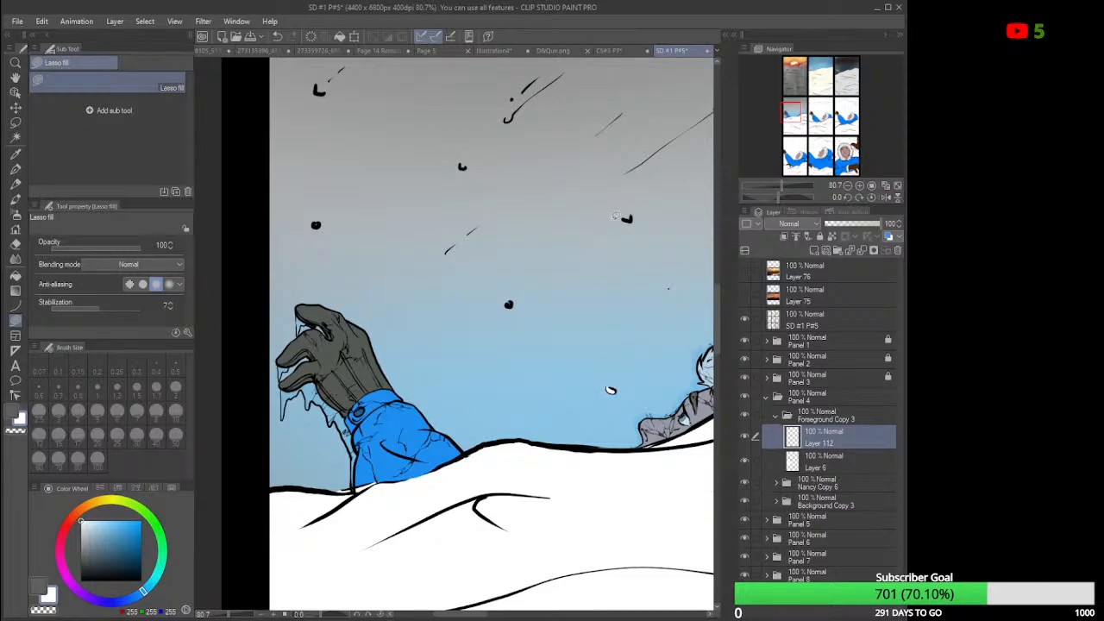
mouse_move(630, 210)
left_mouse_down()
mouse_move(619, 218)
mouse_move(629, 210)
left_mouse_up()
left_click_drag(461, 162, 458, 164)
mouse_move(514, 104)
left_mouse_down()
mouse_move(515, 121)
mouse_move(511, 107)
left_mouse_up()
left_click_drag(717, 330, 718, 303)
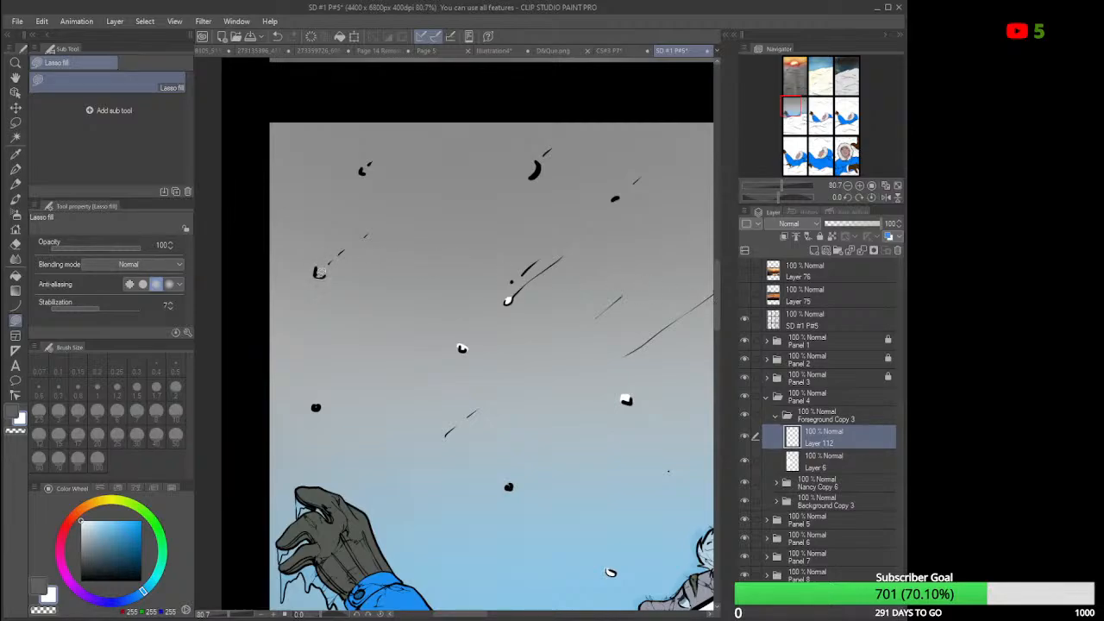
left_click_drag(320, 271, 322, 264)
left_click_drag(365, 168, 367, 163)
mouse_move(538, 169)
left_mouse_down()
mouse_move(540, 155)
mouse_move(536, 175)
left_mouse_up()
Fill the snowflakes in the right part of Panel 4's sky with white using Lasso fill.
left_click_drag(465, 616, 490, 617)
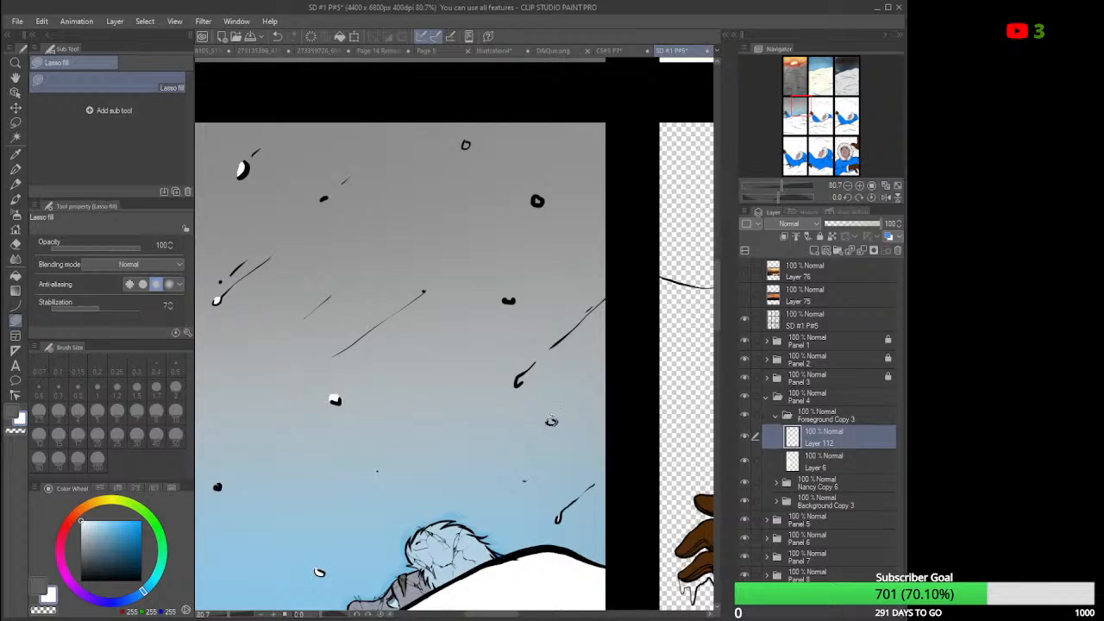
left_click_drag(509, 297, 504, 299)
mouse_move(520, 371)
left_mouse_down()
mouse_move(518, 385)
mouse_move(523, 369)
left_mouse_up()
left_click_drag(538, 200, 535, 197)
left_click_drag(471, 137, 465, 138)
scroll(488, 112, "down", 4)
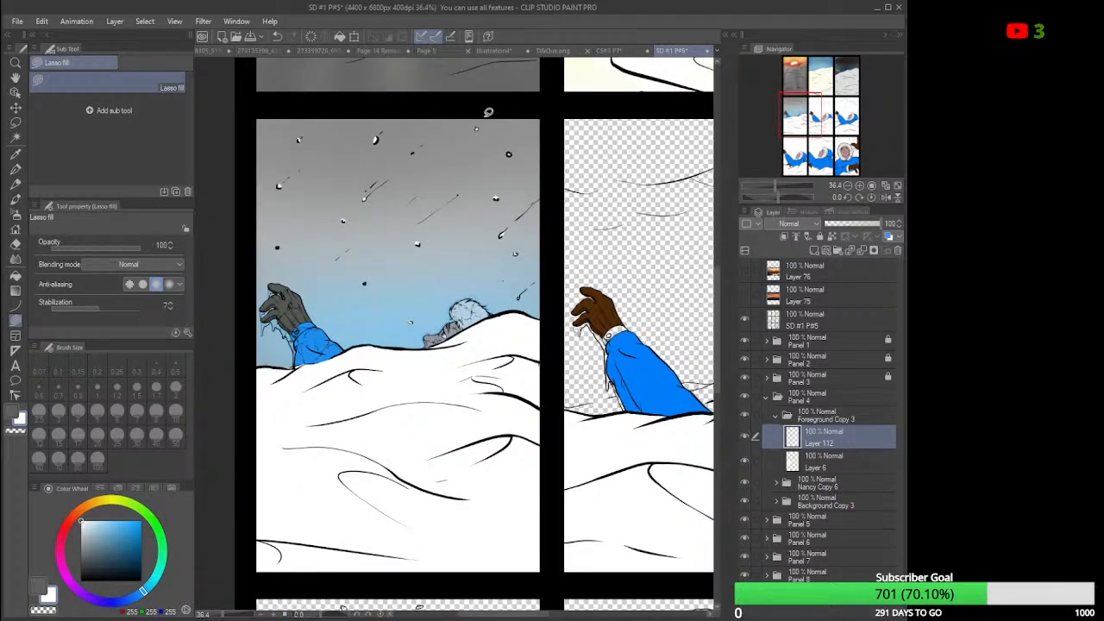
scroll(488, 112, "down", 2)
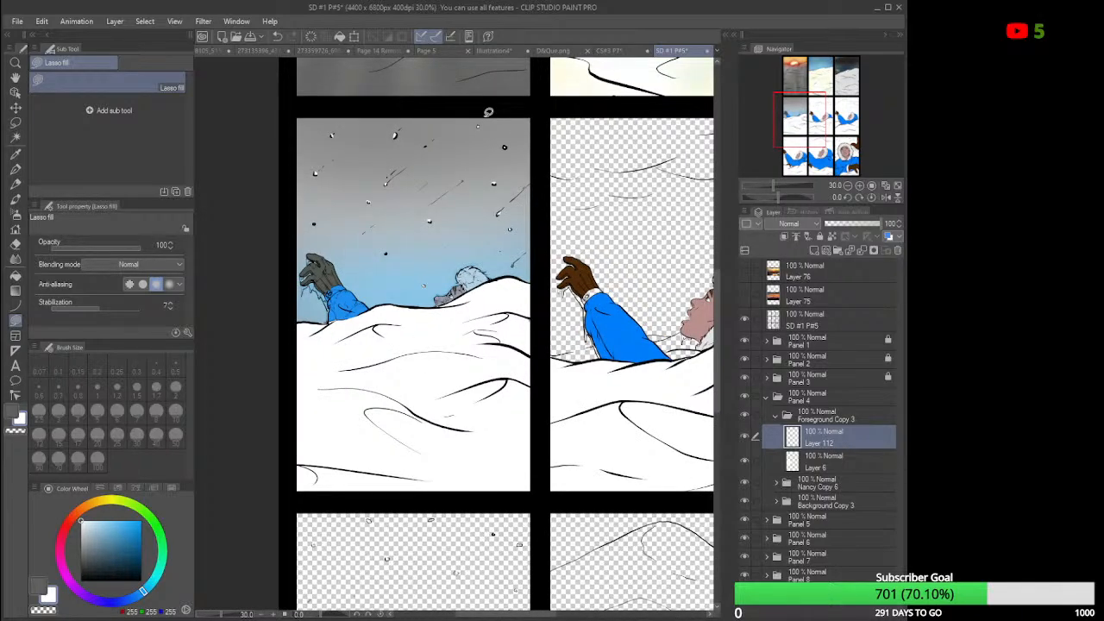
scroll(488, 112, "down", 3)
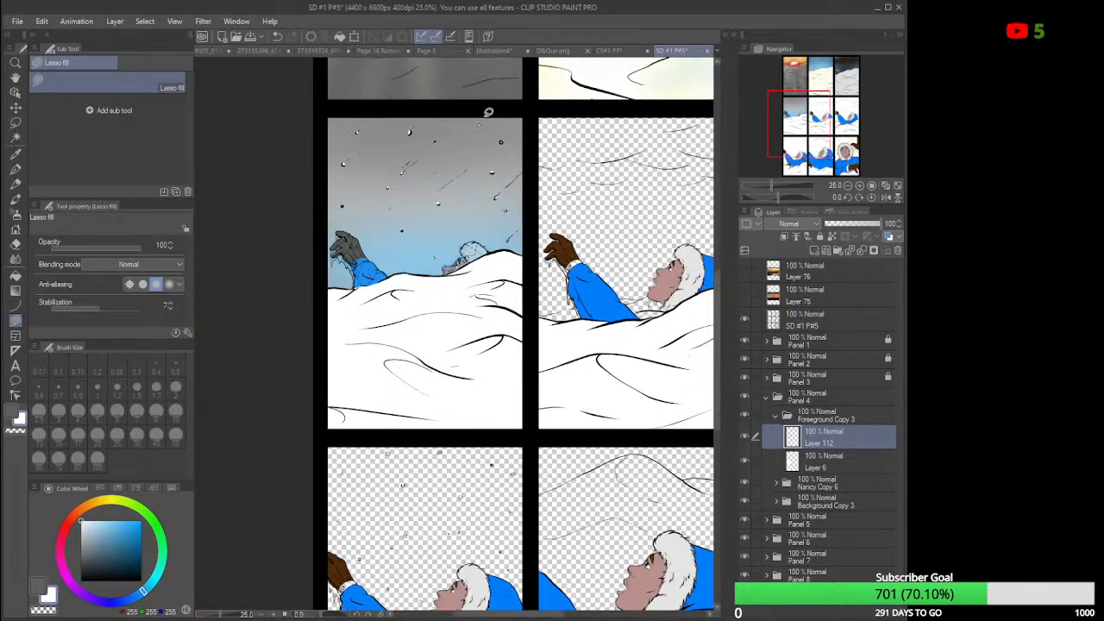
scroll(488, 113, "down", 1)
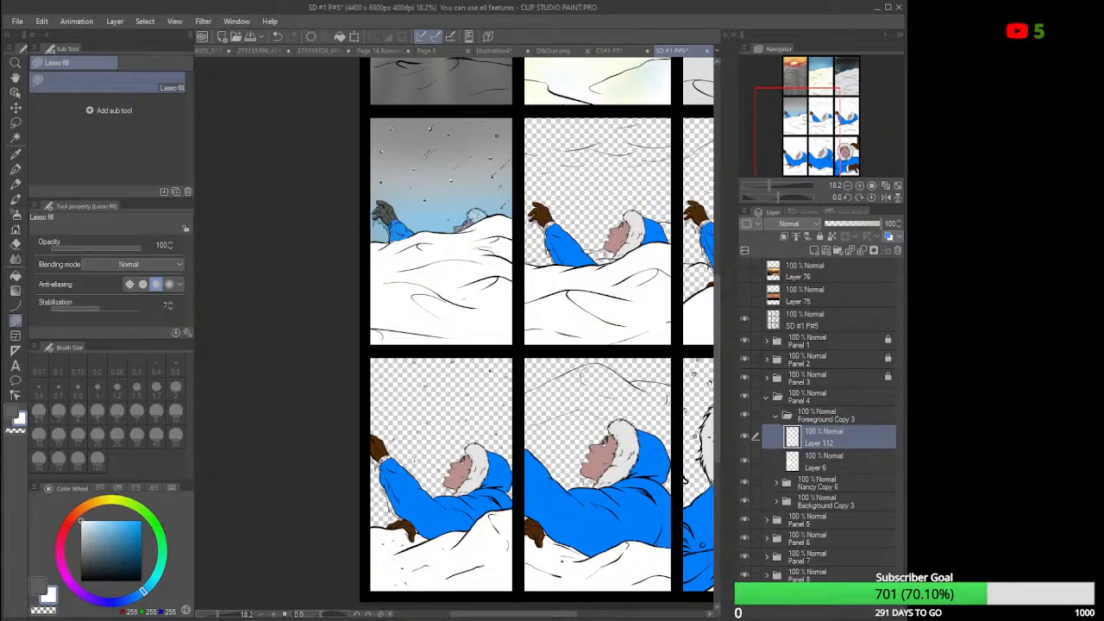
Add the downloaded ミナモ風ブラシ brush material to the Decoration tool and move it into its own sub tool group.
left_click(726, 38)
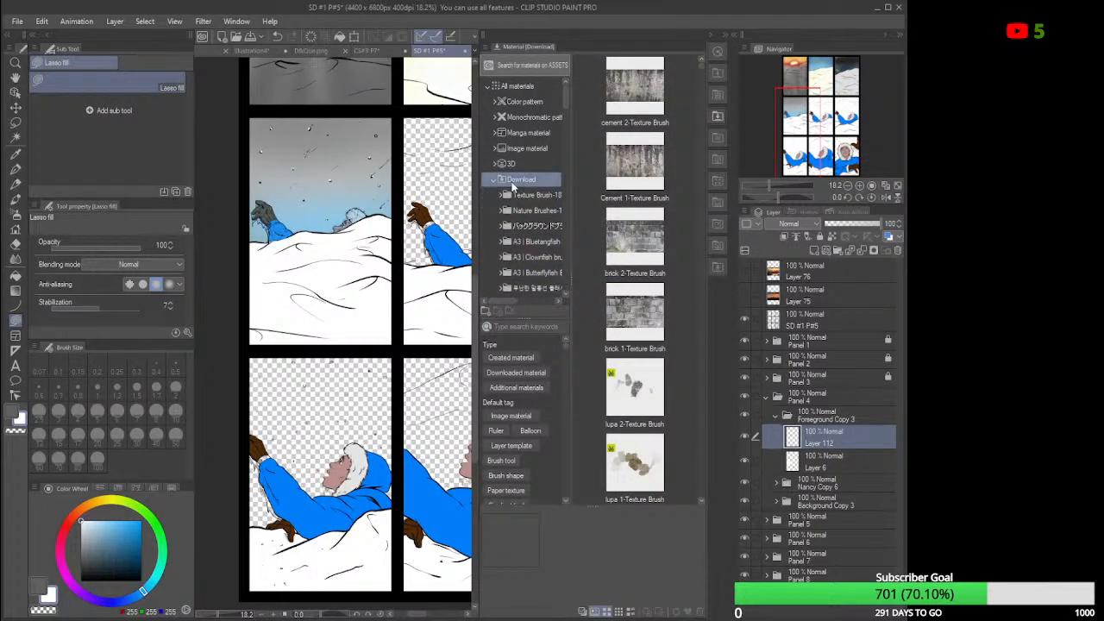
left_click(508, 167)
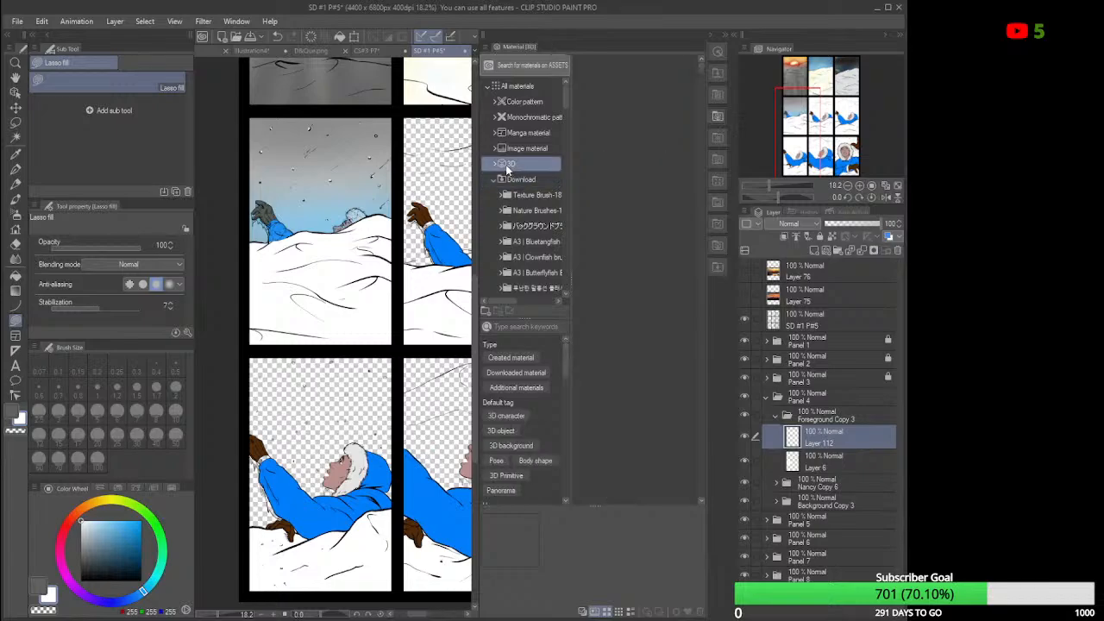
left_click(509, 180)
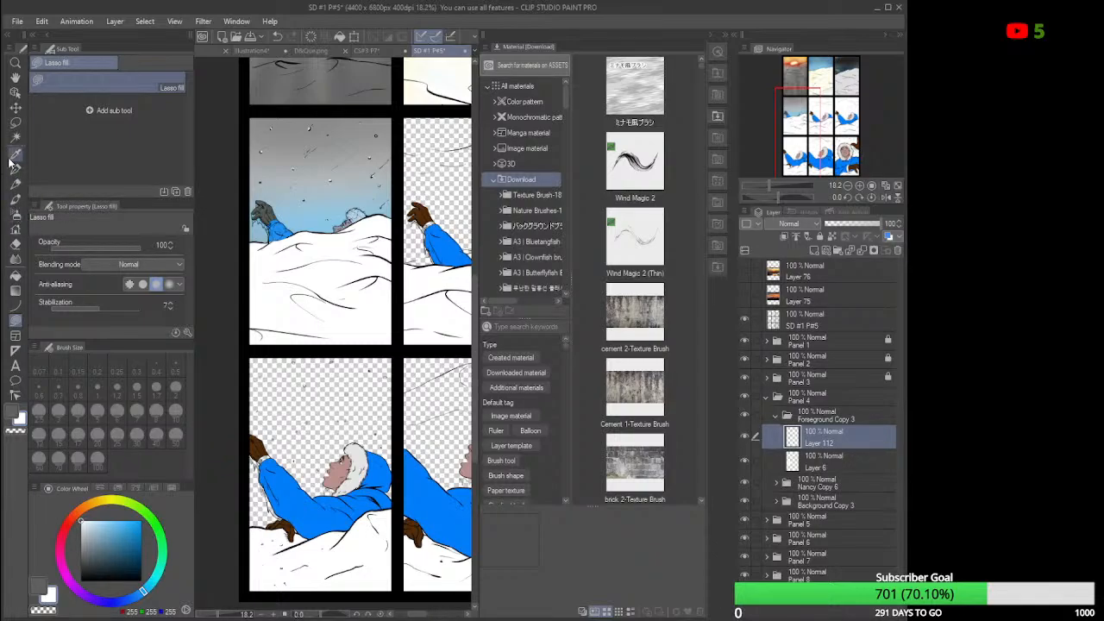
left_click(14, 229)
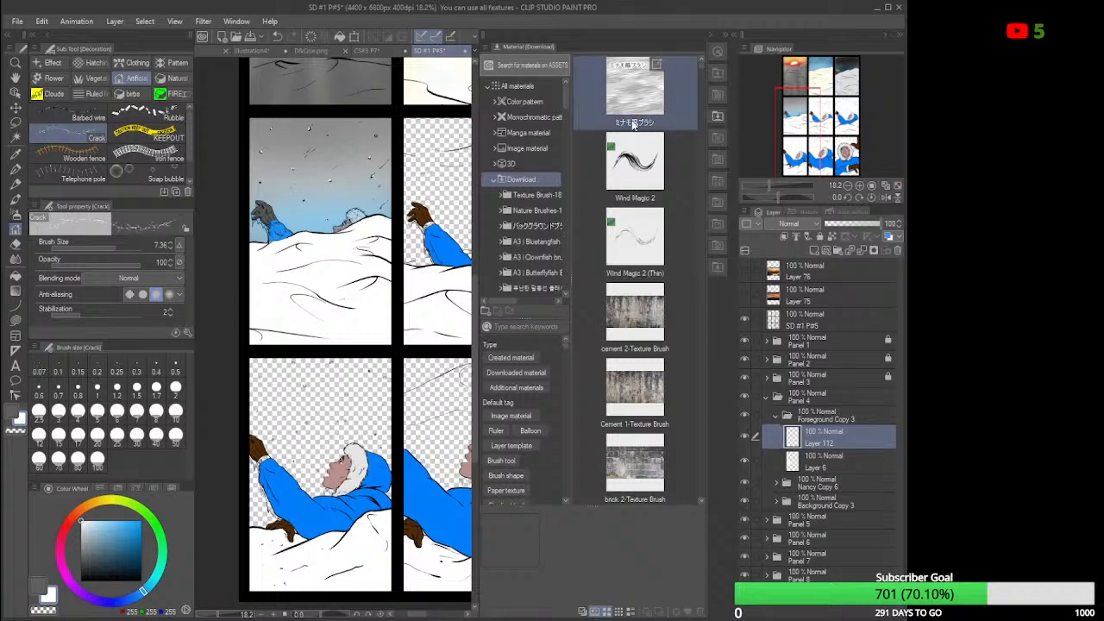
left_click(607, 107)
mouse_move(608, 107)
left_mouse_down()
mouse_move(92, 237)
mouse_move(122, 144)
mouse_move(157, 100)
mouse_move(187, 110)
mouse_move(162, 97)
left_mouse_up()
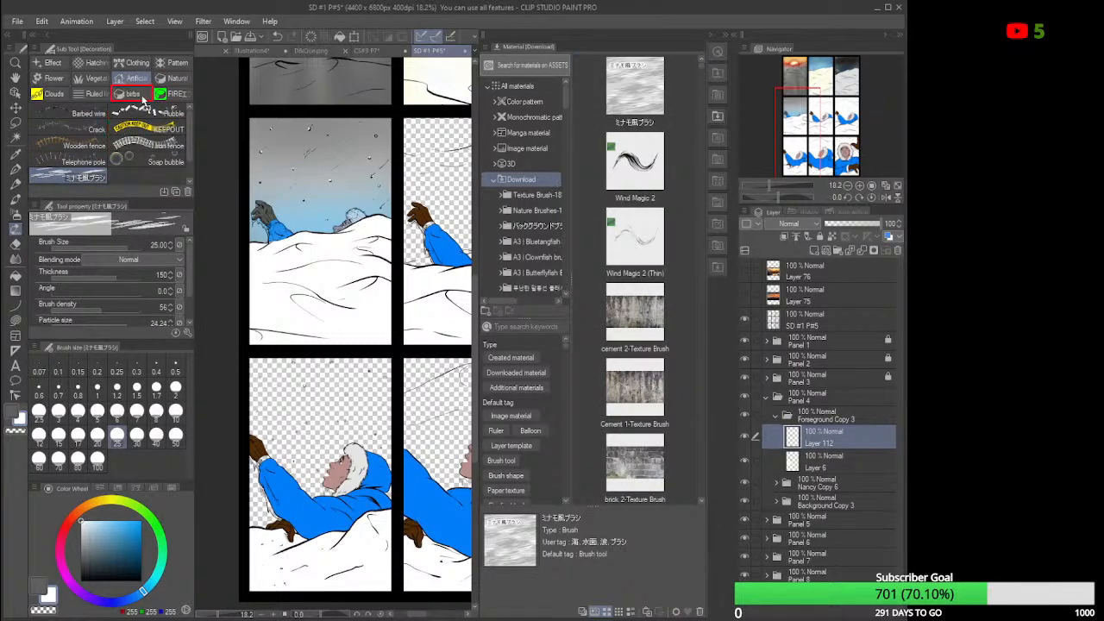
left_click_drag(152, 94, 152, 94)
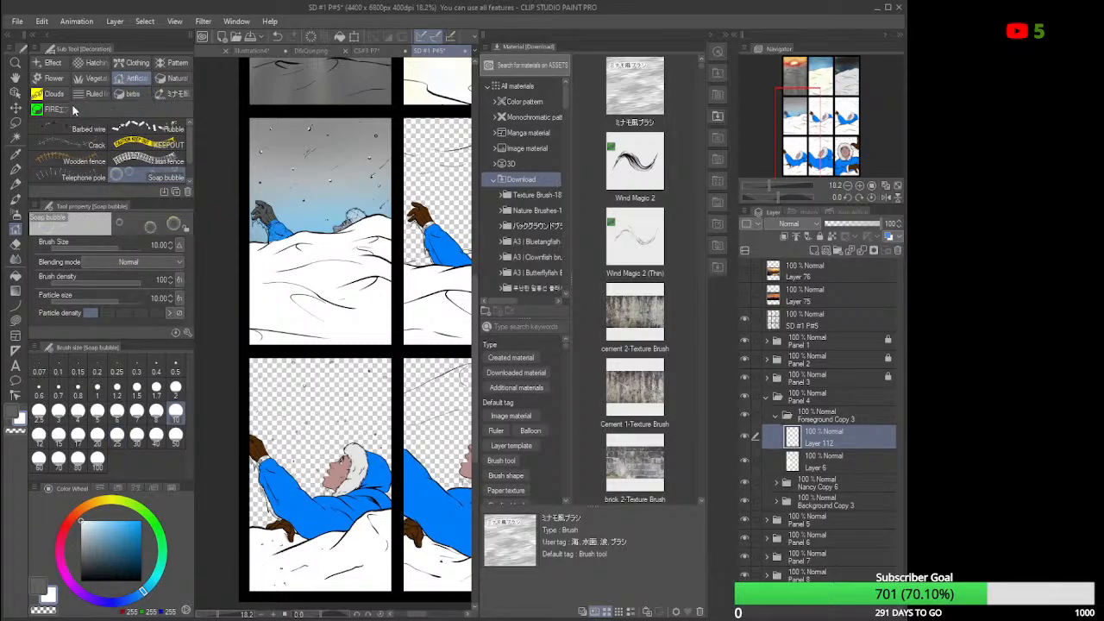
Add the downloaded Wind Magic 2 and Wind Magic 2 (Thin) brushes to the ミナモ風ブラシ sub tool group and close the material list.
left_click(175, 95)
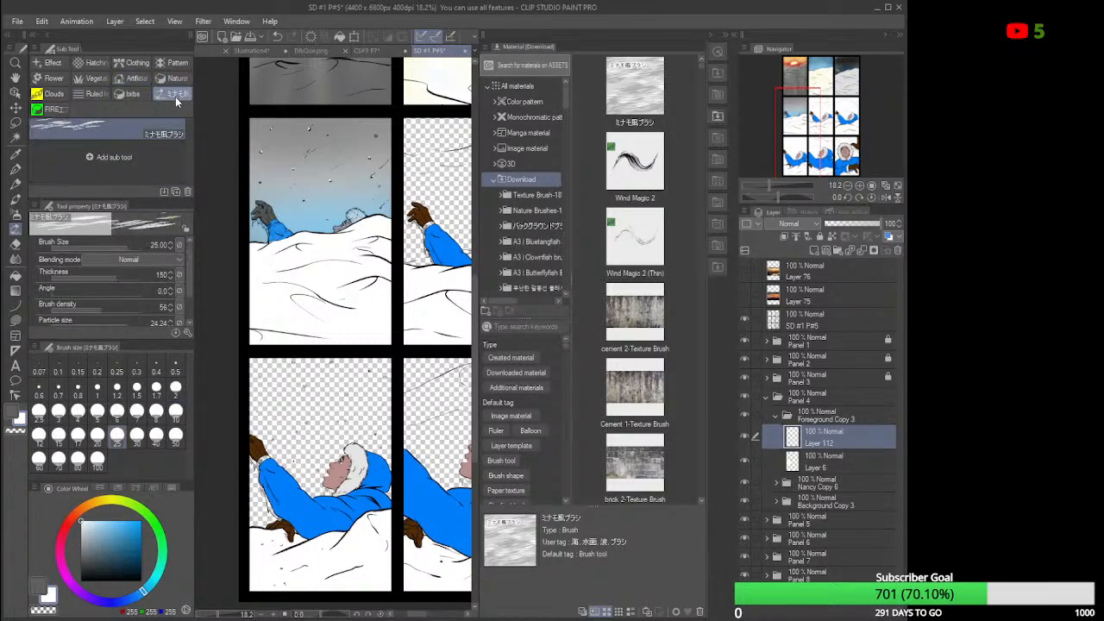
left_click(613, 176)
left_click_drag(614, 177, 66, 170)
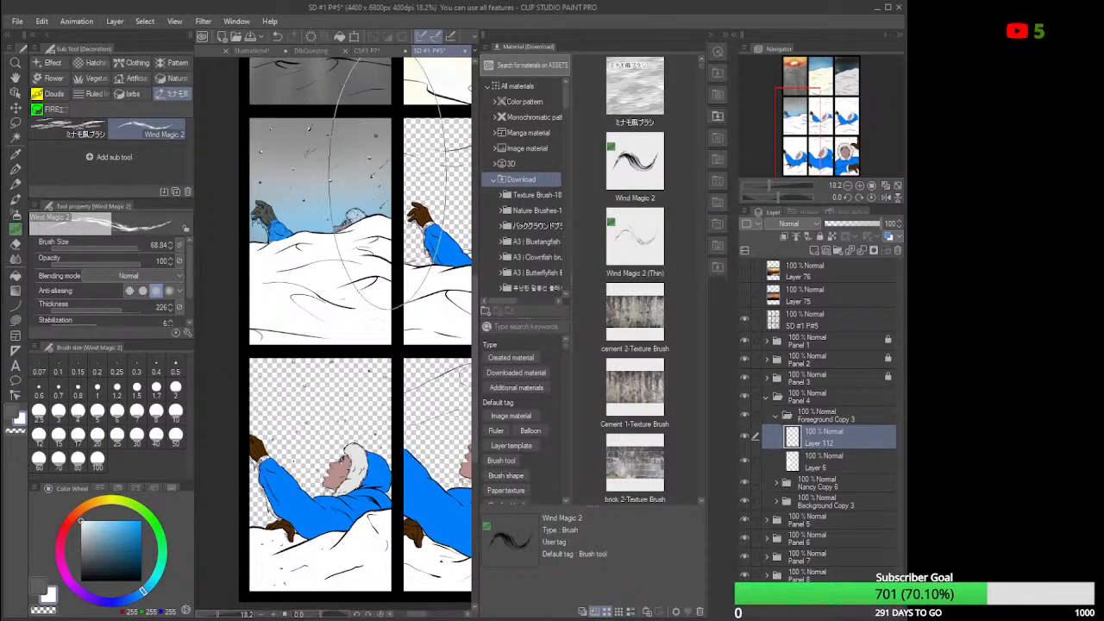
left_click_drag(633, 235, 158, 173)
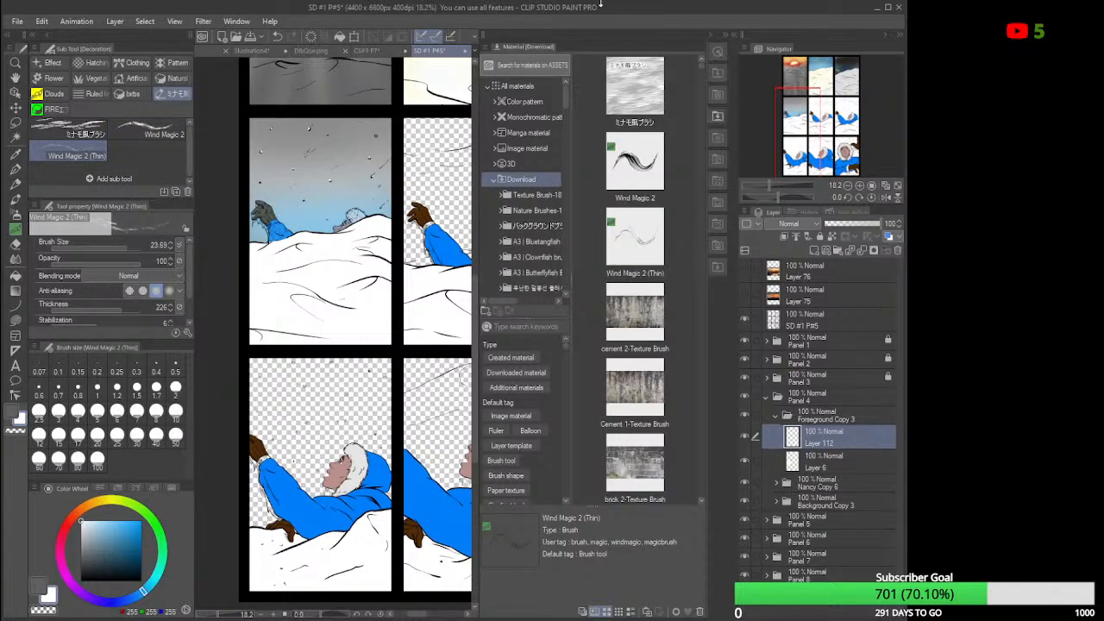
left_click(713, 38)
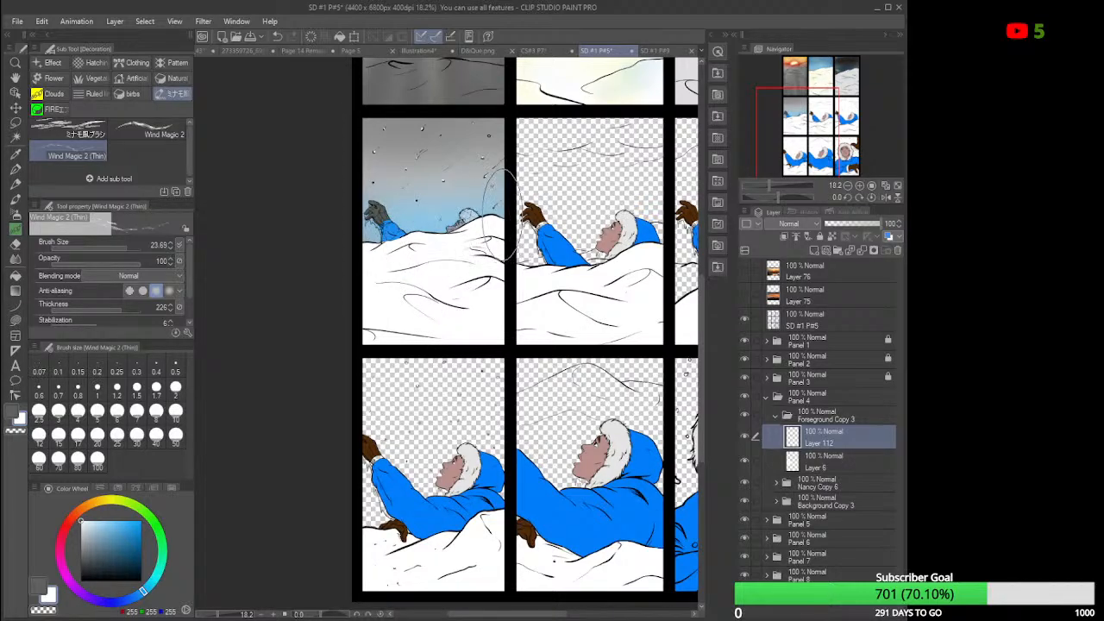
Try white wind streaks across Panel 4's sky with the Wind Magic 2 (Thin) brush and undo them.
mouse_move(484, 213)
left_mouse_down()
mouse_move(396, 231)
mouse_move(340, 271)
left_mouse_up()
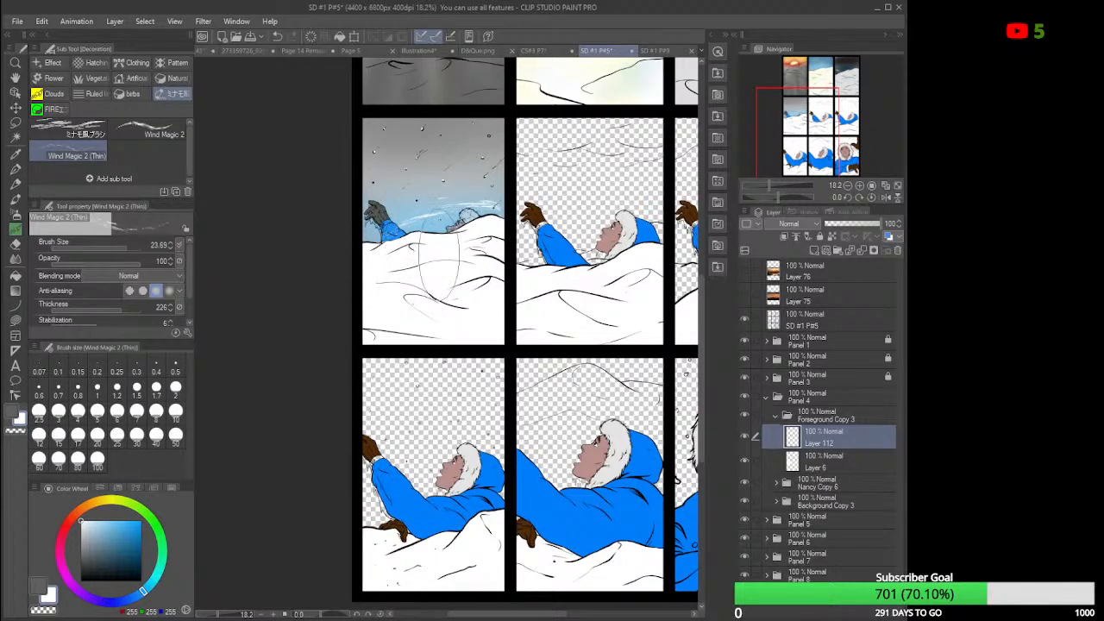
key("ctrl+z")
mouse_move(405, 216)
left_mouse_down()
mouse_move(414, 172)
mouse_move(457, 183)
mouse_move(414, 173)
mouse_move(520, 160)
left_mouse_up()
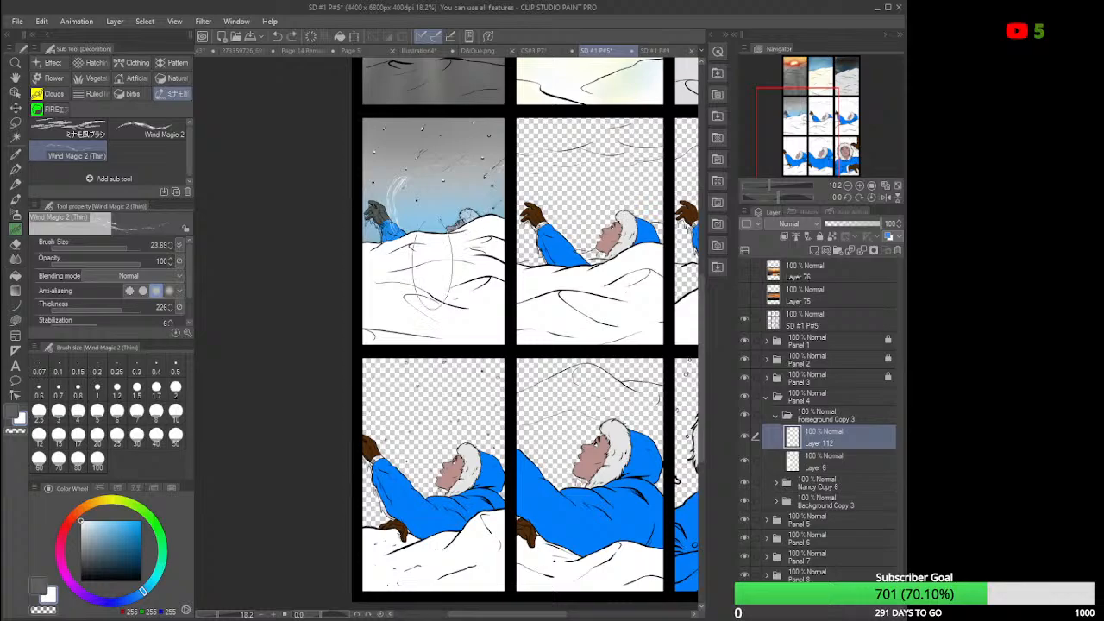
key("ctrl+z")
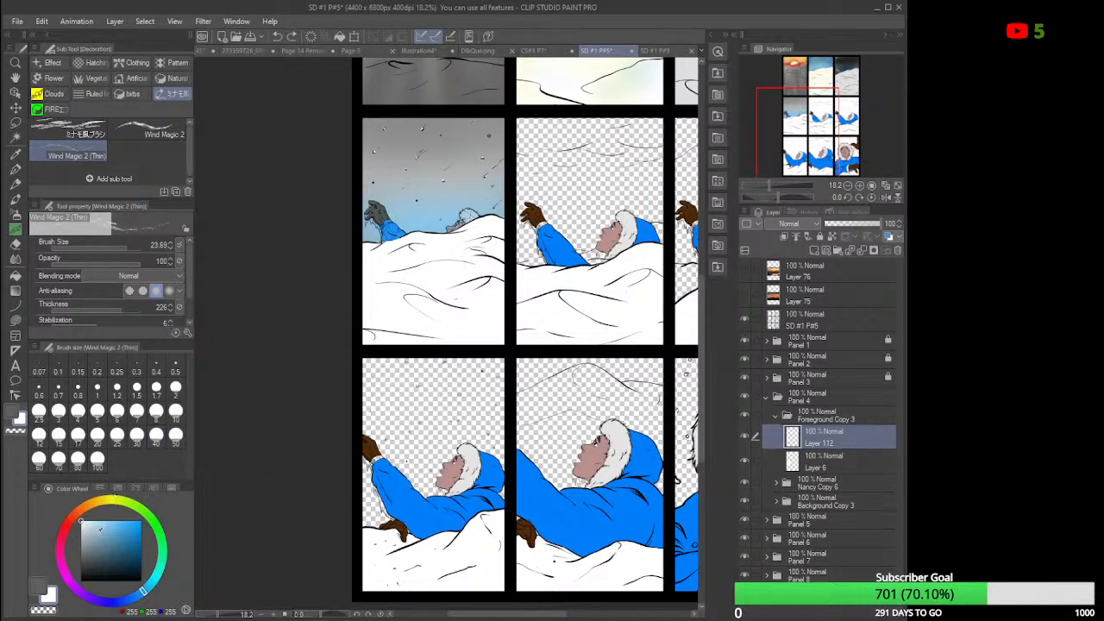
Set the drawing colour to black, try Wind Magic 2 (Thin) streaks over Panel 4 and undo them.
left_click(140, 578)
mouse_move(490, 153)
left_mouse_down()
mouse_move(446, 163)
mouse_move(413, 240)
mouse_move(513, 244)
left_mouse_up()
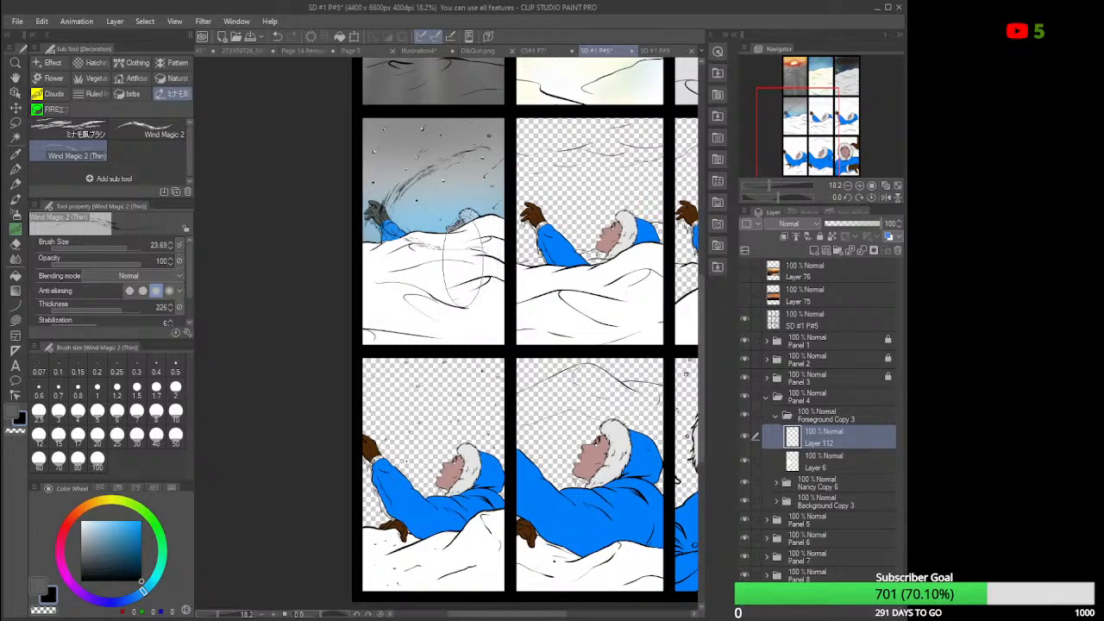
mouse_move(354, 310)
left_mouse_down()
mouse_move(389, 352)
mouse_move(435, 323)
left_mouse_up()
key("ctrl+z")
key("ctrl+z")
key("ctrl+z")
key("ctrl+z")
key("ctrl+z")
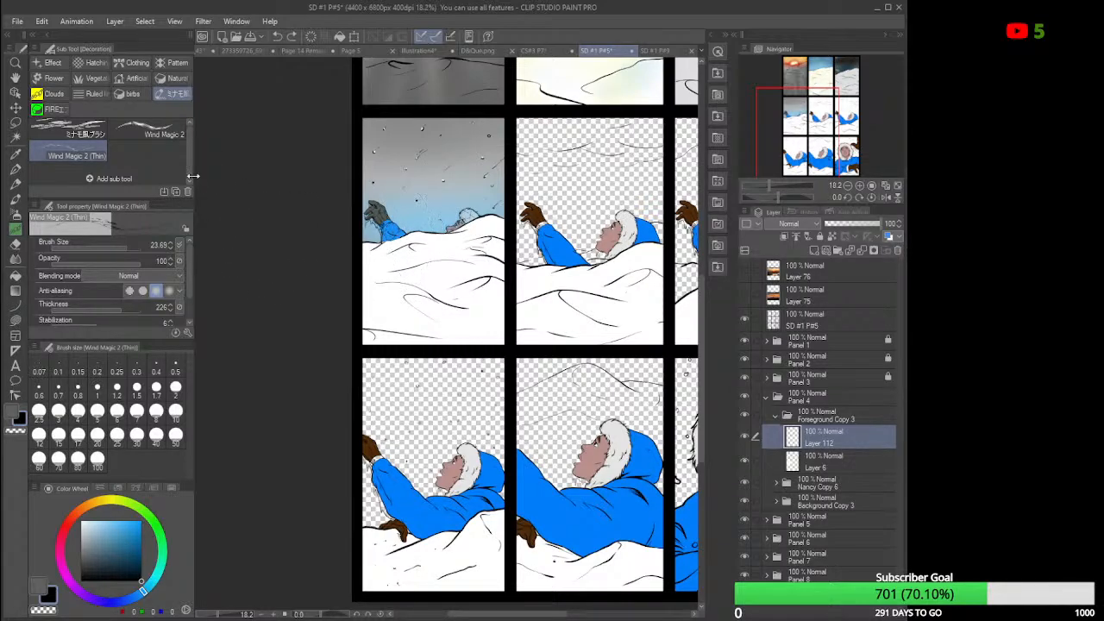
Try black strokes in Panel 4 with the Wind Magic 2 brush at its preset size and at 6.59, undoing each.
left_click(166, 133)
left_click_drag(438, 173, 456, 362)
key("ctrl+z")
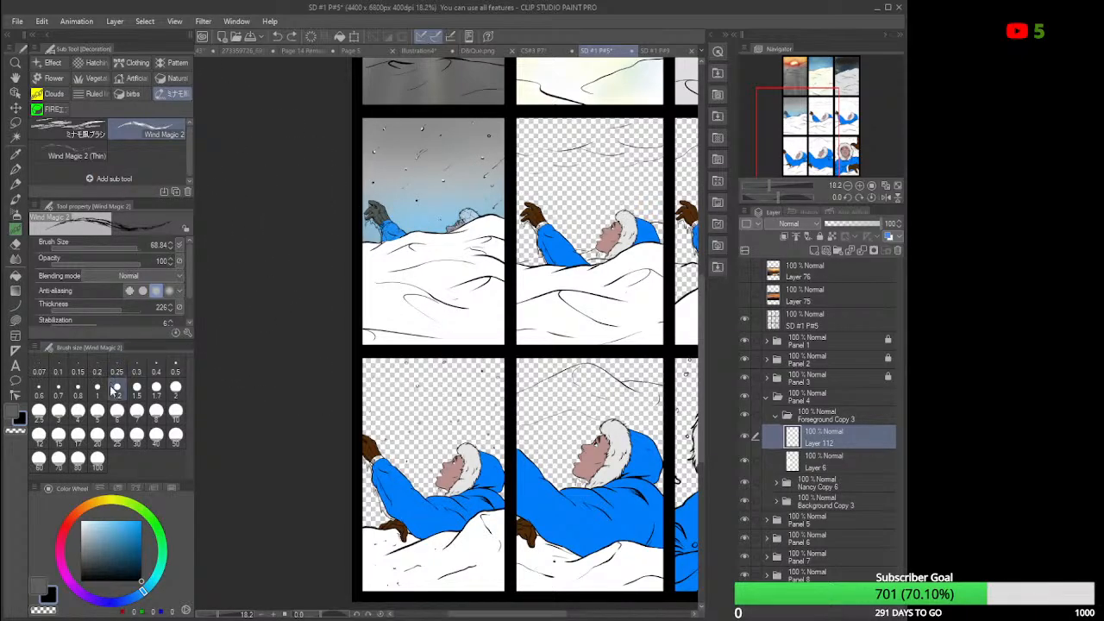
mouse_move(133, 244)
left_mouse_down()
mouse_move(103, 245)
mouse_move(114, 247)
left_mouse_up()
left_click_drag(453, 173, 366, 150)
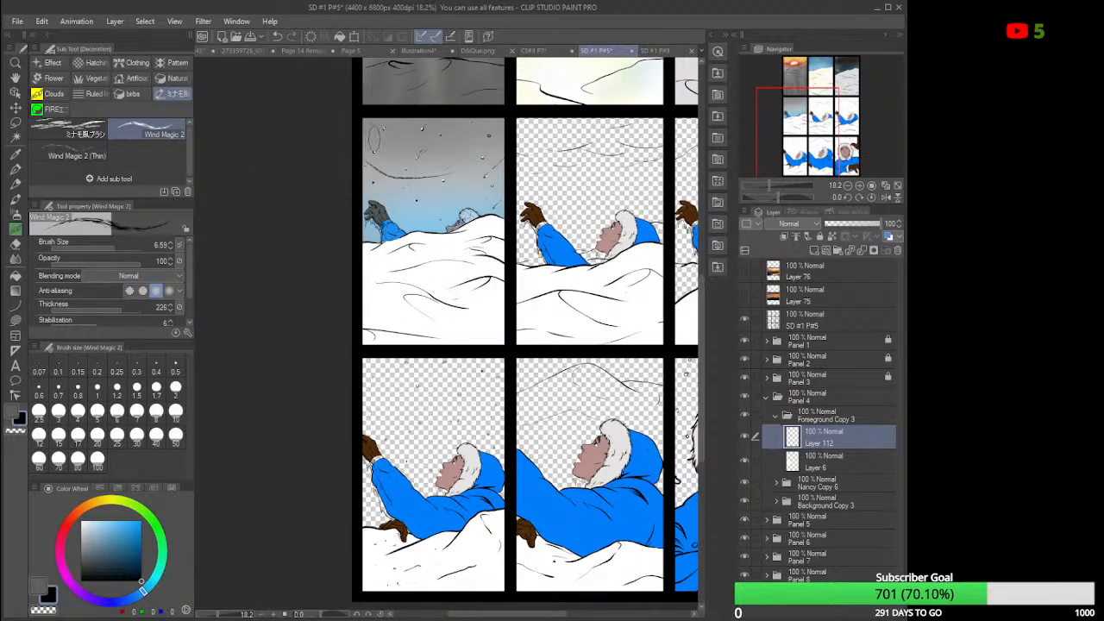
key("ctrl+z")
Set the Wind Magic 2 brush size to 25.67, try black strokes over Panel 4 and undo them.
left_click_drag(115, 247, 129, 244)
left_click_drag(395, 178, 507, 211)
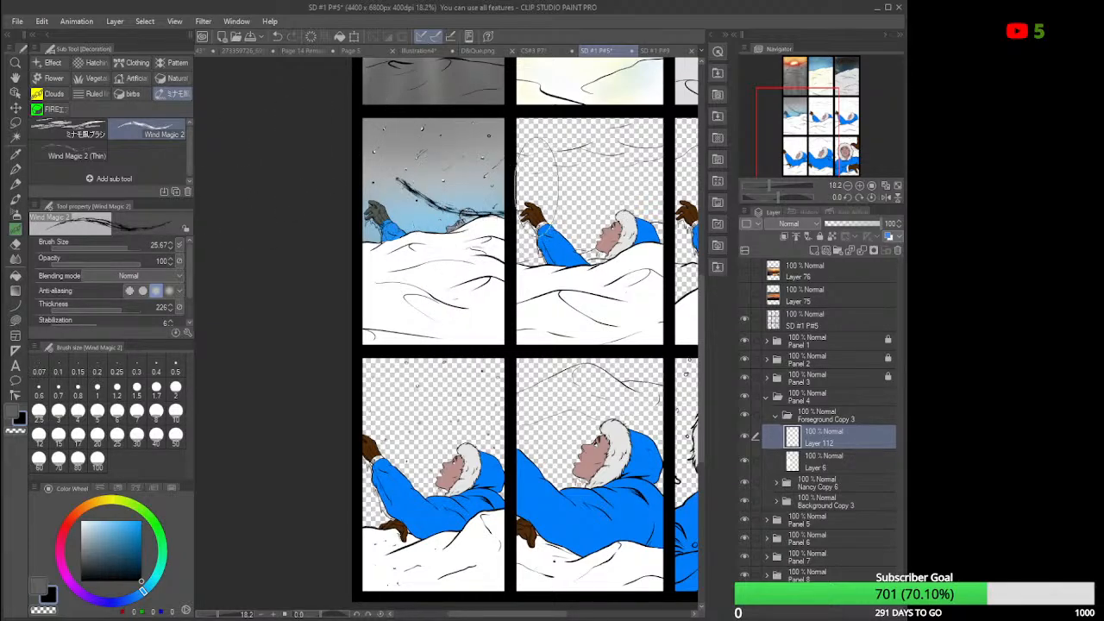
mouse_move(388, 269)
left_mouse_down()
mouse_move(448, 259)
mouse_move(552, 285)
mouse_move(587, 254)
left_mouse_up()
key("ctrl+z")
key("ctrl+z")
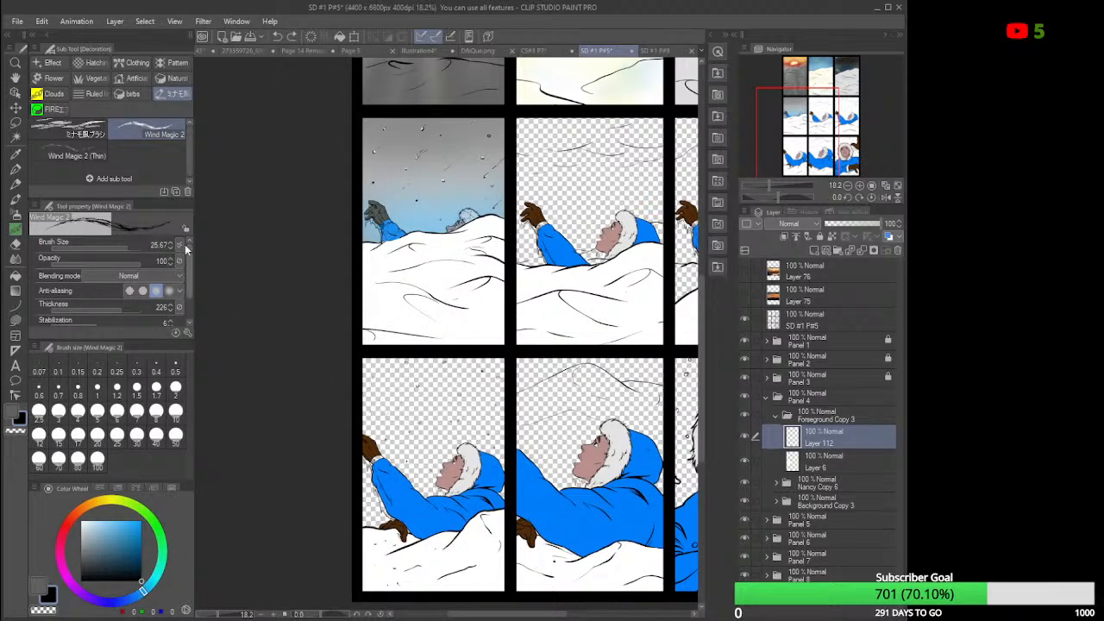
Try black ミナモ風ブラシ strokes over Panel 4's sky and snow and undo them.
left_click(96, 135)
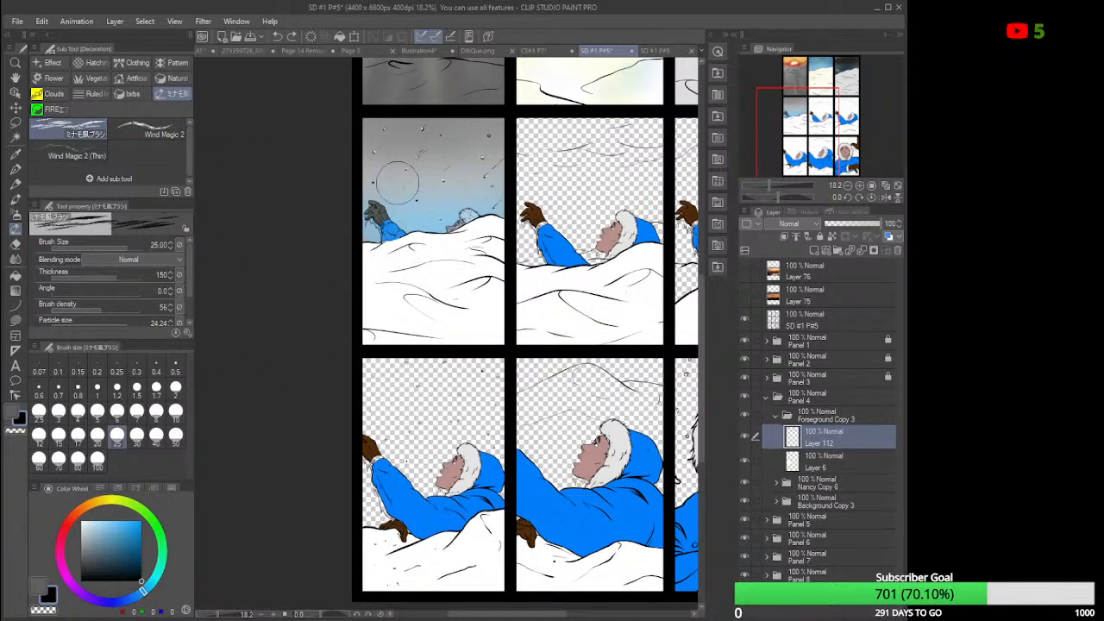
mouse_move(416, 201)
left_mouse_down()
mouse_move(497, 194)
mouse_move(457, 258)
mouse_move(346, 269)
mouse_move(364, 295)
mouse_move(459, 334)
mouse_move(557, 338)
left_mouse_up()
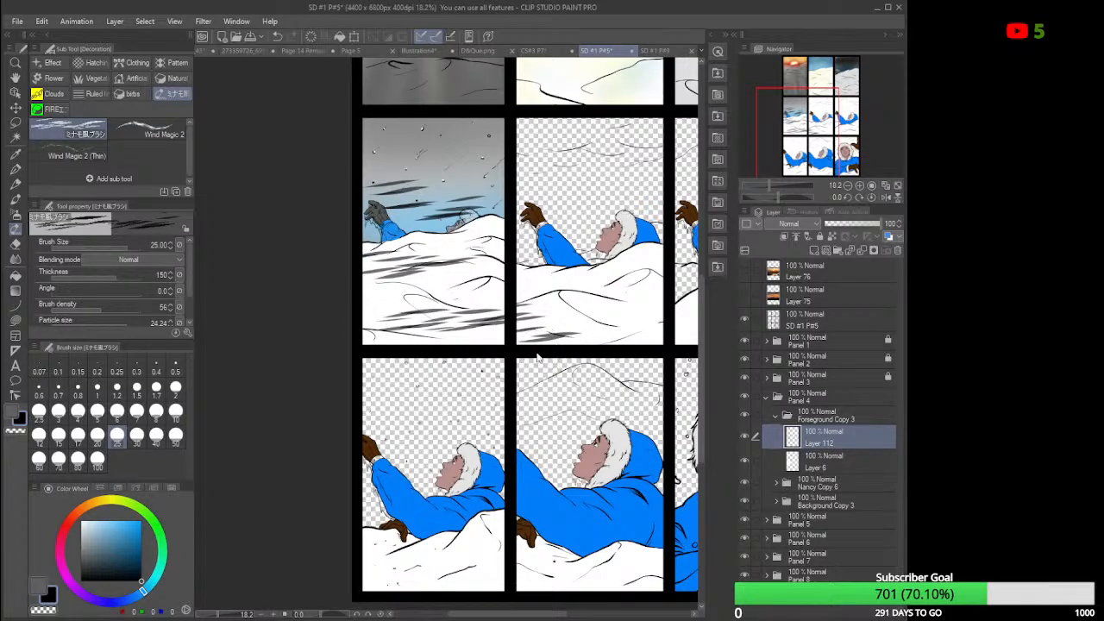
key("ctrl+z")
key("ctrl+z")
key("ctrl+z")
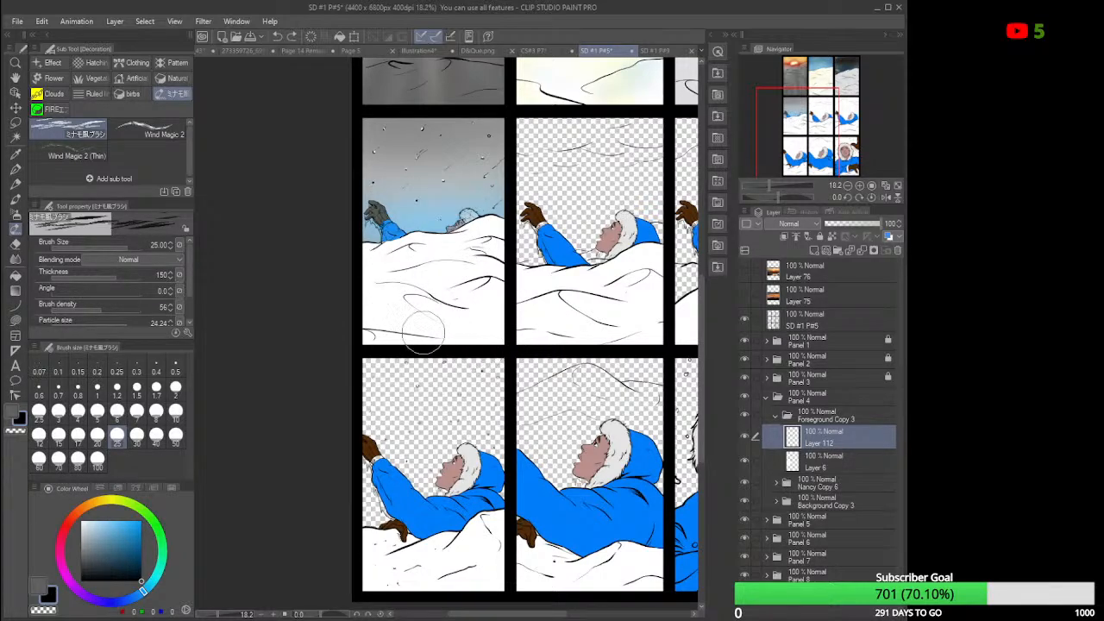
Switch to Wind Magic 2 (Thin), set its brush size to 37.19 and test black strokes in Panel 4, undoing them.
left_click(86, 157)
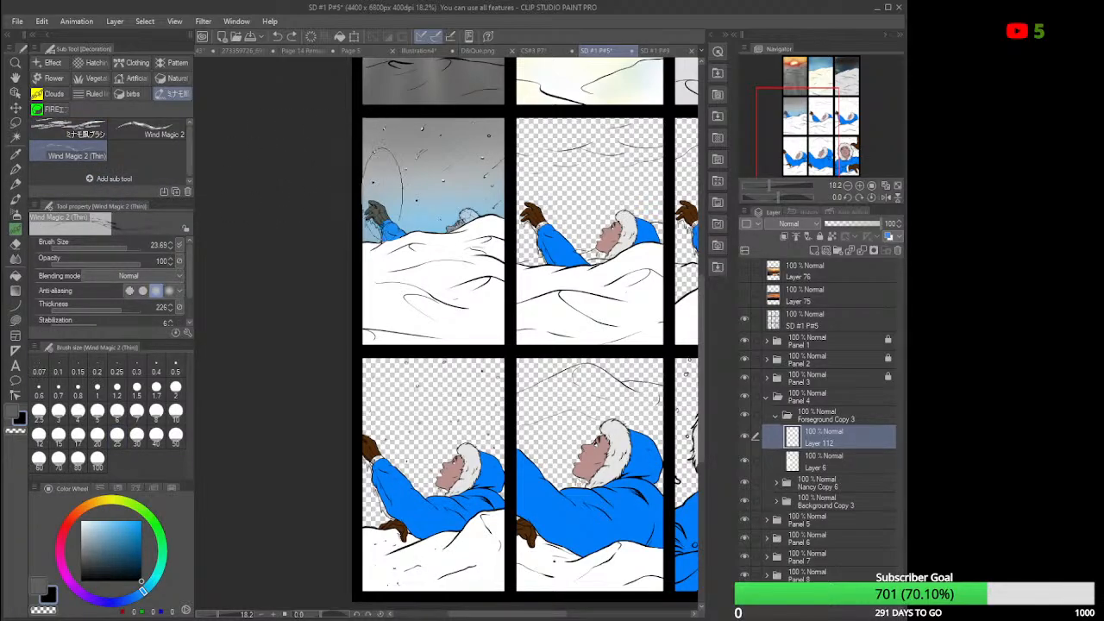
mouse_move(370, 185)
left_mouse_down()
mouse_move(446, 176)
mouse_move(515, 181)
left_mouse_up()
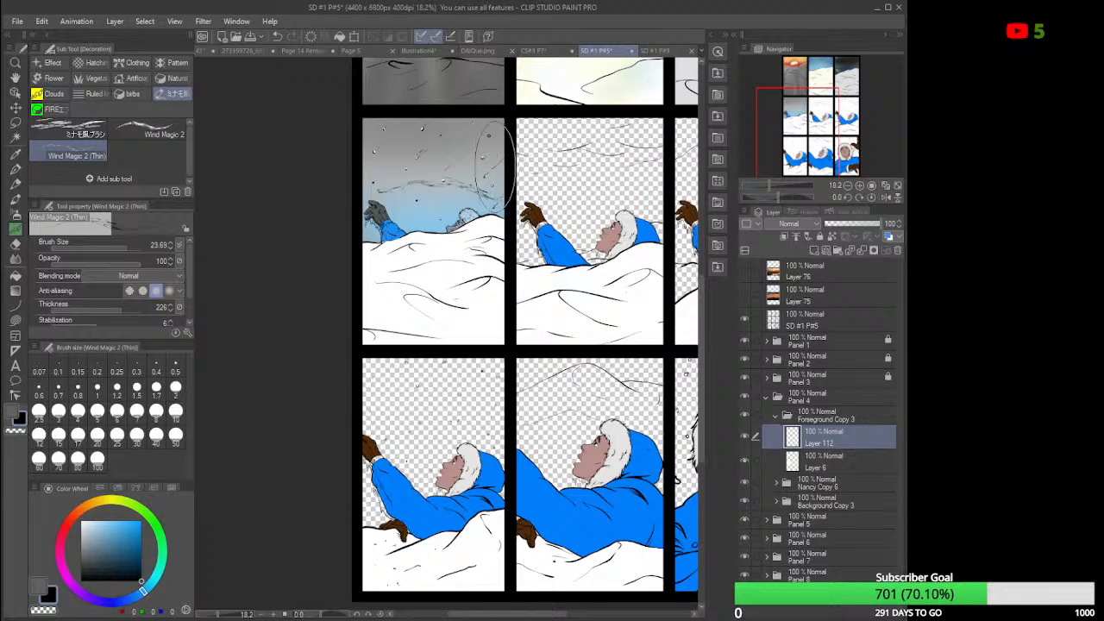
key("ctrl+z")
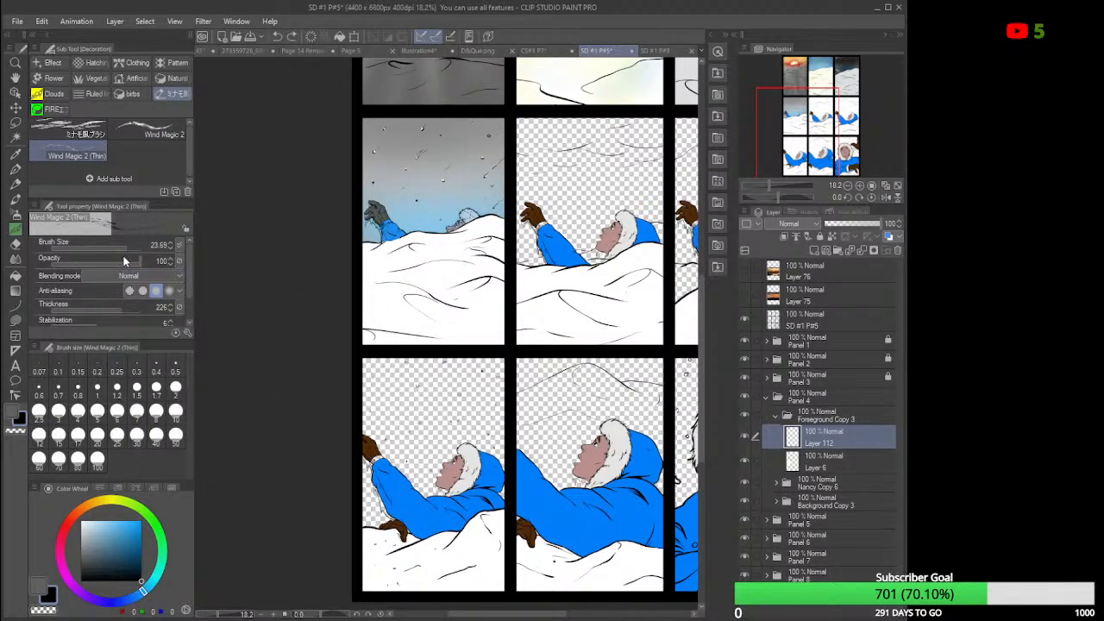
left_click_drag(126, 243, 130, 252)
left_click_drag(478, 231, 384, 200)
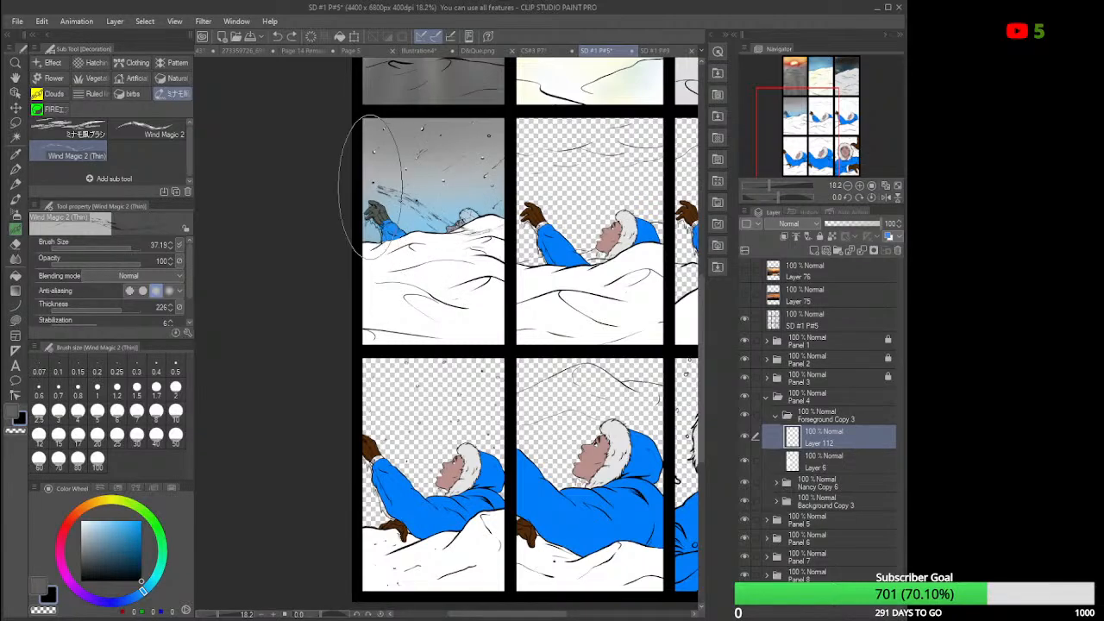
mouse_move(367, 275)
left_mouse_down()
mouse_move(430, 269)
mouse_move(504, 270)
left_mouse_up()
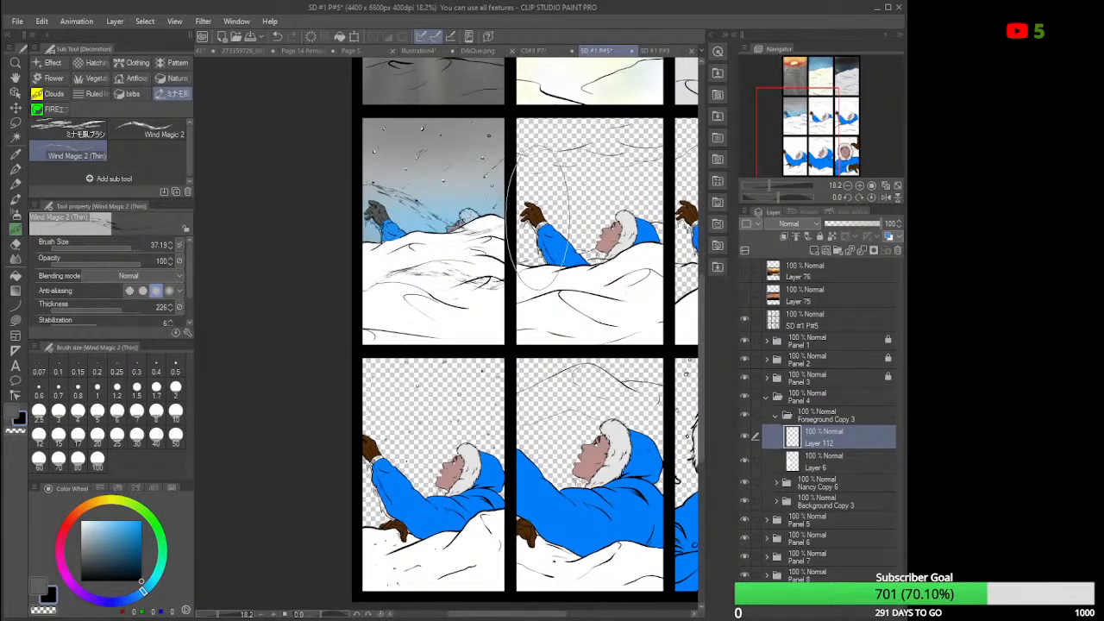
key("ctrl+z")
key("ctrl+z")
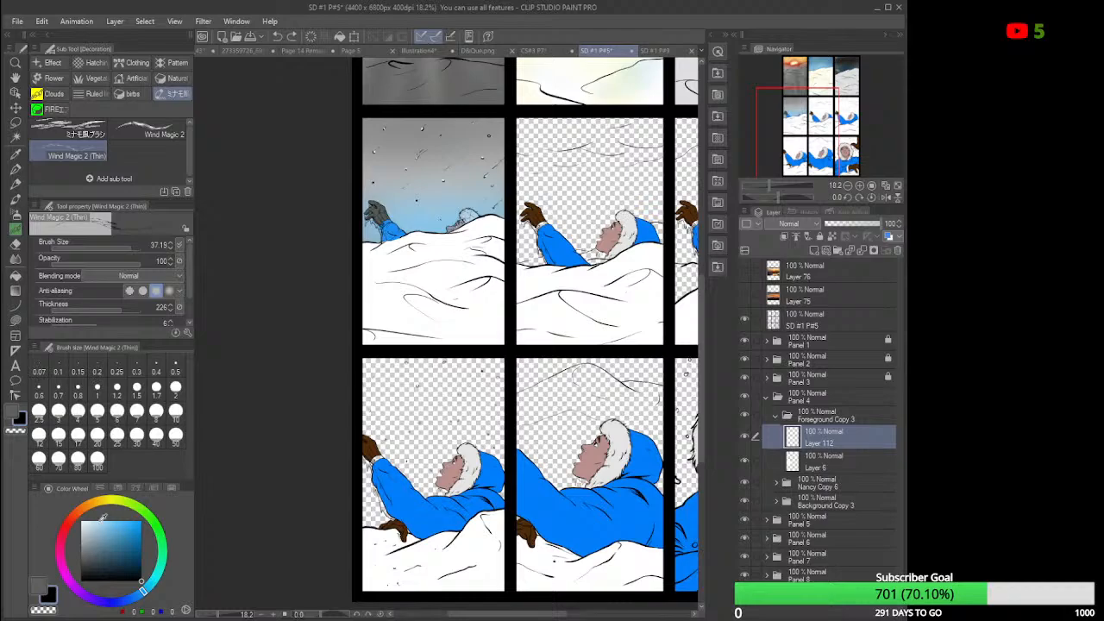
Set the drawing colour to pale blue and paint thin wind streaks across Panel 4 with Wind Magic 2 (Thin).
left_click(102, 522)
left_click_drag(105, 515, 95, 512)
mouse_move(501, 259)
left_mouse_down()
mouse_move(431, 276)
mouse_move(401, 269)
left_mouse_up()
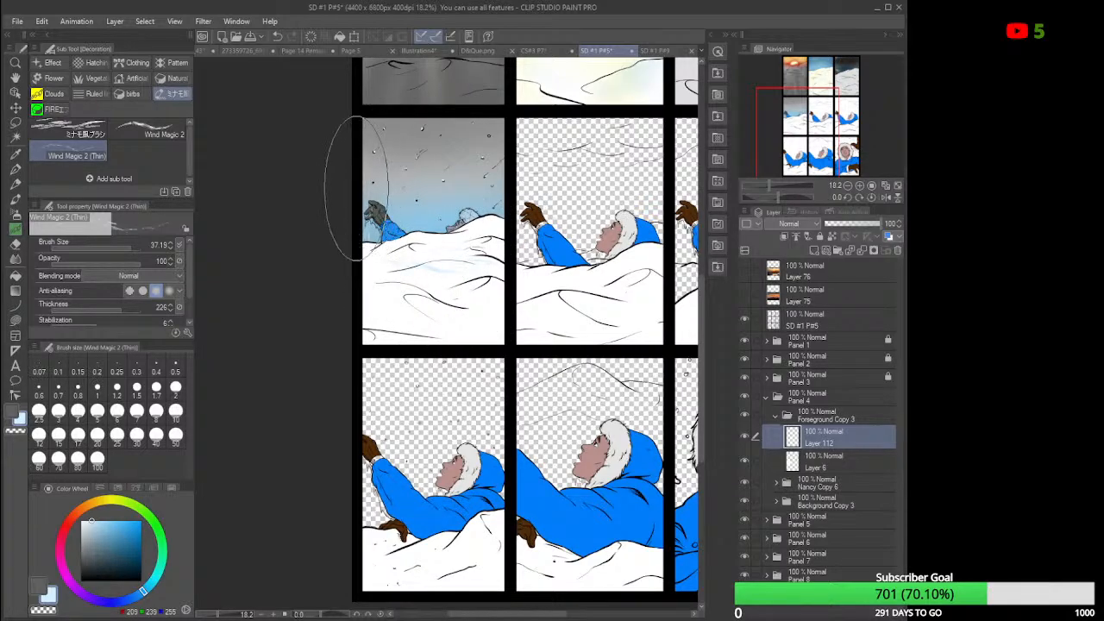
key("ctrl+z")
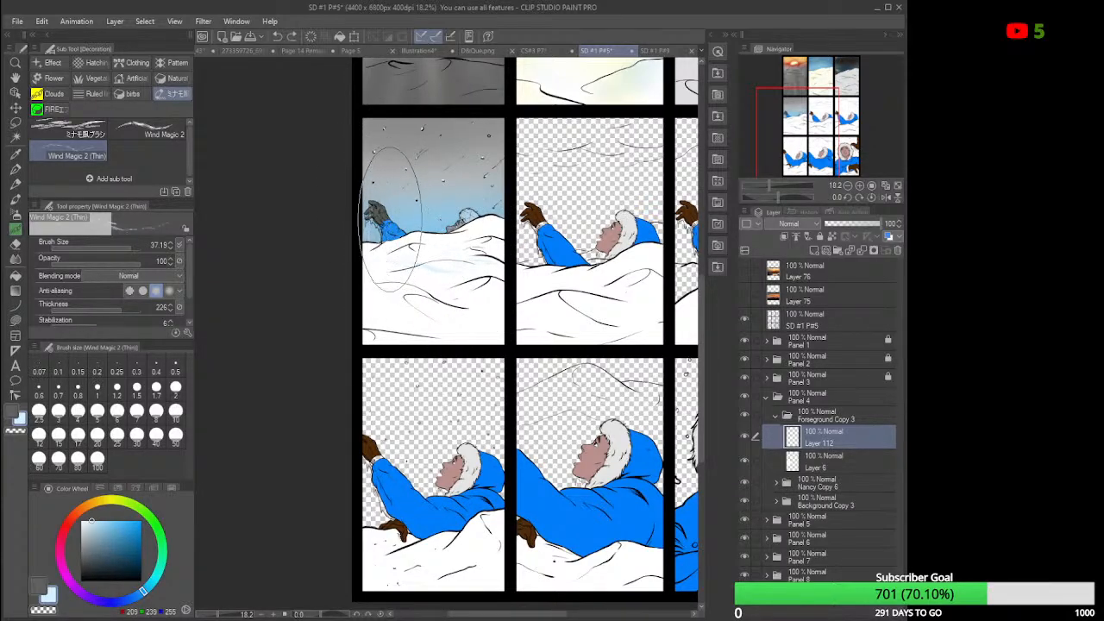
mouse_move(373, 210)
left_mouse_down()
mouse_move(441, 180)
mouse_move(523, 180)
left_mouse_up()
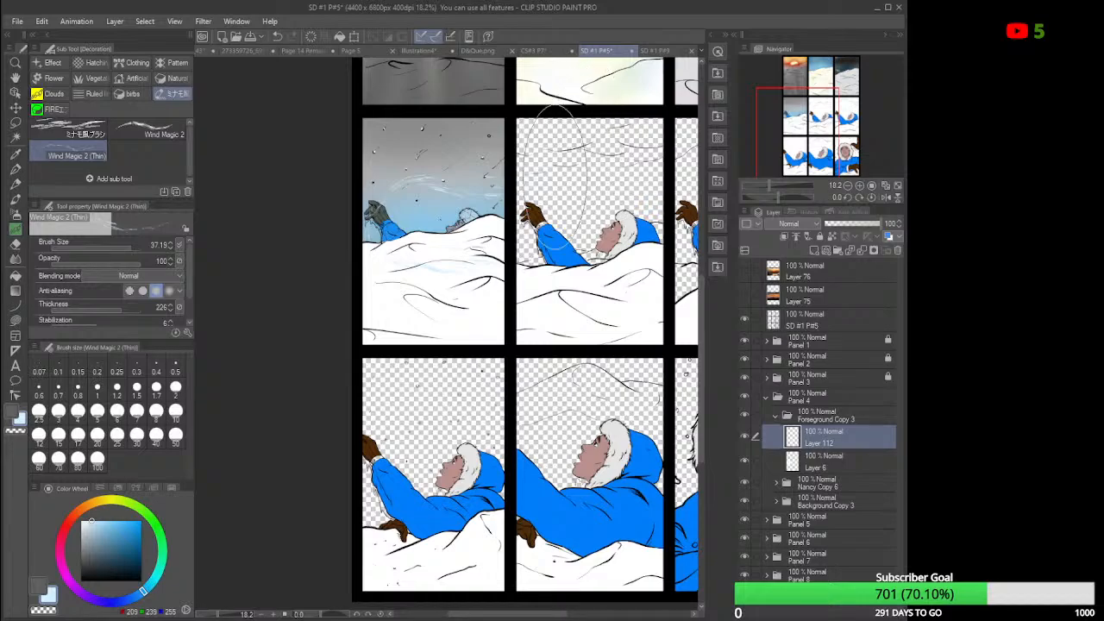
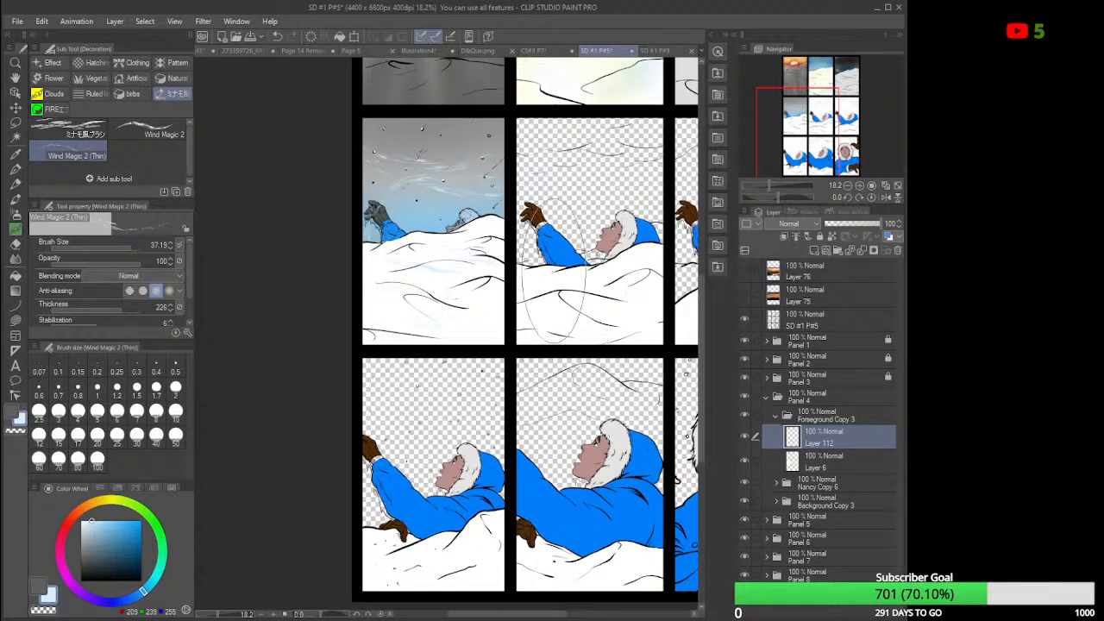
Lock the finished Panel 4 folder and collapse it.
scroll(586, 240, "down", 1)
scroll(587, 246, "down", 3)
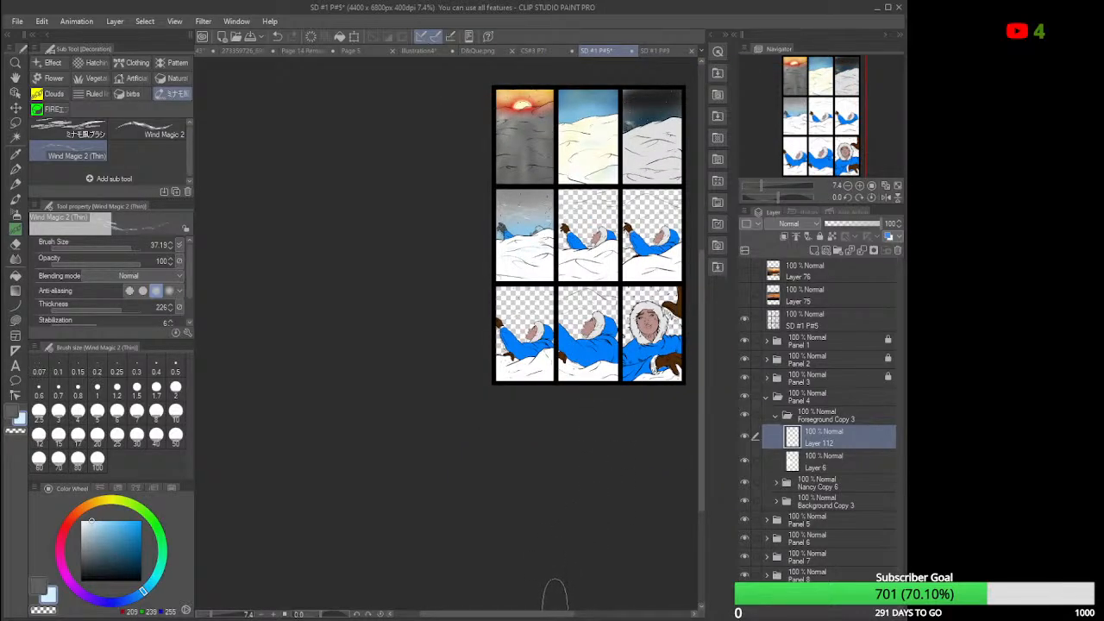
left_click_drag(559, 618, 582, 617)
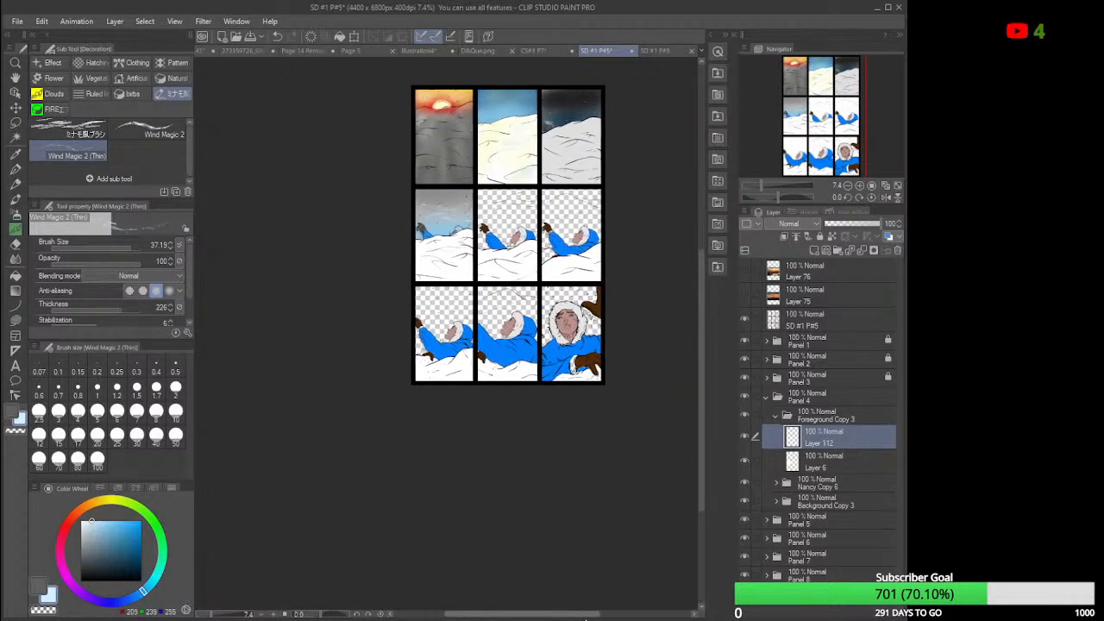
left_click_drag(700, 431, 698, 411)
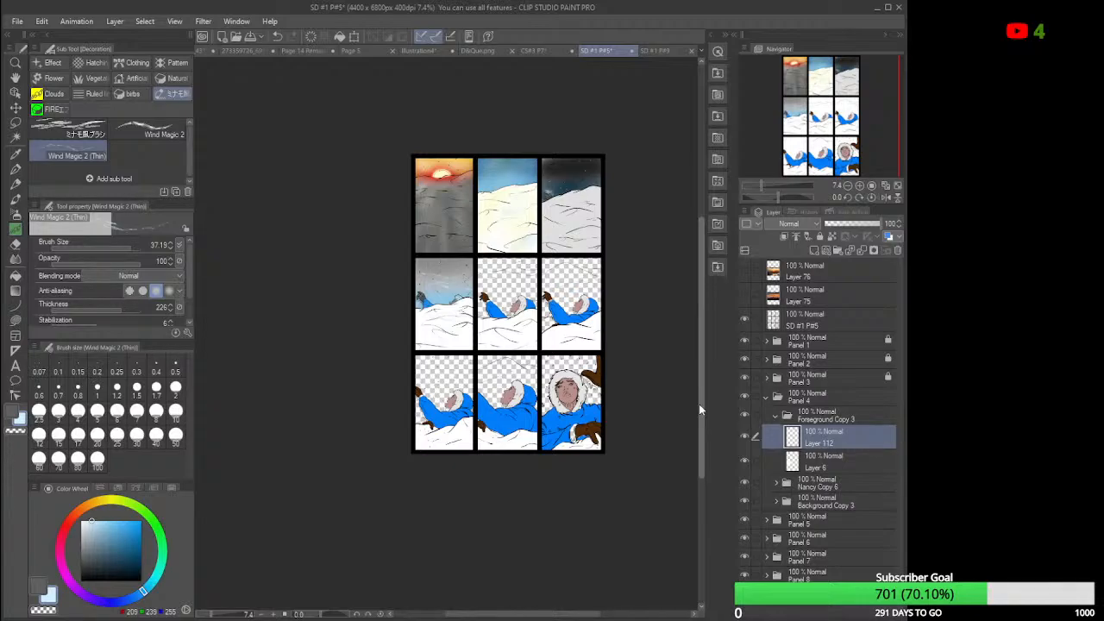
left_click(844, 398)
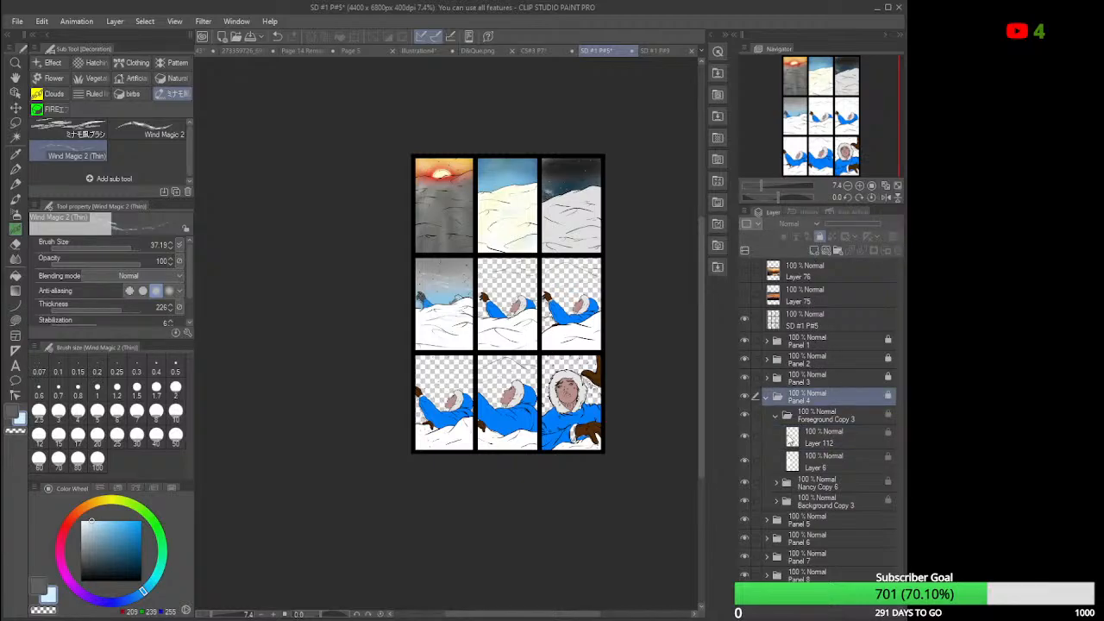
left_click(767, 396)
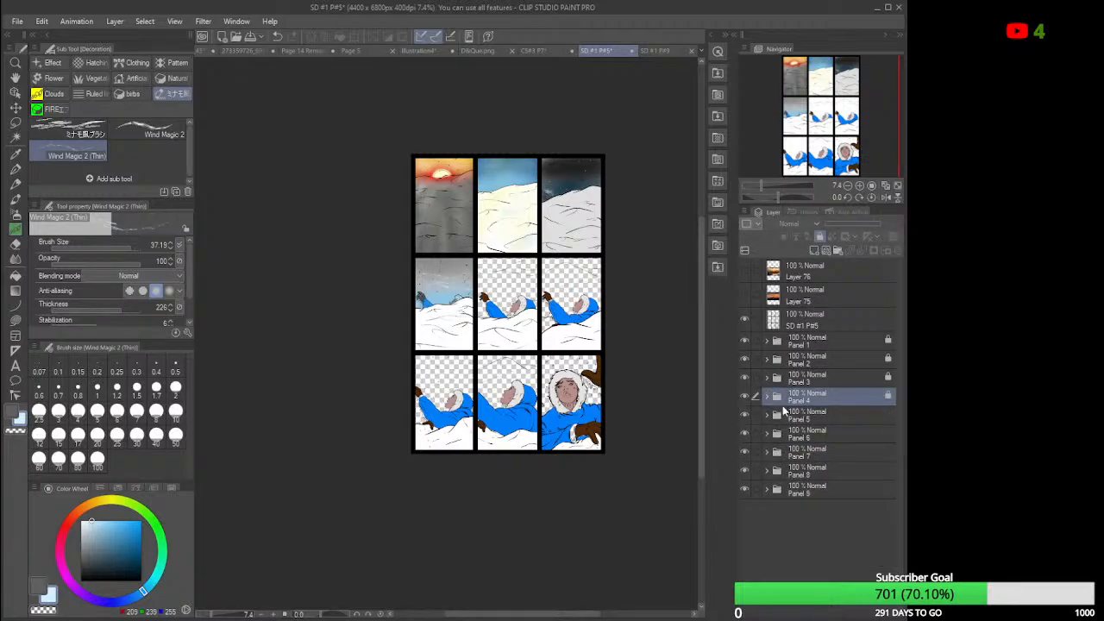
Expand the Panel 5 folder, select its Background Copy 4 folder and make a rectangular selection around Panel 5.
left_click(805, 420)
left_click(766, 415)
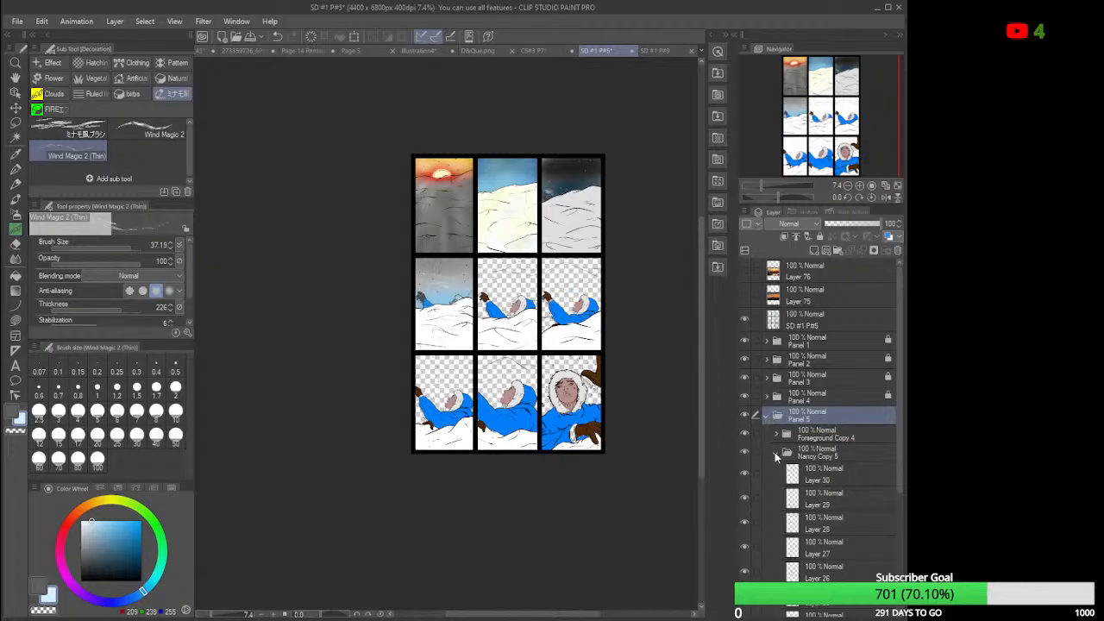
left_click(775, 454)
left_click(799, 475)
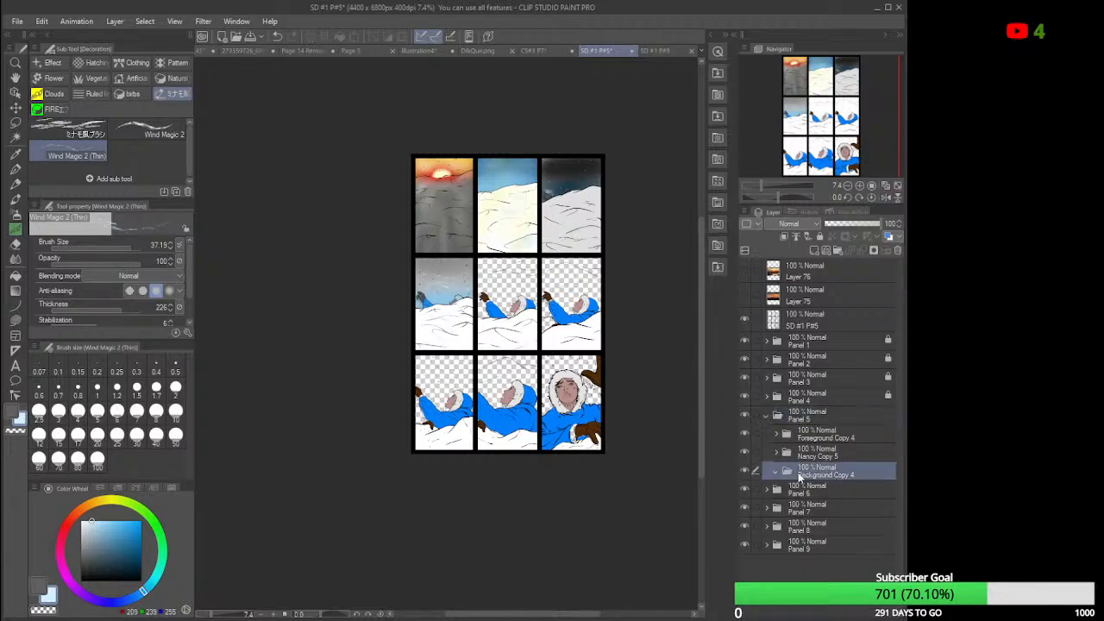
left_click(15, 122)
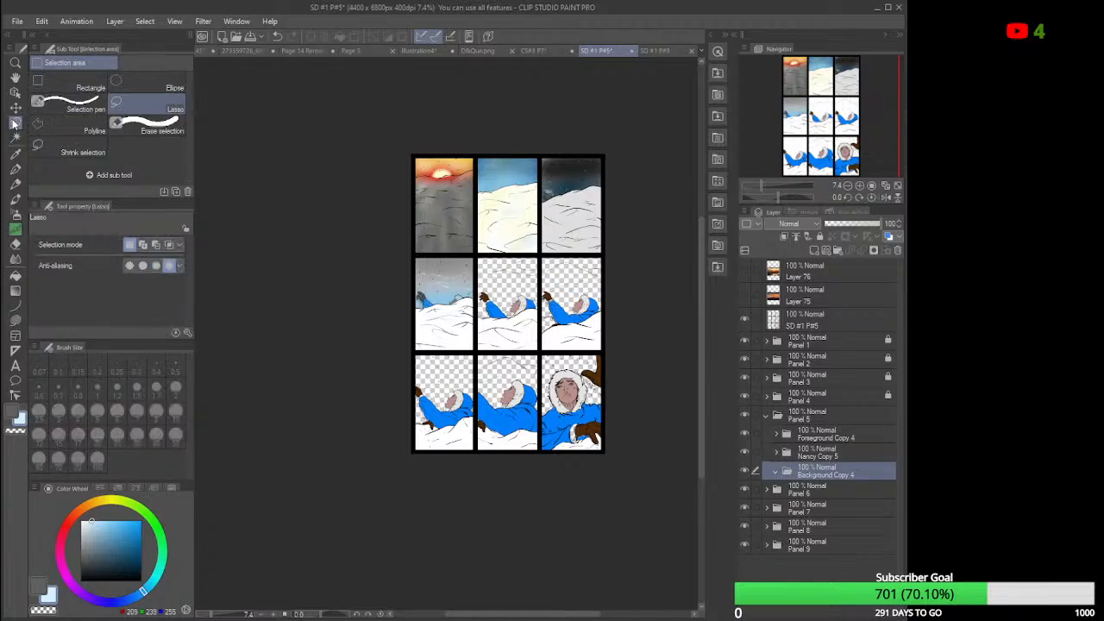
left_click(80, 90)
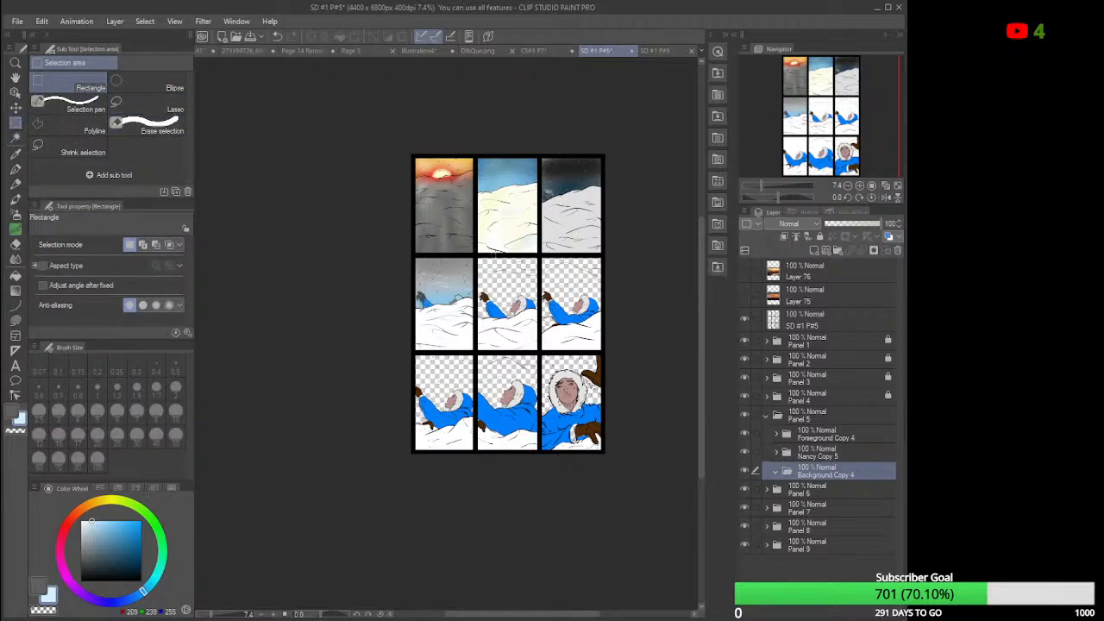
left_click_drag(474, 253, 539, 352)
scroll(532, 289, "up", 2)
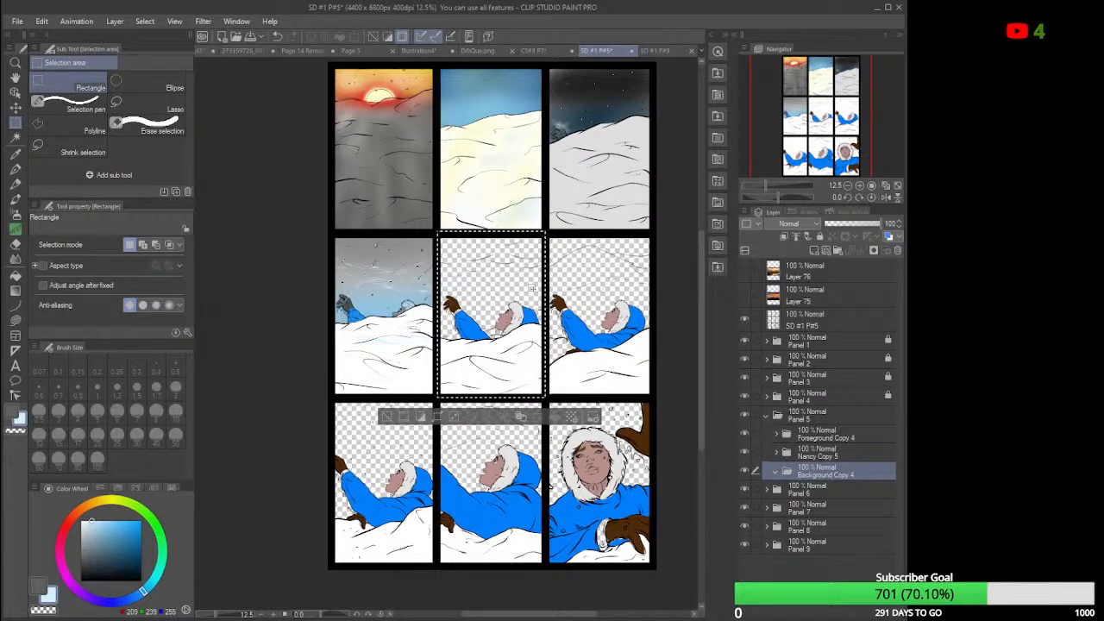
Open Panel 5's Nancy Copy 5 folder, toggle Layers 22 and 26 to identify their contents, and select Layer 26.
left_click(777, 452)
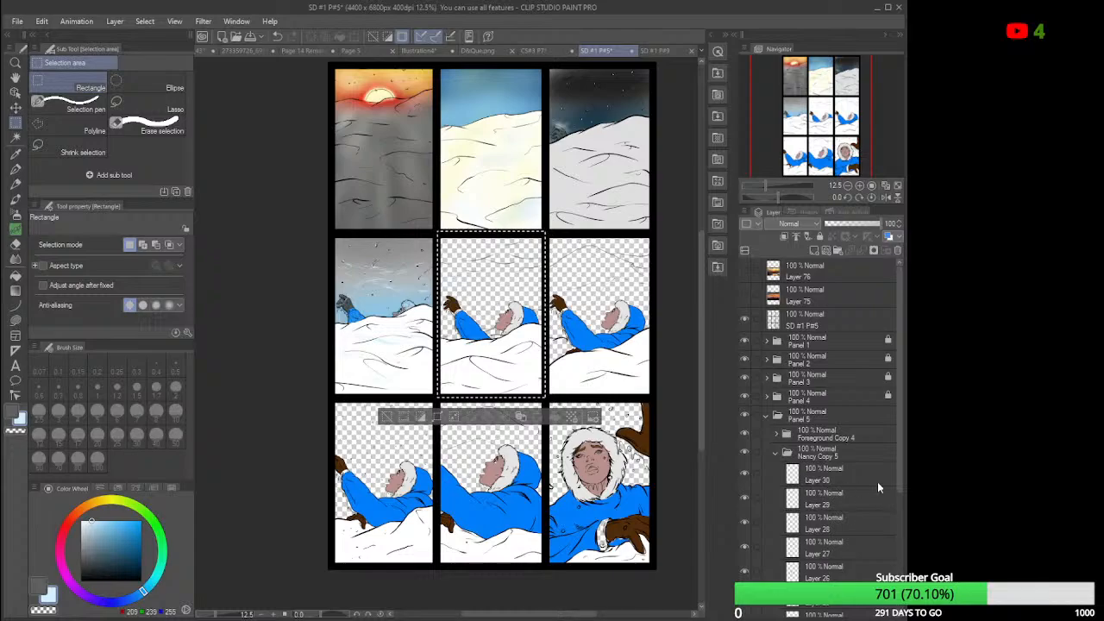
scroll(904, 469, "down", 2)
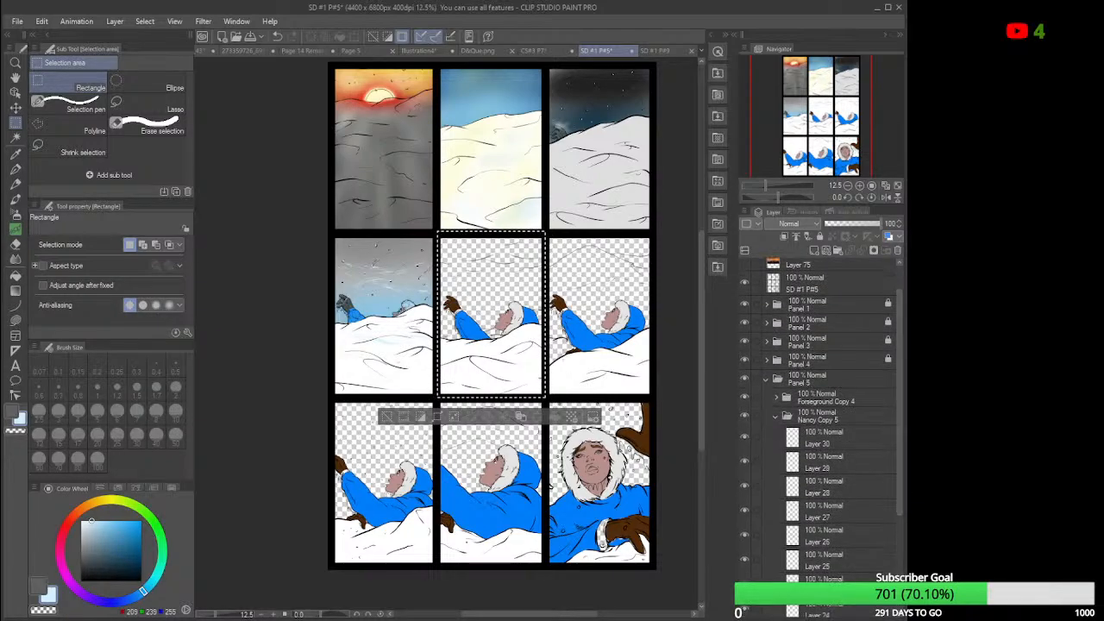
scroll(508, 315, "up", 5)
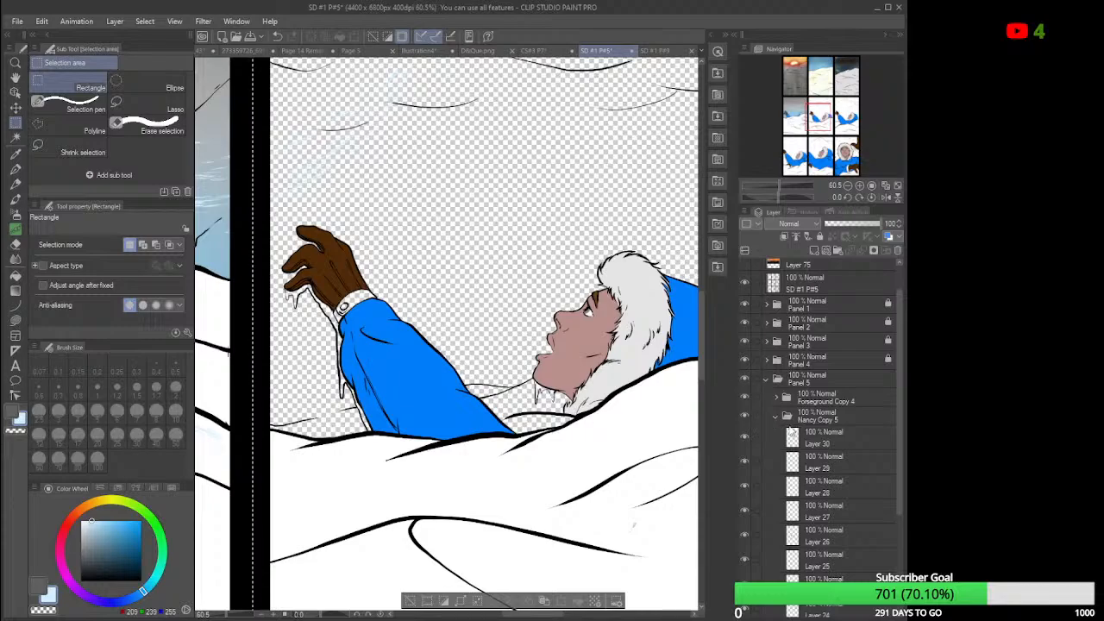
scroll(898, 492, "down", 4)
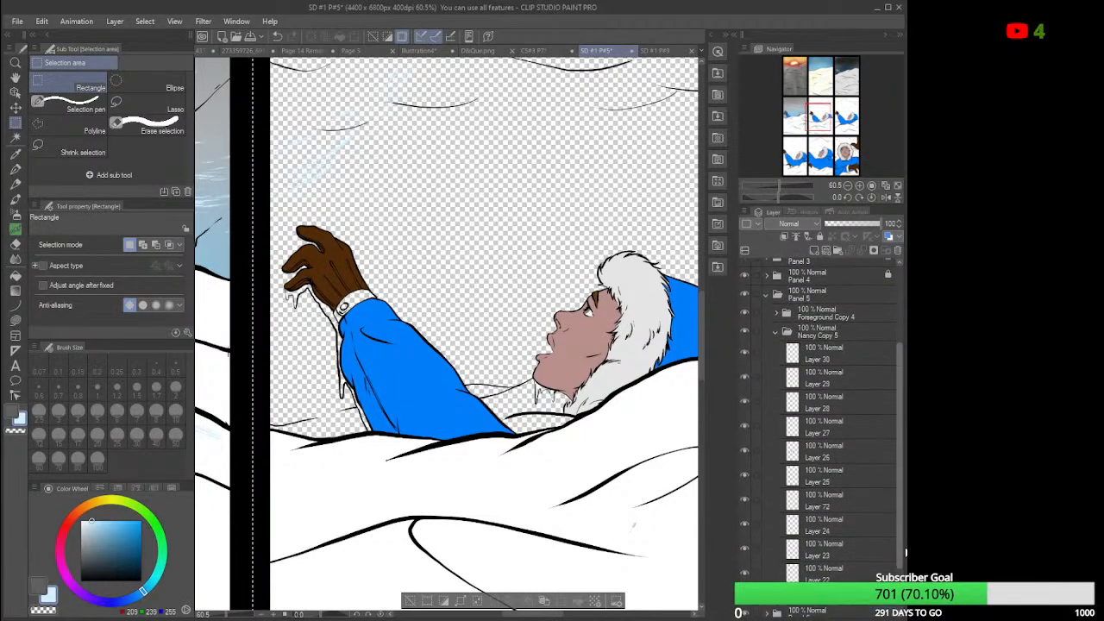
left_click(833, 557)
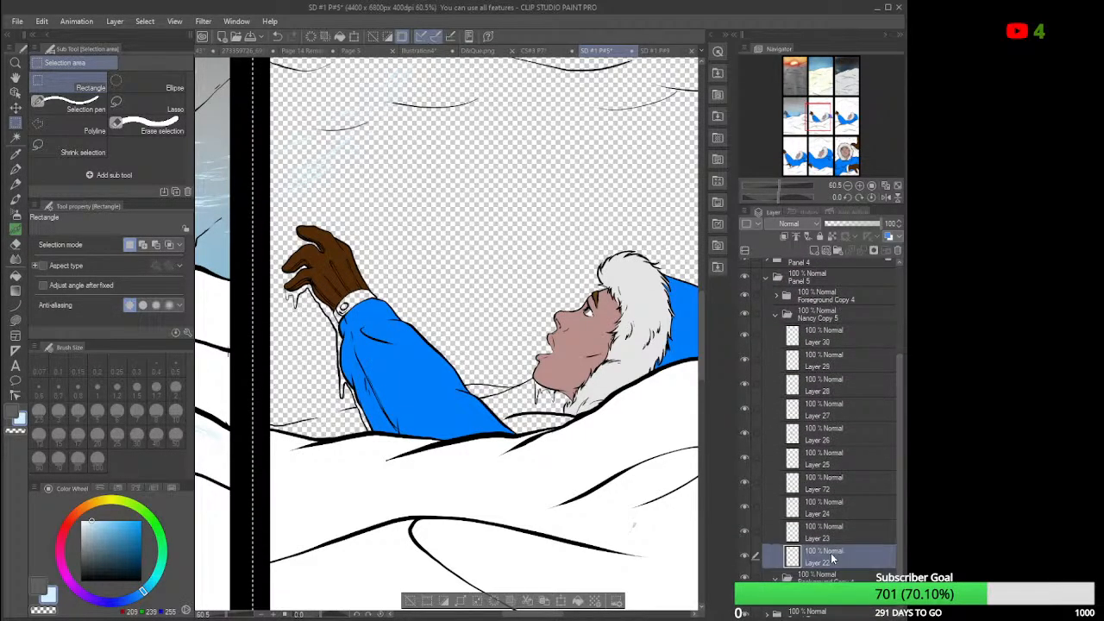
left_click(745, 556)
left_click(745, 555)
left_click(744, 431)
left_click(745, 432)
left_click(824, 436)
Sample the coat's blue, lasso-fill the sleeve cuff in Panel 5 with it, and add a new layer above Layer 26.
left_click(16, 153)
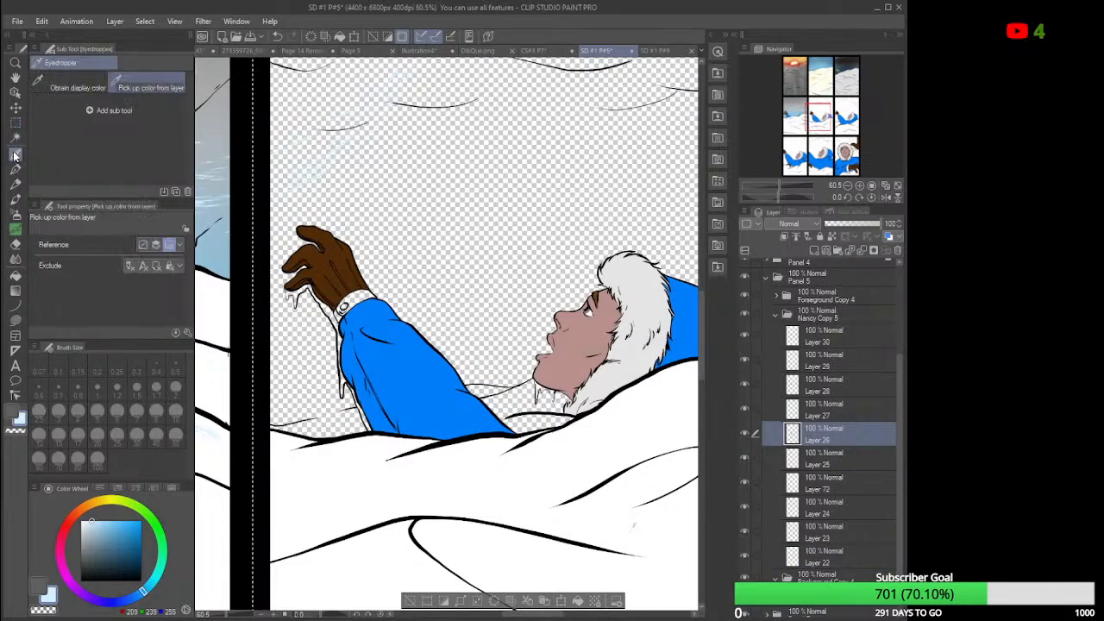
left_click(398, 354)
scroll(303, 278, "up", 5)
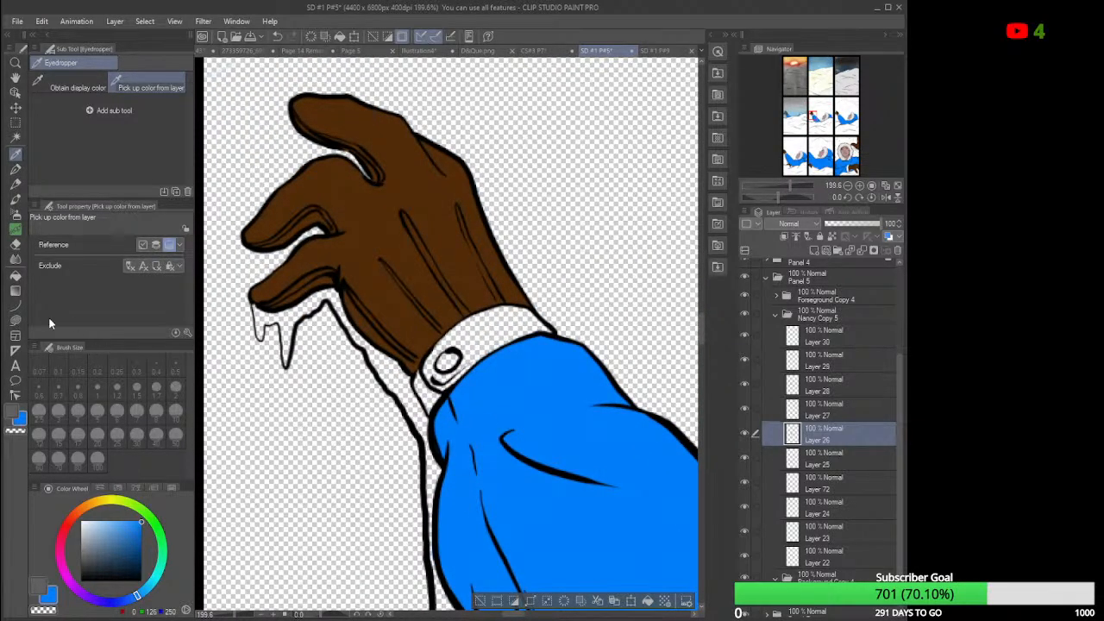
left_click(16, 321)
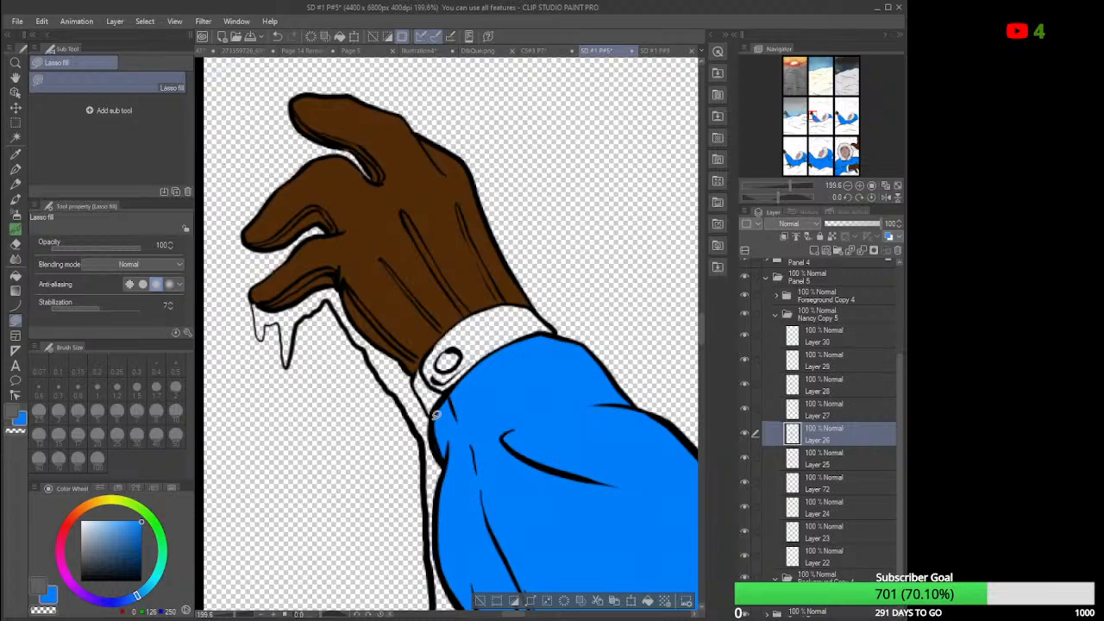
mouse_move(429, 411)
left_mouse_down()
mouse_move(413, 378)
mouse_move(426, 357)
mouse_move(444, 335)
mouse_move(502, 306)
mouse_move(524, 301)
mouse_move(549, 317)
mouse_move(562, 341)
mouse_move(556, 371)
left_mouse_up()
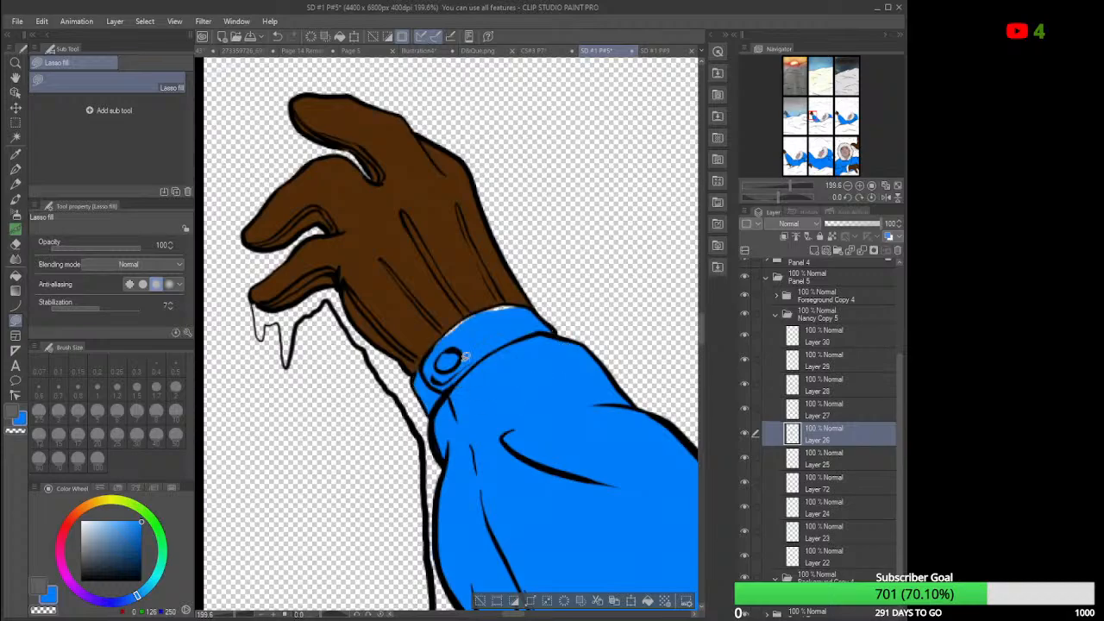
mouse_move(496, 316)
left_mouse_down()
mouse_move(530, 307)
mouse_move(494, 304)
mouse_move(498, 317)
mouse_move(442, 343)
mouse_move(470, 313)
mouse_move(444, 354)
left_mouse_up()
left_click(815, 250)
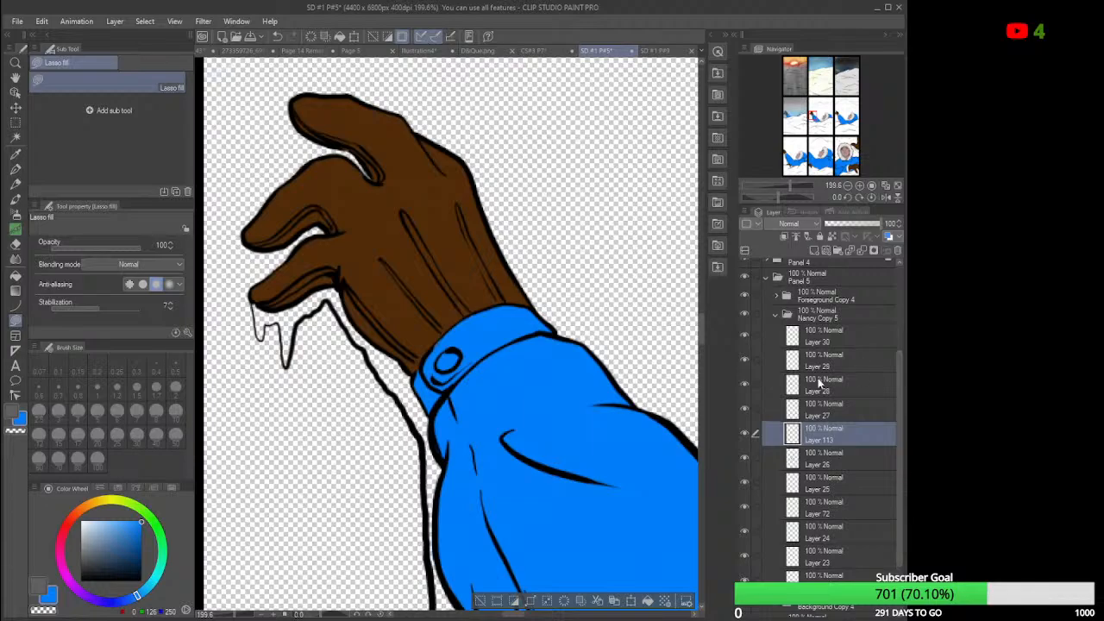
scroll(480, 418, "down", 6)
scroll(480, 418, "down", 2)
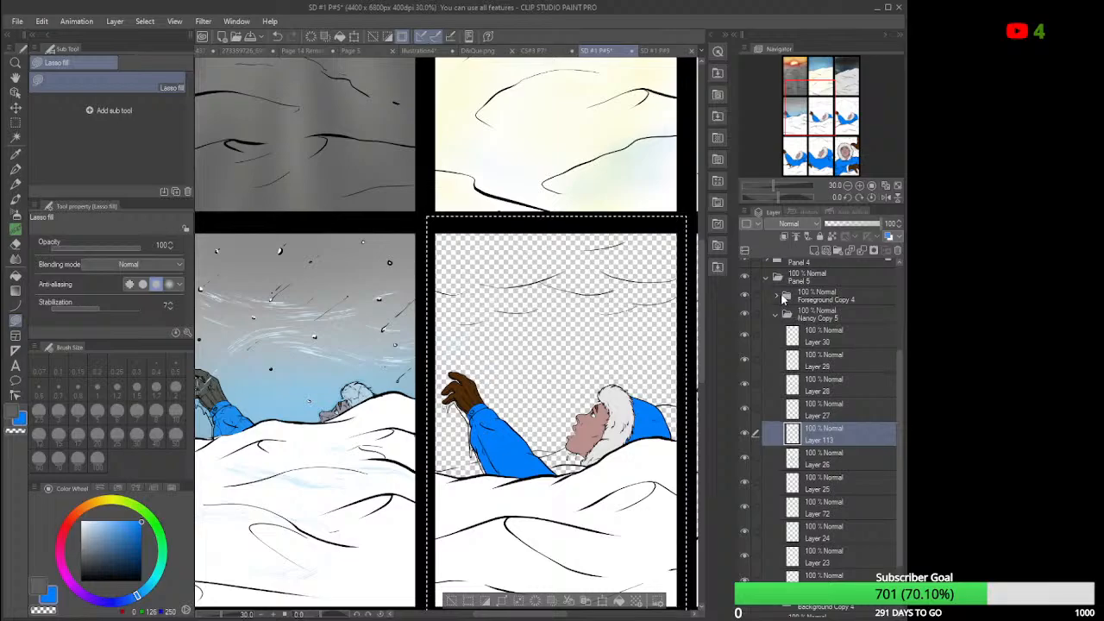
Collapse Panel 5, unlock the Panel 4 folder and select Layer 111 inside its Nancy Copy 6 folder.
left_click(767, 278)
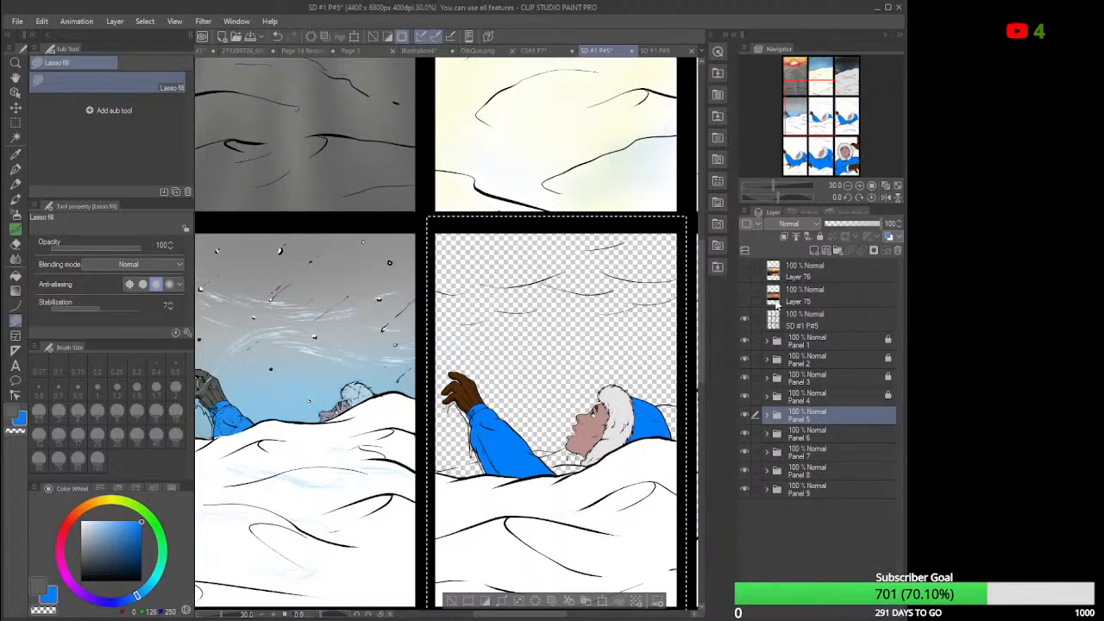
left_click(810, 399)
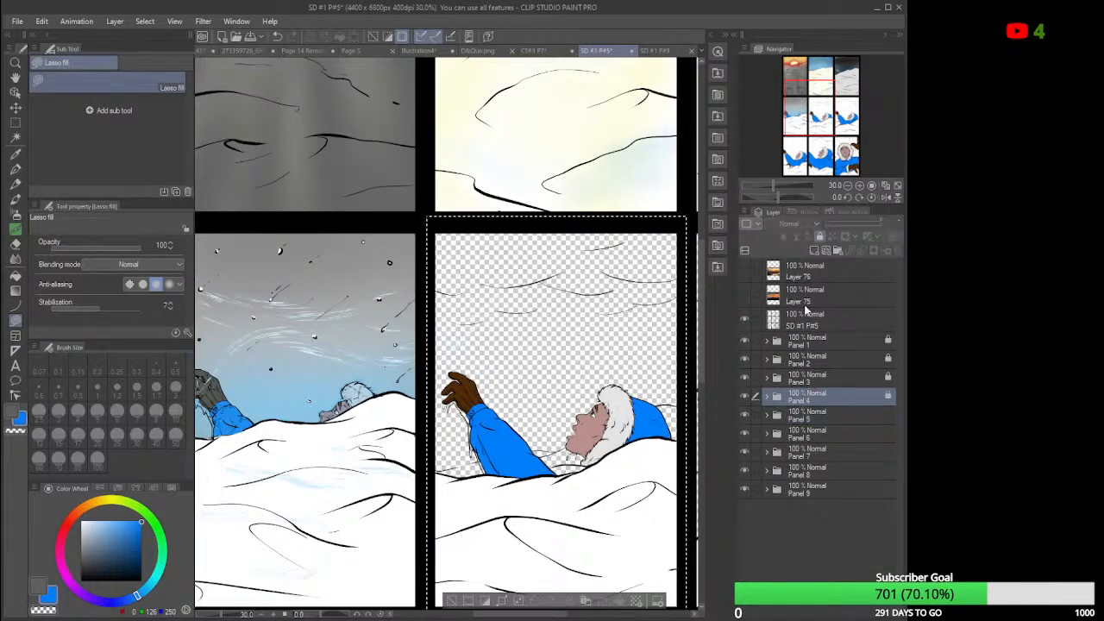
left_click(817, 238)
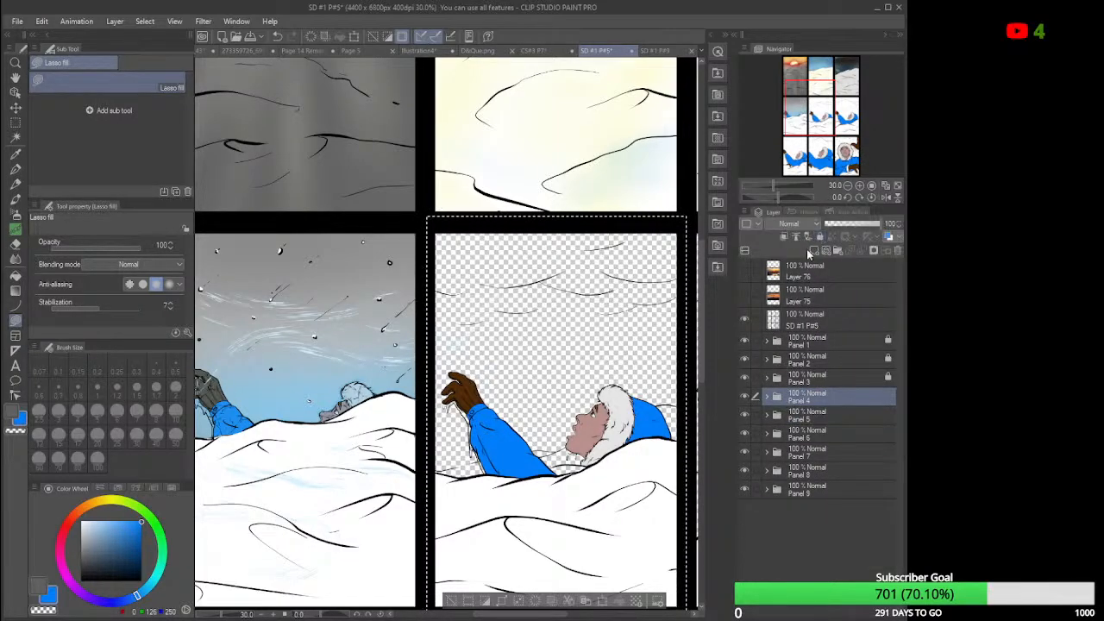
left_click(766, 396)
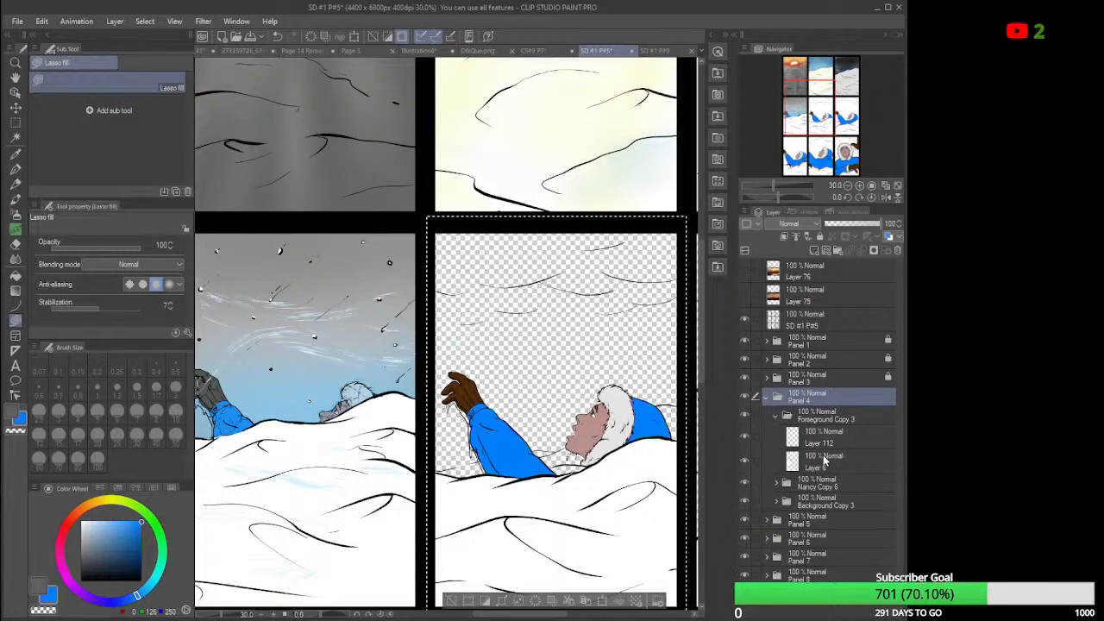
left_click(775, 417)
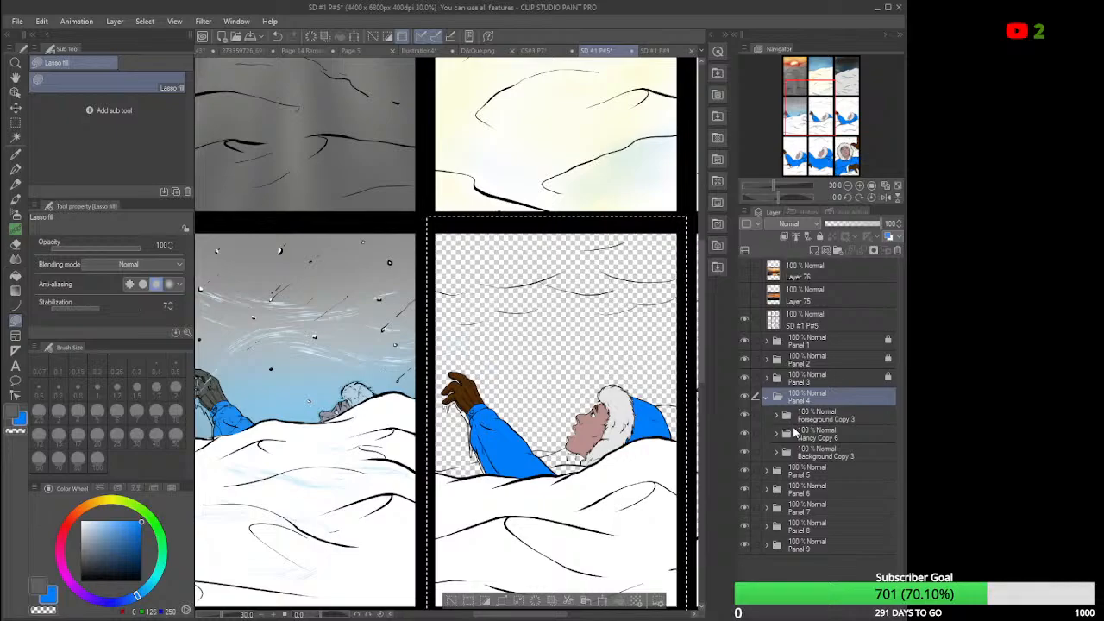
left_click(778, 434)
left_click(834, 459)
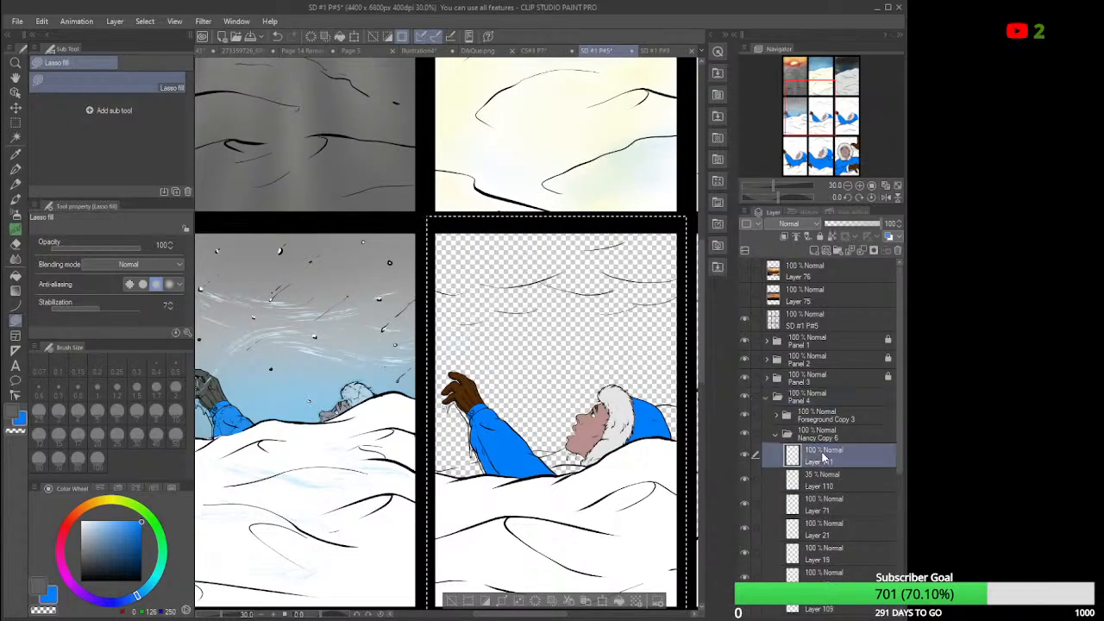
Hide Layers 111 and 110 temporarily to sample the dark blue of the cuff button in Panel 4.
left_click(746, 455)
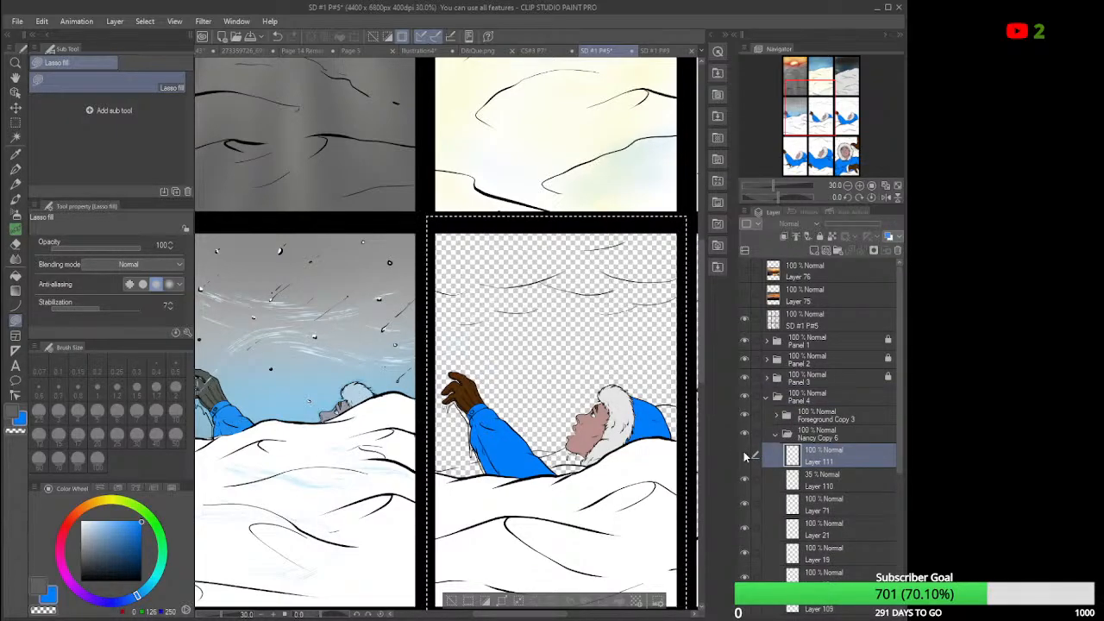
left_click(745, 481)
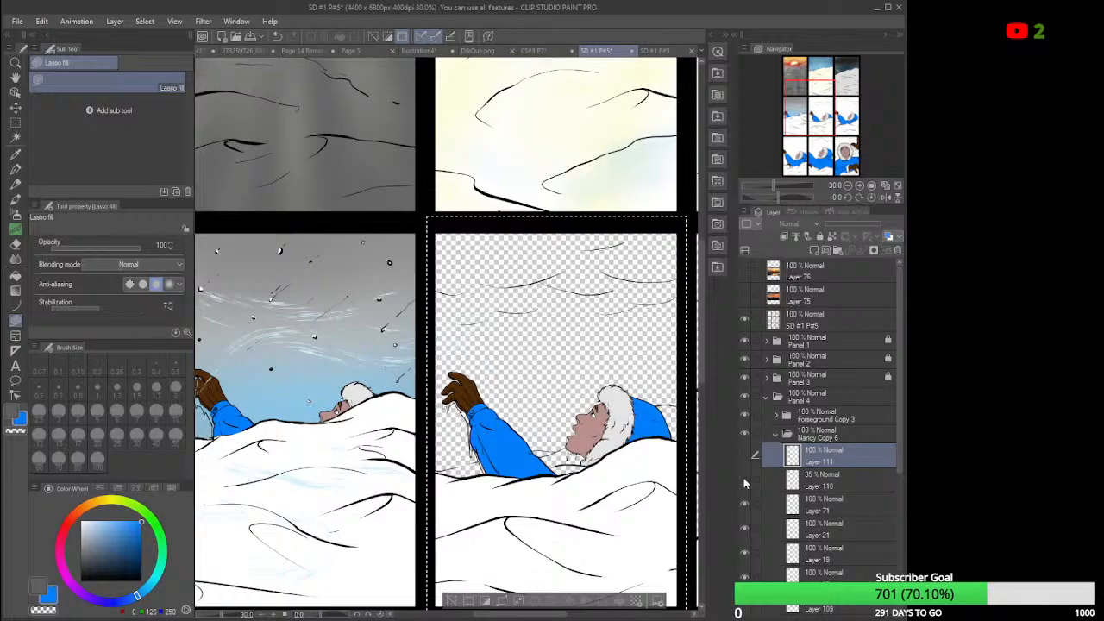
scroll(201, 391, "up", 5)
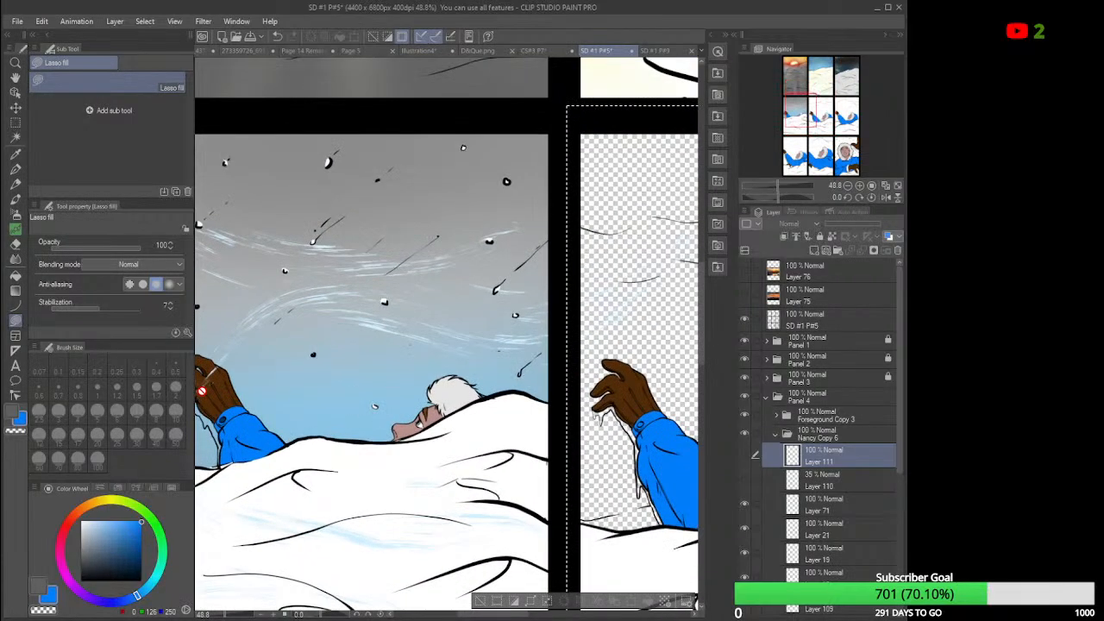
scroll(201, 391, "up", 3)
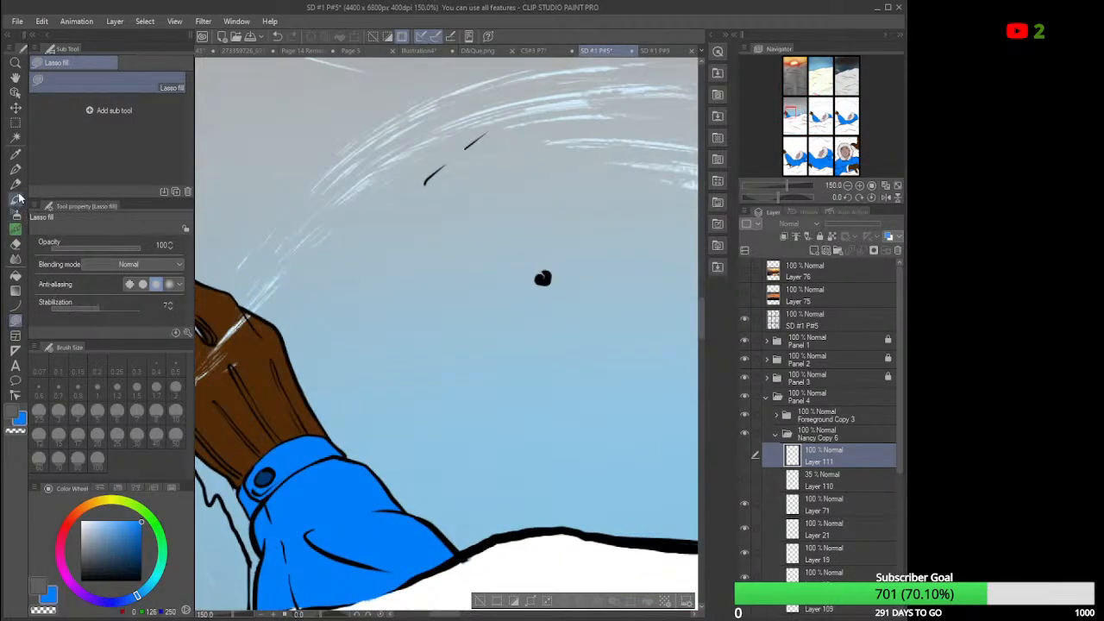
left_click(14, 156)
left_click(269, 474)
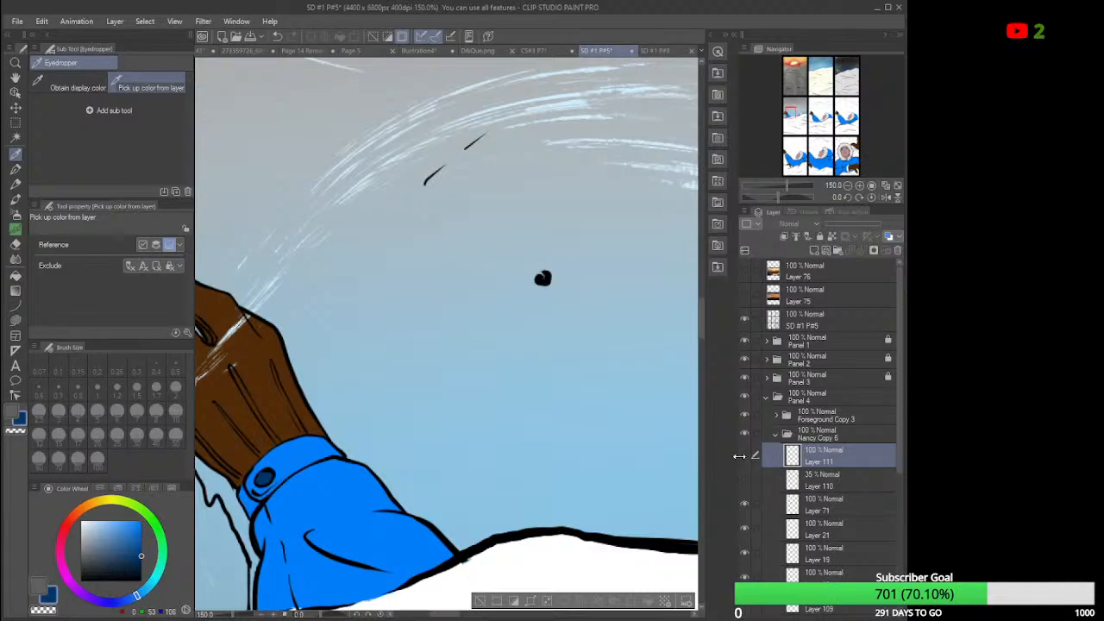
left_click(746, 456)
left_click(746, 480)
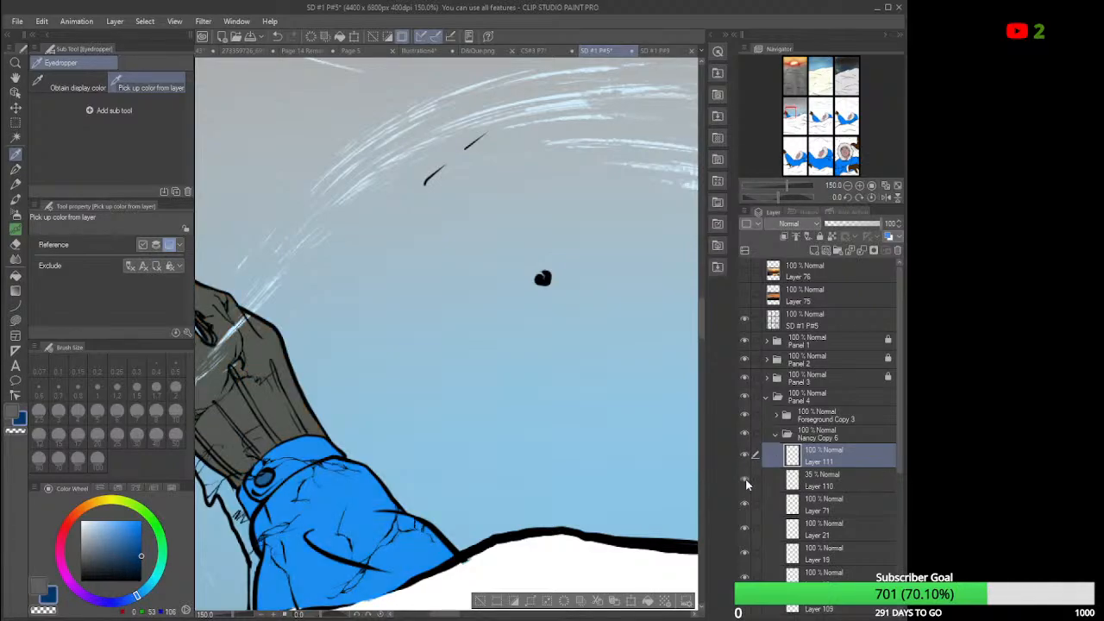
Collapse the Panel 4 folder and select Layer 113 in Panel 5's Nancy Copy 5 folder.
scroll(533, 349, "down", 4)
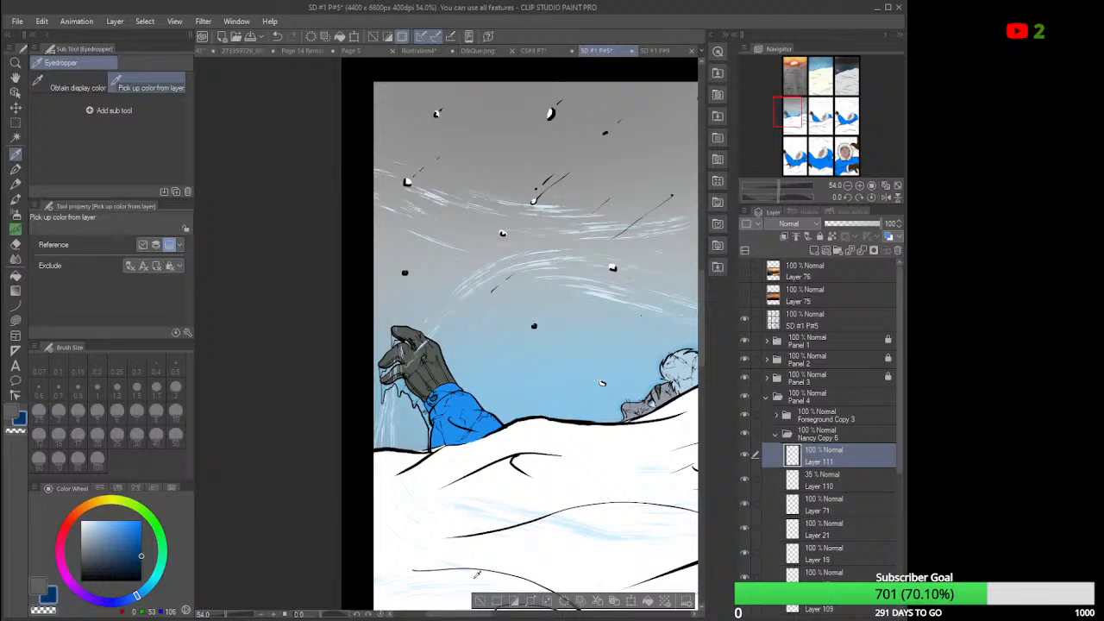
left_click_drag(476, 614, 557, 614)
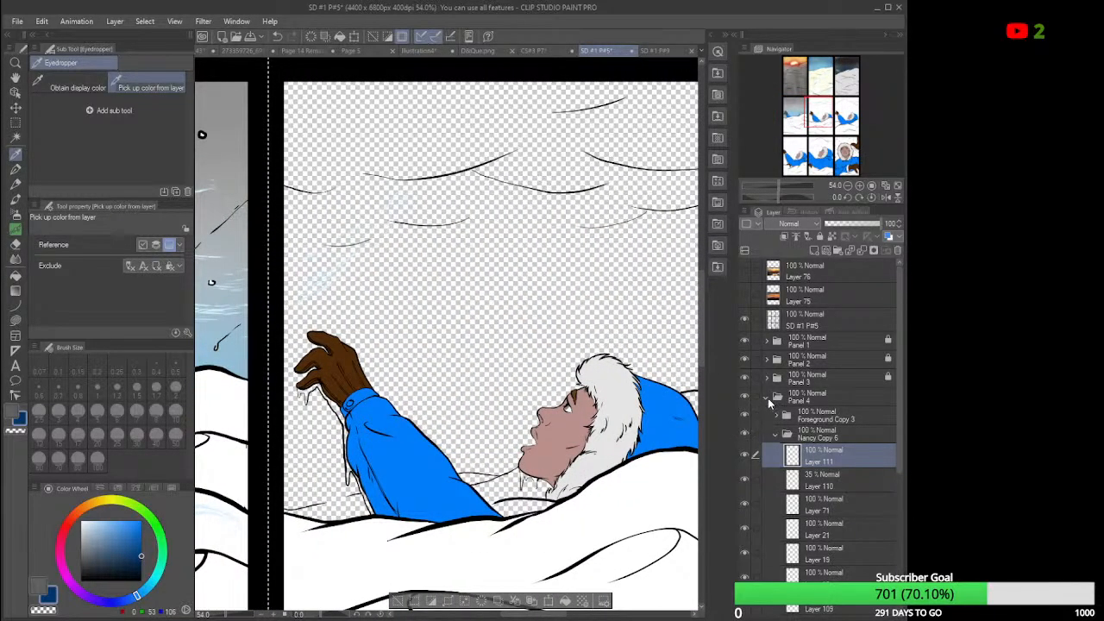
left_click(766, 398)
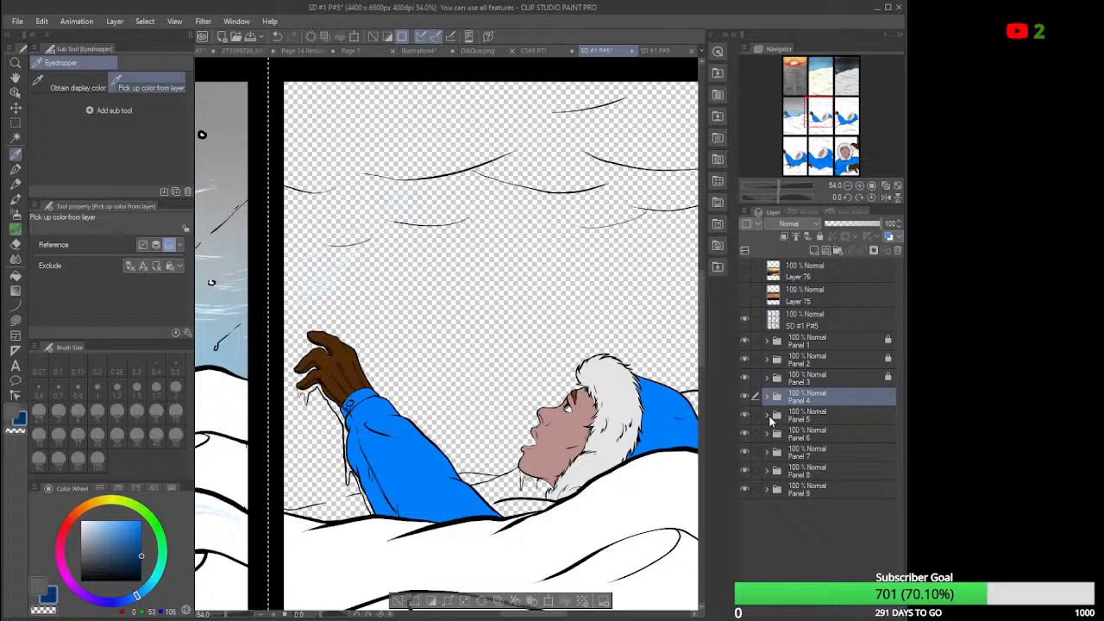
left_click(818, 477)
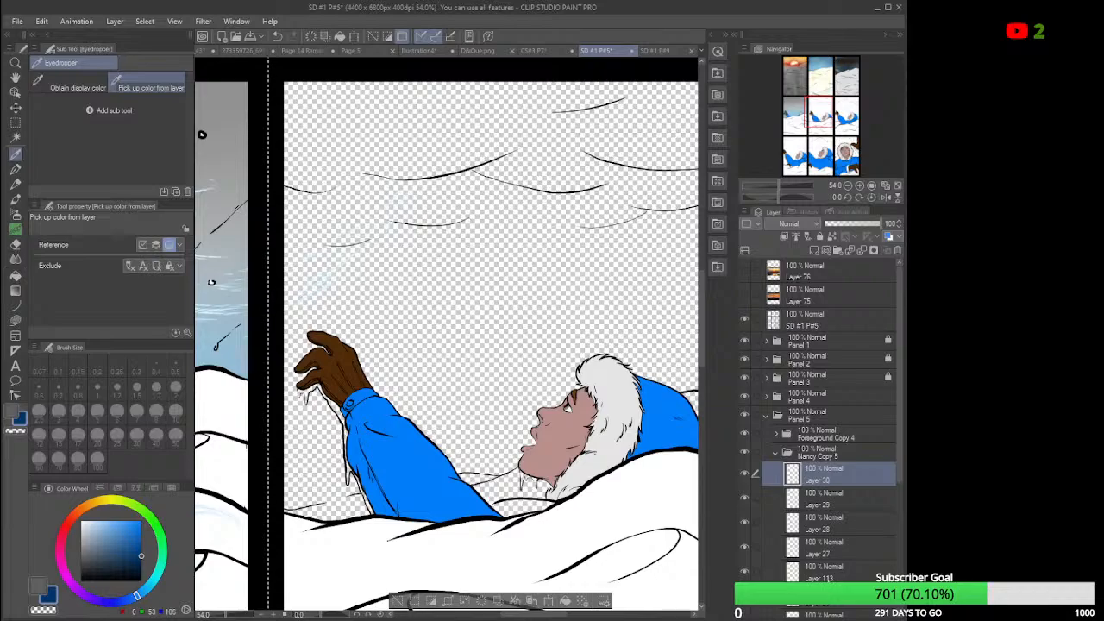
scroll(862, 501, "down", 3)
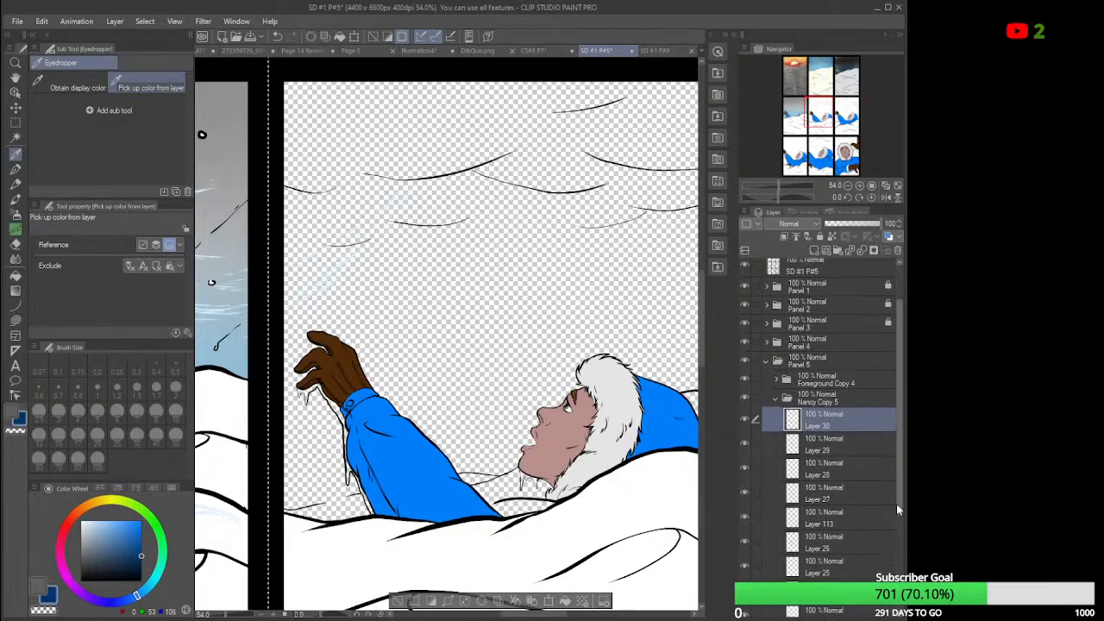
left_click(836, 523)
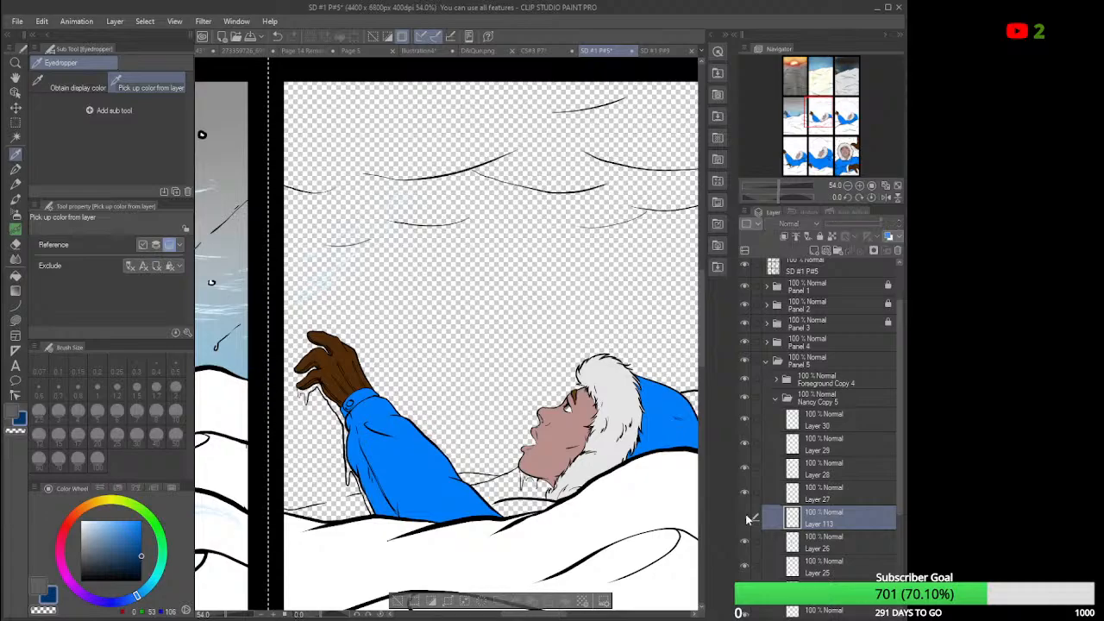
scroll(601, 490, "up", 4)
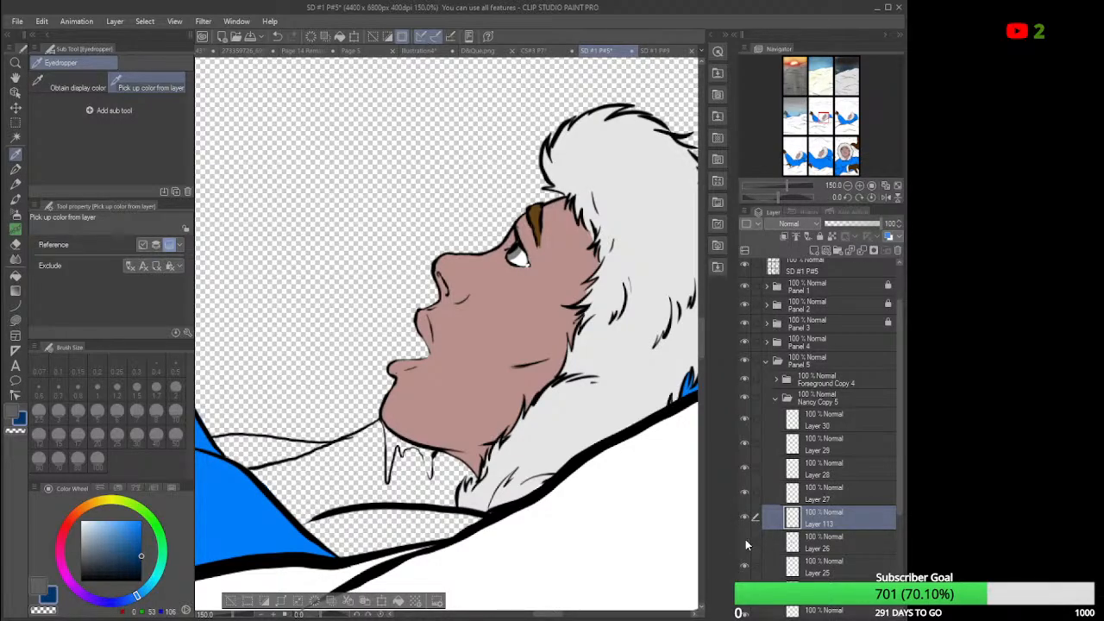
Lasso-fill the coat's cuff button in Panel 5 with the sampled dark blue on Layer 113.
left_click(745, 541)
left_click(746, 541)
left_click_drag(549, 614, 520, 613)
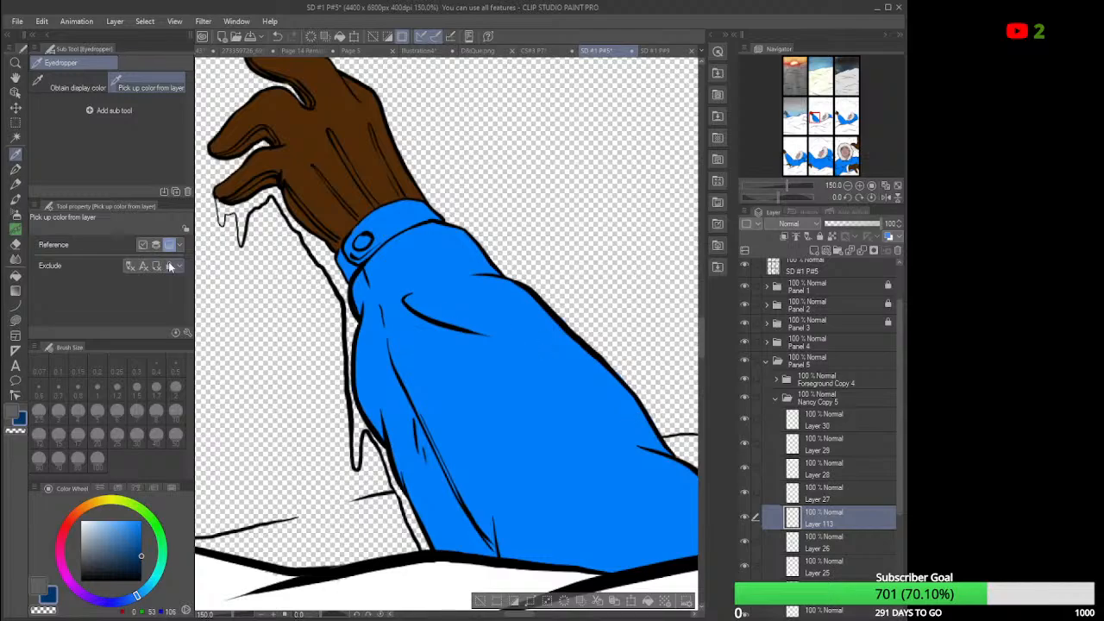
left_click(16, 320)
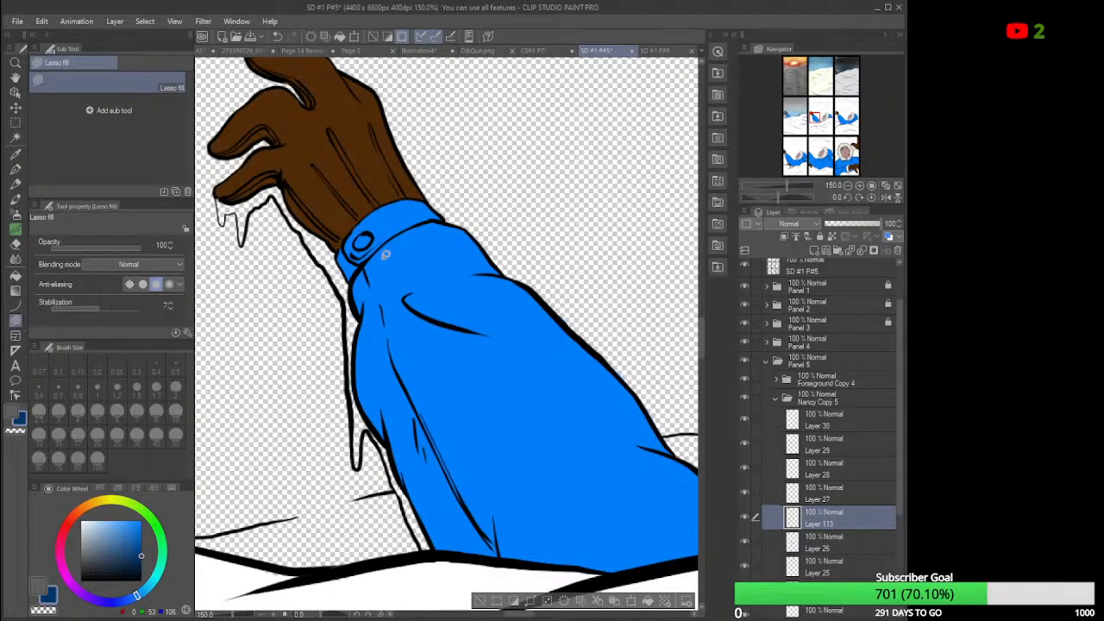
mouse_move(368, 230)
left_mouse_down()
mouse_move(355, 244)
mouse_move(373, 238)
mouse_move(371, 227)
left_mouse_up()
Collapse the Nancy Copy 5 and Background Copy 4 folders, add a layer above Background Copy 4, and sample the snow's white.
left_click(774, 399)
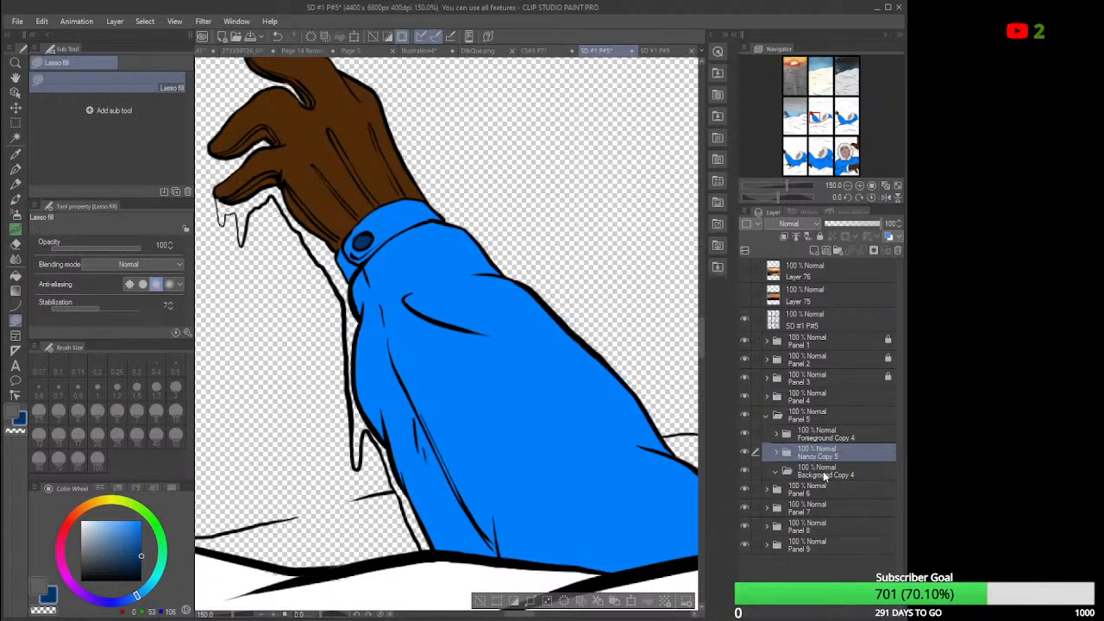
left_click(776, 475)
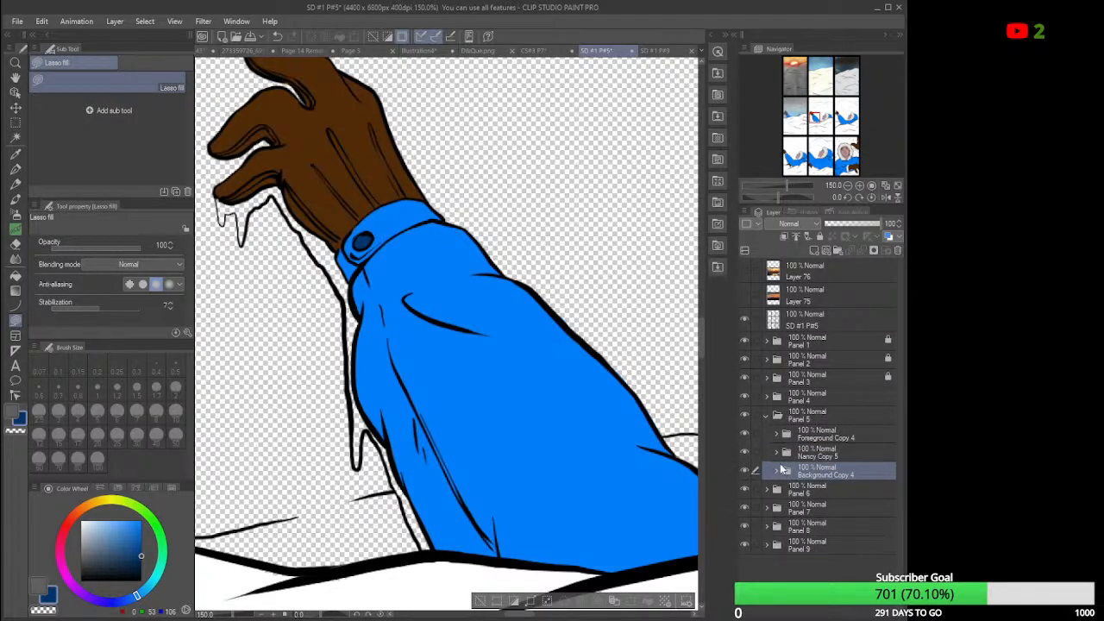
left_click(813, 253)
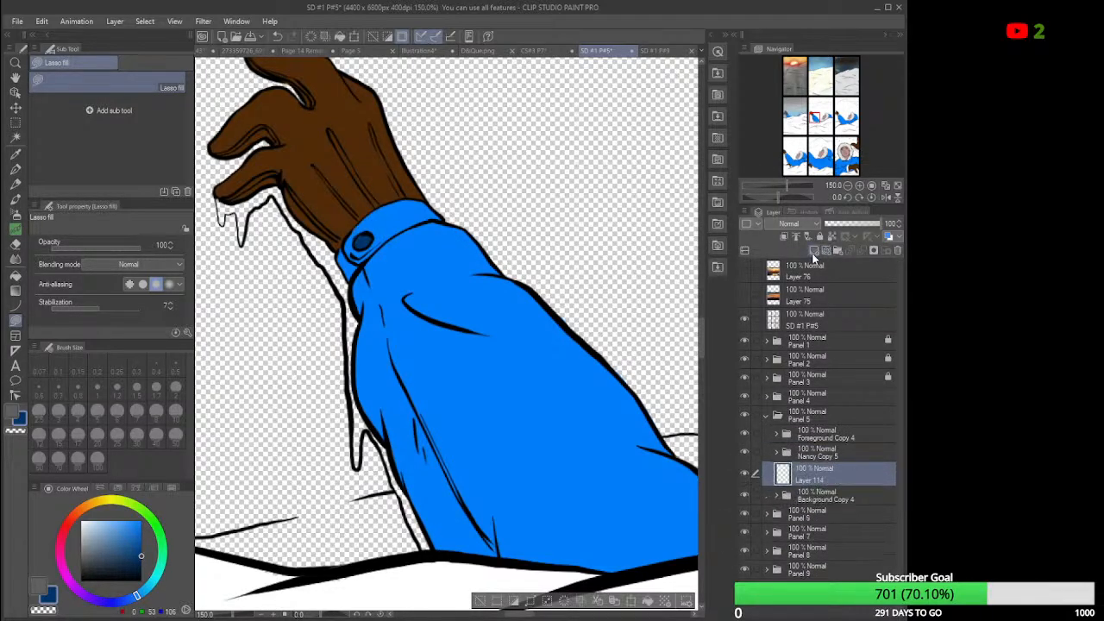
left_click(15, 153)
left_click(407, 588)
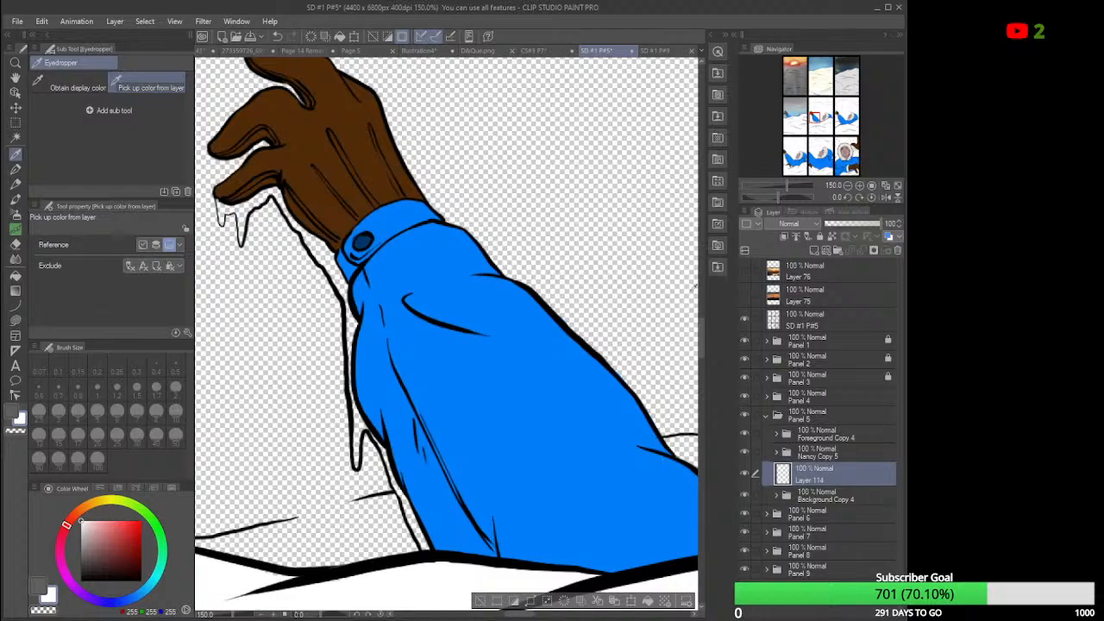
Lasso-fill the distant snow bank beside the raised arm in Panel 5 with white, out to the panel's left edge.
mouse_move(700, 331)
left_mouse_down()
mouse_move(704, 351)
mouse_move(701, 342)
left_mouse_up()
left_click_drag(523, 614, 518, 615)
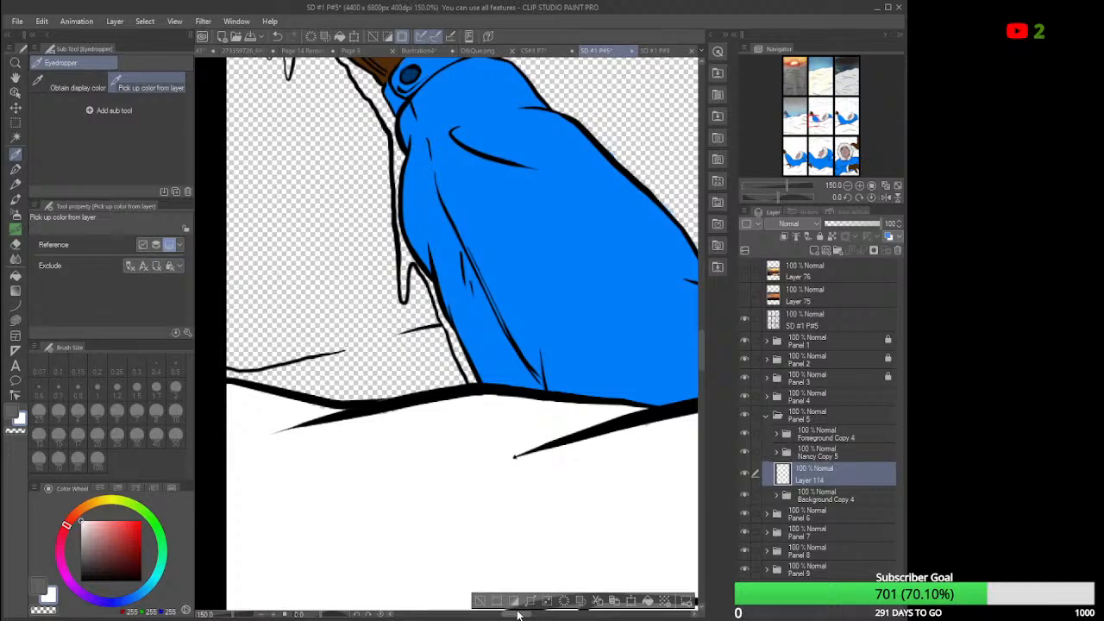
left_click(15, 320)
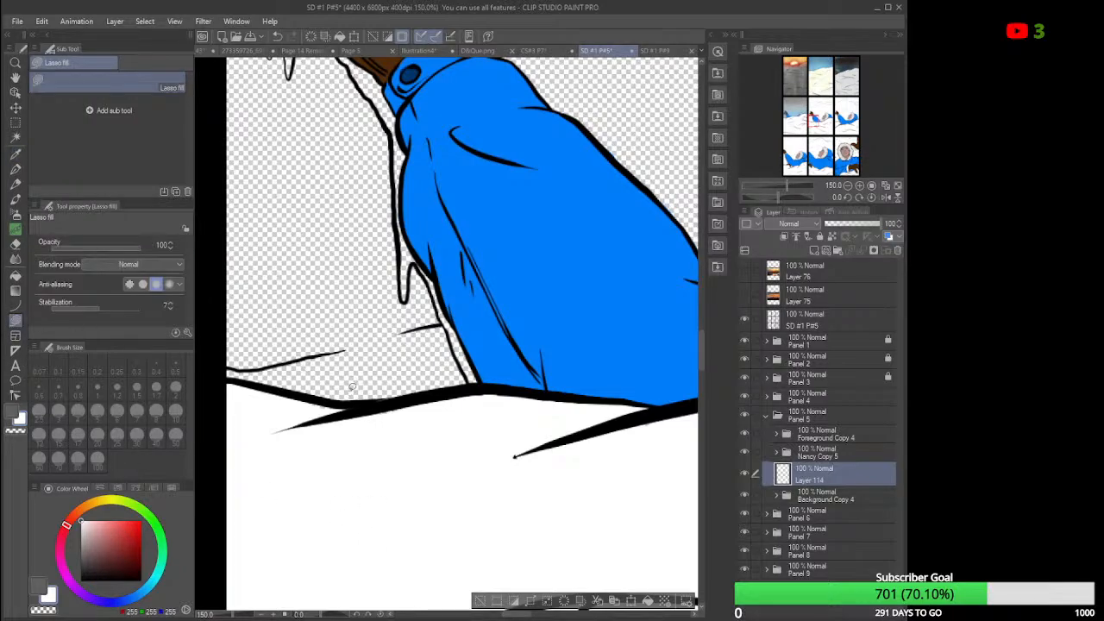
mouse_move(480, 379)
left_mouse_down()
mouse_move(450, 316)
mouse_move(382, 345)
mouse_move(346, 405)
mouse_move(403, 464)
left_mouse_up()
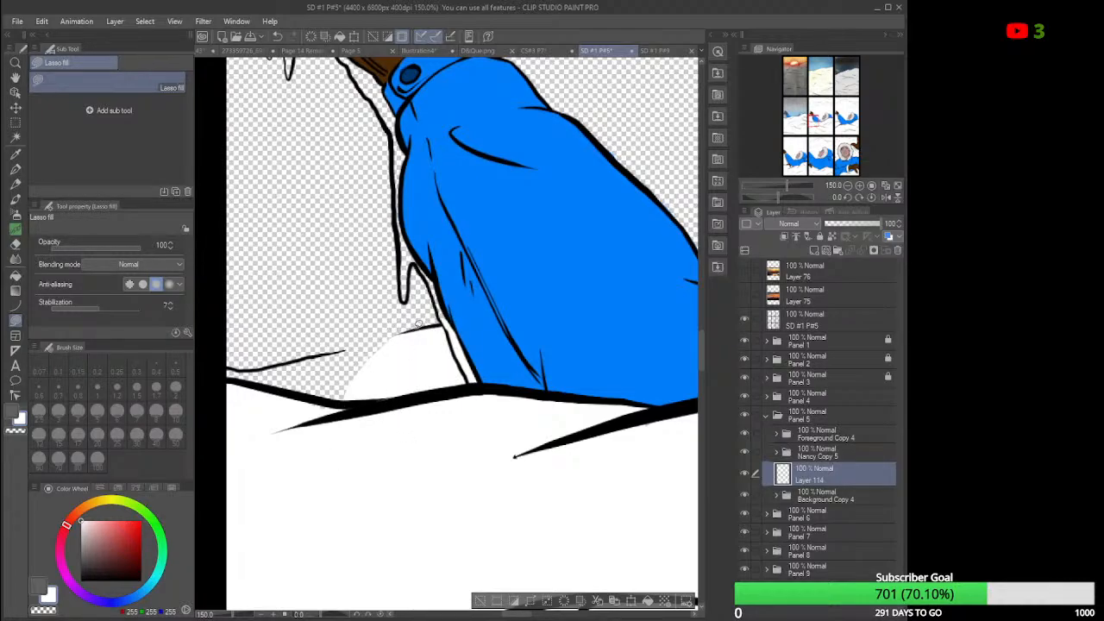
mouse_move(412, 327)
left_mouse_down()
mouse_move(285, 372)
mouse_move(272, 436)
left_mouse_up()
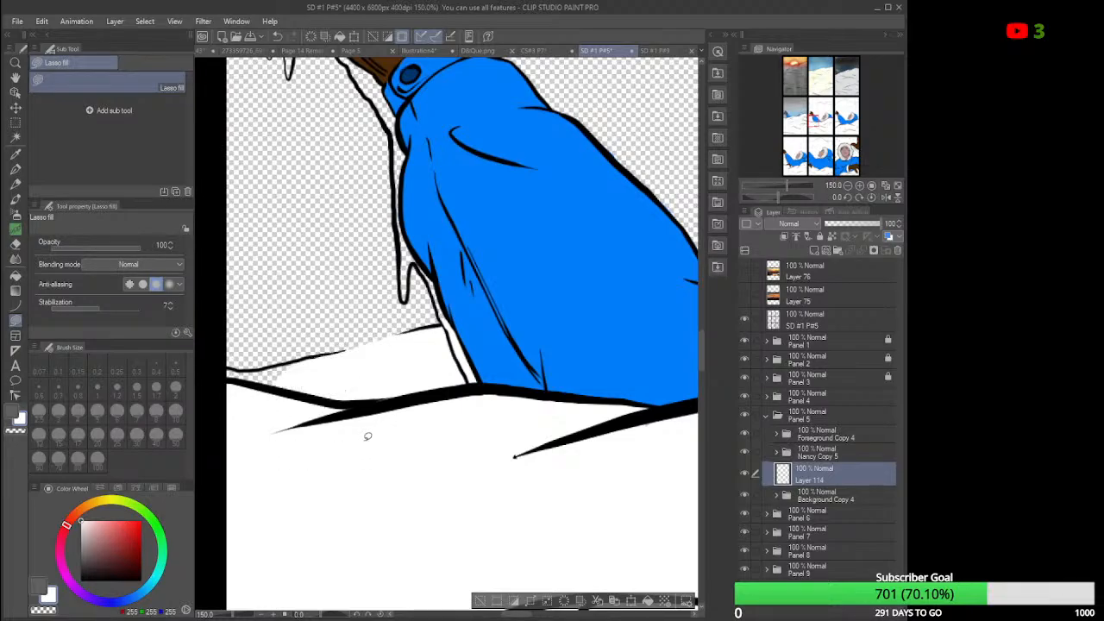
mouse_move(317, 386)
left_mouse_down()
mouse_move(315, 353)
mouse_move(222, 367)
mouse_move(276, 413)
mouse_move(368, 402)
left_mouse_up()
Lasso-fill the snow mounds between the blue sleeve and the character's chin with white.
left_click_drag(519, 615, 542, 615)
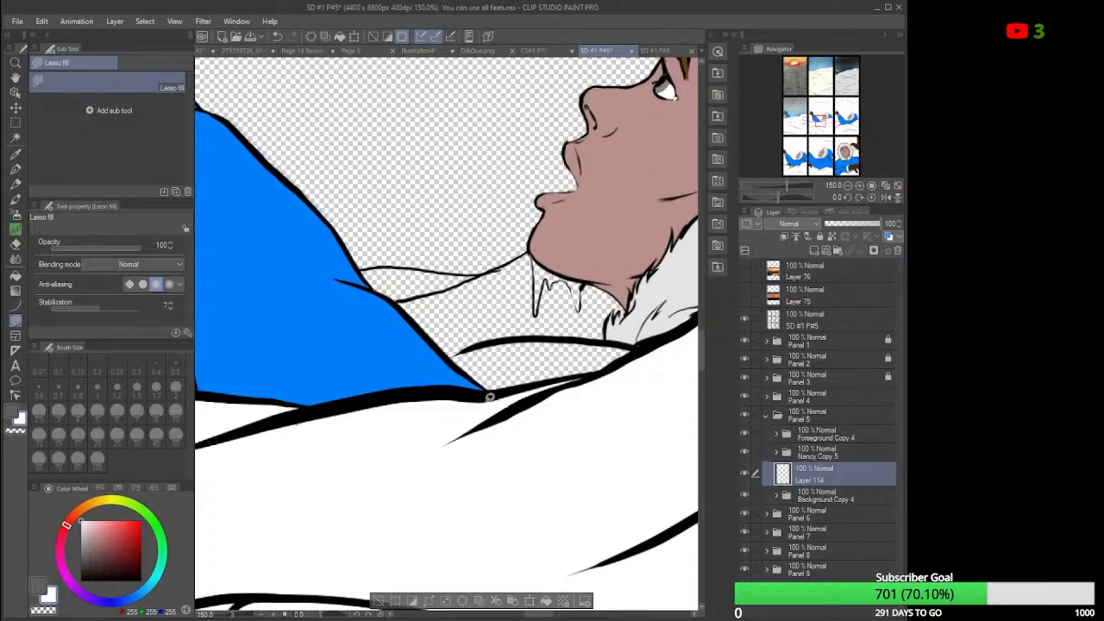
mouse_move(500, 398)
left_mouse_down()
mouse_move(439, 346)
mouse_move(476, 302)
mouse_move(575, 313)
mouse_move(638, 344)
mouse_move(649, 361)
mouse_move(552, 420)
left_mouse_up()
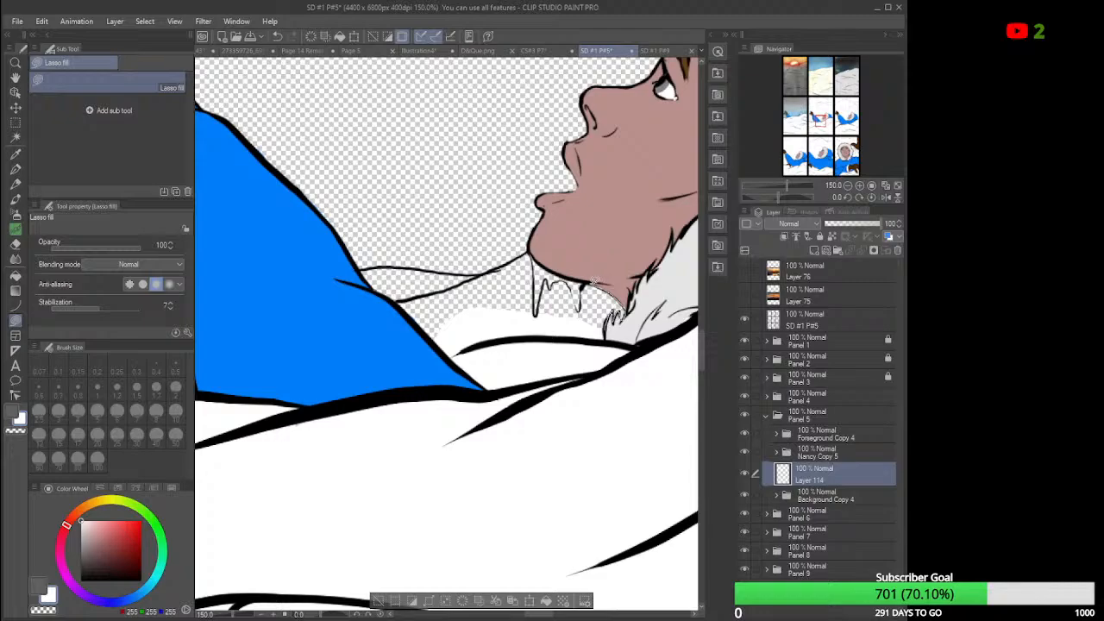
mouse_move(539, 254)
left_mouse_down()
mouse_move(486, 279)
mouse_move(522, 315)
left_mouse_up()
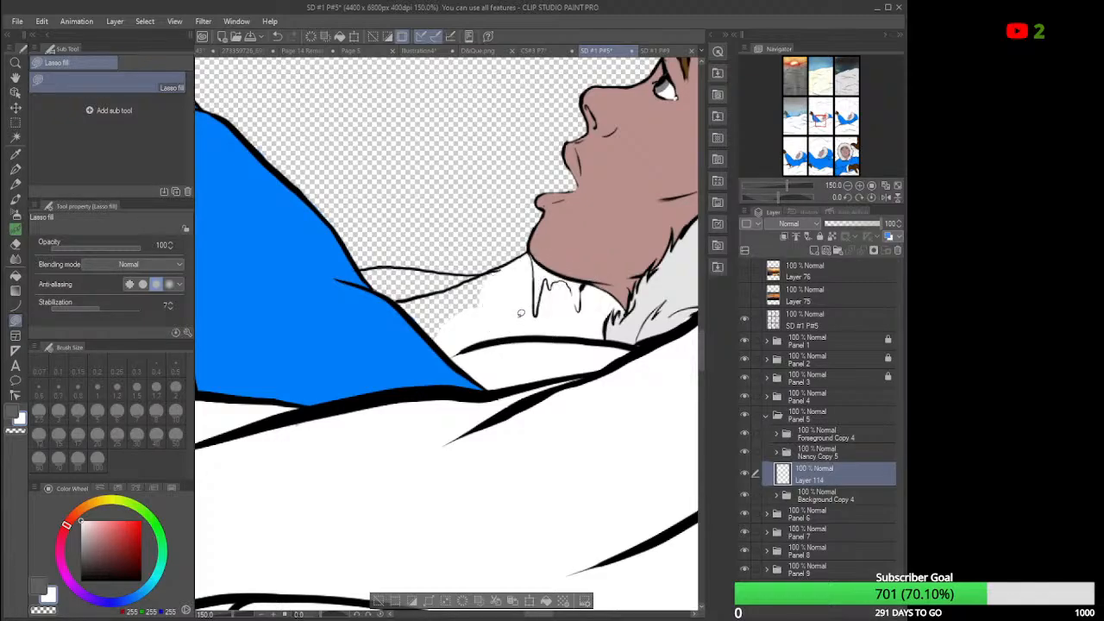
mouse_move(425, 331)
left_mouse_down()
mouse_move(362, 270)
mouse_move(407, 262)
mouse_move(494, 273)
mouse_move(499, 294)
mouse_move(455, 345)
left_mouse_up()
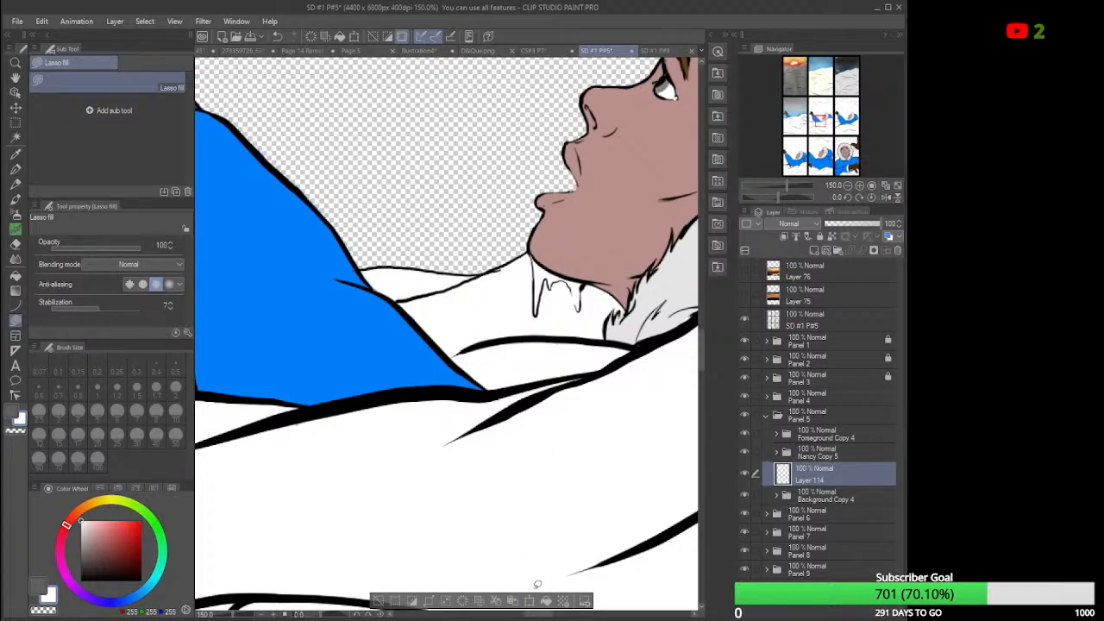
Add four new layers beneath Layer 114 in Panel 5 and select the lowest one, Layer 115.
mouse_move(540, 616)
left_mouse_down()
mouse_move(577, 616)
mouse_move(524, 616)
left_mouse_up()
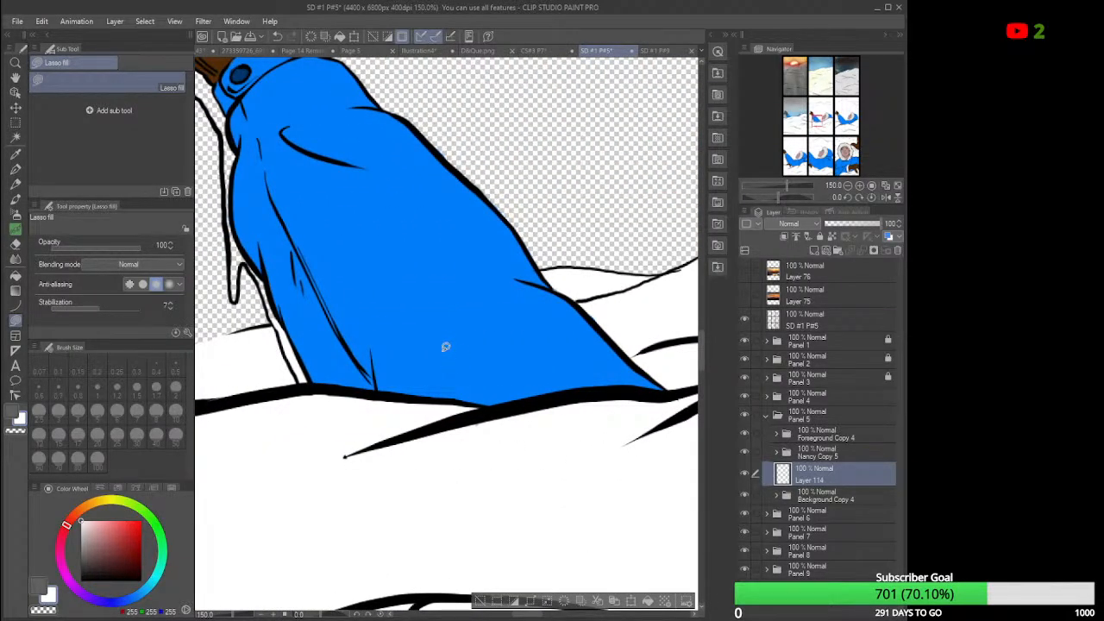
scroll(443, 344, "down", 4)
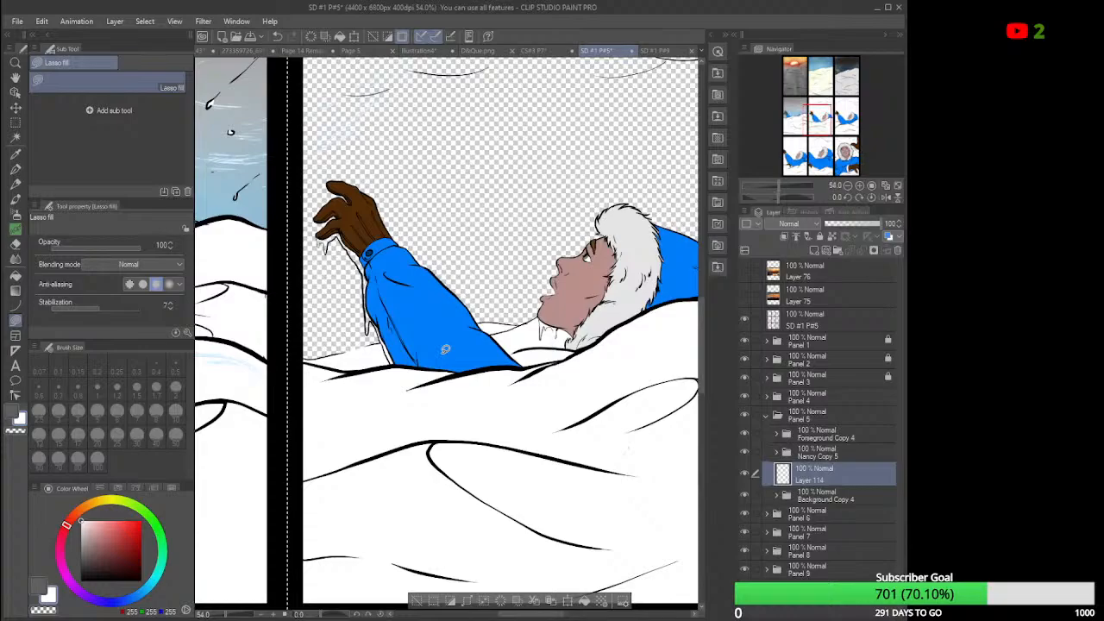
scroll(445, 348, "down", 2)
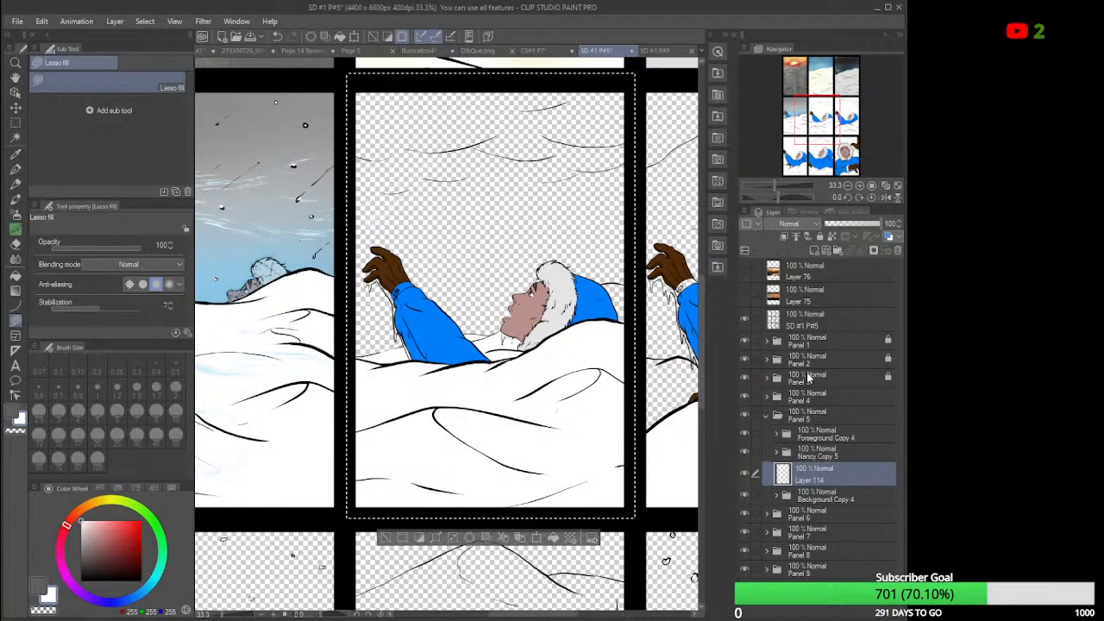
left_click(814, 248)
left_click_drag(818, 470, 816, 513)
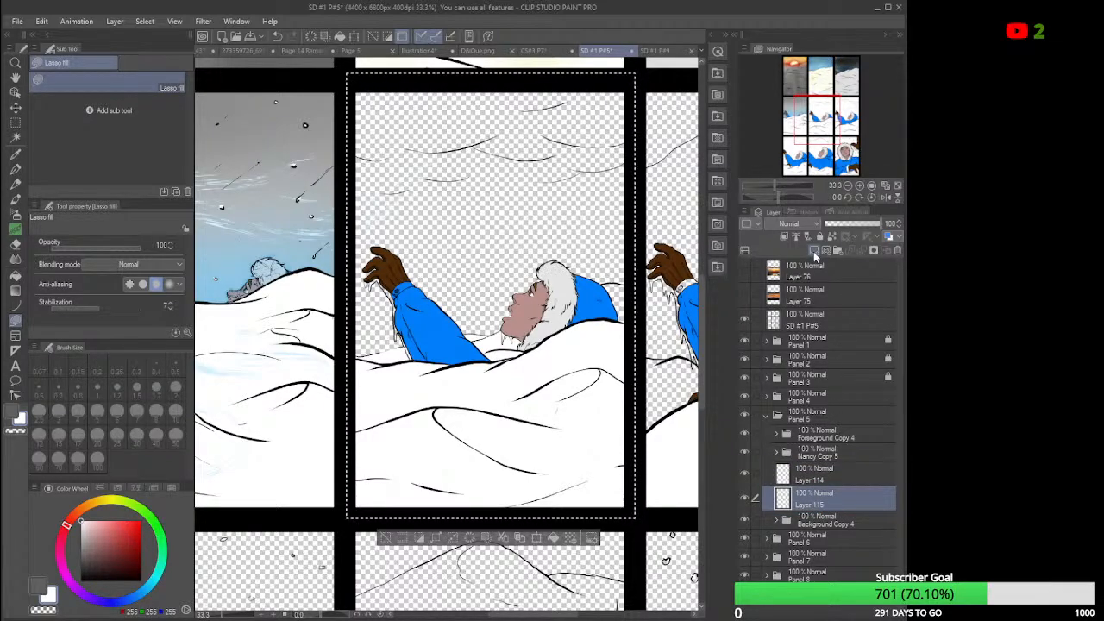
left_click(813, 251)
left_click(813, 251)
left_click(814, 251)
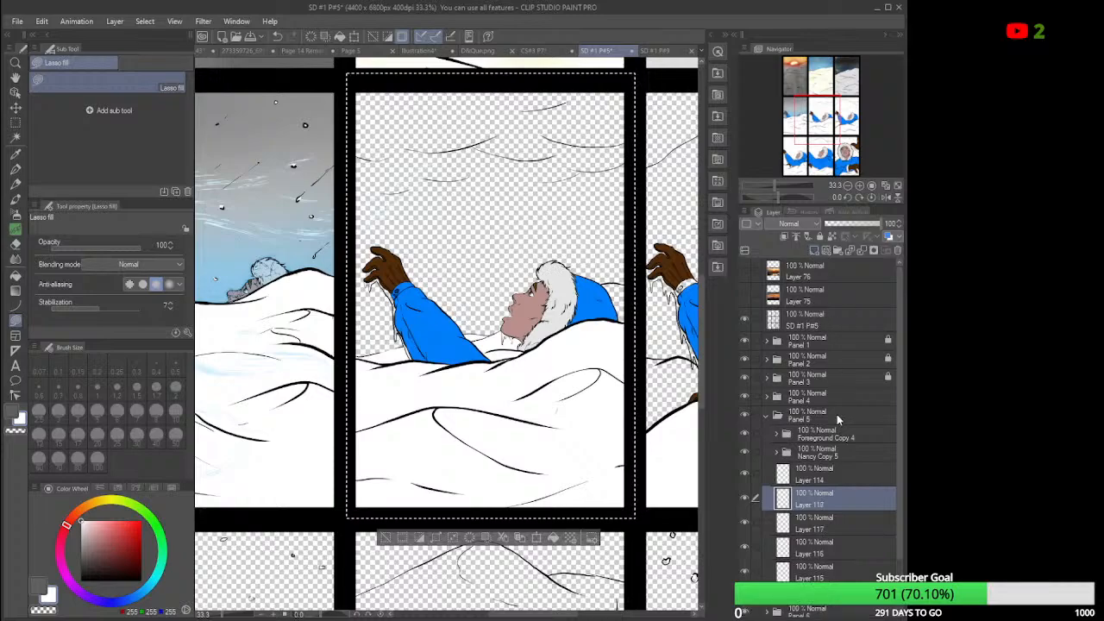
left_click(826, 576)
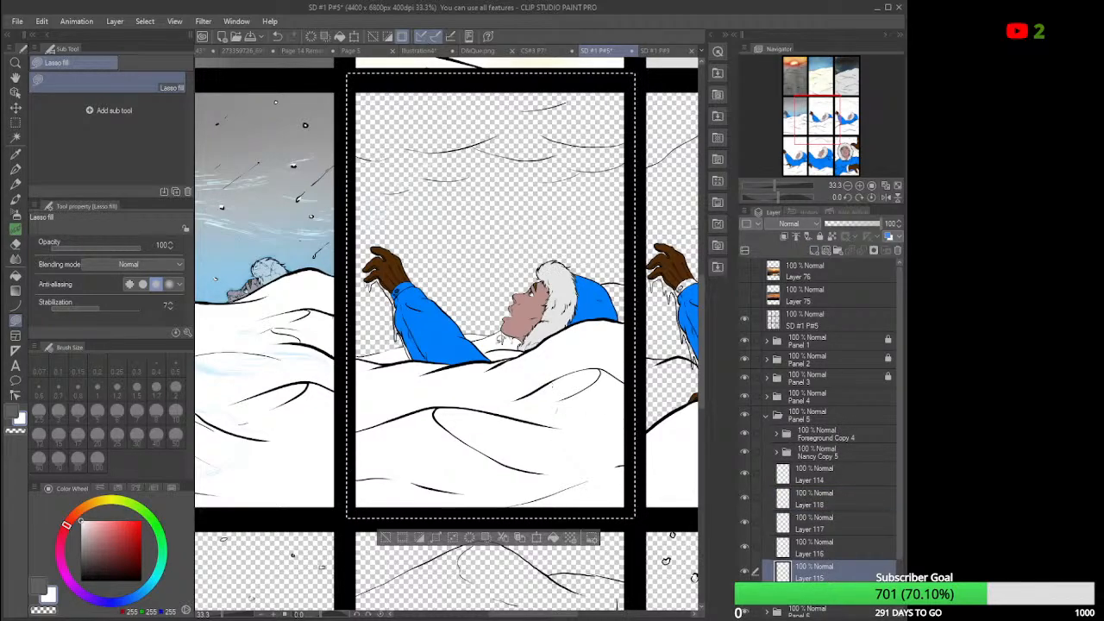
Airbrush light blue (RGB 164, 216, 255) across Panel 5's lower sky on Layer 115, using the Soft airbrush at size 37.19.
key("ctrl+minus")
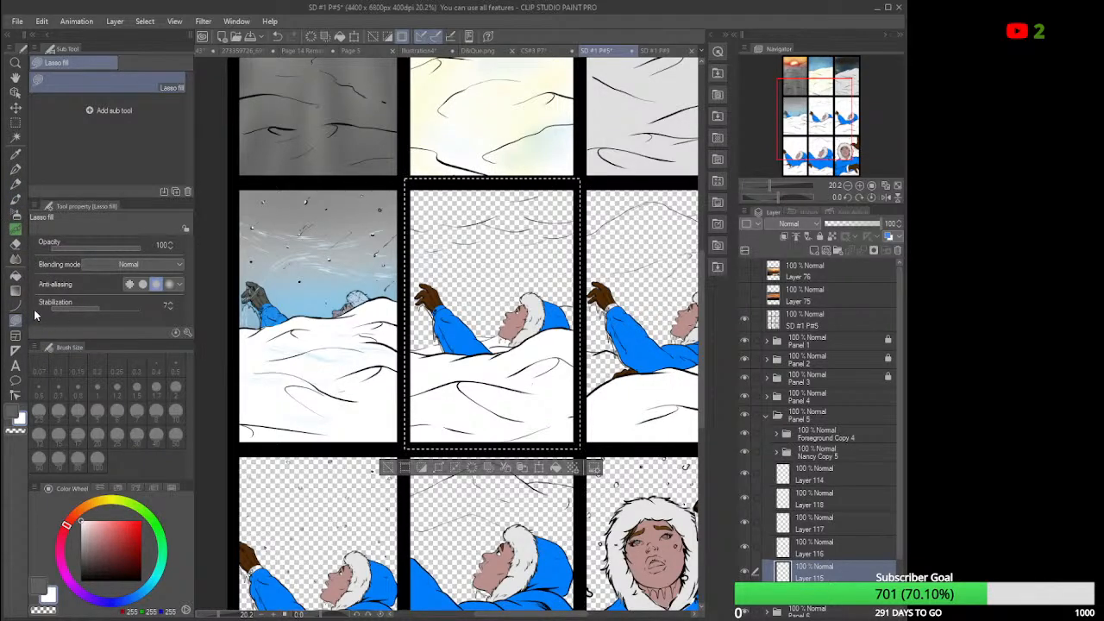
left_click(141, 594)
left_click_drag(117, 516, 101, 520)
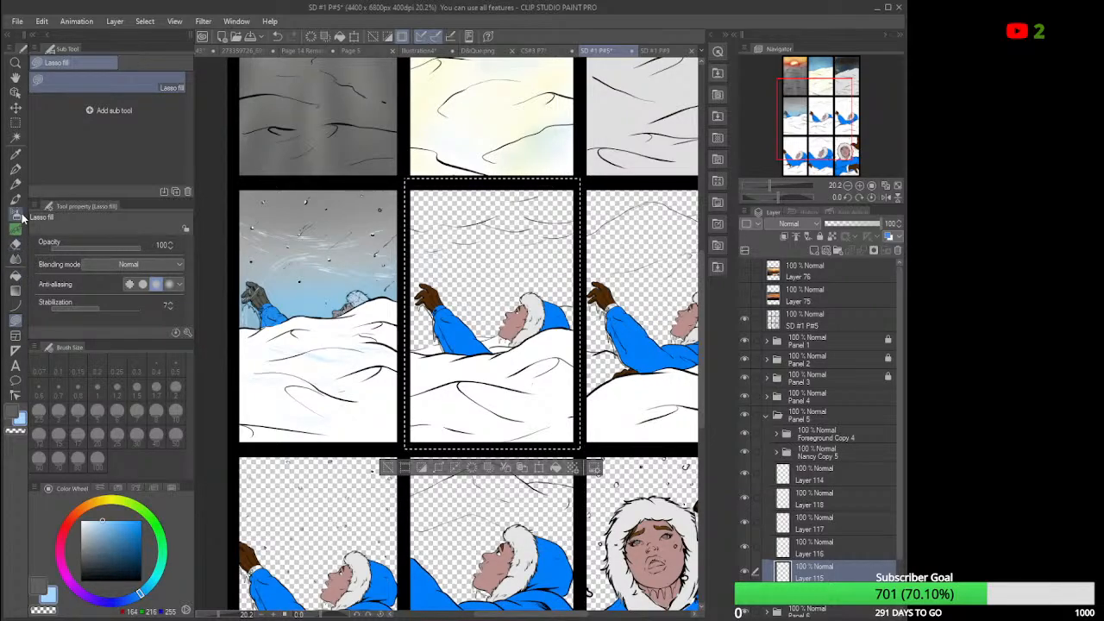
left_click(15, 214)
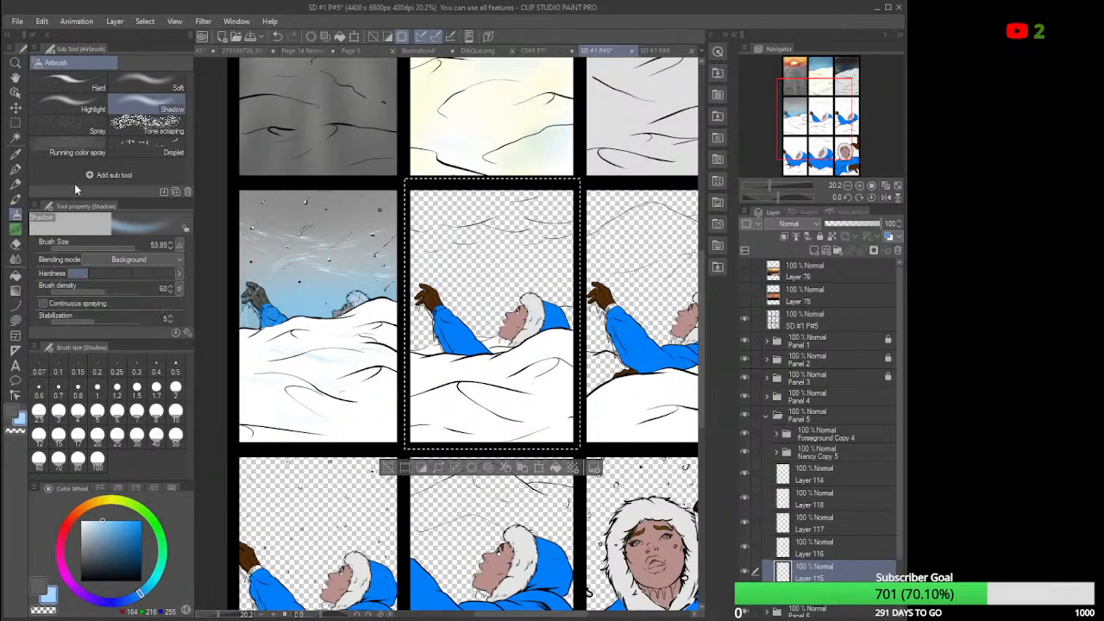
left_click(163, 86)
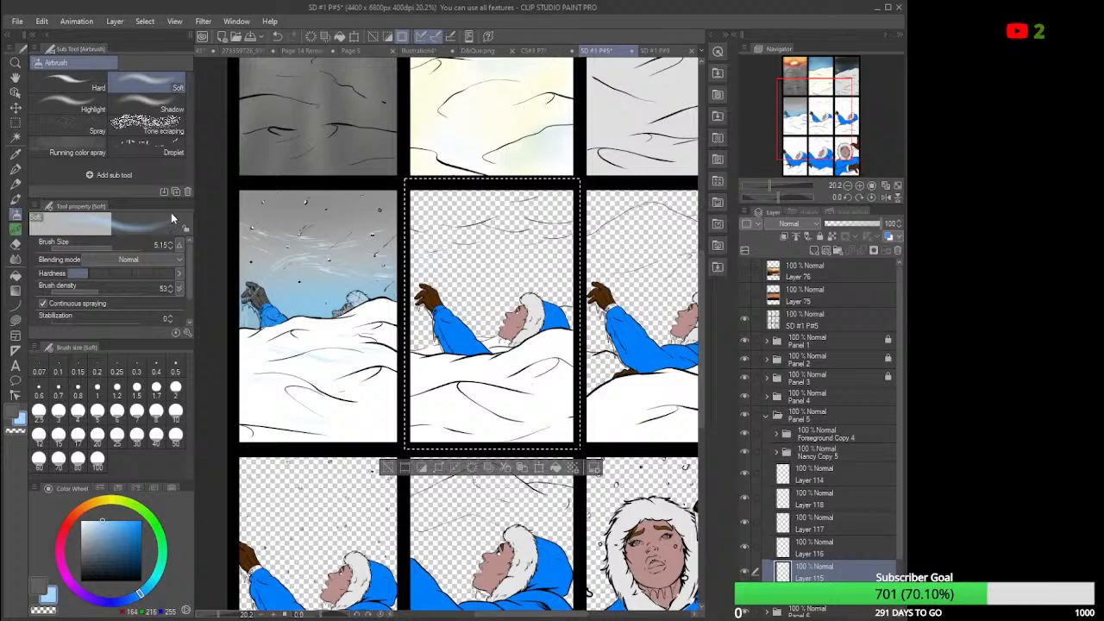
left_click_drag(113, 245, 127, 251)
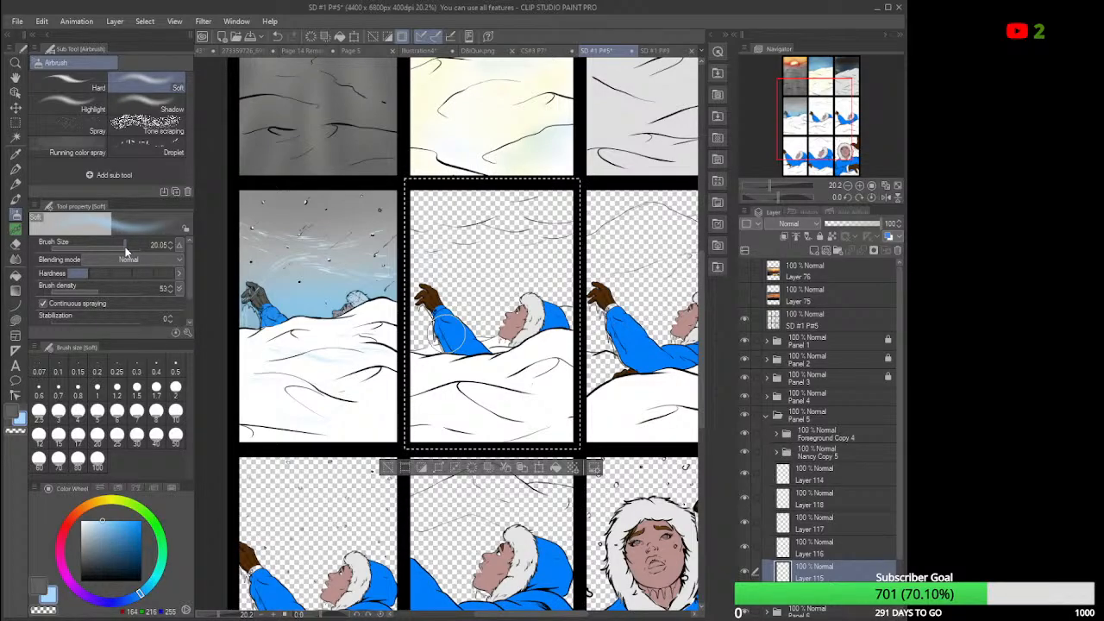
left_click_drag(137, 247, 131, 247)
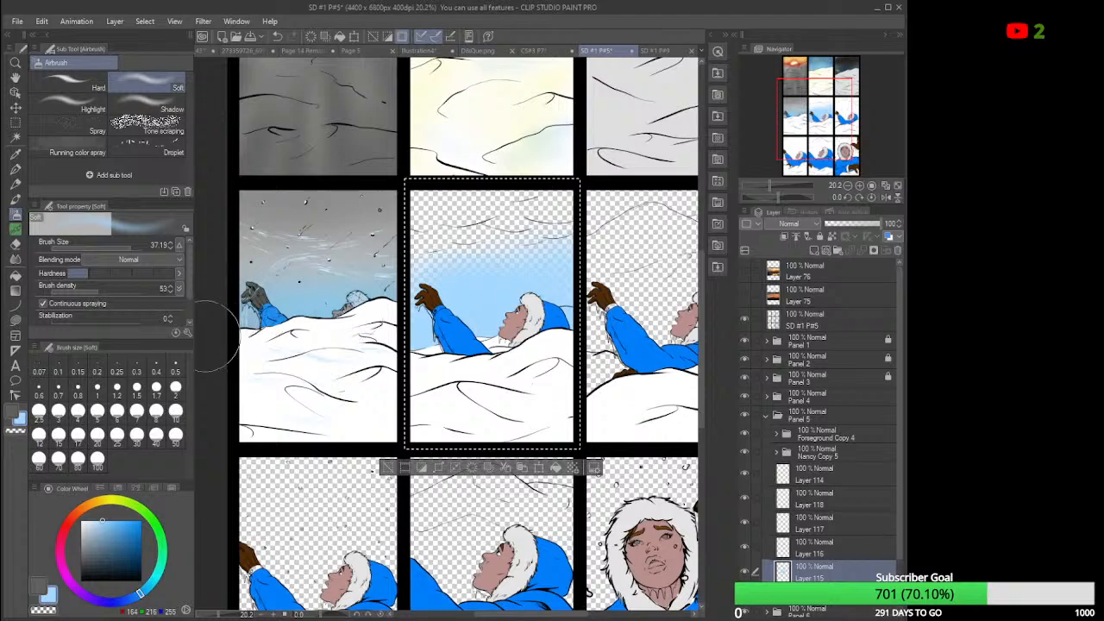
Airbrush a medium blue (RGB 82, 127, 161) band across the middle of Panel 5's sky on Layer 116.
left_click_drag(105, 519, 111, 543)
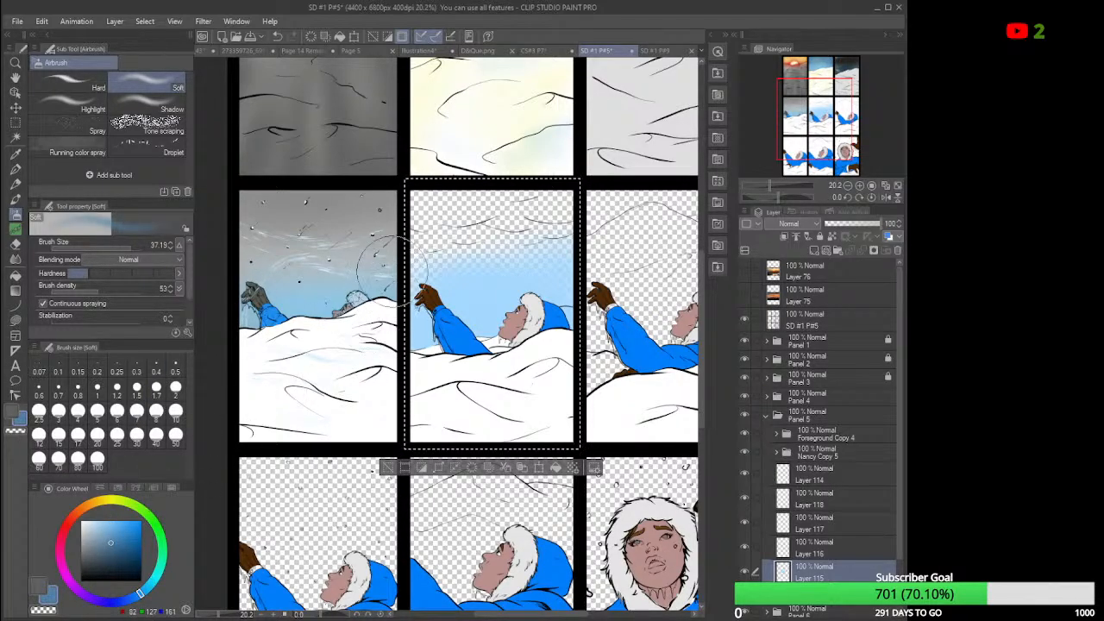
left_click(823, 549)
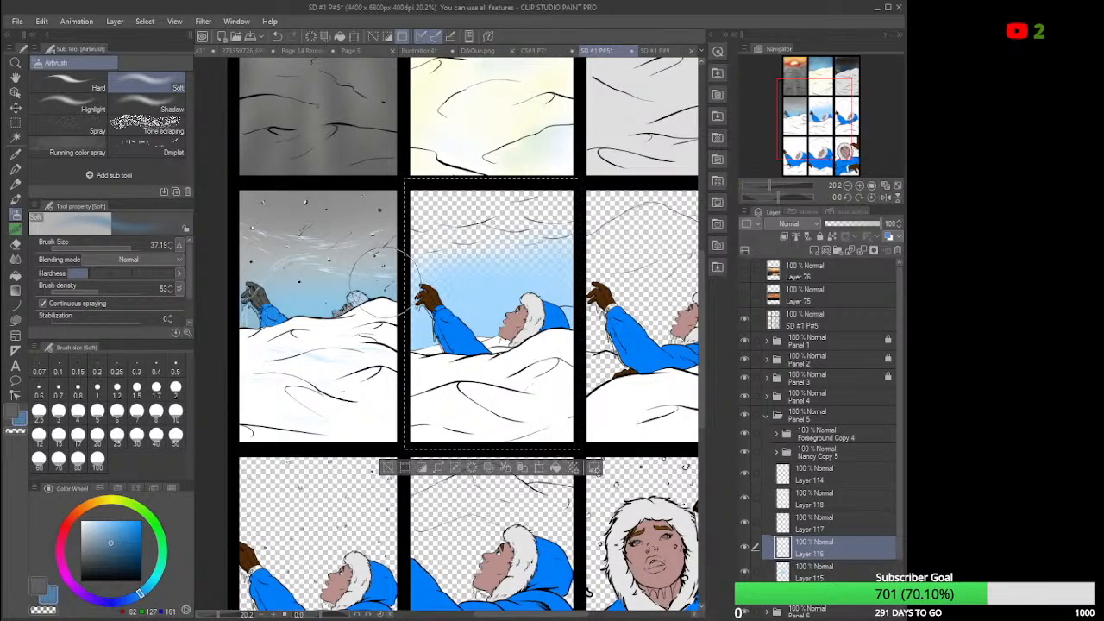
mouse_move(532, 252)
left_mouse_down()
mouse_move(579, 244)
mouse_move(505, 261)
mouse_move(522, 246)
mouse_move(579, 245)
left_mouse_up()
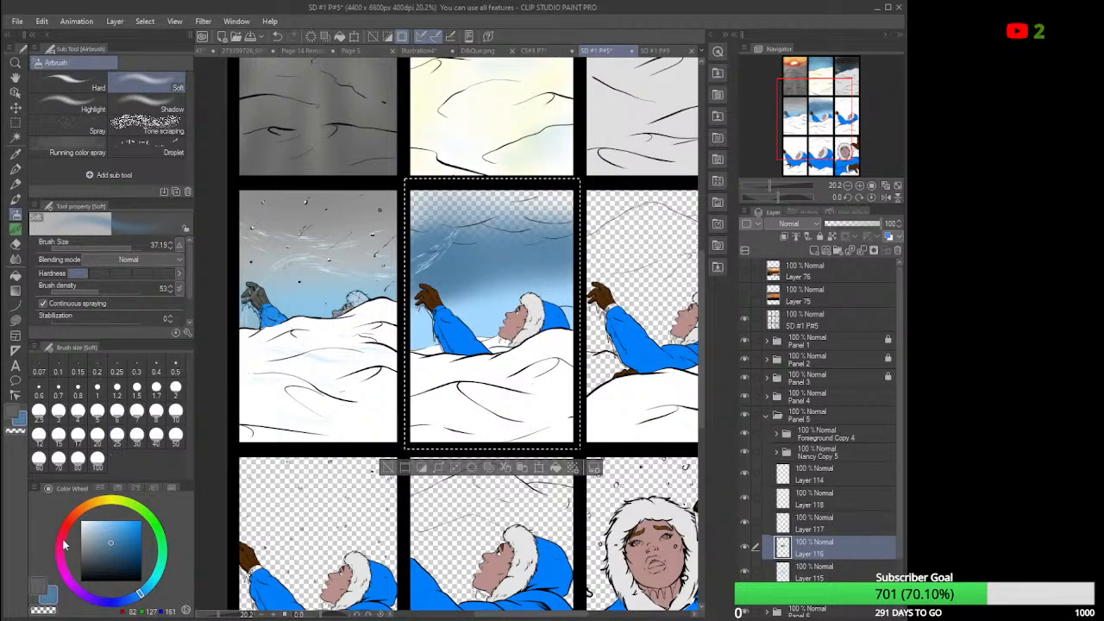
Try dark blue (RGB 37, 74, 101) on Layer 116, undo it, and airbrush it across Panel 5's upper sky on Layer 117.
left_click_drag(112, 541, 119, 557)
left_click_drag(529, 211, 556, 199)
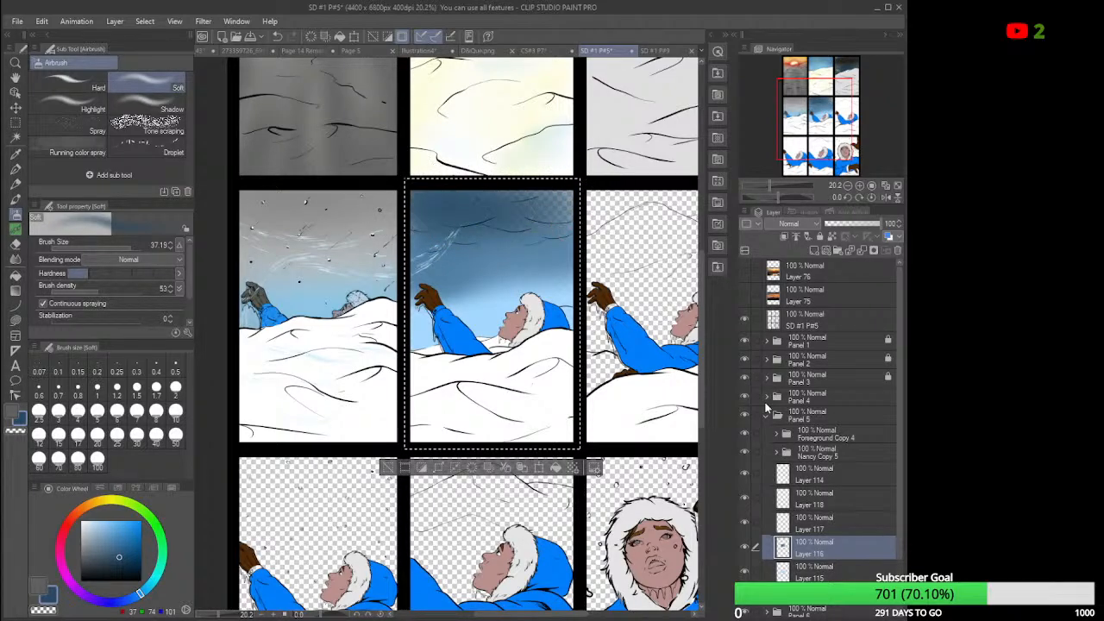
key("ctrl+z")
key("ctrl+z")
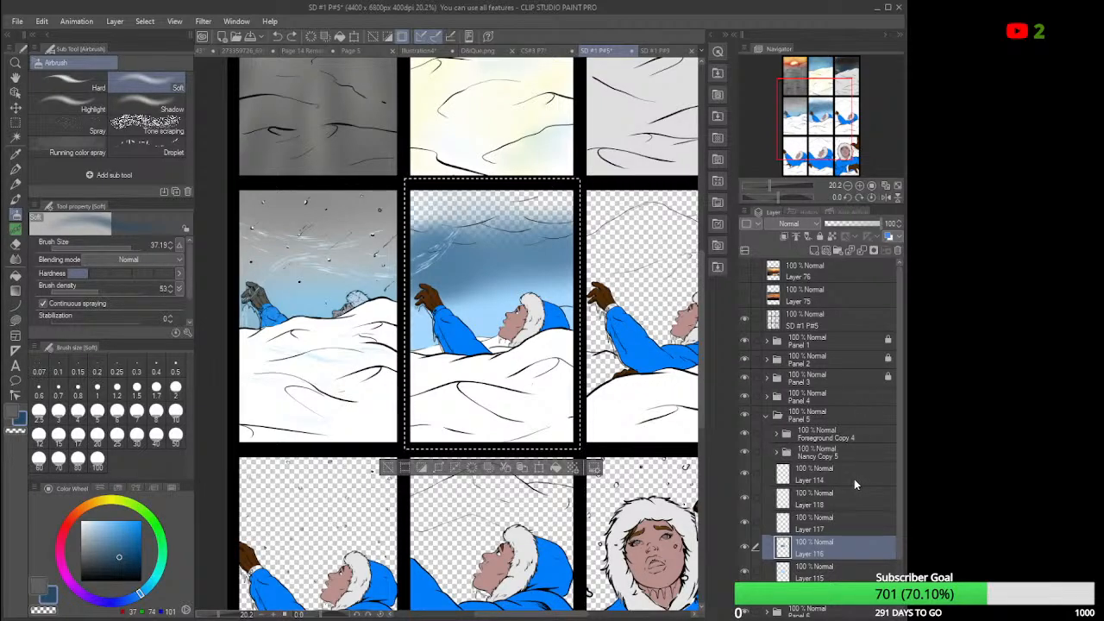
left_click(825, 530)
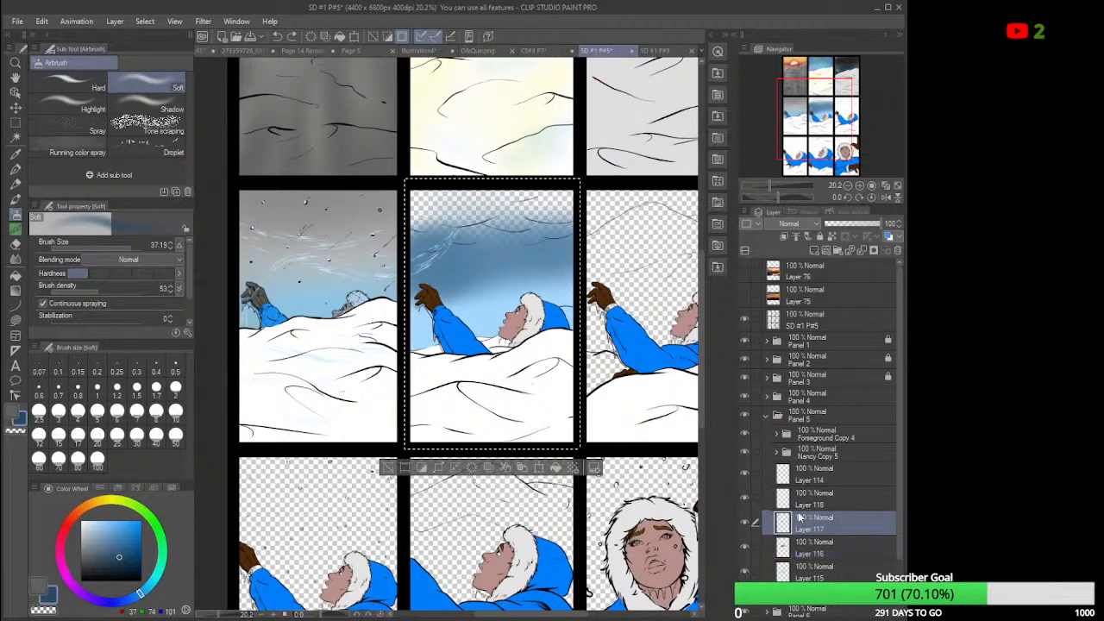
mouse_move(489, 216)
left_mouse_down()
mouse_move(586, 215)
mouse_move(556, 213)
mouse_move(590, 189)
mouse_move(540, 198)
mouse_move(377, 187)
left_mouse_up()
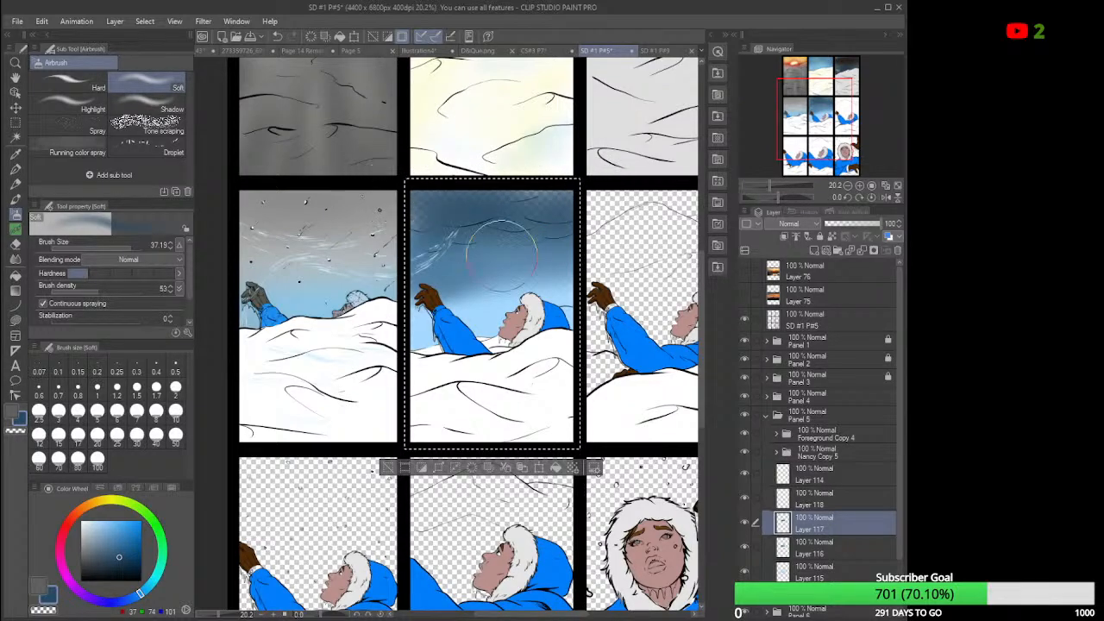
Move the empty Layer 118 beneath Layer 115 in the Panel 5 folder.
left_click(821, 502)
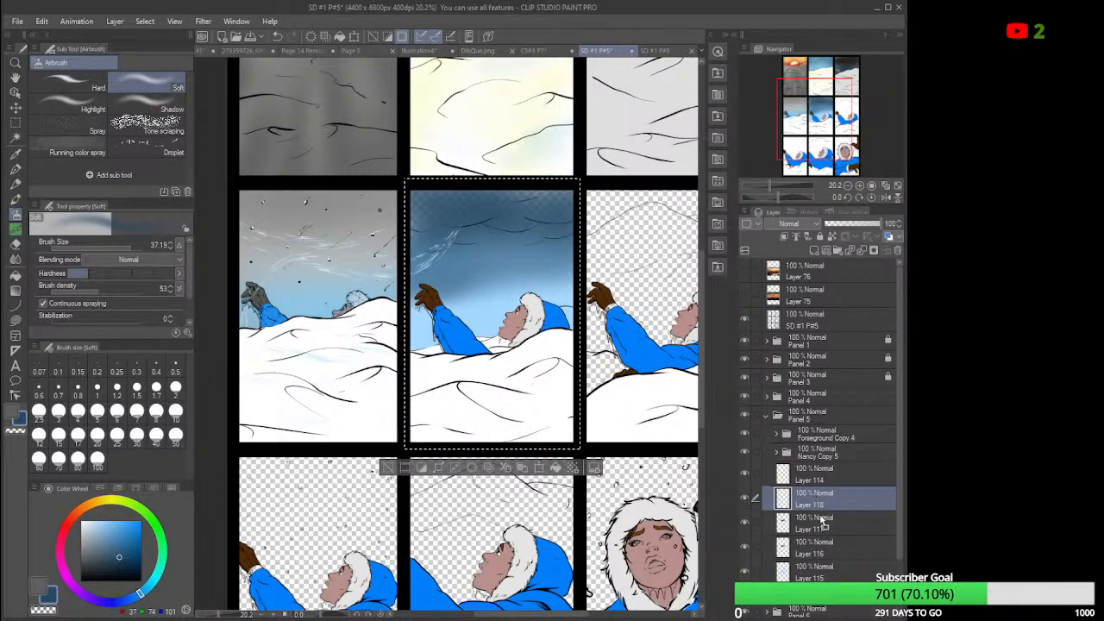
left_click_drag(824, 580, 824, 584)
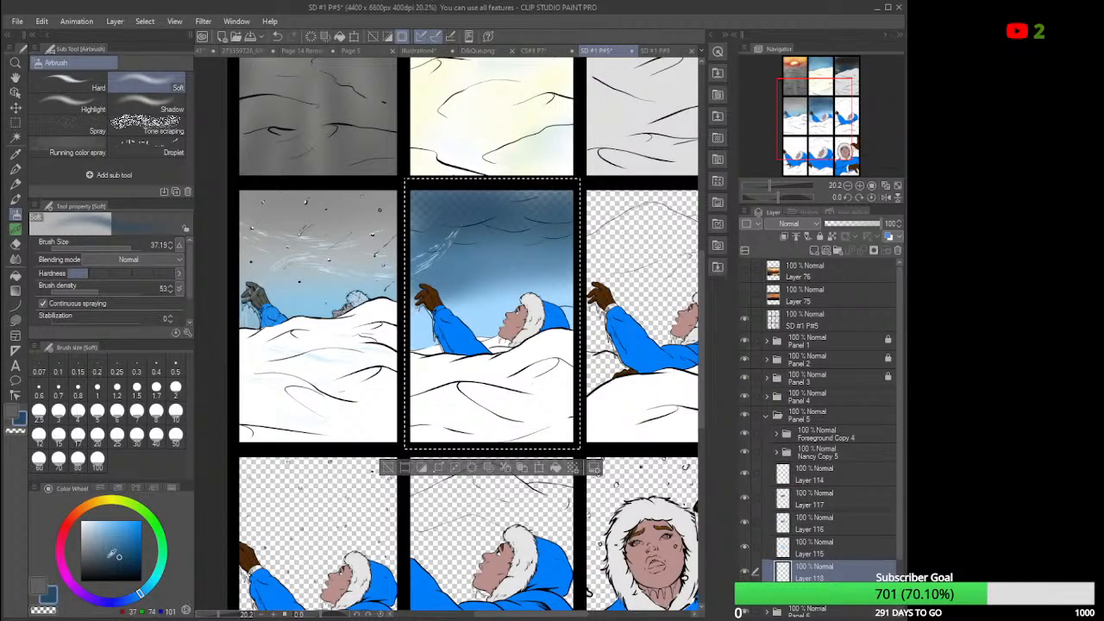
Fill Layer 118 with white behind Panel 5's sky and add a new layer above Layer 114.
left_click_drag(119, 557, 81, 520)
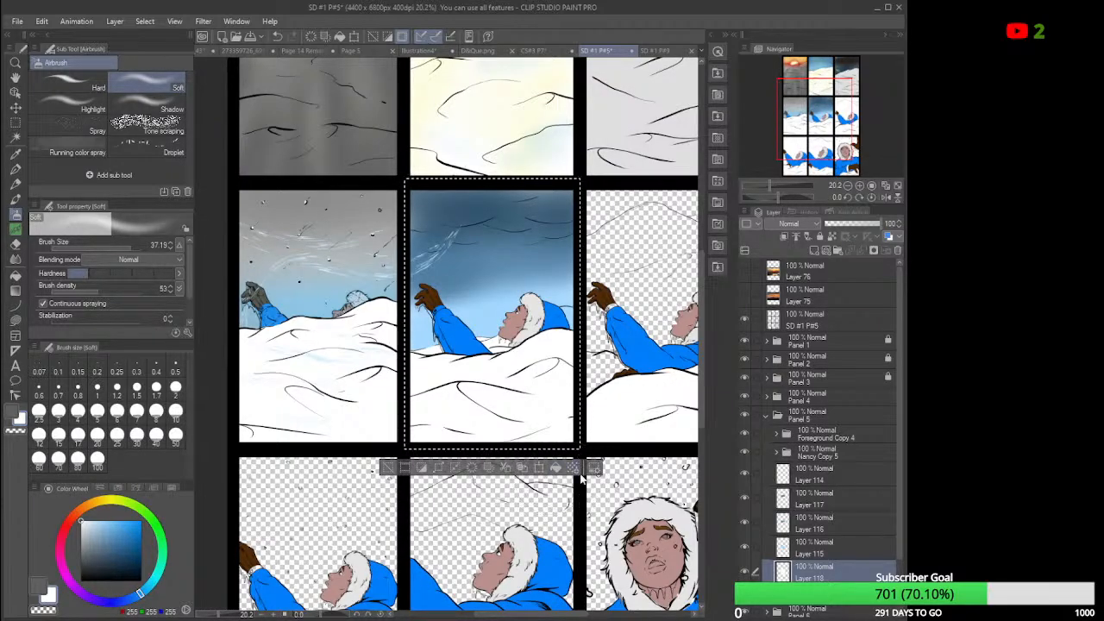
left_click(811, 480)
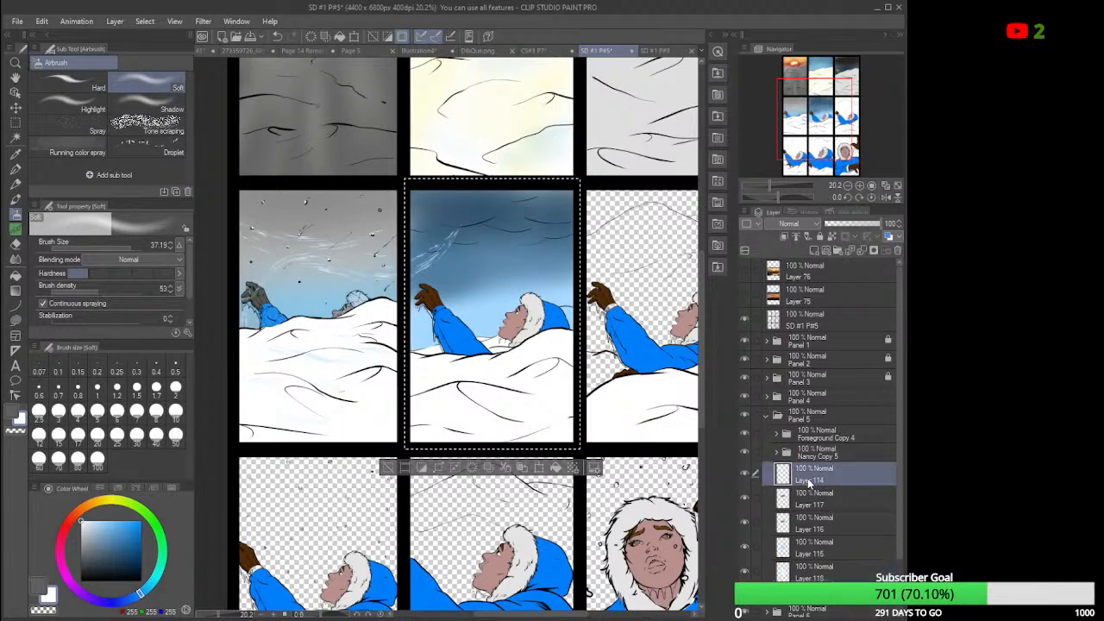
left_click(812, 248)
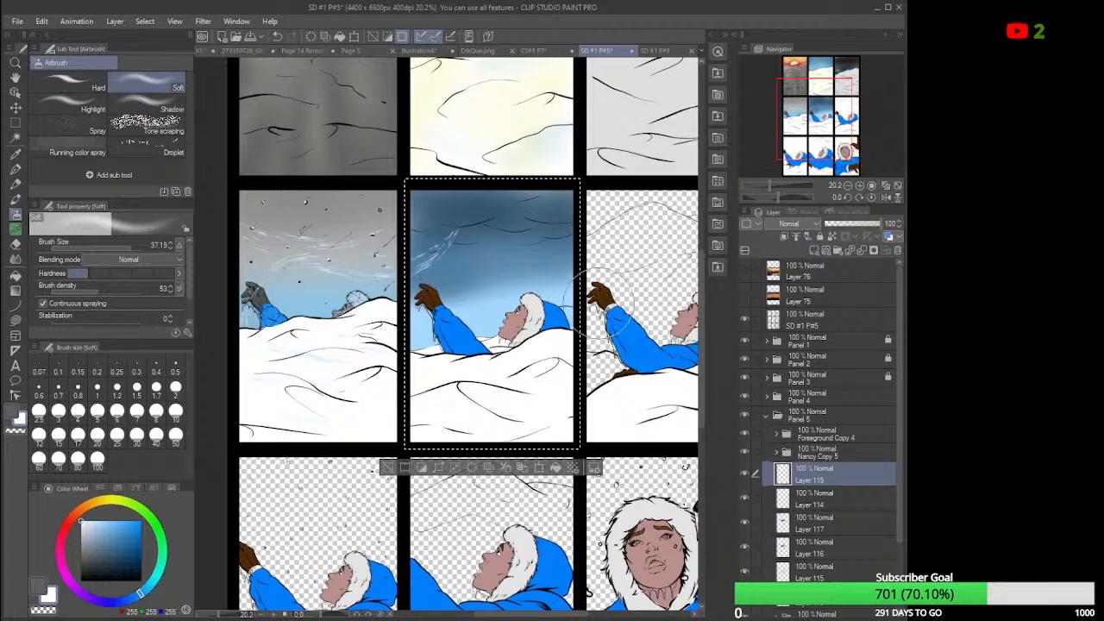
Pick a pale yellow (RGB 255, 250, 164) and move Layer 119 above the Foreground Copy 4 folder in Panel 5.
scroll(518, 328, "down", 3)
scroll(595, 303, "up", 1)
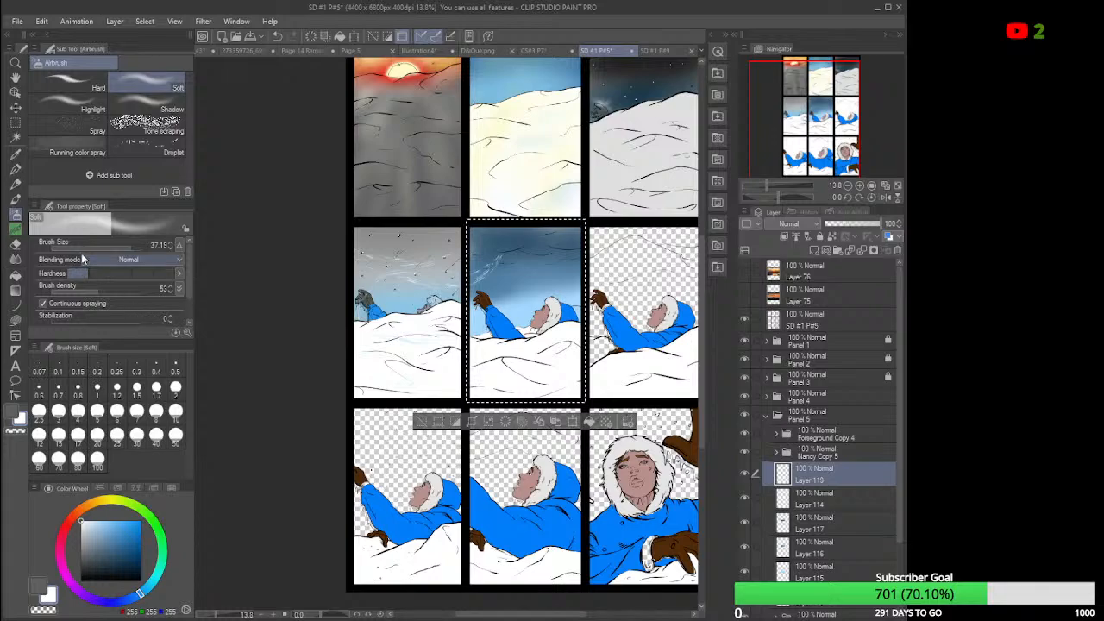
left_click(109, 501)
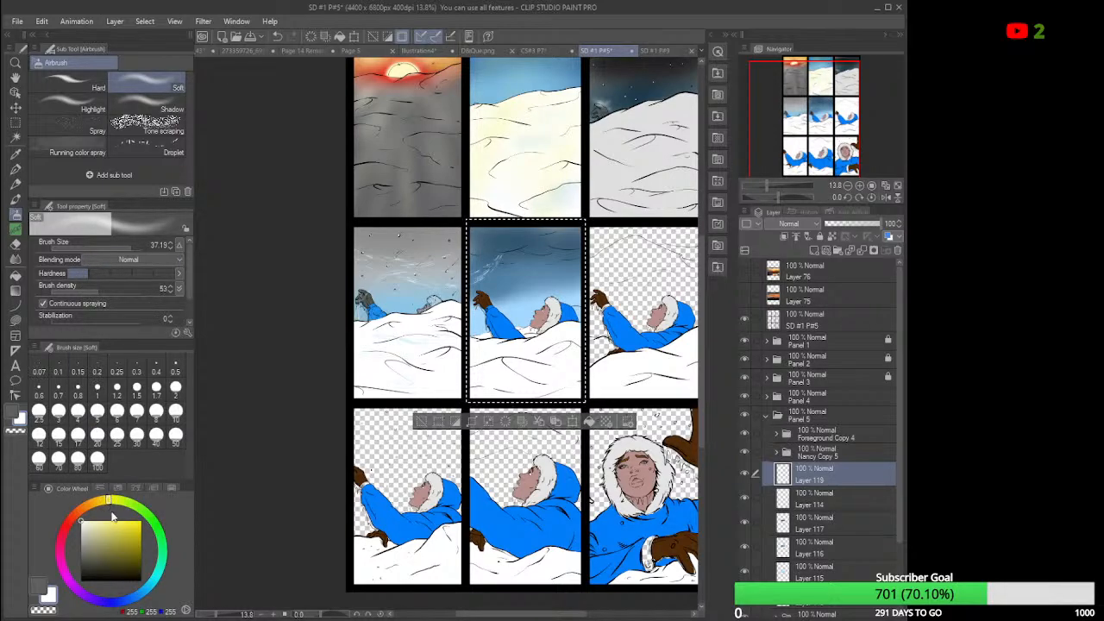
left_click(112, 521)
left_click(102, 520)
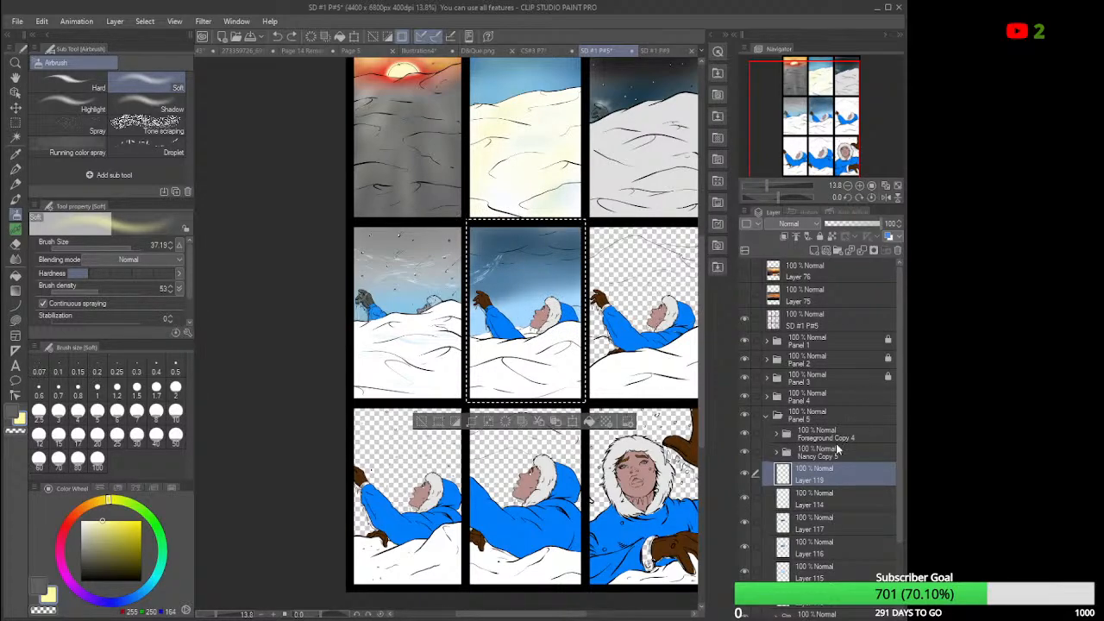
left_click_drag(822, 473, 833, 433)
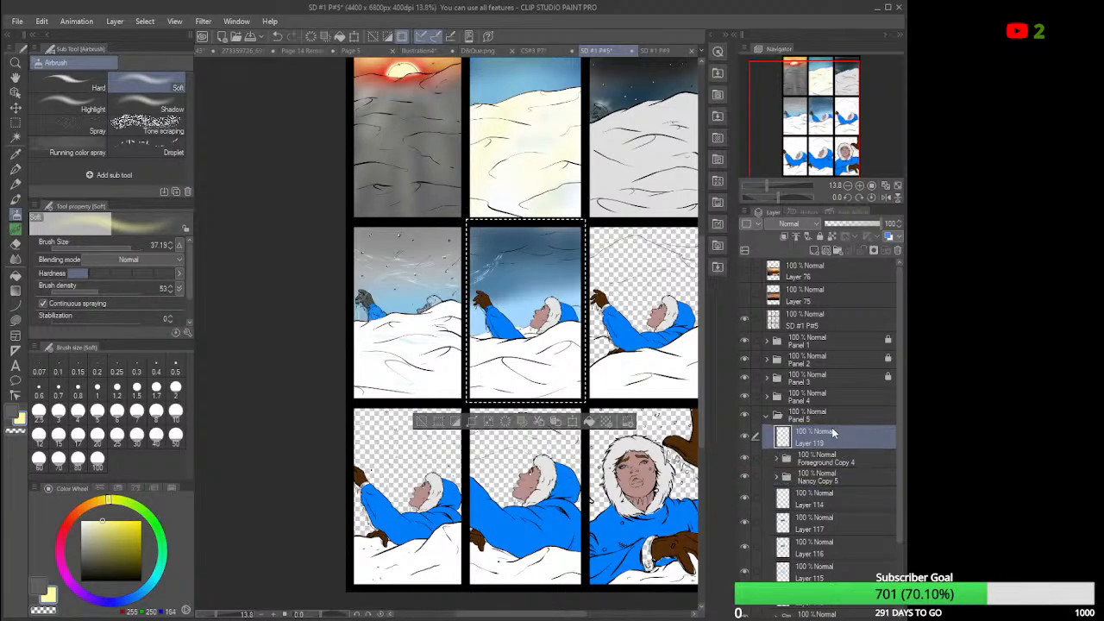
Airbrush pale yellow light over Panel 5's sky, figure and snow on Layer 119, and hide that layer.
mouse_move(521, 234)
left_mouse_down()
mouse_move(484, 287)
mouse_move(511, 320)
left_mouse_up()
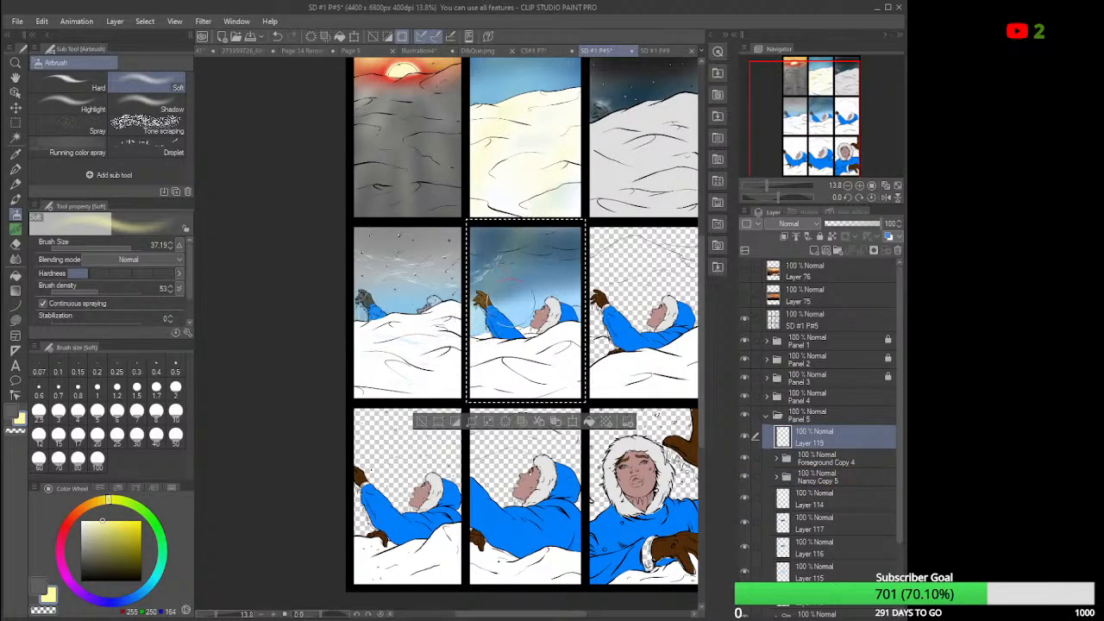
left_click_drag(567, 246, 532, 319)
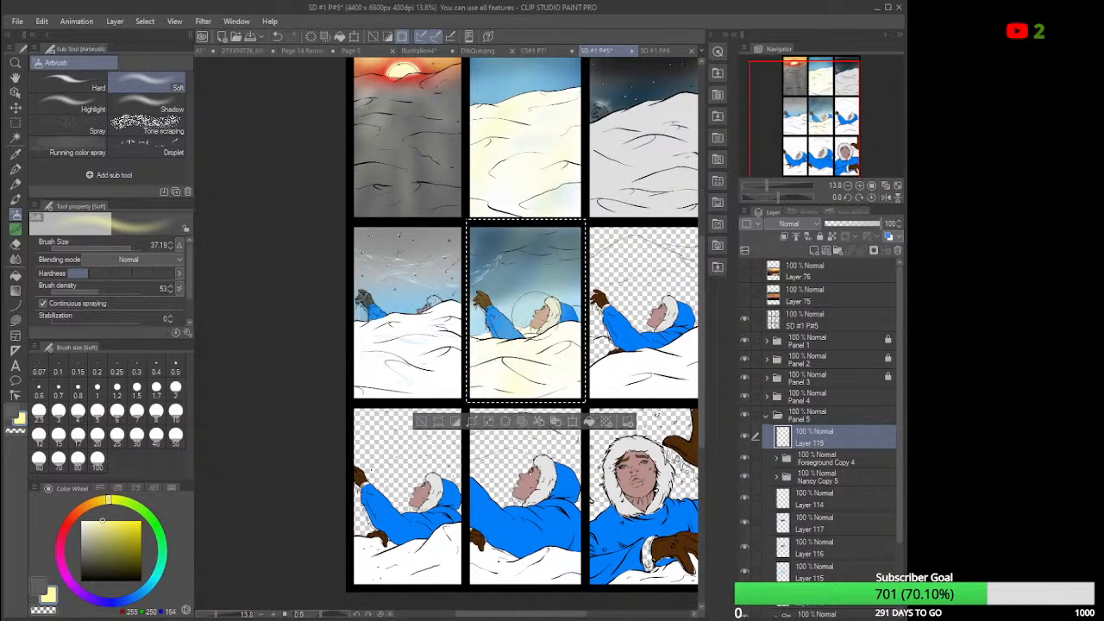
left_click_drag(557, 239, 510, 300)
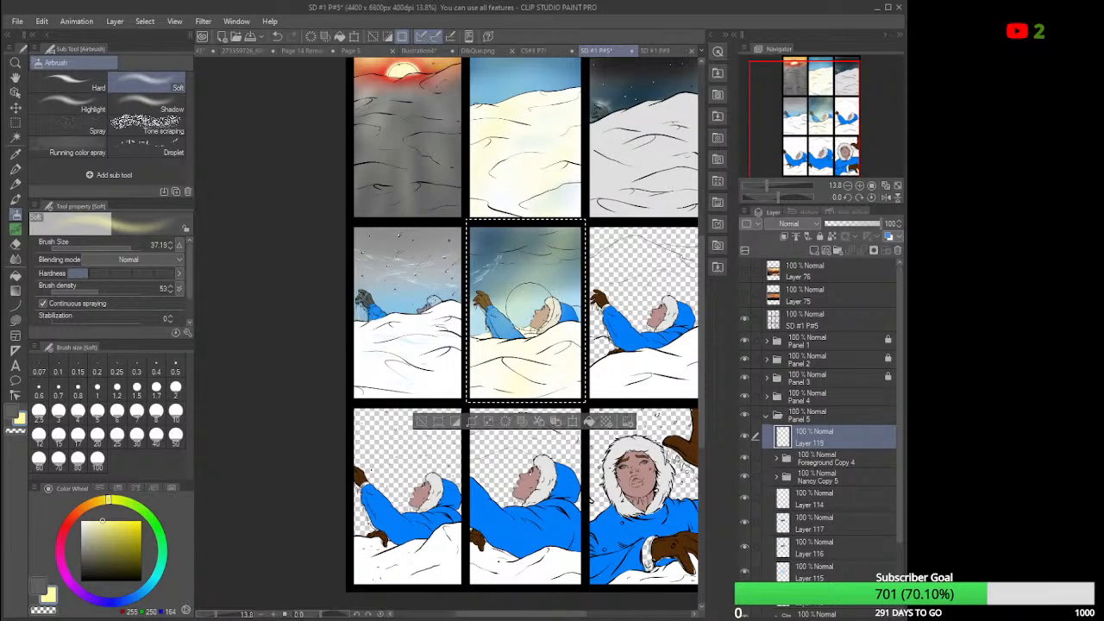
left_click(743, 434)
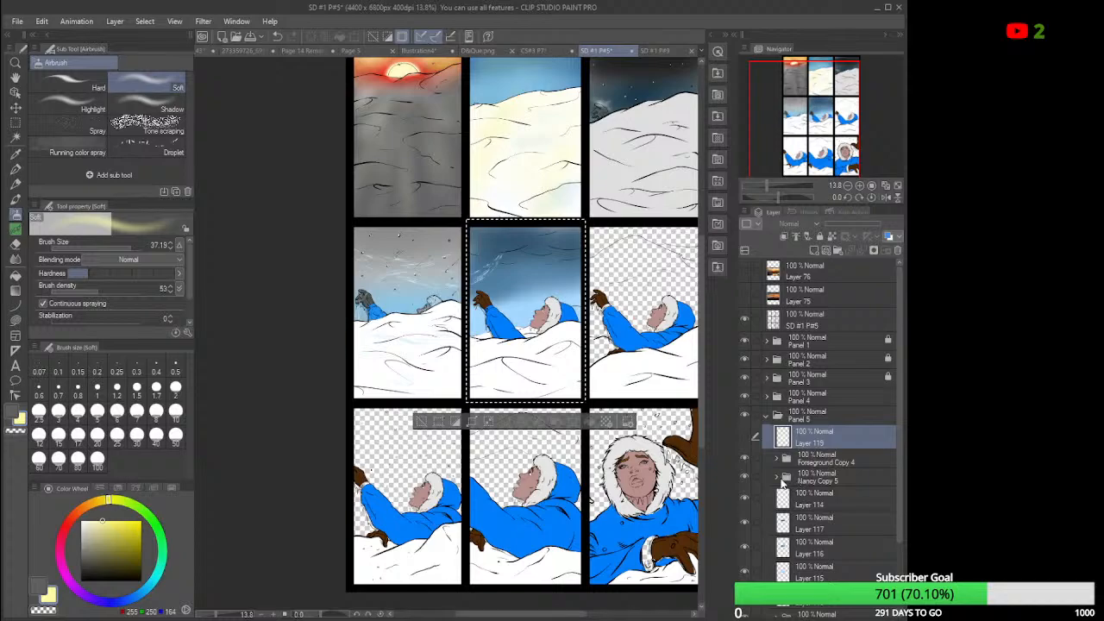
left_click(775, 480)
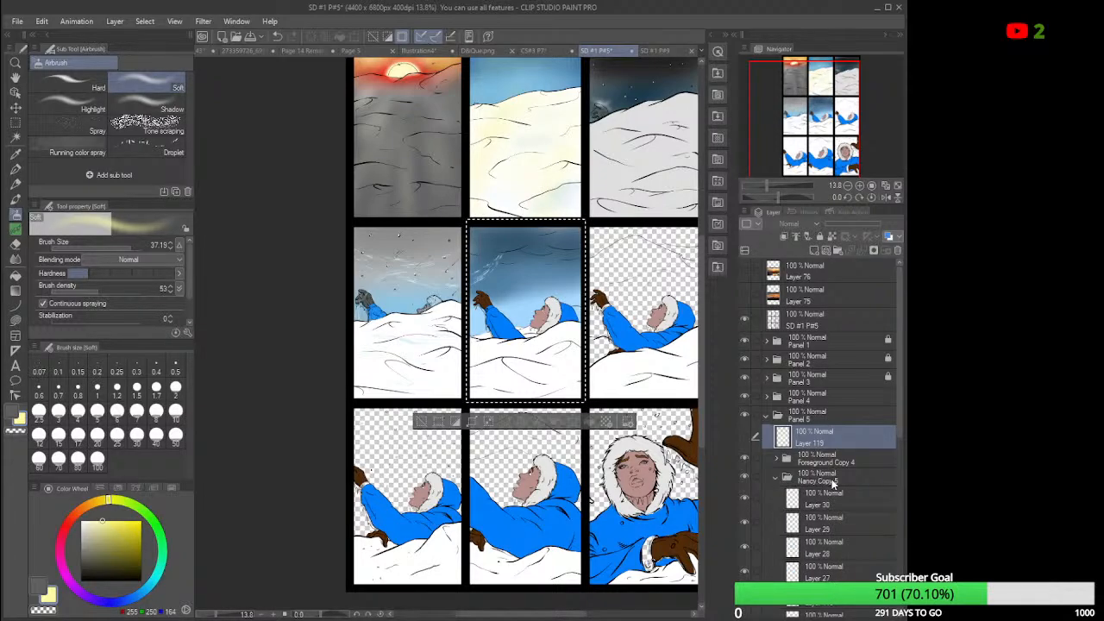
left_click(776, 478)
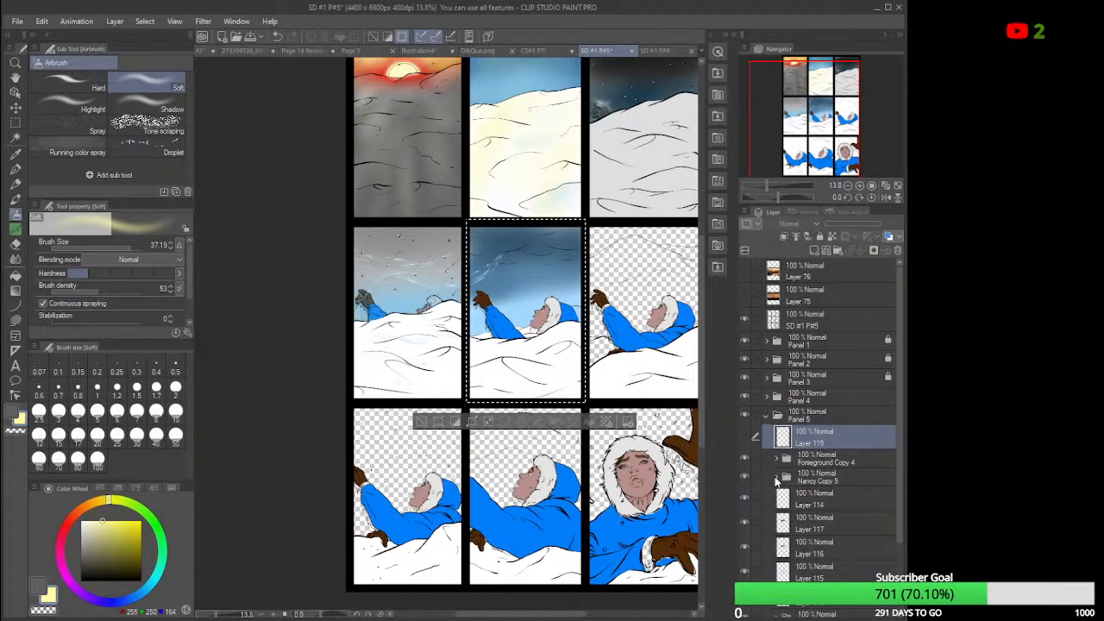
left_click(775, 478)
left_click(776, 478)
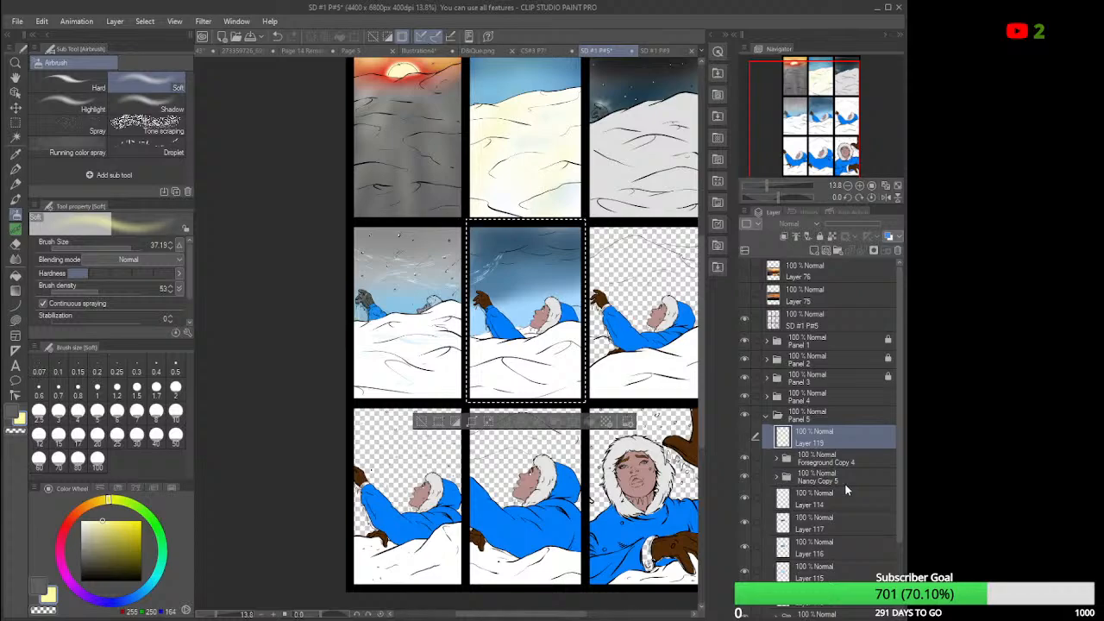
Move the sky layers 114 to 118 into the Background Copy 4 folder of Panel 5.
left_click_drag(900, 498, 900, 542)
left_click(812, 535)
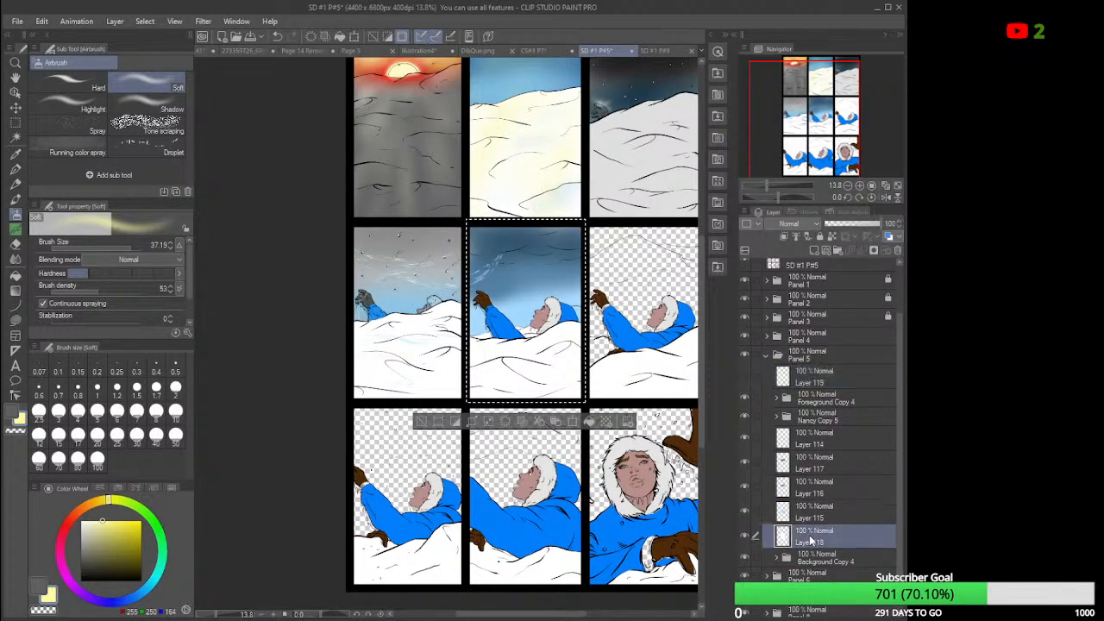
left_click(811, 514, "ctrl")
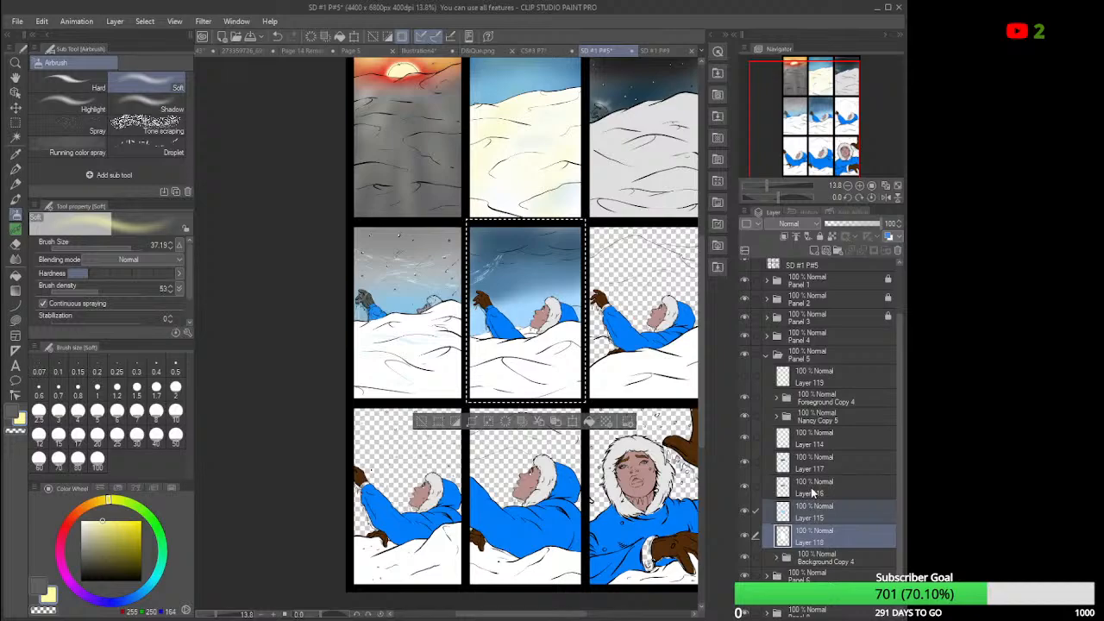
left_click(812, 488, "ctrl")
left_click(814, 469, "ctrl")
left_click_drag(814, 500, 815, 560)
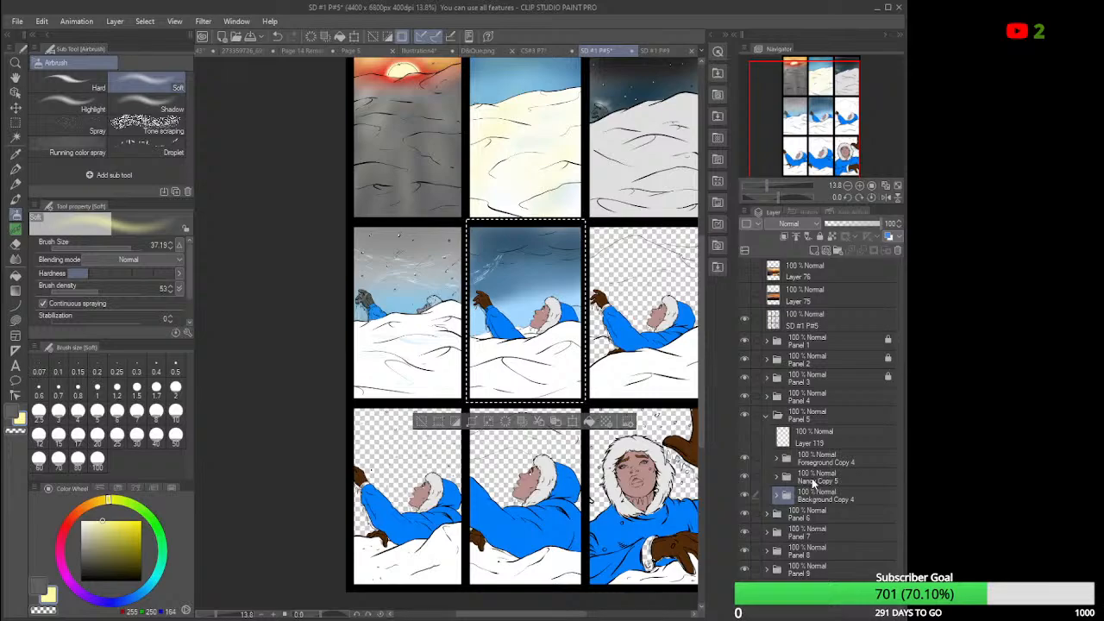
Load the outline of the Nancy Copy 5 folder's artwork as the selection in Panel 5.
left_click(812, 480)
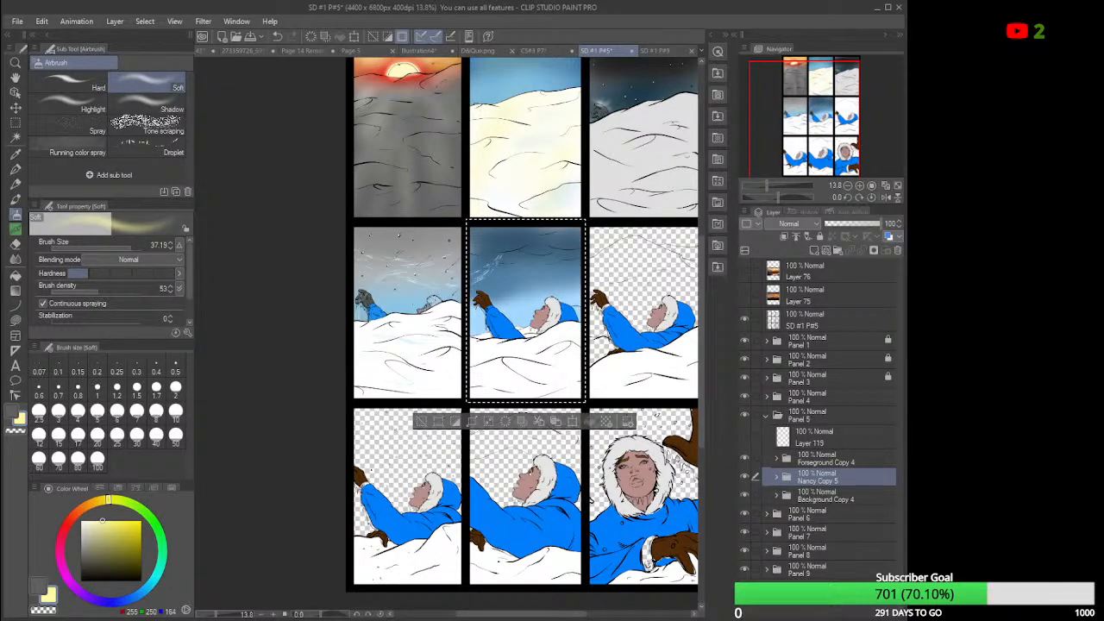
left_click(787, 477, "ctrl")
scroll(494, 332, "up", 5)
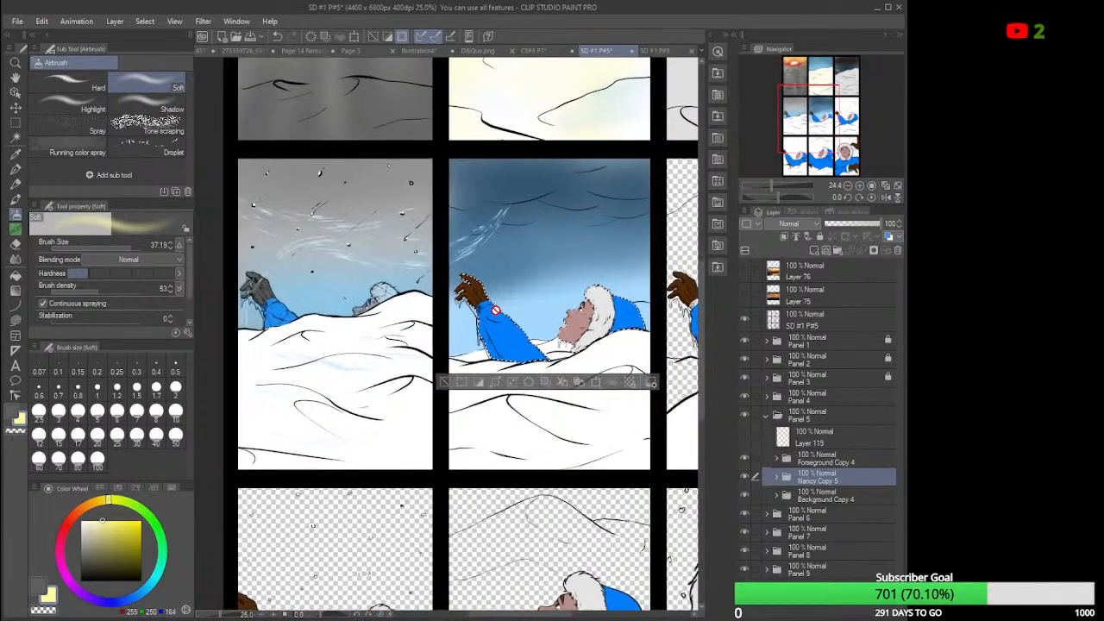
scroll(495, 310, "up", 1)
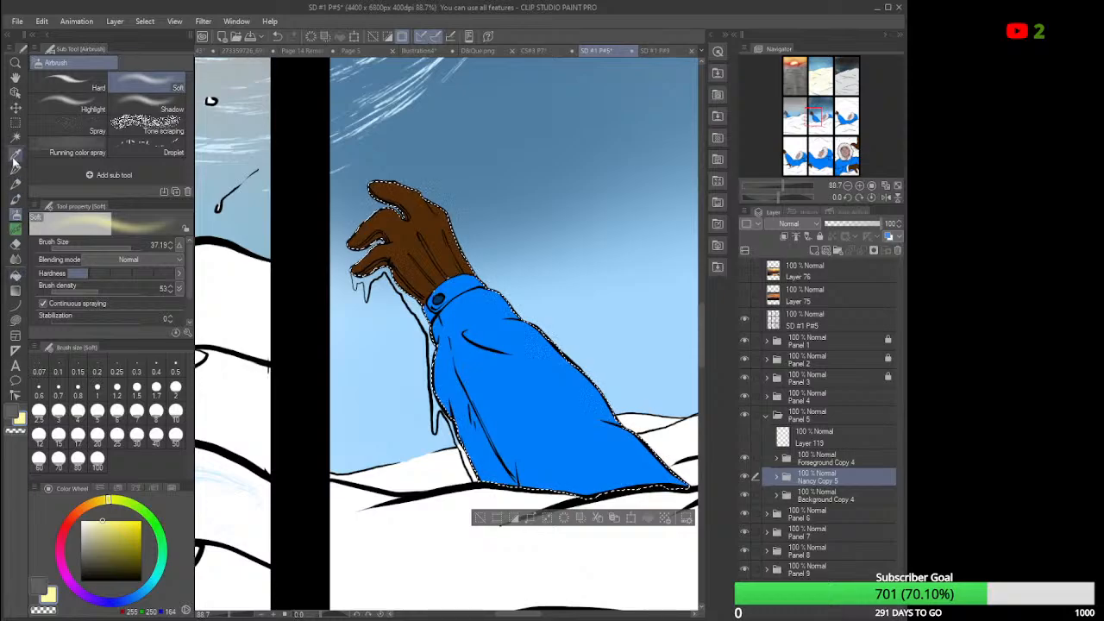
Add the icicle area along the underside of the raised sleeve to the selection with the Lasso.
left_click(15, 122)
left_click(131, 110)
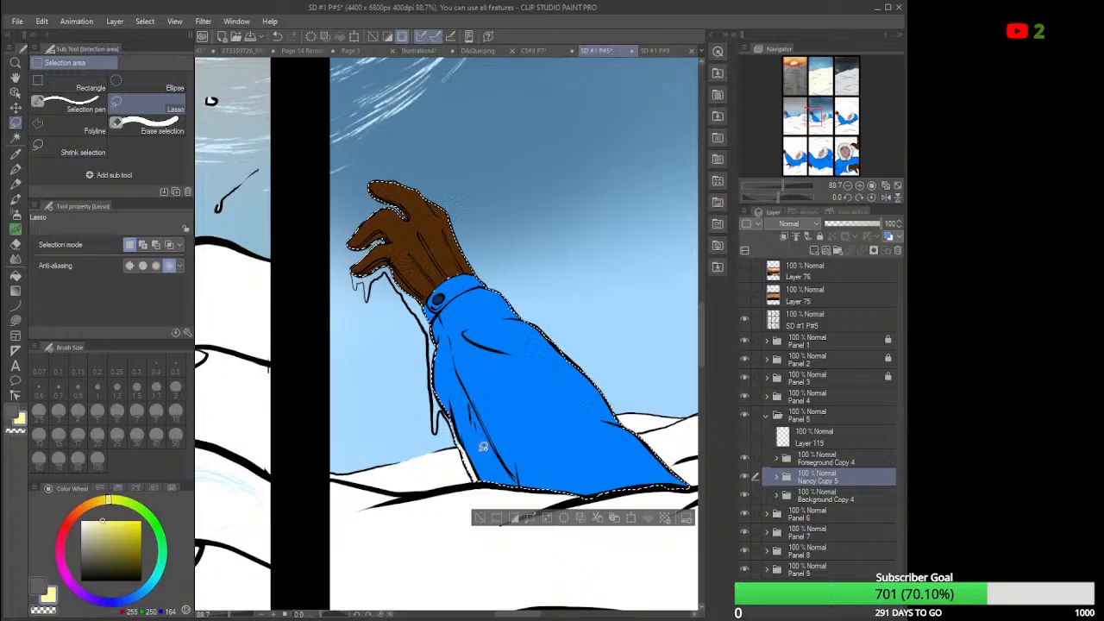
scroll(480, 450, "up", 5)
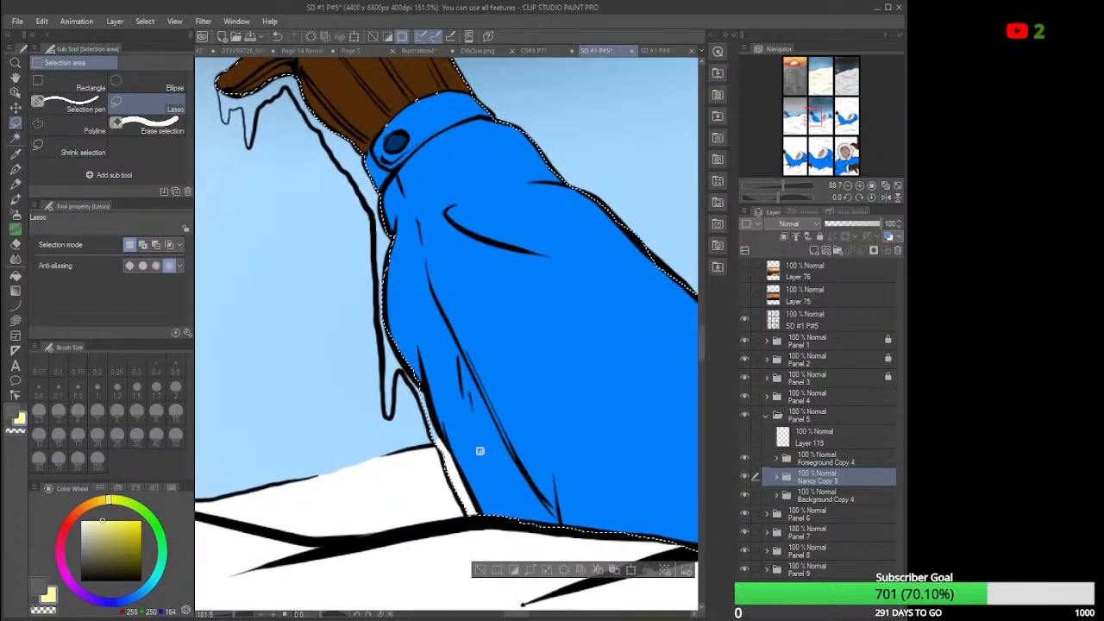
scroll(479, 450, "up", 3)
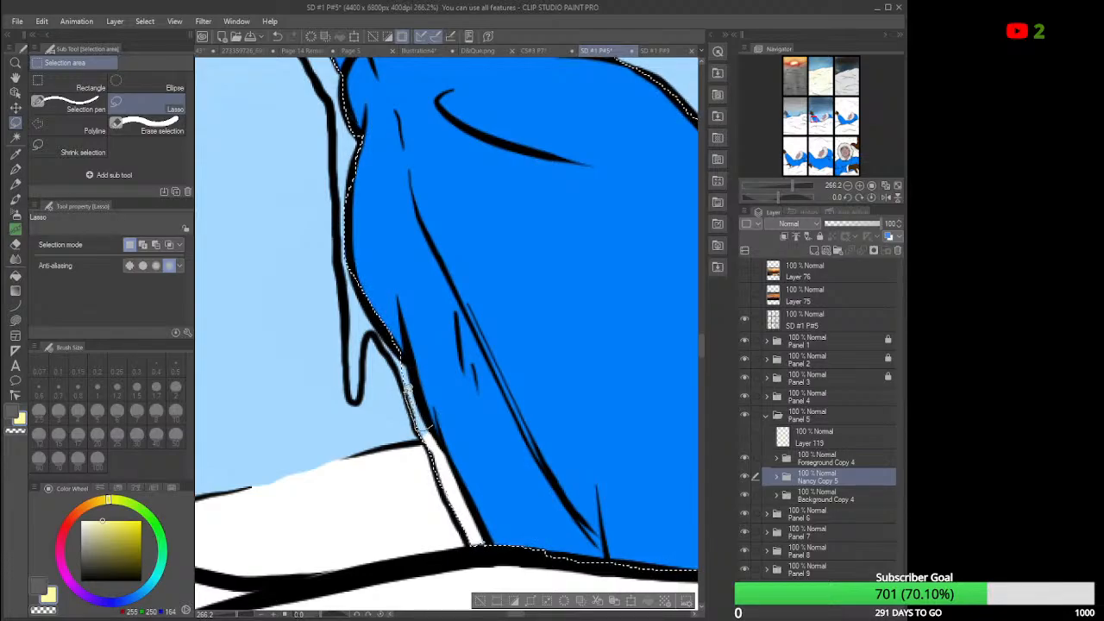
mouse_move(384, 295)
left_mouse_down()
mouse_move(440, 318)
mouse_move(452, 379)
left_mouse_up()
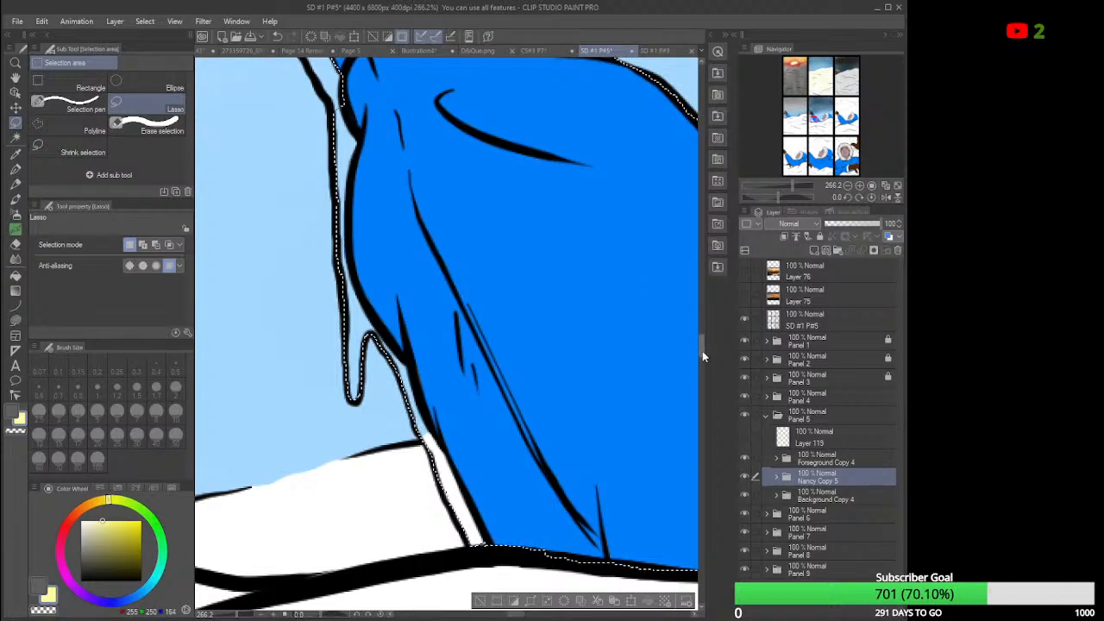
Extend the lasso selection over the ice gap beneath the cuff, wrist and palm of the raised arm.
left_click_drag(702, 351, 702, 329)
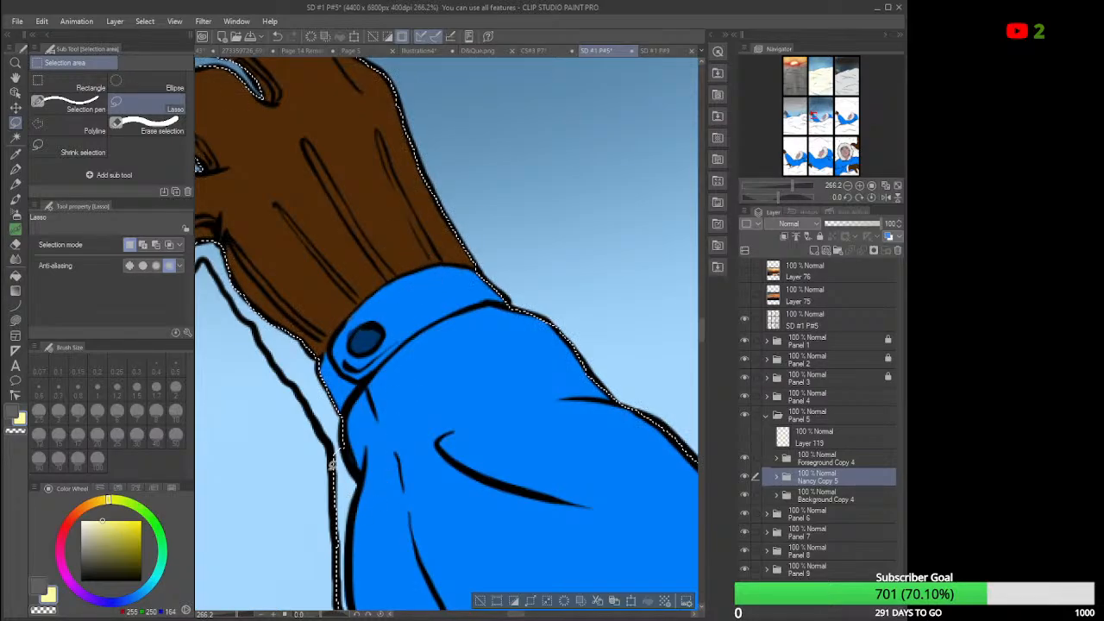
mouse_move(339, 452)
left_mouse_down()
mouse_move(283, 364)
mouse_move(291, 313)
mouse_move(275, 328)
left_mouse_up()
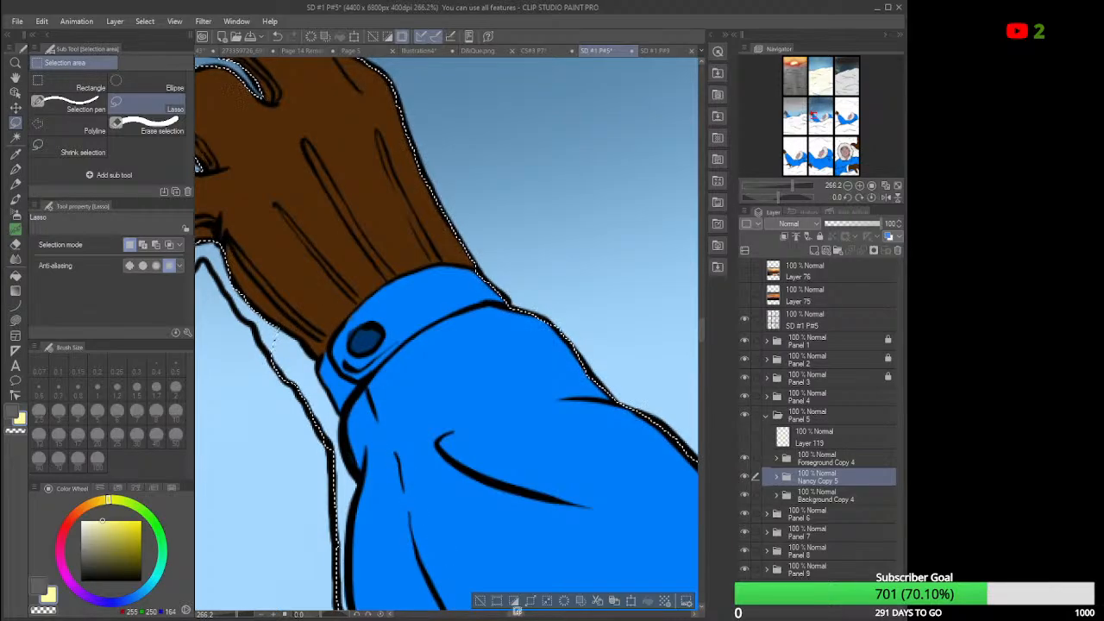
left_click_drag(517, 615, 498, 615)
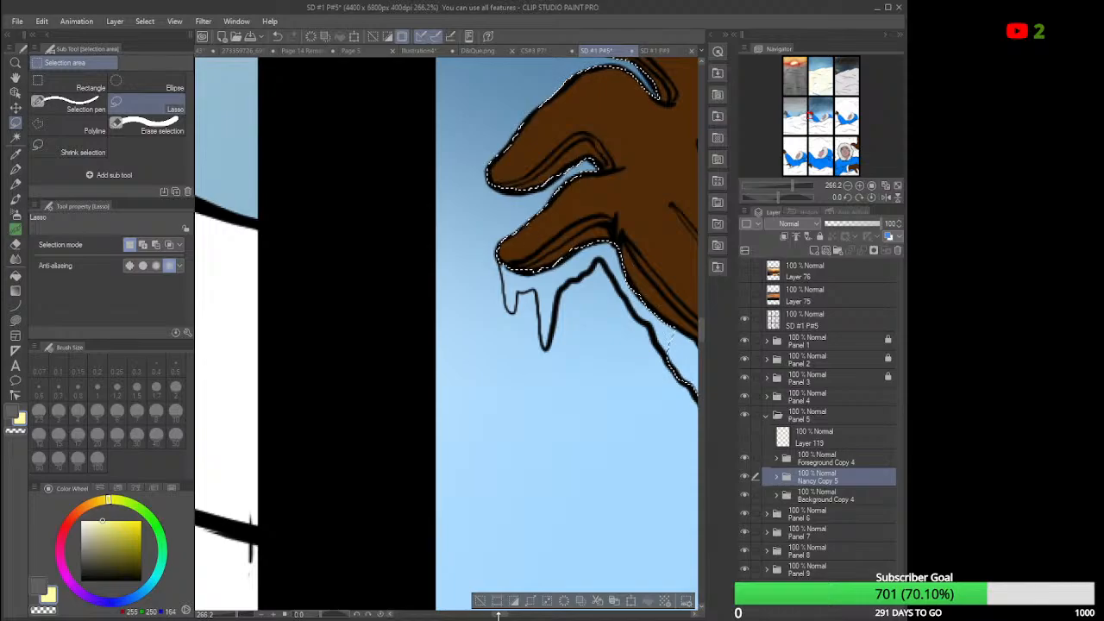
mouse_move(690, 314)
left_mouse_down()
mouse_move(637, 293)
mouse_move(677, 371)
mouse_move(626, 289)
mouse_move(634, 293)
left_mouse_up()
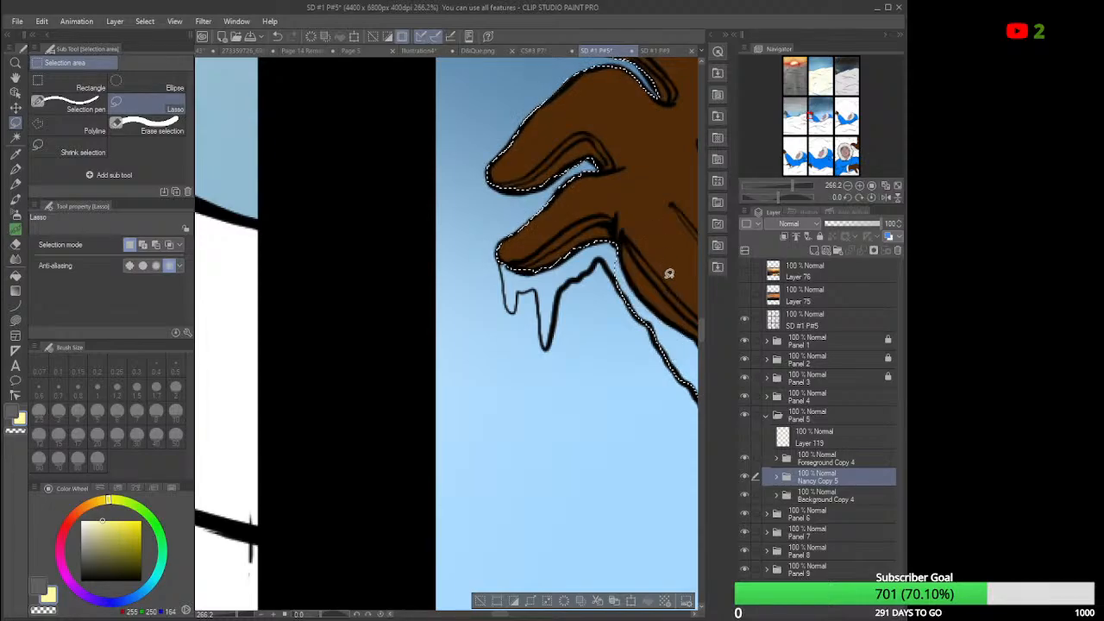
Add the icicles hanging beneath the lowest finger of the raised hand to the lasso selection.
mouse_move(606, 238)
left_mouse_down()
mouse_move(618, 273)
mouse_move(633, 259)
mouse_move(622, 273)
mouse_move(604, 258)
mouse_move(560, 274)
mouse_move(594, 200)
mouse_move(650, 226)
mouse_move(632, 268)
left_mouse_up()
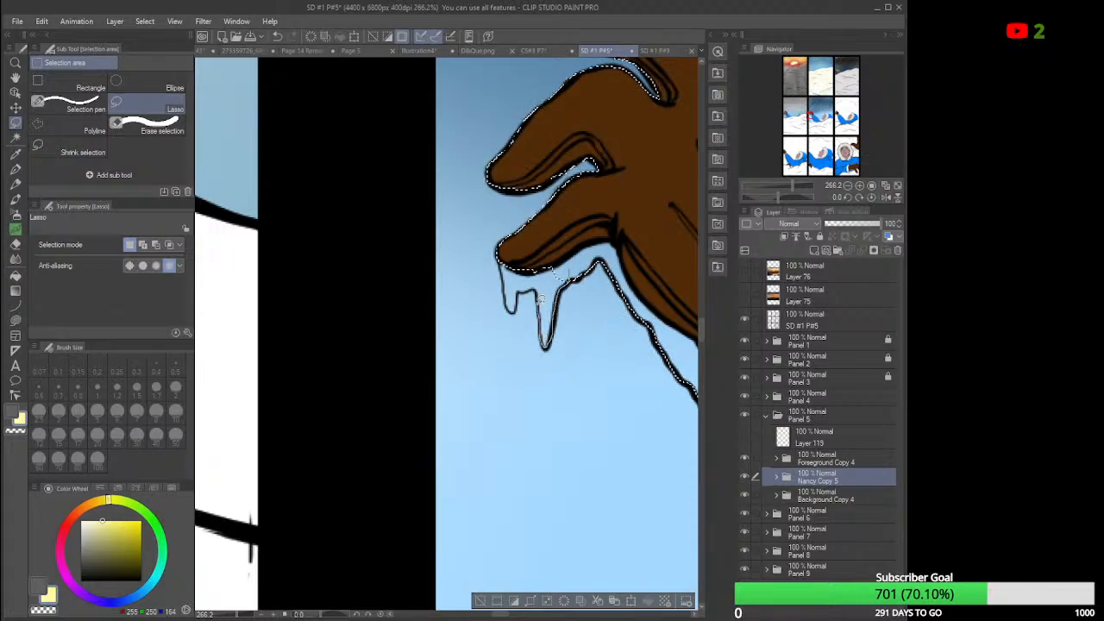
mouse_move(520, 284)
left_mouse_down()
mouse_move(548, 221)
mouse_move(582, 234)
left_mouse_up()
left_click_drag(532, 277, 519, 288)
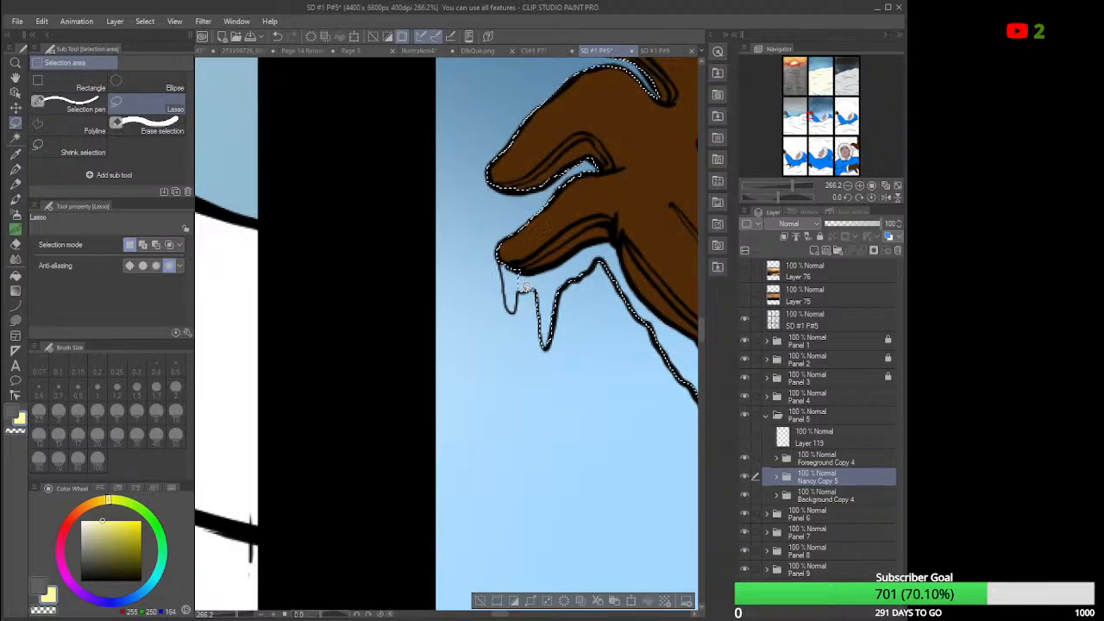
mouse_move(520, 295)
left_mouse_down()
mouse_move(512, 311)
mouse_move(509, 277)
left_mouse_up()
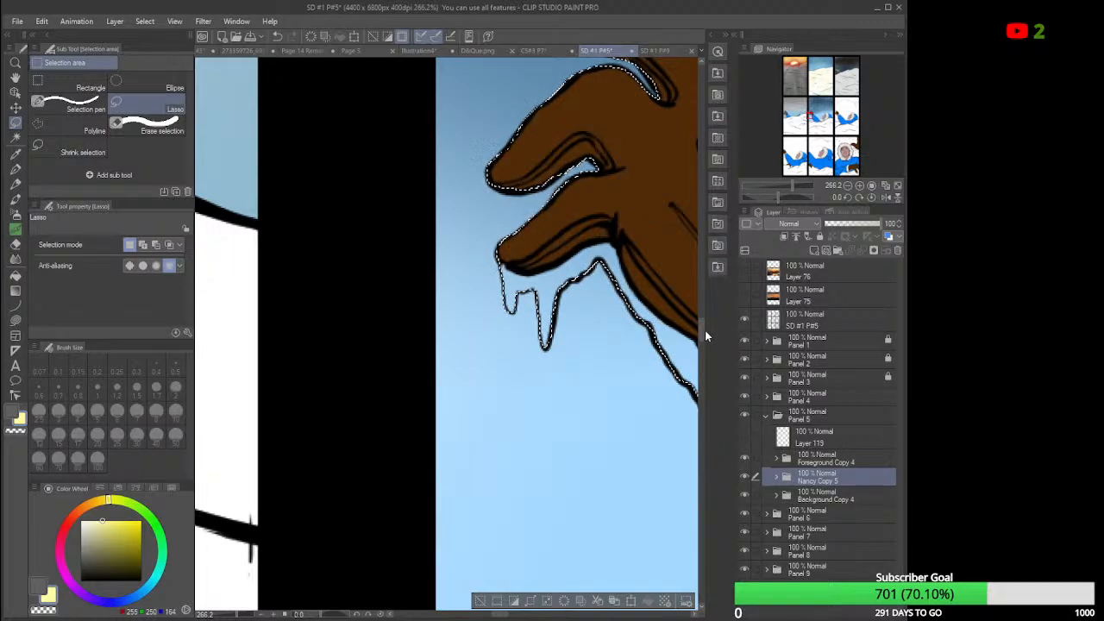
Add the icicles hanging under the character's chin to the lasso selection.
mouse_move(699, 331)
left_mouse_down()
mouse_move(702, 318)
mouse_move(701, 327)
left_mouse_up()
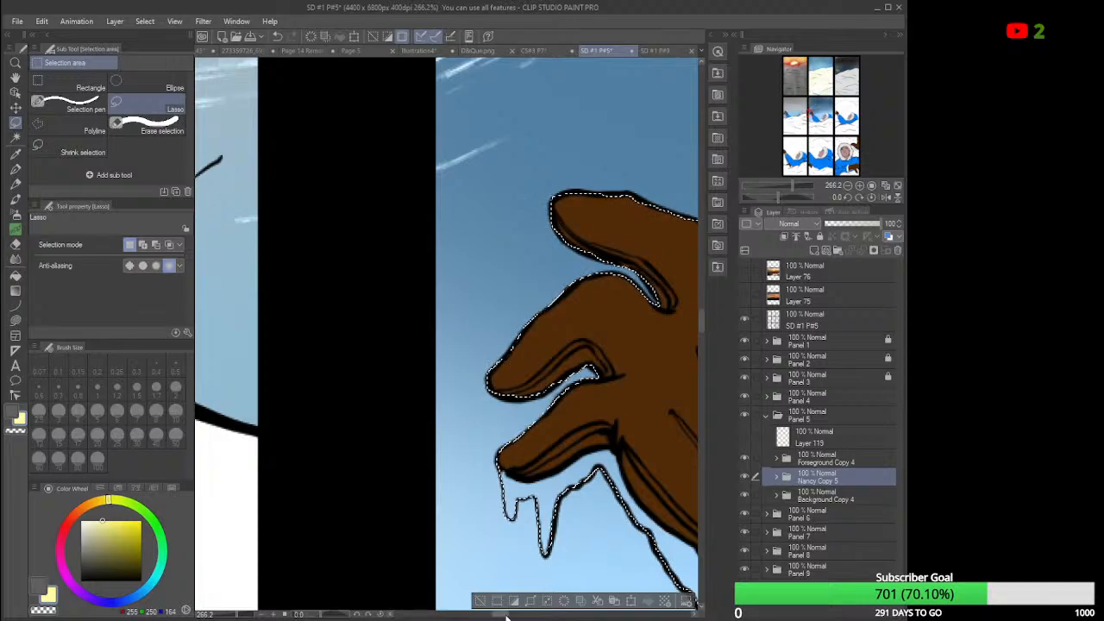
left_click_drag(505, 618, 557, 616)
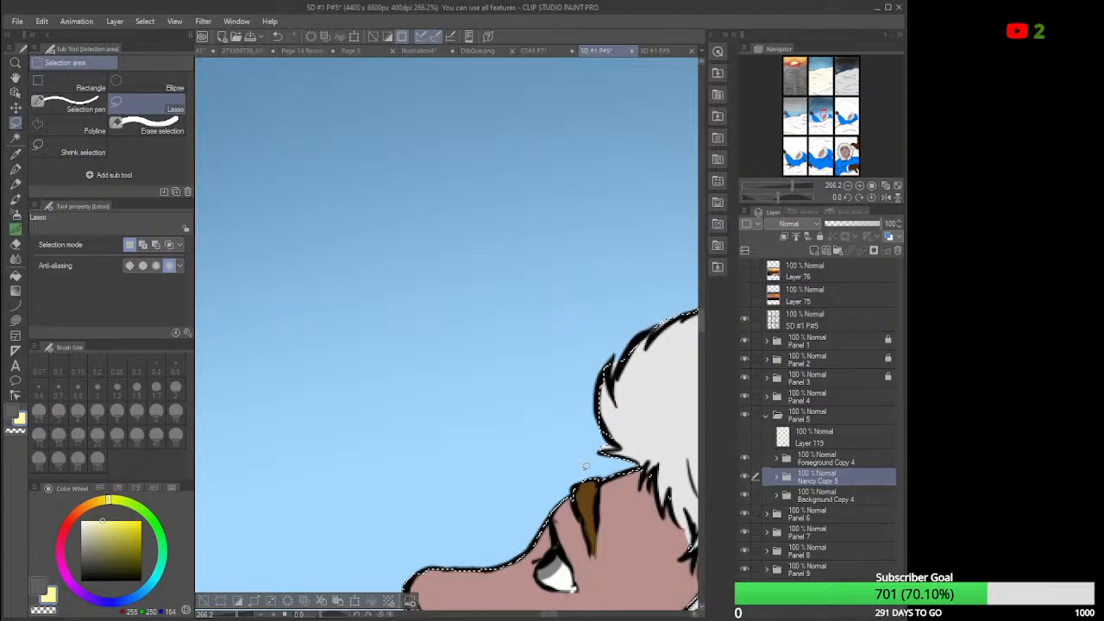
left_click_drag(700, 316, 703, 339)
scroll(703, 337, "down", 2)
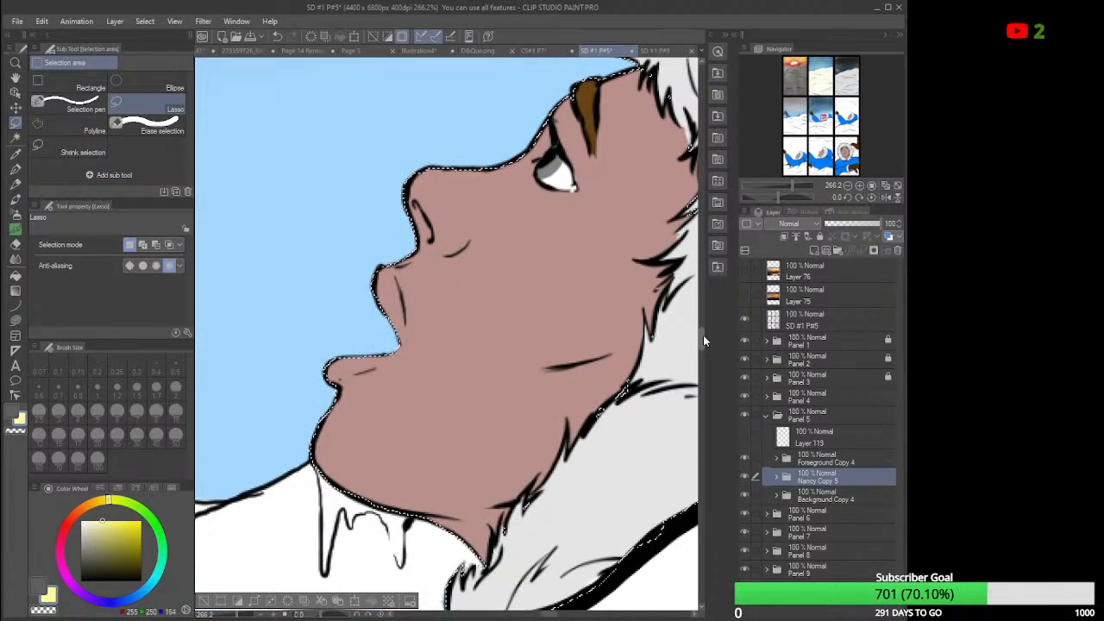
scroll(703, 337, "down", 3)
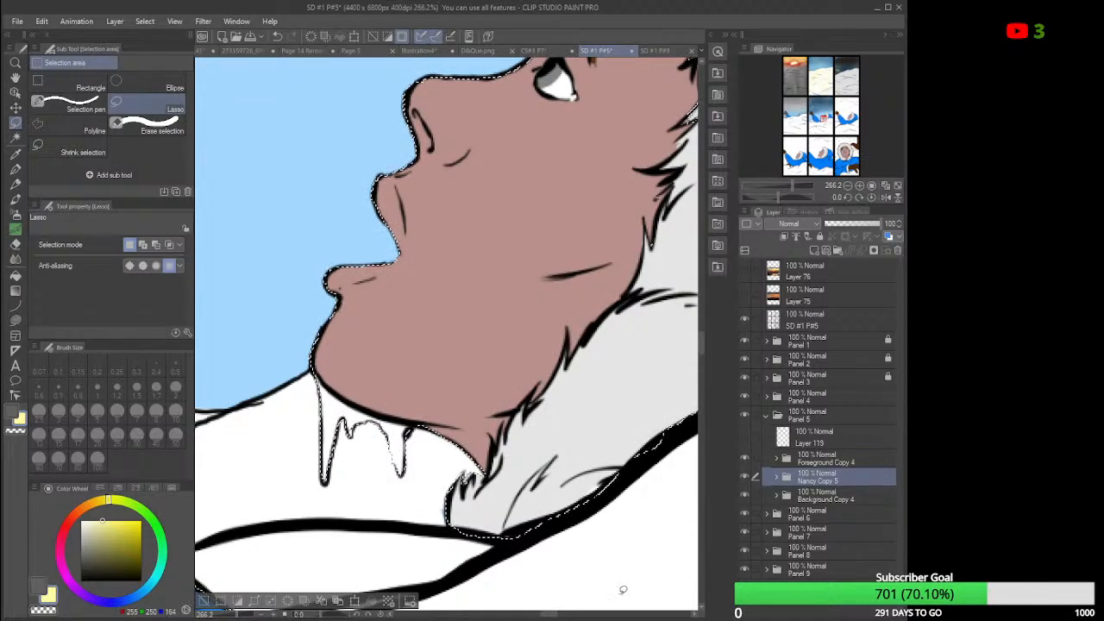
Raise Layer 110 in Panel 4's Nancy Copy 6 folder to 100% opacity and pick up its blue with the Eyedropper.
left_click_drag(554, 617, 565, 618)
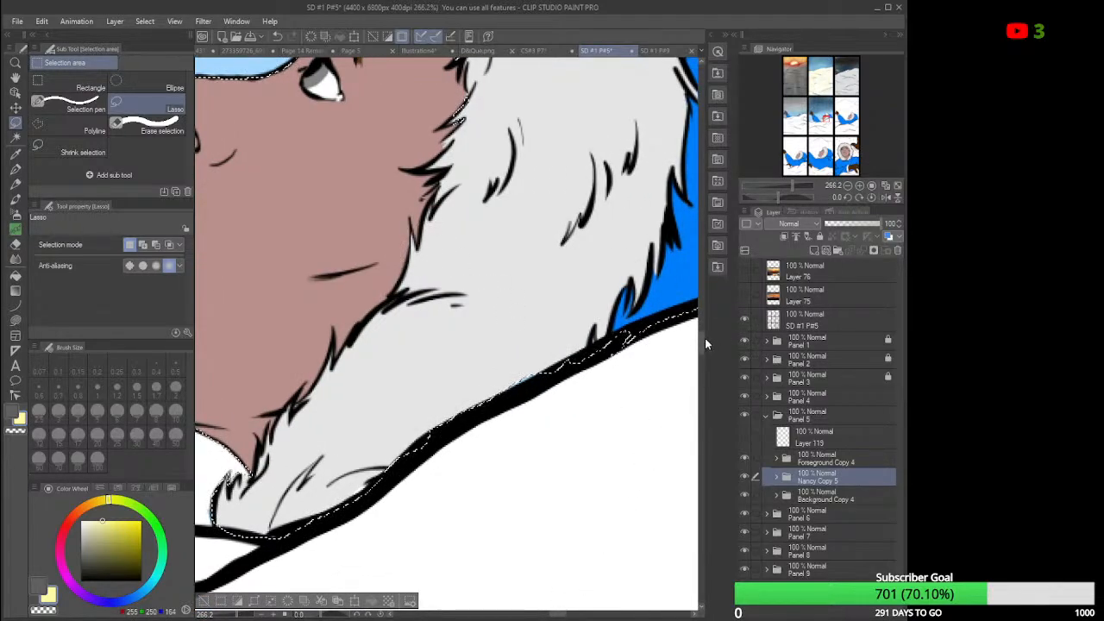
left_click_drag(700, 342, 702, 331)
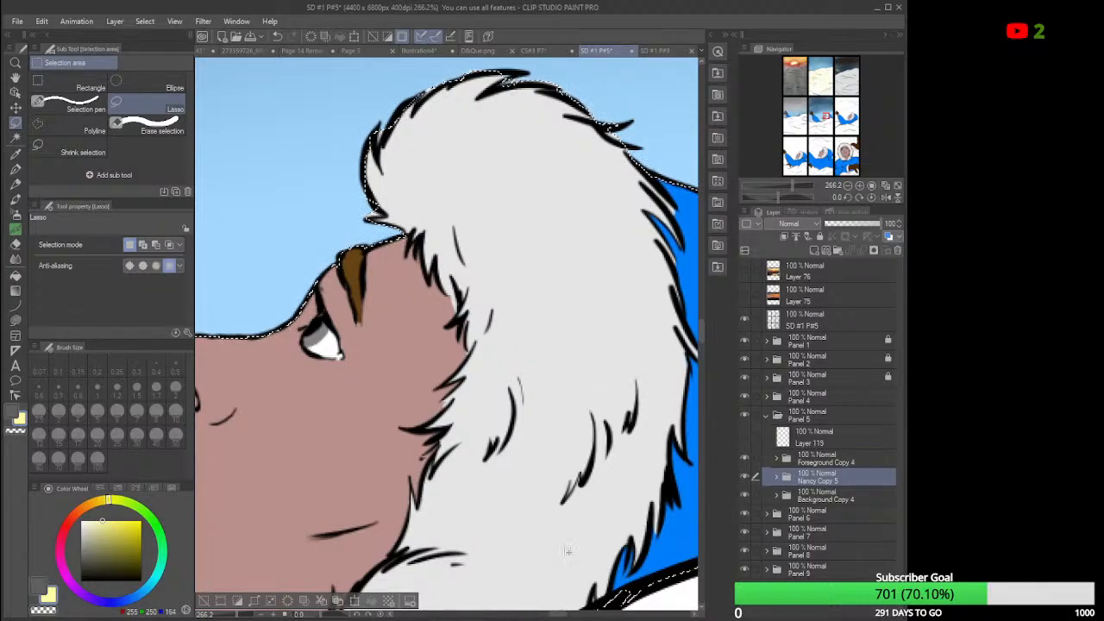
left_click_drag(556, 616, 579, 616)
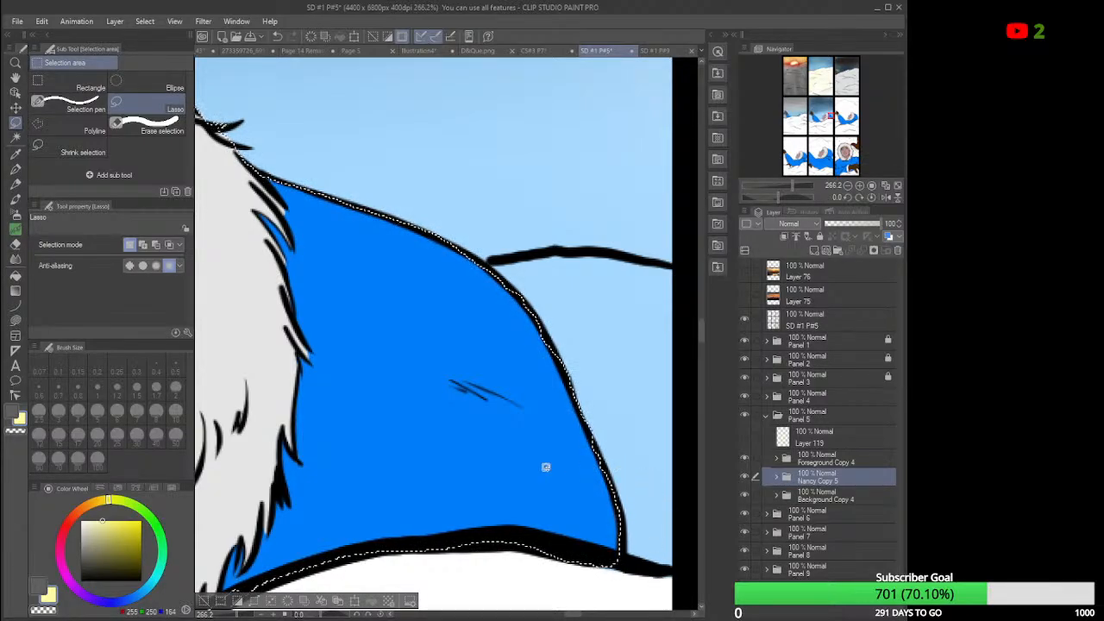
scroll(545, 466, "down", 6)
scroll(545, 467, "down", 4)
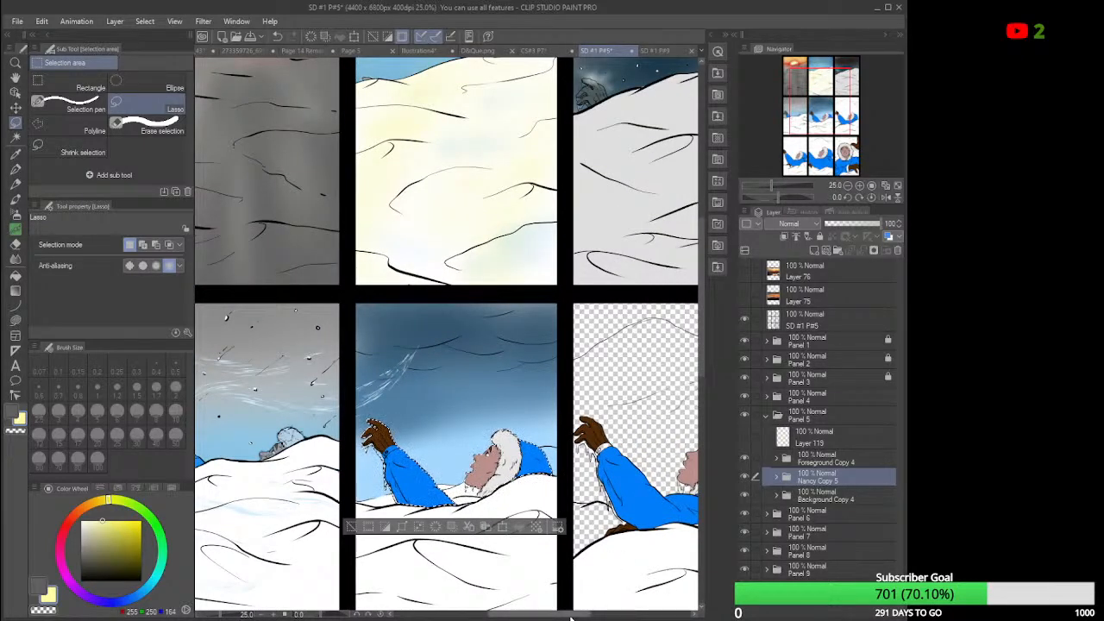
left_click_drag(570, 615, 548, 614)
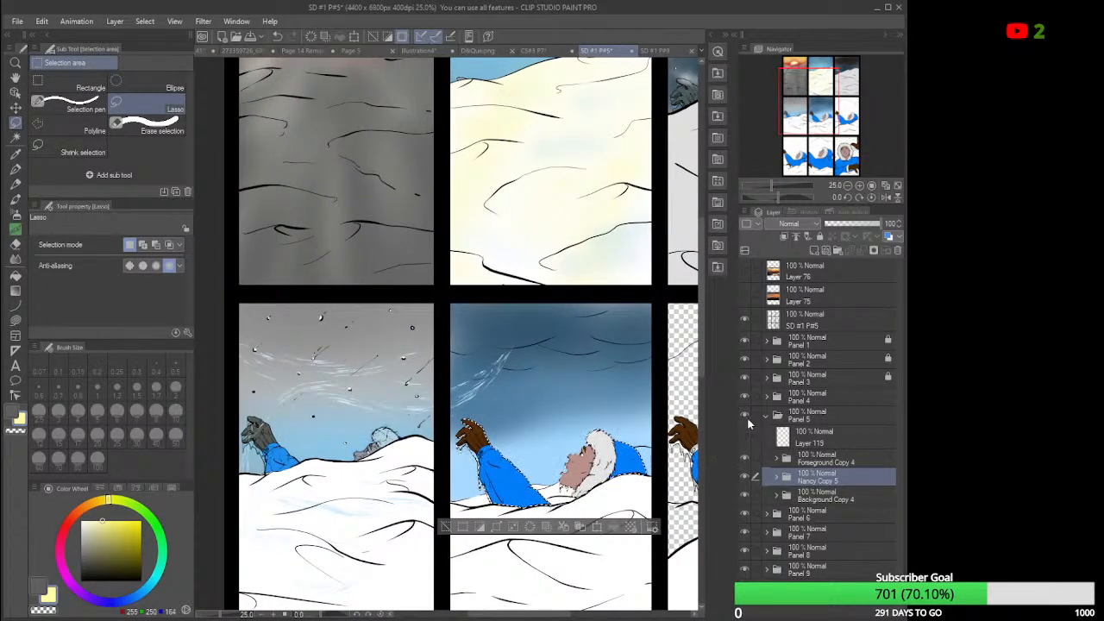
left_click(766, 396)
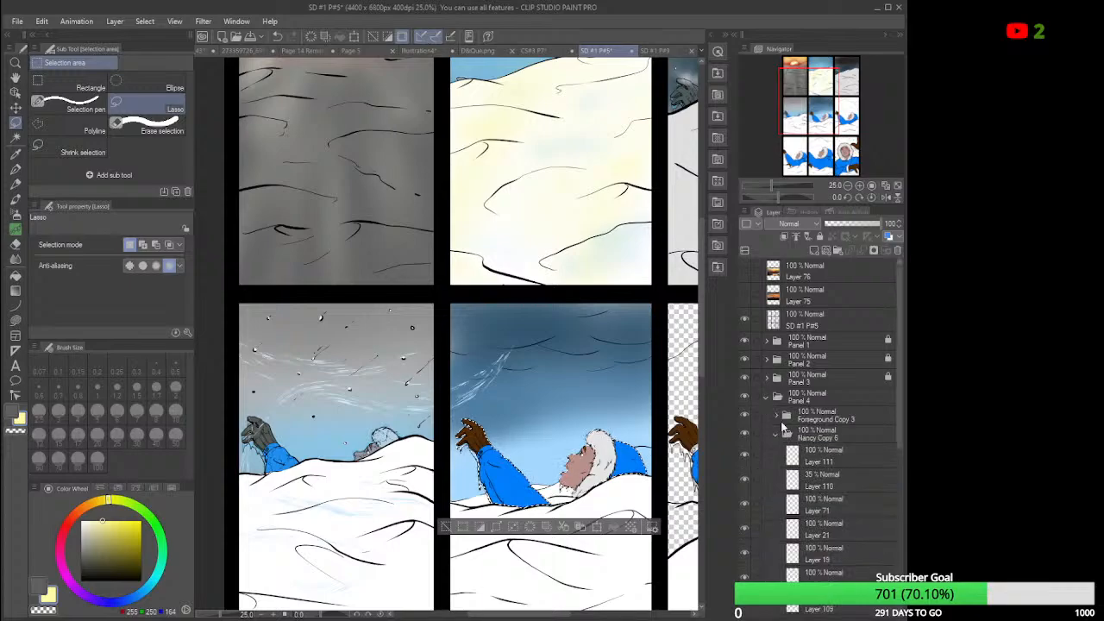
left_click_drag(900, 437, 896, 468)
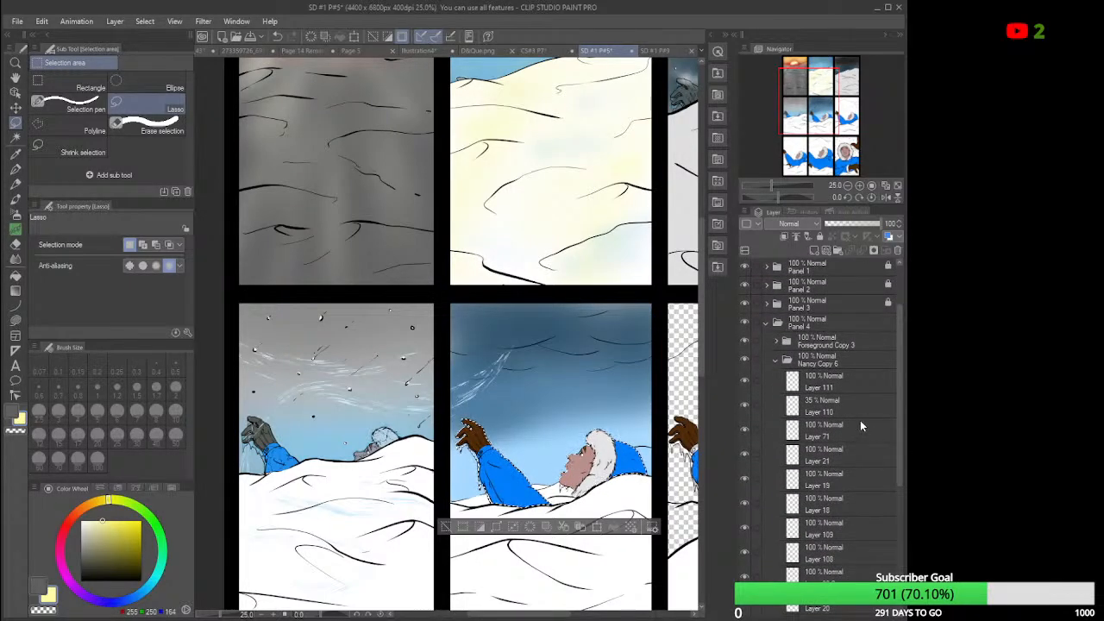
left_click(828, 406)
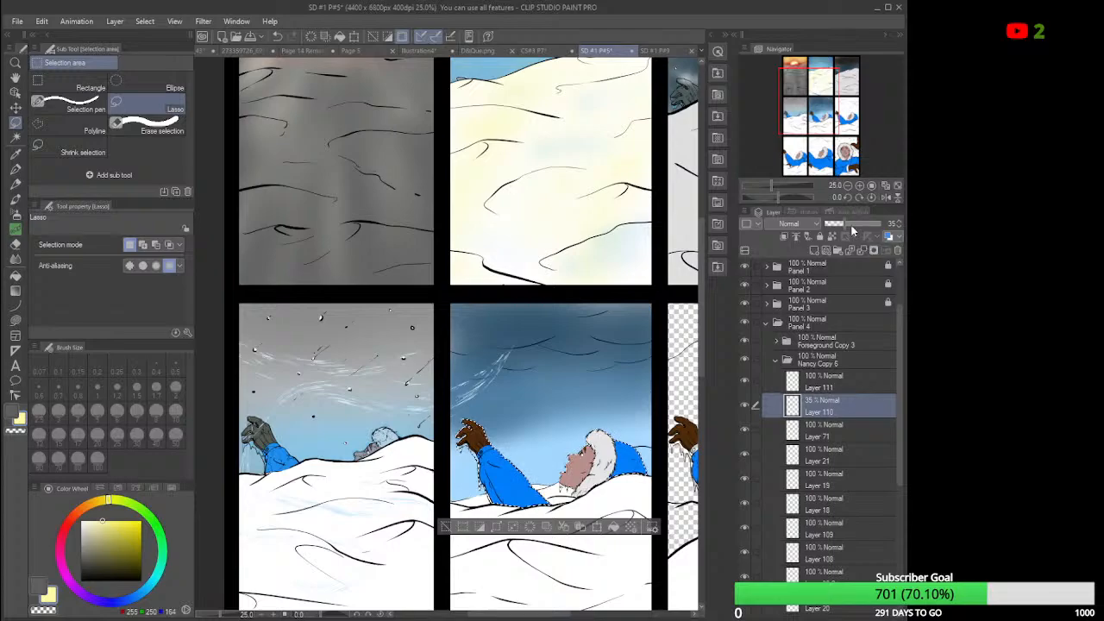
left_click_drag(843, 225, 887, 225)
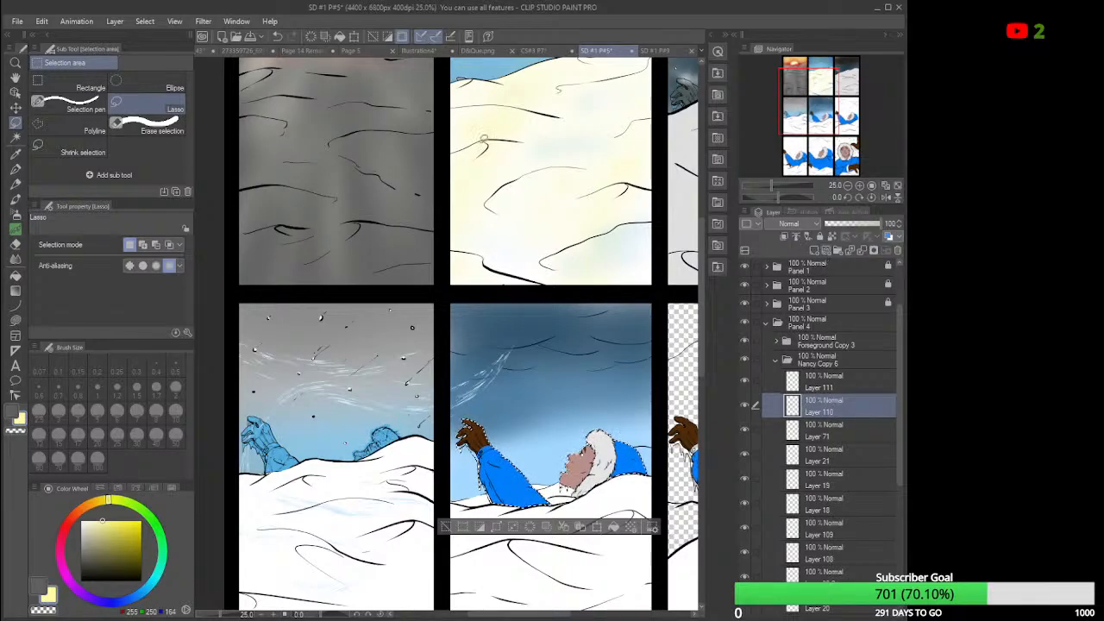
left_click(15, 153)
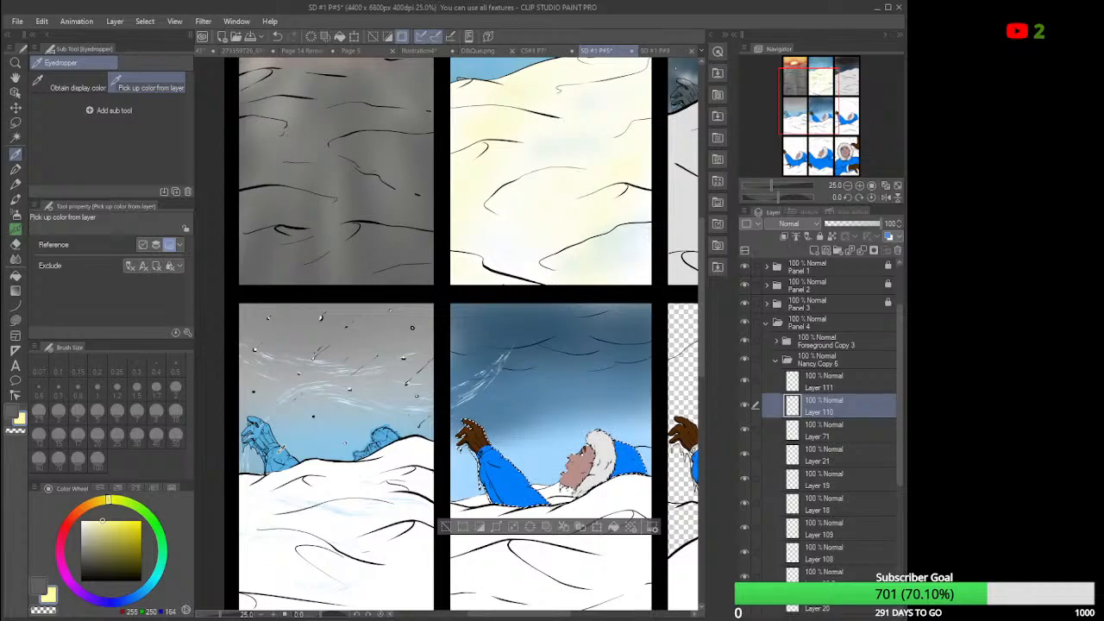
left_click(279, 451)
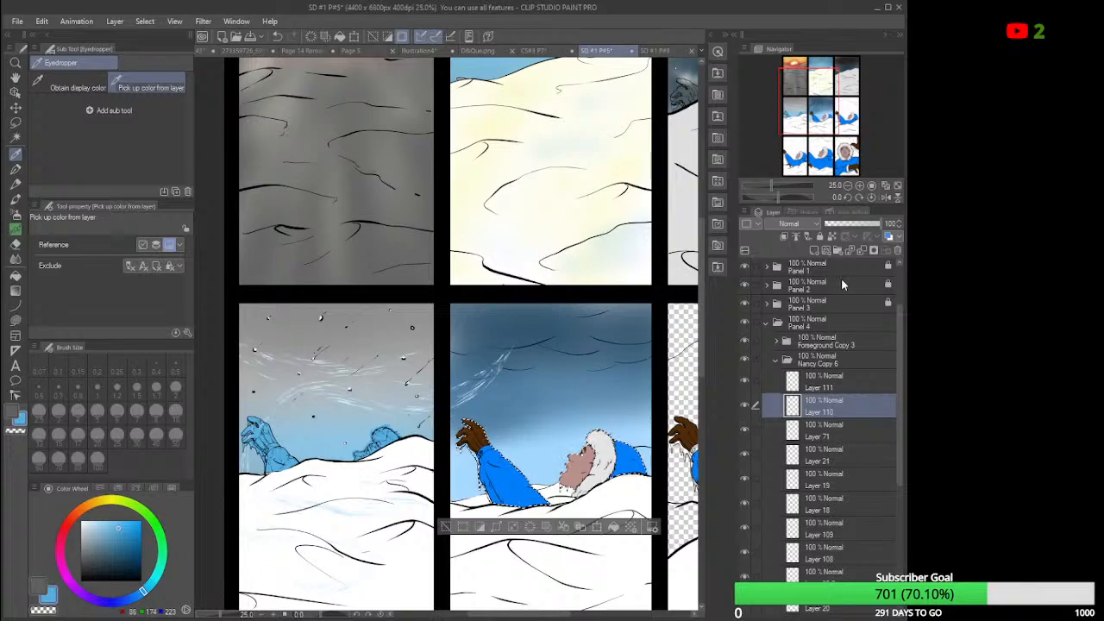
Set Layer 110's opacity to 38% and lock the collapsed Panel 4 folder.
left_click_drag(879, 222, 852, 225)
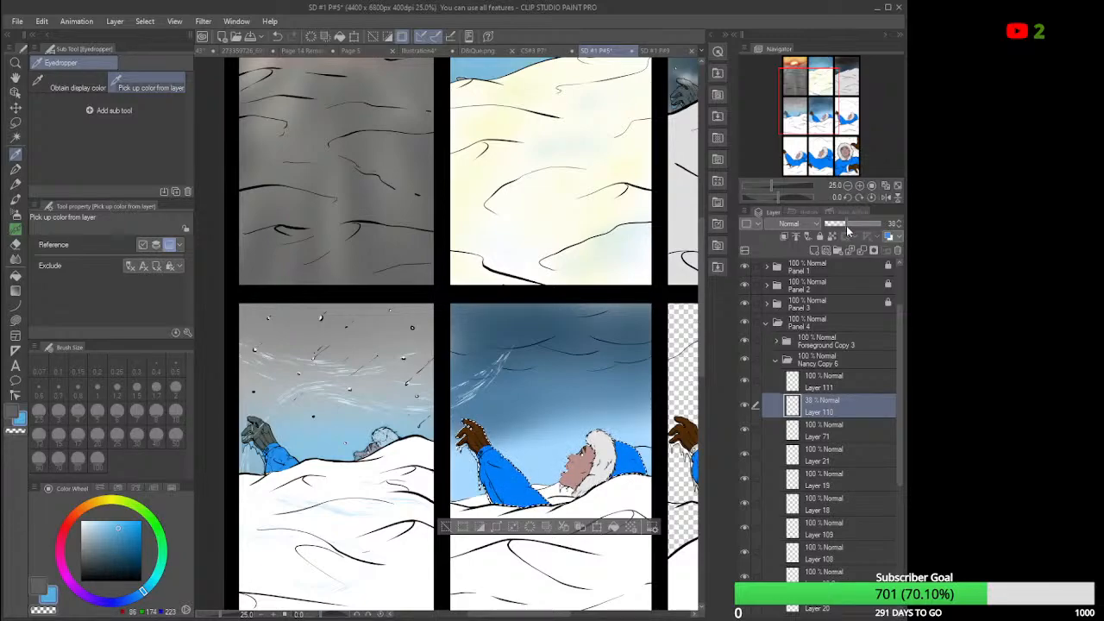
left_click(775, 360)
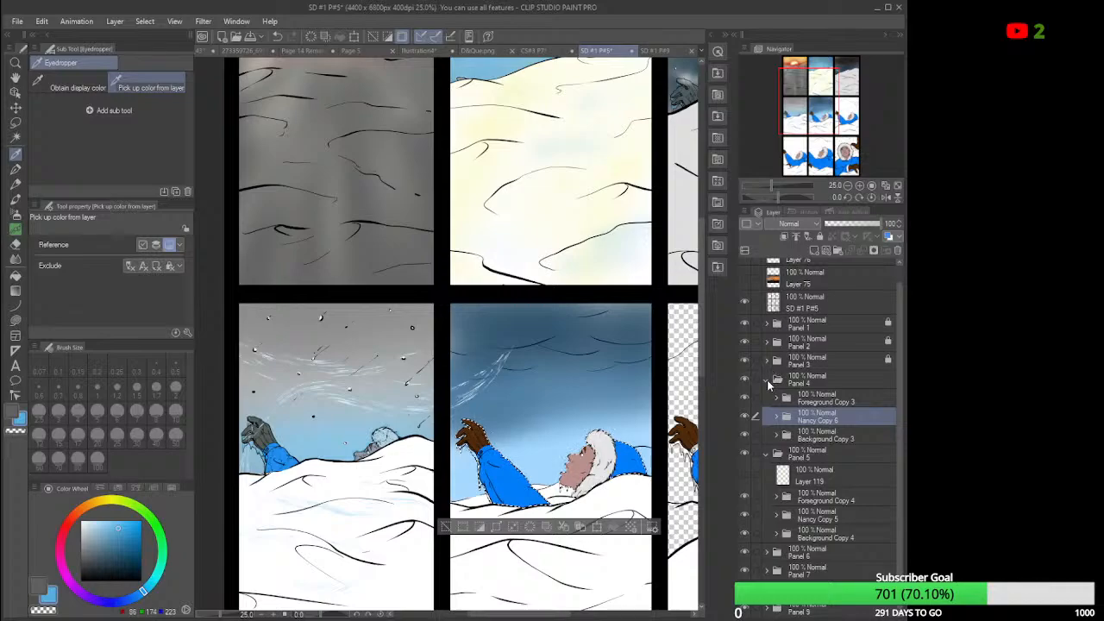
left_click(766, 381)
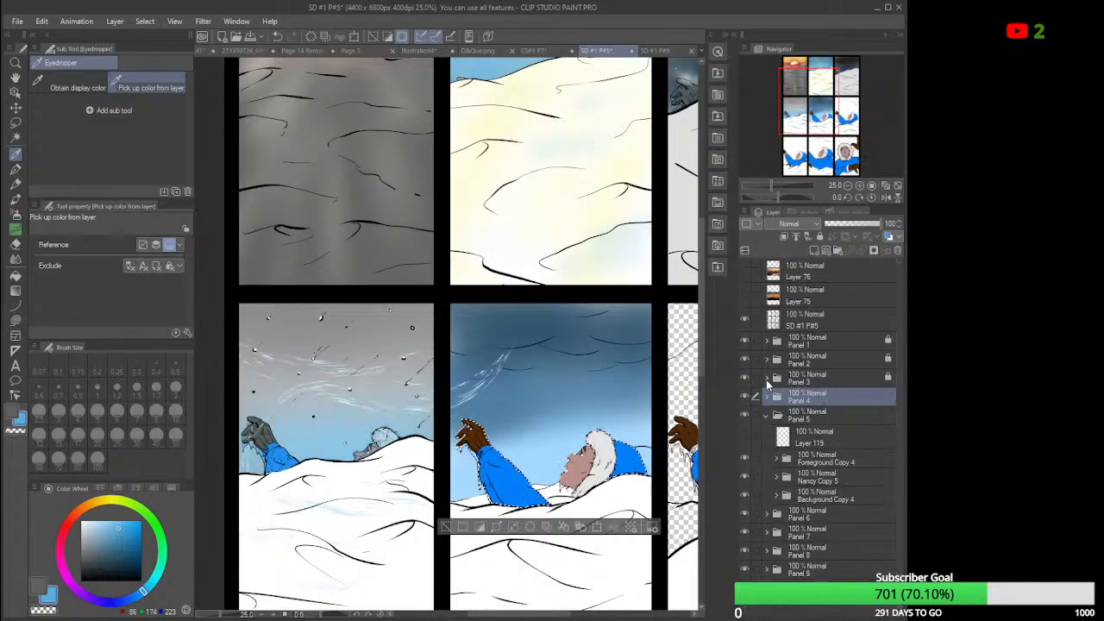
left_click(821, 237)
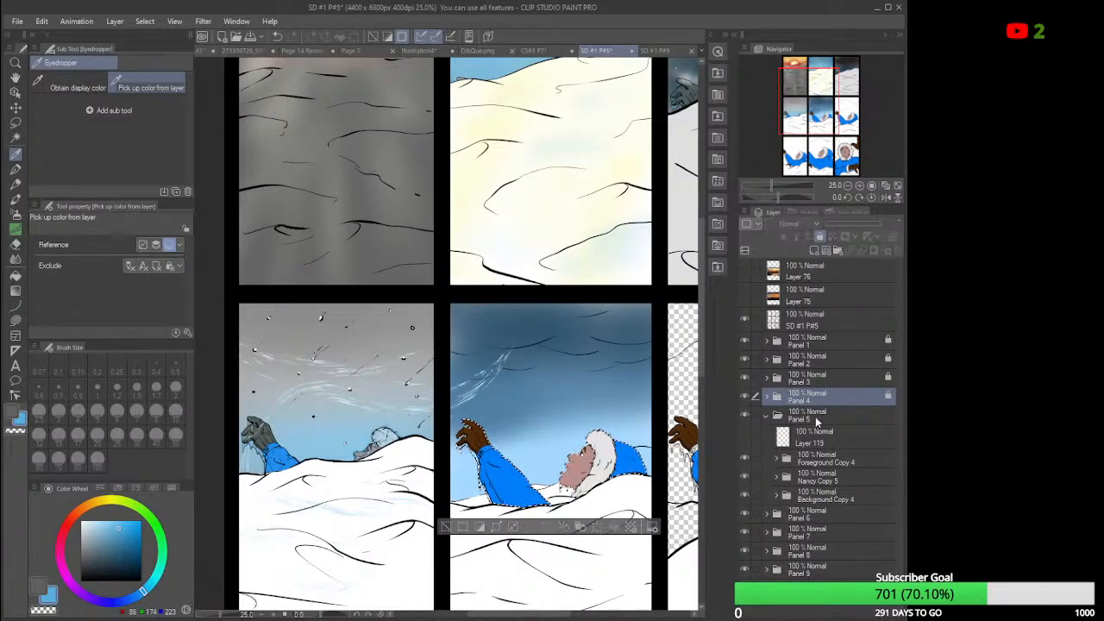
Fill the character selection with the picked blue on a new top layer in Panel 5's Nancy Copy 5 folder, at 50% opacity.
left_click(810, 499)
left_click(797, 476)
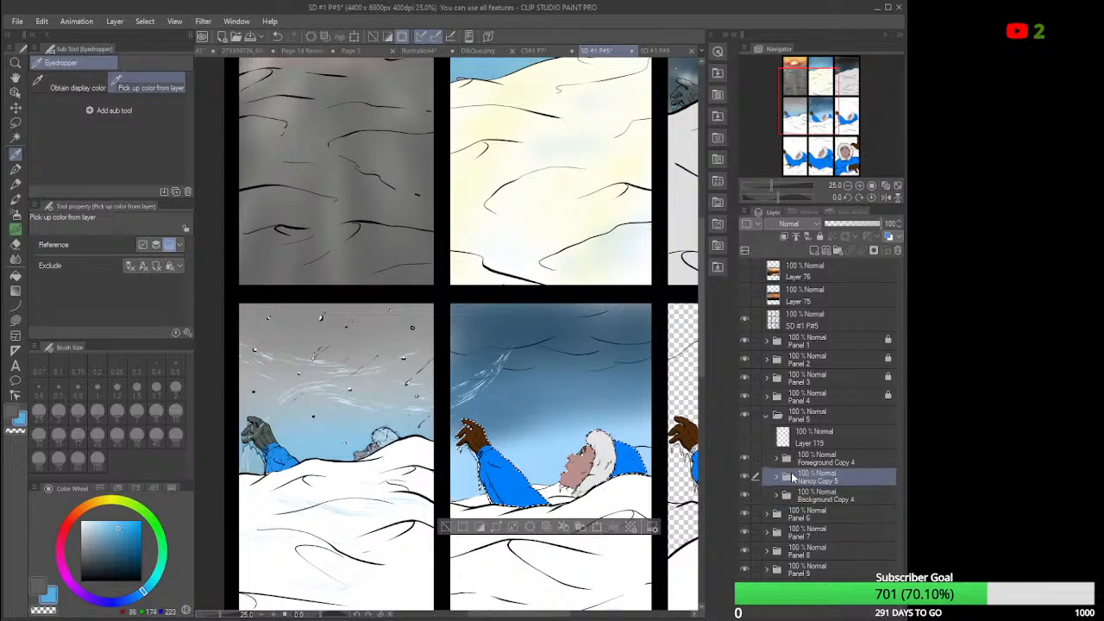
left_click(775, 477)
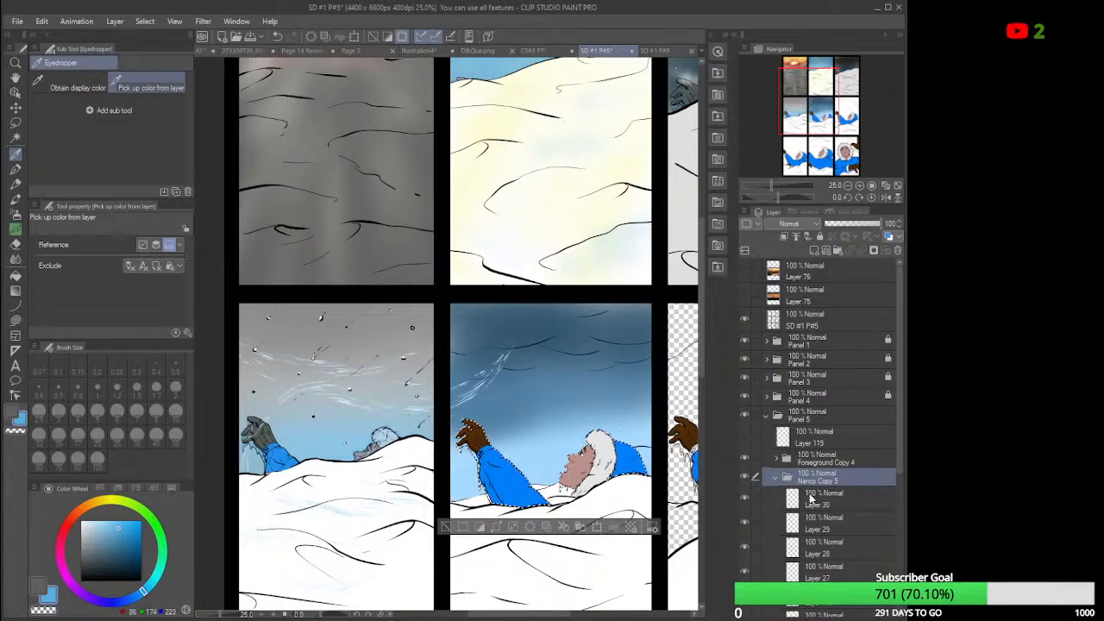
left_click(810, 500)
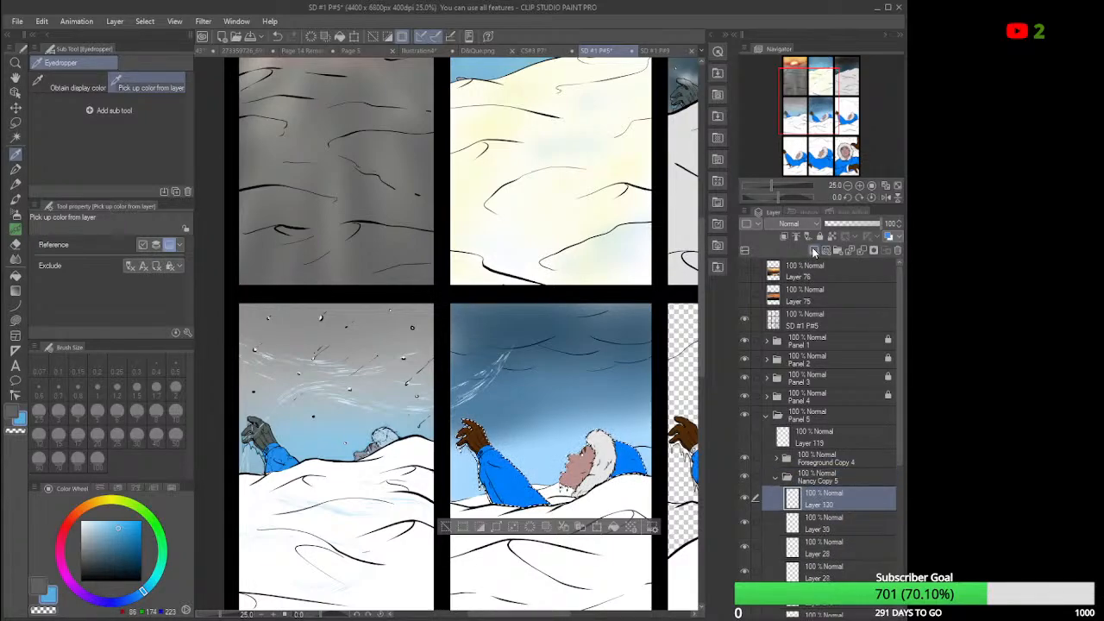
left_click(613, 526)
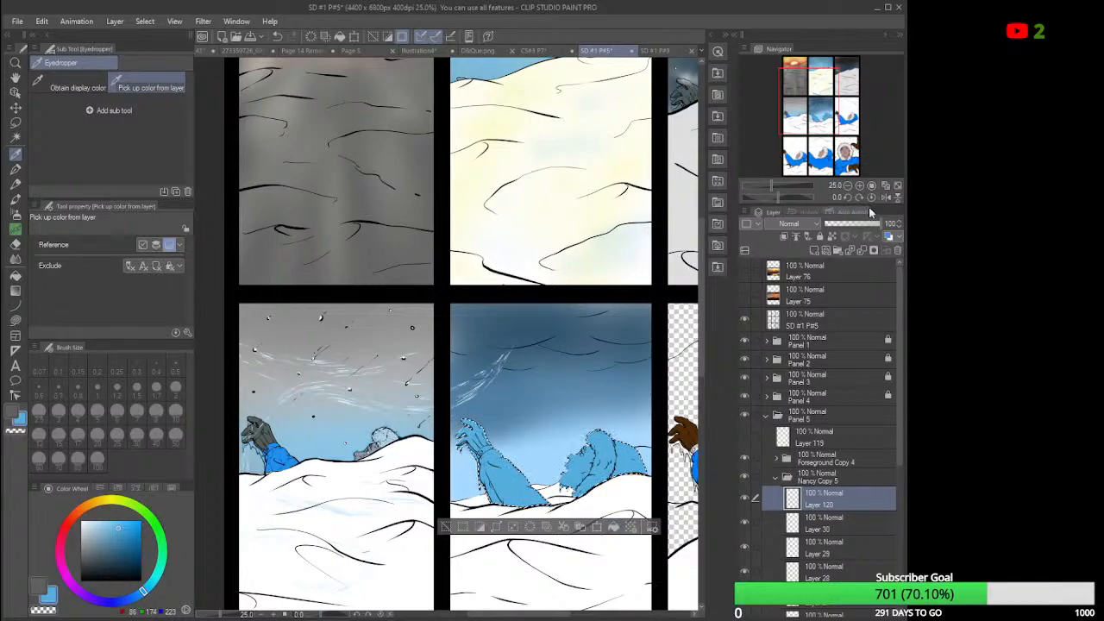
left_click_drag(878, 221, 870, 225)
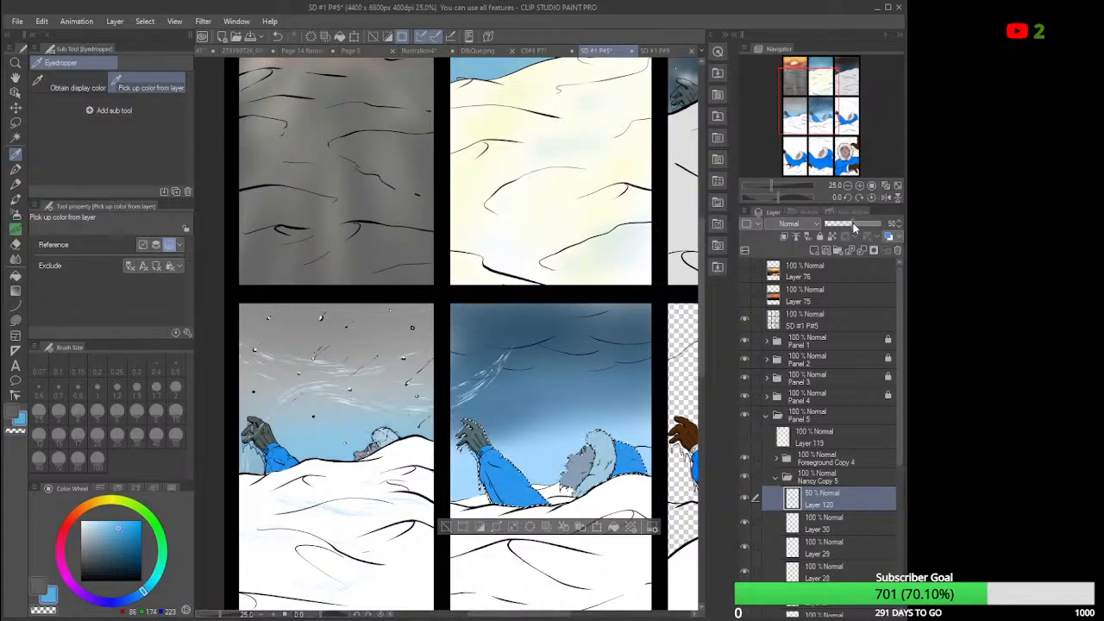
Show Layer 119 and, on a new layer above the blue tint, airbrush soft yellow highlights on the character's upper edges with brush size 4.27.
left_click(744, 439)
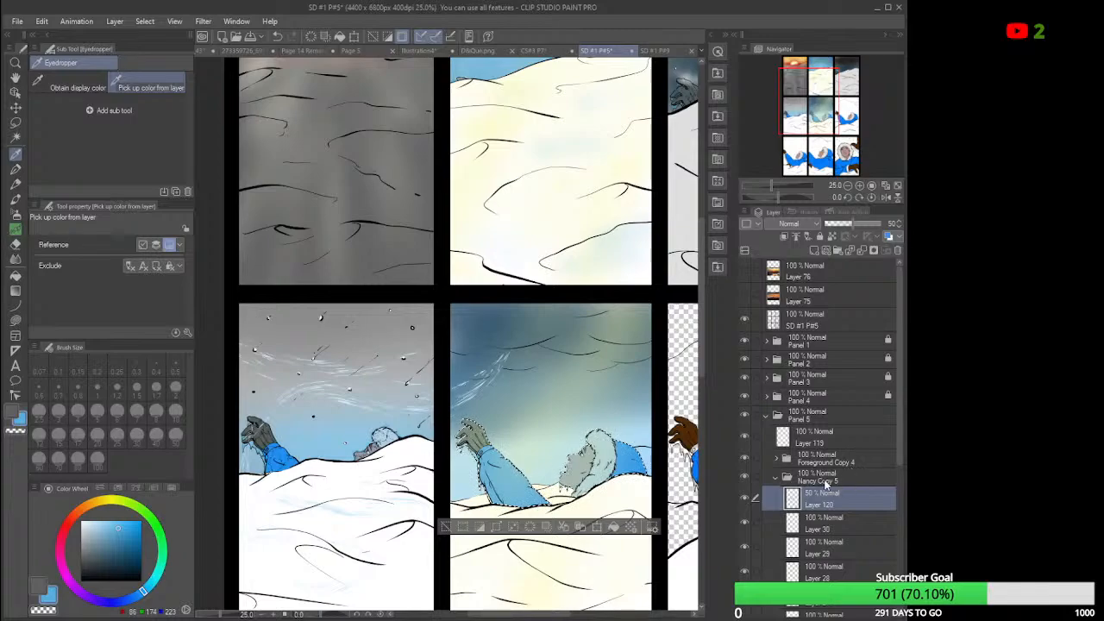
left_click(814, 249)
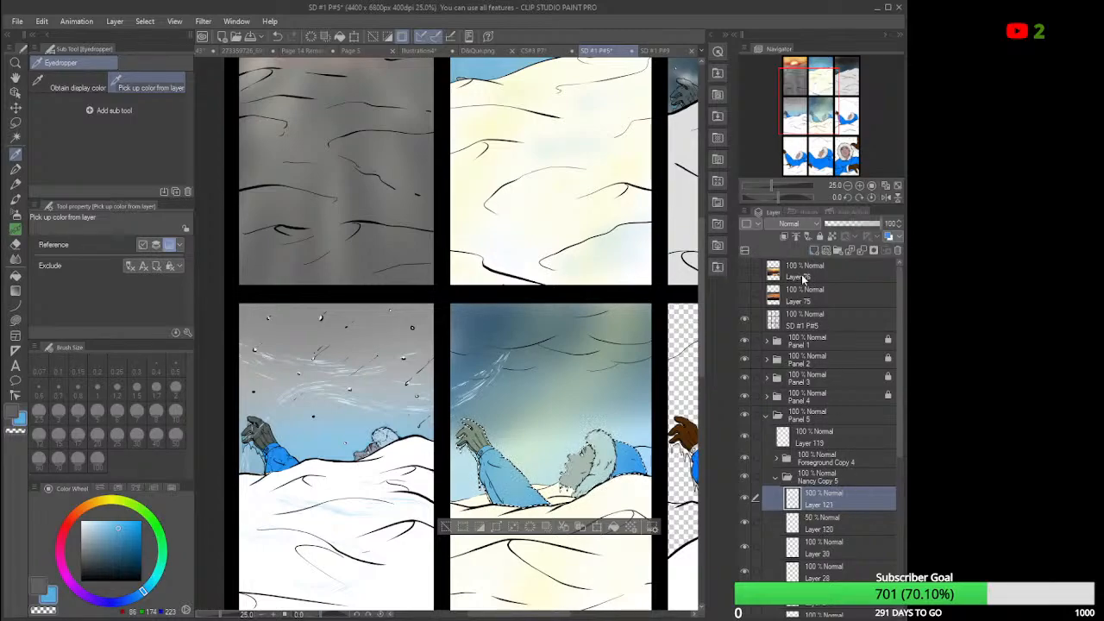
scroll(543, 451, "up", 2)
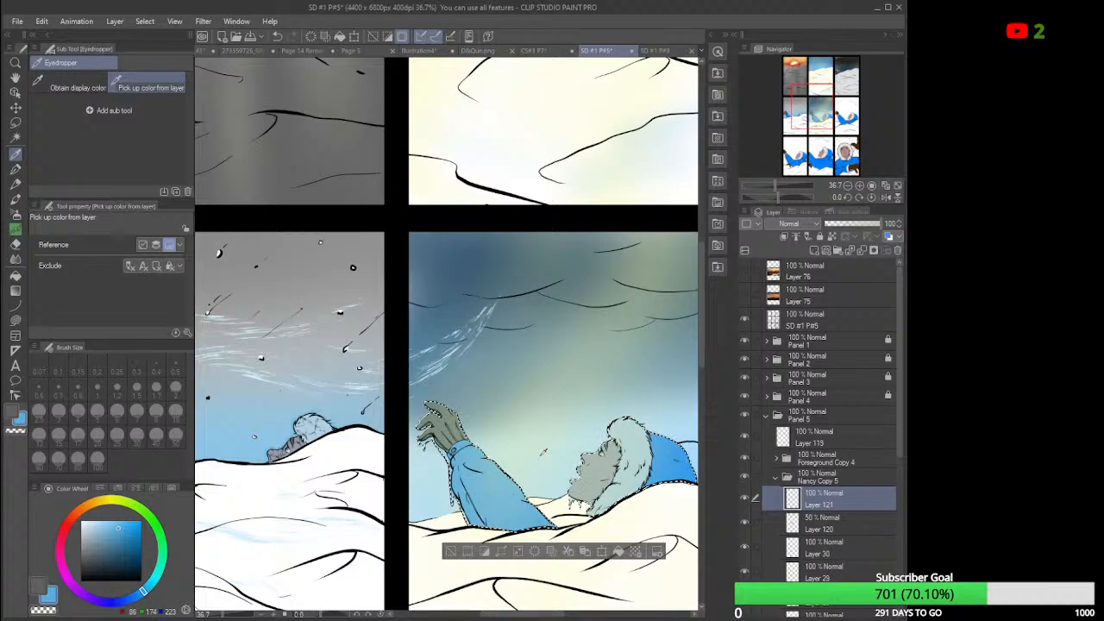
left_click(116, 499)
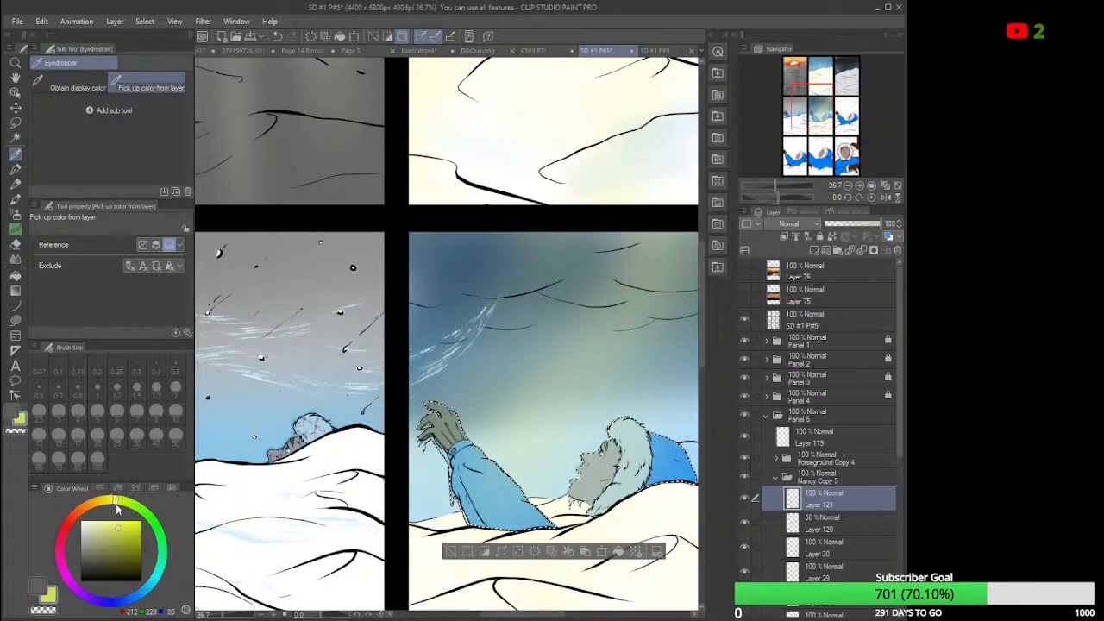
left_click(120, 521)
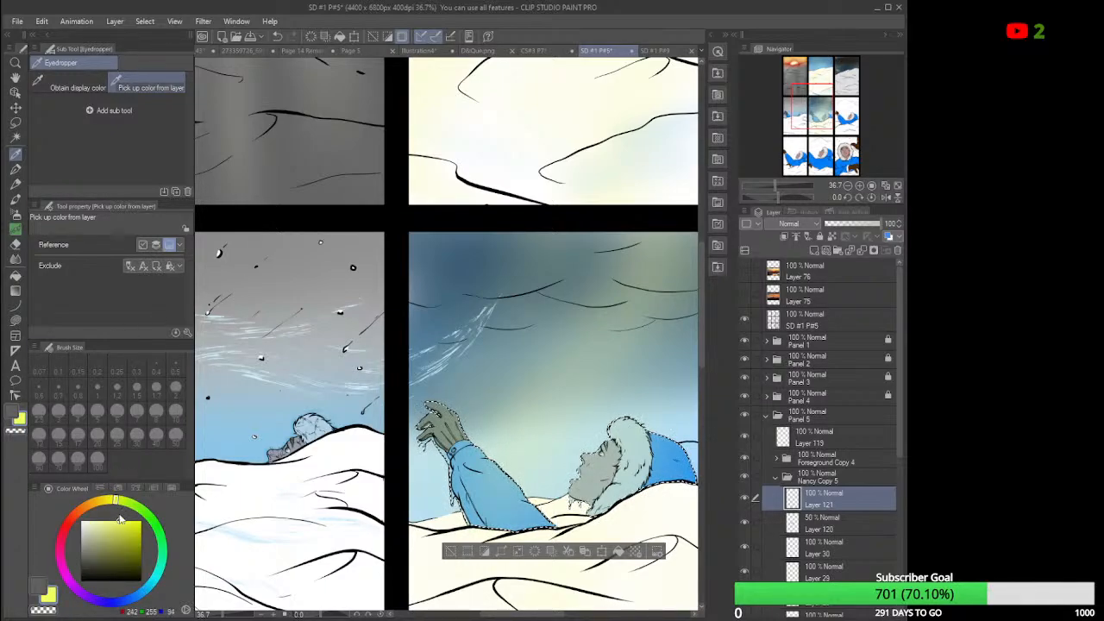
left_click(16, 214)
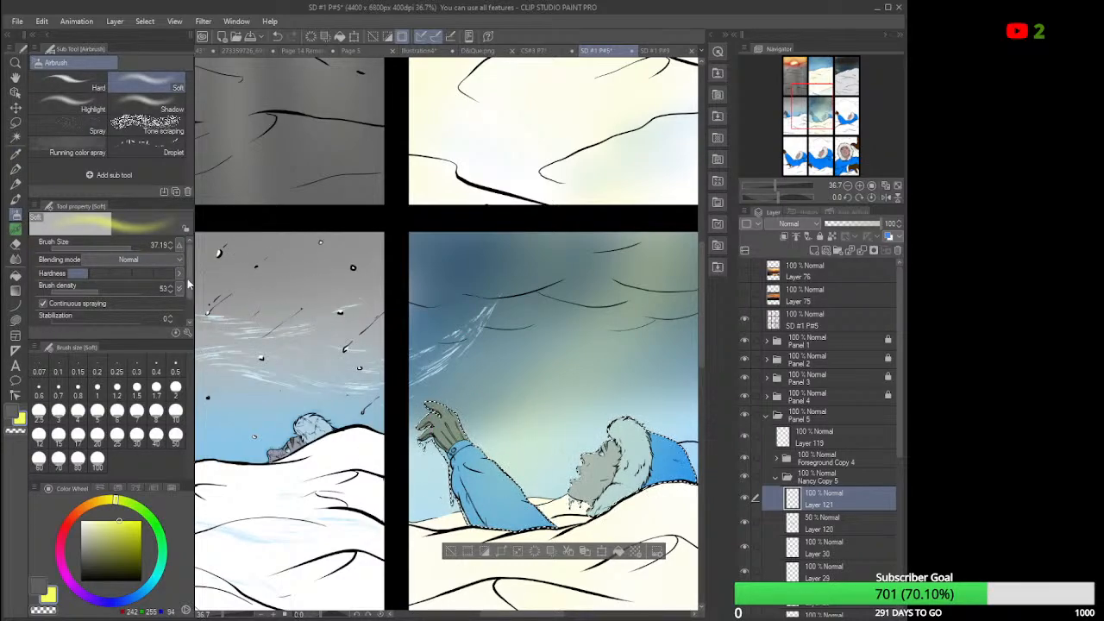
left_click(129, 247)
left_click_drag(129, 248, 105, 245)
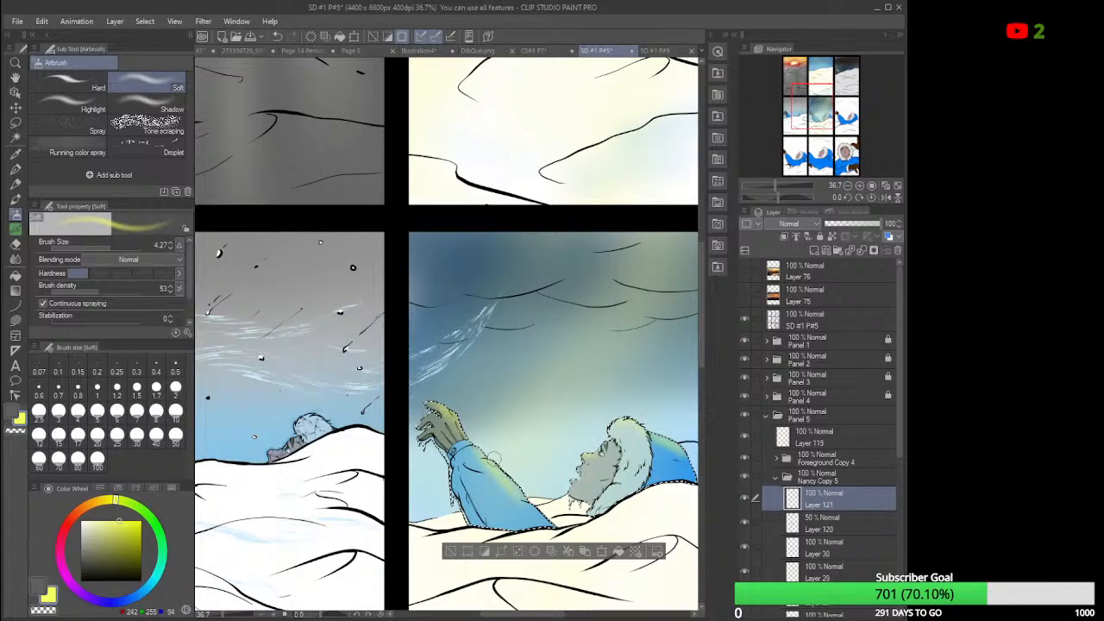
Add a new layer above Layer 7 in Panel 5's Foreground Copy 4 folder and choose light blue (192, 245, 255) as the drawing color.
scroll(500, 409, "down", 1)
scroll(500, 409, "down", 3)
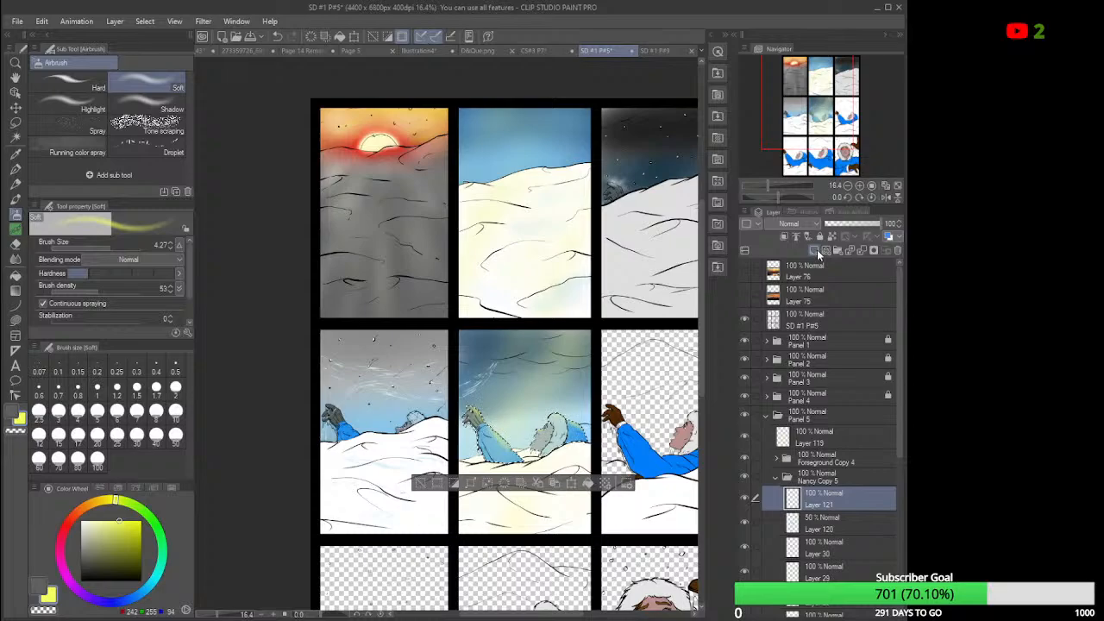
left_click(774, 477)
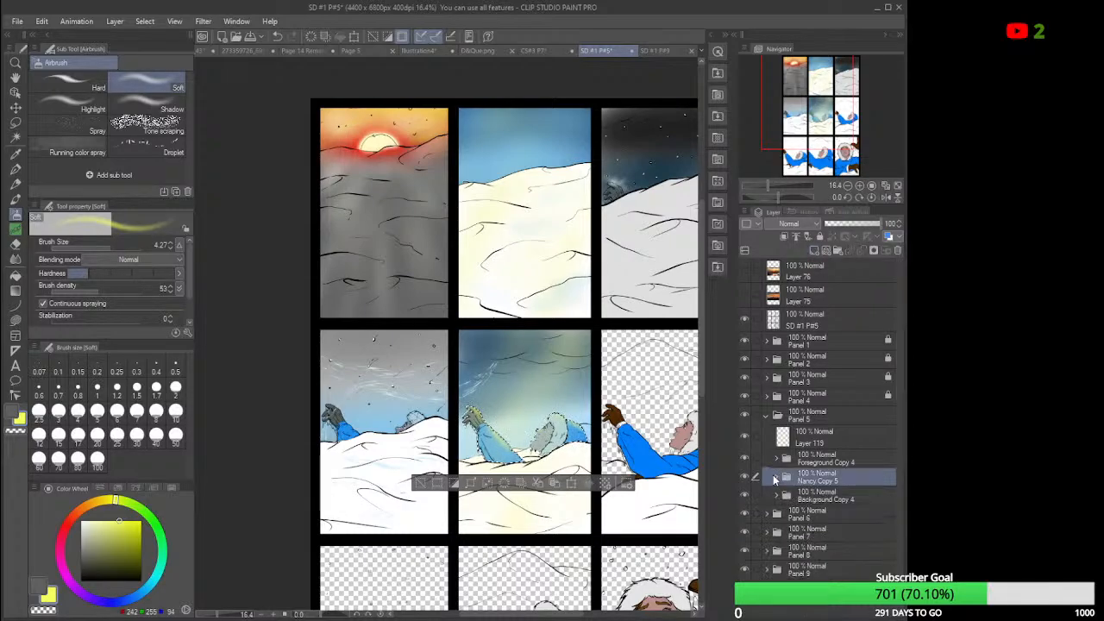
left_click(807, 465)
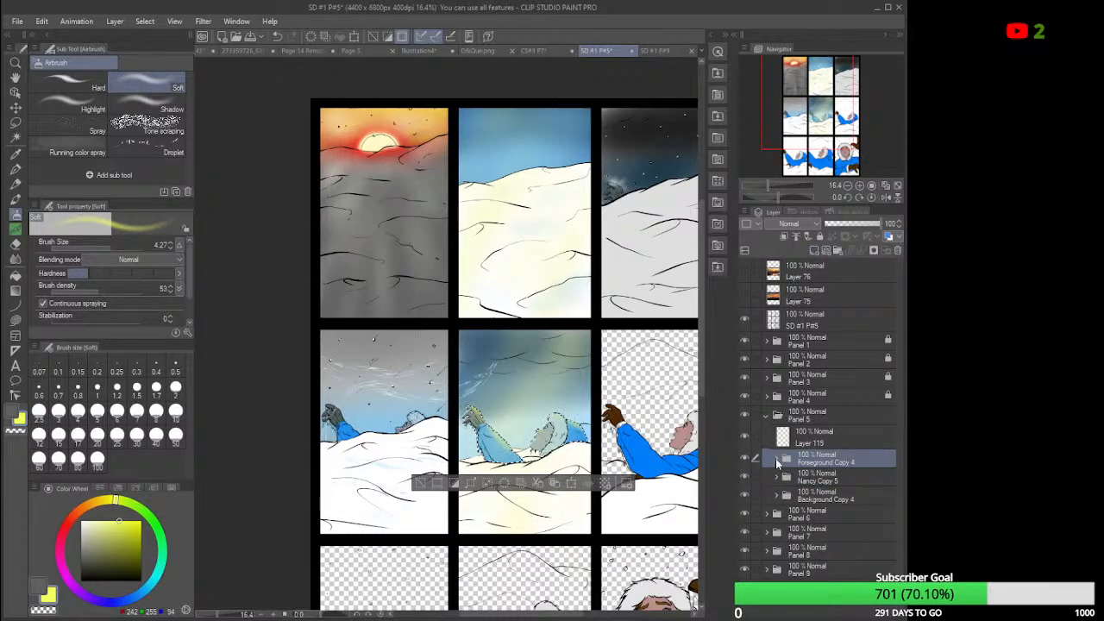
left_click(778, 463)
left_click(818, 478)
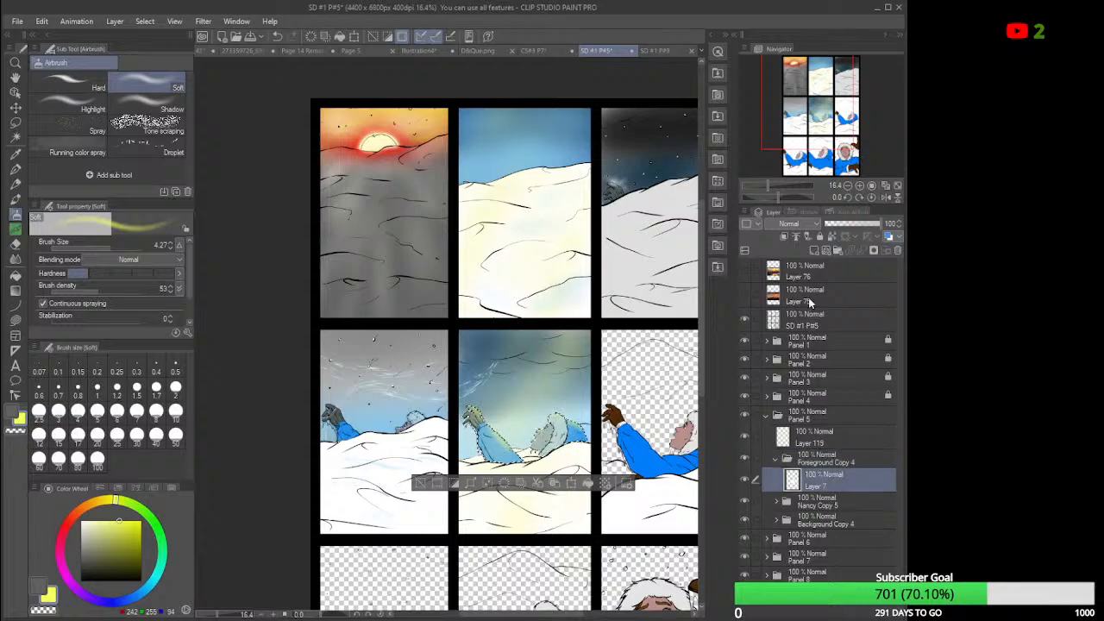
left_click(814, 249)
left_click(154, 584)
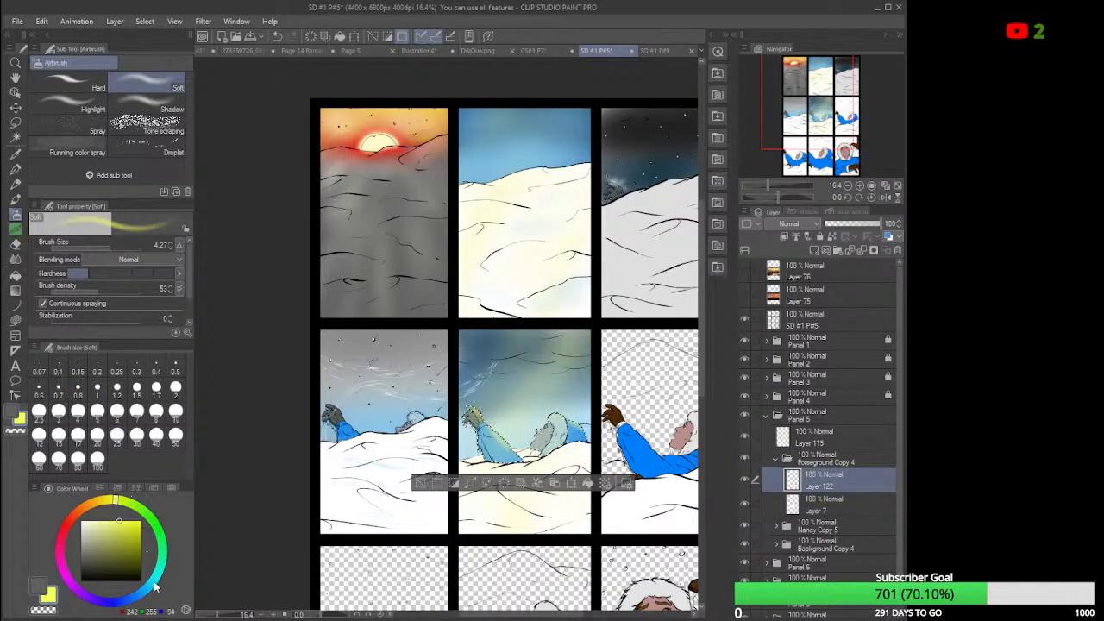
left_click_drag(121, 515, 95, 522)
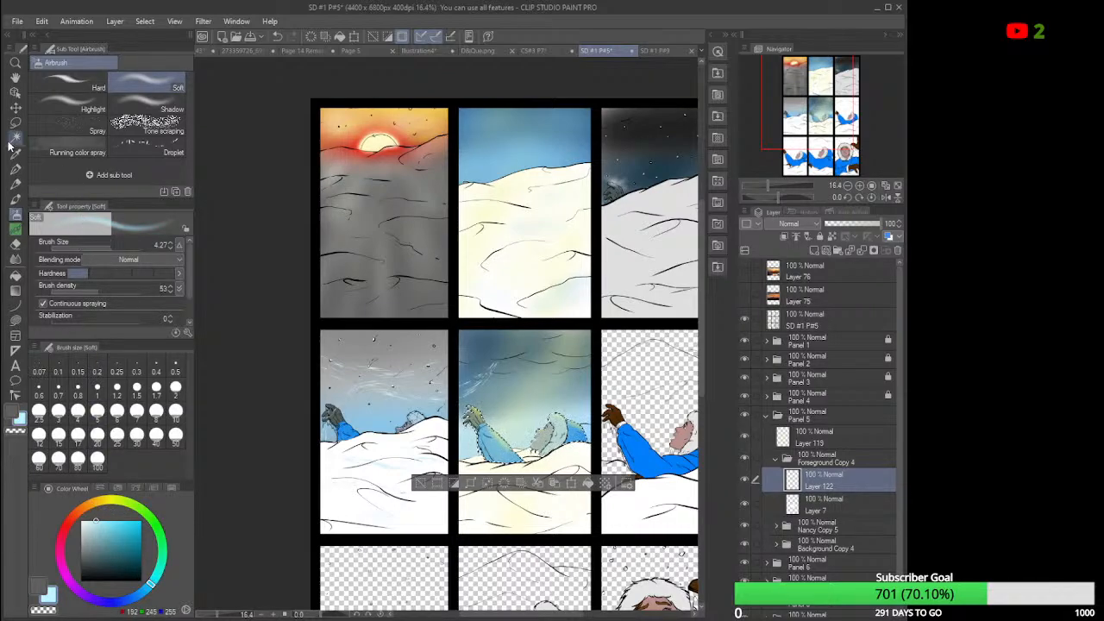
Replace the character selection with a rectangular selection enclosing all of Panel 5, including its borders.
left_click(15, 229)
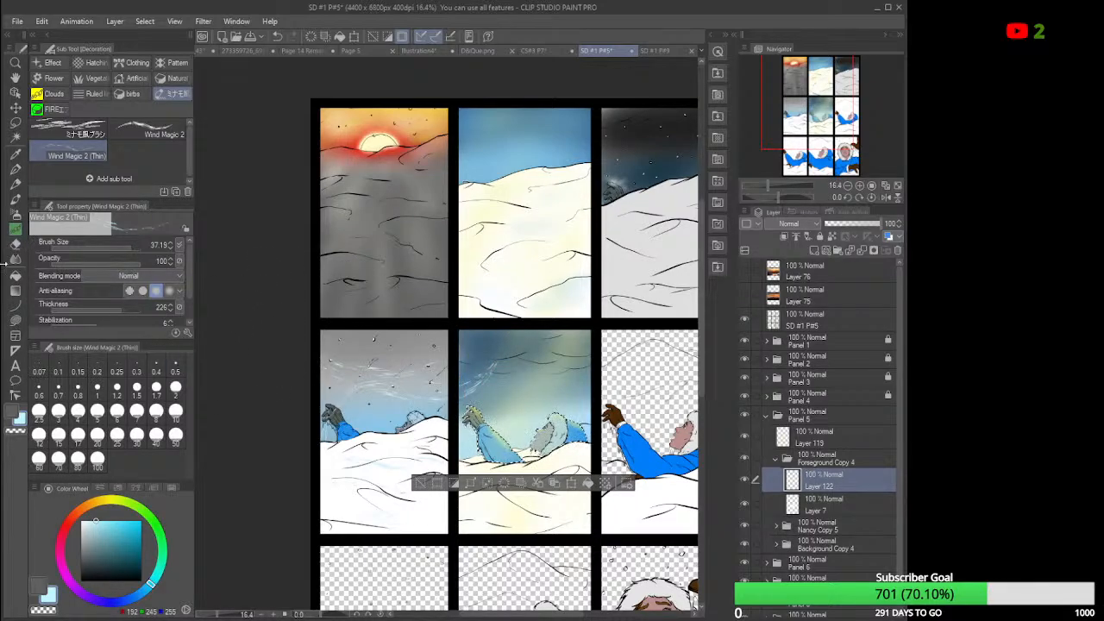
left_click(16, 122)
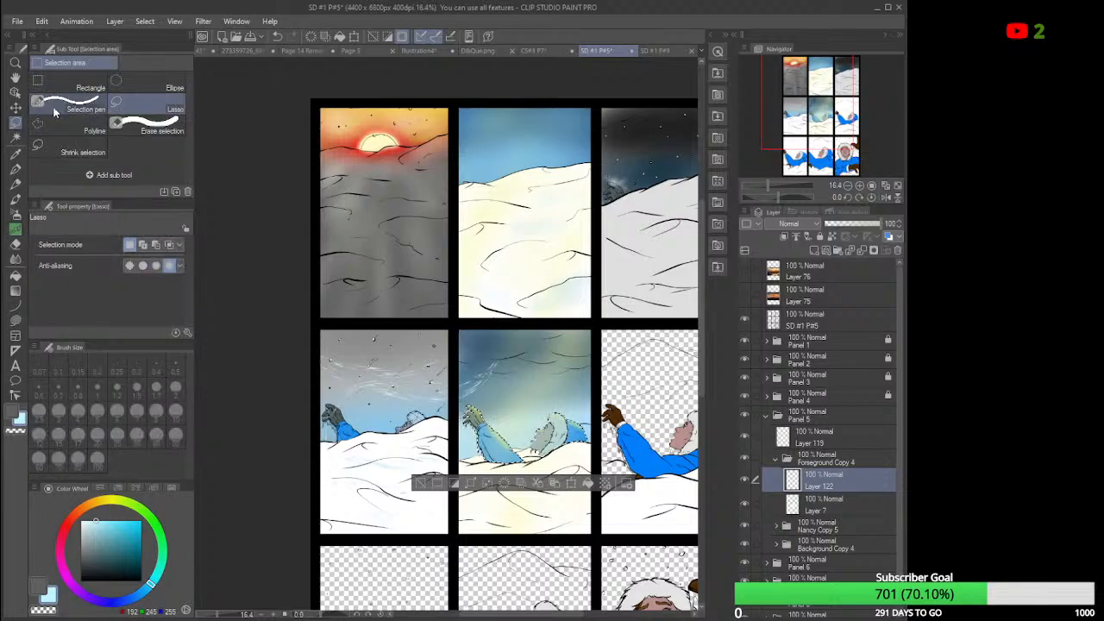
left_click(59, 93)
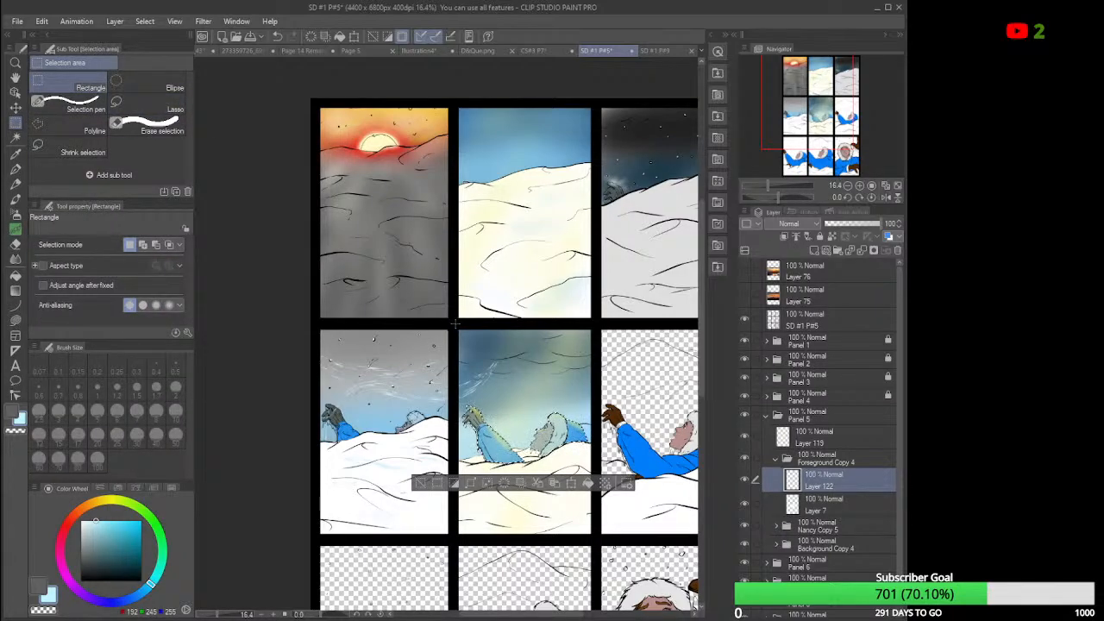
left_click_drag(453, 324, 595, 539)
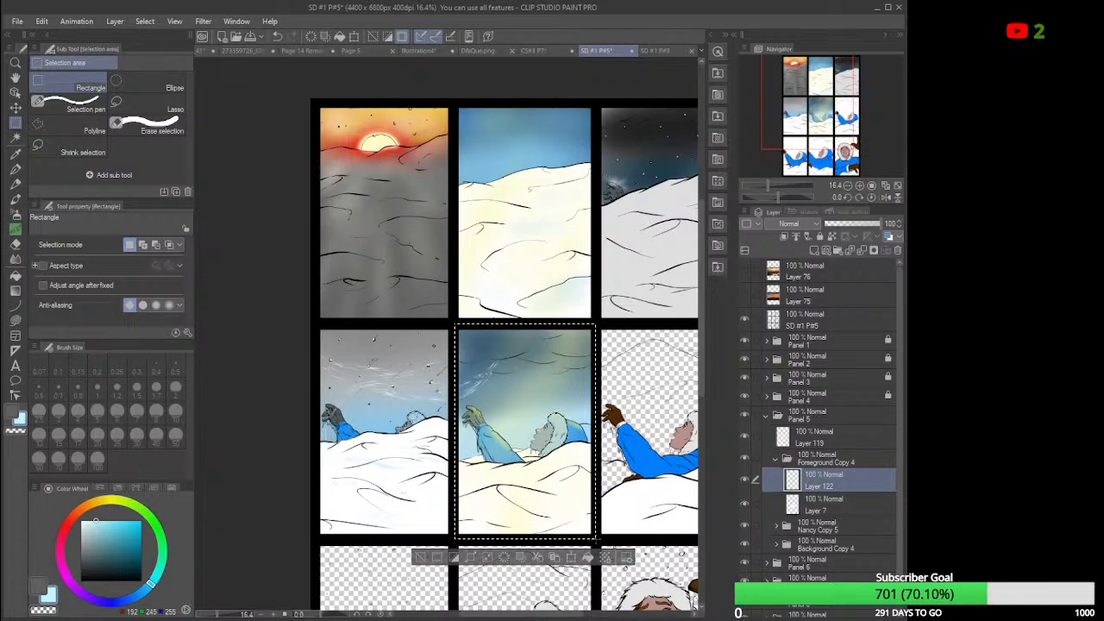
Paint wispy light blue wind streaks across Panel 5 on Layer 122 with the Wind Magic 2 (Thin) brush at size 39.57.
left_click(15, 230)
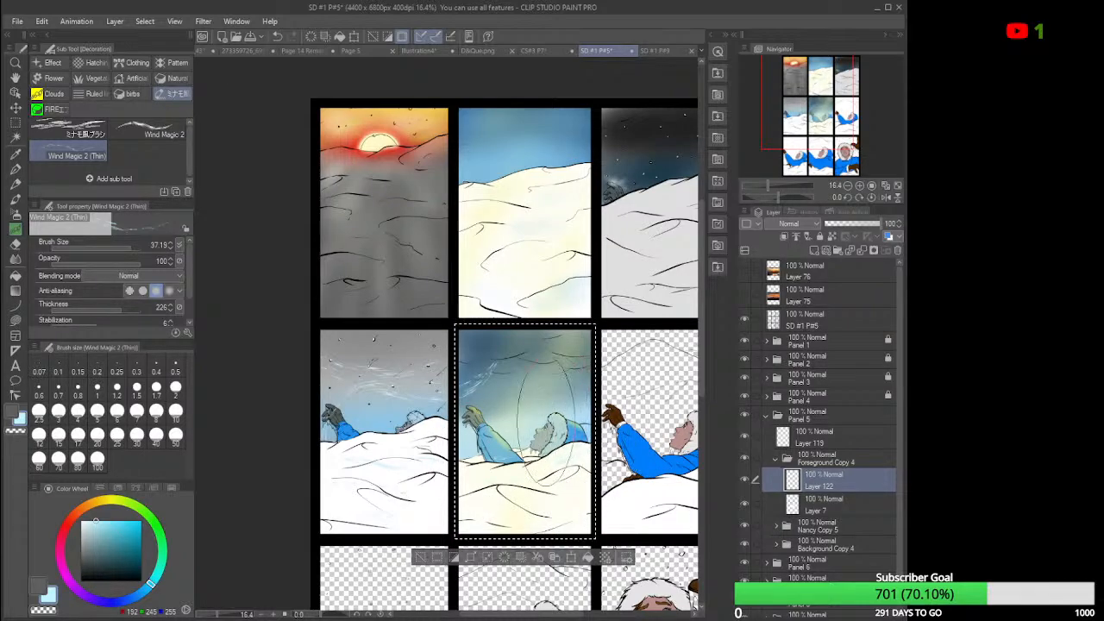
left_click(132, 247)
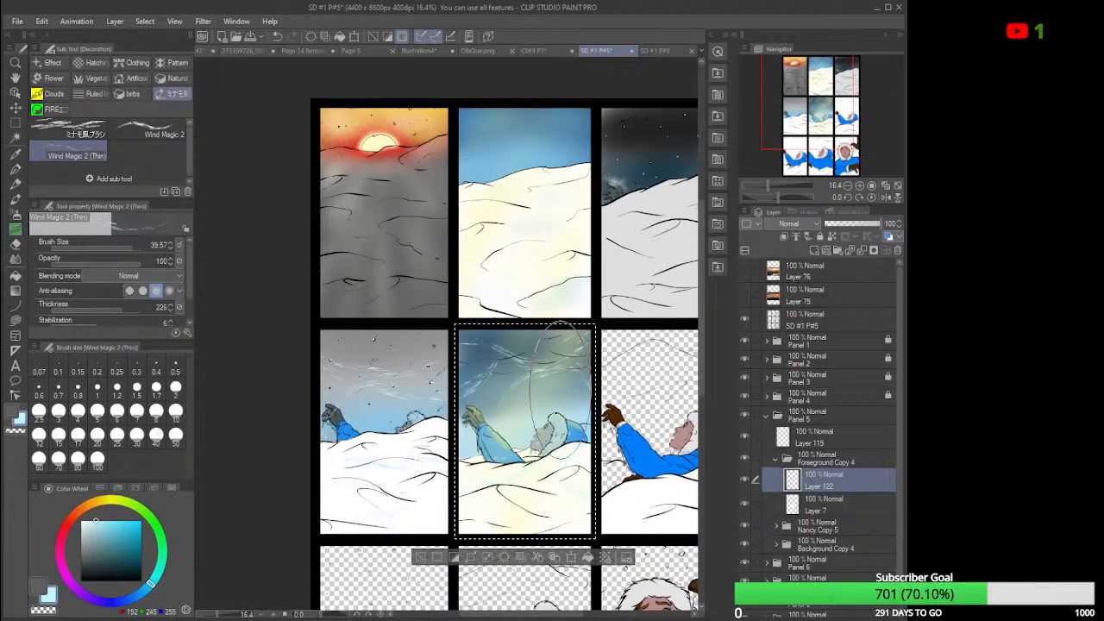
scroll(562, 383, "down", 1)
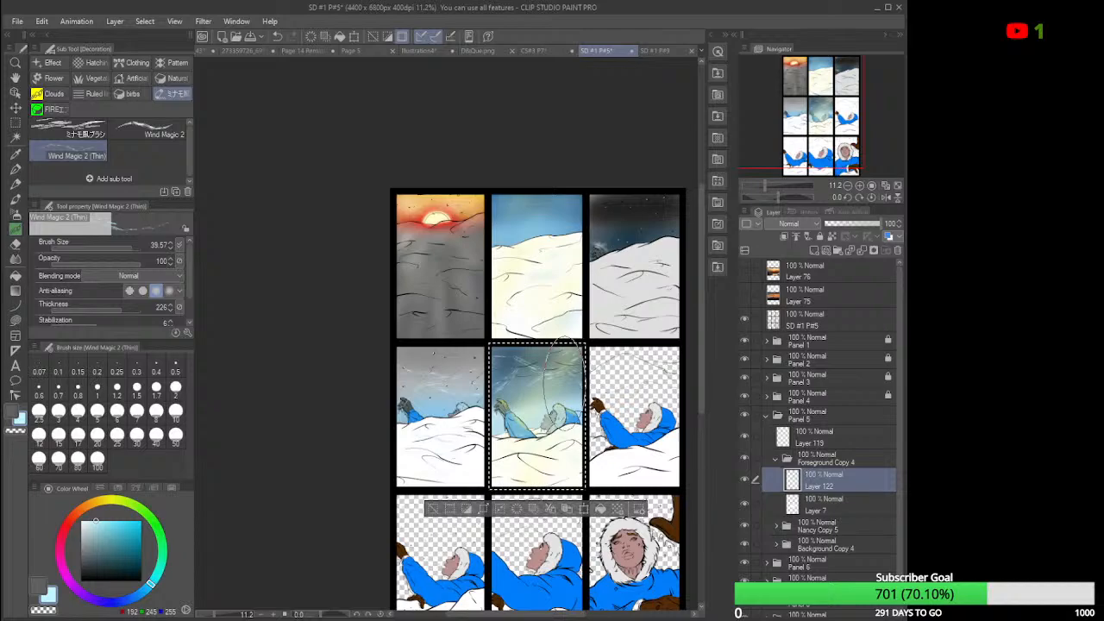
scroll(611, 427, "down", 1)
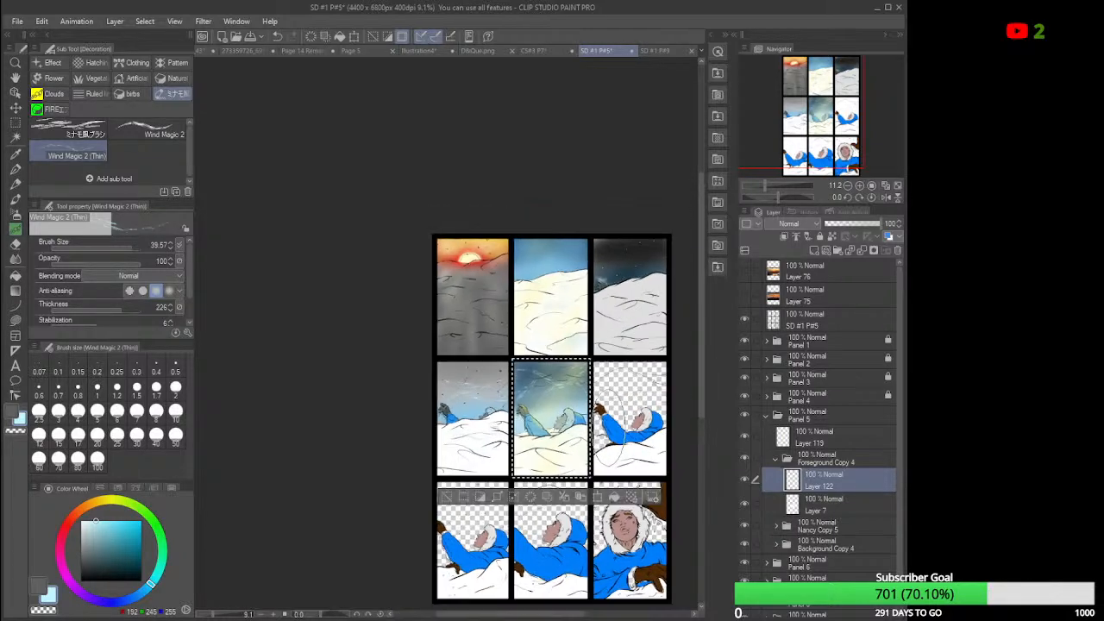
scroll(609, 427, "up", 1)
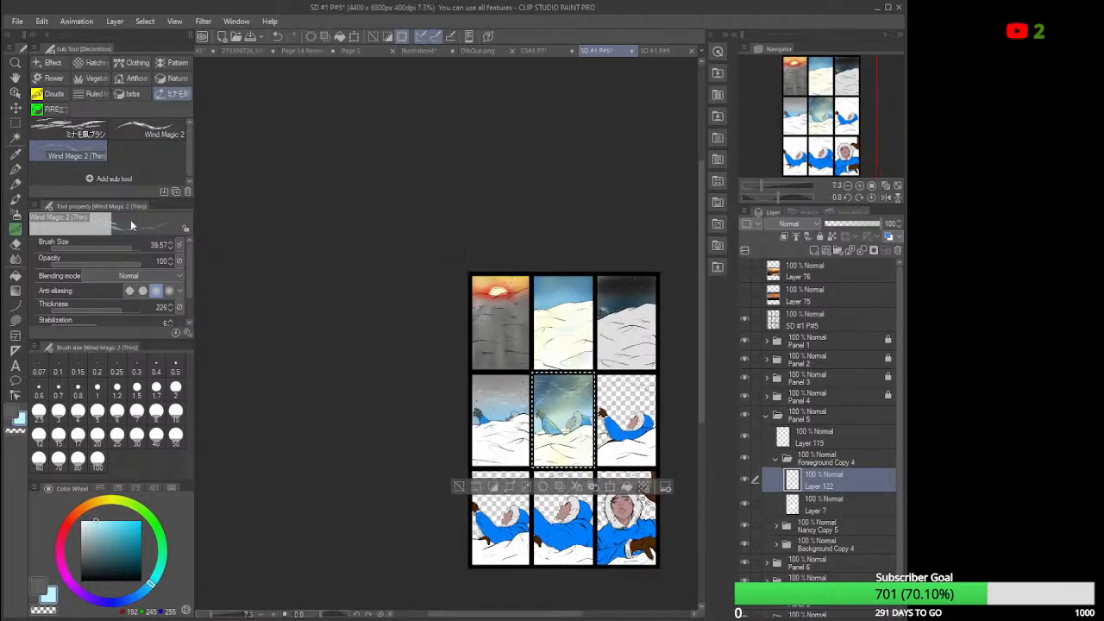
Switch to the Lasso selection tool and clear the rectangular selection around Panel 5.
left_click(15, 123)
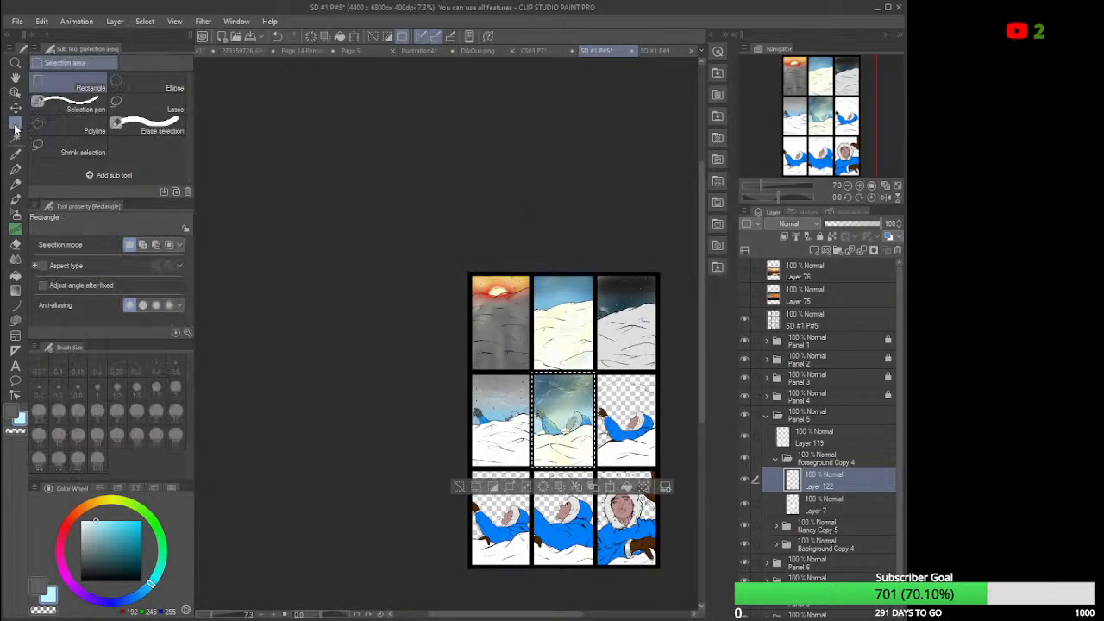
left_click(147, 104)
left_click(412, 178)
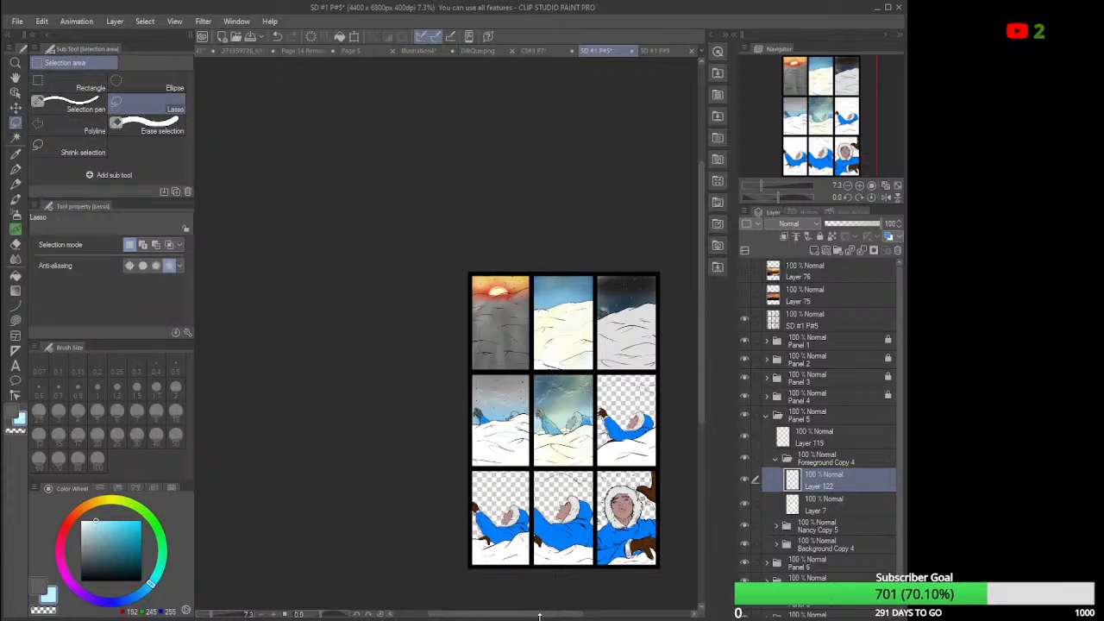
left_click_drag(561, 618, 591, 618)
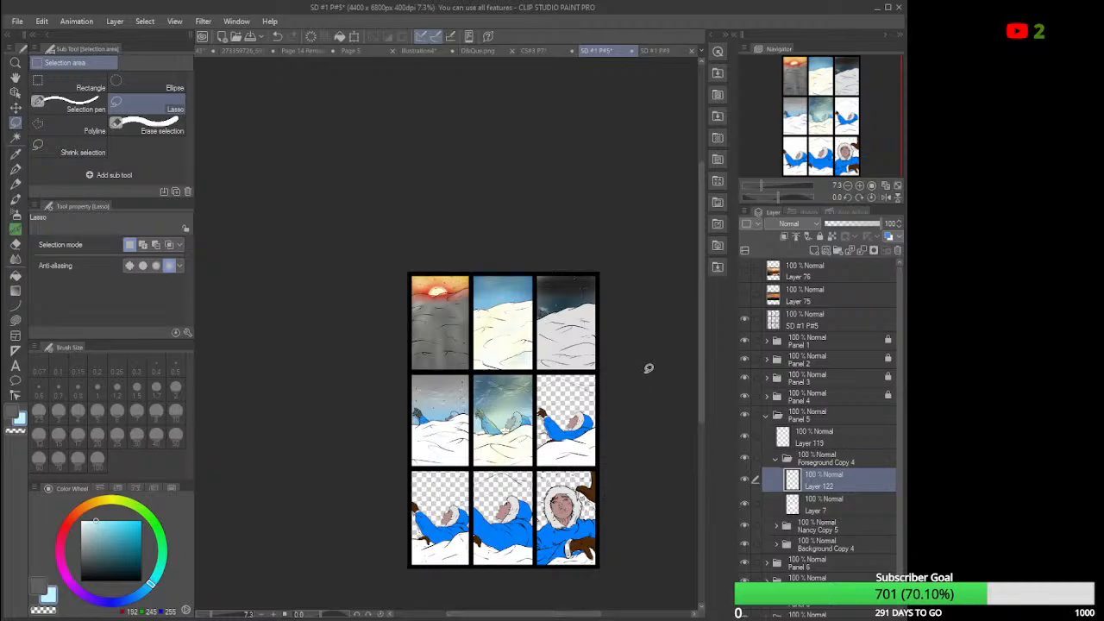
scroll(646, 367, "up", 2)
left_click_drag(701, 349, 703, 411)
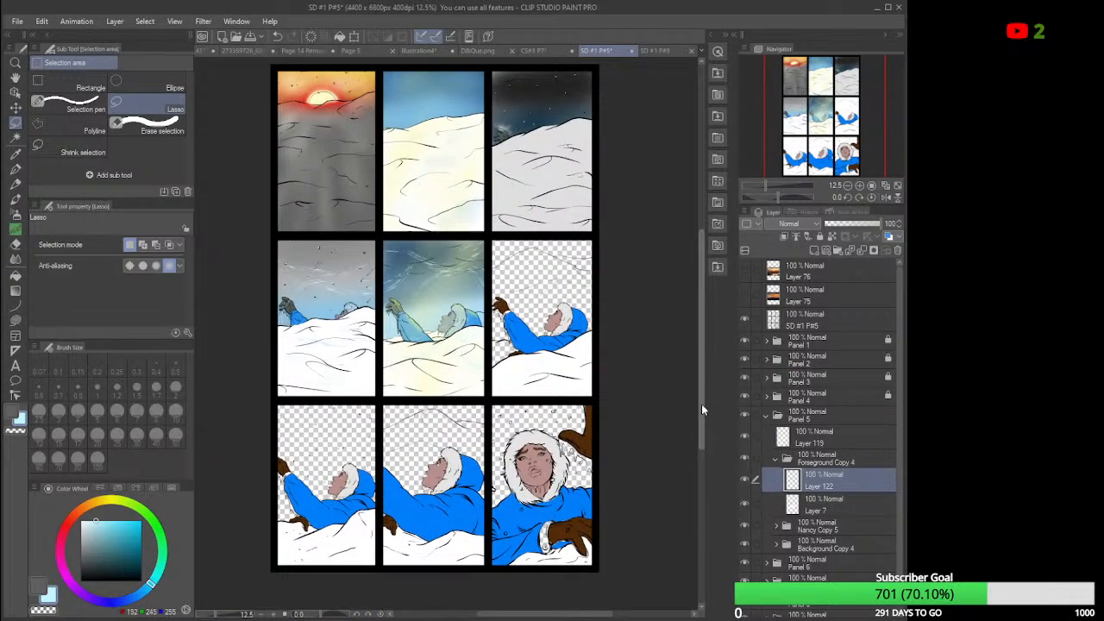